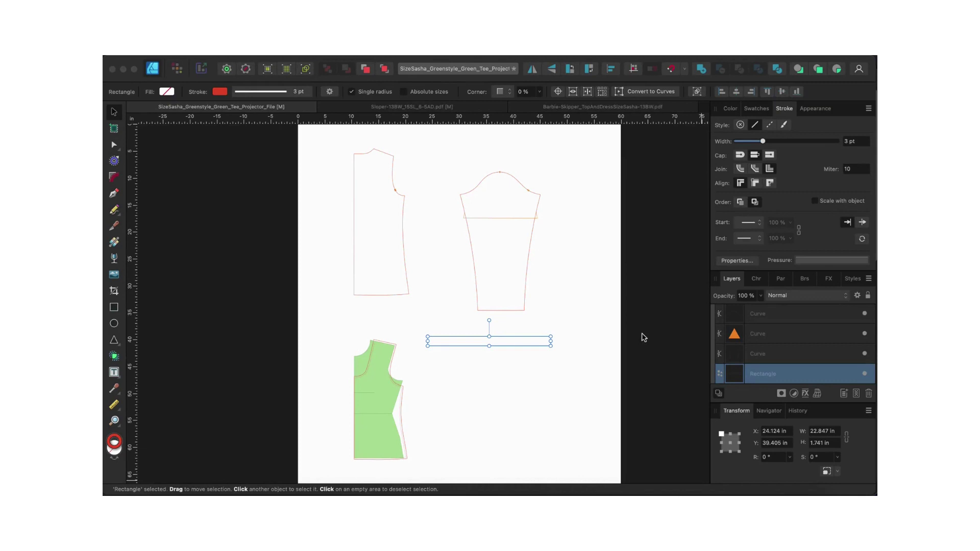
Step: Deselect the rectangle, collapse layer E, and unlock the Body Map layer
{"action": "left_click", "coordinate": [599, 353]}
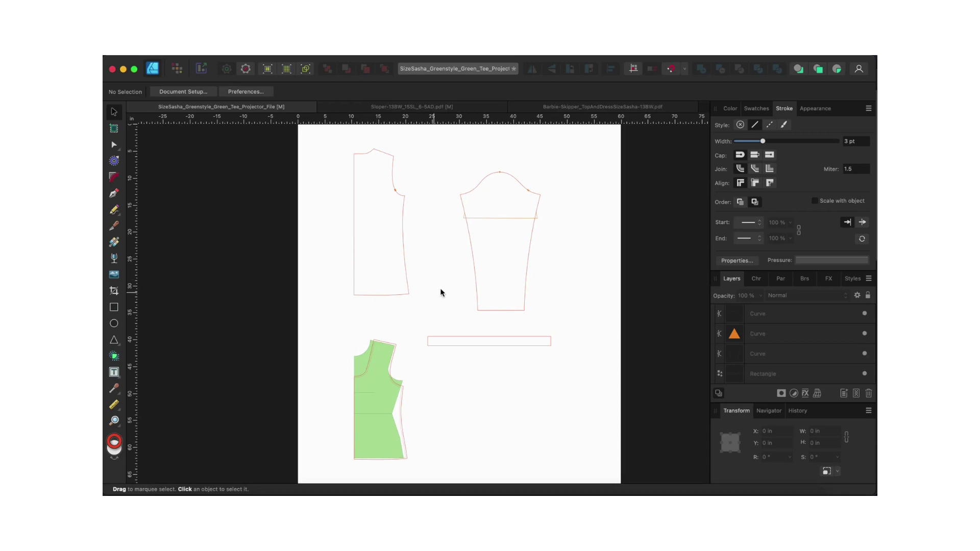
{"action": "scroll", "coordinate": [806, 357], "scroll_direction": "down", "scroll_amount": 2}
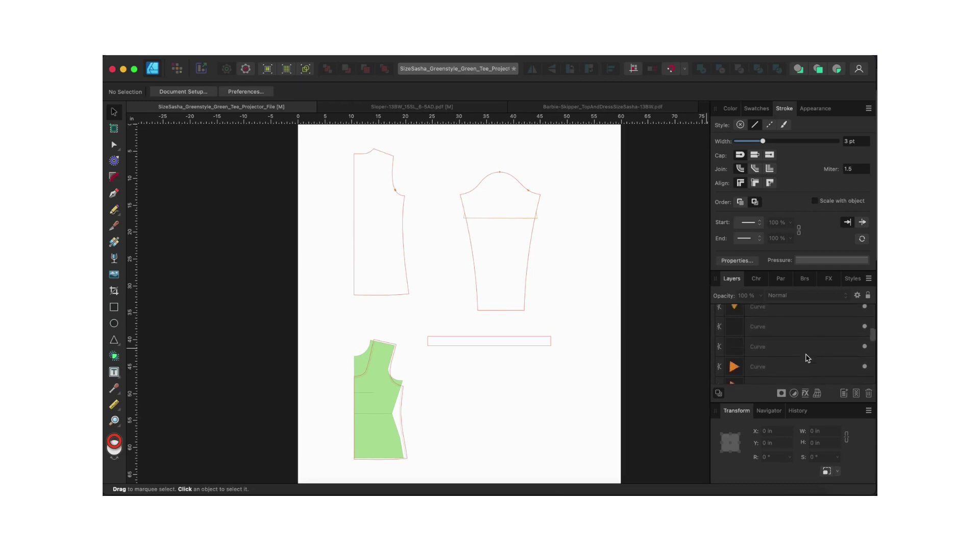
{"action": "scroll", "coordinate": [808, 358], "scroll_direction": "up", "scroll_amount": 3}
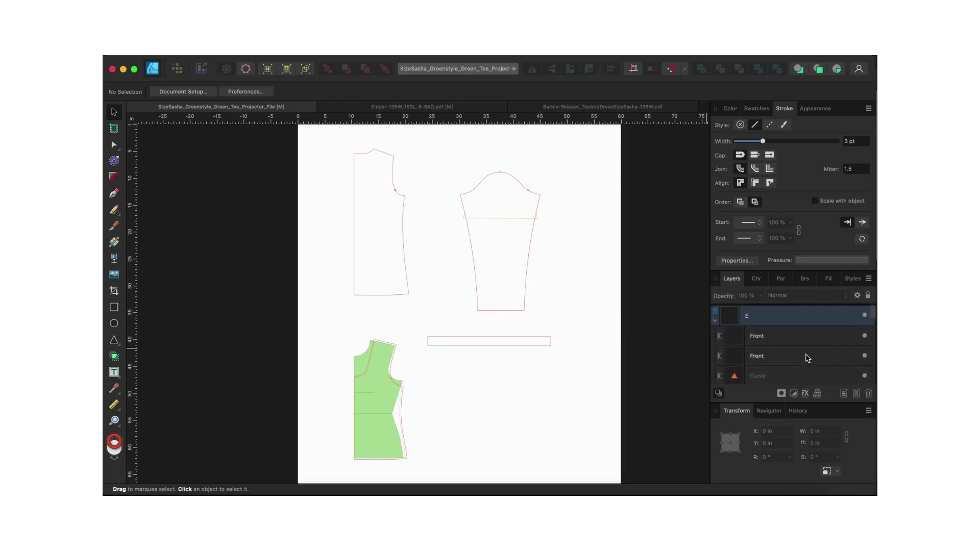
{"action": "left_click", "coordinate": [717, 322]}
{"action": "scroll", "coordinate": [798, 350], "scroll_direction": "up", "scroll_amount": 3}
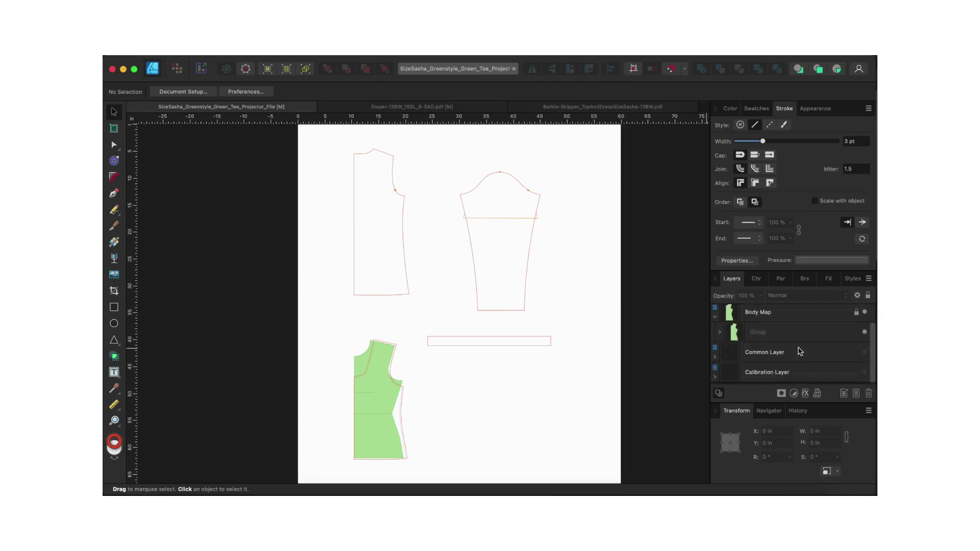
{"action": "left_click", "coordinate": [785, 316]}
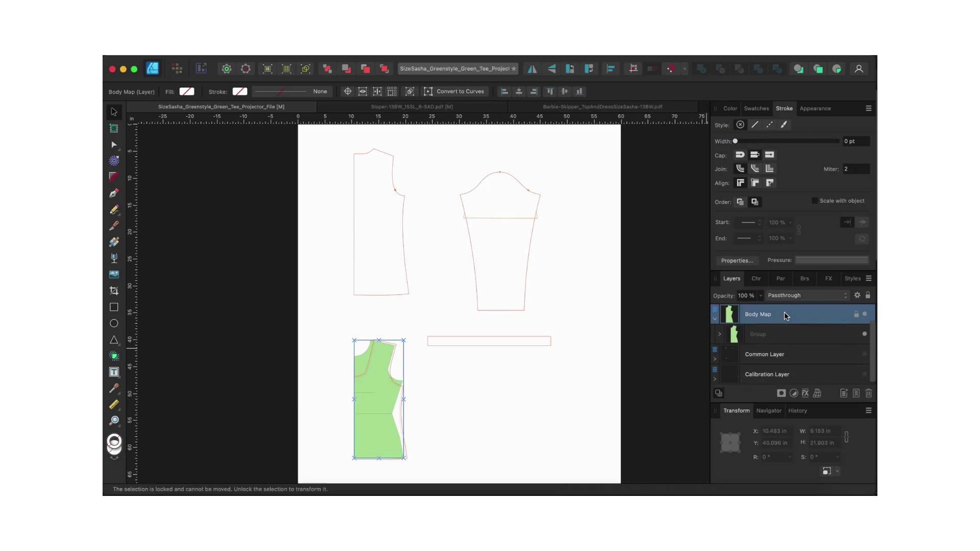
{"action": "left_click", "coordinate": [856, 314]}
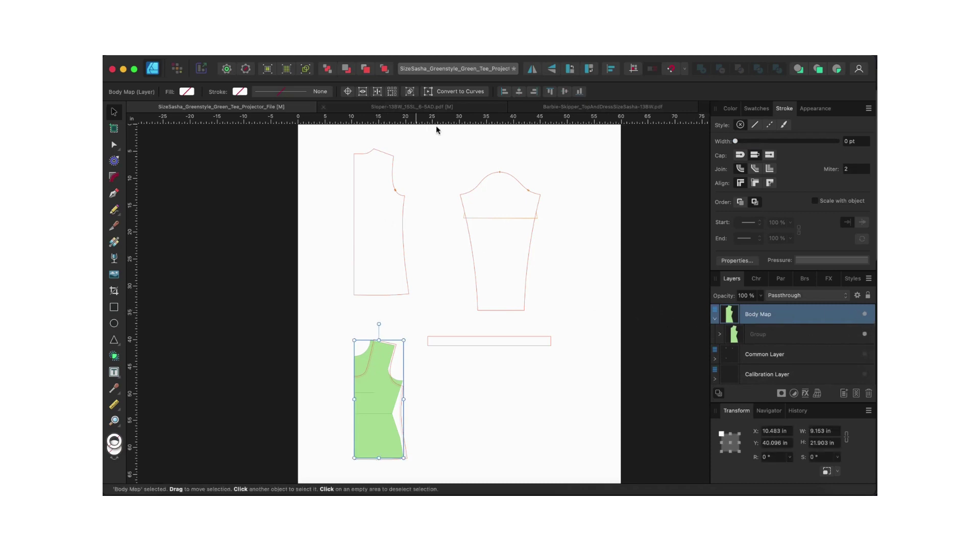
Step: Copy the green back bodice sloper from Sloper-13BW_15SL_6-5AD.pdf into the Body Map layer of the Green Tee projector file
{"action": "left_click", "coordinate": [409, 107]}
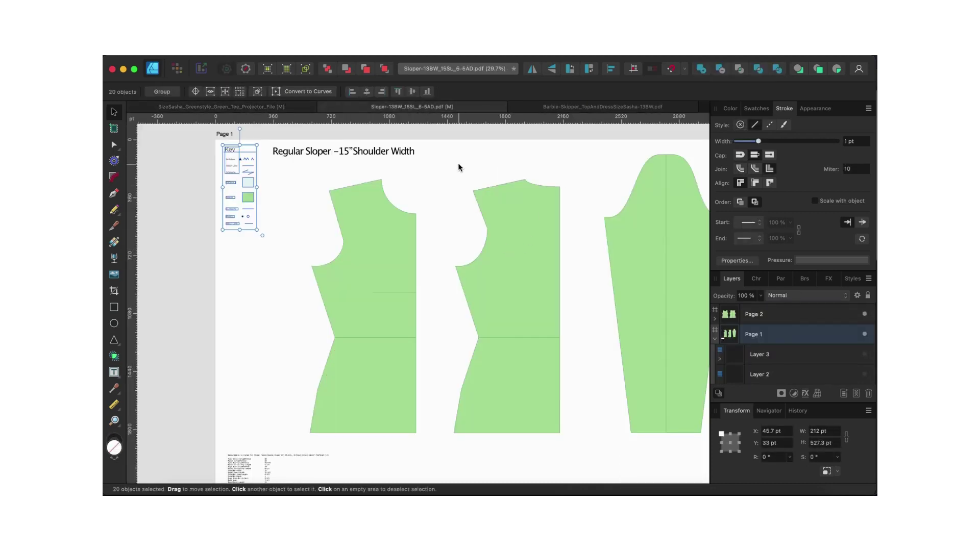
{"action": "left_click", "coordinate": [515, 216]}
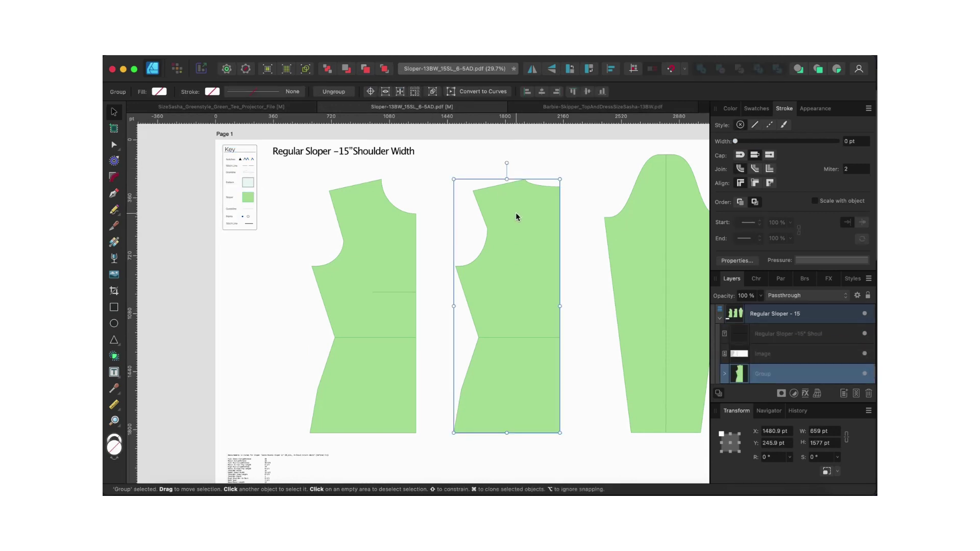
{"action": "left_click", "coordinate": [240, 108]}
{"action": "key", "text": "super+v"}
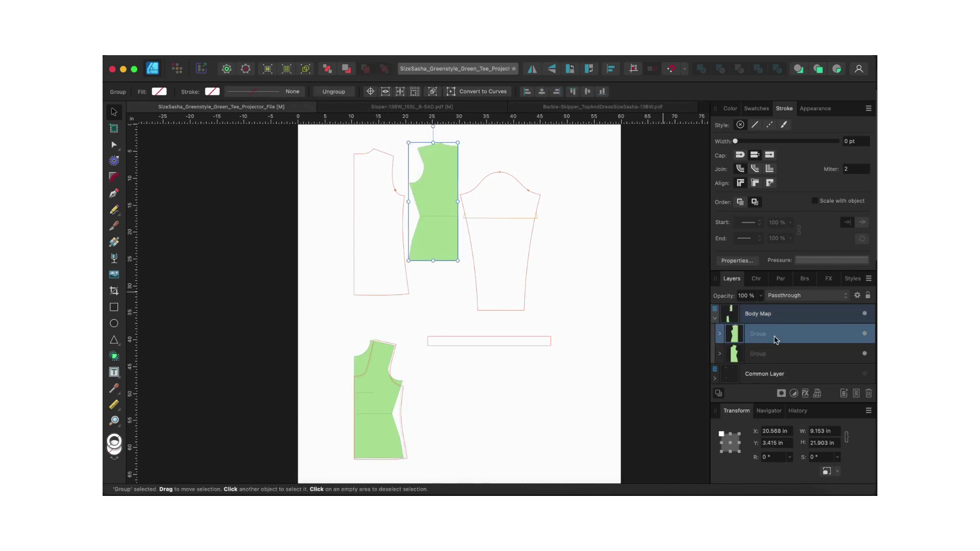
Step: Mirror the pasted back sloper horizontally and place it over the tee's back bodice pattern piece
{"action": "left_click", "coordinate": [532, 68]}
{"action": "left_click_drag", "start_coordinate": [434, 191], "coordinate": [379, 201]}
{"action": "scroll", "coordinate": [380, 201], "scroll_direction": "up", "scroll_amount": 5}
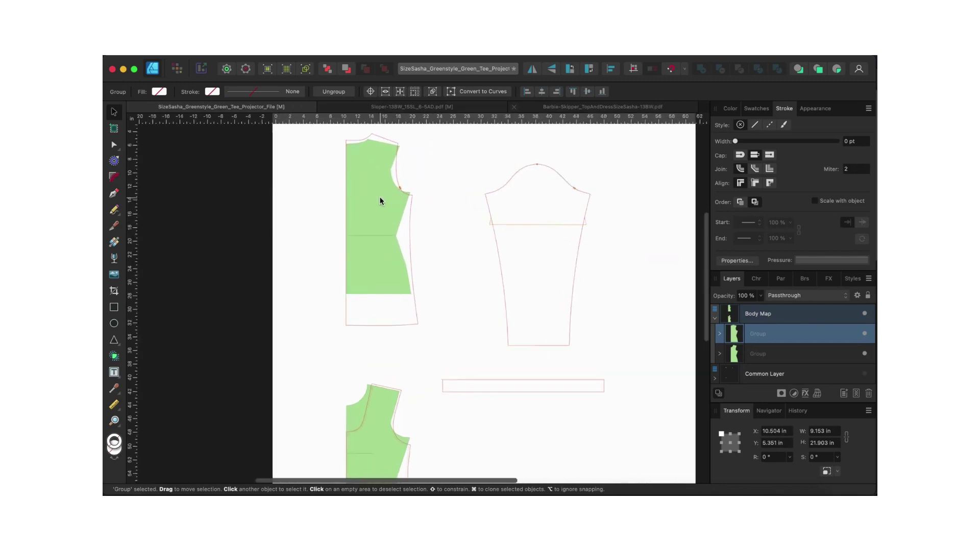
Step: Nudge the back sloper left to X 10.448 in, aligning it with the pattern's centre back, and lock the Body Map layer
{"action": "scroll", "coordinate": [379, 201], "scroll_direction": "up", "scroll_amount": 3}
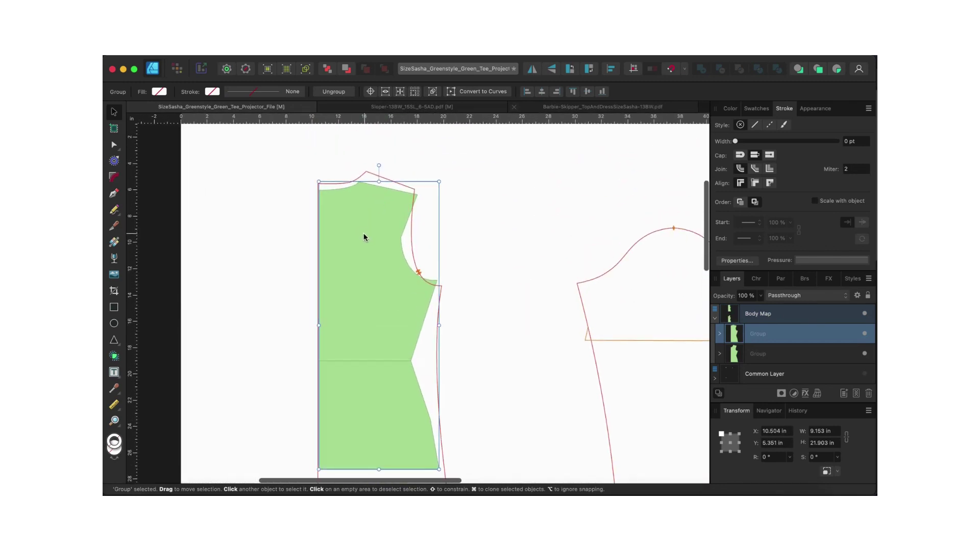
{"action": "key", "text": "Left"}
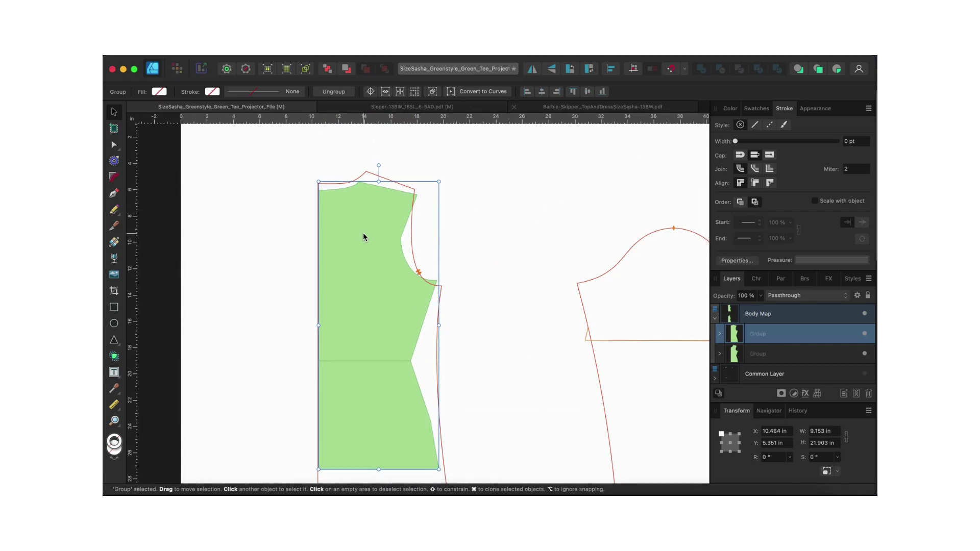
{"action": "key", "text": "Left"}
{"action": "scroll", "coordinate": [361, 235], "scroll_direction": "up", "scroll_amount": 3}
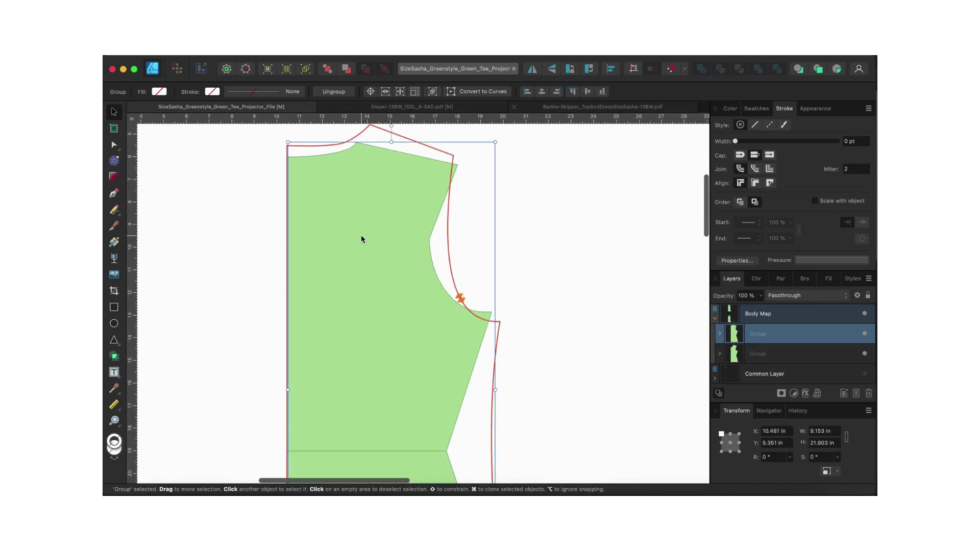
{"action": "key", "text": "Left"}
{"action": "key", "text": "Left"}
{"action": "key", "text": "Left"}
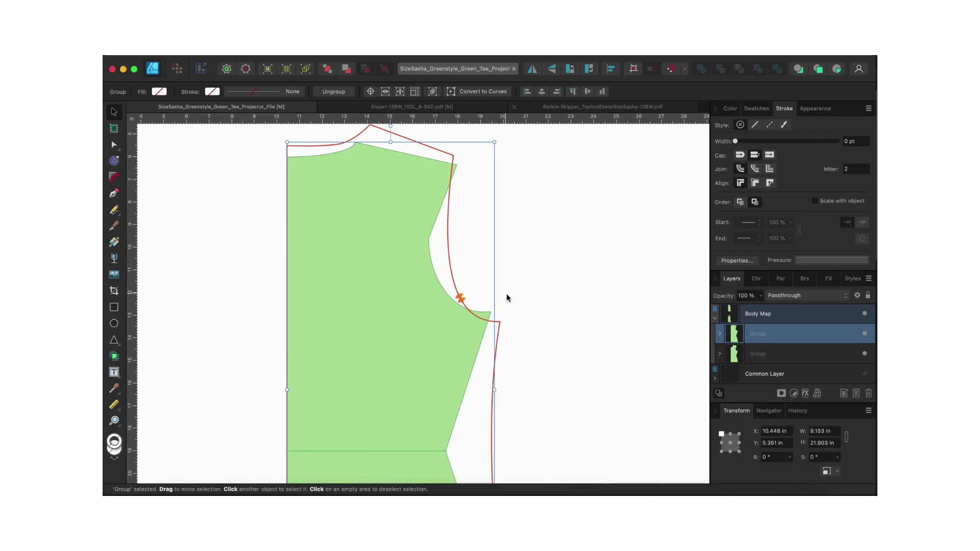
{"action": "scroll", "coordinate": [404, 252], "scroll_direction": "down", "scroll_amount": 6}
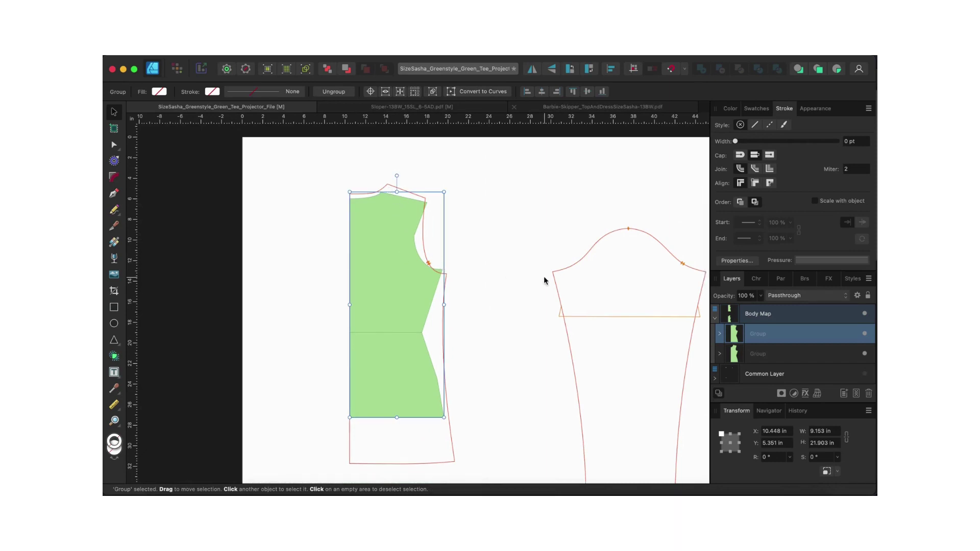
{"action": "left_click", "coordinate": [857, 317]}
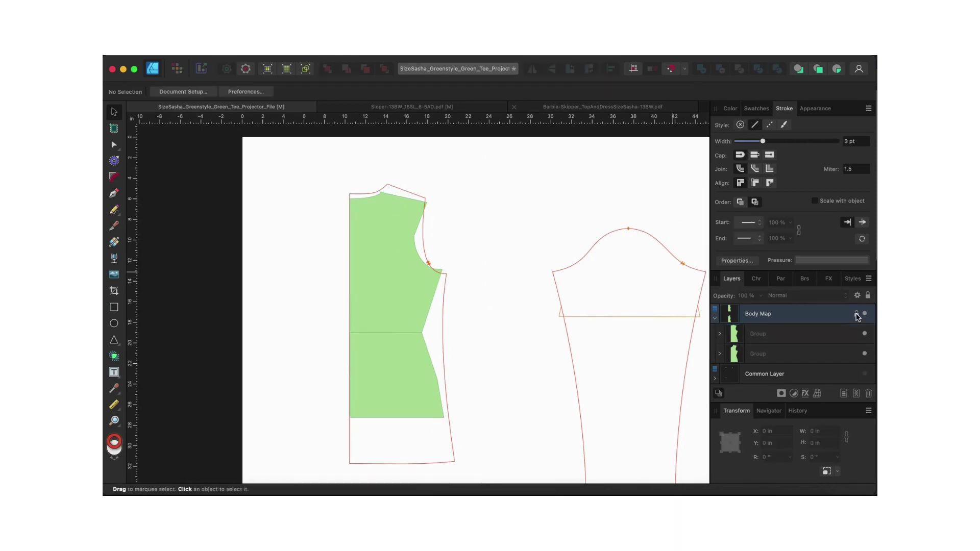
{"action": "scroll", "coordinate": [810, 322], "scroll_direction": "up", "scroll_amount": 2}
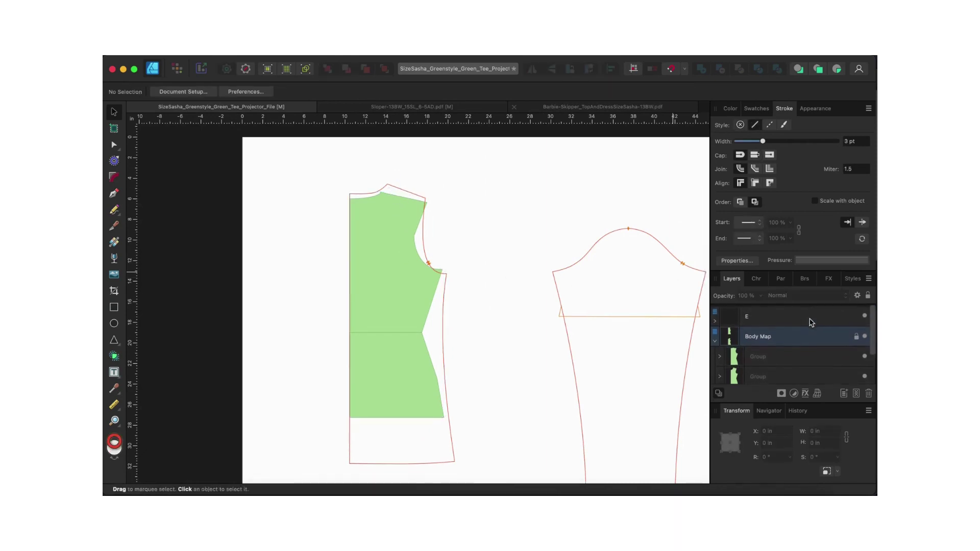
Step: Create a baked inner contour copy of the back bodice outline with a radius of -0.375 in to mark the seam line
{"action": "left_click", "coordinate": [444, 306]}
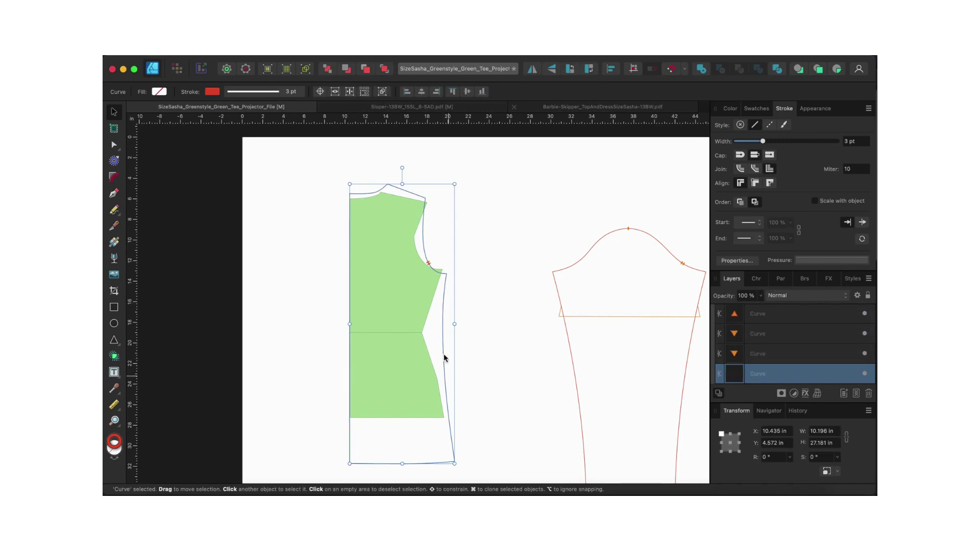
{"action": "left_click", "coordinate": [115, 161]}
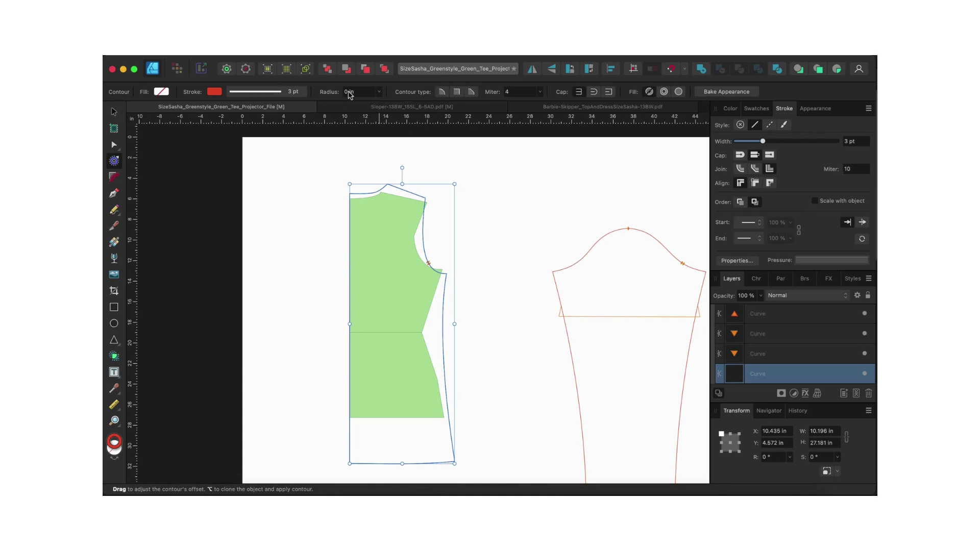
{"action": "left_click", "coordinate": [348, 92]}
{"action": "key", "text": "BackSpace"}
{"action": "key", "text": "Return"}
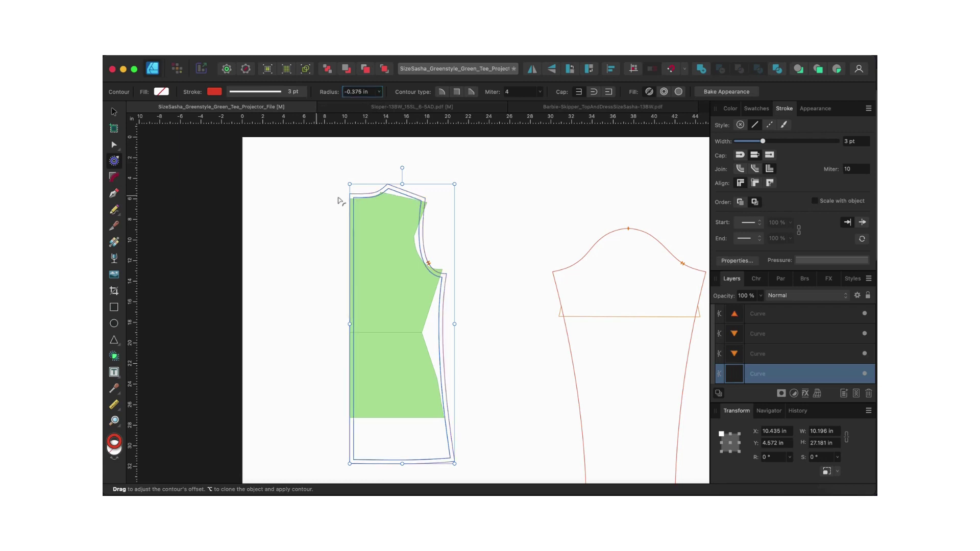
{"action": "key", "text": "a"}
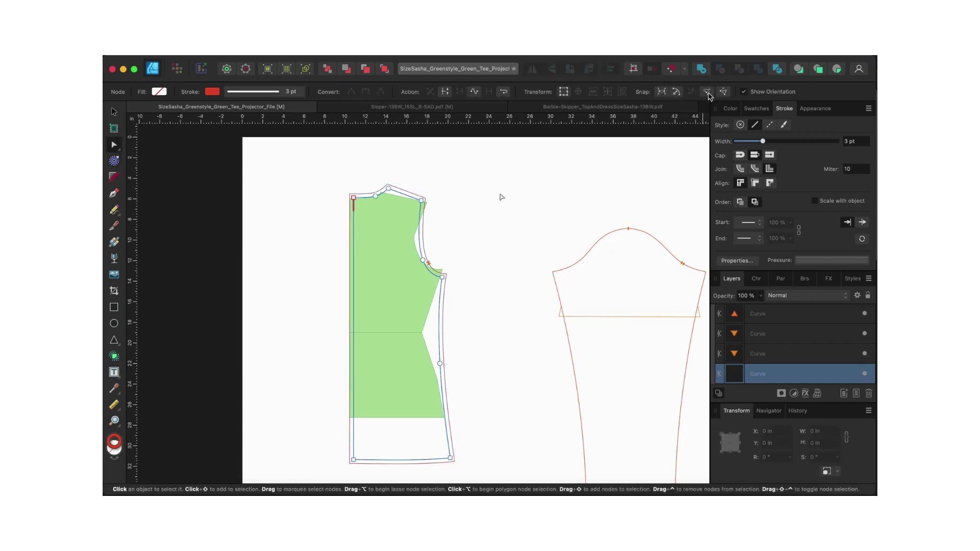
{"action": "scroll", "coordinate": [382, 220], "scroll_direction": "up", "scroll_amount": 6}
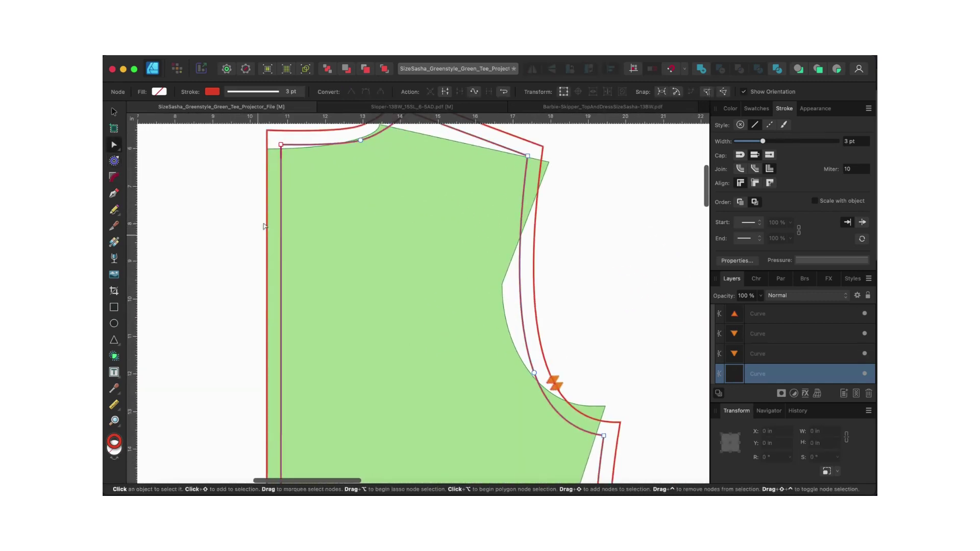
{"action": "scroll", "coordinate": [312, 244], "scroll_direction": "left", "scroll_amount": 3}
{"action": "scroll", "coordinate": [312, 244], "scroll_direction": "up", "scroll_amount": 2}
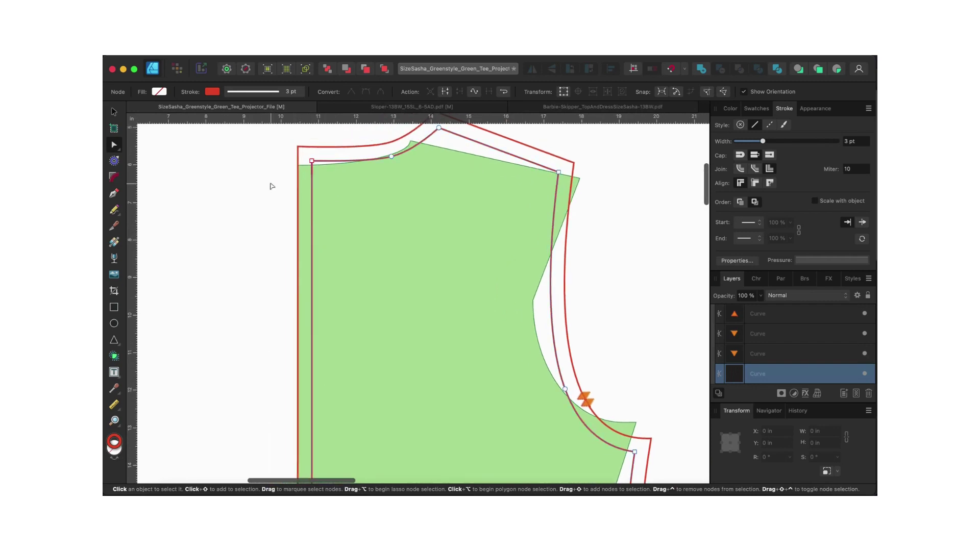
{"action": "scroll", "coordinate": [273, 187], "scroll_direction": "down", "scroll_amount": 5}
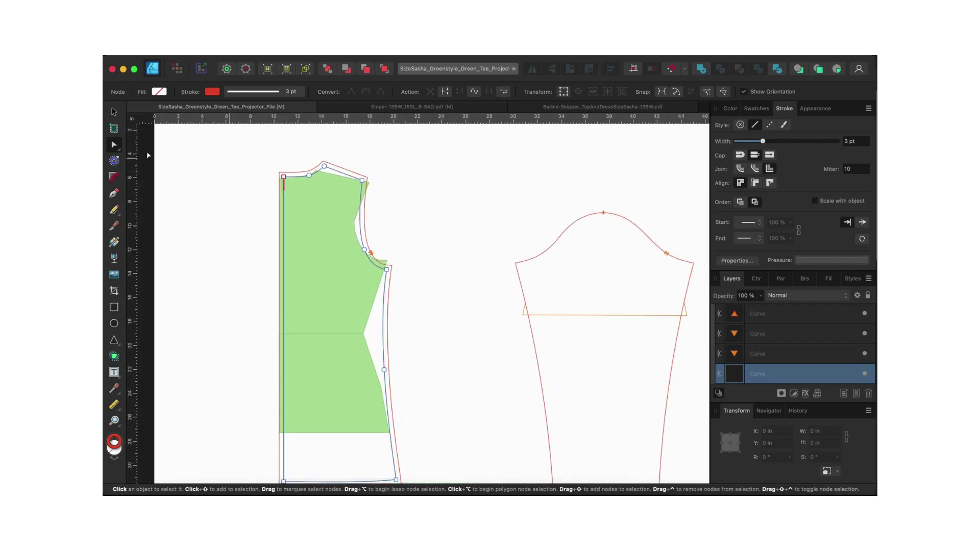
Step: Lock the original outer outline curve of the back bodice
{"action": "key", "text": "v"}
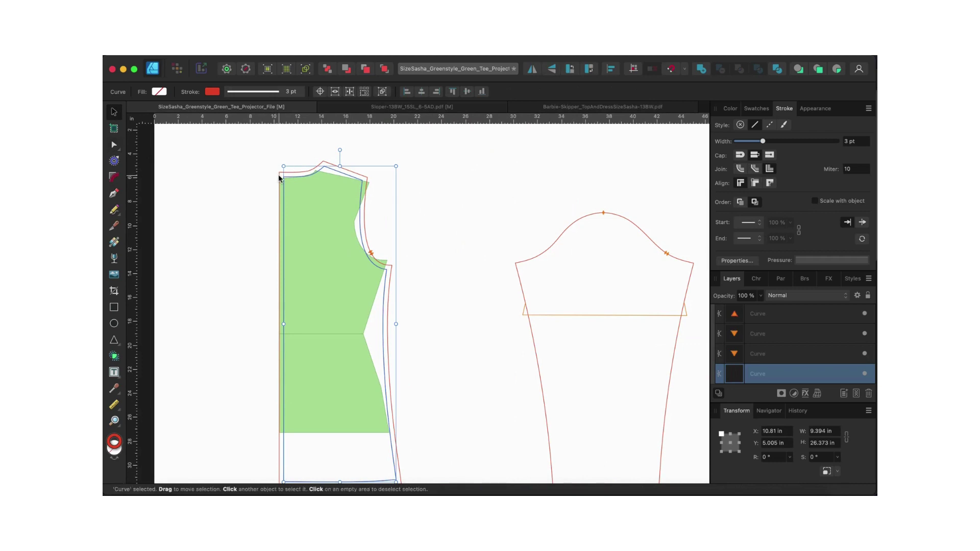
{"action": "left_click", "coordinate": [279, 177]}
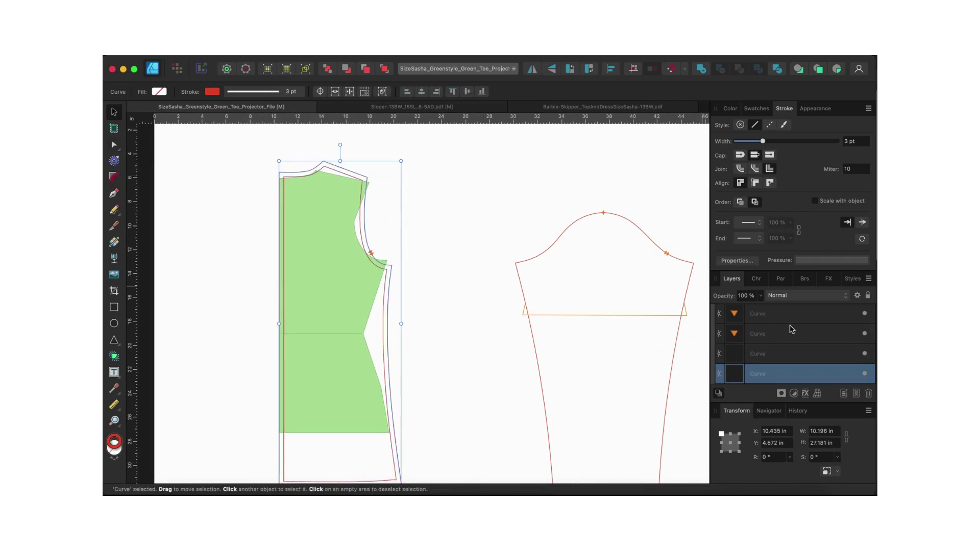
{"action": "left_click", "coordinate": [856, 374]}
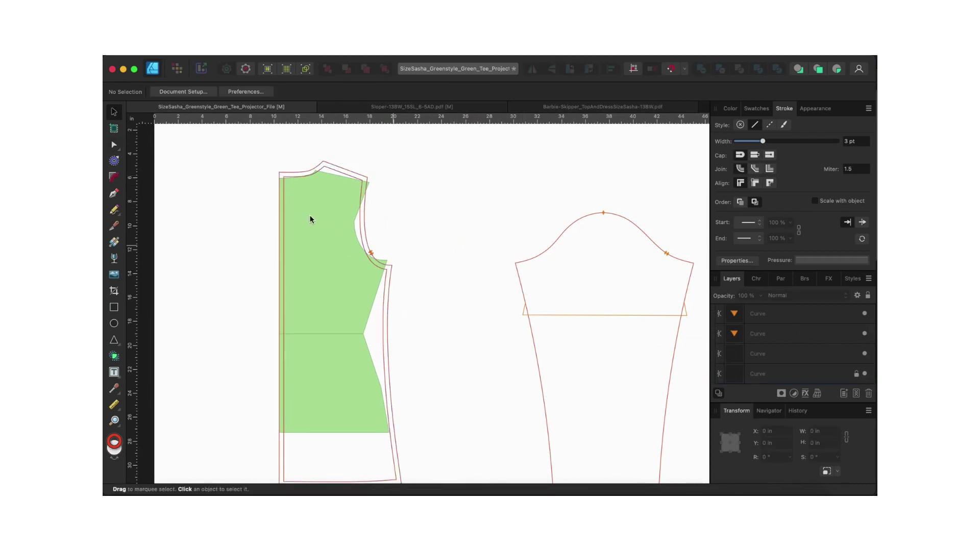
Step: Move the two centre-back nodes of the inner contour left to X 10.443 in, onto the original fold edge
{"action": "scroll", "coordinate": [266, 198], "scroll_direction": "down", "scroll_amount": 2}
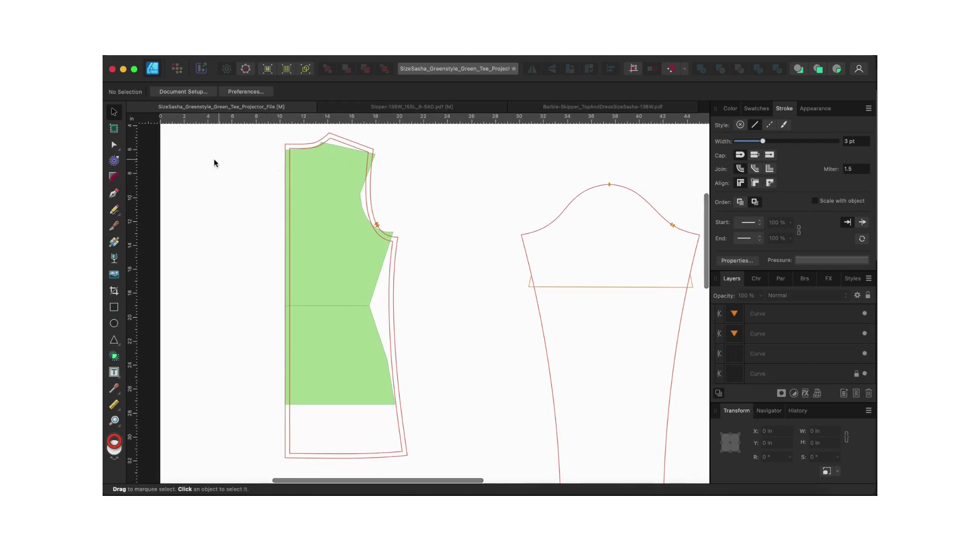
{"action": "left_click", "coordinate": [303, 149]}
{"action": "left_click", "coordinate": [114, 146]}
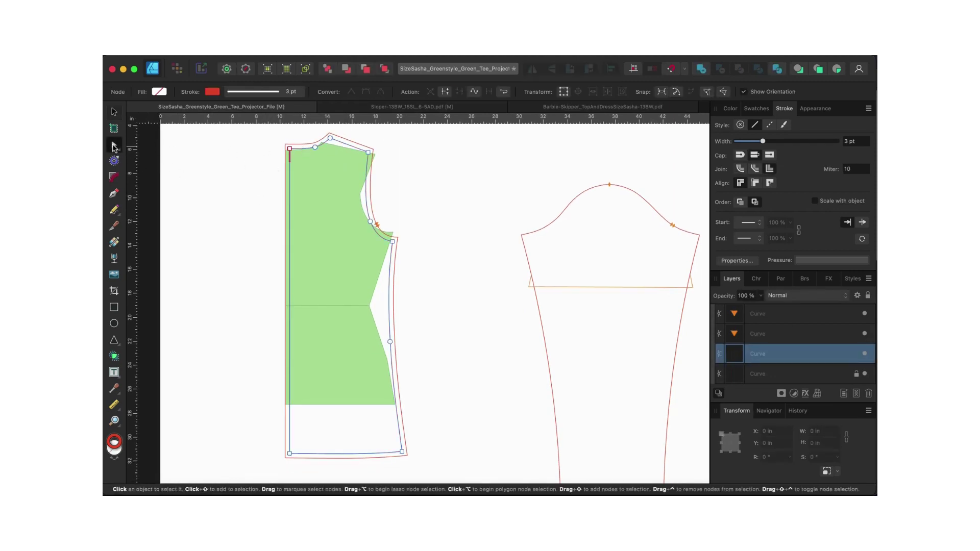
{"action": "right_click", "coordinate": [263, 142]}
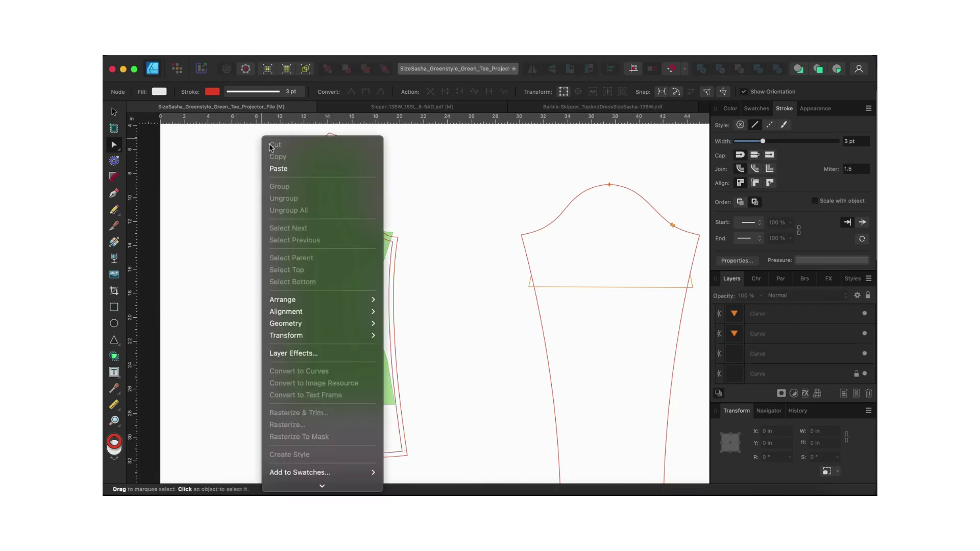
{"action": "left_click", "coordinate": [229, 150]}
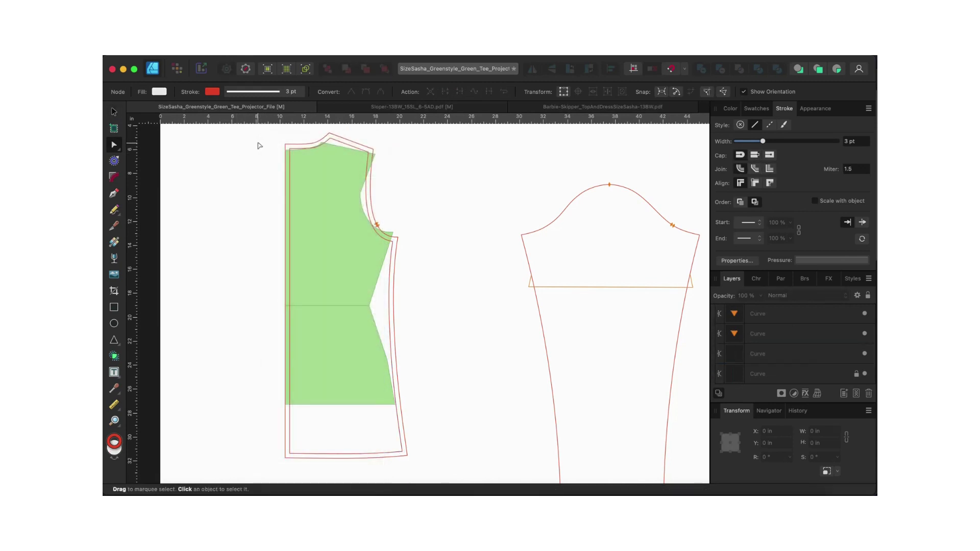
{"action": "left_click_drag", "start_coordinate": [262, 139], "coordinate": [302, 470]}
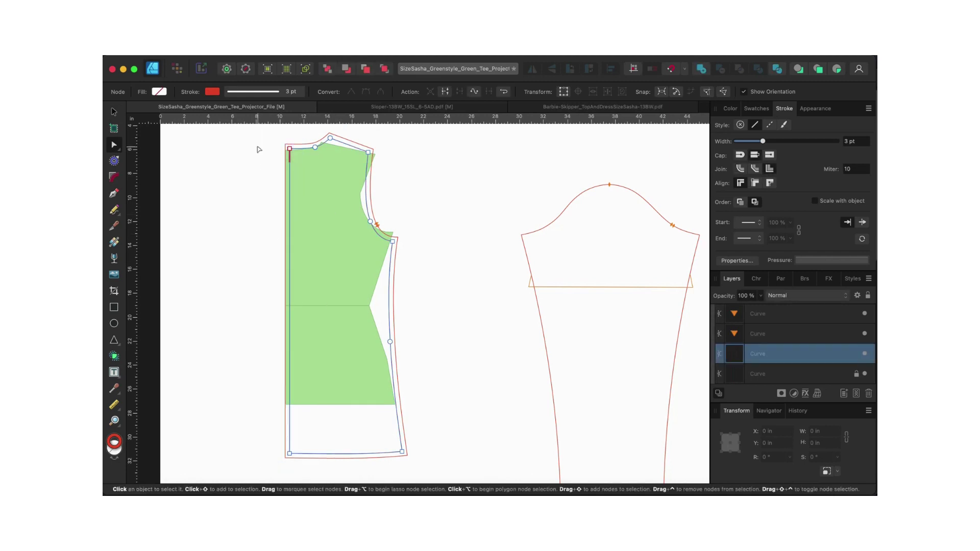
{"action": "left_click_drag", "start_coordinate": [266, 137], "coordinate": [303, 471]}
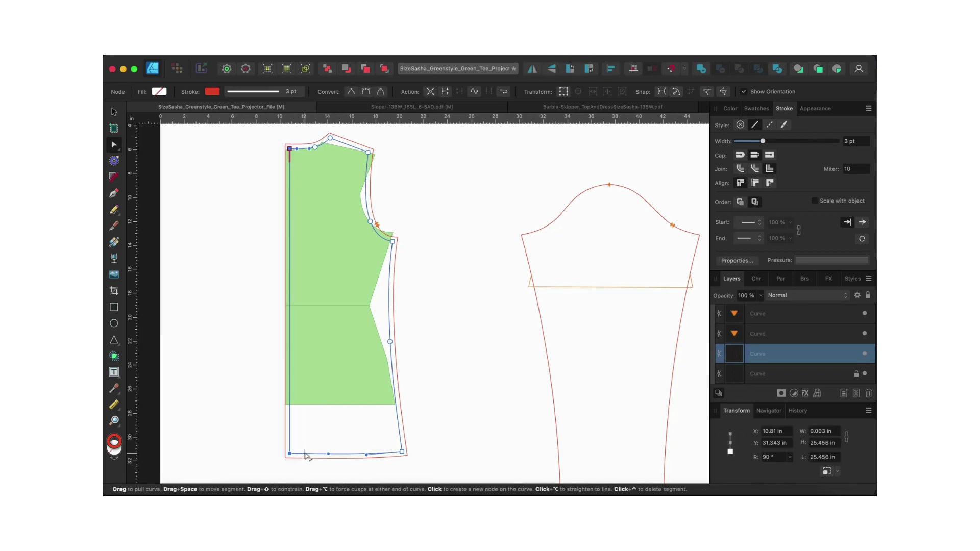
{"action": "key", "text": "Left"}
{"action": "key", "text": "Left"}
{"action": "key", "text": "Left"}
{"action": "key", "text": "Left"}
{"action": "key", "text": "Left"}
{"action": "key", "text": "Left"}
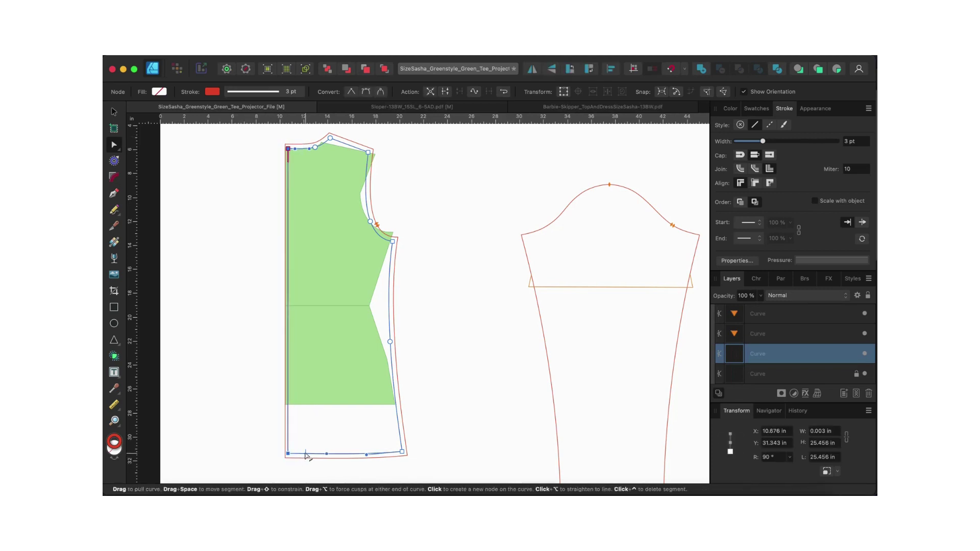
{"action": "key", "text": "Left"}
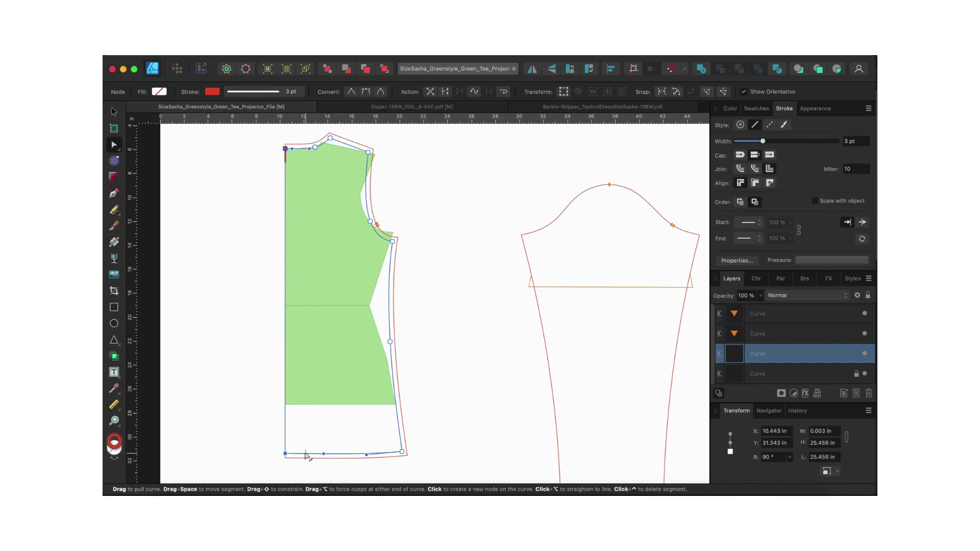
Step: Examine how the inner seam line sits against the sloper along the centre back, neckline, shoulder, side seam and hem
{"action": "scroll", "coordinate": [287, 388], "scroll_direction": "up", "scroll_amount": 5}
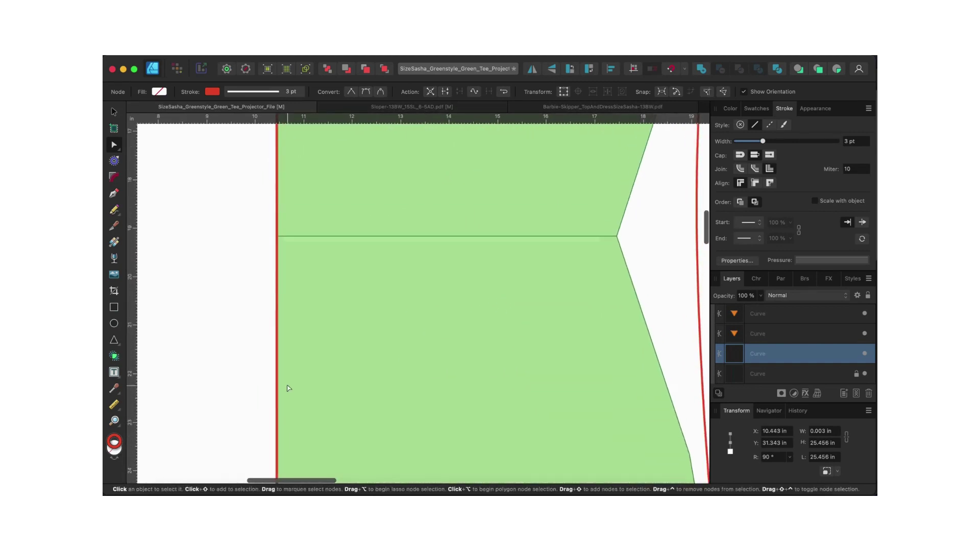
{"action": "scroll", "coordinate": [287, 388], "scroll_direction": "up", "scroll_amount": 10}
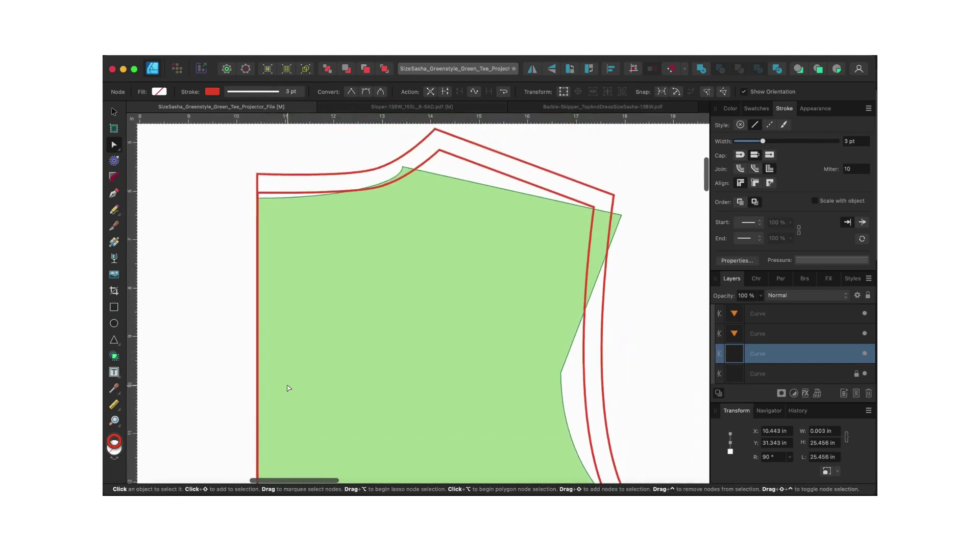
{"action": "scroll", "coordinate": [289, 388], "scroll_direction": "up", "scroll_amount": 2}
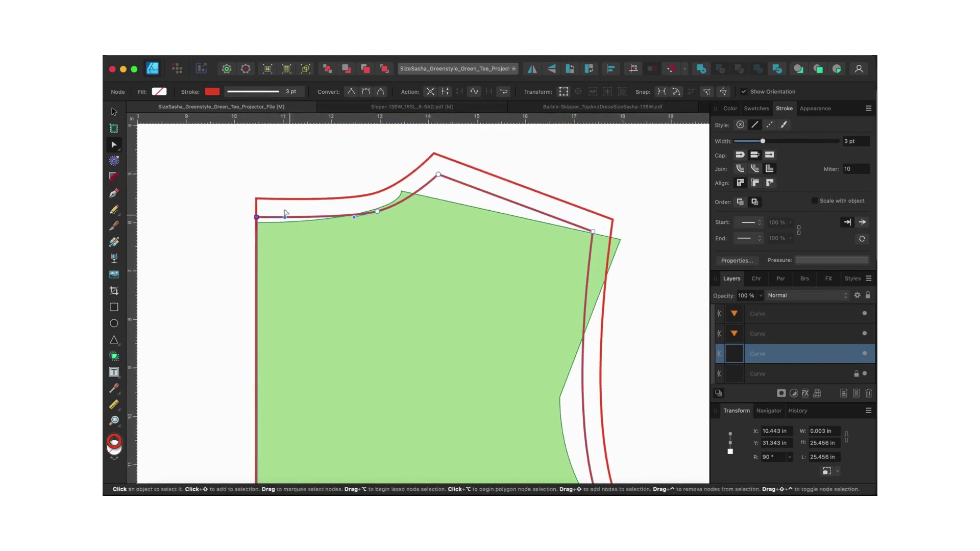
{"action": "scroll", "coordinate": [408, 227], "scroll_direction": "down", "scroll_amount": 4}
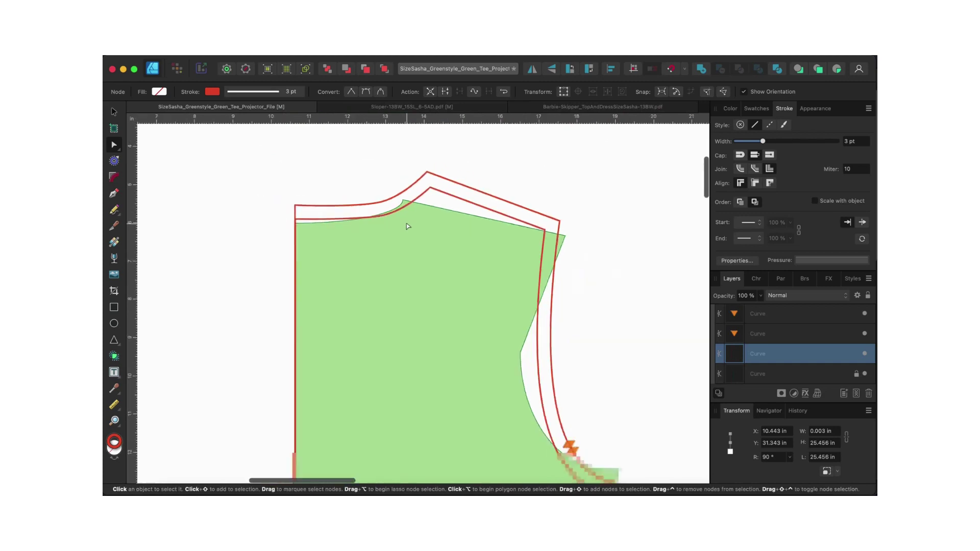
{"action": "scroll", "coordinate": [407, 226], "scroll_direction": "down", "scroll_amount": 5}
{"action": "scroll", "coordinate": [408, 227], "scroll_direction": "down", "scroll_amount": 8}
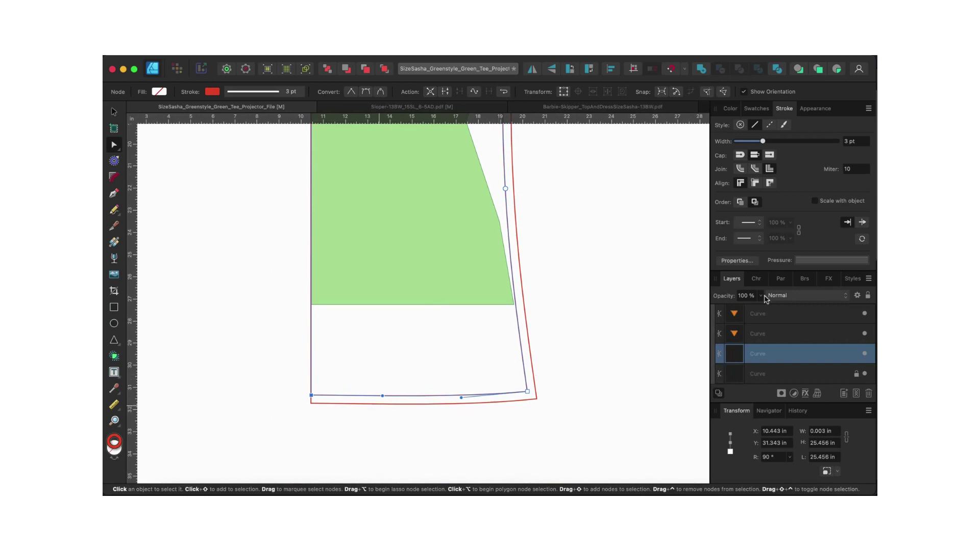
{"action": "scroll", "coordinate": [428, 397], "scroll_direction": "down", "scroll_amount": 10}
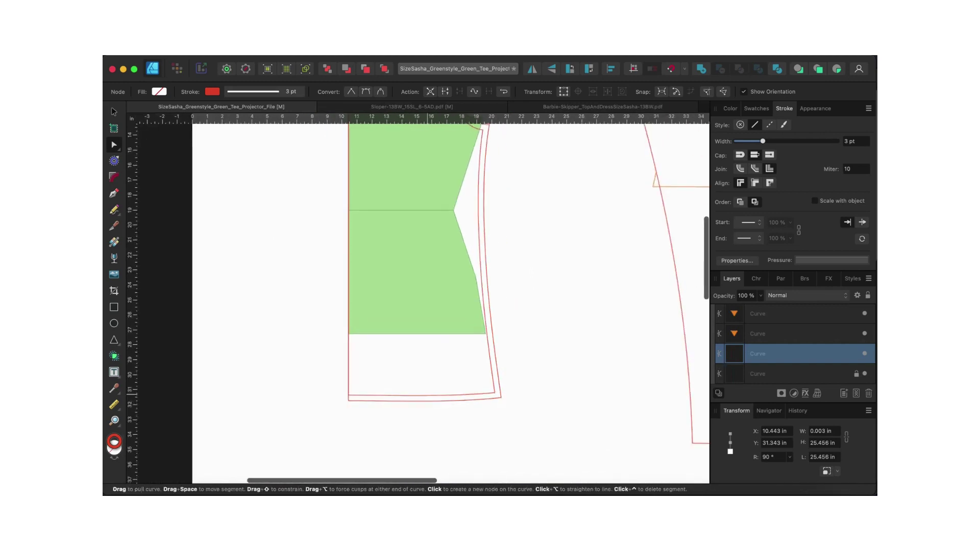
{"action": "scroll", "coordinate": [427, 397], "scroll_direction": "right", "scroll_amount": 2}
{"action": "left_click", "coordinate": [428, 396]}
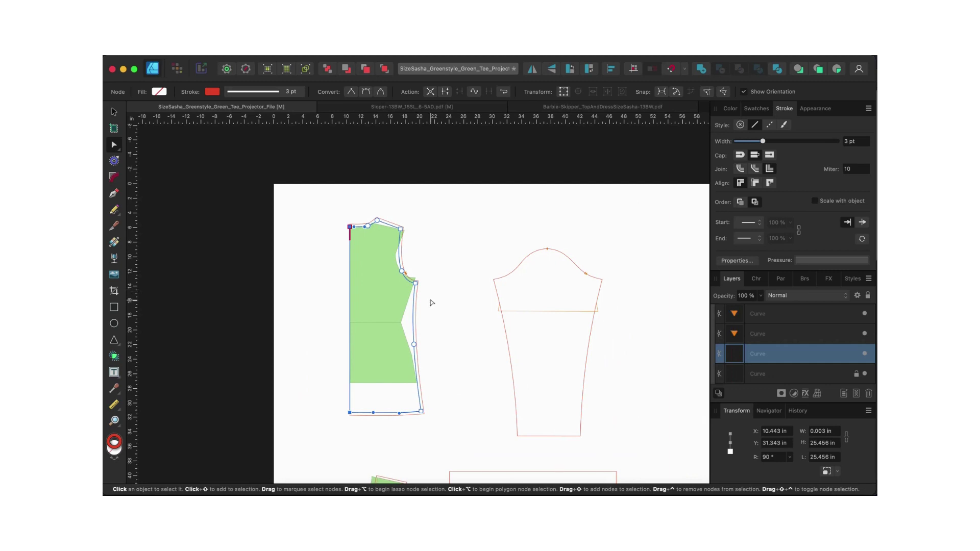
Step: Unlock and delete the original outer outline of the back bodice, keeping only the inner seam line
{"action": "scroll", "coordinate": [432, 303], "scroll_direction": "up", "scroll_amount": 5}
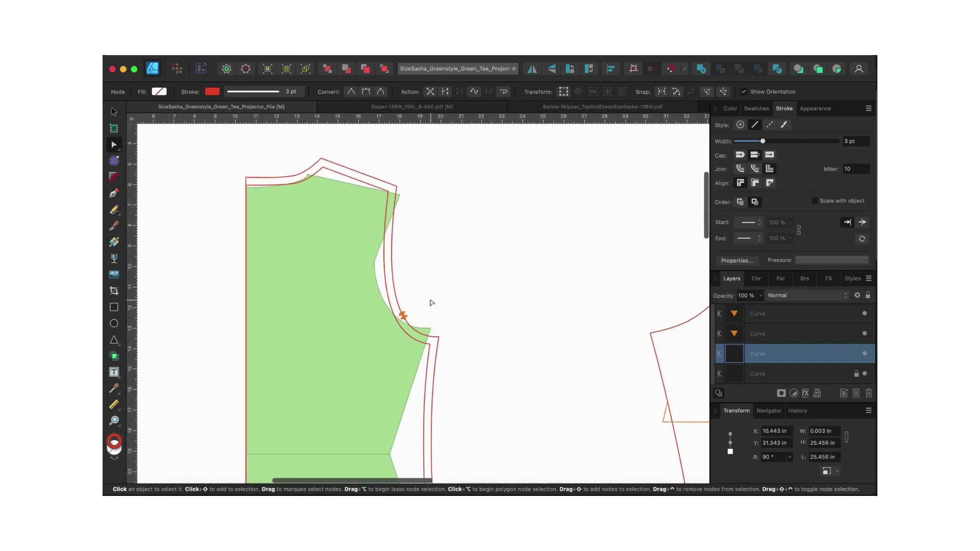
{"action": "scroll", "coordinate": [432, 303], "scroll_direction": "up", "scroll_amount": 1}
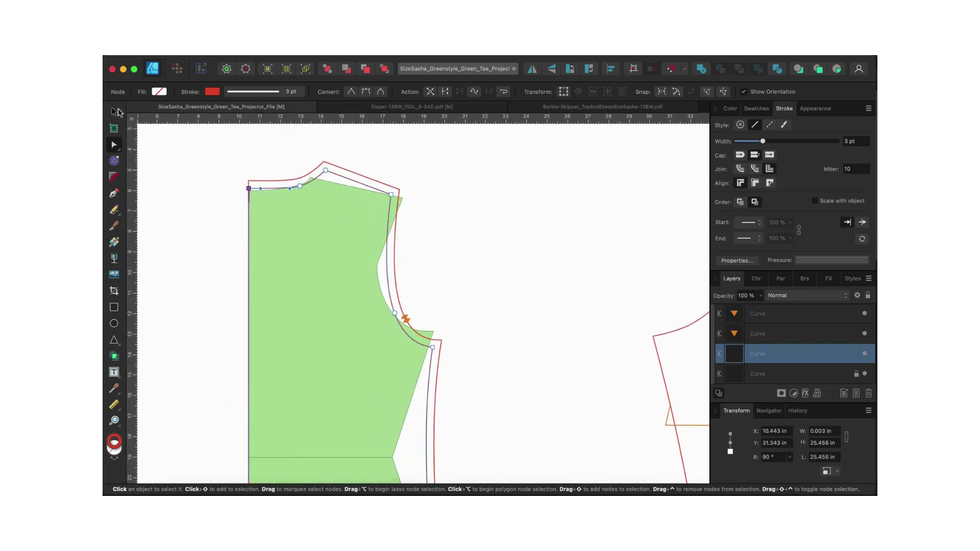
{"action": "left_click", "coordinate": [115, 112]}
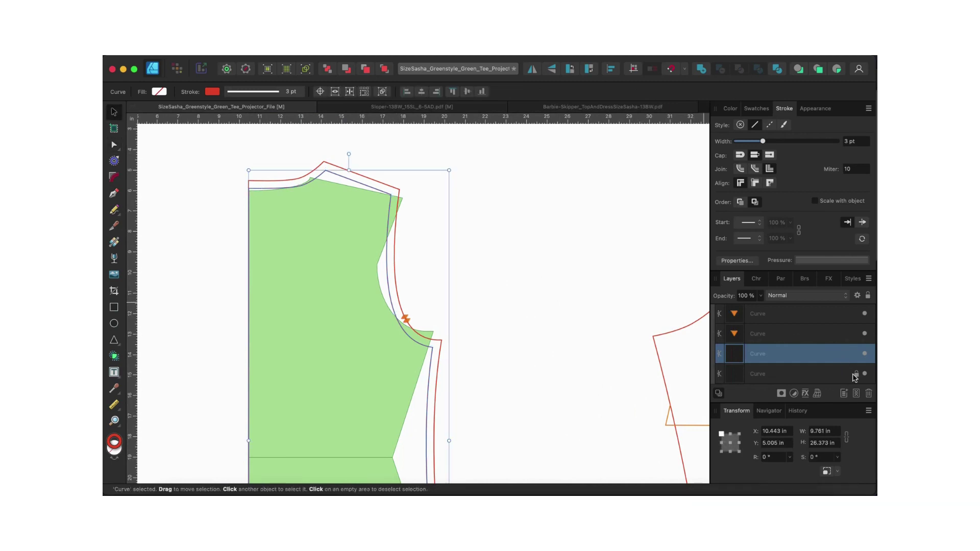
{"action": "left_click", "coordinate": [398, 190]}
{"action": "key", "text": "Delete"}
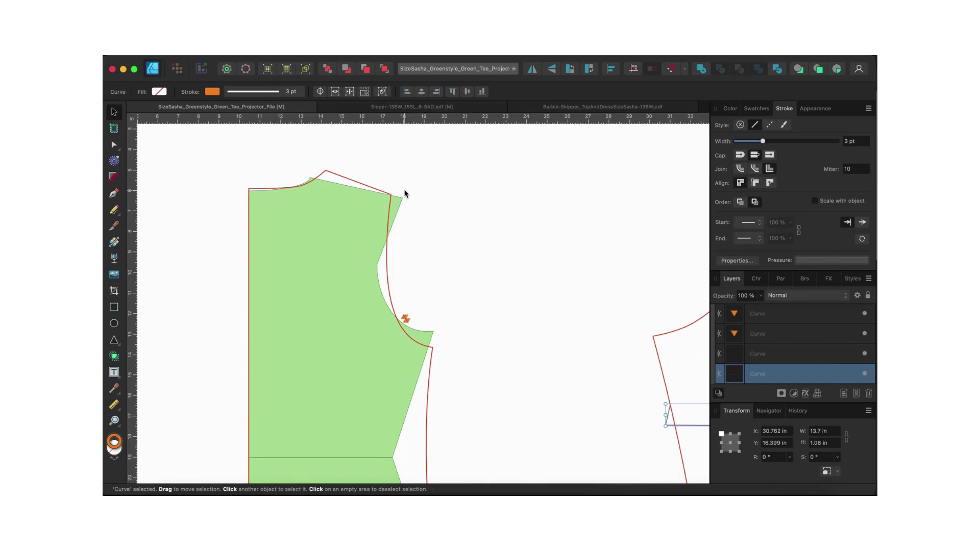
Step: Rename the remaining back bodice seam line curve as Back
{"action": "left_click", "coordinate": [368, 187]}
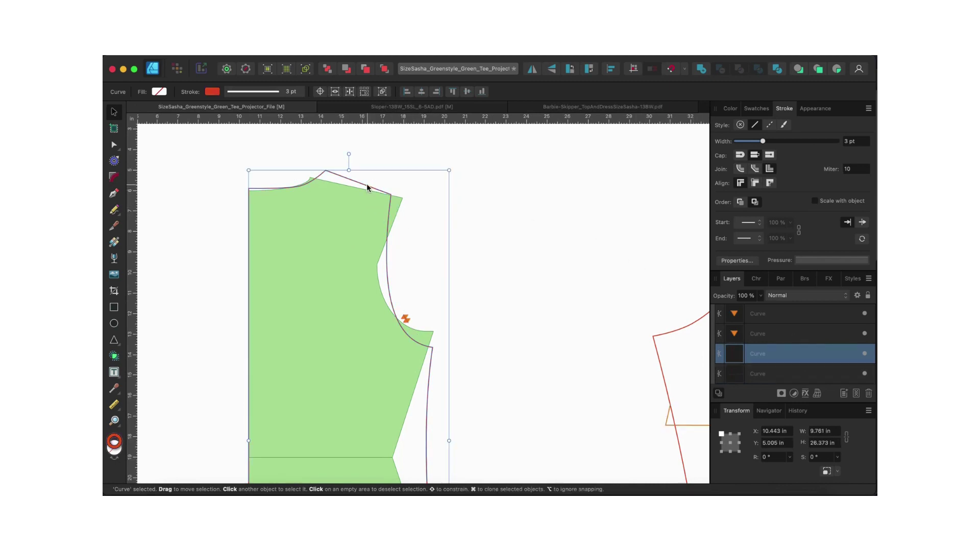
{"action": "double_click", "coordinate": [760, 353]}
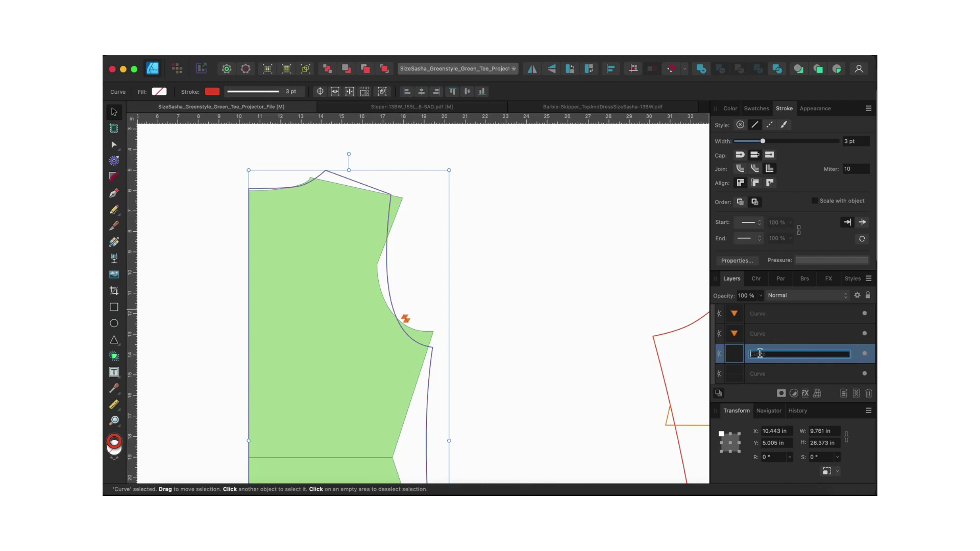
{"action": "type", "text": "Back"}
{"action": "key", "text": "Return"}
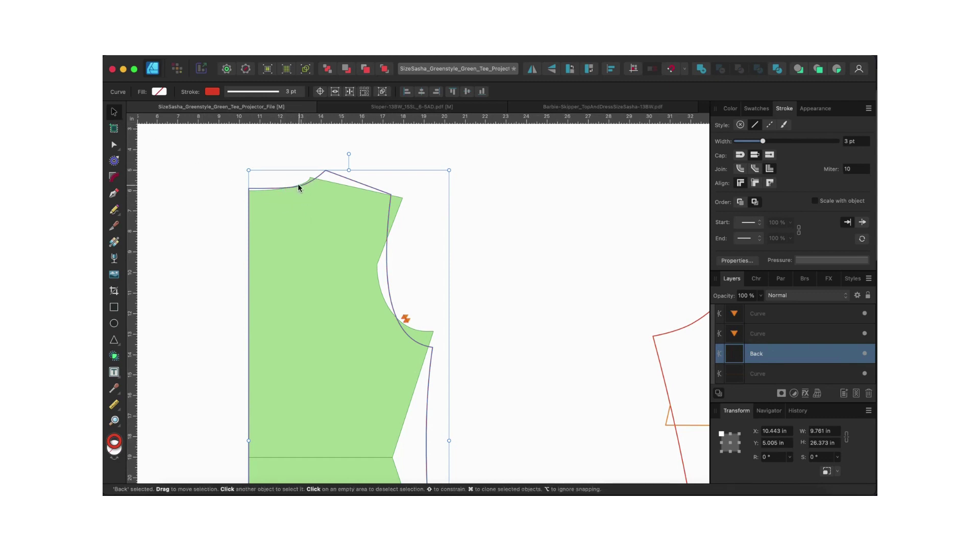
Step: Move the Back curve down to Y 5.522 in so its neck point meets the sloper's shoulder line, keeping the centre back aligned
{"action": "left_click_drag", "start_coordinate": [299, 190], "coordinate": [300, 201]}
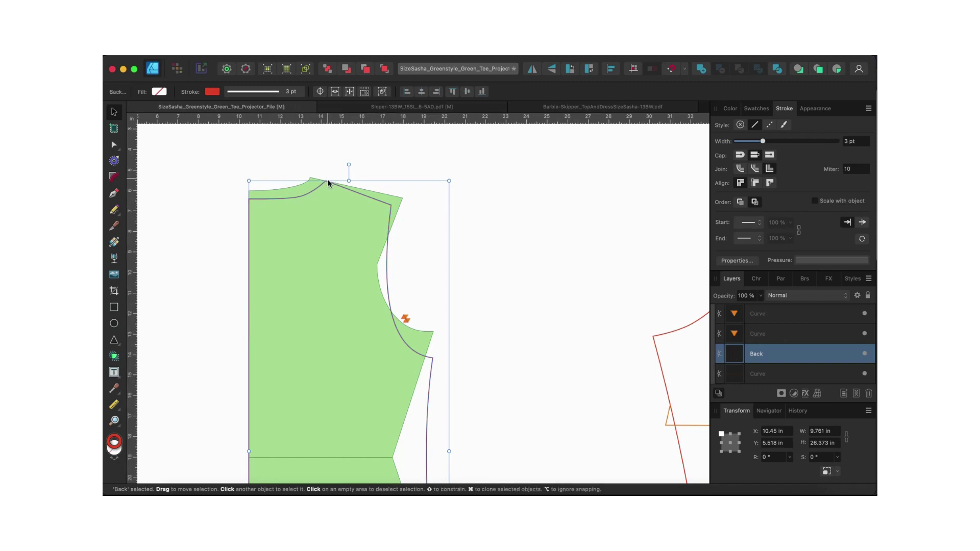
{"action": "scroll", "coordinate": [322, 167], "scroll_direction": "up", "scroll_amount": 5}
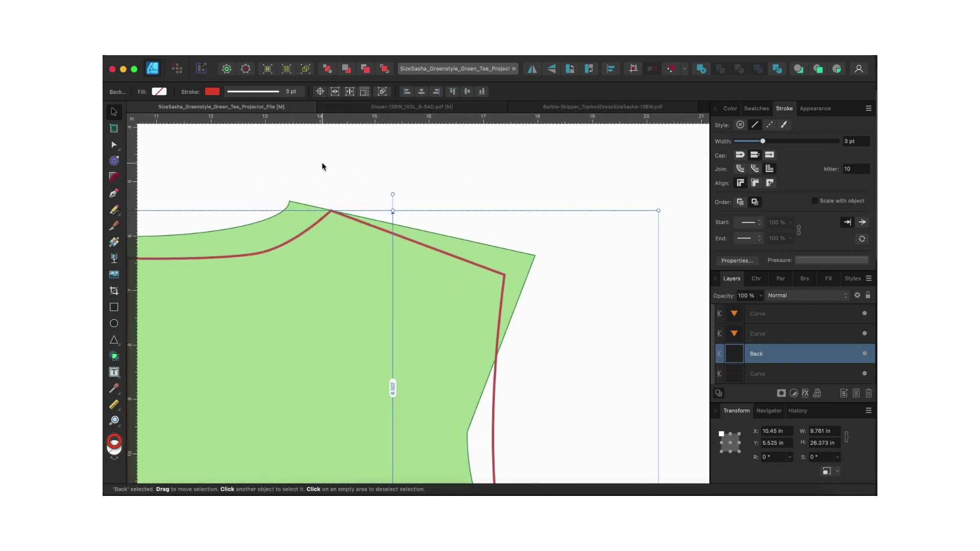
{"action": "scroll", "coordinate": [286, 221], "scroll_direction": "left", "scroll_amount": 3}
{"action": "scroll", "coordinate": [287, 221], "scroll_direction": "left", "scroll_amount": 2}
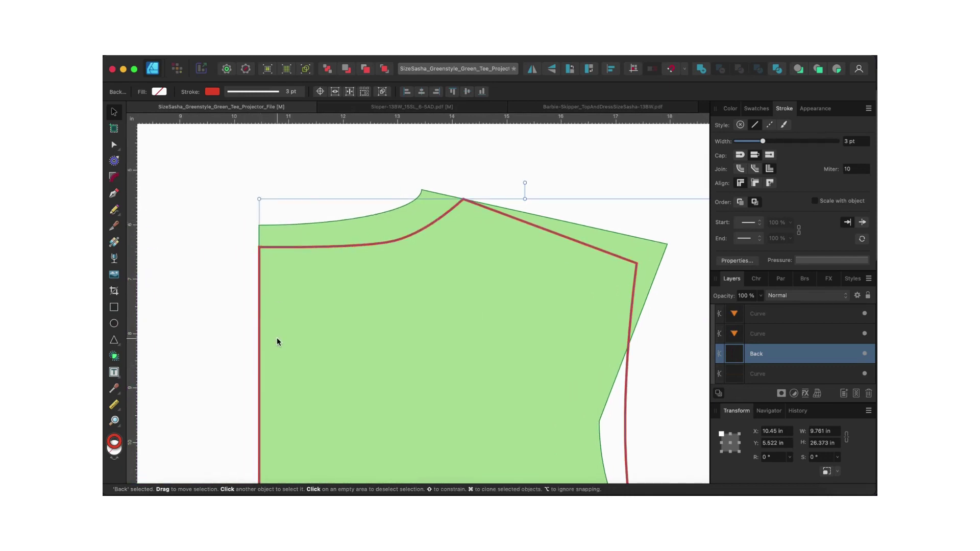
{"action": "scroll", "coordinate": [276, 338], "scroll_direction": "down", "scroll_amount": 5}
{"action": "scroll", "coordinate": [277, 337], "scroll_direction": "down", "scroll_amount": 5}
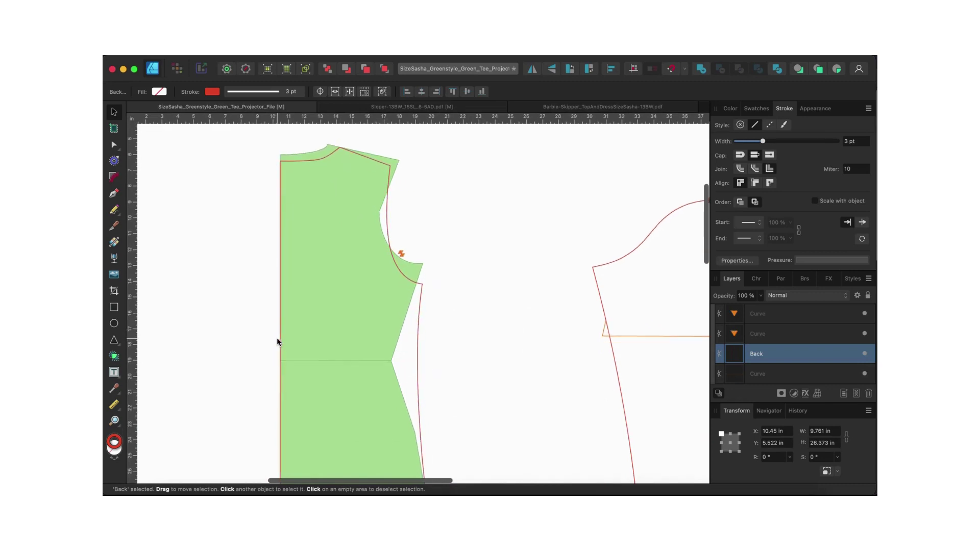
{"action": "scroll", "coordinate": [276, 338], "scroll_direction": "up", "scroll_amount": 5}
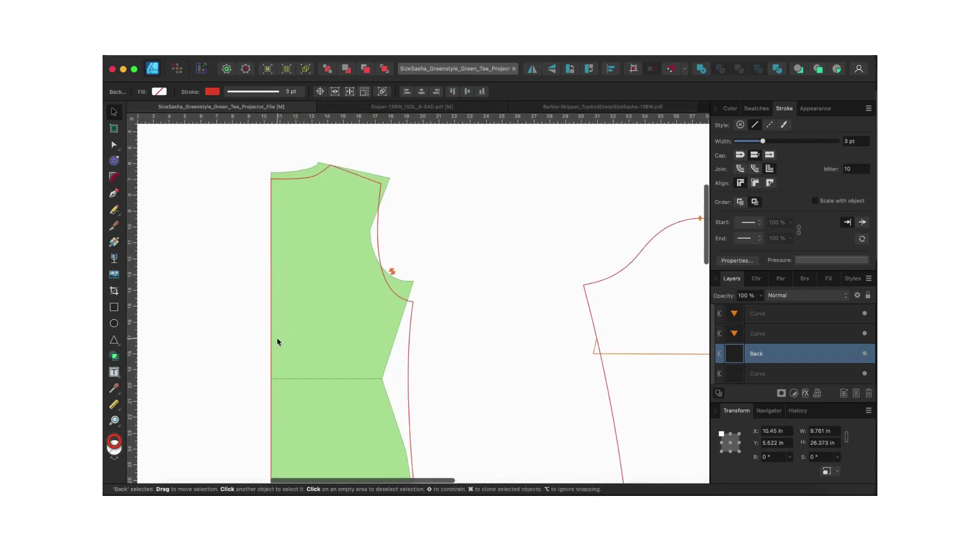
{"action": "scroll", "coordinate": [277, 338], "scroll_direction": "up", "scroll_amount": 3}
{"action": "scroll", "coordinate": [277, 341], "scroll_direction": "up", "scroll_amount": 2}
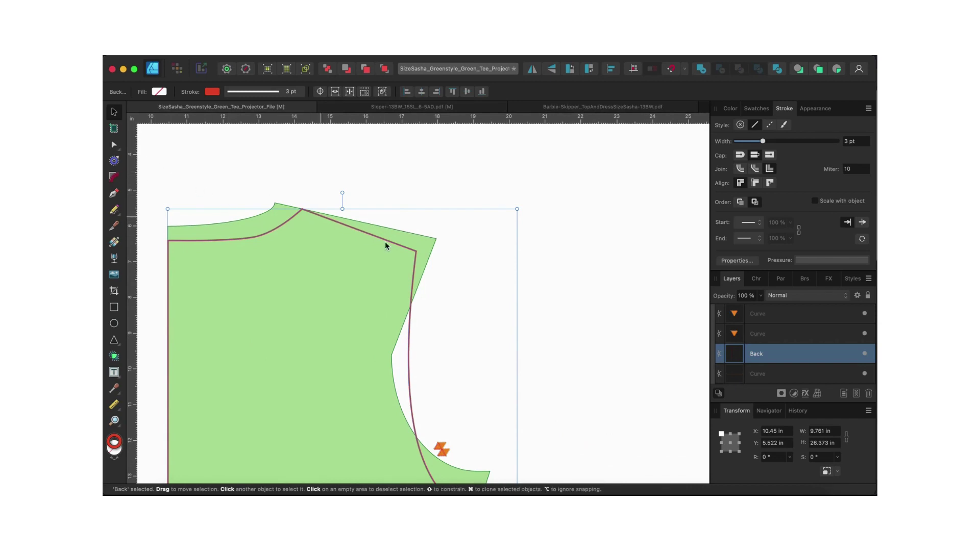
Step: Duplicate the Back curve in place and lock the lower copy as a reference
{"action": "left_click", "coordinate": [114, 144]}
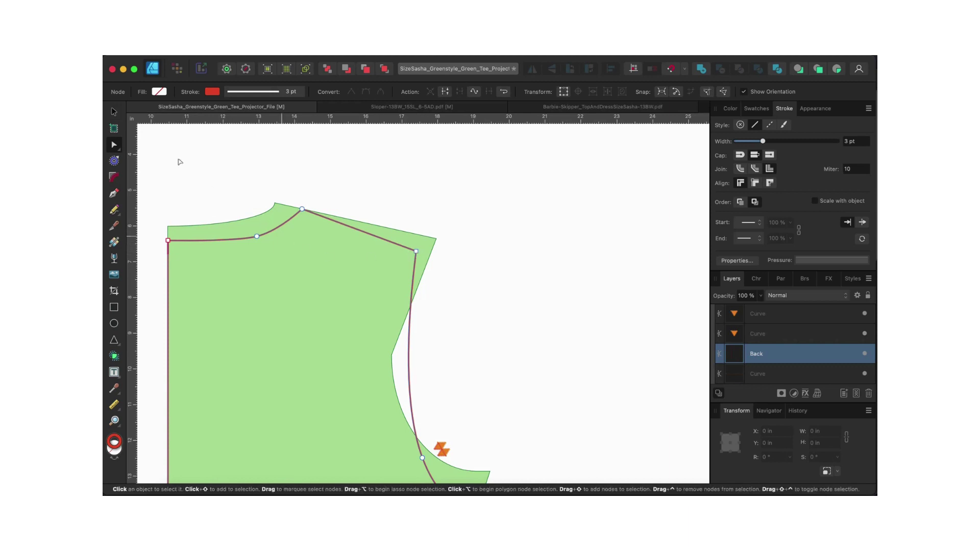
{"action": "left_click", "coordinate": [112, 112]}
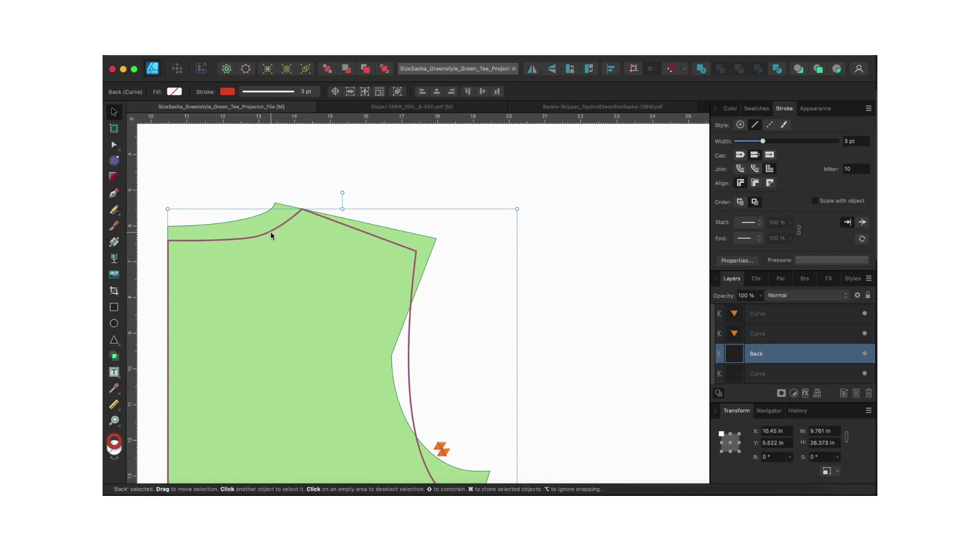
{"action": "key", "text": "super+j"}
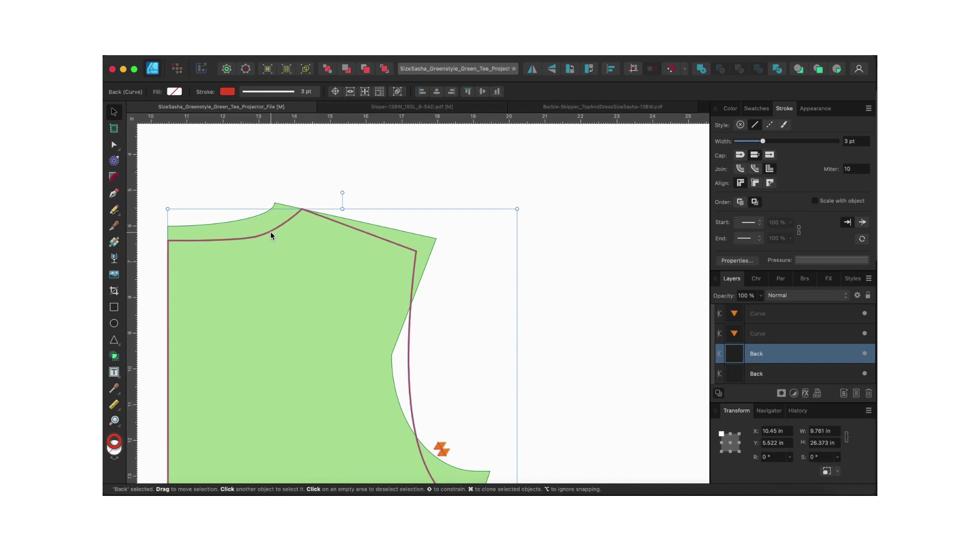
{"action": "left_click", "coordinate": [855, 375]}
{"action": "left_click", "coordinate": [856, 375]}
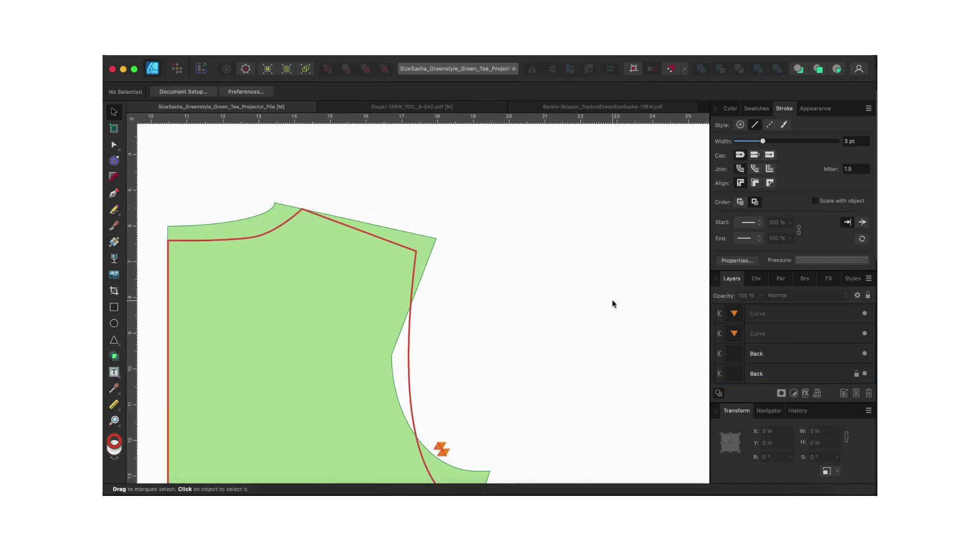
Step: Move the unlocked Back curve's shoulder tip node to the sloper's shoulder point at X 17.94 in, Y 6.366 in, and bend the upper armhole inward
{"action": "left_click", "coordinate": [393, 243]}
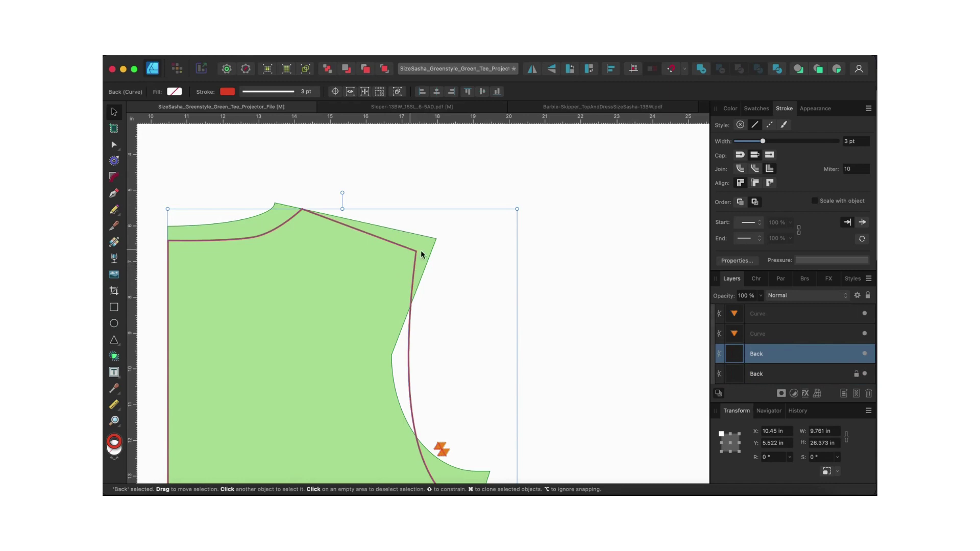
{"action": "left_click", "coordinate": [114, 146]}
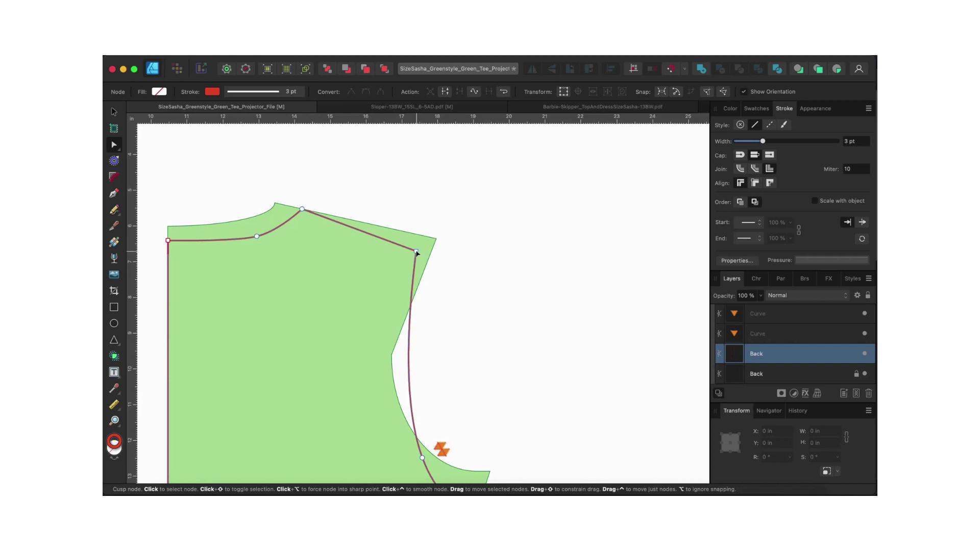
{"action": "left_click_drag", "start_coordinate": [416, 252], "coordinate": [437, 240]}
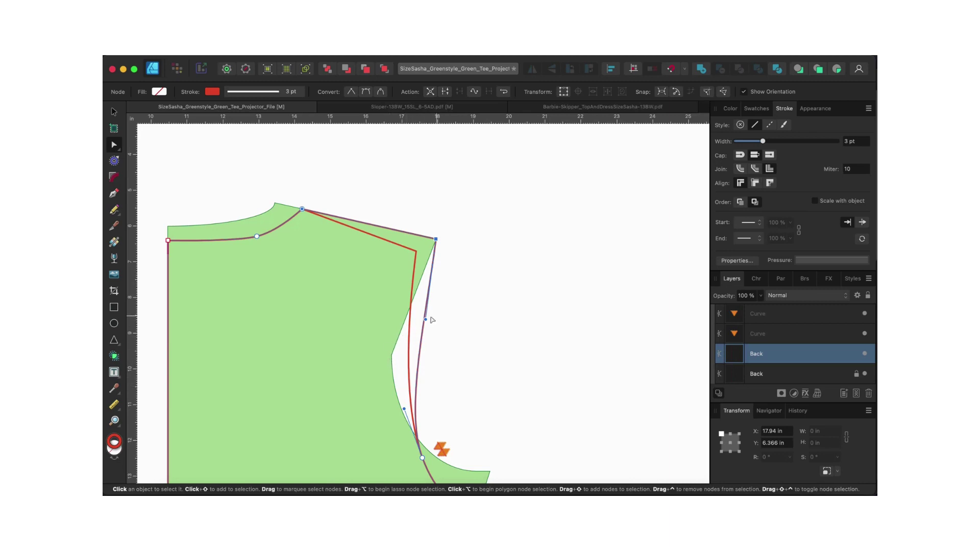
{"action": "left_click_drag", "start_coordinate": [426, 321], "coordinate": [399, 336]}
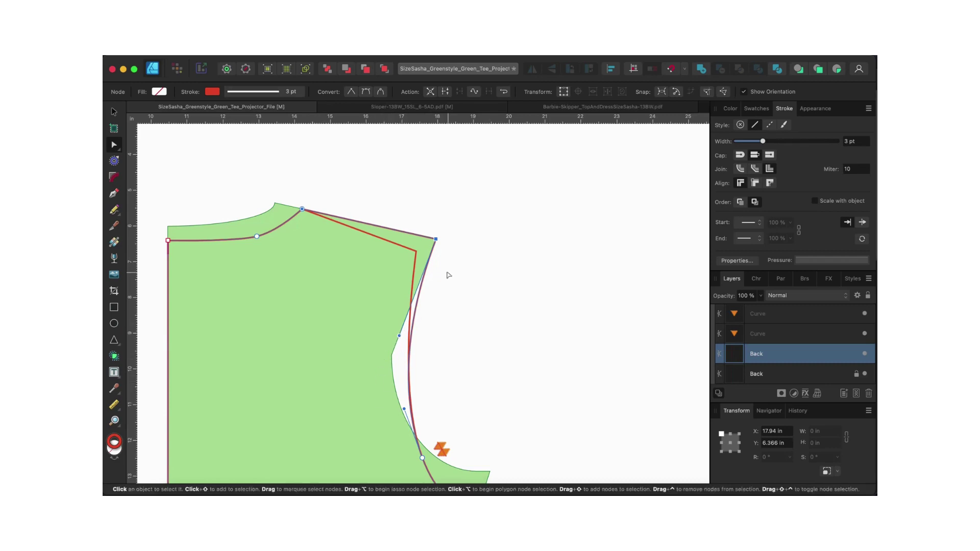
{"action": "scroll", "coordinate": [433, 346], "scroll_direction": "down", "scroll_amount": 3}
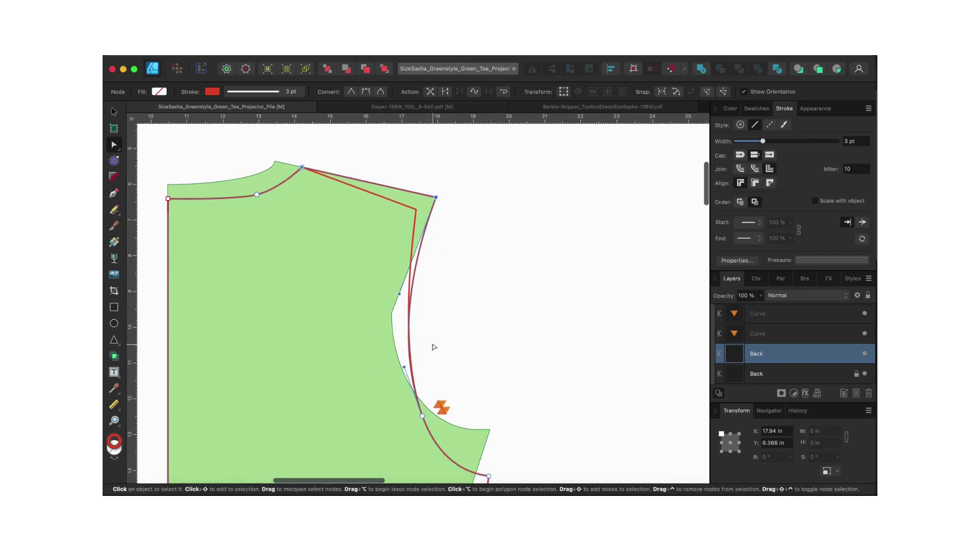
{"action": "scroll", "coordinate": [433, 347], "scroll_direction": "down", "scroll_amount": 4}
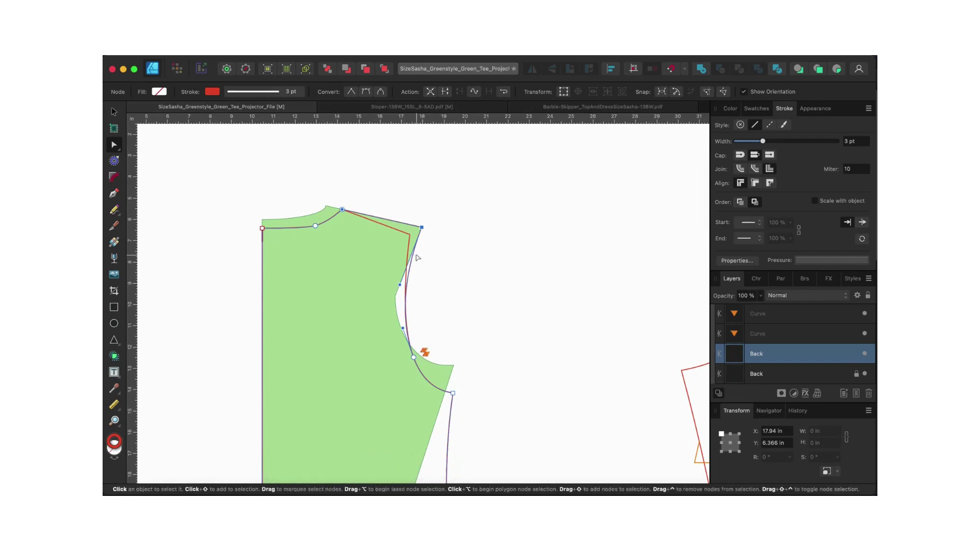
Step: Delete the mid-armhole node of the unlocked Back curve and pull the armhole segment inward toward the sloper's armhole
{"action": "left_click", "coordinate": [407, 318]}
{"action": "scroll", "coordinate": [407, 318], "scroll_direction": "down", "scroll_amount": 1}
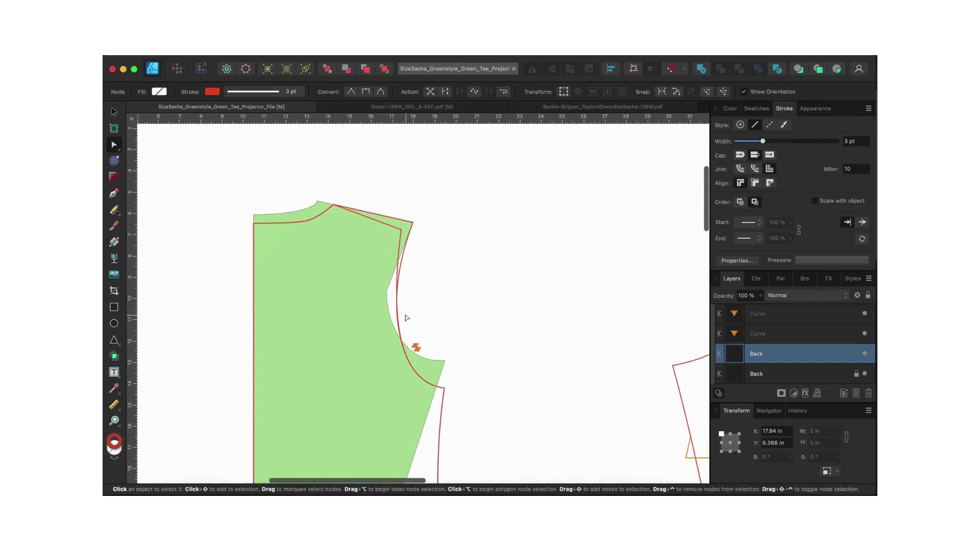
{"action": "left_click", "coordinate": [407, 318]}
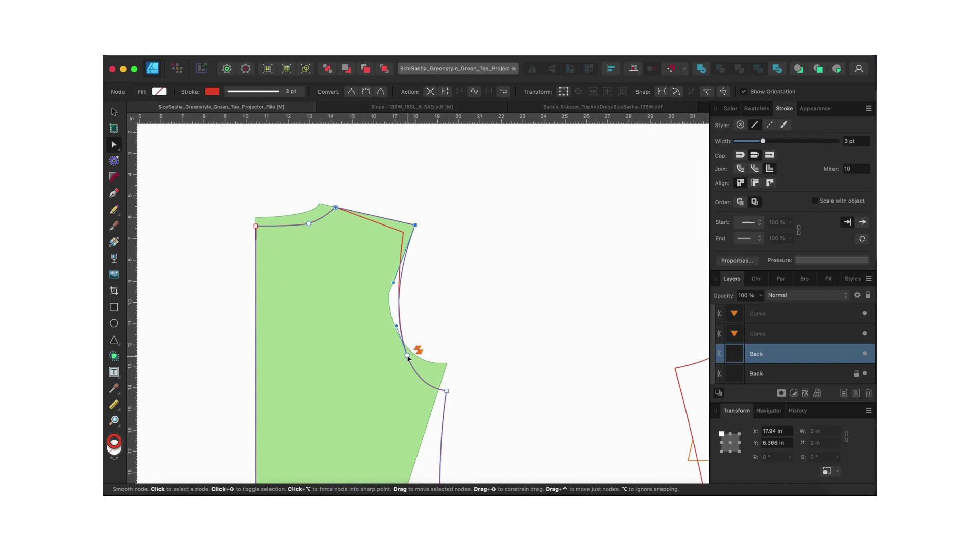
{"action": "left_click_drag", "start_coordinate": [407, 355], "coordinate": [405, 350]}
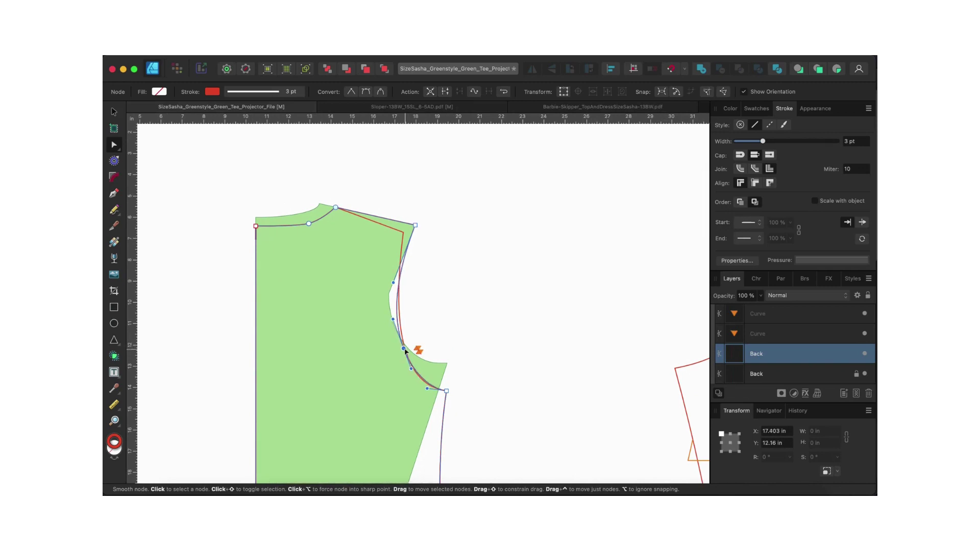
{"action": "key", "text": "Delete"}
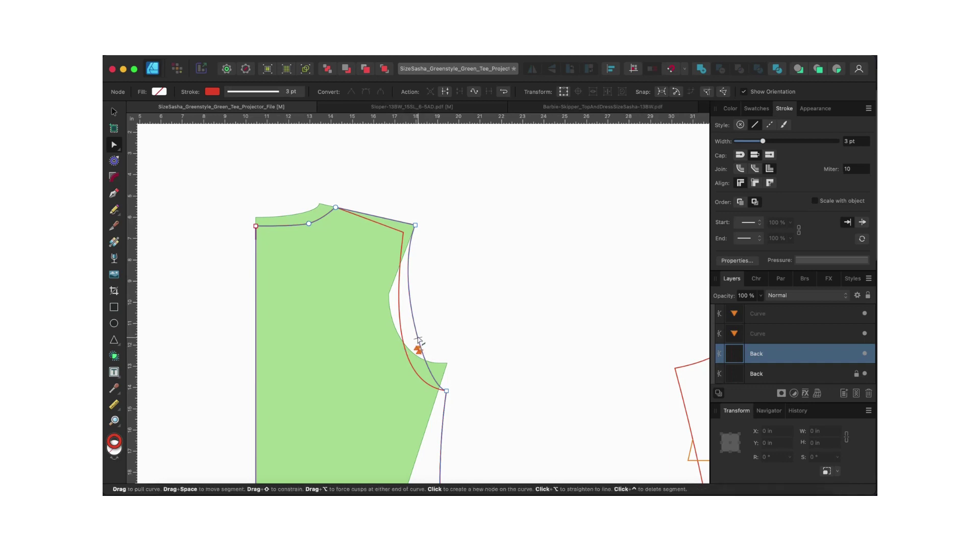
{"action": "left_click_drag", "start_coordinate": [418, 341], "coordinate": [396, 346]}
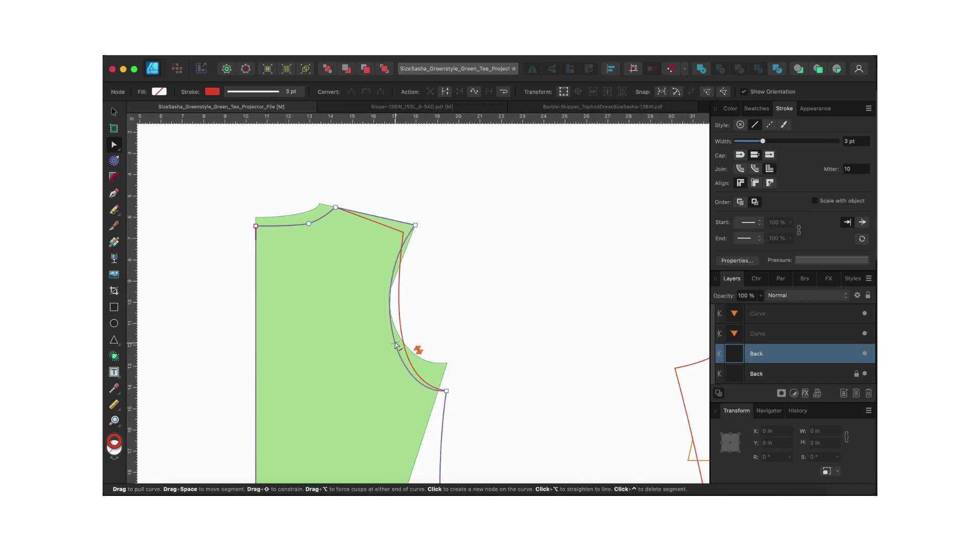
Step: Reshape the unlocked Back curve's armhole by extending the shoulder node's handle downward and raising the underarm node's handle slightly
{"action": "left_click_drag", "start_coordinate": [396, 346], "coordinate": [397, 346]}
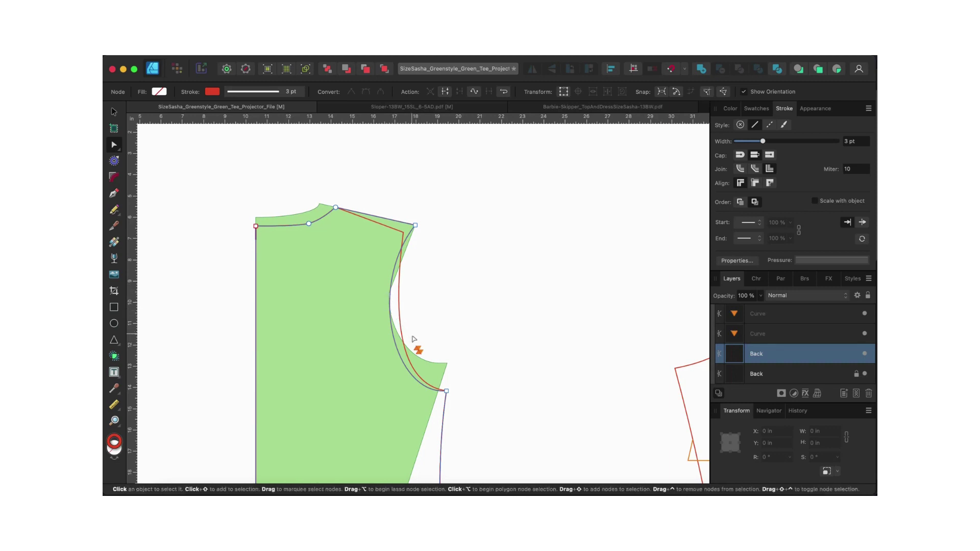
{"action": "left_click", "coordinate": [416, 225]}
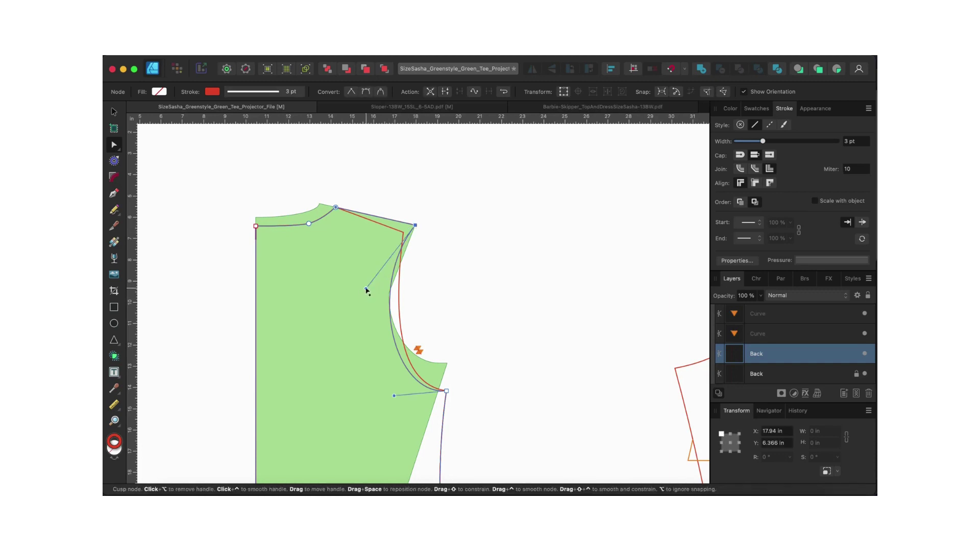
{"action": "left_click_drag", "start_coordinate": [366, 289], "coordinate": [372, 324]}
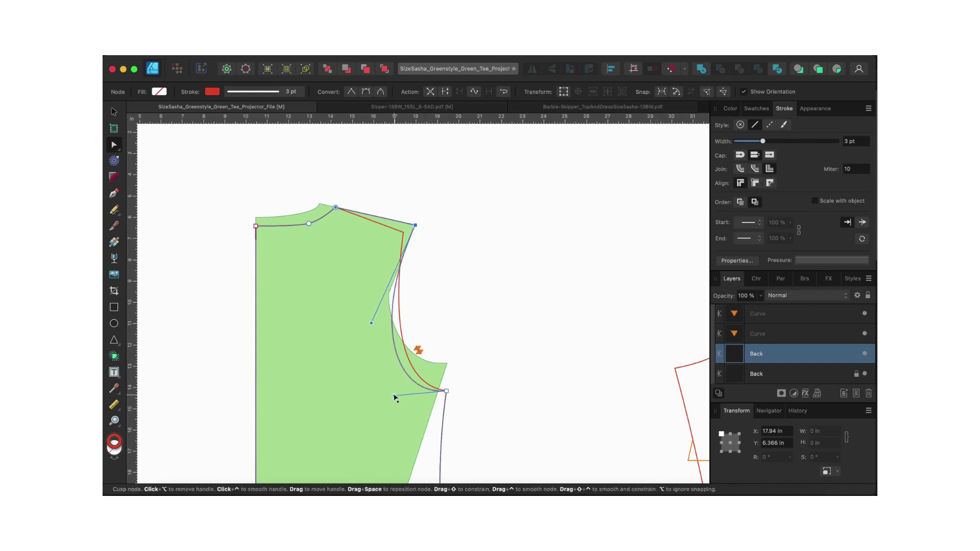
{"action": "left_click_drag", "start_coordinate": [394, 395], "coordinate": [391, 380]}
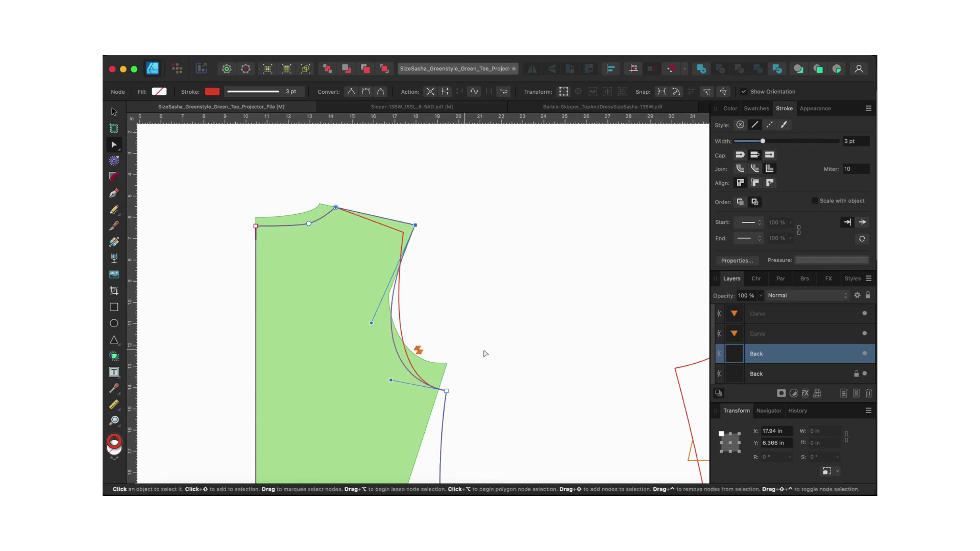
{"action": "left_click", "coordinate": [498, 405]}
Step: Compare the reshaped armhole with the original by hiding and showing the locked Back copy and then the edited Back curve
{"action": "scroll", "coordinate": [499, 406], "scroll_direction": "down", "scroll_amount": 2}
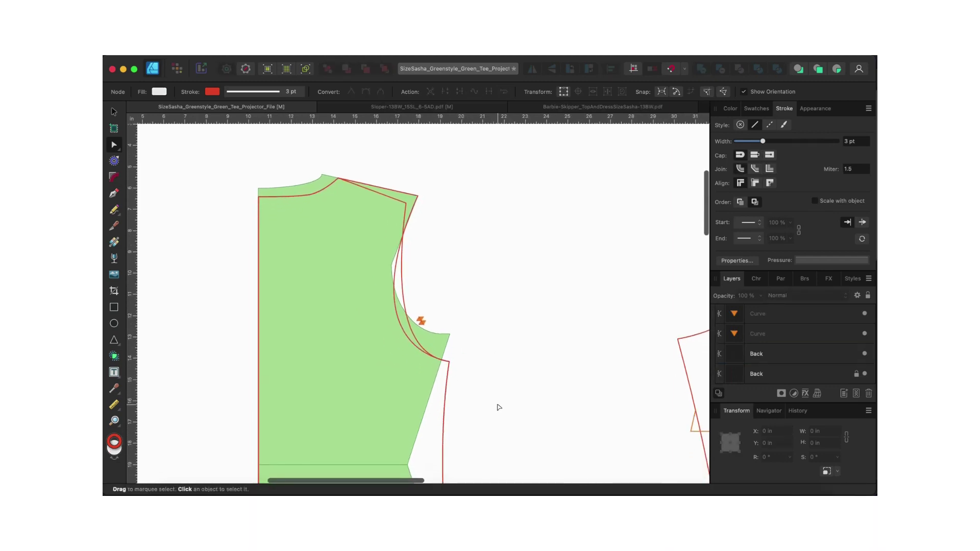
{"action": "scroll", "coordinate": [498, 406], "scroll_direction": "up", "scroll_amount": 1}
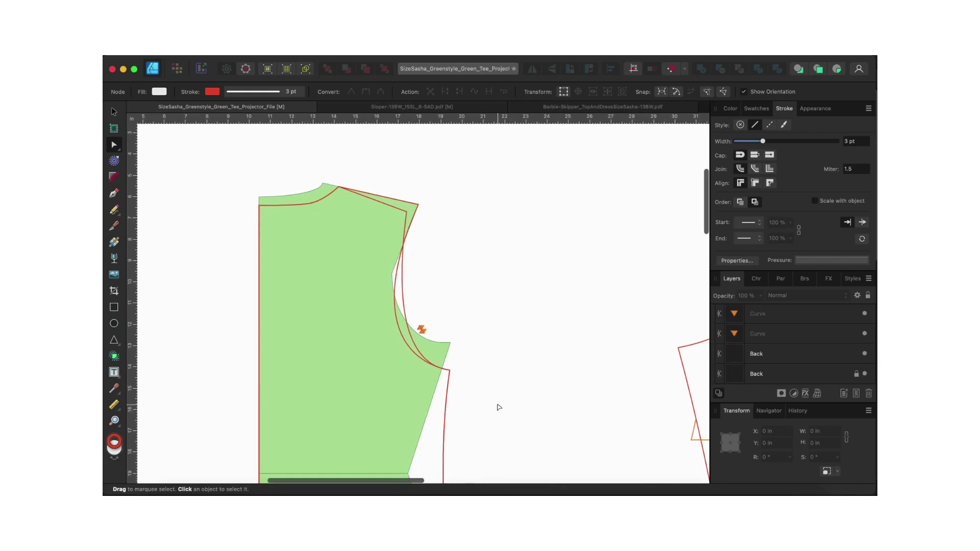
{"action": "scroll", "coordinate": [498, 406], "scroll_direction": "up", "scroll_amount": 2}
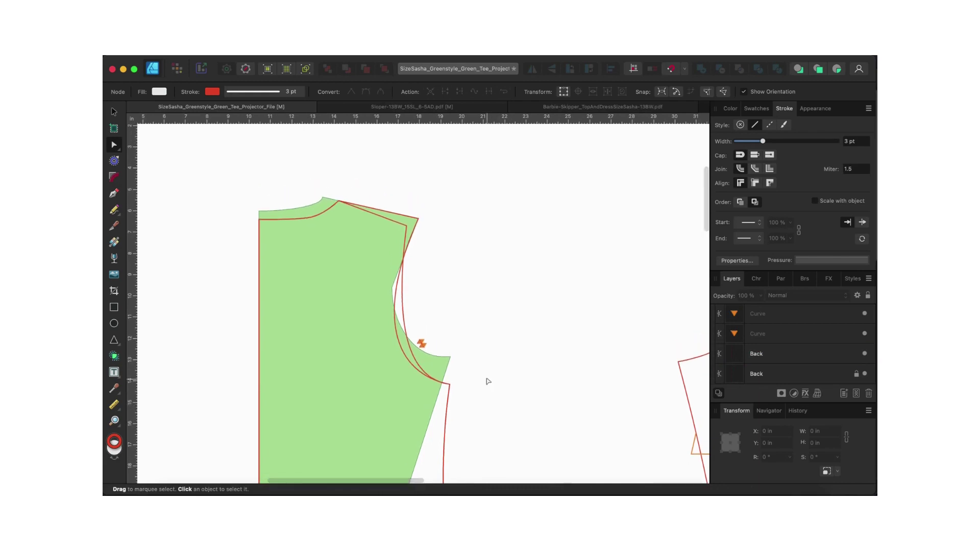
{"action": "left_click", "coordinate": [865, 374]}
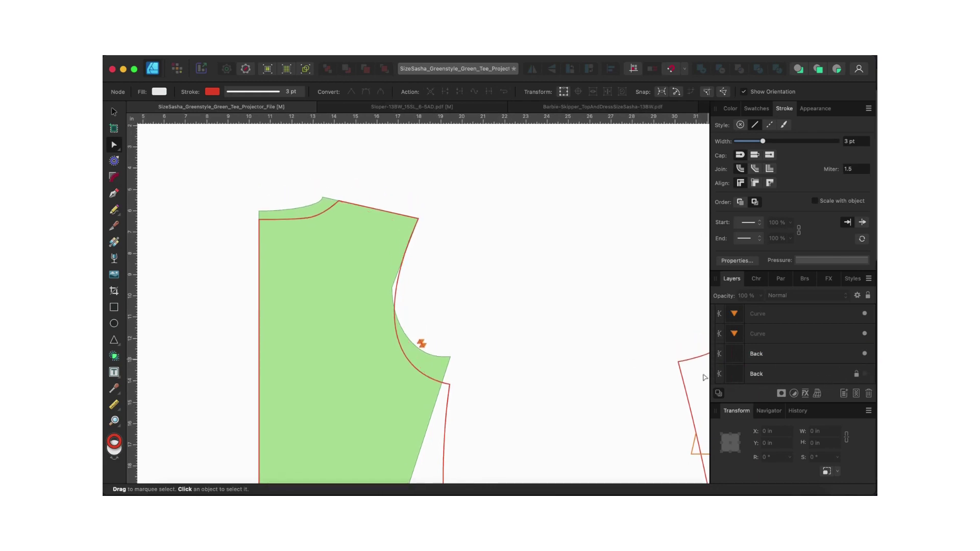
{"action": "scroll", "coordinate": [564, 376], "scroll_direction": "down", "scroll_amount": 5}
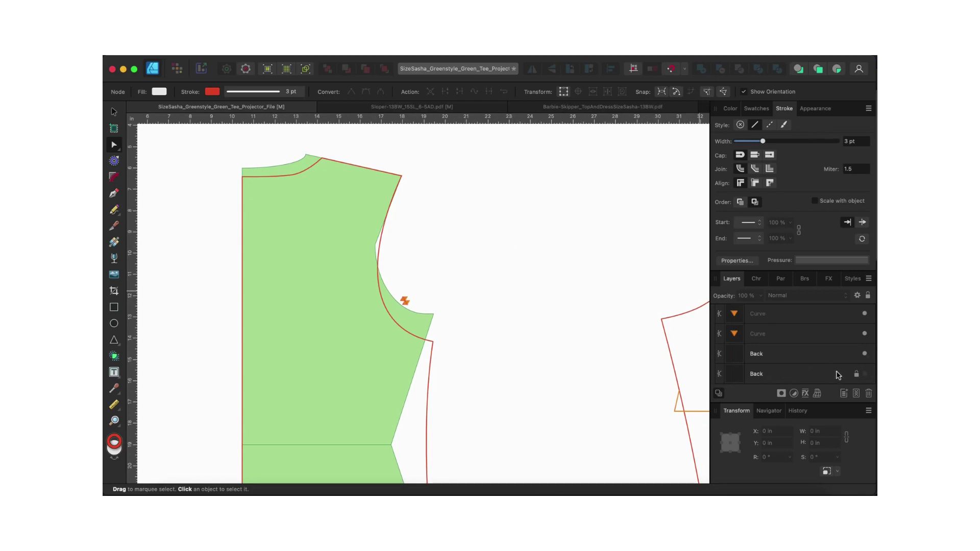
{"action": "left_click", "coordinate": [865, 374]}
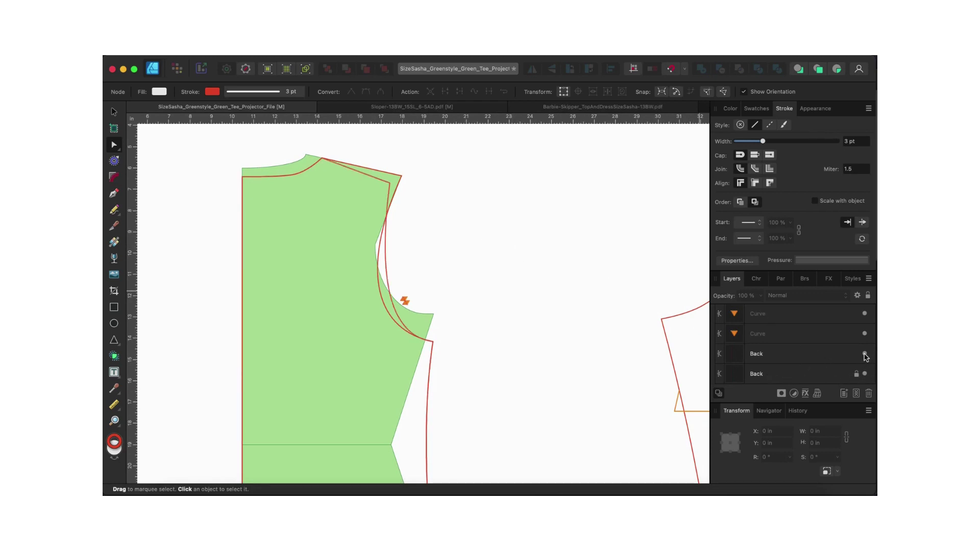
{"action": "left_click", "coordinate": [865, 353]}
{"action": "left_click", "coordinate": [865, 353]}
Step: Fine-tune the unlocked Back curve's shoulder tip node to X 17.956 in, Y 6.352 in, at the sloper's shoulder point
{"action": "left_click", "coordinate": [846, 353]}
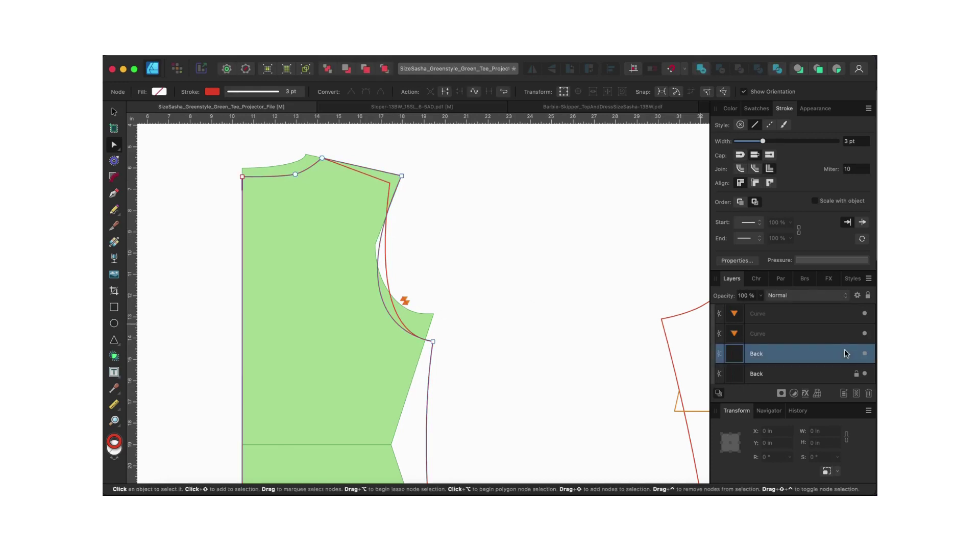
{"action": "left_click", "coordinate": [856, 374]}
{"action": "left_click", "coordinate": [411, 273]}
{"action": "scroll", "coordinate": [411, 273], "scroll_direction": "down", "scroll_amount": 2}
{"action": "scroll", "coordinate": [413, 274], "scroll_direction": "up", "scroll_amount": 2}
{"action": "left_click", "coordinate": [371, 233]}
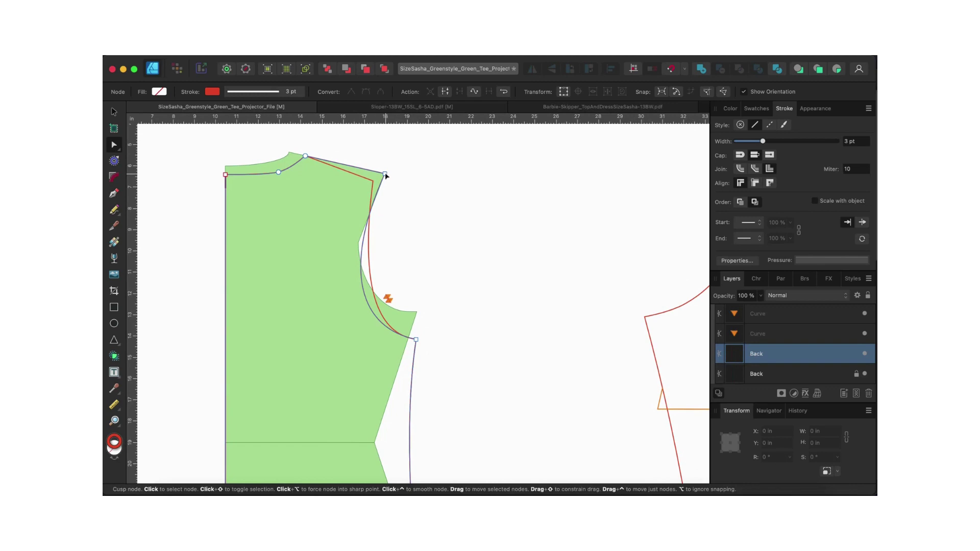
{"action": "left_click_drag", "start_coordinate": [385, 174], "coordinate": [386, 176]}
{"action": "scroll", "coordinate": [391, 179], "scroll_direction": "up", "scroll_amount": 4}
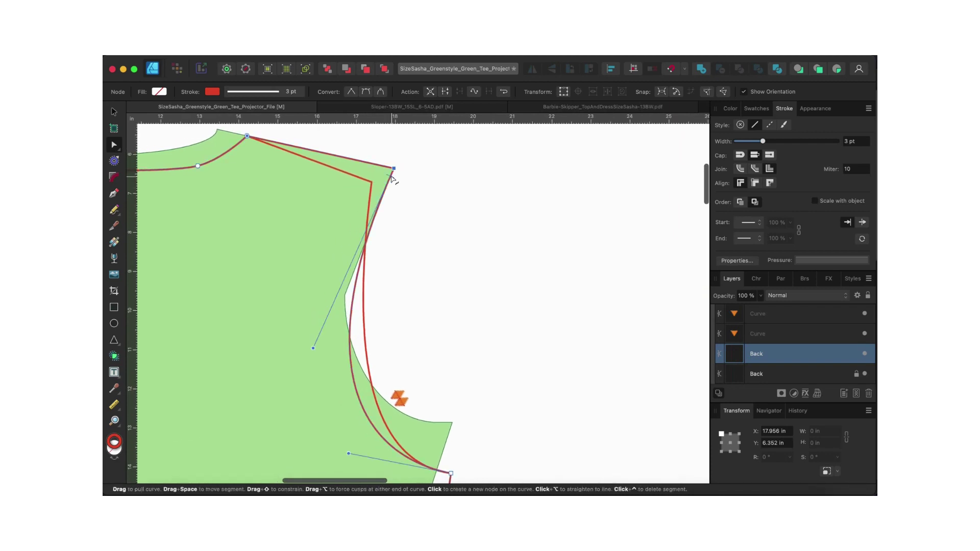
{"action": "scroll", "coordinate": [392, 178], "scroll_direction": "down", "scroll_amount": 2}
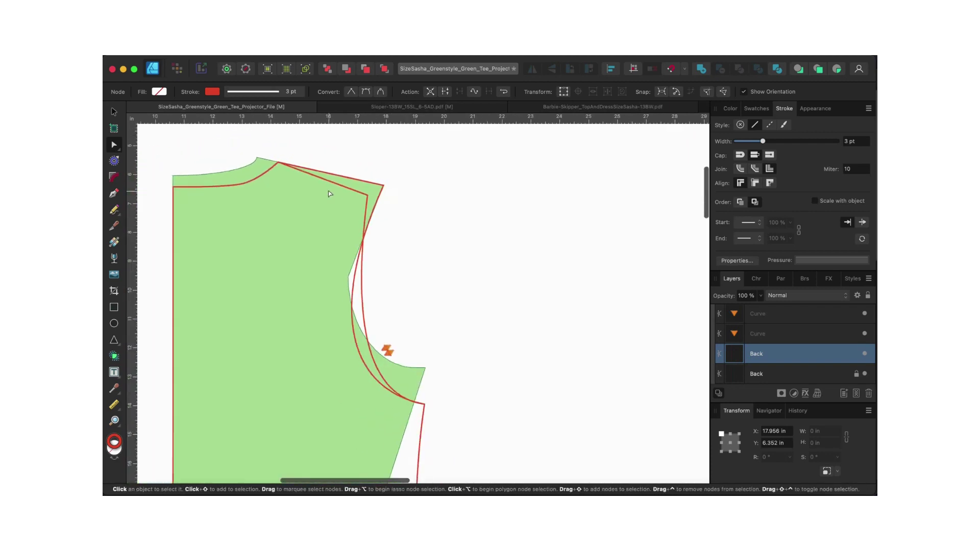
{"action": "left_click", "coordinate": [361, 234]}
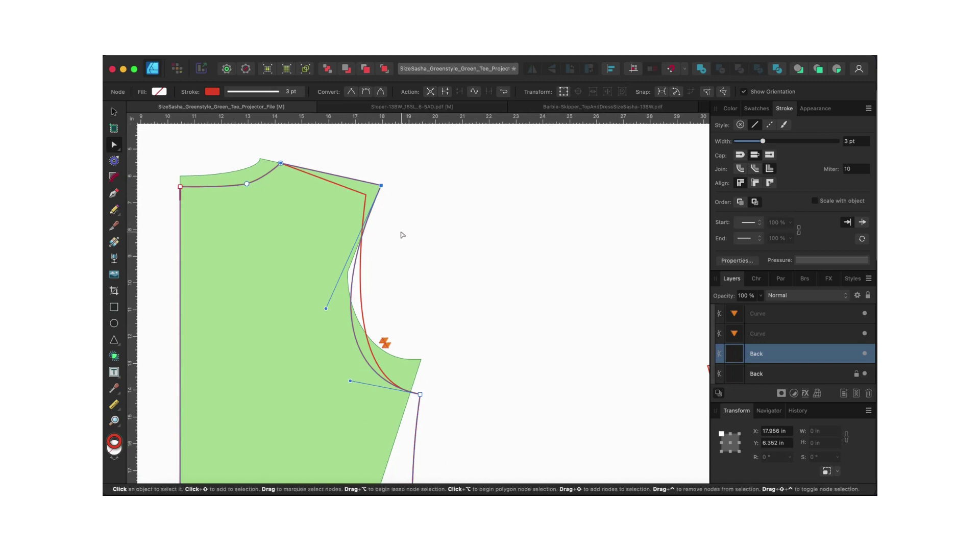
{"action": "scroll", "coordinate": [402, 235], "scroll_direction": "down", "scroll_amount": 1}
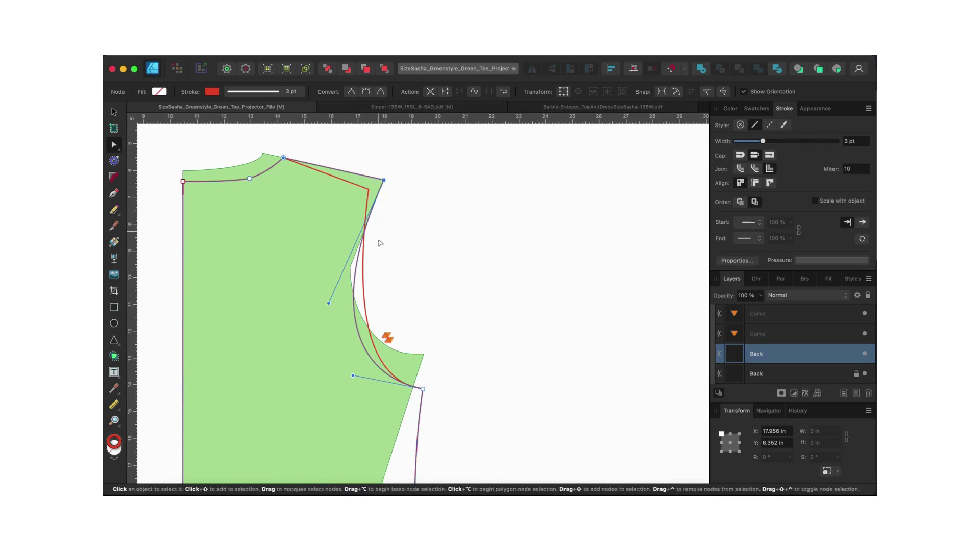
Step: Shorten the unlocked Back curve by moving its hem nodes and mid side-seam node straight up together to Y 17.894 in, matching the sloper's hem
{"action": "scroll", "coordinate": [389, 316], "scroll_direction": "down", "scroll_amount": 5}
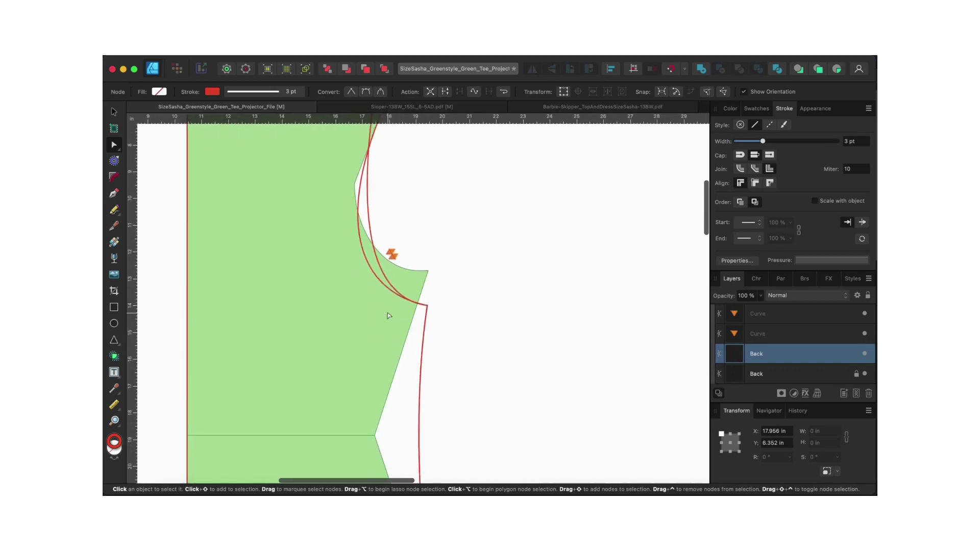
{"action": "scroll", "coordinate": [389, 316], "scroll_direction": "down", "scroll_amount": 3}
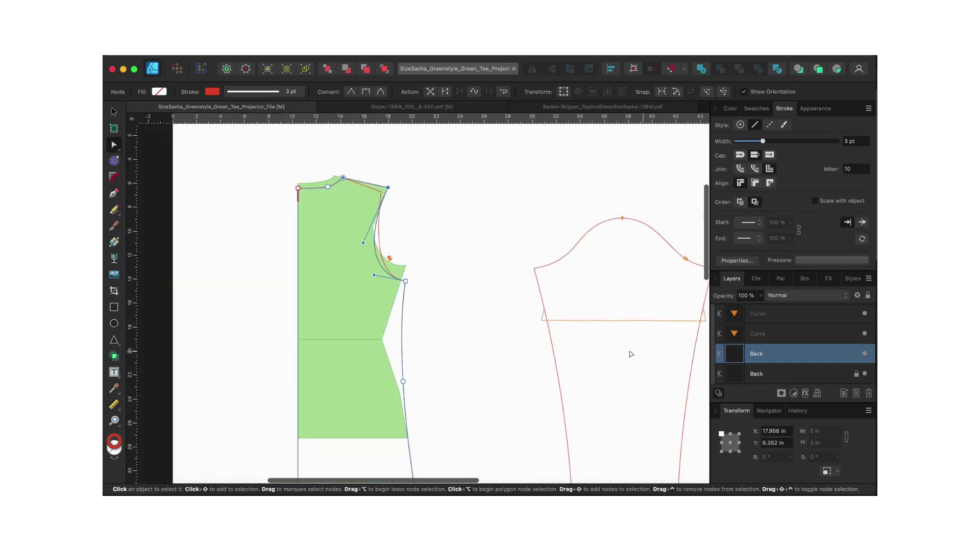
{"action": "left_click", "coordinate": [403, 359]}
{"action": "scroll", "coordinate": [429, 283], "scroll_direction": "up", "scroll_amount": 3}
{"action": "scroll", "coordinate": [429, 283], "scroll_direction": "right", "scroll_amount": 2}
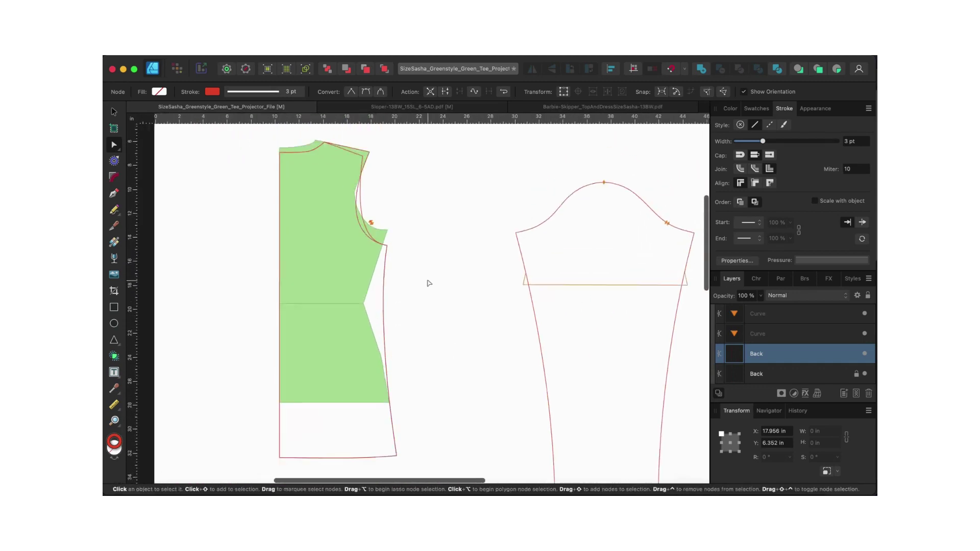
{"action": "scroll", "coordinate": [429, 284], "scroll_direction": "down", "scroll_amount": 2}
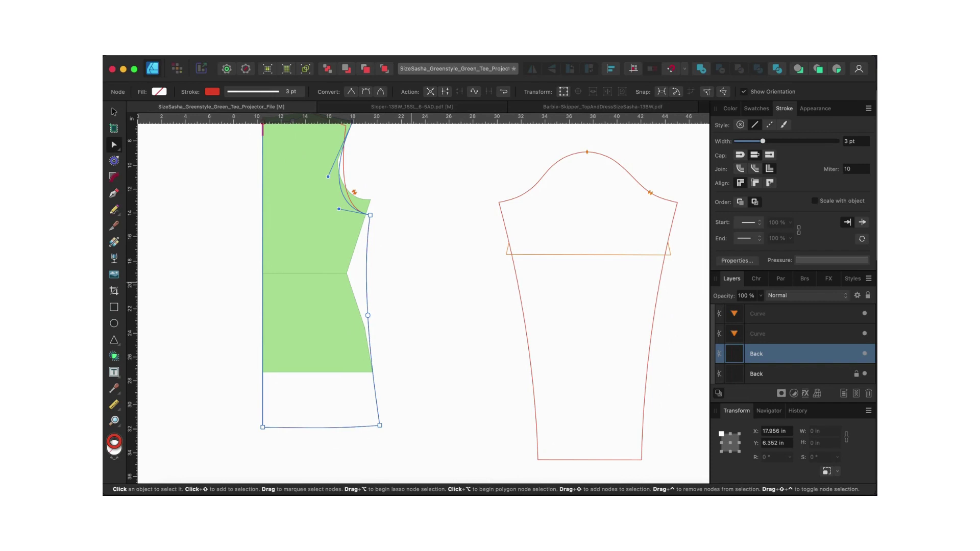
{"action": "left_click_drag", "start_coordinate": [412, 282], "coordinate": [231, 454]}
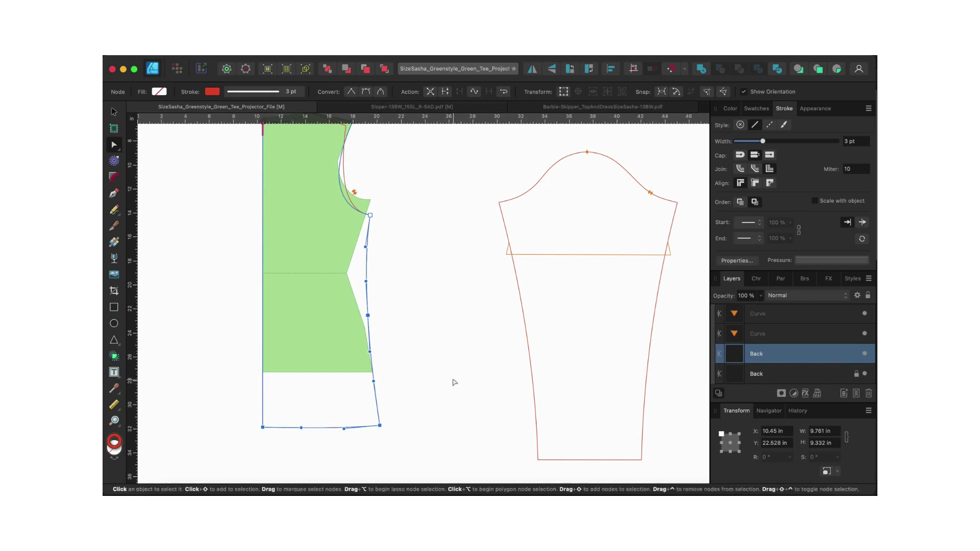
{"action": "key", "text": "Up"}
{"action": "key", "text": "Up"}
{"action": "key", "text": "Up"}
{"action": "key", "text": "Up"}
{"action": "key", "text": "Up"}
{"action": "key", "text": "Up"}
{"action": "key", "text": "Up"}
{"action": "key", "text": "Up"}
{"action": "key", "text": "Up"}
{"action": "key", "text": "Up"}
{"action": "key", "text": "Up"}
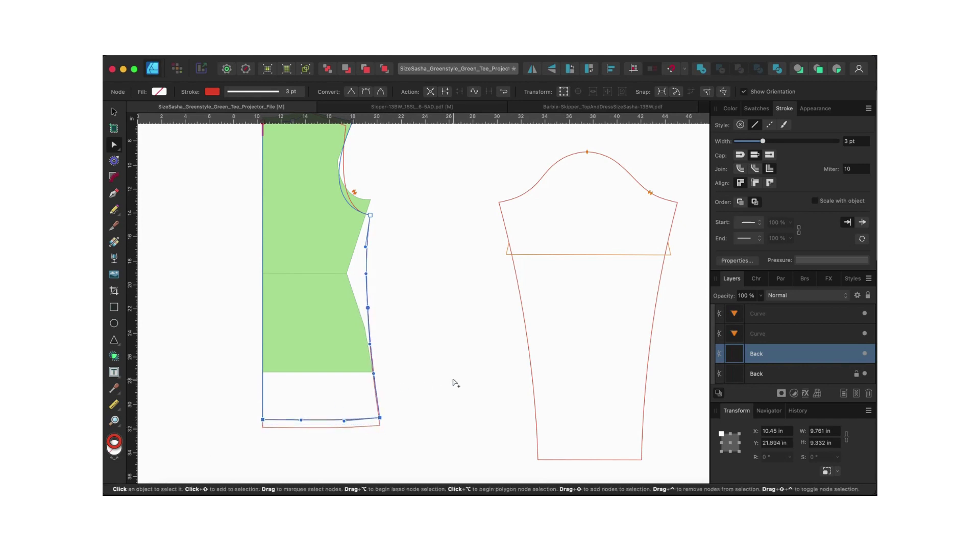
{"action": "key", "text": "Up"}
{"action": "key", "text": "Up"}
{"action": "key", "text": "Up"}
{"action": "key", "text": "Up"}
{"action": "key", "text": "Up"}
{"action": "key", "text": "Up"}
{"action": "key", "text": "Up"}
{"action": "key", "text": "Up"}
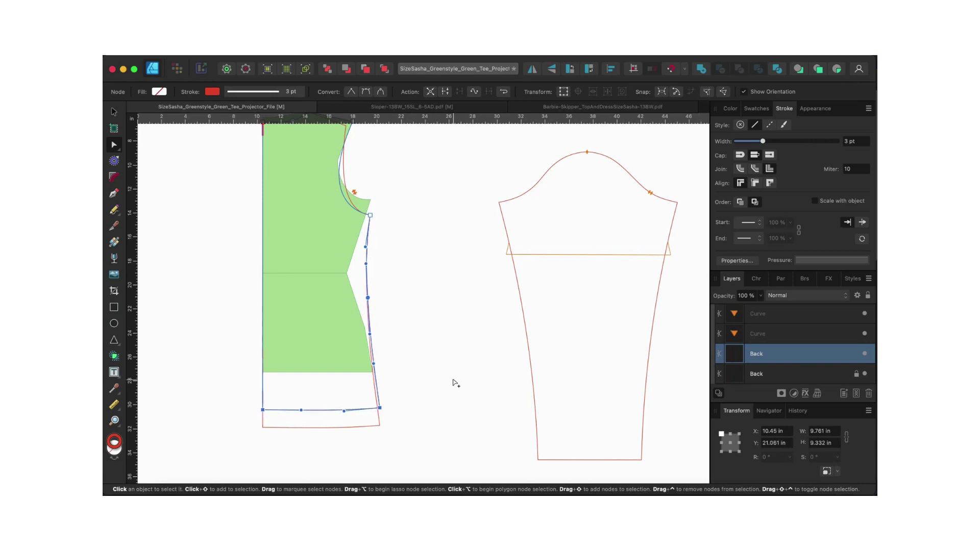
{"action": "key", "text": "Up"}
{"action": "key", "text": "Up"}
{"action": "key", "text": "Up"}
{"action": "key", "text": "Up"}
{"action": "key", "text": "Up"}
{"action": "key", "text": "Up"}
{"action": "key", "text": "Up"}
{"action": "key", "text": "Up"}
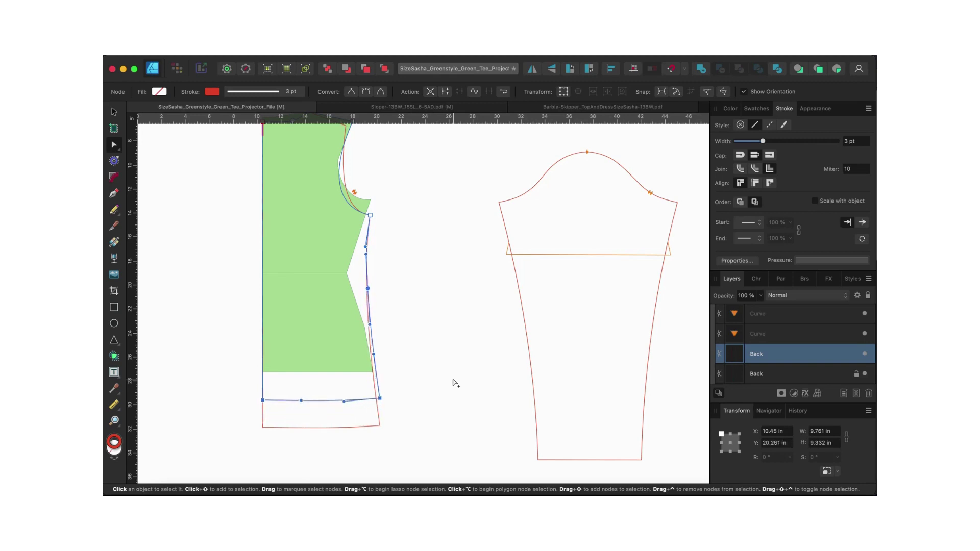
{"action": "key", "text": "Up"}
{"action": "key", "text": "Up"}
{"action": "key", "text": "Up"}
{"action": "key", "text": "Up"}
{"action": "key", "text": "Up"}
{"action": "key", "text": "Up"}
{"action": "key", "text": "Up"}
{"action": "key", "text": "Up"}
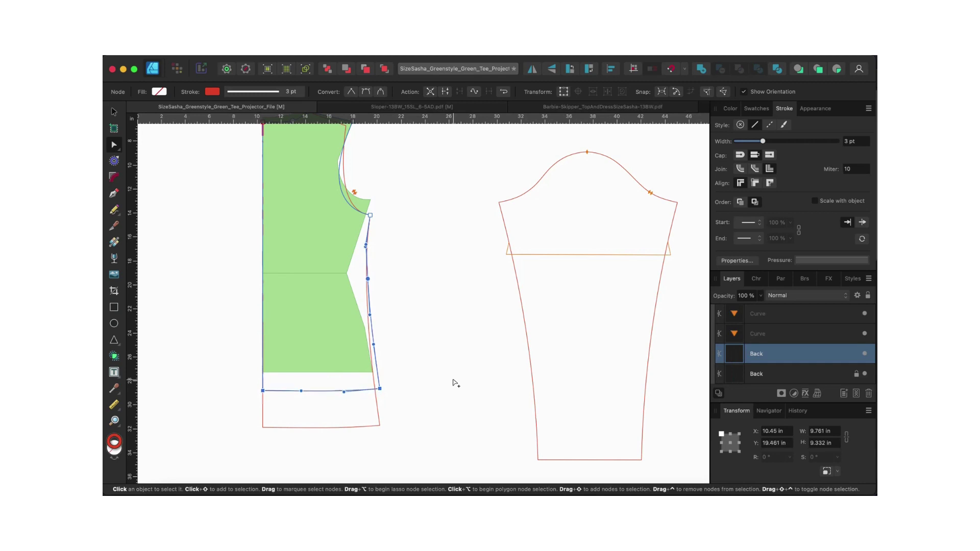
{"action": "key", "text": "Up"}
{"action": "key", "text": "Up"}
{"action": "key", "text": "Up"}
{"action": "key", "text": "Up"}
{"action": "key", "text": "Up"}
{"action": "key", "text": "Up"}
{"action": "key", "text": "Up"}
{"action": "key", "text": "Up"}
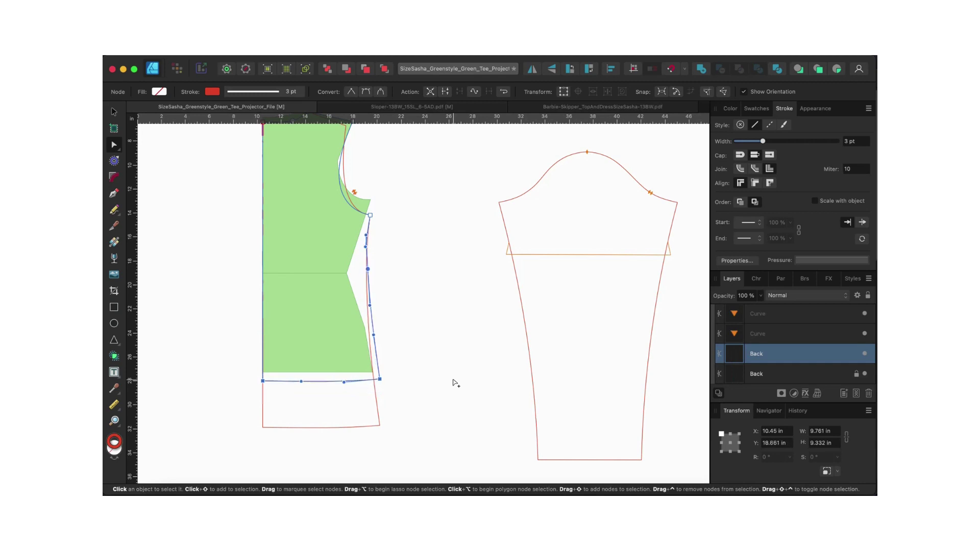
{"action": "key", "text": "Up"}
{"action": "key", "text": "Up"}
{"action": "key", "text": "Up"}
{"action": "key", "text": "Up"}
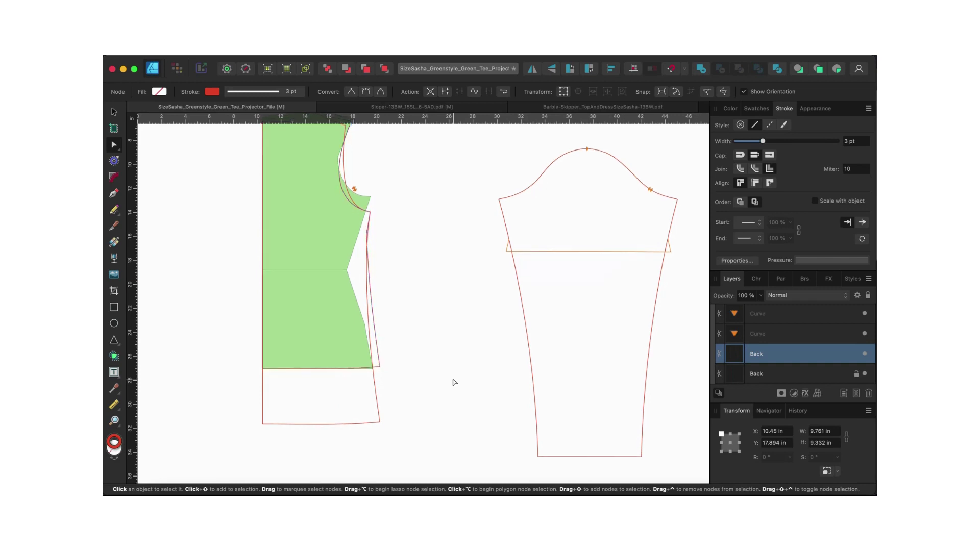
Step: Compare the shortened Back curve with the front bodice and the original by toggling the locked Back copy's visibility, leaving that copy visible and locked
{"action": "scroll", "coordinate": [455, 382], "scroll_direction": "down", "scroll_amount": 10}
{"action": "scroll", "coordinate": [454, 382], "scroll_direction": "up", "scroll_amount": 10}
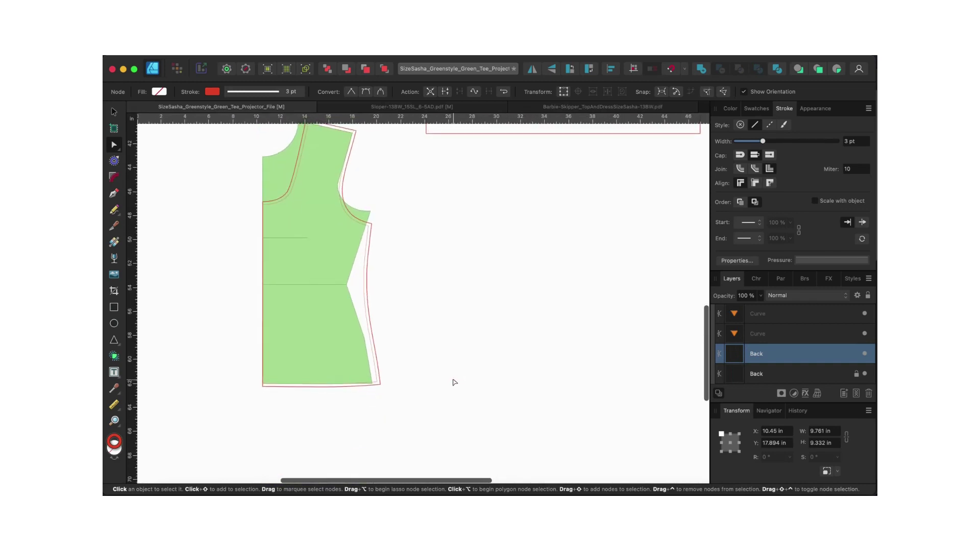
{"action": "scroll", "coordinate": [455, 382], "scroll_direction": "up", "scroll_amount": 3}
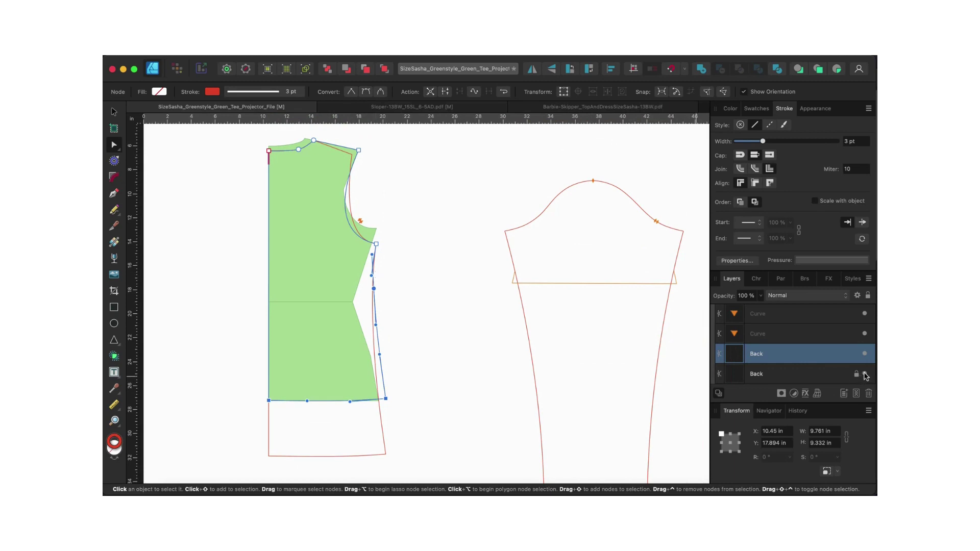
{"action": "left_click", "coordinate": [822, 374]}
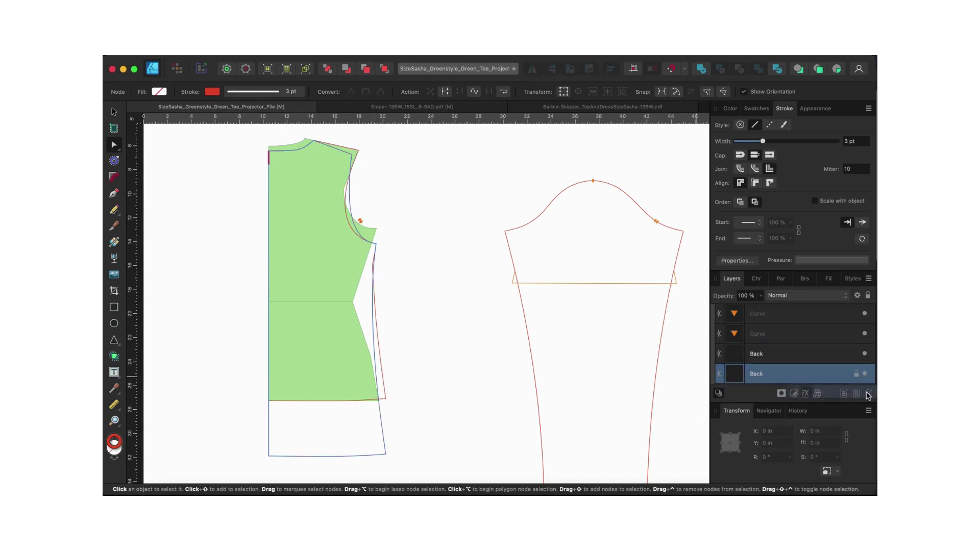
{"action": "left_click", "coordinate": [857, 373]}
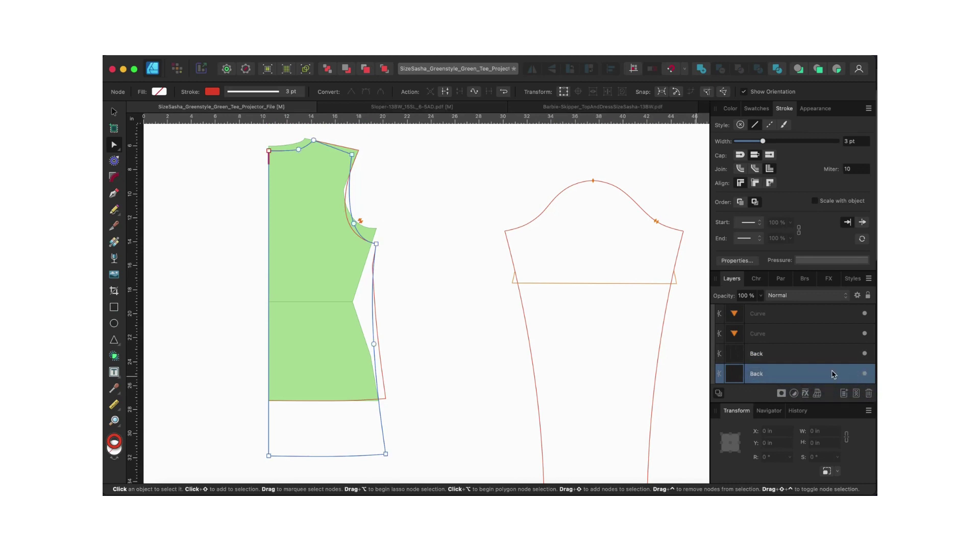
{"action": "left_click", "coordinate": [859, 375]}
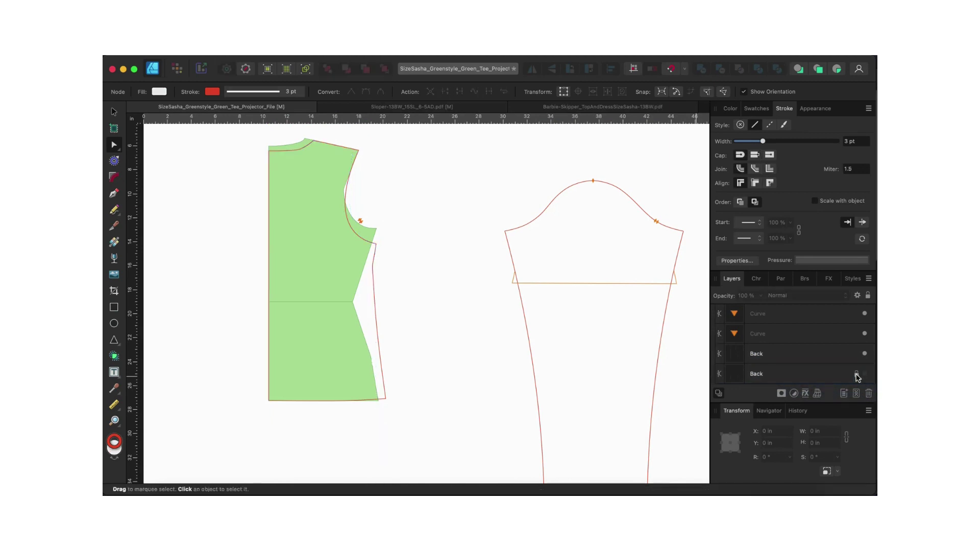
{"action": "left_click", "coordinate": [864, 374]}
{"action": "left_click", "coordinate": [865, 374]}
Step: Smooth the unlocked Back curve's upper side seam by shortening the underarm node's lower handle and moving the mid-seam node to X 19.112 in, Y 19.013 in
{"action": "scroll", "coordinate": [377, 276], "scroll_direction": "up", "scroll_amount": 3}
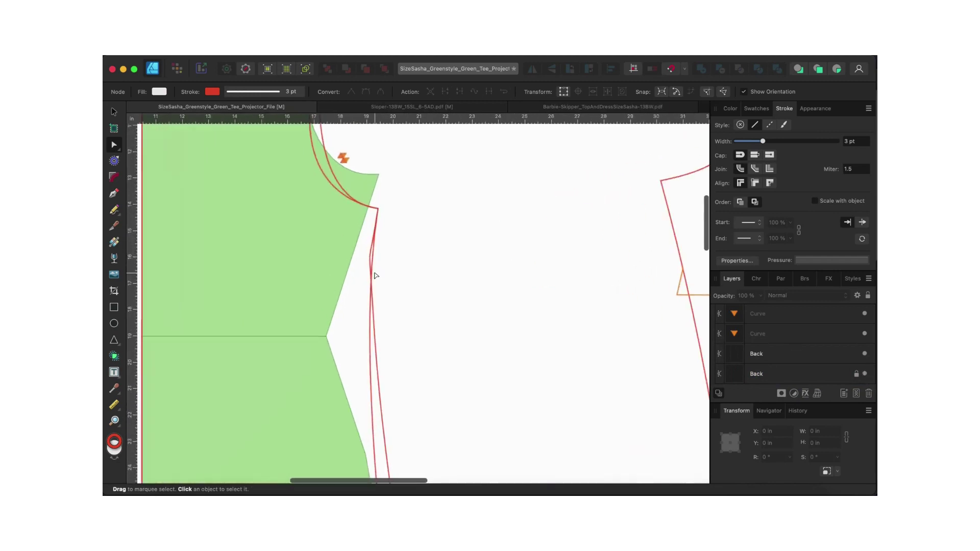
{"action": "scroll", "coordinate": [375, 276], "scroll_direction": "up", "scroll_amount": 2}
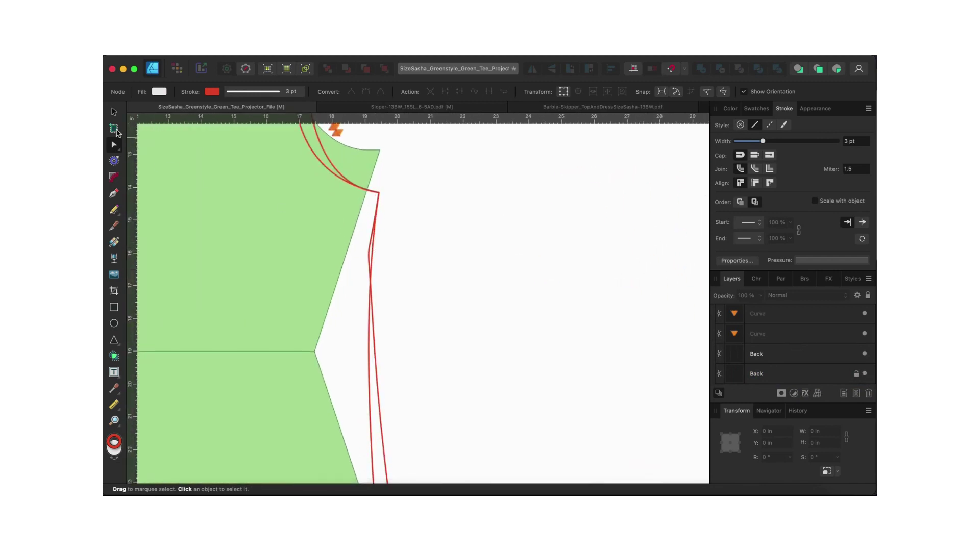
{"action": "left_click", "coordinate": [371, 255]}
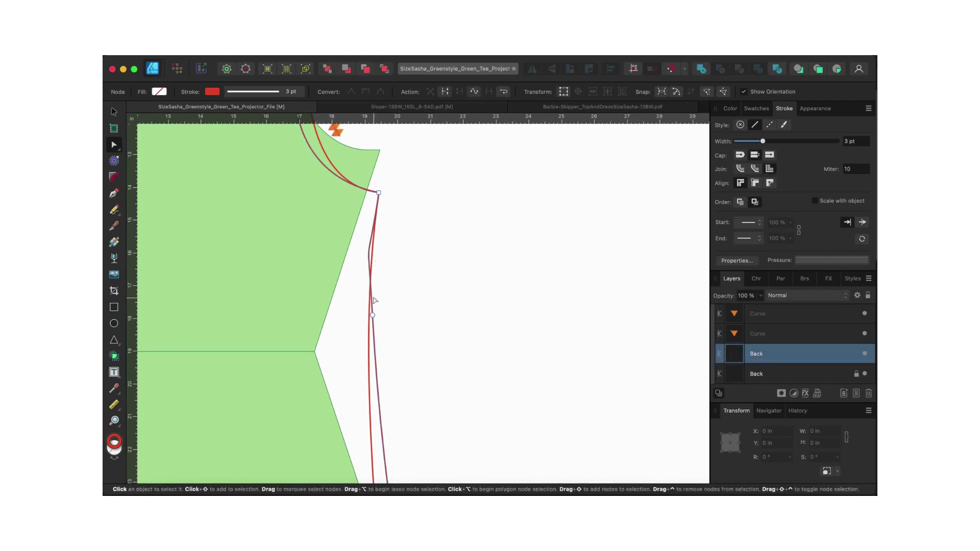
{"action": "left_click", "coordinate": [379, 194]}
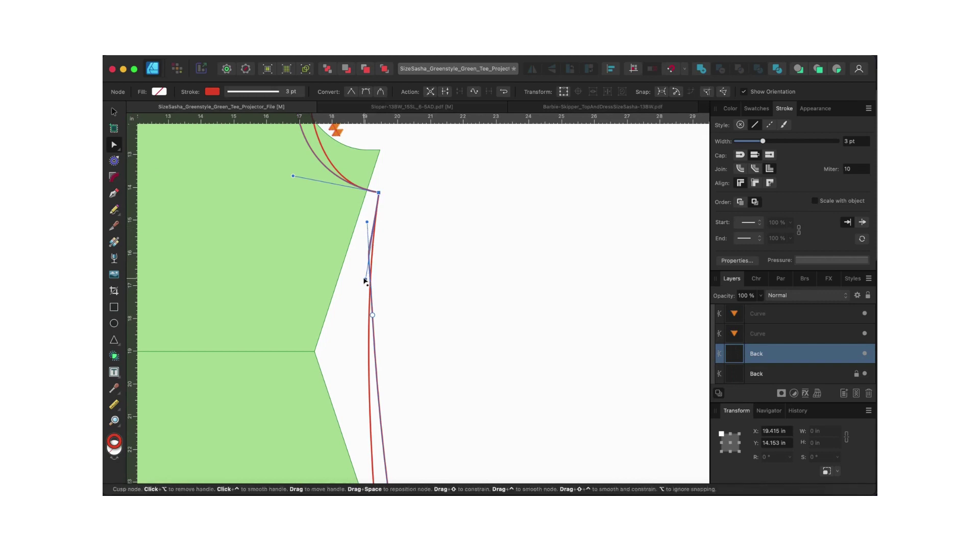
{"action": "left_click_drag", "start_coordinate": [366, 278], "coordinate": [368, 223]}
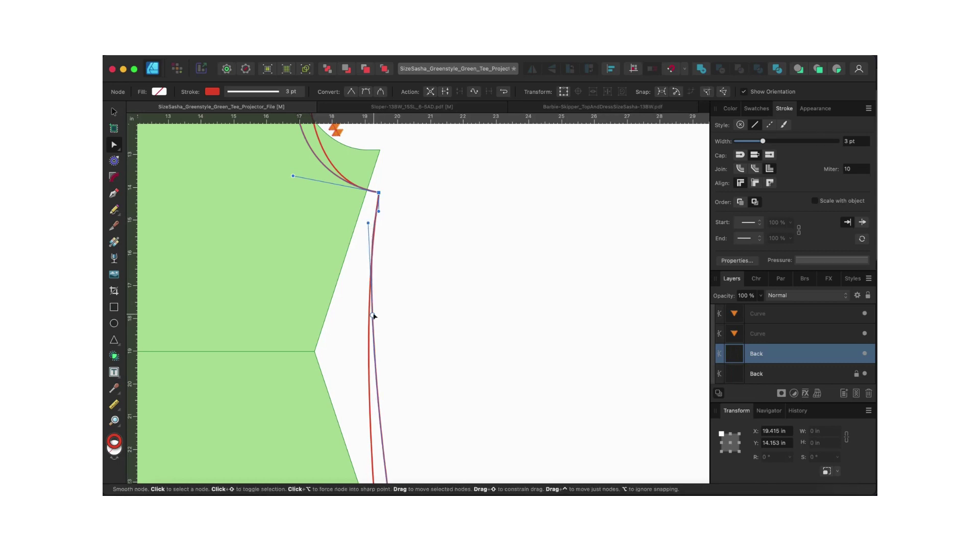
{"action": "left_click", "coordinate": [373, 316]}
{"action": "left_click_drag", "start_coordinate": [373, 316], "coordinate": [370, 351]}
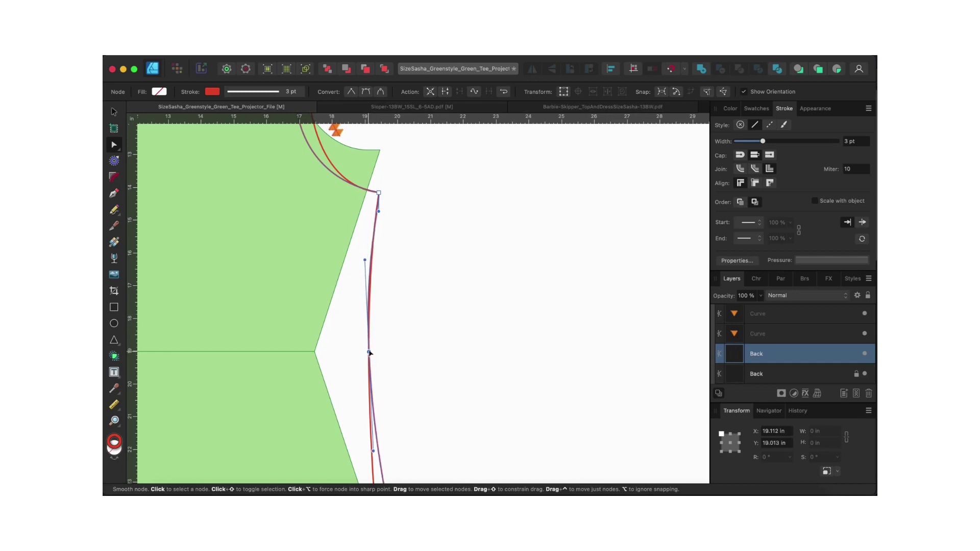
Step: Refine the unlocked Back curve's side seam between underarm and waist by adjusting the mid-seam node's upper handle and the underarm node's lower handle
{"action": "scroll", "coordinate": [397, 298], "scroll_direction": "down", "scroll_amount": 5}
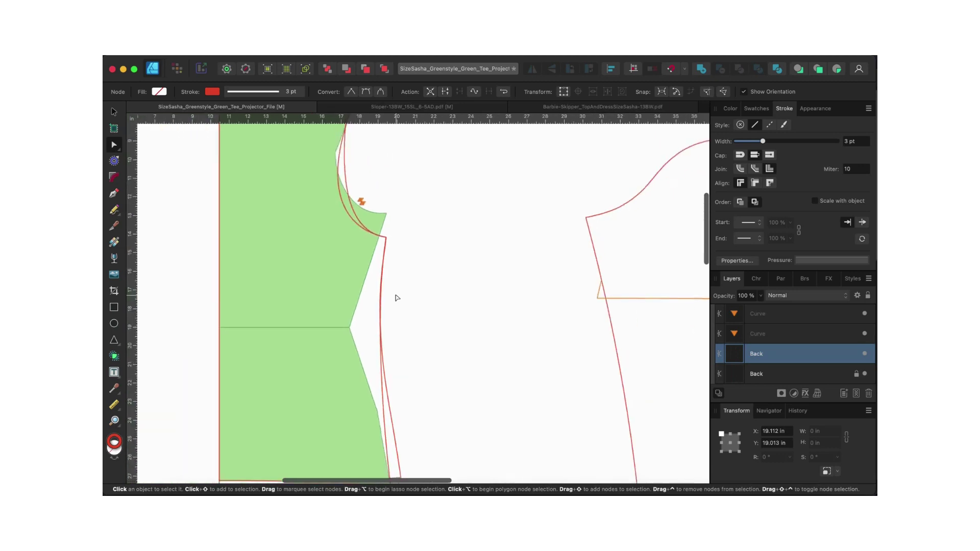
{"action": "scroll", "coordinate": [397, 300], "scroll_direction": "down", "scroll_amount": 1}
{"action": "scroll", "coordinate": [397, 300], "scroll_direction": "up", "scroll_amount": 2}
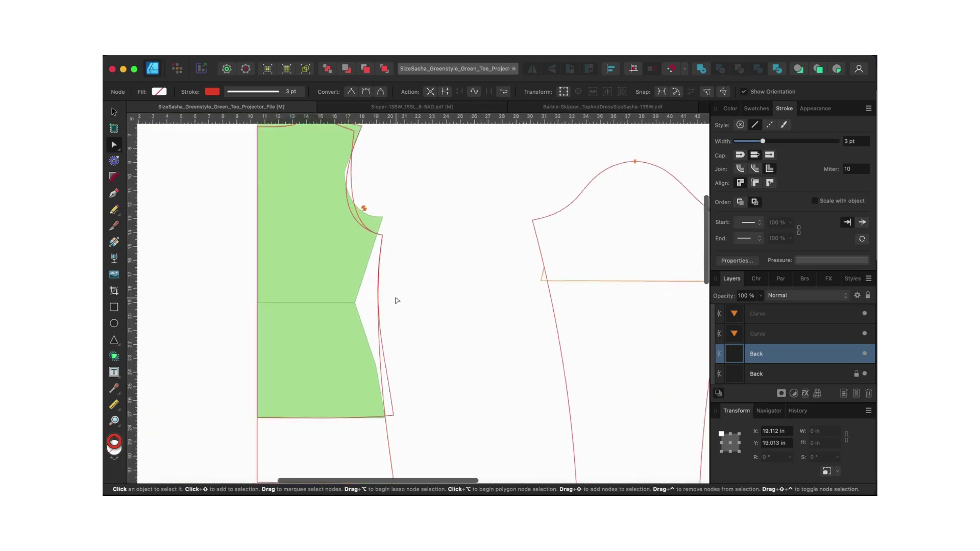
{"action": "scroll", "coordinate": [397, 301], "scroll_direction": "up", "scroll_amount": 2}
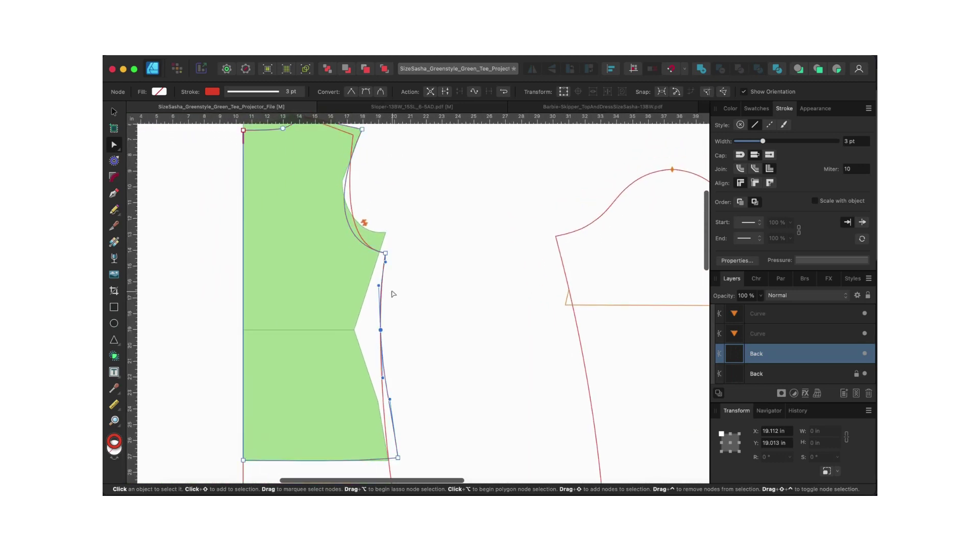
{"action": "scroll", "coordinate": [393, 294], "scroll_direction": "up", "scroll_amount": 1}
{"action": "scroll", "coordinate": [391, 291], "scroll_direction": "down", "scroll_amount": 3}
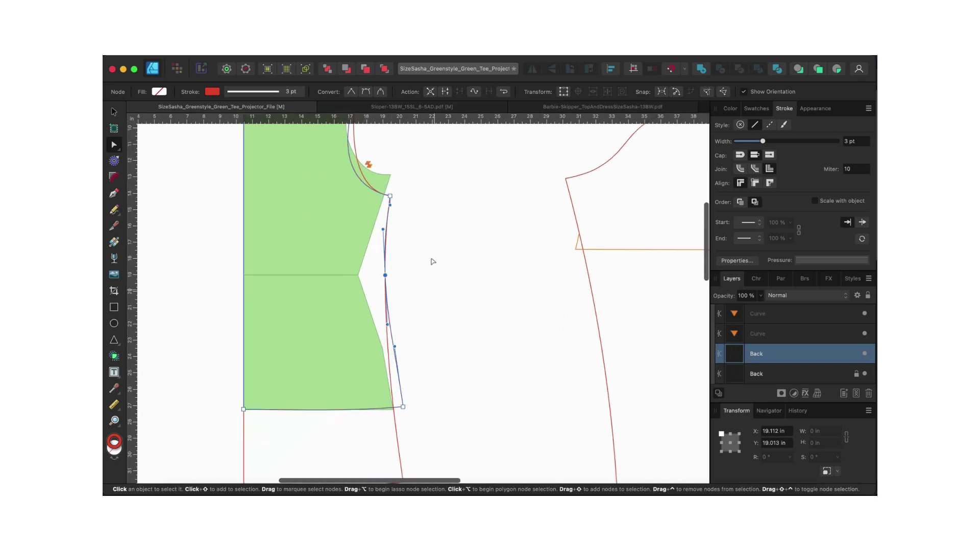
{"action": "scroll", "coordinate": [429, 260], "scroll_direction": "up", "scroll_amount": 2}
{"action": "scroll", "coordinate": [423, 328], "scroll_direction": "up", "scroll_amount": 1}
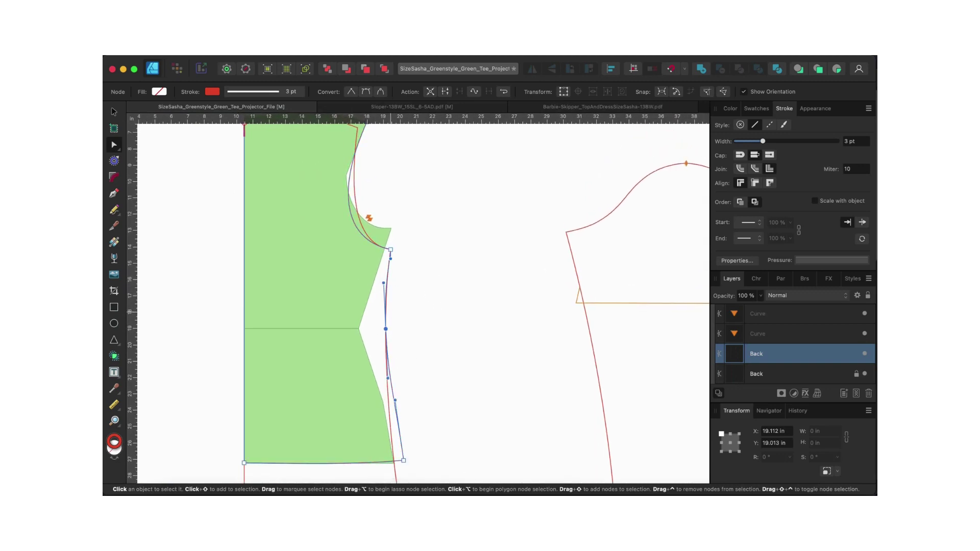
{"action": "scroll", "coordinate": [390, 313], "scroll_direction": "up", "scroll_amount": 2}
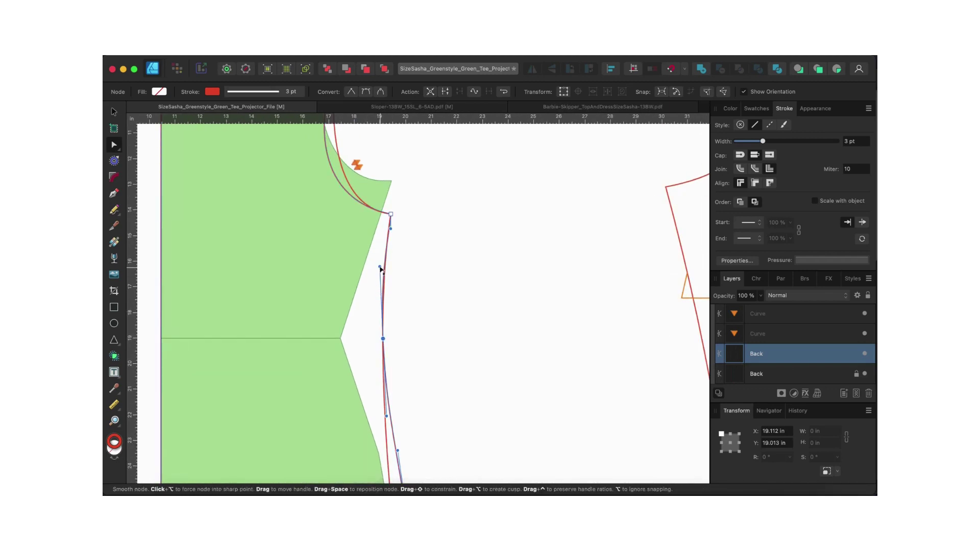
{"action": "left_click_drag", "start_coordinate": [380, 269], "coordinate": [381, 268]}
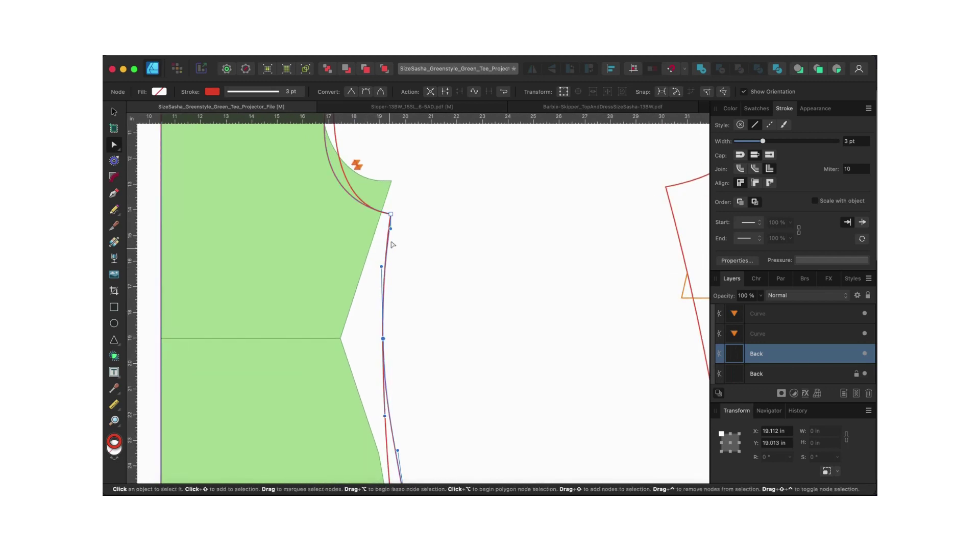
{"action": "left_click_drag", "start_coordinate": [390, 231], "coordinate": [389, 219]}
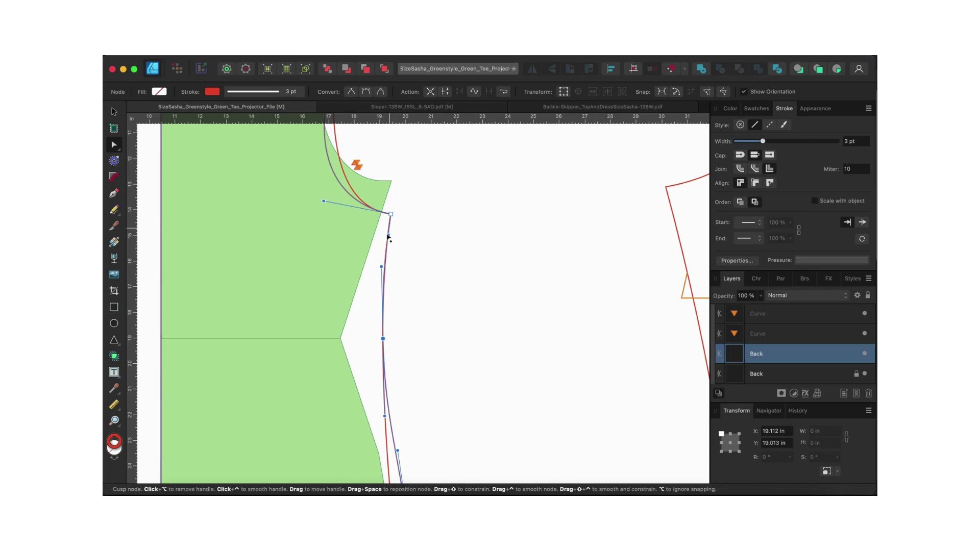
{"action": "left_click", "coordinate": [432, 319]}
Step: Nudge the unlocked Back curve's mid side-seam node inward to X 19.002 in at waist level
{"action": "scroll", "coordinate": [433, 318], "scroll_direction": "down", "scroll_amount": 1}
{"action": "scroll", "coordinate": [432, 318], "scroll_direction": "down", "scroll_amount": 5}
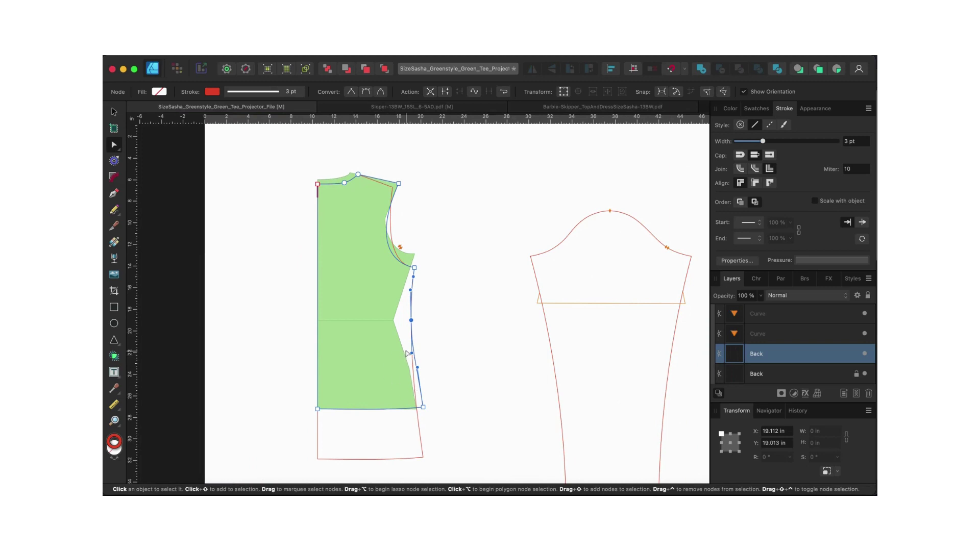
{"action": "scroll", "coordinate": [407, 353], "scroll_direction": "up", "scroll_amount": 3}
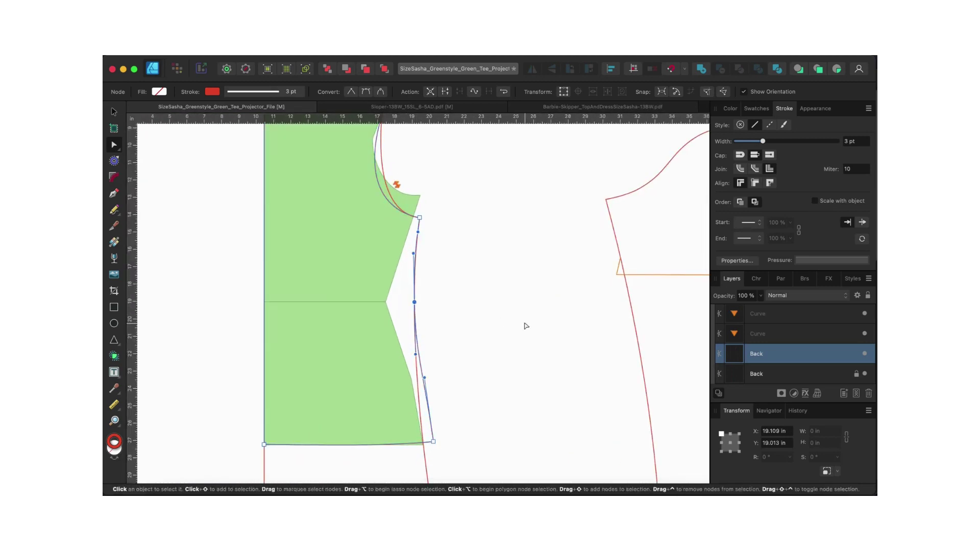
{"action": "key", "text": "shift+Left"}
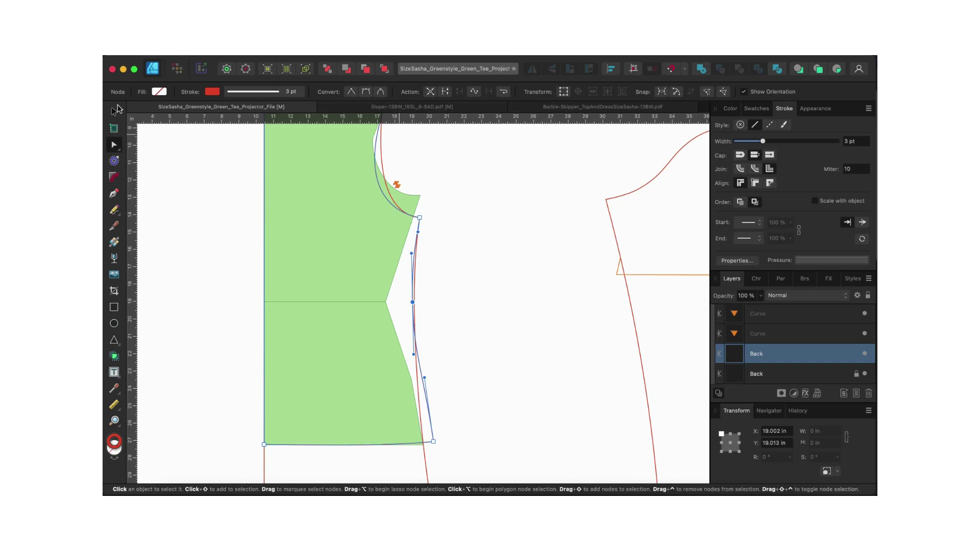
Step: Hide the locked Back copy and review the whole reshaped Back curve against the green body sloper
{"action": "left_click", "coordinate": [115, 110]}
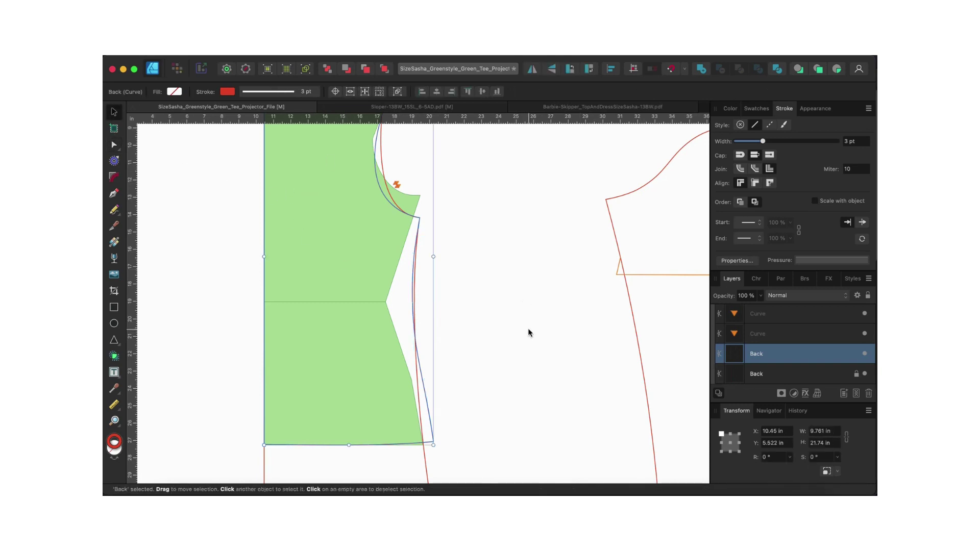
{"action": "left_click", "coordinate": [865, 374]}
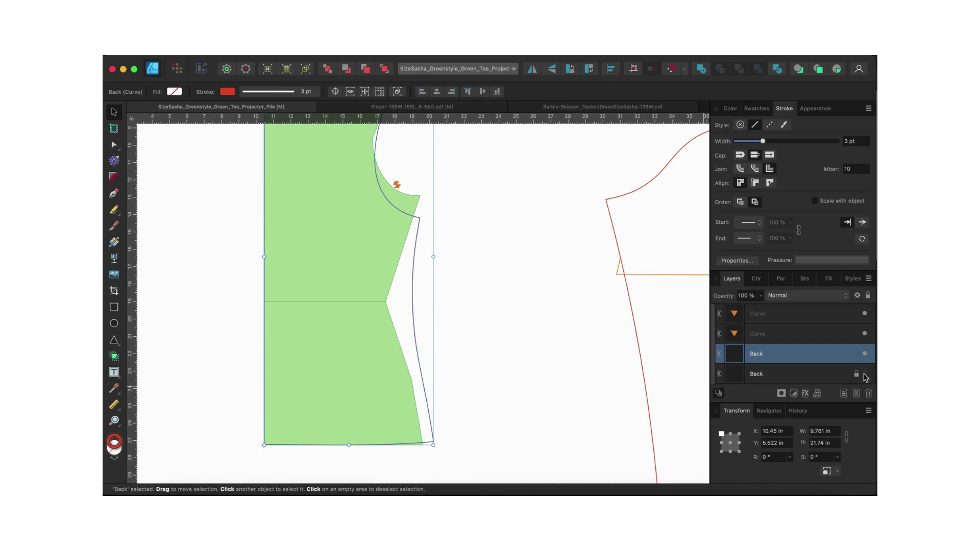
{"action": "scroll", "coordinate": [535, 305], "scroll_direction": "up", "scroll_amount": 3}
{"action": "scroll", "coordinate": [534, 305], "scroll_direction": "down", "scroll_amount": 2}
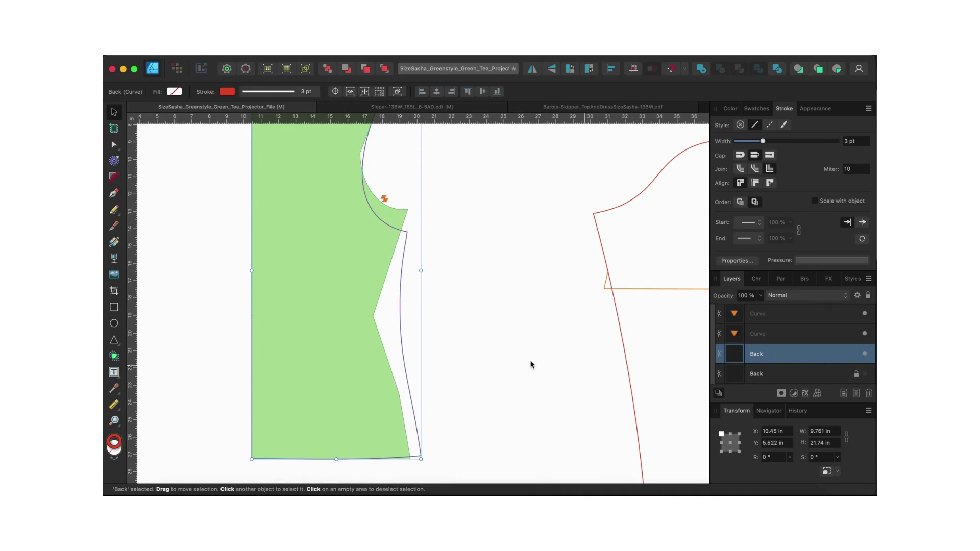
{"action": "scroll", "coordinate": [490, 358], "scroll_direction": "down", "scroll_amount": 5}
{"action": "scroll", "coordinate": [490, 357], "scroll_direction": "up", "scroll_amount": 2}
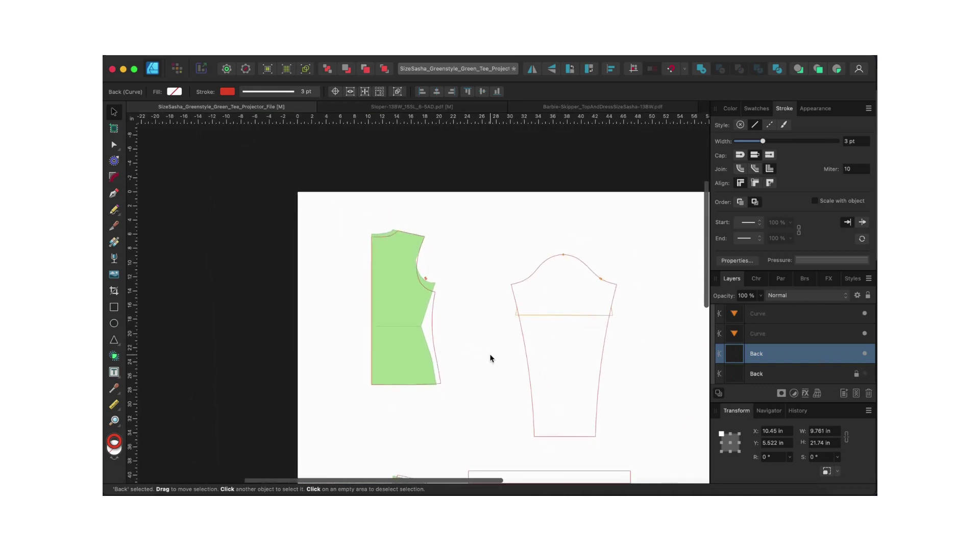
{"action": "scroll", "coordinate": [323, 370], "scroll_direction": "down", "scroll_amount": 3}
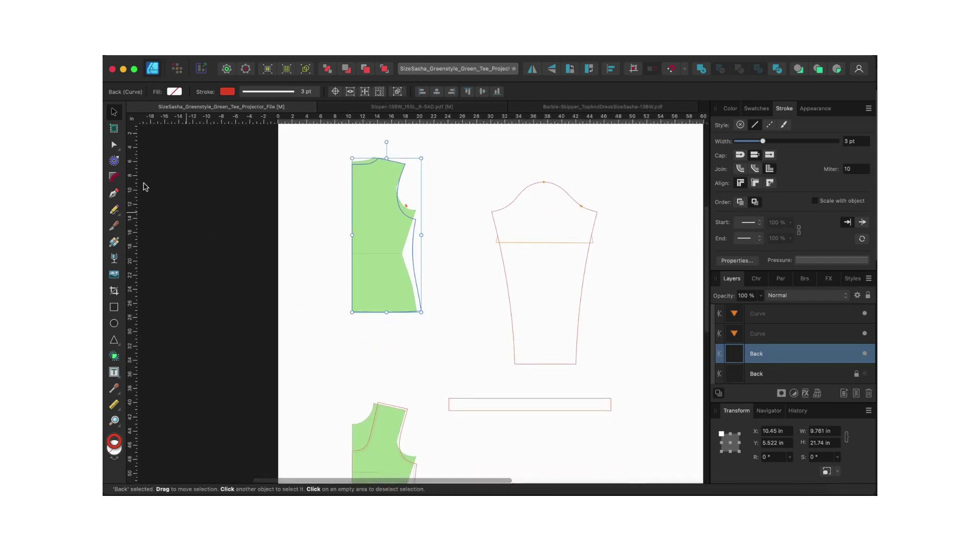
Step: Copy the thin 1 pt Front curve of the front bodice and paste a duplicate over the back bodice
{"action": "scroll", "coordinate": [361, 433], "scroll_direction": "down", "scroll_amount": 3}
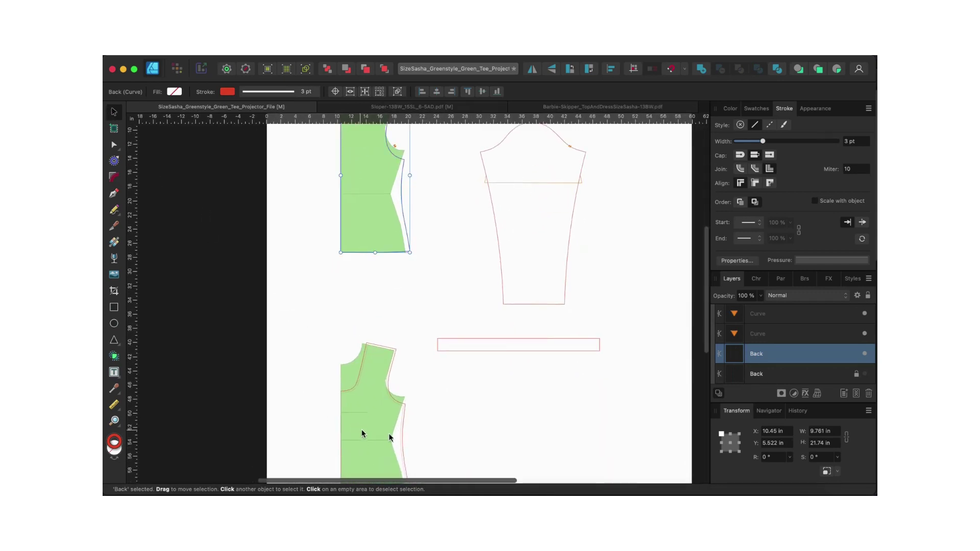
{"action": "left_click", "coordinate": [401, 428]}
{"action": "scroll", "coordinate": [401, 427], "scroll_direction": "up", "scroll_amount": 5}
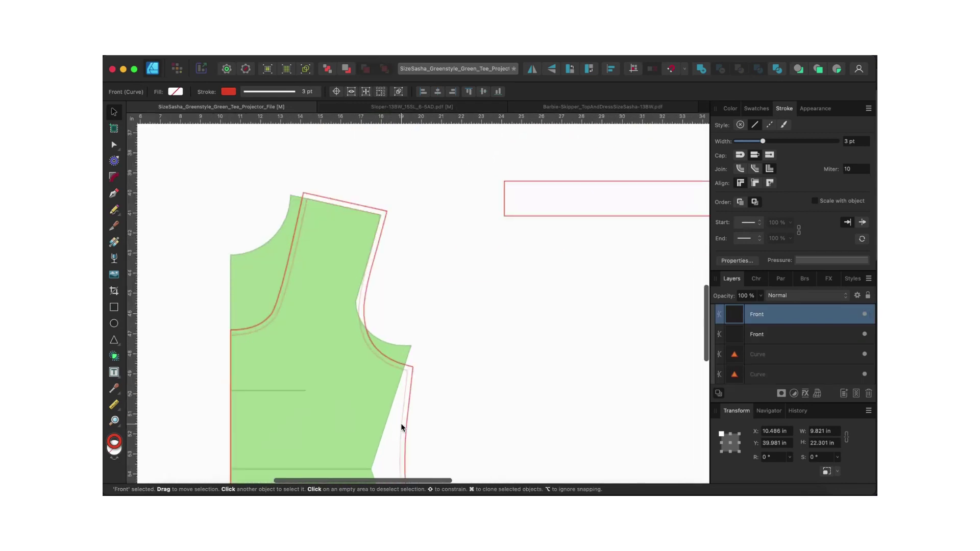
{"action": "left_click", "coordinate": [411, 346]}
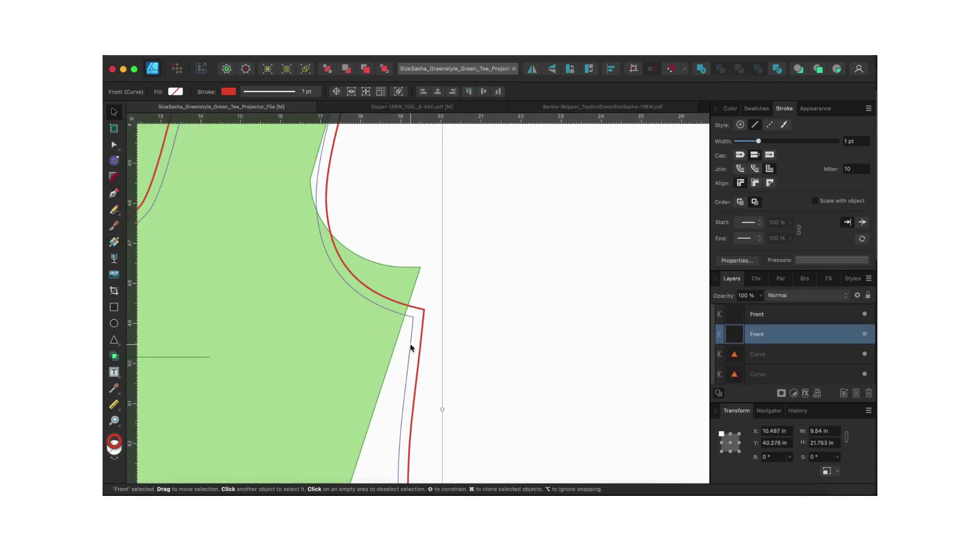
{"action": "scroll", "coordinate": [374, 275], "scroll_direction": "down", "scroll_amount": 3}
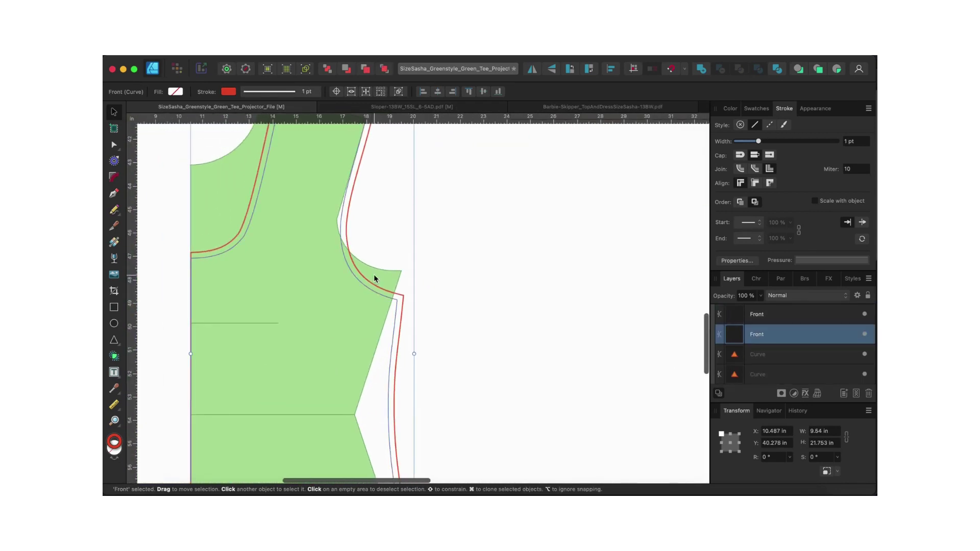
{"action": "scroll", "coordinate": [373, 274], "scroll_direction": "down", "scroll_amount": 10}
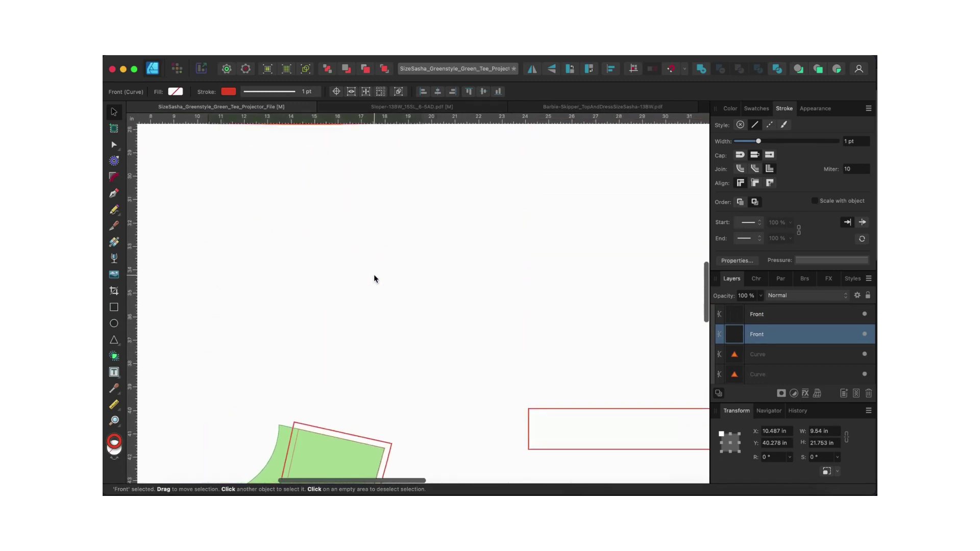
{"action": "key", "text": "super+v"}
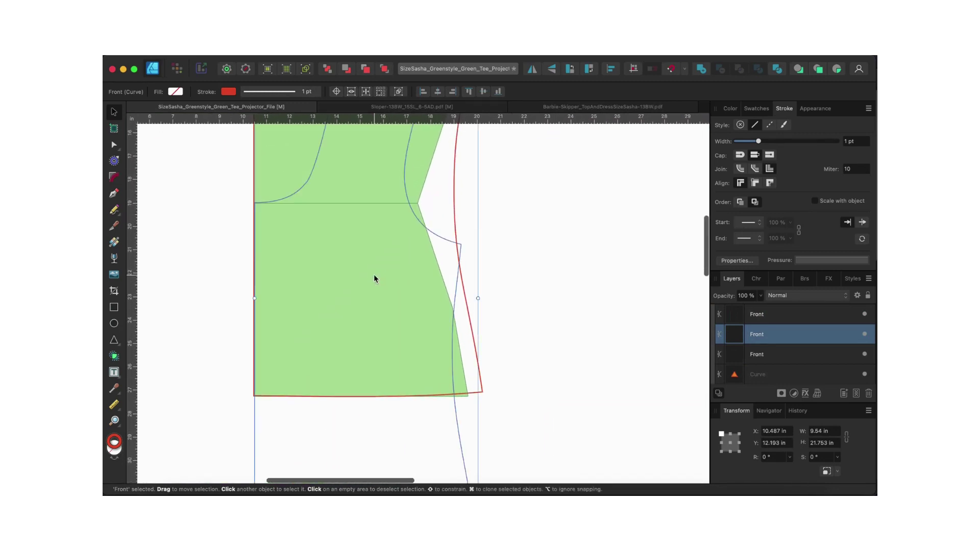
Step: Move the pasted Front curve up over the Back curve to X 10.442 in, Y 5.603 in, roughly aligning shoulders and underarms
{"action": "scroll", "coordinate": [421, 271], "scroll_direction": "up", "scroll_amount": 4}
{"action": "scroll", "coordinate": [420, 276], "scroll_direction": "down", "scroll_amount": 5}
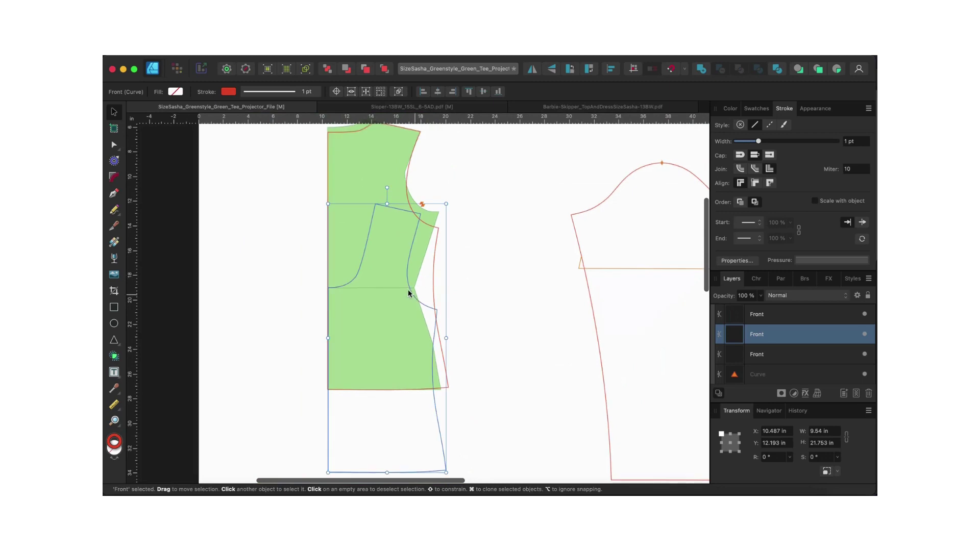
{"action": "scroll", "coordinate": [408, 292], "scroll_direction": "down", "scroll_amount": 2}
{"action": "scroll", "coordinate": [408, 288], "scroll_direction": "up", "scroll_amount": 2}
{"action": "left_click", "coordinate": [409, 288]}
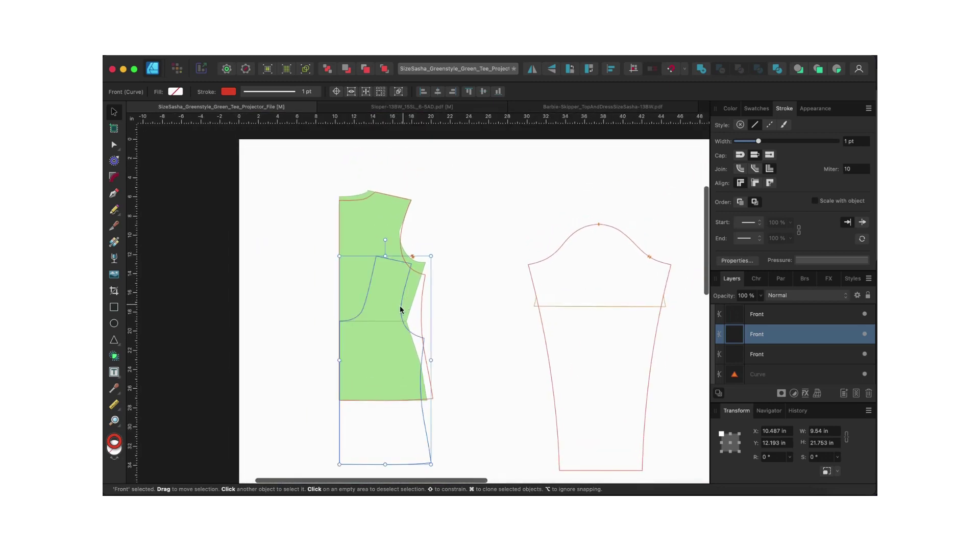
{"action": "left_click_drag", "start_coordinate": [401, 308], "coordinate": [400, 246]}
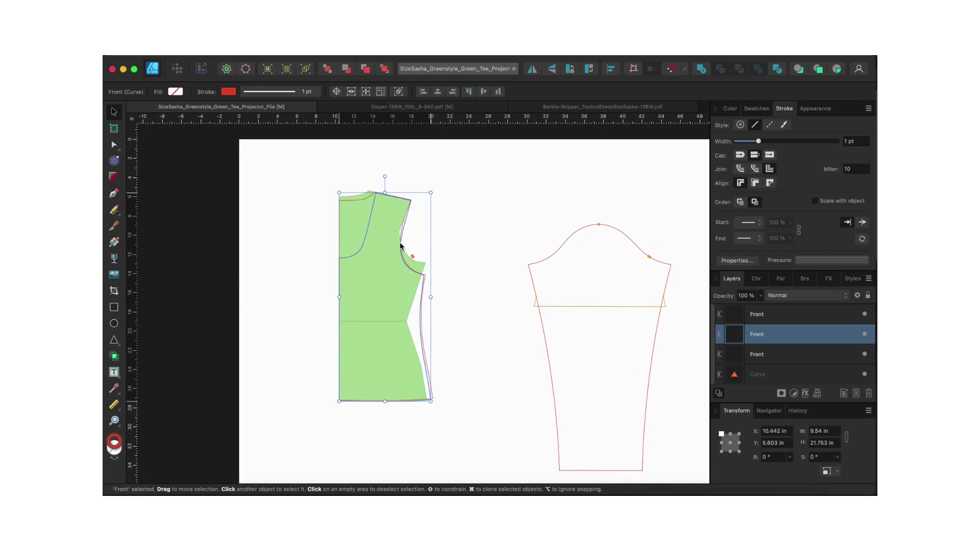
Step: Nudge the pasted Front curve up to Y 5.536 in so its shoulder line meets the Back curve's
{"action": "scroll", "coordinate": [401, 246], "scroll_direction": "up", "scroll_amount": 5}
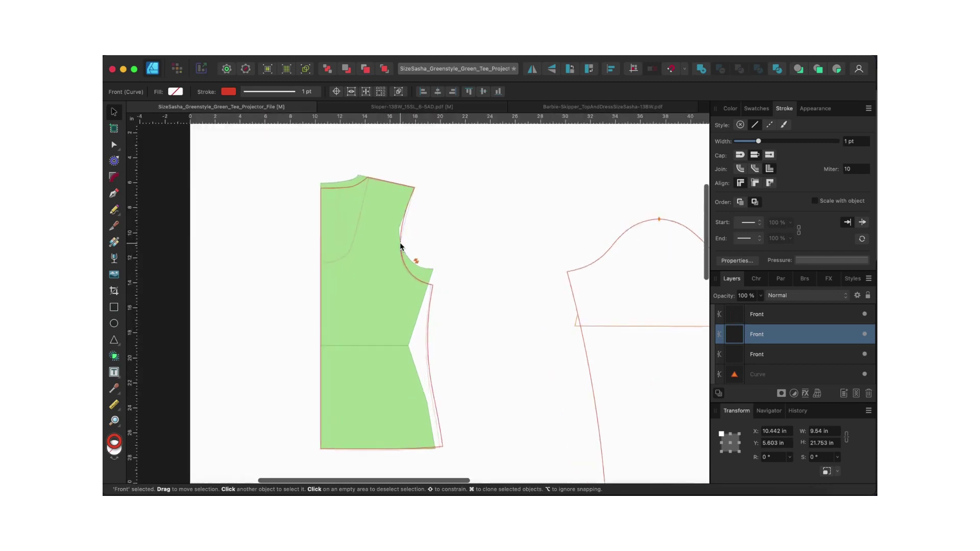
{"action": "scroll", "coordinate": [400, 246], "scroll_direction": "up", "scroll_amount": 2}
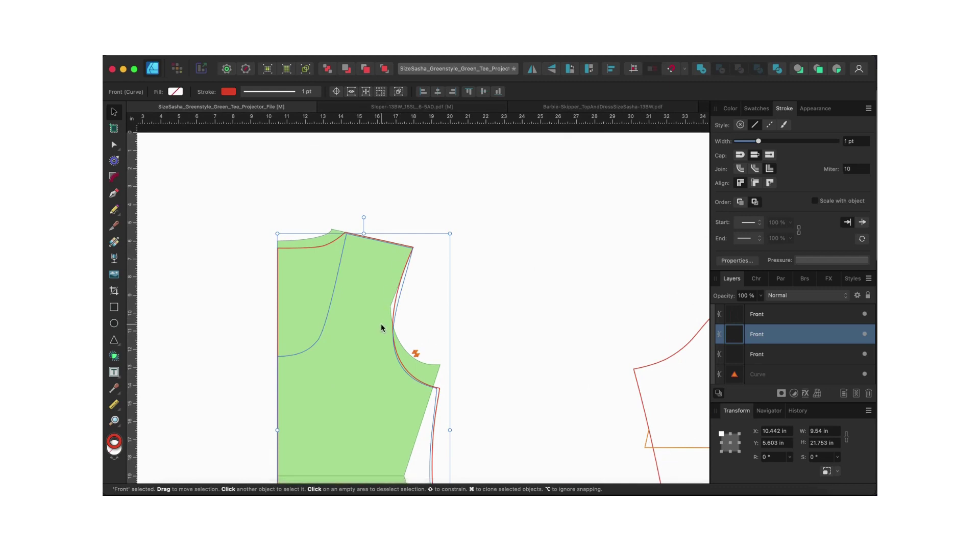
{"action": "key", "text": "Up"}
{"action": "key", "text": "Up"}
{"action": "key", "text": "Up"}
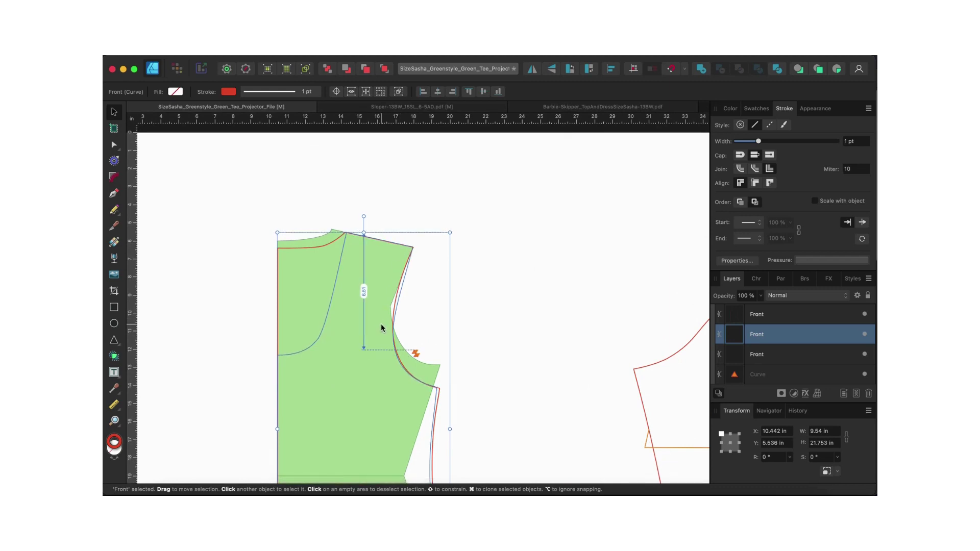
{"action": "scroll", "coordinate": [367, 320], "scroll_direction": "up", "scroll_amount": 5}
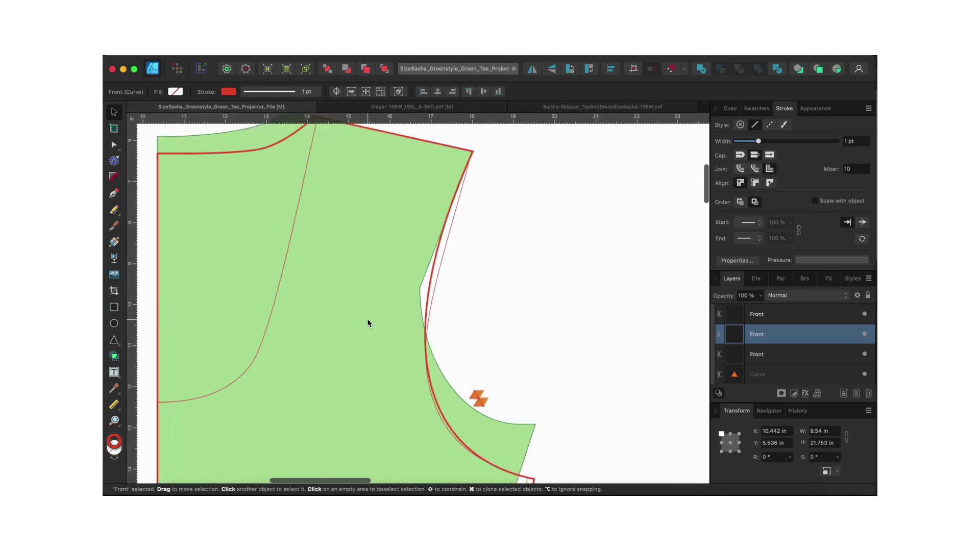
Step: Compare the overlaid Front curve with the Back curve along the shoulder, armhole and underarm corner
{"action": "scroll", "coordinate": [367, 322], "scroll_direction": "up", "scroll_amount": 1}
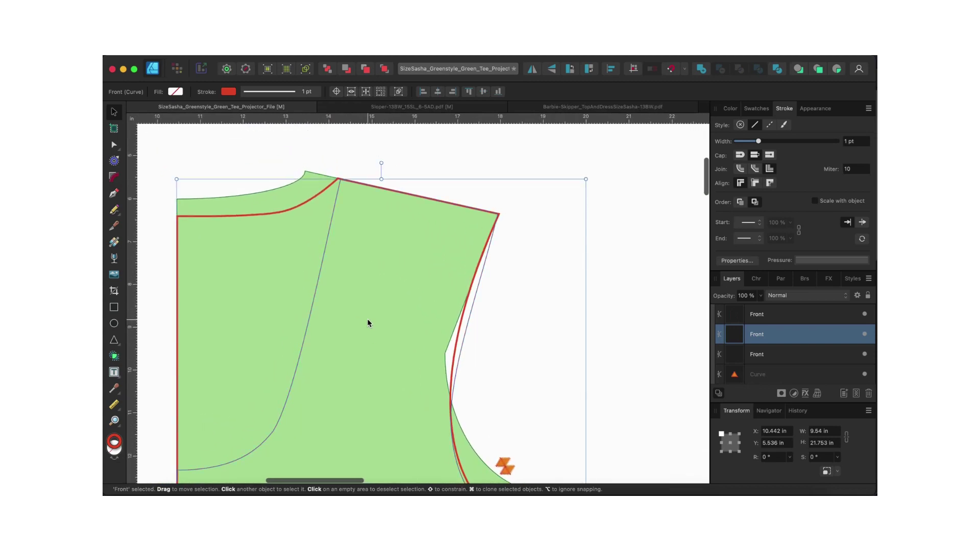
{"action": "scroll", "coordinate": [345, 294], "scroll_direction": "down", "scroll_amount": 1}
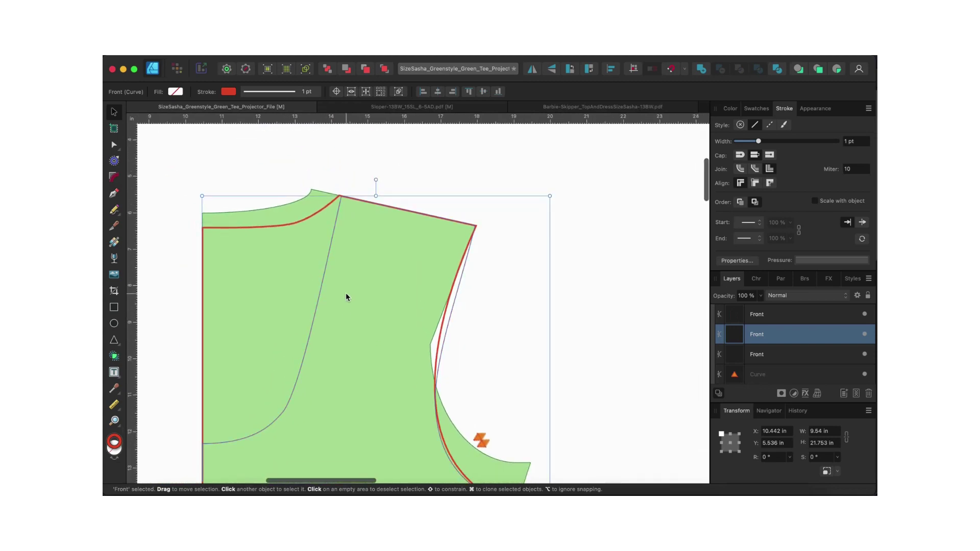
{"action": "scroll", "coordinate": [345, 297], "scroll_direction": "down", "scroll_amount": 5}
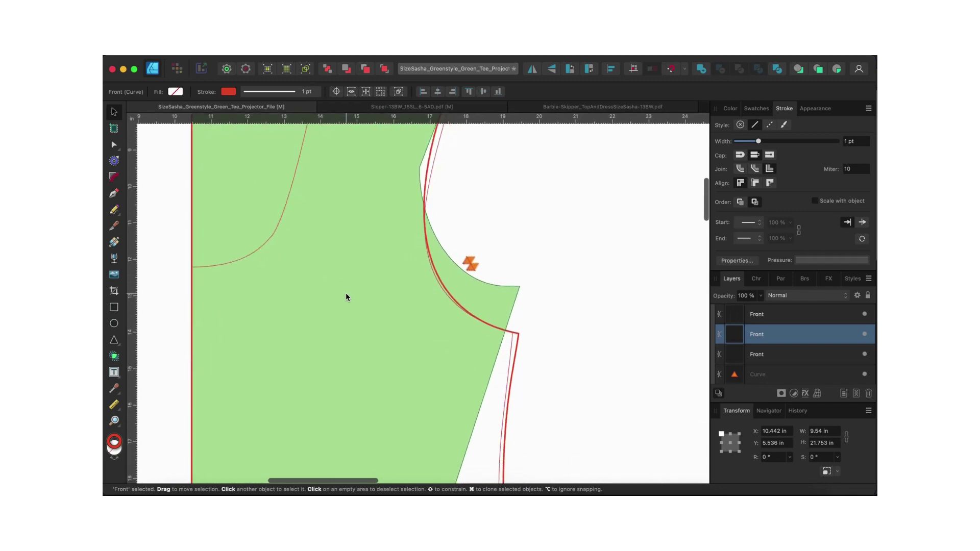
{"action": "scroll", "coordinate": [346, 293], "scroll_direction": "down", "scroll_amount": 5}
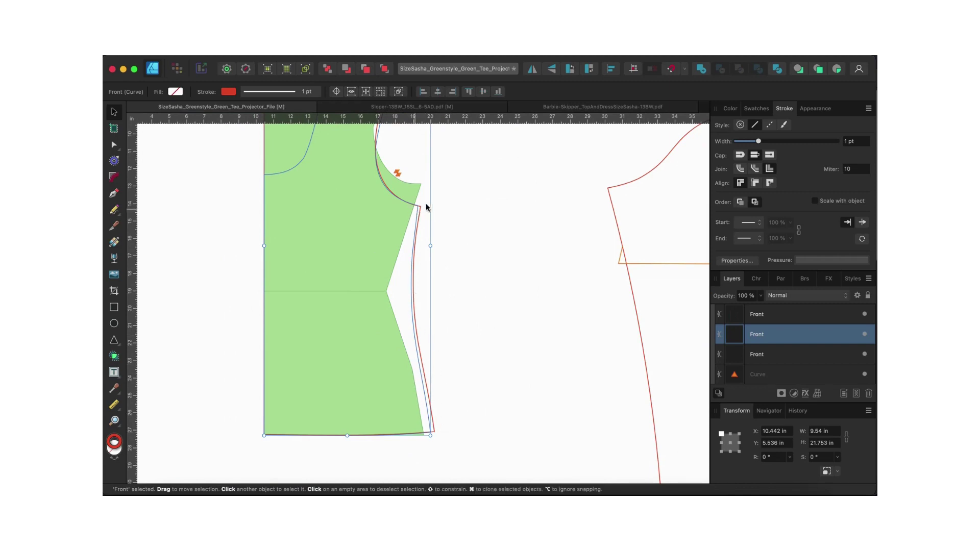
{"action": "scroll", "coordinate": [416, 214], "scroll_direction": "up", "scroll_amount": 5}
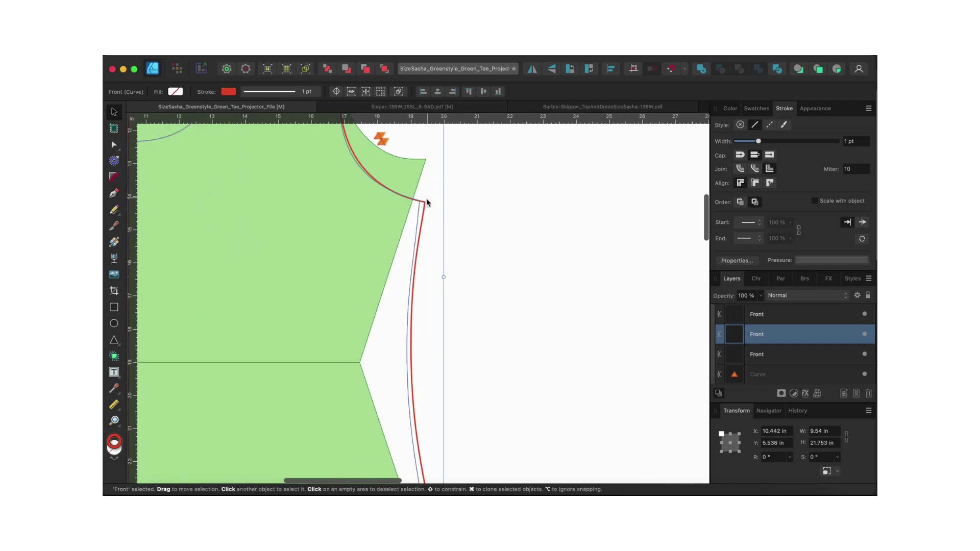
{"action": "scroll", "coordinate": [401, 393], "scroll_direction": "down", "scroll_amount": 3}
{"action": "scroll", "coordinate": [401, 393], "scroll_direction": "up", "scroll_amount": 5}
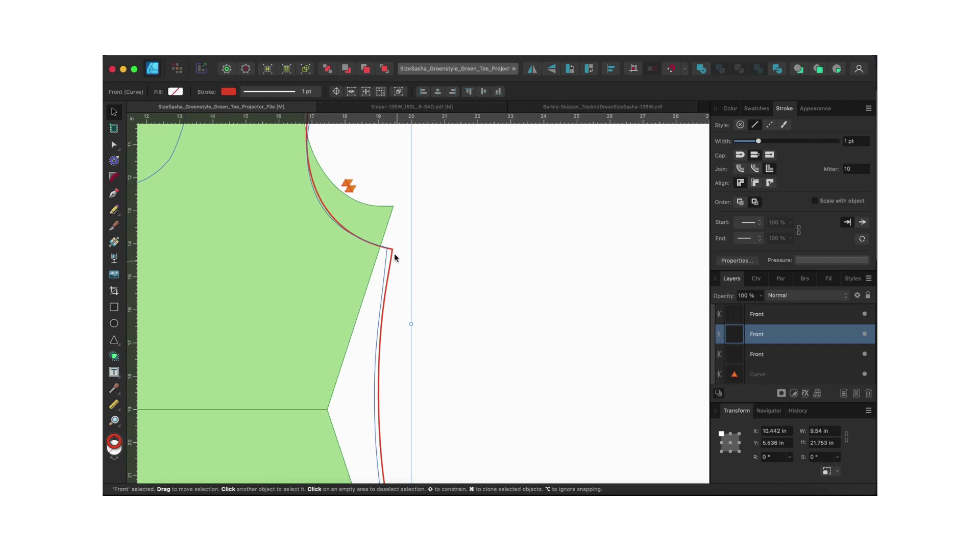
{"action": "scroll", "coordinate": [382, 345], "scroll_direction": "down", "scroll_amount": 5}
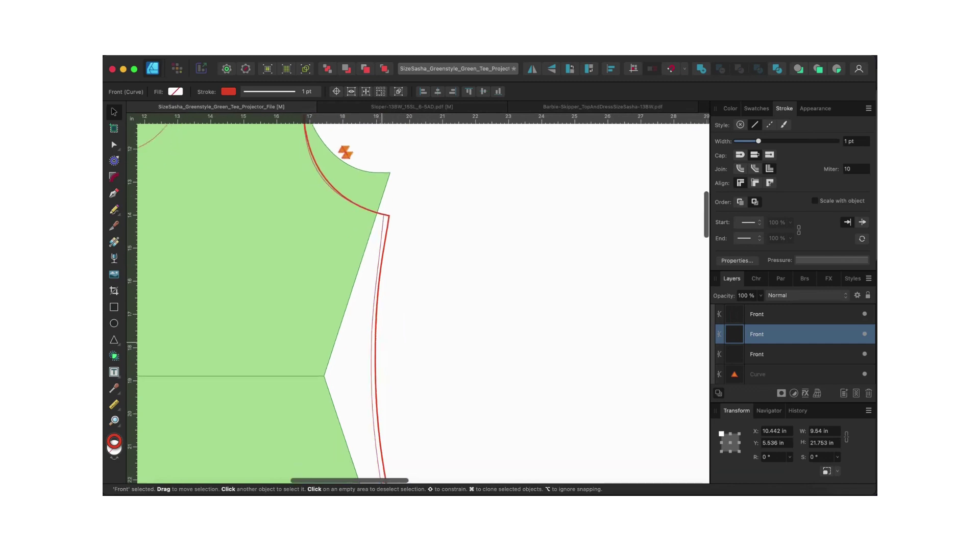
{"action": "scroll", "coordinate": [381, 346], "scroll_direction": "down", "scroll_amount": 2}
{"action": "scroll", "coordinate": [382, 346], "scroll_direction": "down", "scroll_amount": 2}
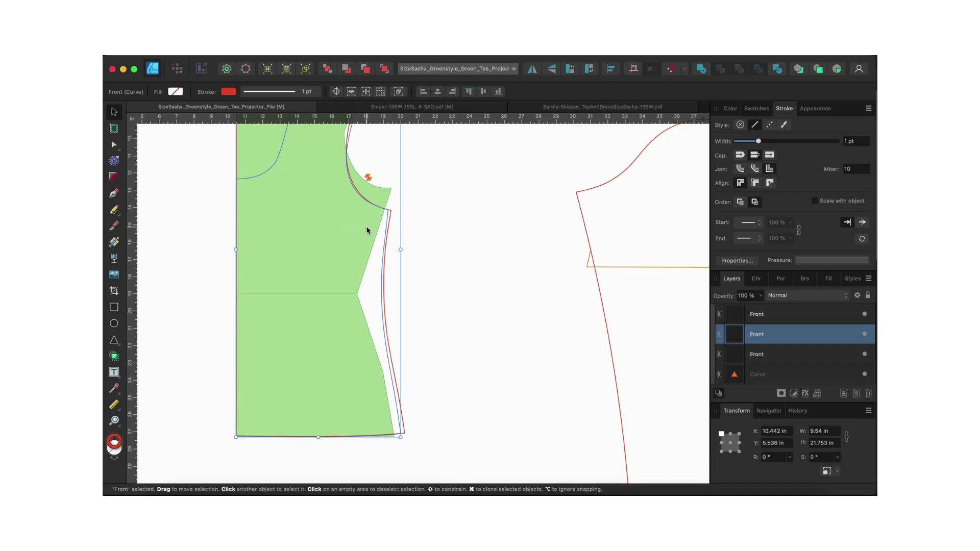
{"action": "scroll", "coordinate": [385, 219], "scroll_direction": "up", "scroll_amount": 3}
{"action": "scroll", "coordinate": [385, 219], "scroll_direction": "right", "scroll_amount": 1}
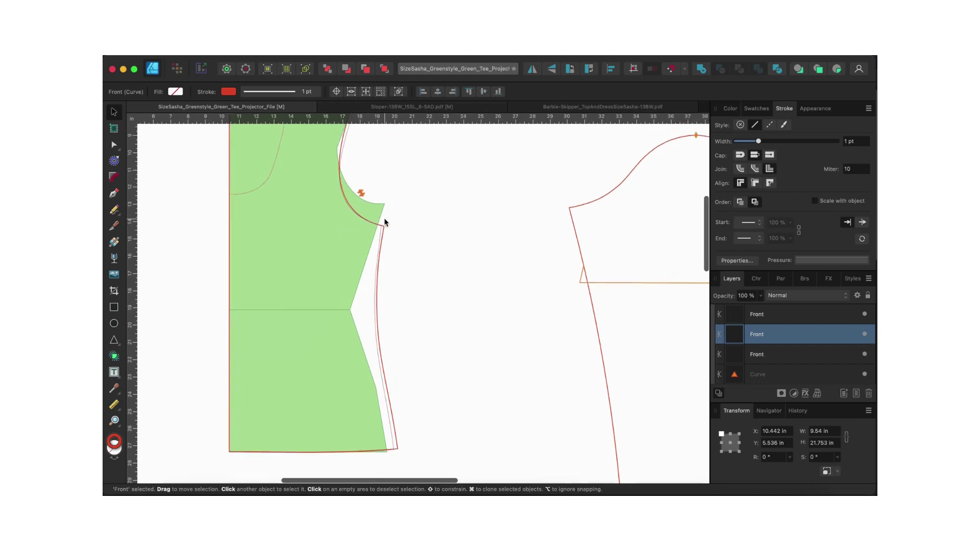
Step: Examine how the Front and Back side seams run from the underarm past the waist to the hem
{"action": "scroll", "coordinate": [385, 222], "scroll_direction": "up", "scroll_amount": 5}
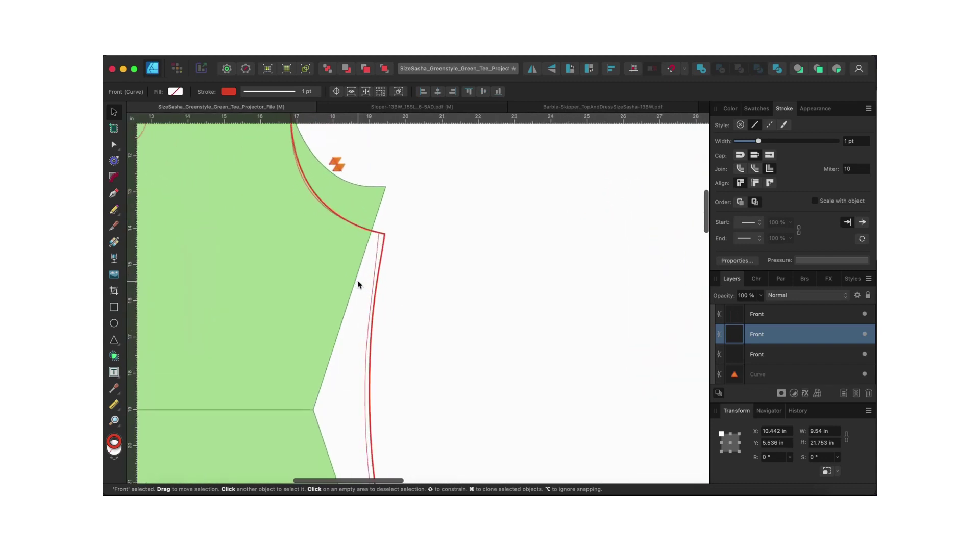
{"action": "scroll", "coordinate": [360, 323], "scroll_direction": "down", "scroll_amount": 5}
{"action": "scroll", "coordinate": [361, 324], "scroll_direction": "right", "scroll_amount": 1}
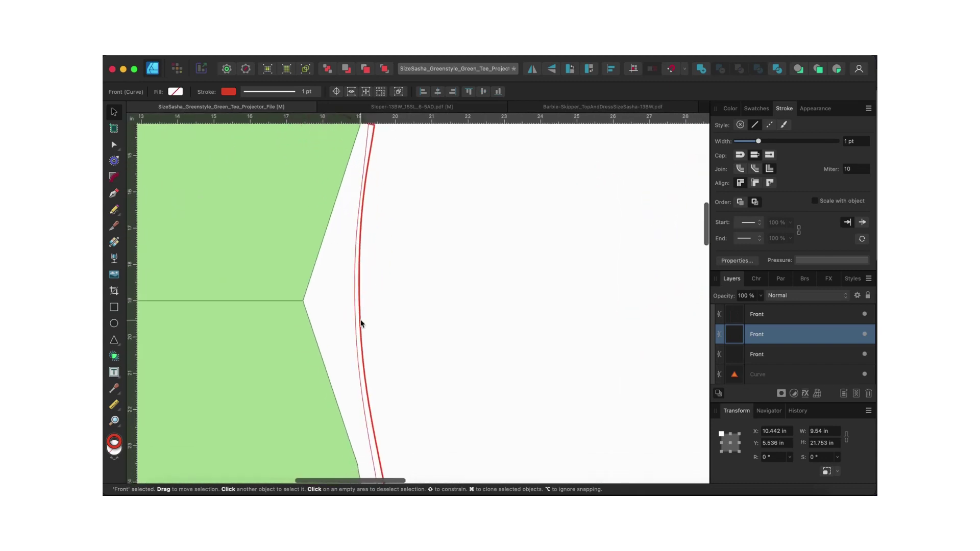
{"action": "scroll", "coordinate": [382, 420], "scroll_direction": "down", "scroll_amount": 4}
{"action": "scroll", "coordinate": [382, 419], "scroll_direction": "right", "scroll_amount": 1}
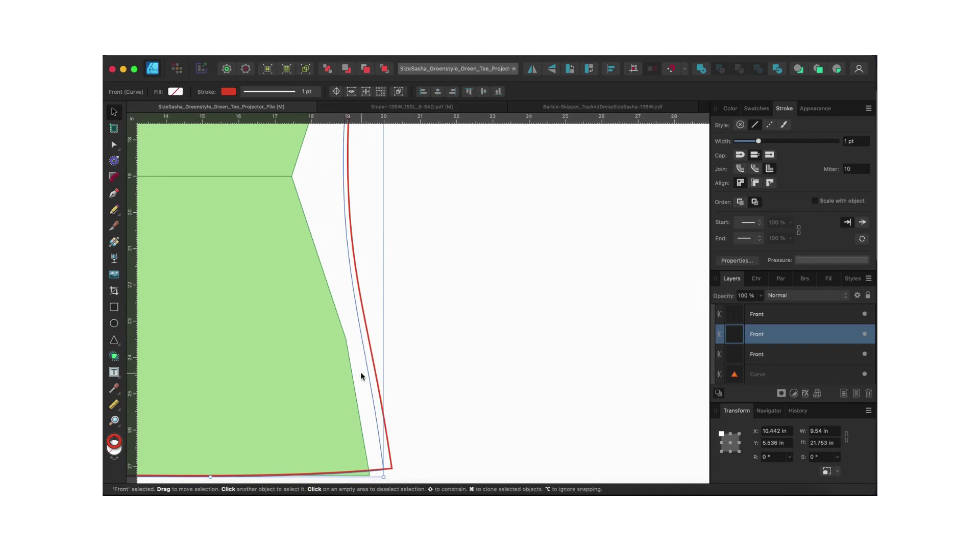
{"action": "scroll", "coordinate": [361, 377], "scroll_direction": "down", "scroll_amount": 5}
{"action": "scroll", "coordinate": [360, 376], "scroll_direction": "up", "scroll_amount": 2}
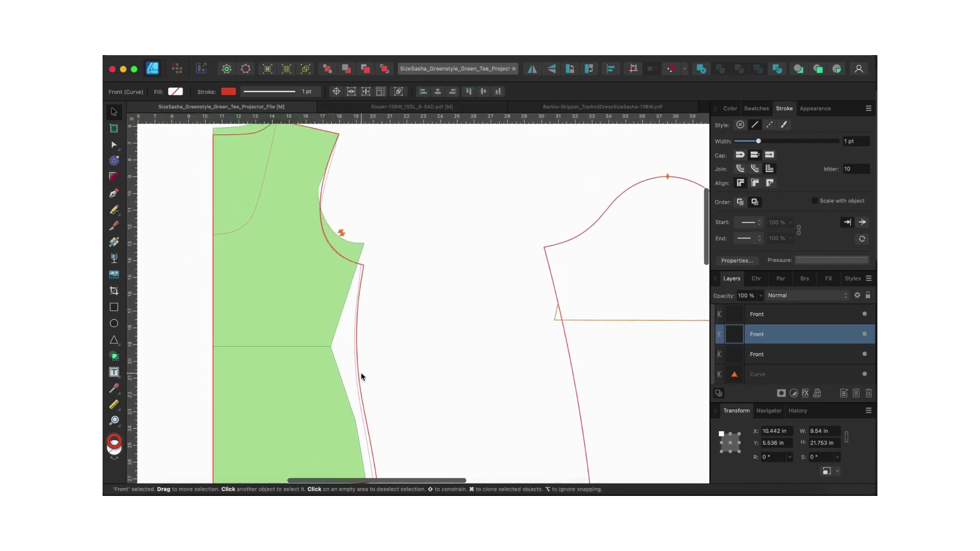
{"action": "scroll", "coordinate": [360, 377], "scroll_direction": "up", "scroll_amount": 4}
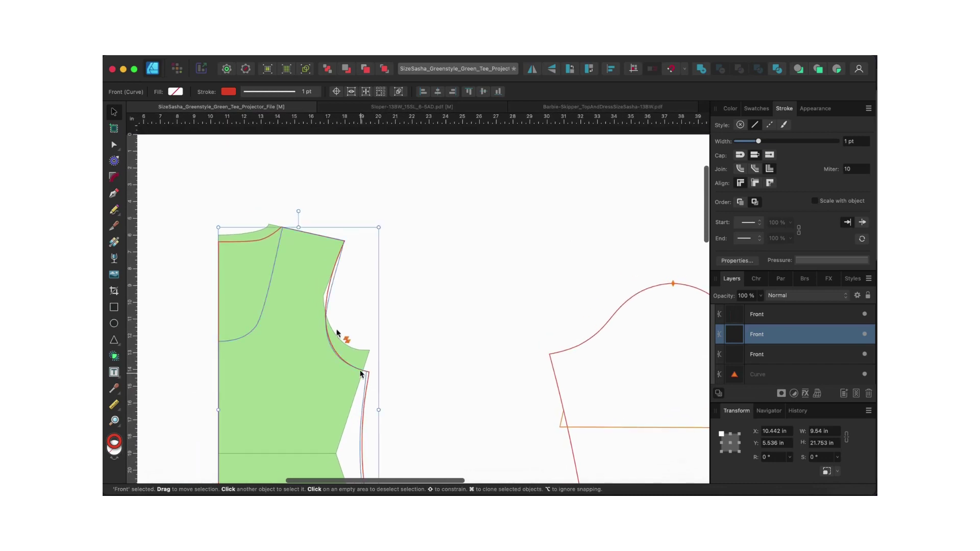
Step: Nudge the Back curve's neck-shoulder node to X 14.266 in, Y 5.528 in so it meets the Front curve's shoulder point
{"action": "scroll", "coordinate": [301, 271], "scroll_direction": "up", "scroll_amount": 5}
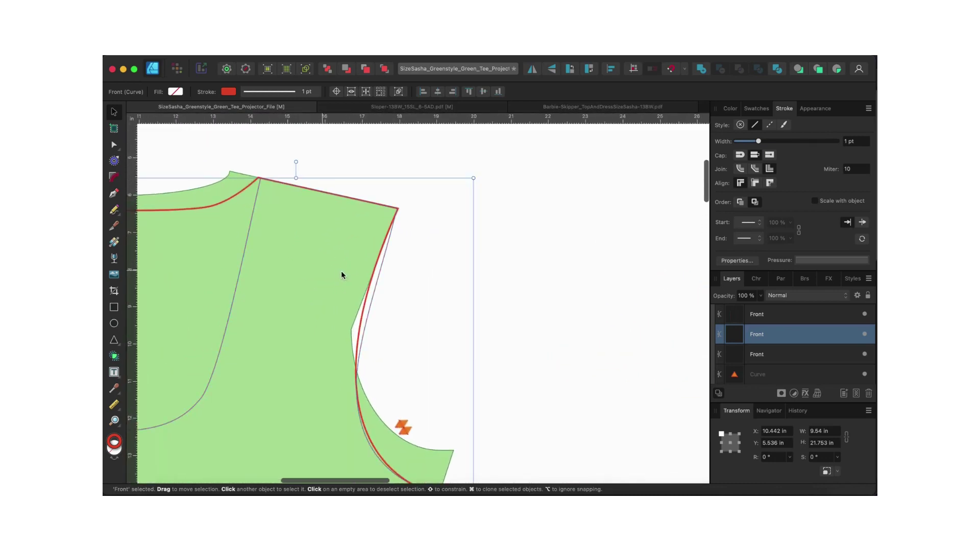
{"action": "scroll", "coordinate": [252, 225], "scroll_direction": "up", "scroll_amount": 6}
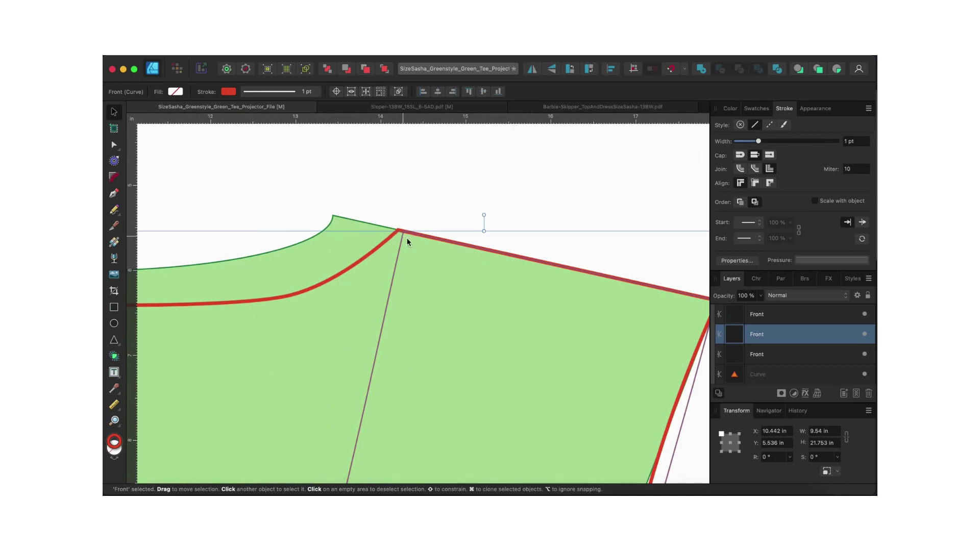
{"action": "scroll", "coordinate": [443, 268], "scroll_direction": "right", "scroll_amount": 3}
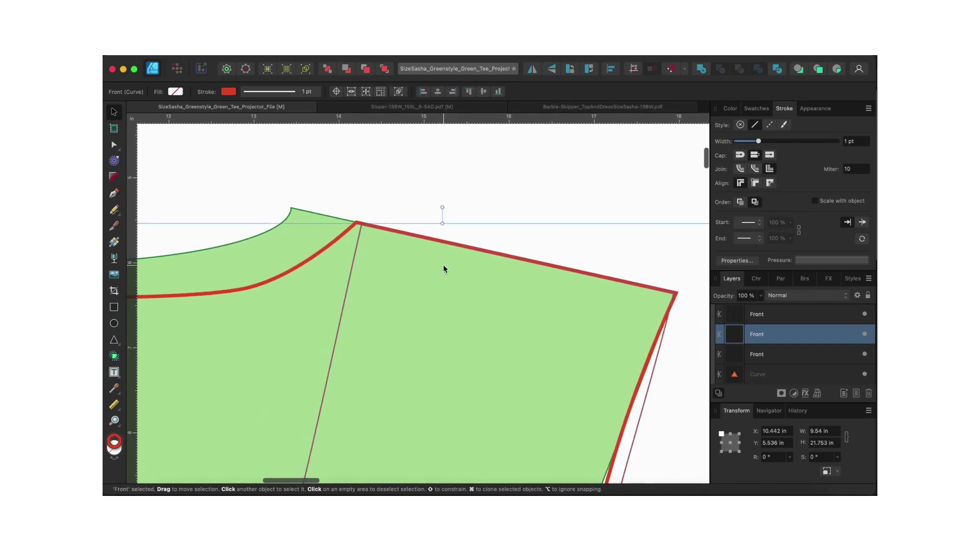
{"action": "left_click", "coordinate": [354, 222]}
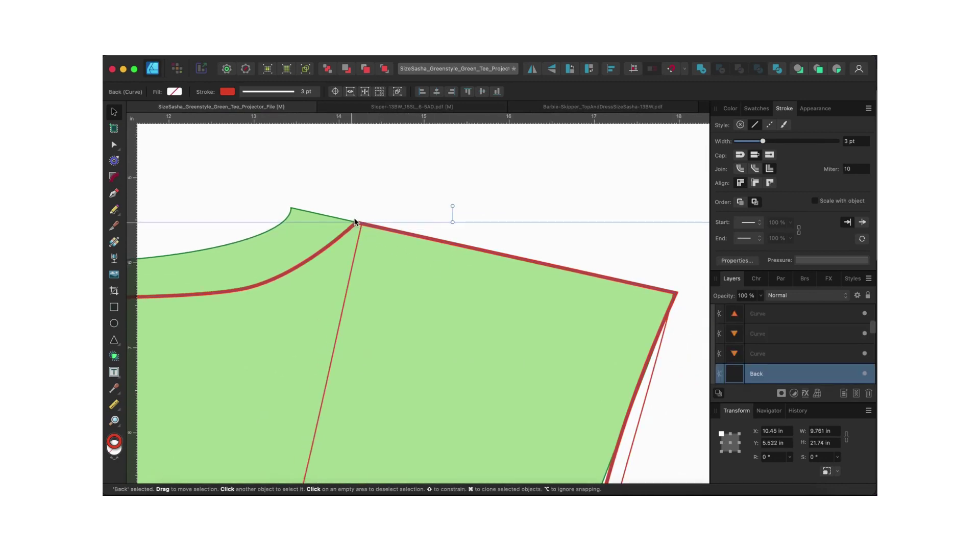
{"action": "left_click", "coordinate": [114, 145]}
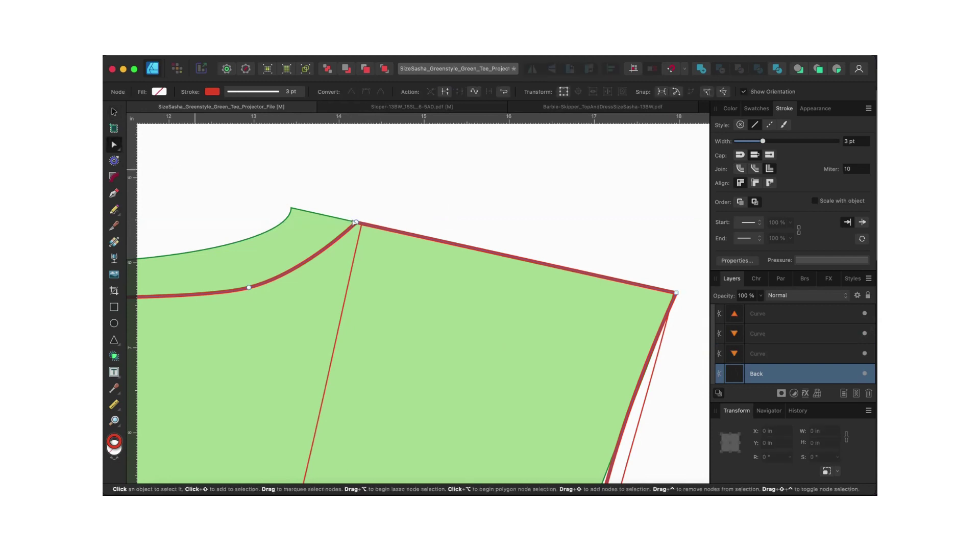
{"action": "left_click", "coordinate": [356, 223]}
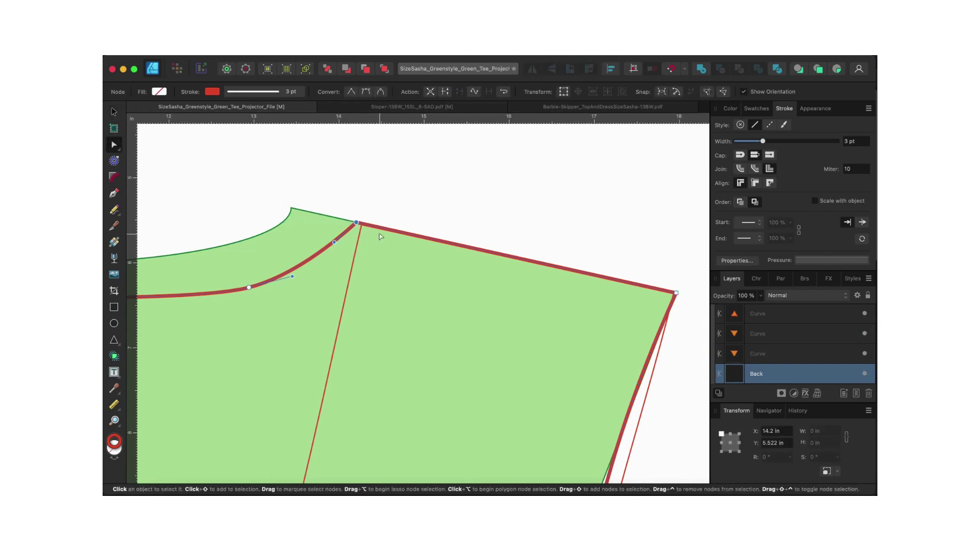
{"action": "key", "text": "Right"}
{"action": "key", "text": "Right"}
{"action": "key", "text": "Right"}
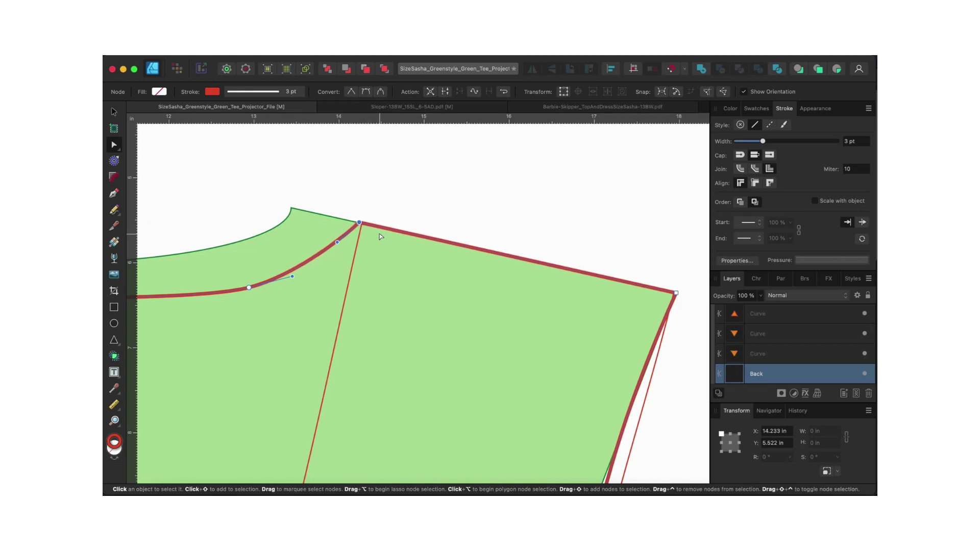
{"action": "key", "text": "Right"}
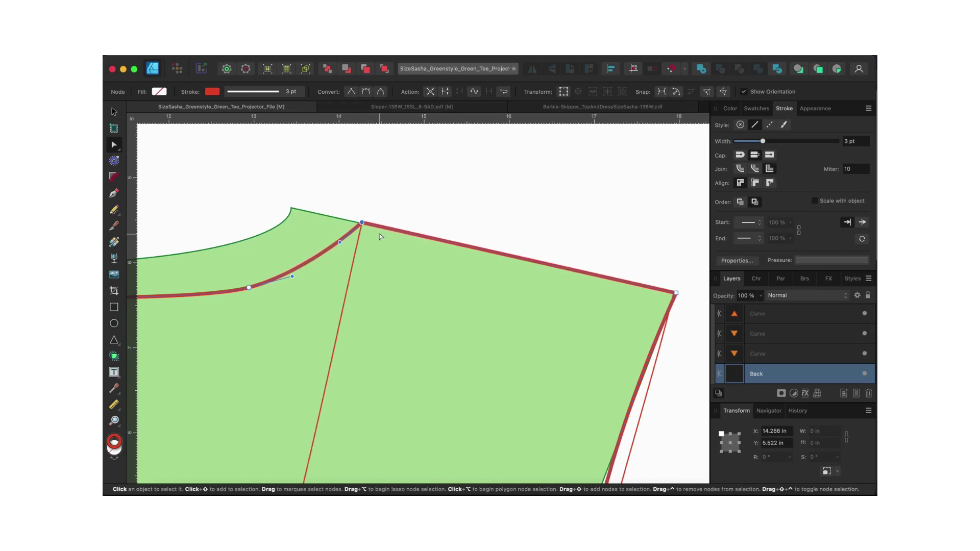
{"action": "key", "text": "Down"}
Step: Move the pasted Front curve's underarm node to X 19.409 in, Y 14.135 in, onto the Back curve's underarm corner
{"action": "scroll", "coordinate": [380, 236], "scroll_direction": "down", "scroll_amount": 6}
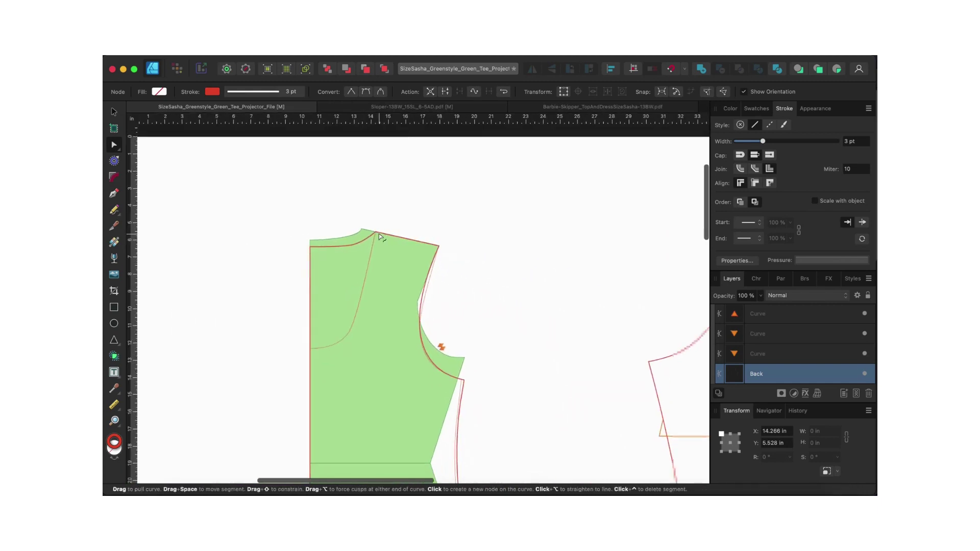
{"action": "scroll", "coordinate": [380, 236], "scroll_direction": "down", "scroll_amount": 3}
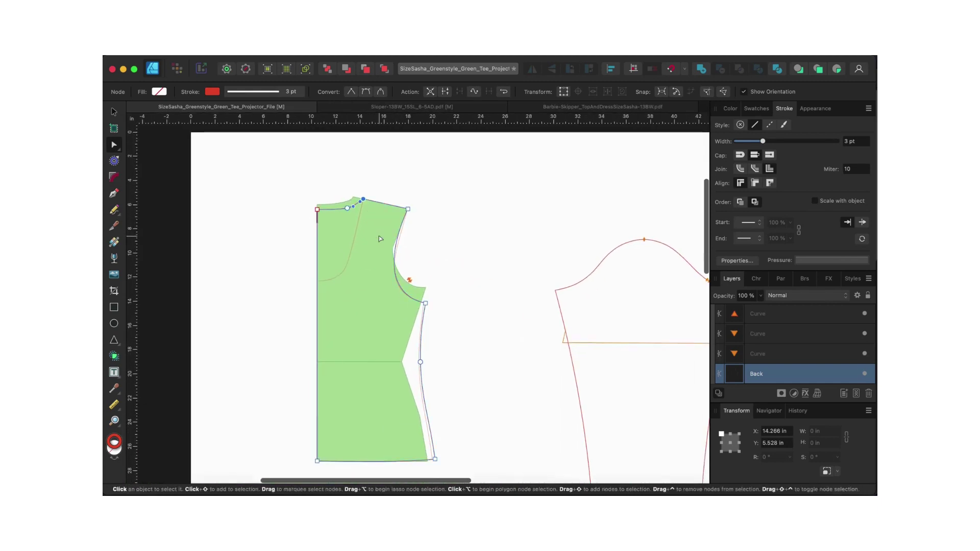
{"action": "scroll", "coordinate": [438, 307], "scroll_direction": "up", "scroll_amount": 7}
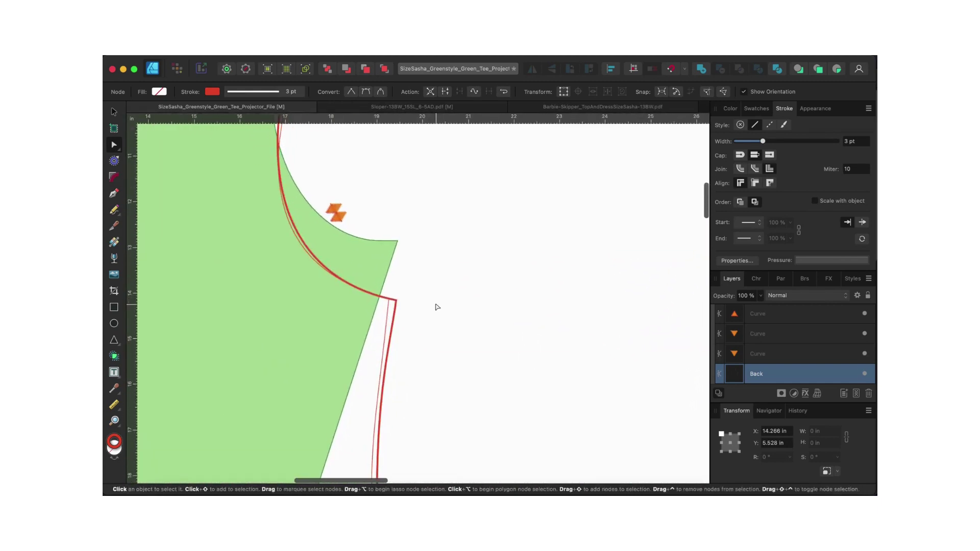
{"action": "scroll", "coordinate": [409, 310], "scroll_direction": "down", "scroll_amount": 5}
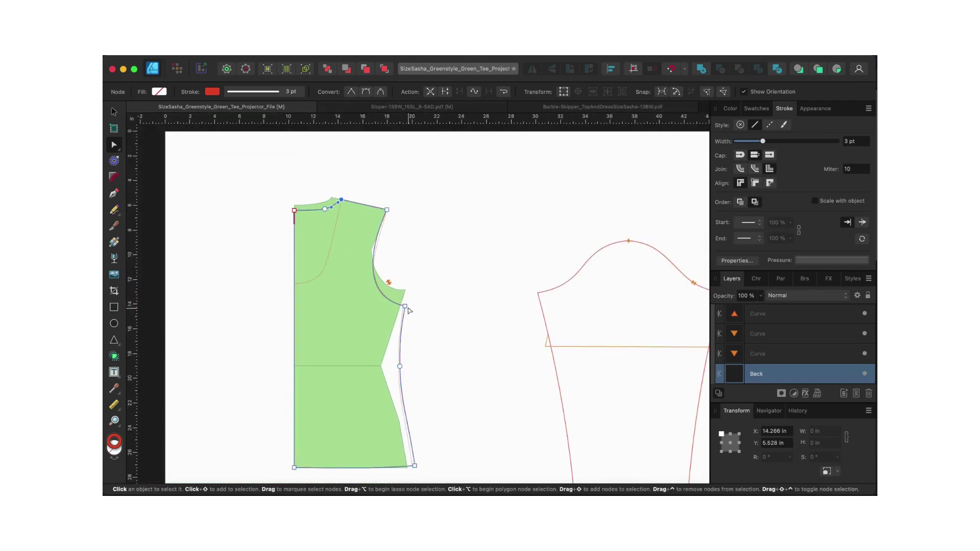
{"action": "scroll", "coordinate": [408, 310], "scroll_direction": "up", "scroll_amount": 6}
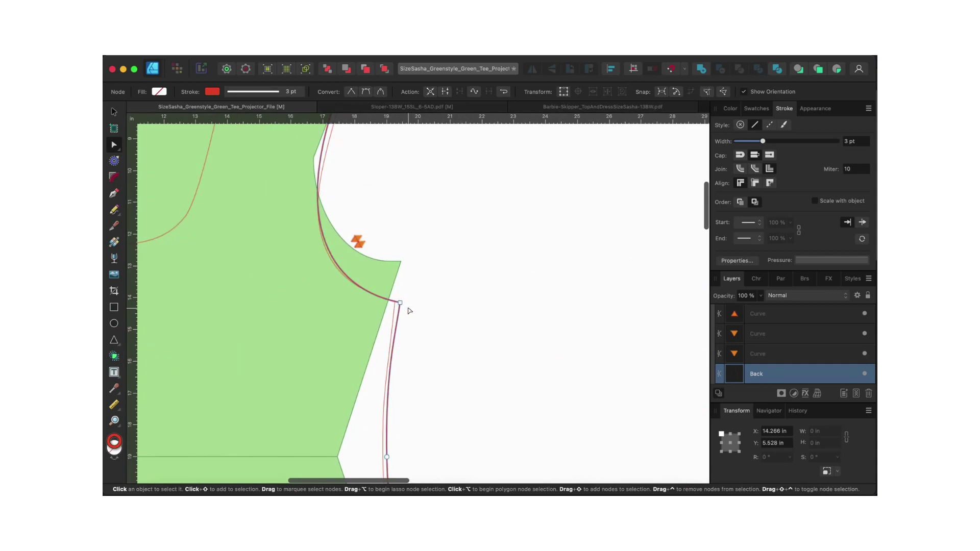
{"action": "scroll", "coordinate": [408, 310], "scroll_direction": "down", "scroll_amount": 5}
{"action": "scroll", "coordinate": [408, 310], "scroll_direction": "down", "scroll_amount": 1}
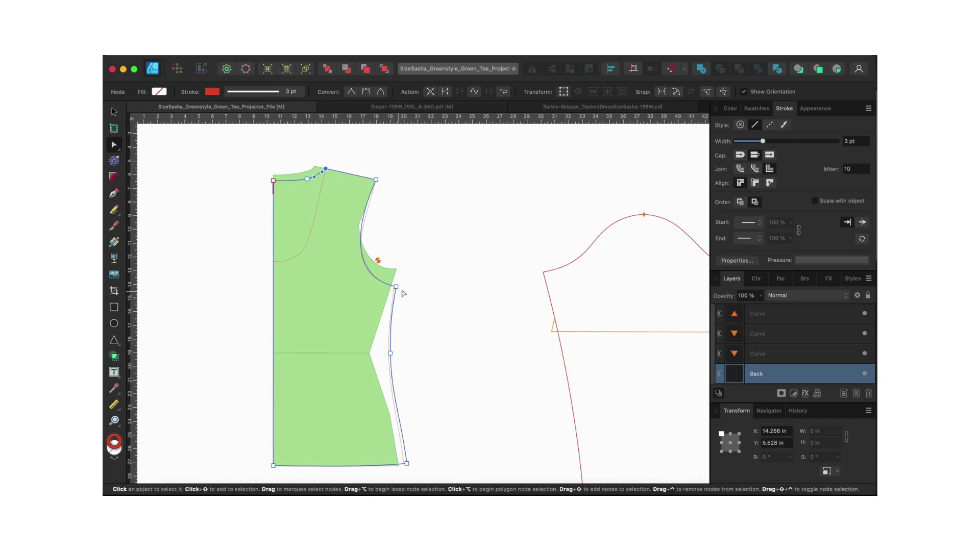
{"action": "scroll", "coordinate": [397, 291], "scroll_direction": "up", "scroll_amount": 5}
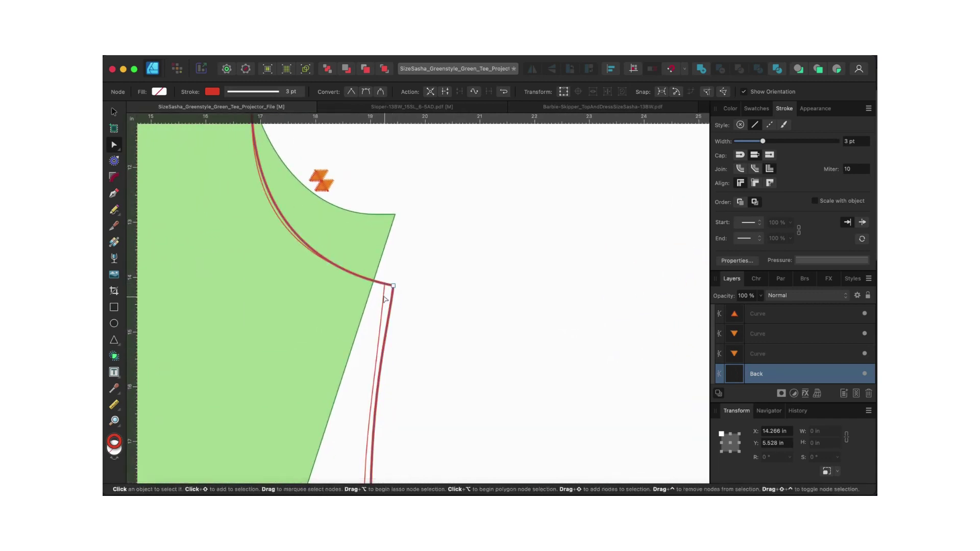
{"action": "left_click", "coordinate": [384, 298]}
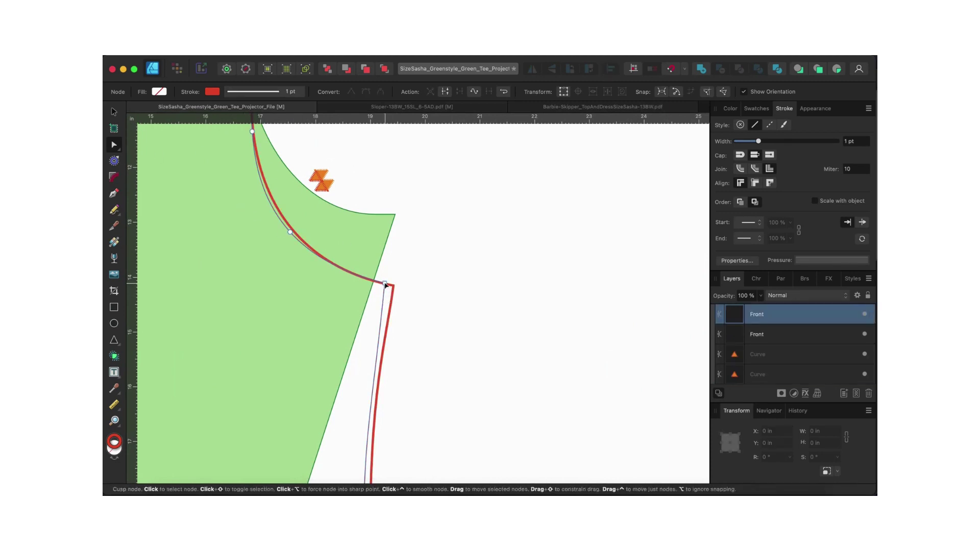
{"action": "left_click_drag", "start_coordinate": [389, 285], "coordinate": [393, 287]}
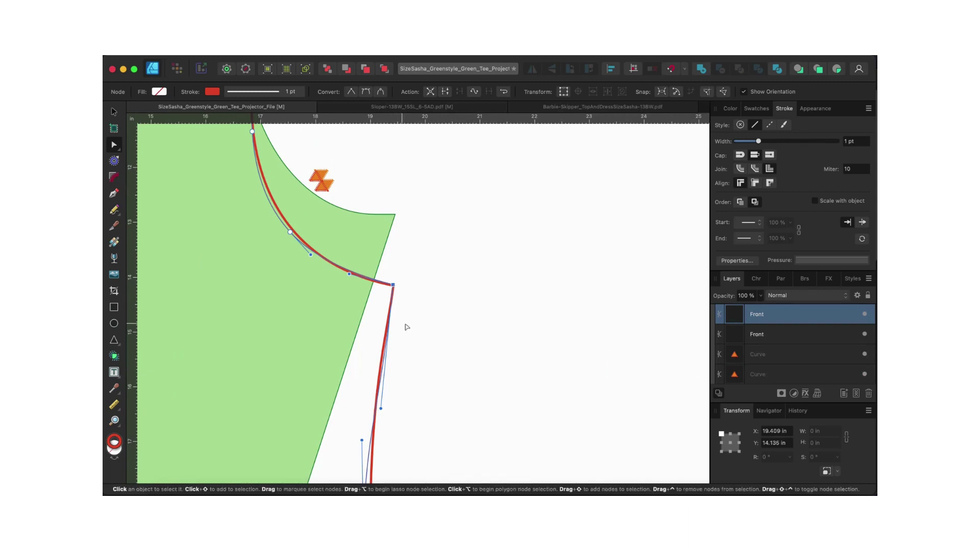
Step: Shorten the side-seam handle at the overlaid Front curve's underarm node so its upper side seam follows the Back curve
{"action": "scroll", "coordinate": [416, 332], "scroll_direction": "down", "scroll_amount": 5}
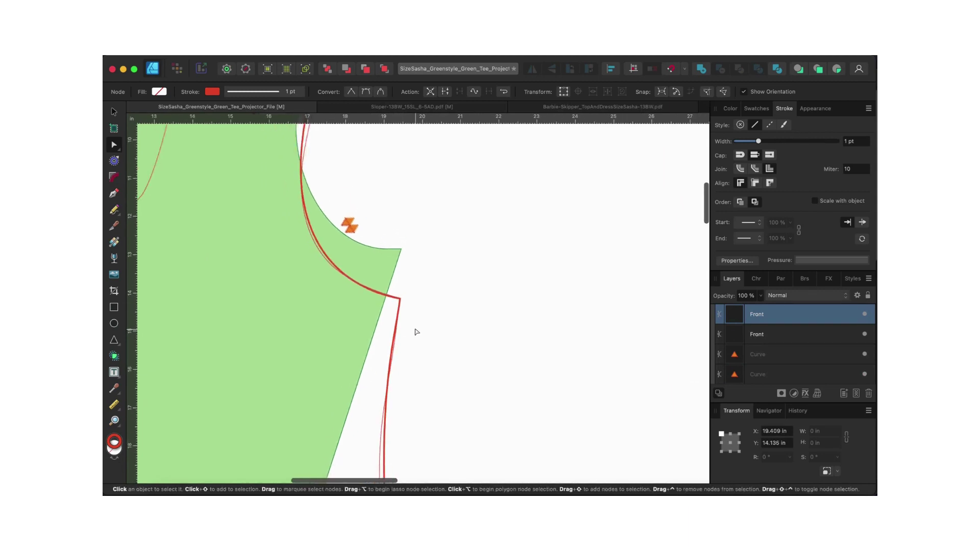
{"action": "scroll", "coordinate": [416, 332], "scroll_direction": "down", "scroll_amount": 4}
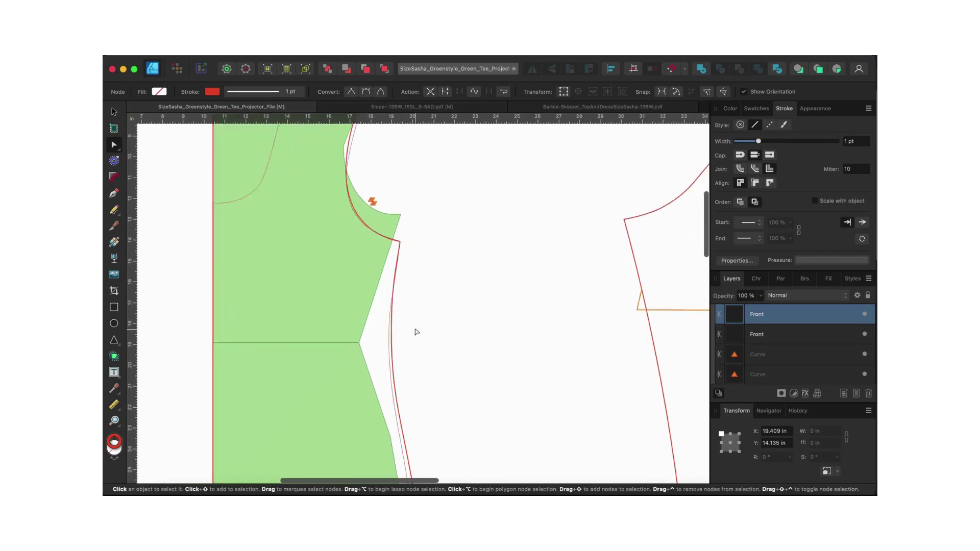
{"action": "scroll", "coordinate": [417, 332], "scroll_direction": "down", "scroll_amount": 2}
{"action": "scroll", "coordinate": [417, 333], "scroll_direction": "up", "scroll_amount": 5}
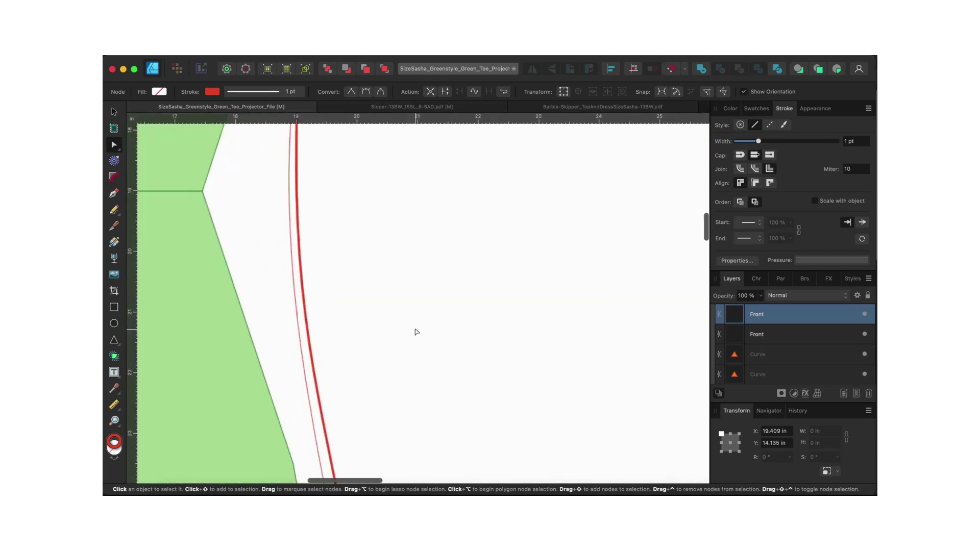
{"action": "scroll", "coordinate": [416, 332], "scroll_direction": "up", "scroll_amount": 5}
{"action": "scroll", "coordinate": [417, 332], "scroll_direction": "left", "scroll_amount": 3}
{"action": "scroll", "coordinate": [417, 332], "scroll_direction": "up", "scroll_amount": 3}
{"action": "left_click", "coordinate": [393, 310]}
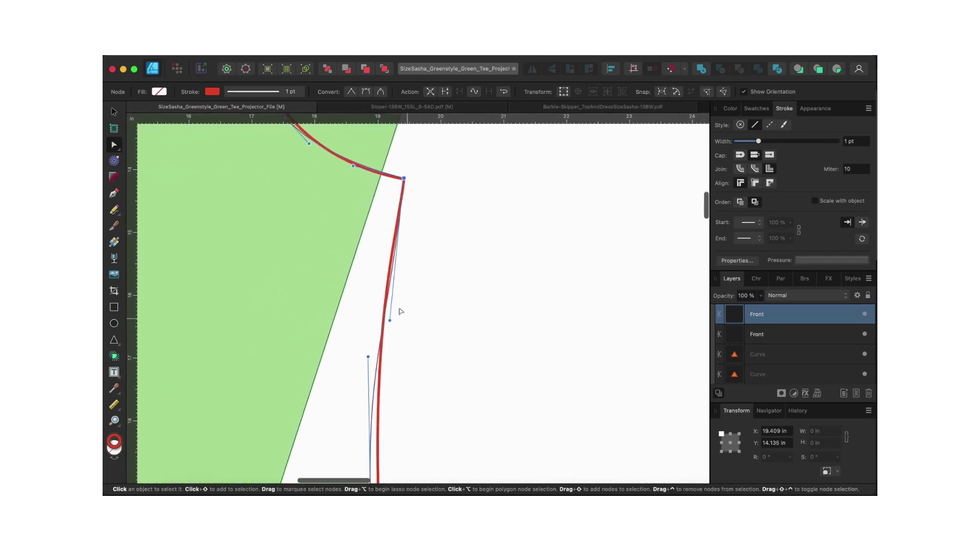
{"action": "left_click_drag", "start_coordinate": [390, 321], "coordinate": [393, 283]}
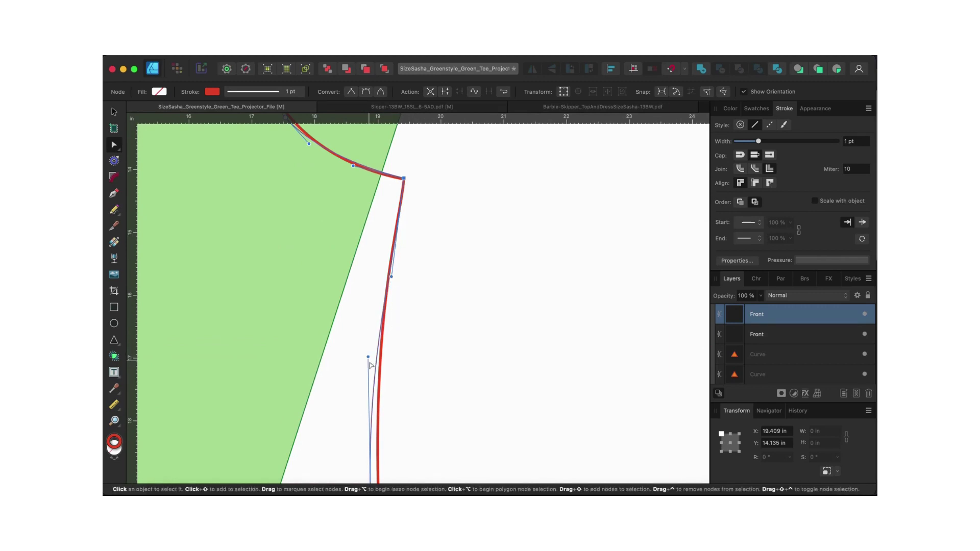
Step: Adjust the upper handle of the overlaid Front curve's waist node to bring the side seam closer to the Back curve
{"action": "scroll", "coordinate": [370, 365], "scroll_direction": "down", "scroll_amount": 5}
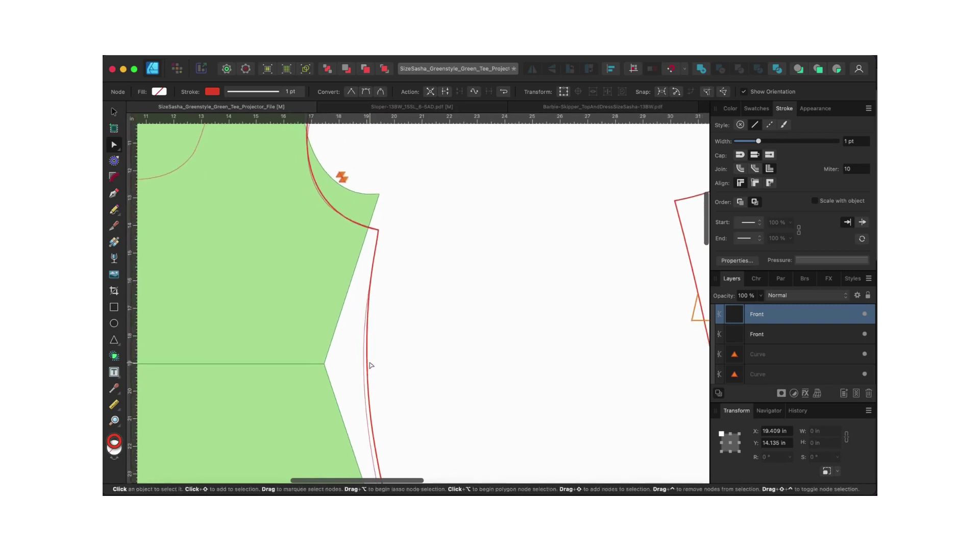
{"action": "scroll", "coordinate": [370, 365], "scroll_direction": "down", "scroll_amount": 3}
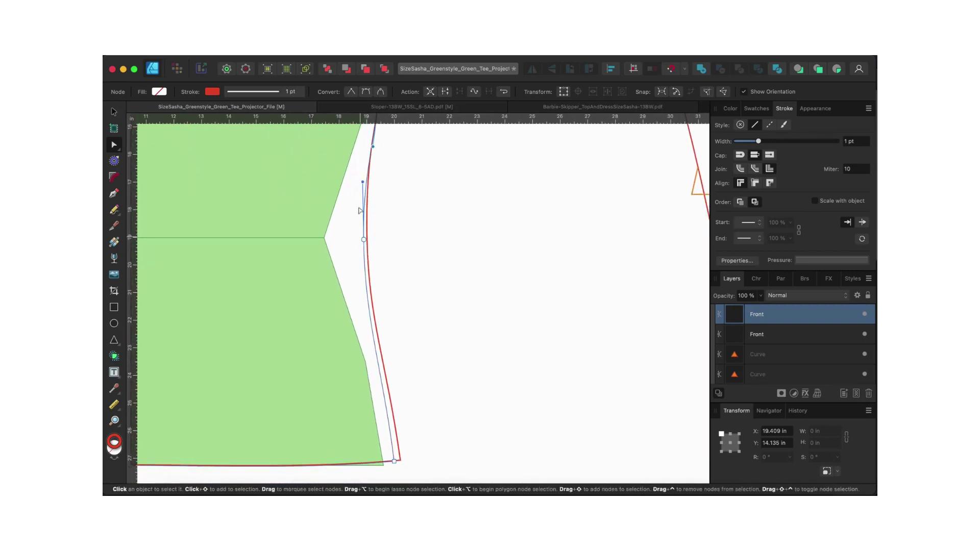
{"action": "left_click_drag", "start_coordinate": [364, 184], "coordinate": [364, 182]}
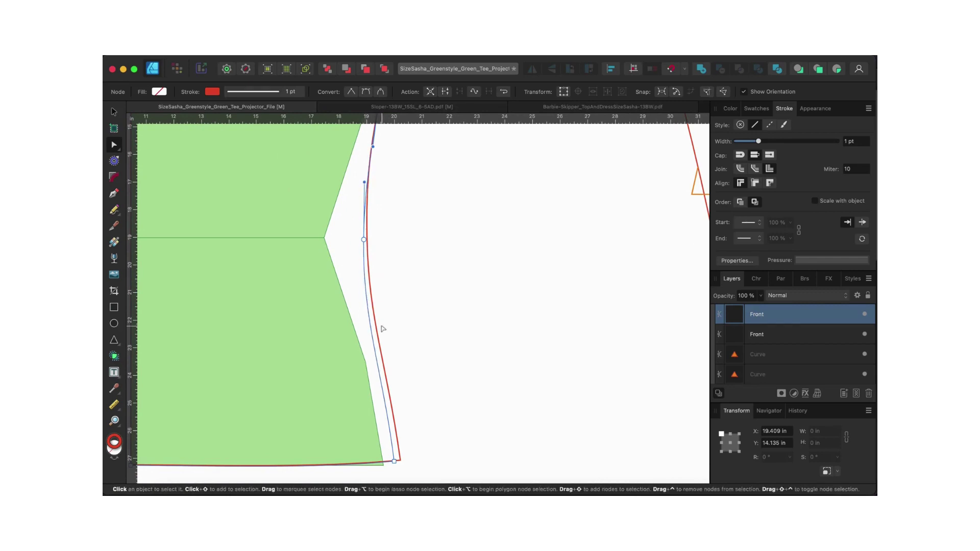
Step: Cut the adjusted Front curve from the back bodice and paste it over the front bodice, above the inner Front curve
{"action": "scroll", "coordinate": [397, 367], "scroll_direction": "down", "scroll_amount": 5}
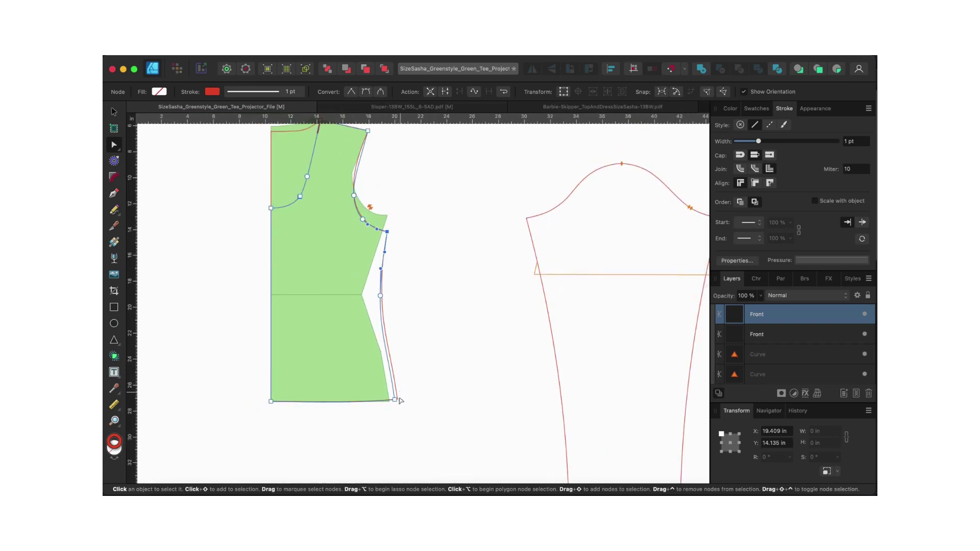
{"action": "scroll", "coordinate": [328, 296], "scroll_direction": "up", "scroll_amount": 3}
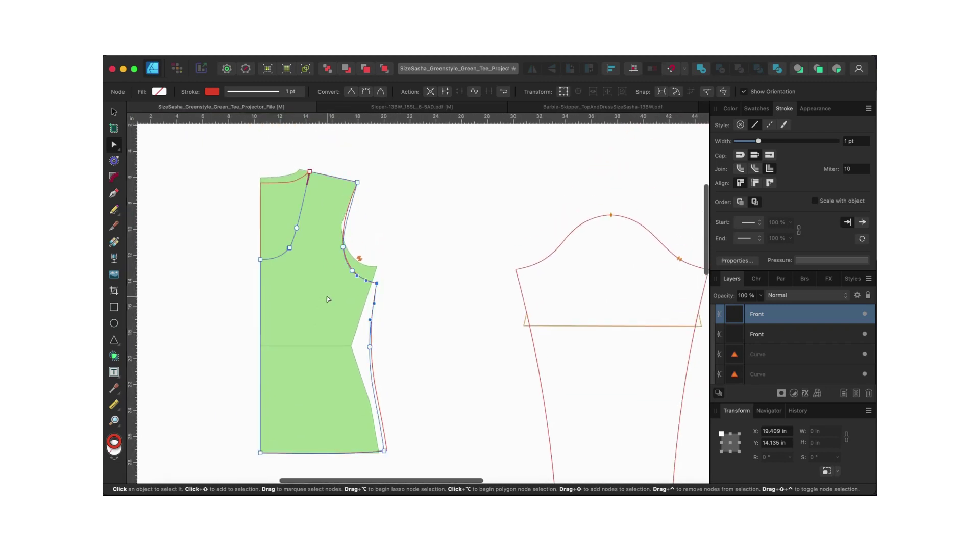
{"action": "scroll", "coordinate": [328, 300], "scroll_direction": "up", "scroll_amount": 1}
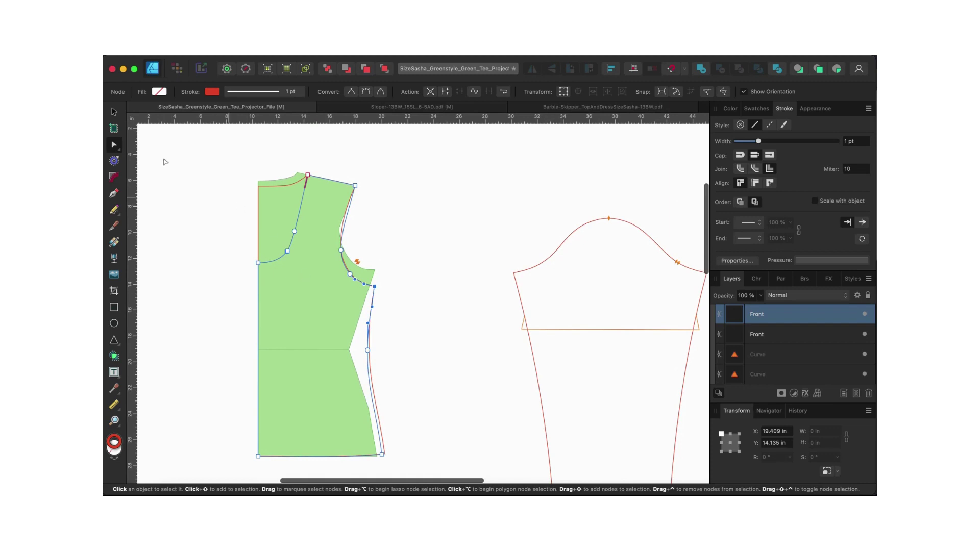
{"action": "left_click", "coordinate": [115, 113]}
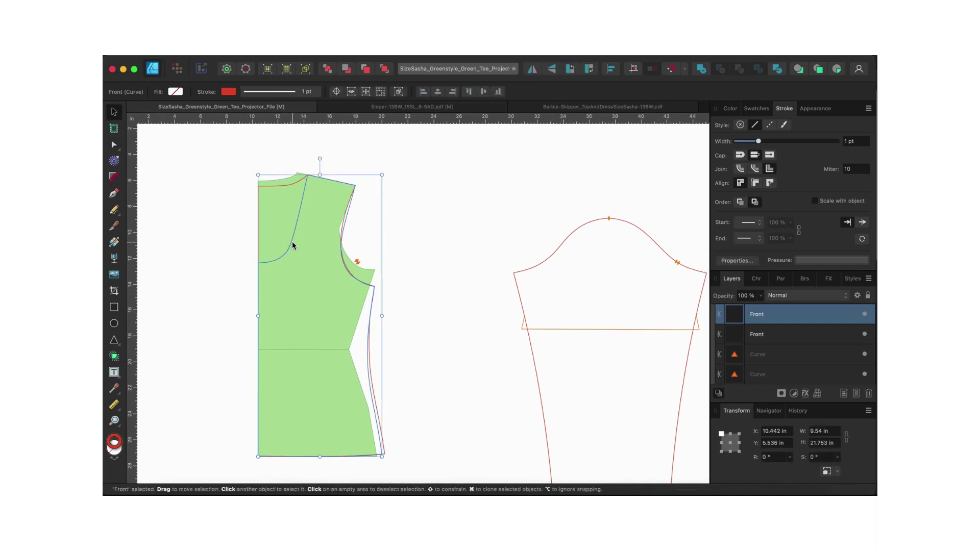
{"action": "scroll", "coordinate": [343, 321], "scroll_direction": "down", "scroll_amount": 10}
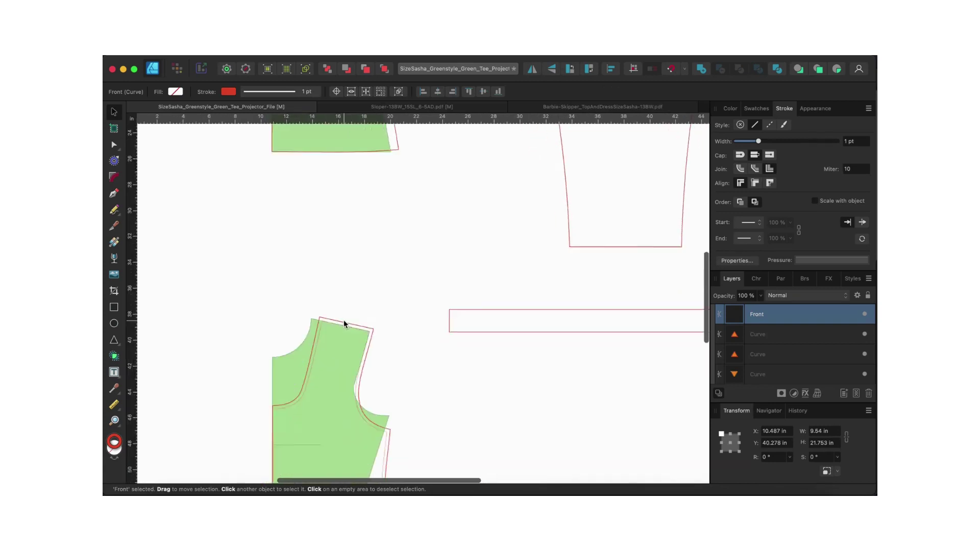
{"action": "scroll", "coordinate": [344, 324], "scroll_direction": "down", "scroll_amount": 5}
{"action": "key", "text": "super+j"}
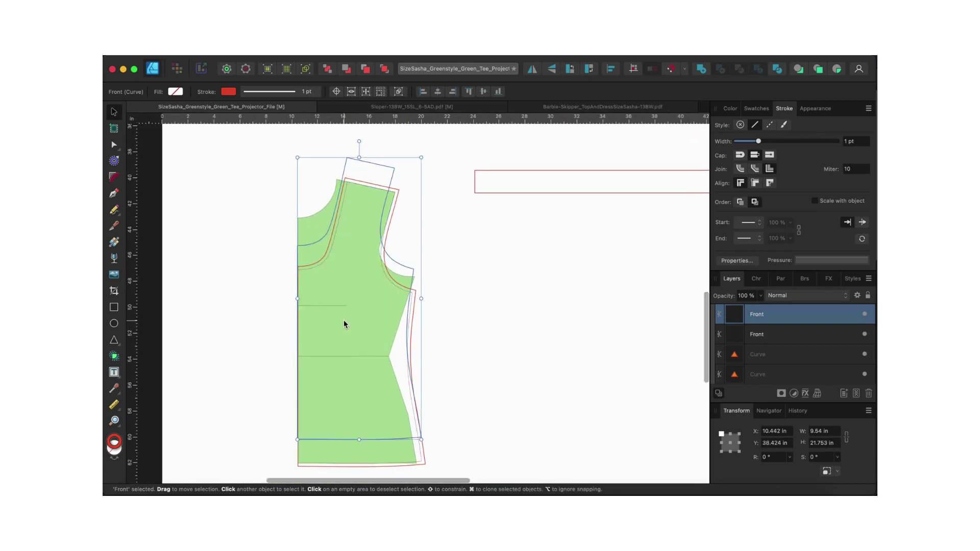
Step: Give the pasted Front curve a dashed stroke and darken its colour to K 76
{"action": "left_click", "coordinate": [769, 126]}
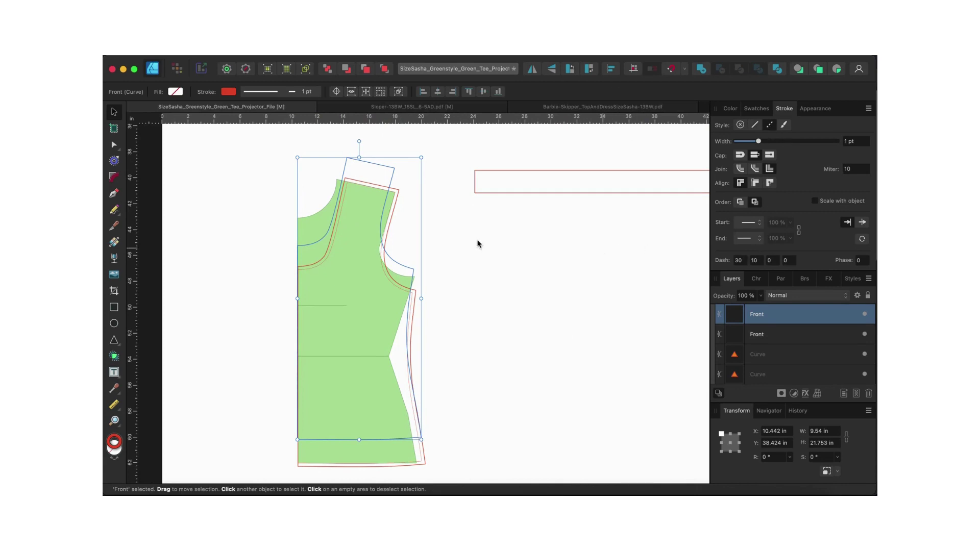
{"action": "left_click", "coordinate": [729, 109]}
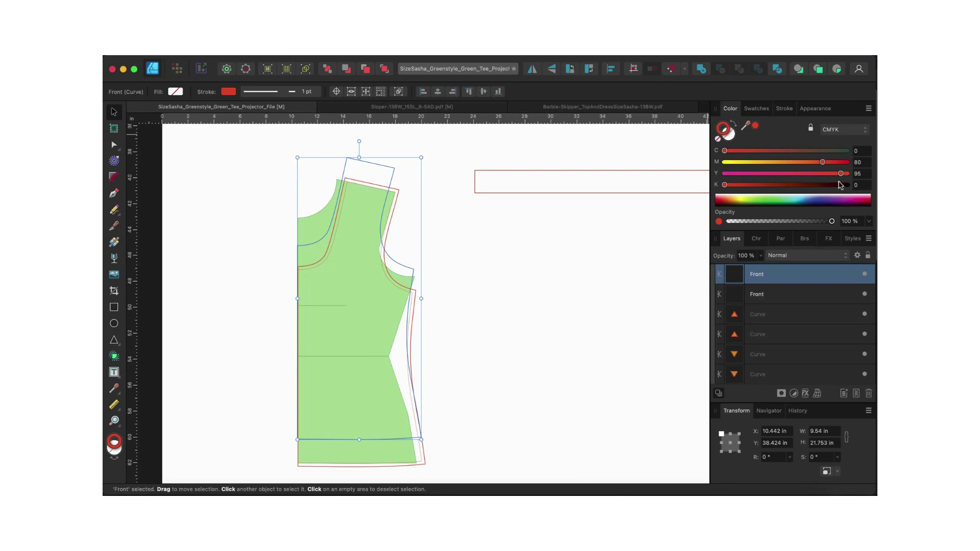
{"action": "left_click_drag", "start_coordinate": [723, 185], "coordinate": [818, 185]}
Step: Move the dashed Front curve to X 10.496 in, Y 40.276 in, over the original inner Front curve
{"action": "scroll", "coordinate": [346, 228], "scroll_direction": "up", "scroll_amount": 5}
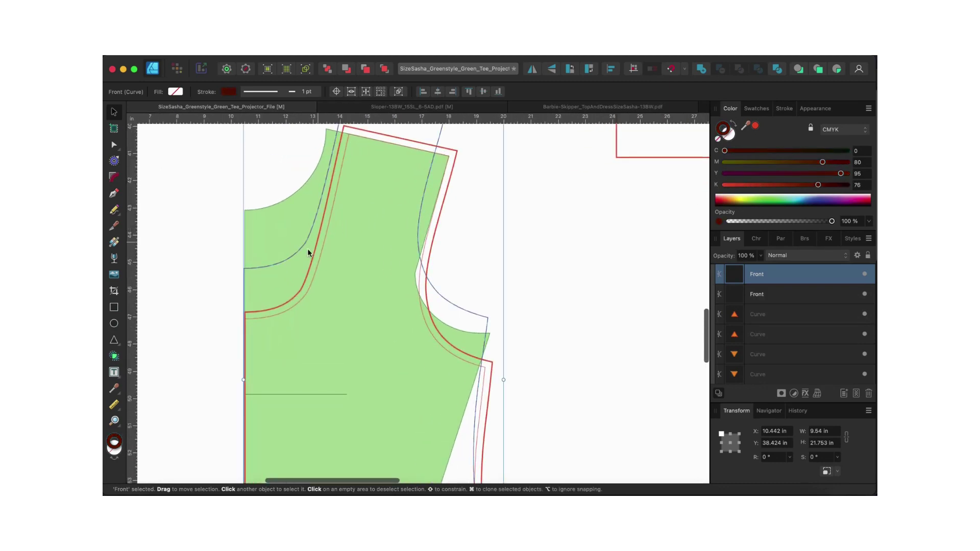
{"action": "left_click_drag", "start_coordinate": [299, 256], "coordinate": [300, 303]}
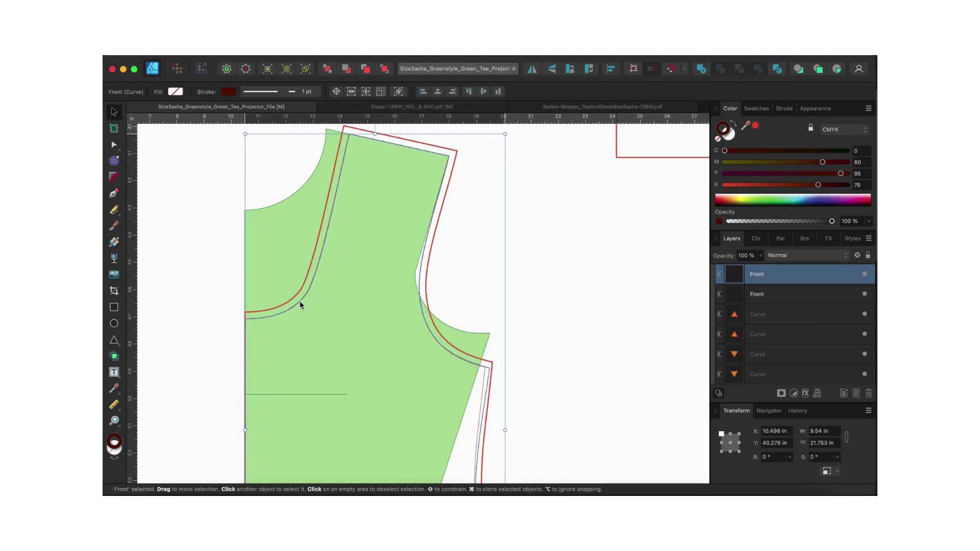
{"action": "scroll", "coordinate": [400, 359], "scroll_direction": "up", "scroll_amount": 2}
{"action": "scroll", "coordinate": [401, 358], "scroll_direction": "right", "scroll_amount": 1}
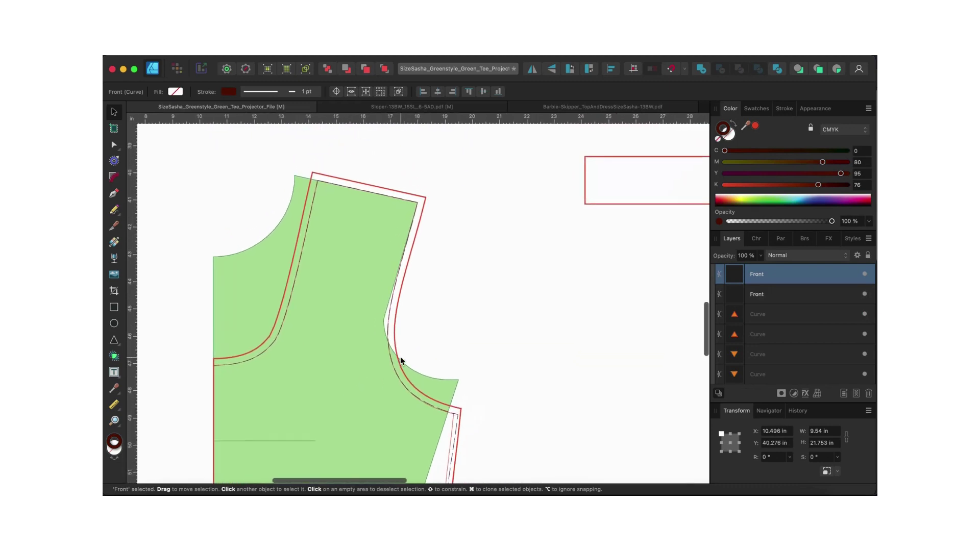
Step: Compare the dashed Front curve with the original inner and outer Front outlines along the armhole, underarm, side seam and hem
{"action": "scroll", "coordinate": [400, 360], "scroll_direction": "down", "scroll_amount": 5}
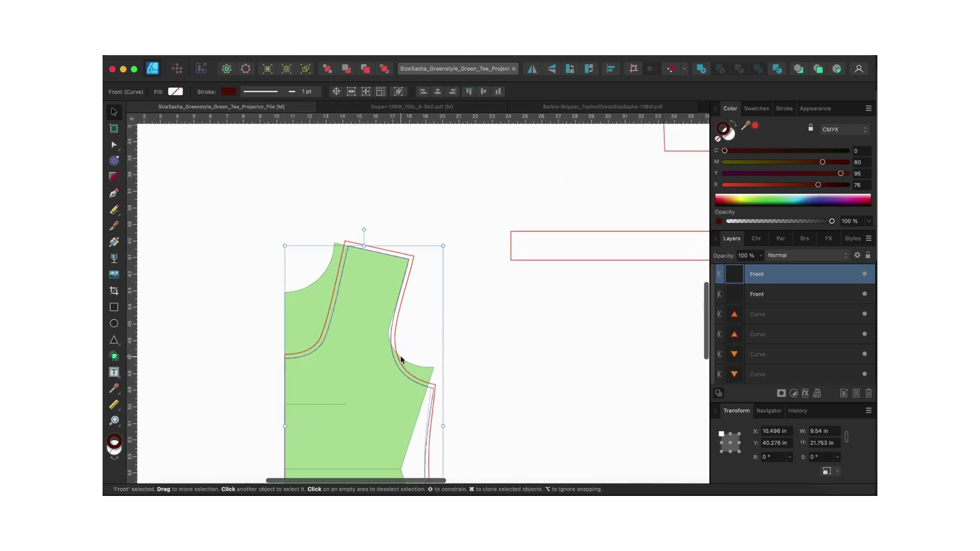
{"action": "scroll", "coordinate": [401, 359], "scroll_direction": "down", "scroll_amount": 4}
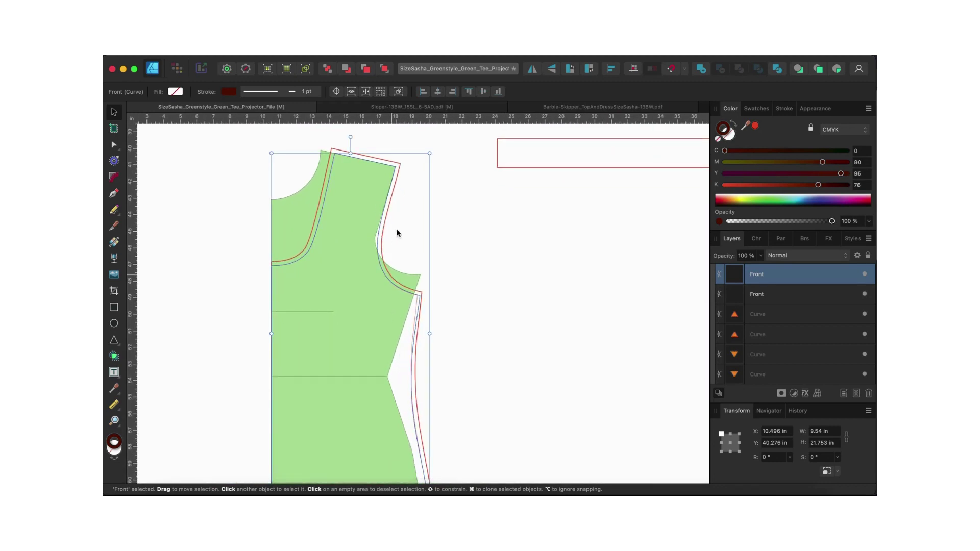
{"action": "scroll", "coordinate": [449, 332], "scroll_direction": "down", "scroll_amount": 6}
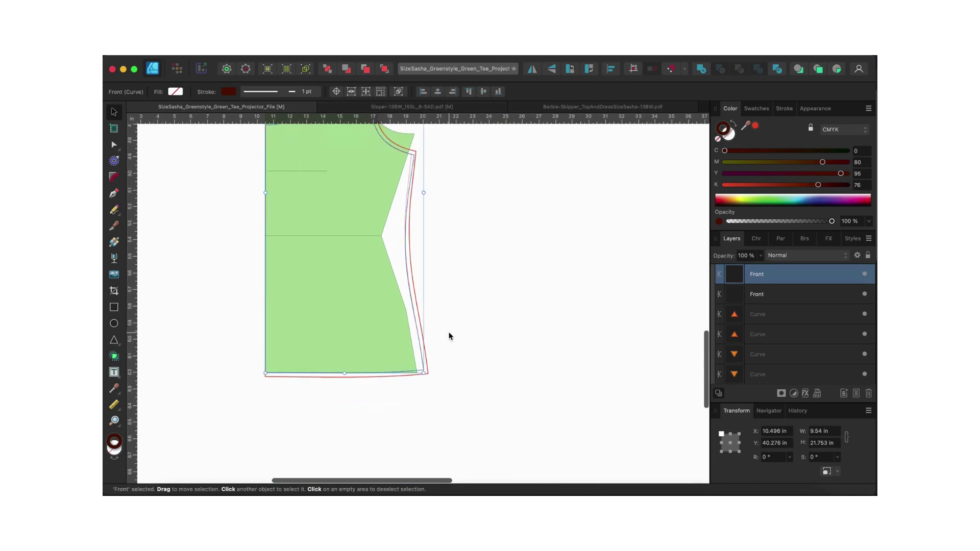
{"action": "scroll", "coordinate": [448, 342], "scroll_direction": "up", "scroll_amount": 3}
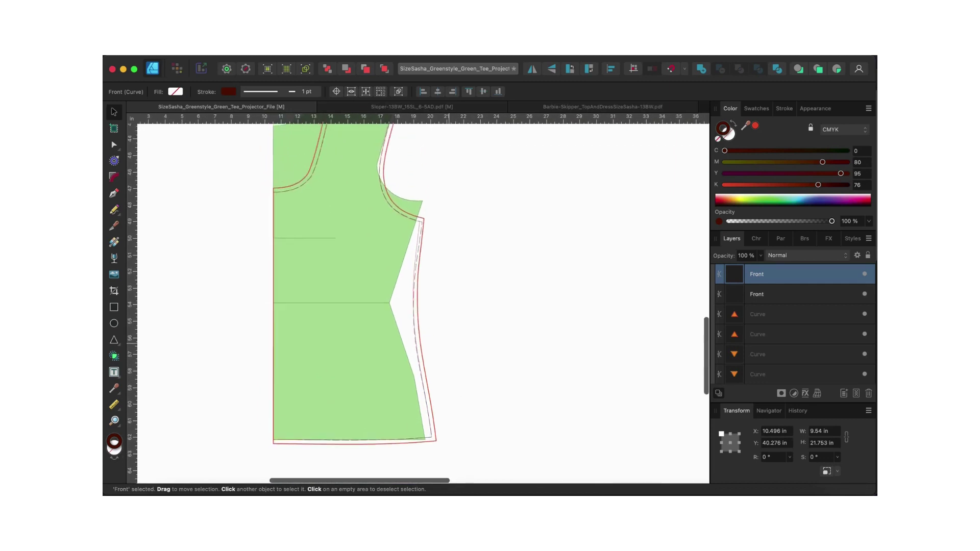
{"action": "scroll", "coordinate": [410, 264], "scroll_direction": "up", "scroll_amount": 6}
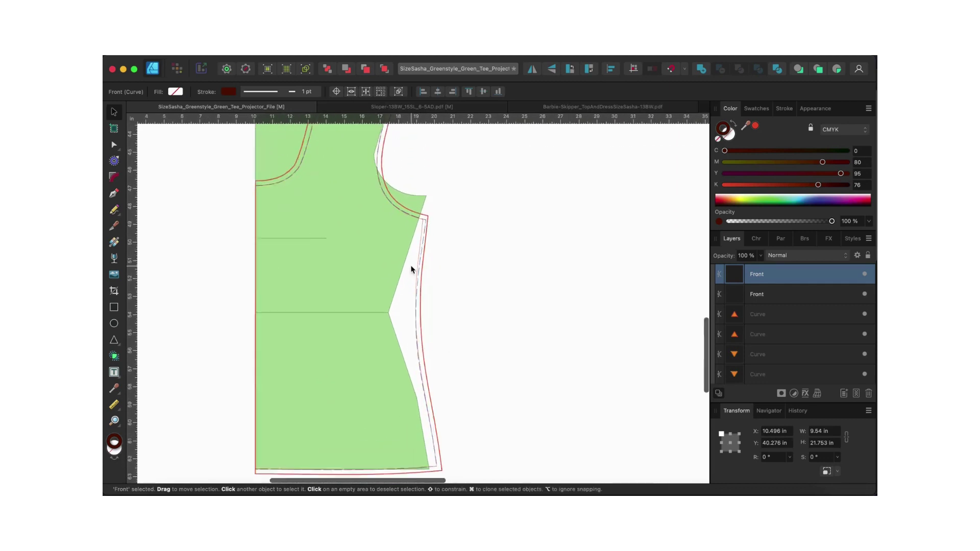
{"action": "scroll", "coordinate": [393, 300], "scroll_direction": "up", "scroll_amount": 3}
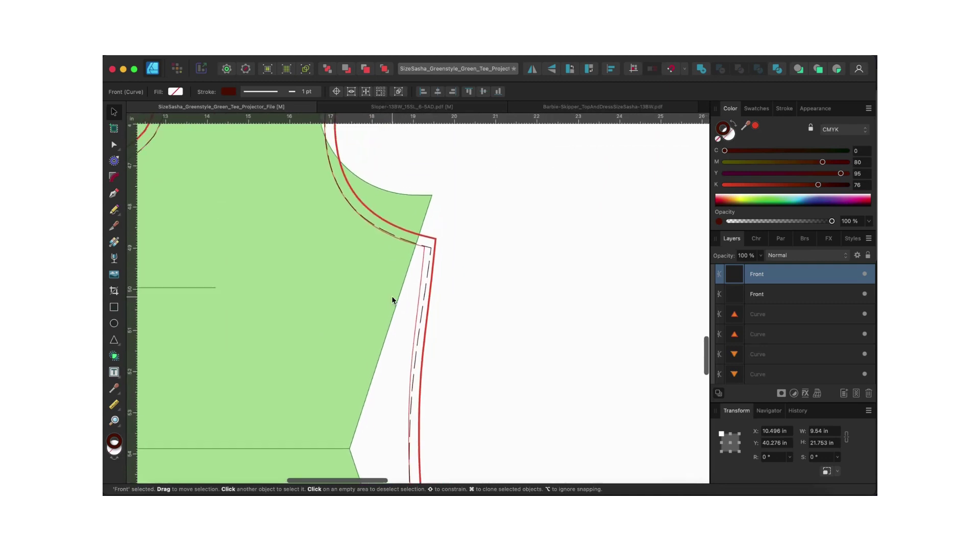
{"action": "scroll", "coordinate": [411, 285], "scroll_direction": "up", "scroll_amount": 3}
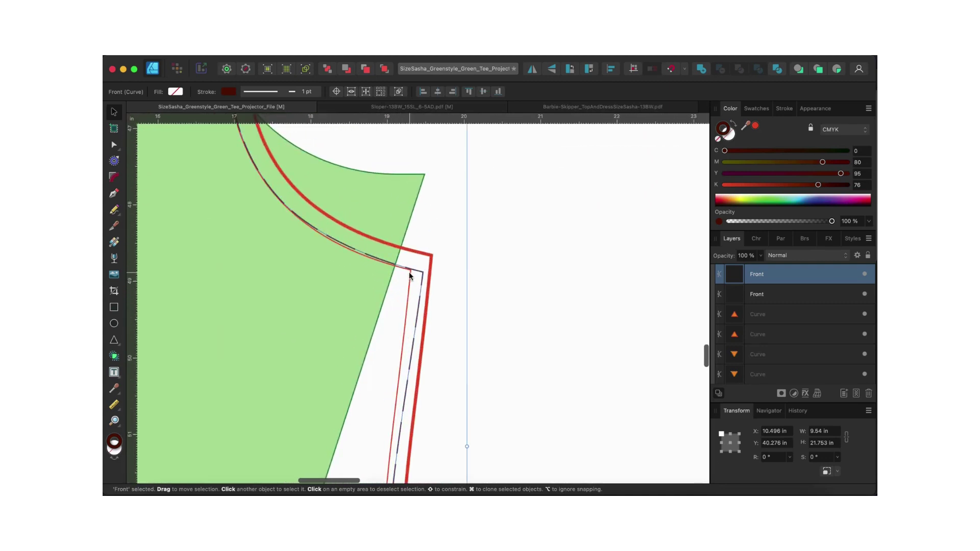
{"action": "left_click", "coordinate": [409, 284]}
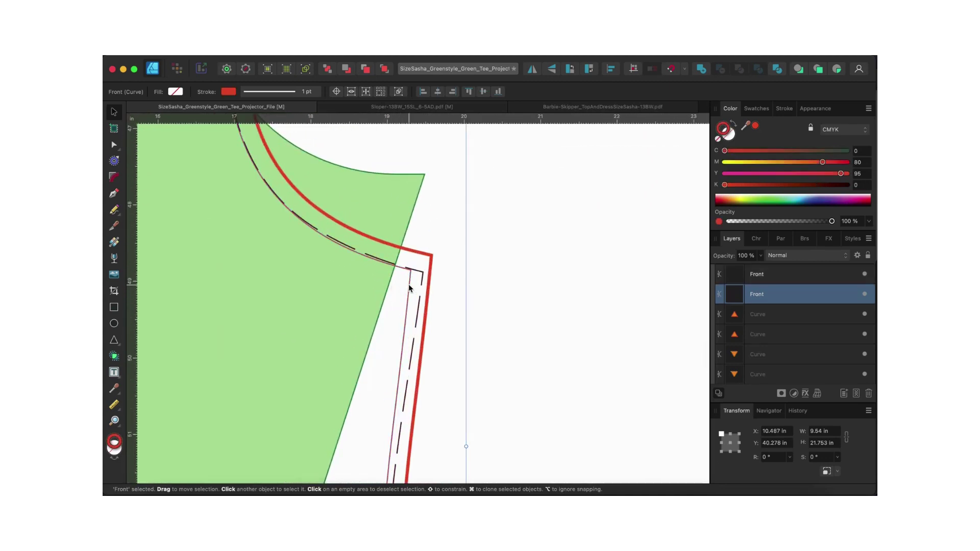
{"action": "scroll", "coordinate": [411, 287], "scroll_direction": "down", "scroll_amount": 5}
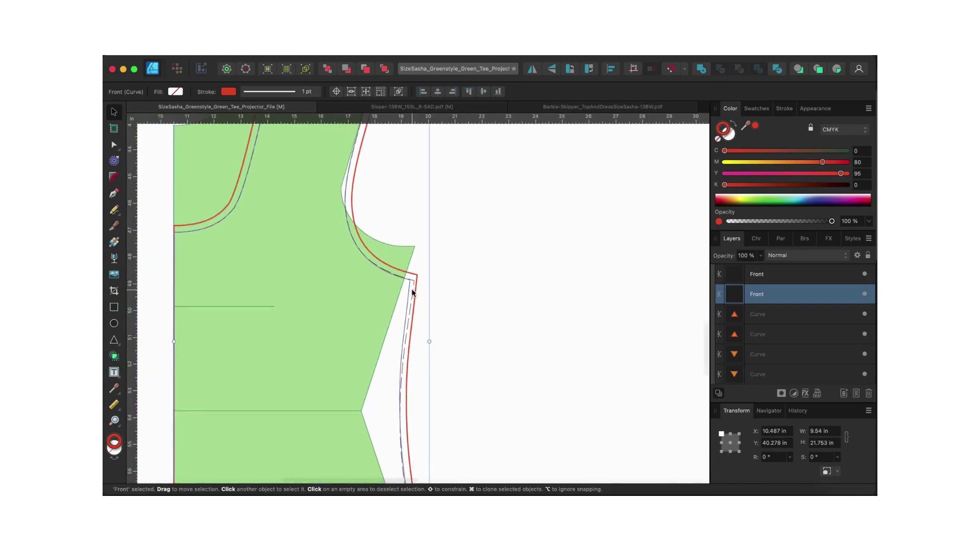
Step: Apply the outer Front outline's 3 pt red stroke style to the dashed Front curve with the Style Picker and delete the outer outline
{"action": "key", "text": "super+j"}
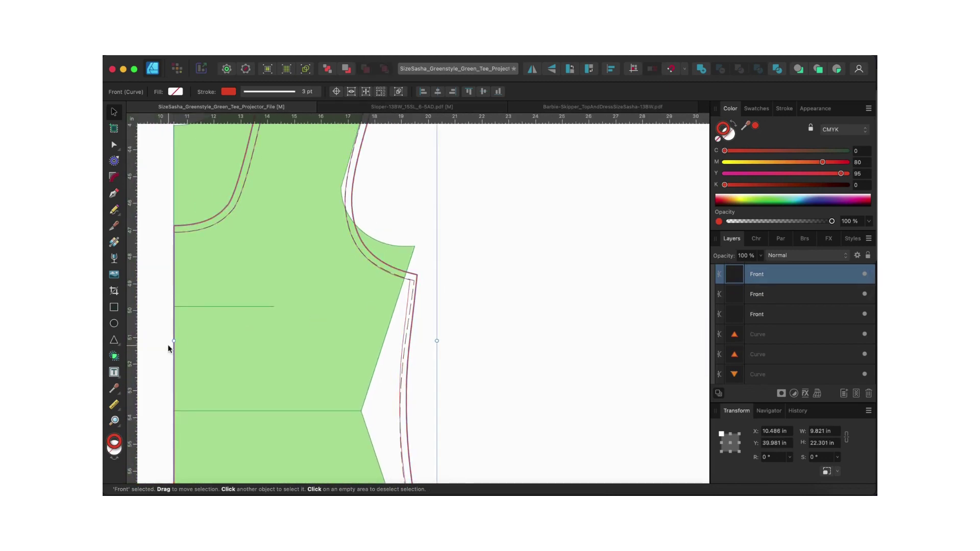
{"action": "left_click", "coordinate": [114, 390]}
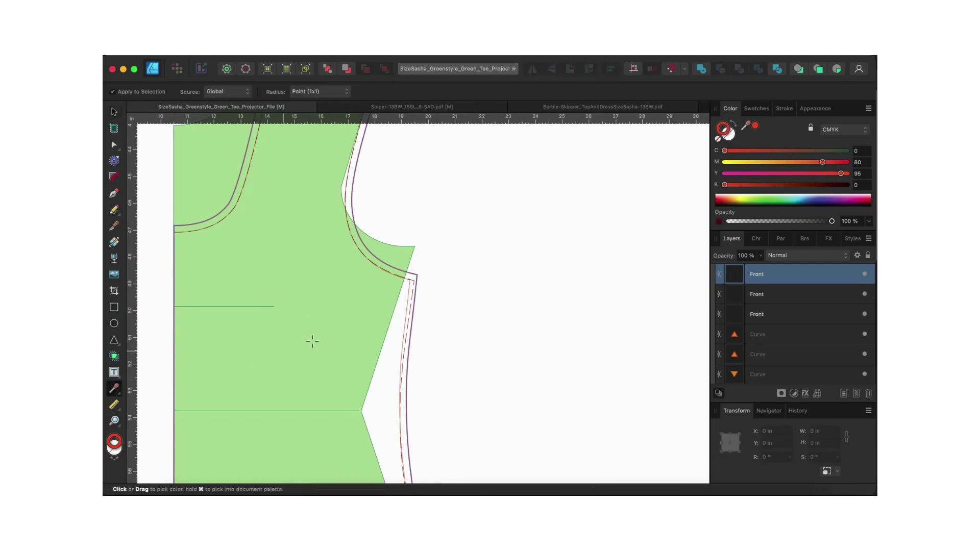
{"action": "left_click_drag", "start_coordinate": [122, 399], "coordinate": [158, 404]}
{"action": "scroll", "coordinate": [433, 278], "scroll_direction": "up", "scroll_amount": 5}
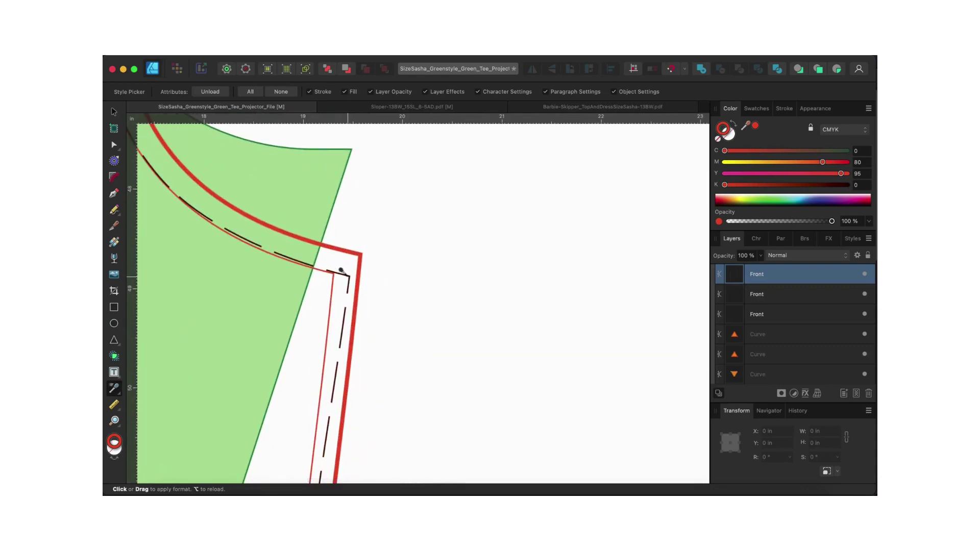
{"action": "key", "text": "alt"}
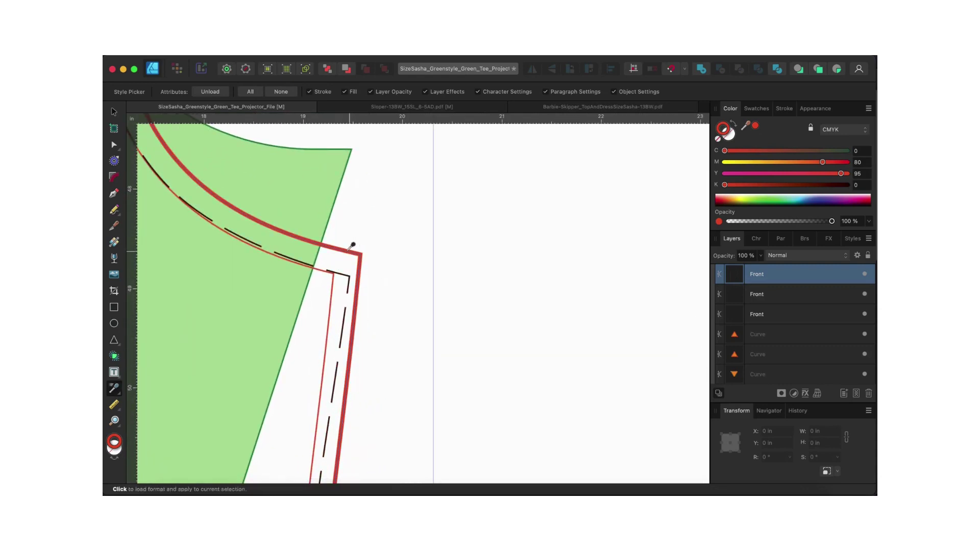
{"action": "left_click", "coordinate": [352, 245]}
{"action": "left_click", "coordinate": [336, 268]}
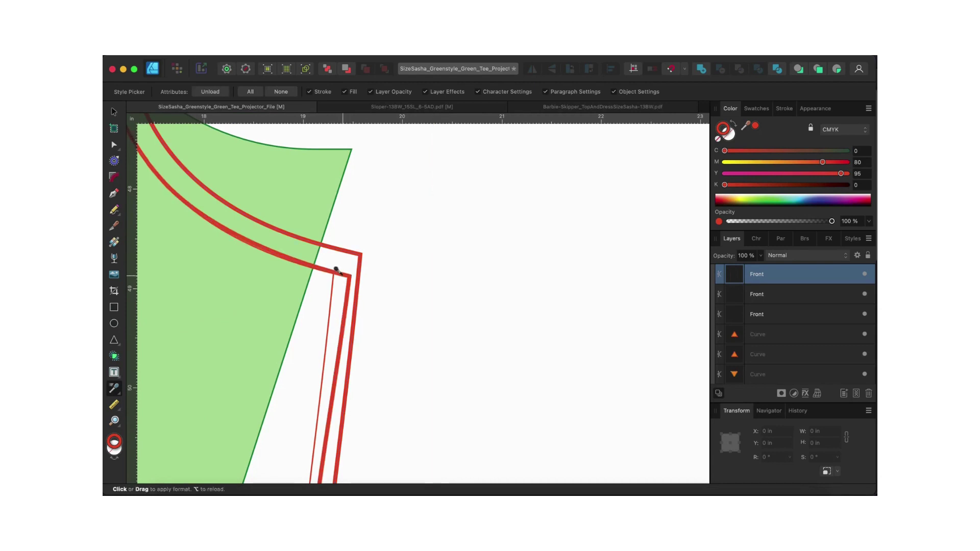
{"action": "left_click", "coordinate": [114, 112]}
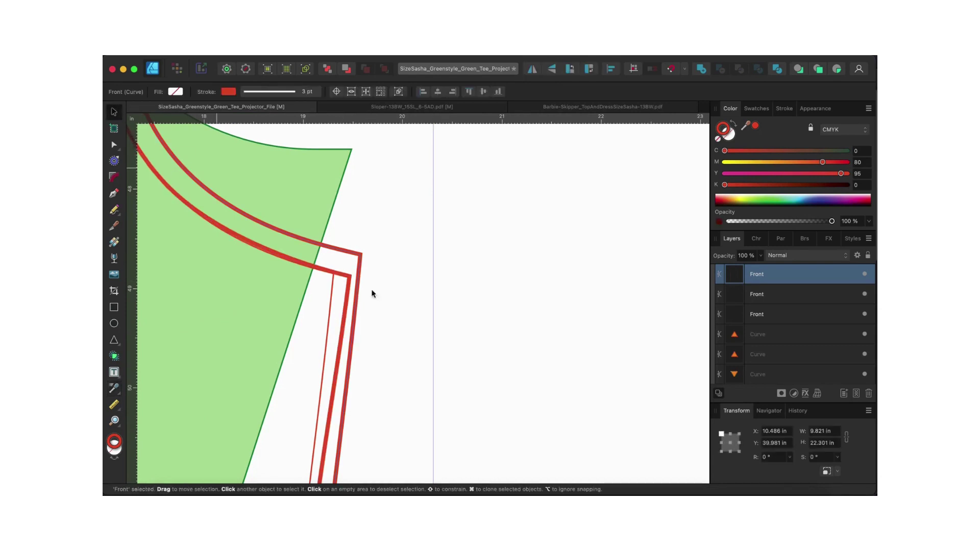
{"action": "key", "text": "Delete"}
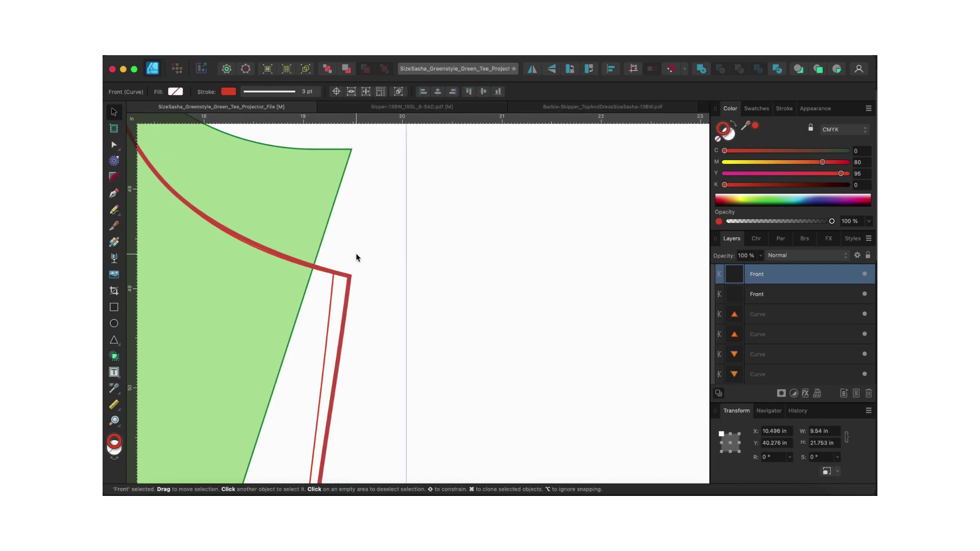
Step: Delete the leftover thin inner Front outline and set the remaining Front curve's stroke width to 1 pt
{"action": "left_click", "coordinate": [330, 294]}
{"action": "key", "text": "Delete"}
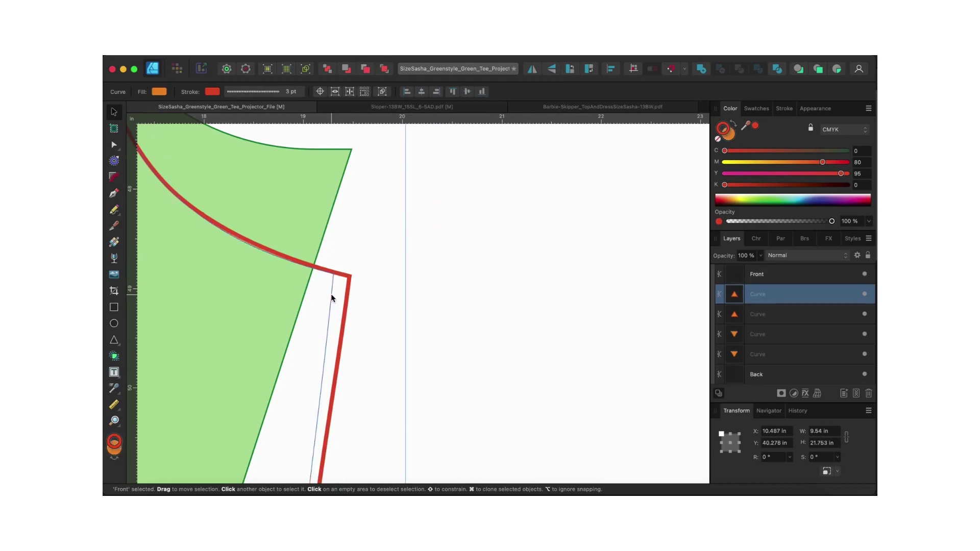
{"action": "left_click", "coordinate": [338, 274]}
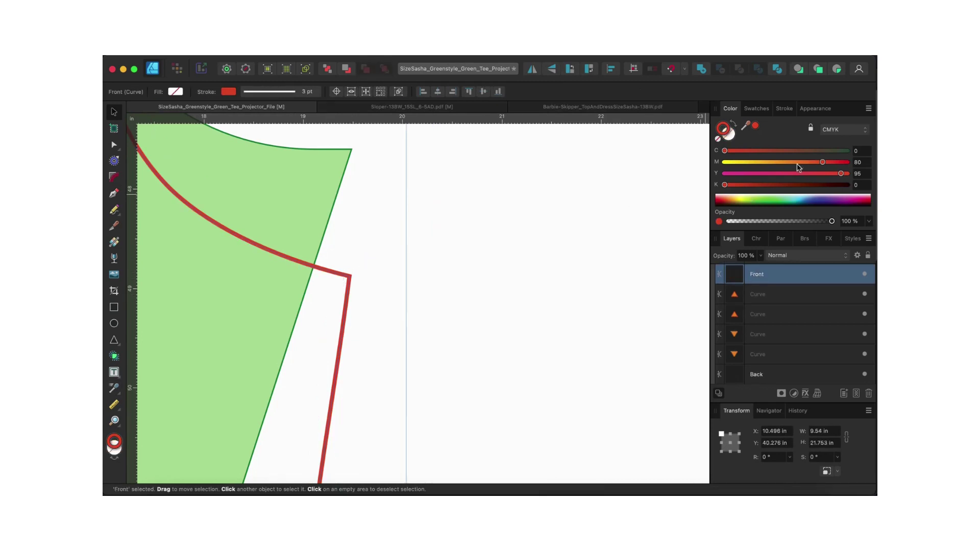
{"action": "left_click", "coordinate": [784, 108]}
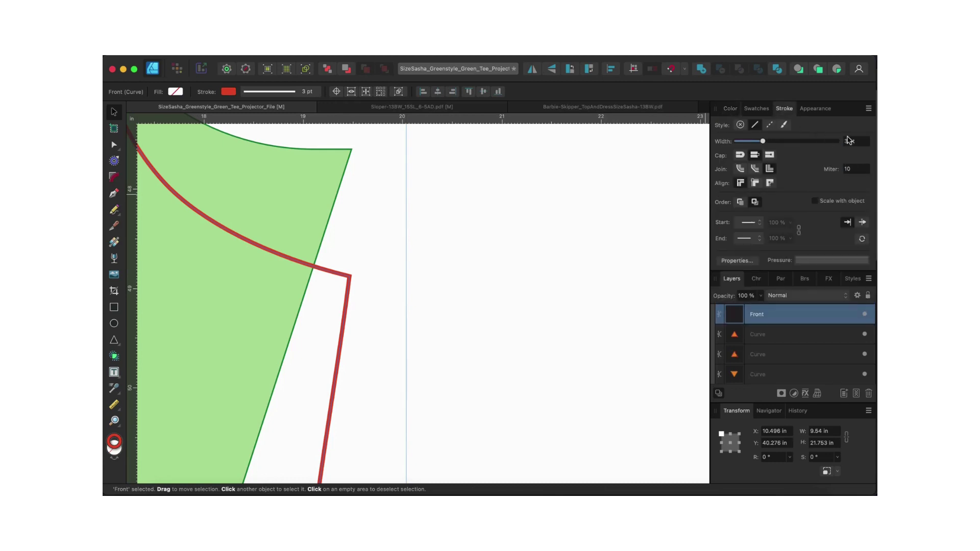
{"action": "left_click", "coordinate": [847, 142]}
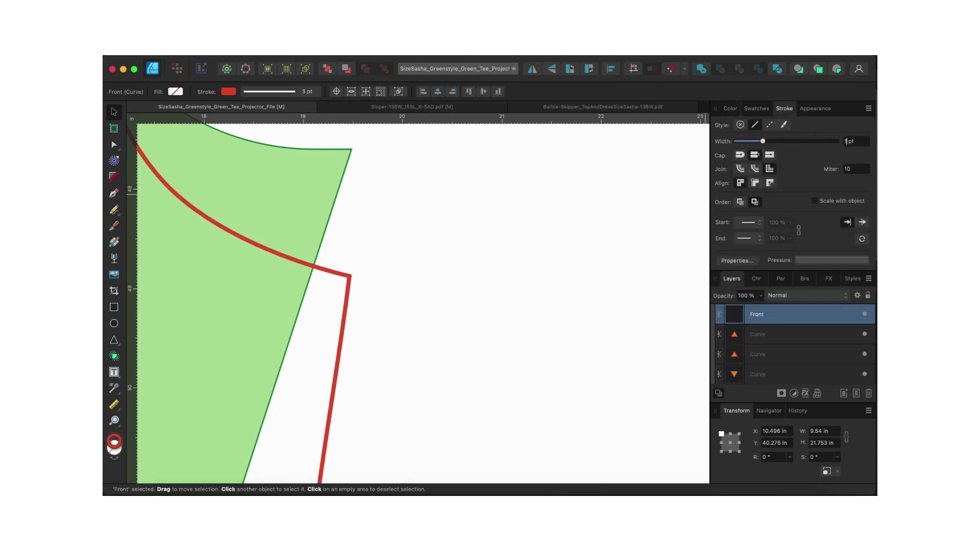
{"action": "type", "text": "1"}
{"action": "key", "text": "Return"}
{"action": "key", "text": "super+0"}
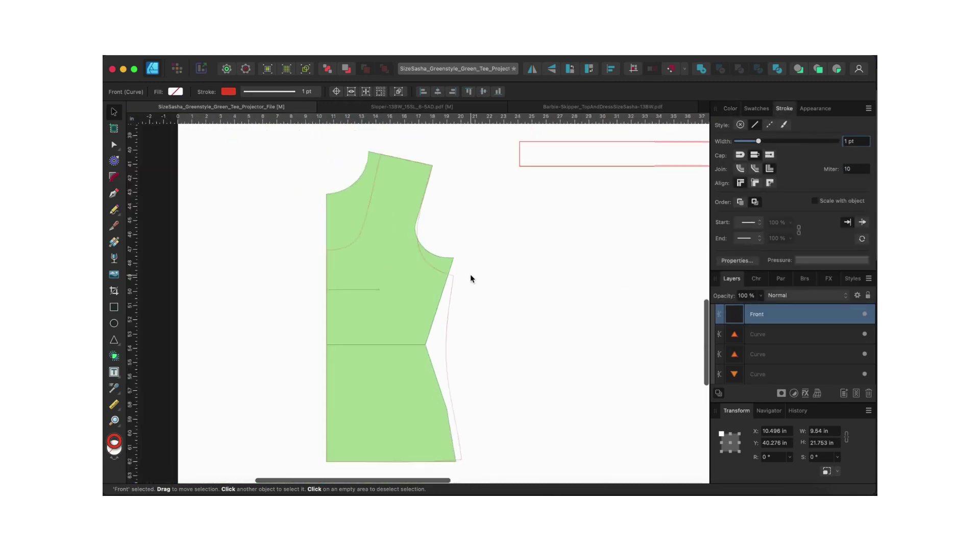
Step: Compare the Front and Back bodice outlines with the green sloper and look over the sleeve piece beside them
{"action": "scroll", "coordinate": [437, 295], "scroll_direction": "up", "scroll_amount": 2}
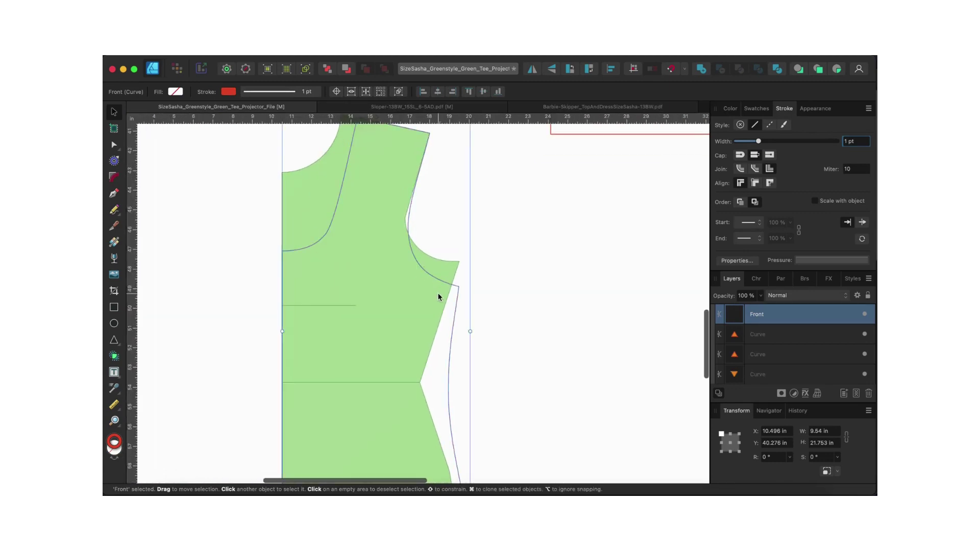
{"action": "scroll", "coordinate": [438, 296], "scroll_direction": "down", "scroll_amount": 2}
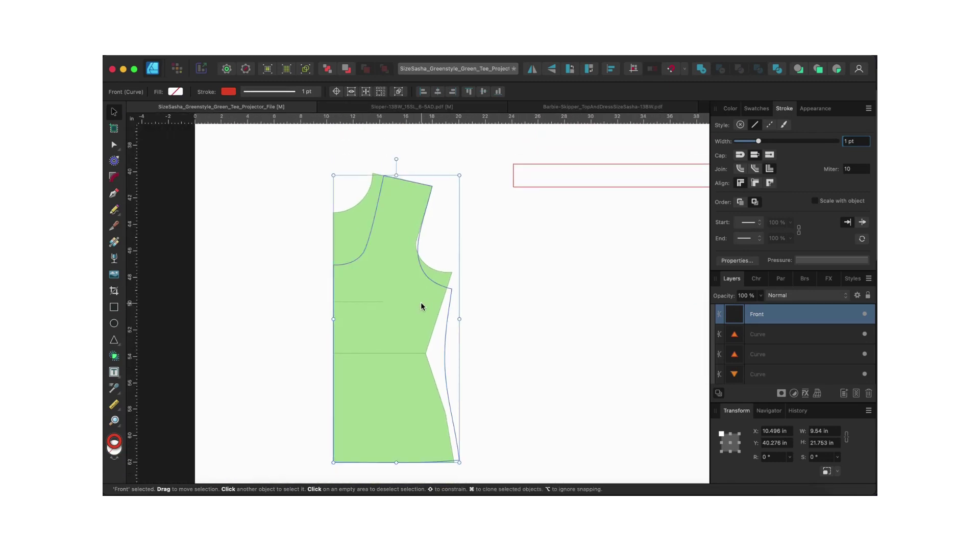
{"action": "scroll", "coordinate": [442, 325], "scroll_direction": "up", "scroll_amount": 2}
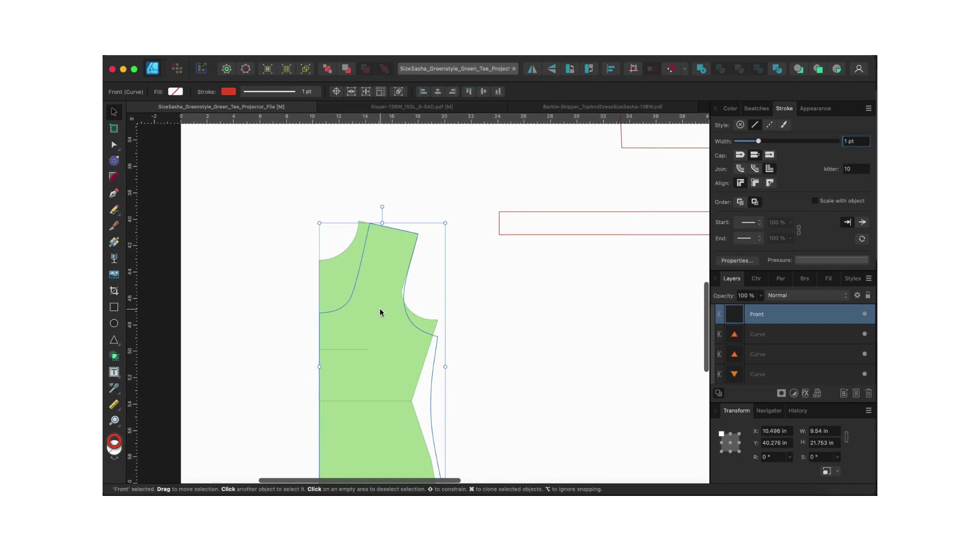
{"action": "scroll", "coordinate": [383, 311], "scroll_direction": "up", "scroll_amount": 5}
{"action": "scroll", "coordinate": [380, 308], "scroll_direction": "down", "scroll_amount": 5}
{"action": "scroll", "coordinate": [380, 308], "scroll_direction": "up", "scroll_amount": 1}
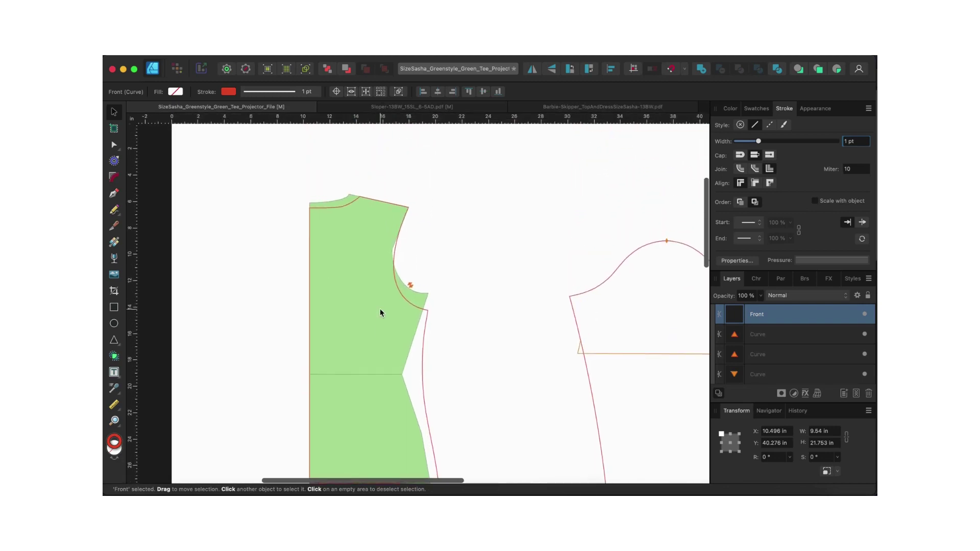
{"action": "left_click", "coordinate": [426, 313]}
{"action": "scroll", "coordinate": [438, 335], "scroll_direction": "down", "scroll_amount": 2}
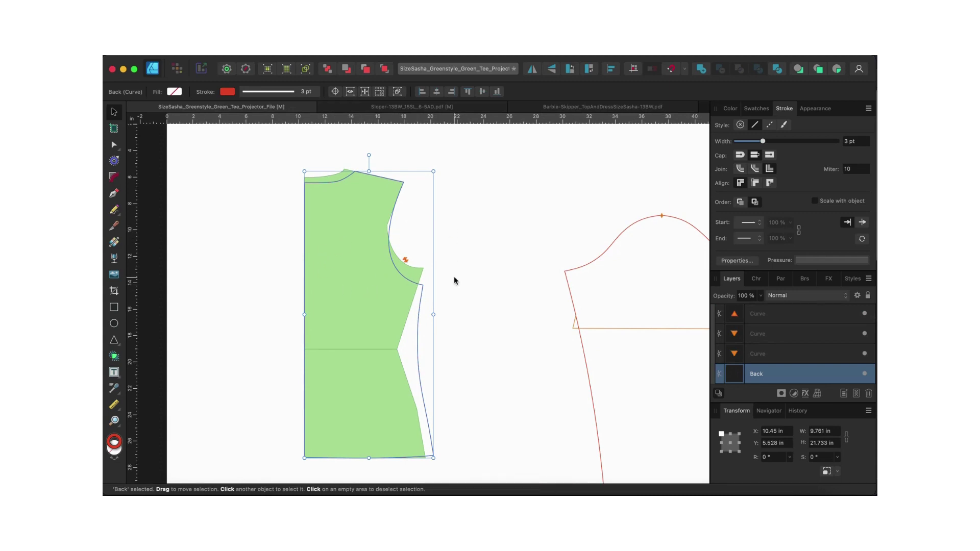
{"action": "scroll", "coordinate": [356, 413], "scroll_direction": "down", "scroll_amount": 4}
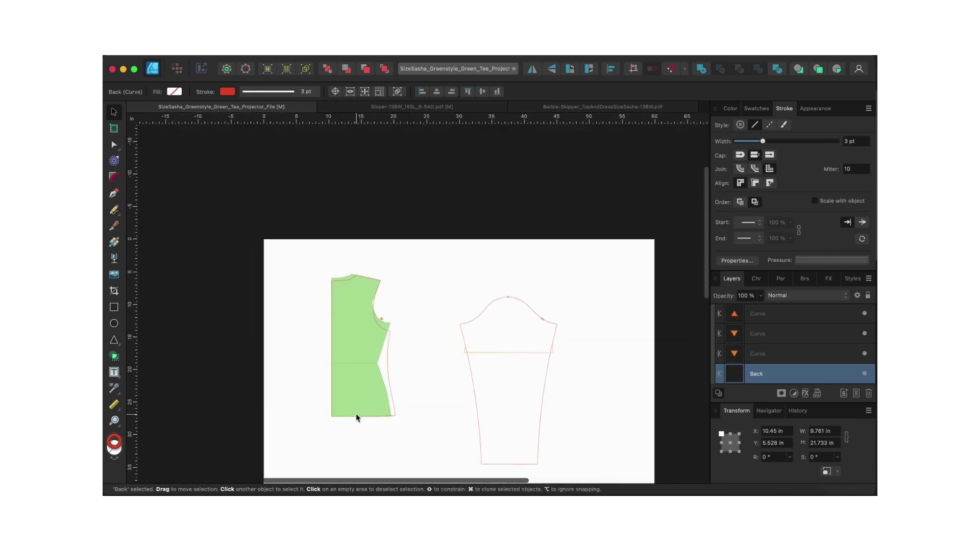
{"action": "scroll", "coordinate": [356, 416], "scroll_direction": "down", "scroll_amount": 5}
{"action": "scroll", "coordinate": [356, 413], "scroll_direction": "up", "scroll_amount": 5}
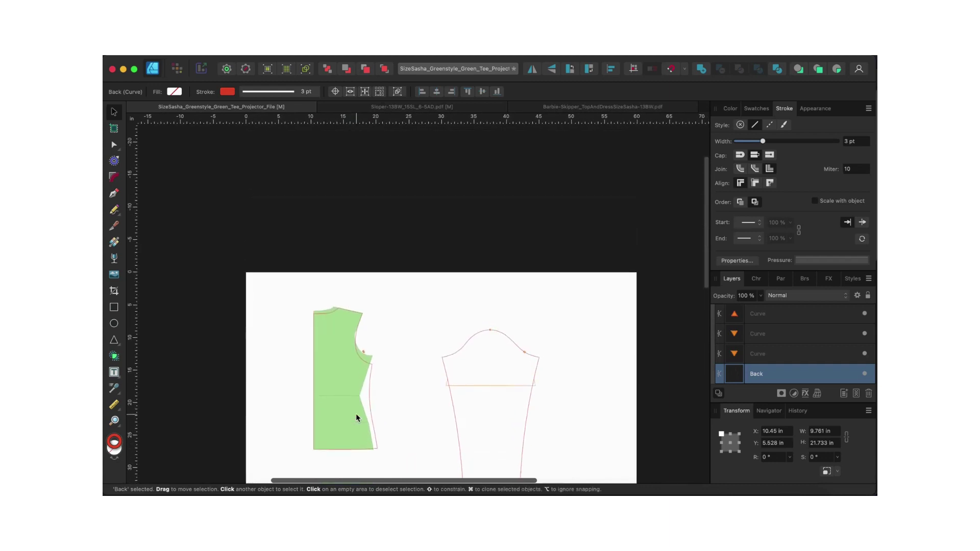
{"action": "scroll", "coordinate": [381, 375], "scroll_direction": "down", "scroll_amount": 2}
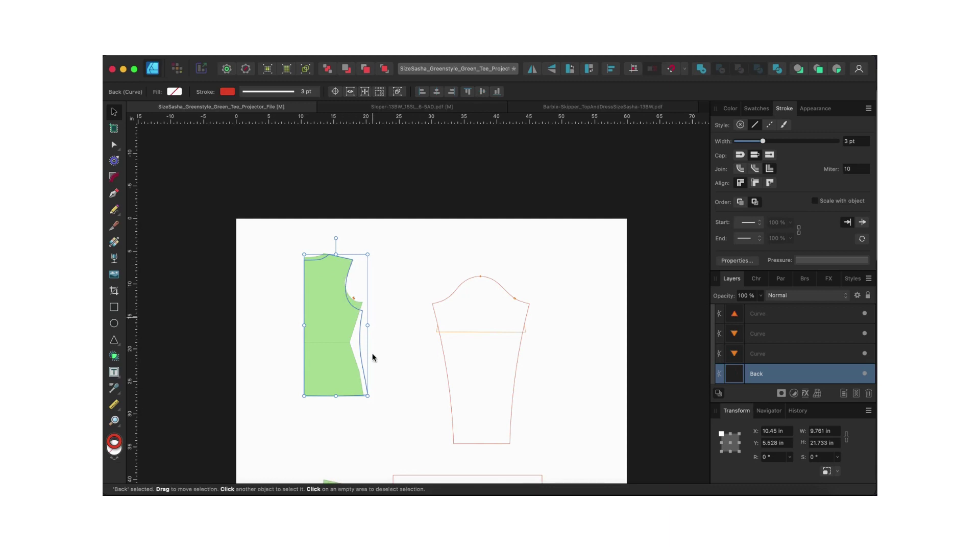
{"action": "scroll", "coordinate": [372, 357], "scroll_direction": "down", "scroll_amount": 1}
{"action": "scroll", "coordinate": [373, 357], "scroll_direction": "down", "scroll_amount": 4}
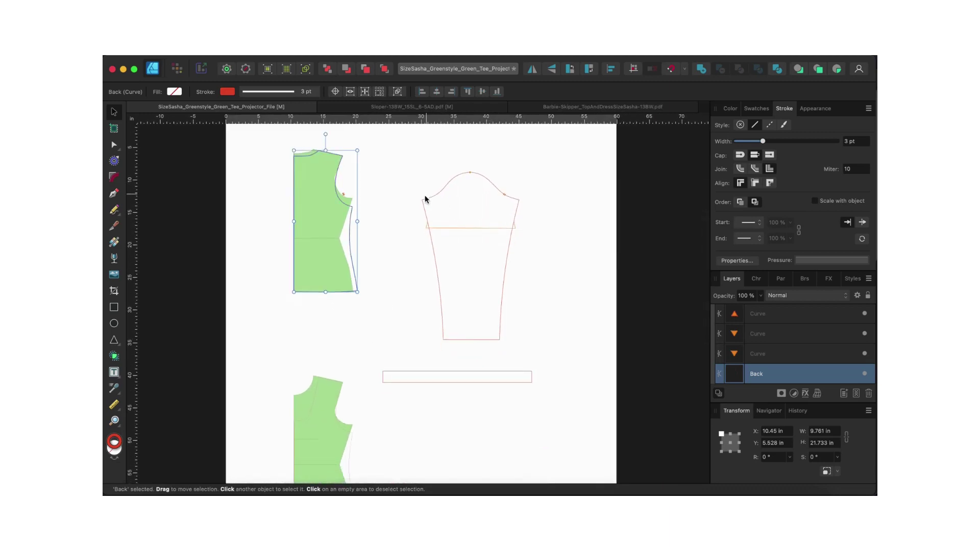
Step: Join the sleeve cap curve and the sleeve's side-and-hem curve into a single outline
{"action": "left_click", "coordinate": [442, 191]}
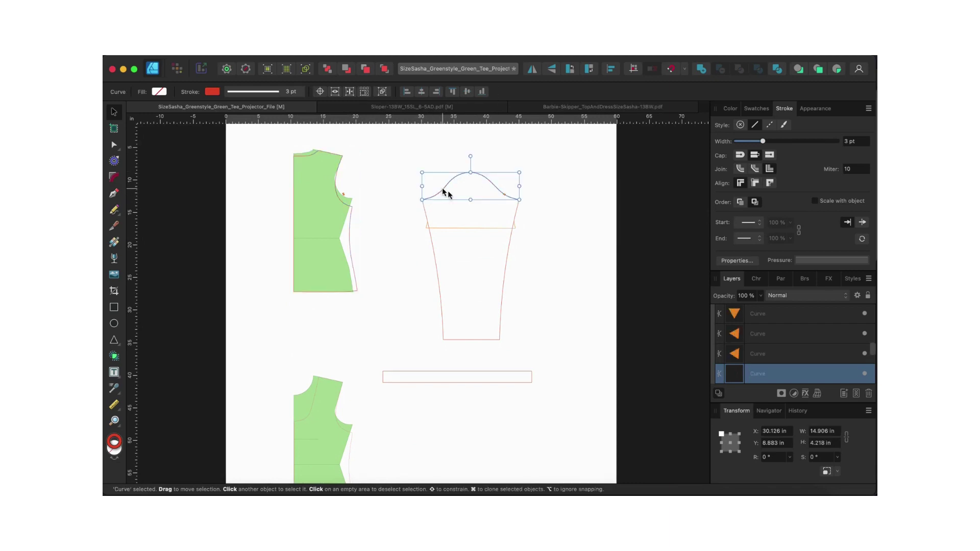
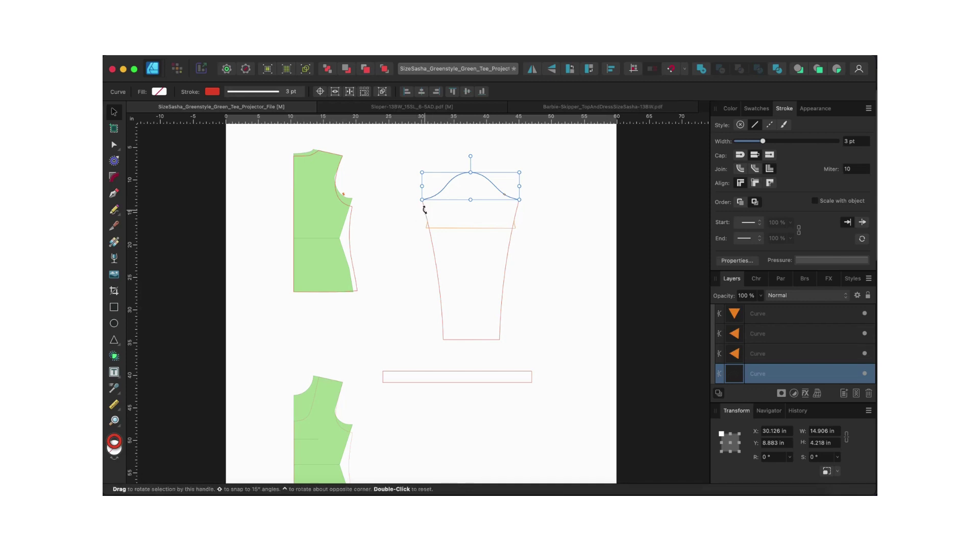
{"action": "scroll", "coordinate": [424, 243], "scroll_direction": "up", "scroll_amount": 2}
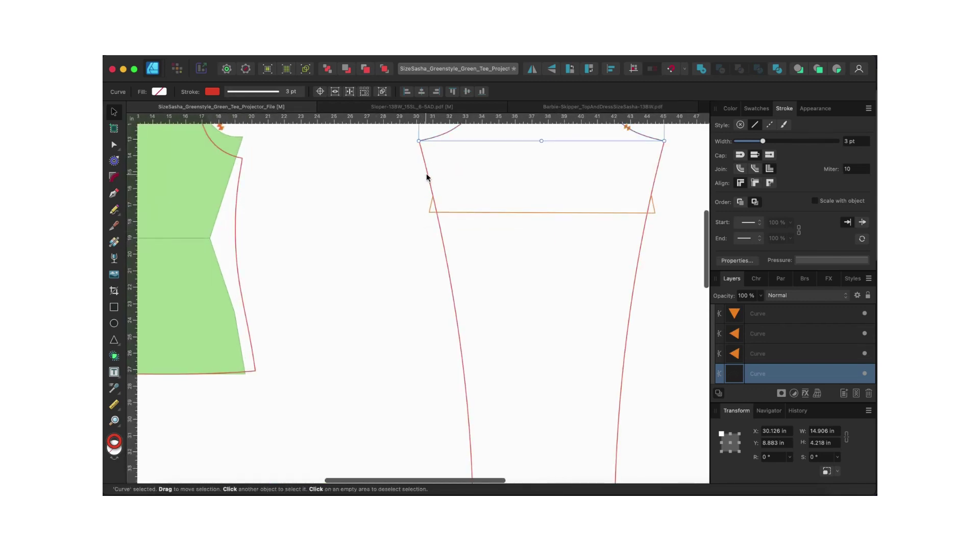
{"action": "left_click", "coordinate": [428, 178], "text": "shift"}
{"action": "scroll", "coordinate": [428, 177], "scroll_direction": "down", "scroll_amount": 3}
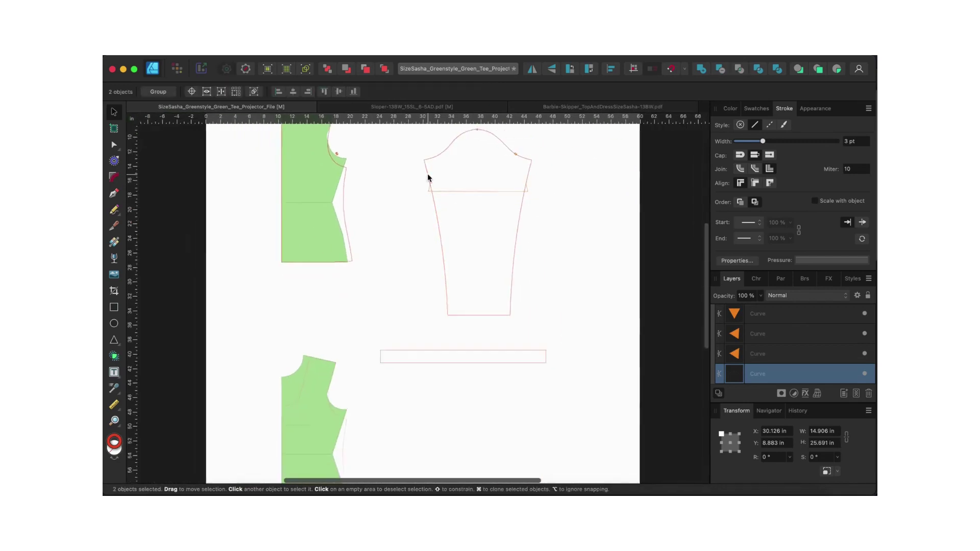
{"action": "left_click", "coordinate": [113, 146]}
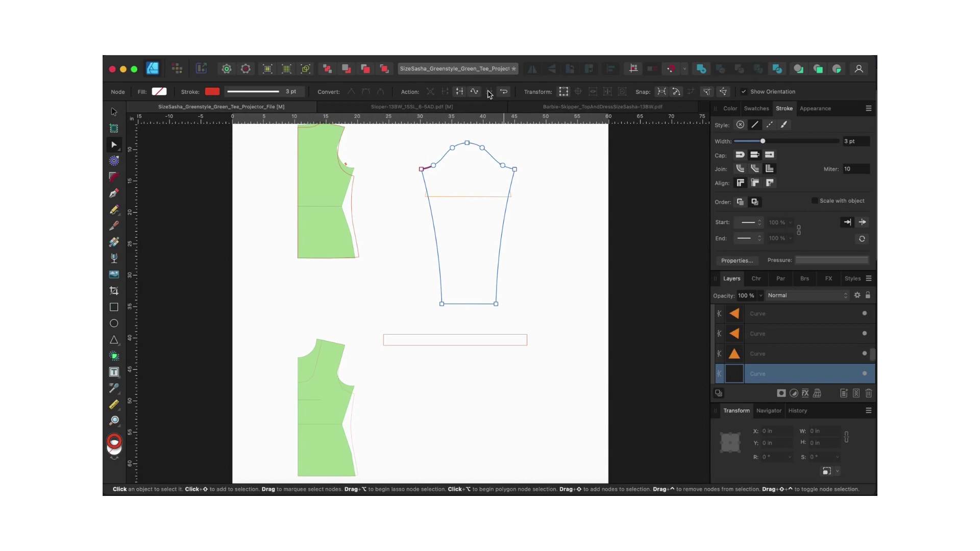
{"action": "left_click", "coordinate": [421, 169]}
Step: Apply a contour with a radius of -0.375 in to the joined sleeve outline and bake its appearance
{"action": "left_click", "coordinate": [114, 161]}
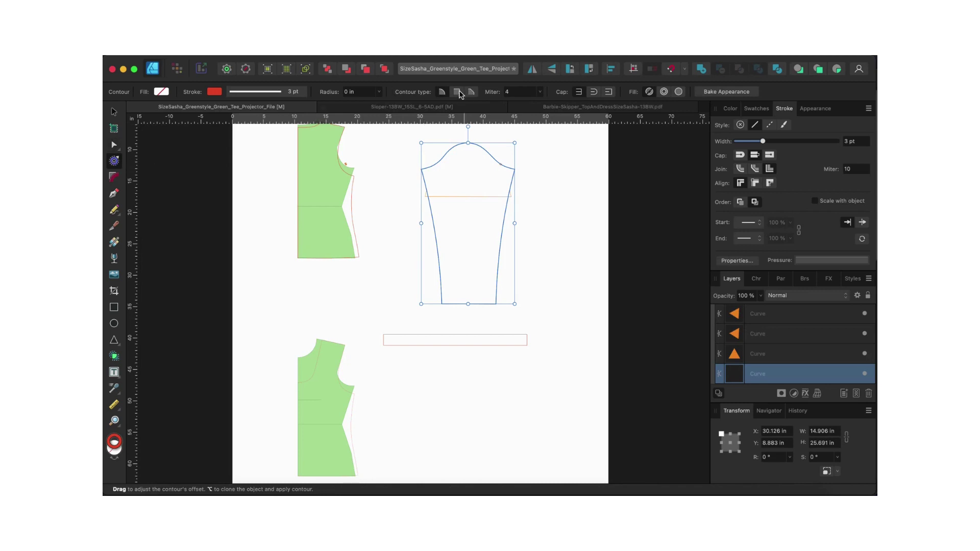
{"action": "left_click", "coordinate": [343, 92]}
{"action": "key", "text": "BackSpace"}
{"action": "type", "text": "-.375"}
{"action": "key", "text": "Return"}
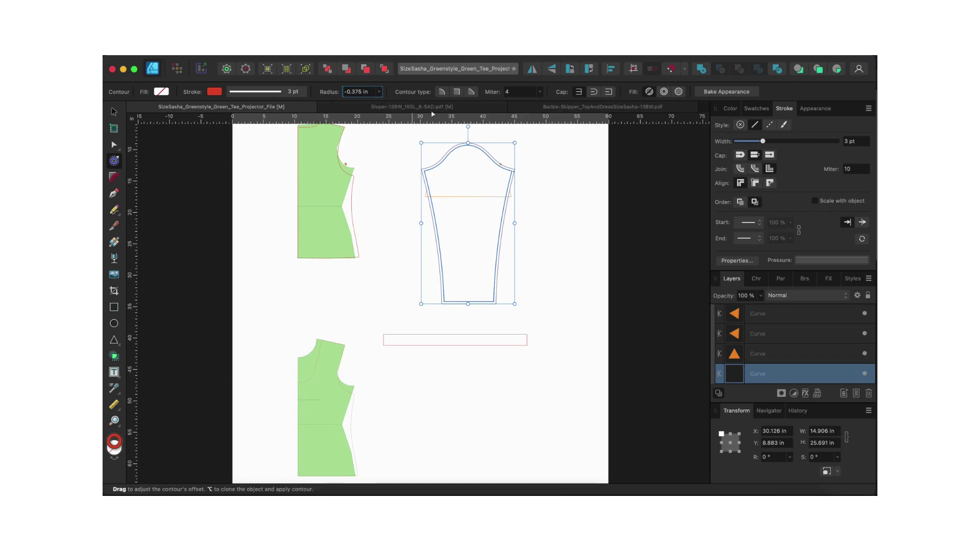
{"action": "left_click", "coordinate": [726, 92]}
Step: Delete the outer sleeve outline, keeping the inset contour and the orange markings
{"action": "key", "text": "a"}
{"action": "scroll", "coordinate": [501, 187], "scroll_direction": "up", "scroll_amount": 3}
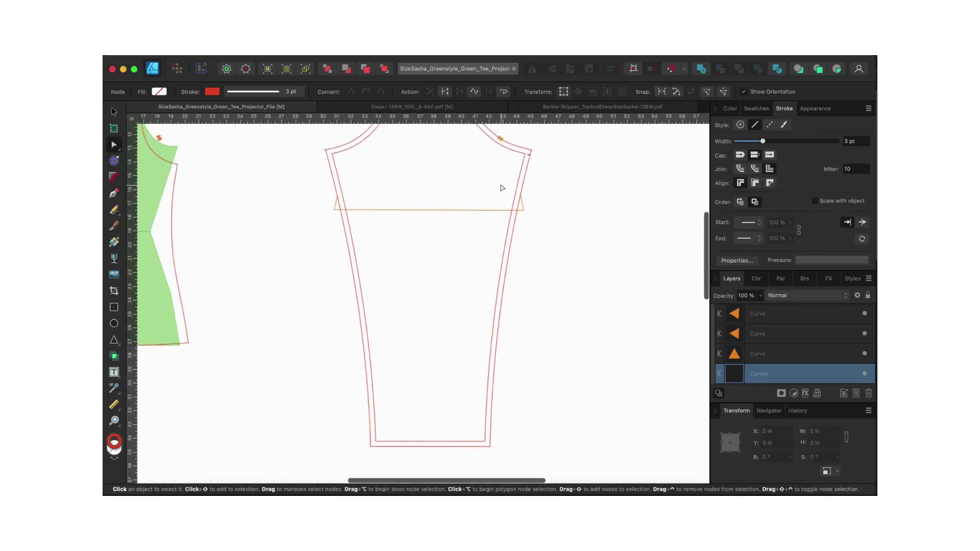
{"action": "scroll", "coordinate": [501, 188], "scroll_direction": "up", "scroll_amount": 5}
{"action": "scroll", "coordinate": [502, 188], "scroll_direction": "up", "scroll_amount": 3}
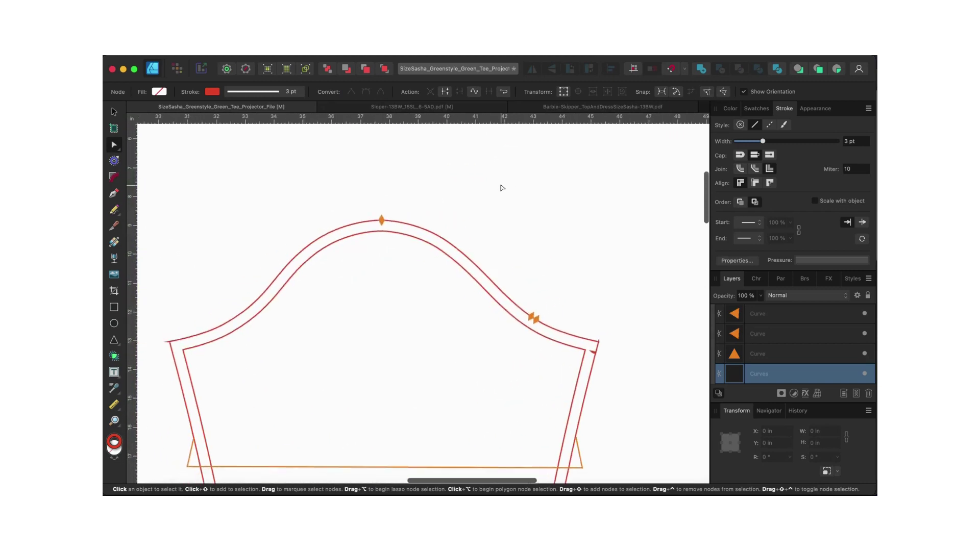
{"action": "scroll", "coordinate": [502, 187], "scroll_direction": "down", "scroll_amount": 3}
{"action": "scroll", "coordinate": [501, 188], "scroll_direction": "left", "scroll_amount": 3}
{"action": "left_click", "coordinate": [481, 195]}
{"action": "left_click", "coordinate": [472, 188]}
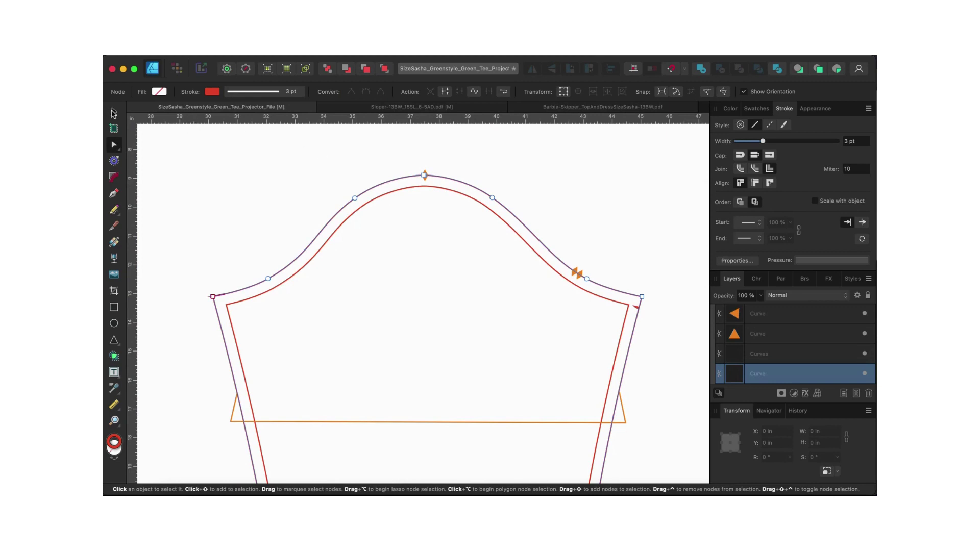
{"action": "key", "text": "v"}
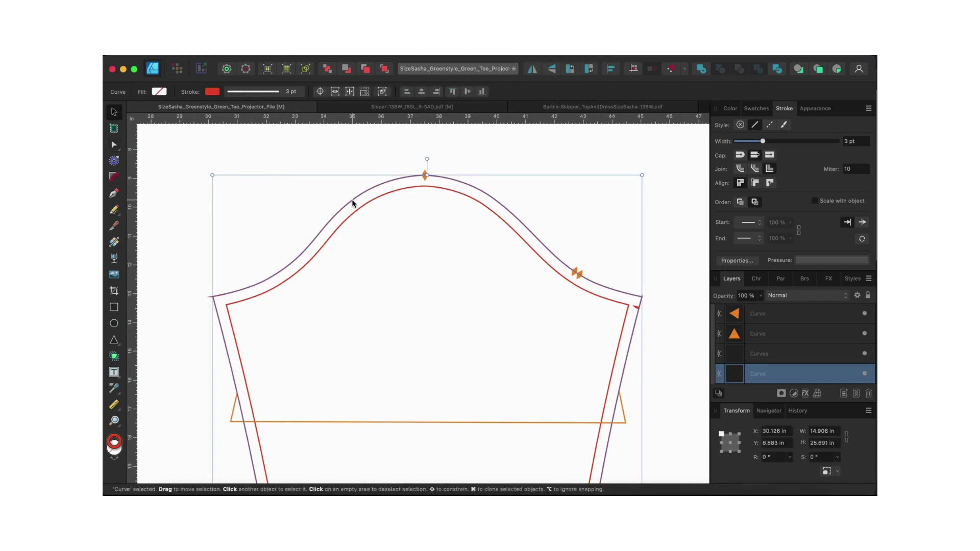
{"action": "key", "text": "Delete"}
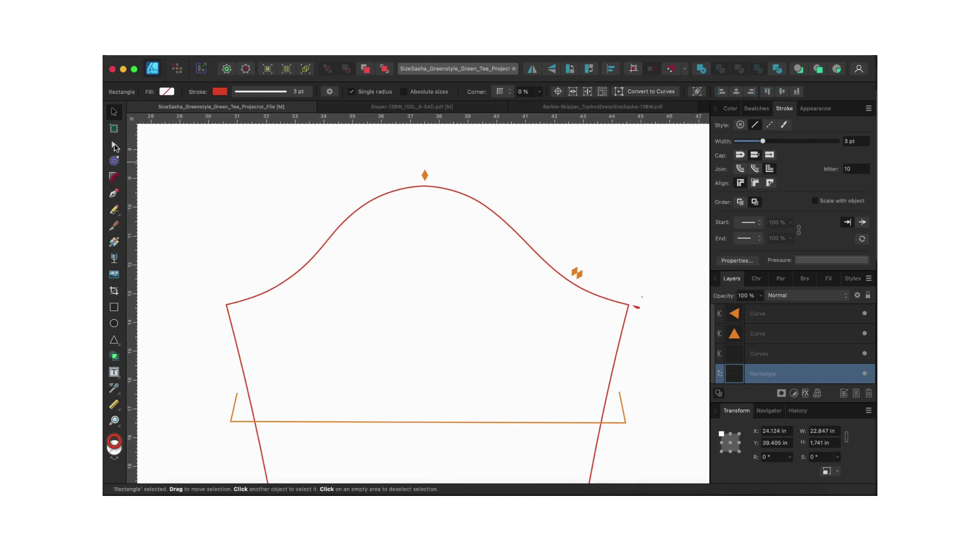
Step: Break the inset sleeve outline at its left and right underarm corner nodes
{"action": "left_click", "coordinate": [114, 145]}
{"action": "left_click", "coordinate": [293, 278]}
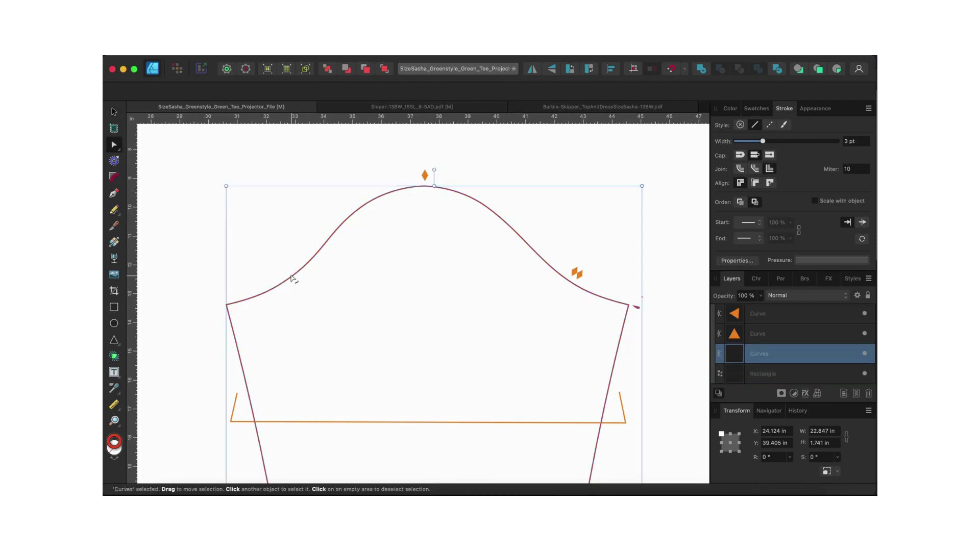
{"action": "right_click", "coordinate": [227, 306]}
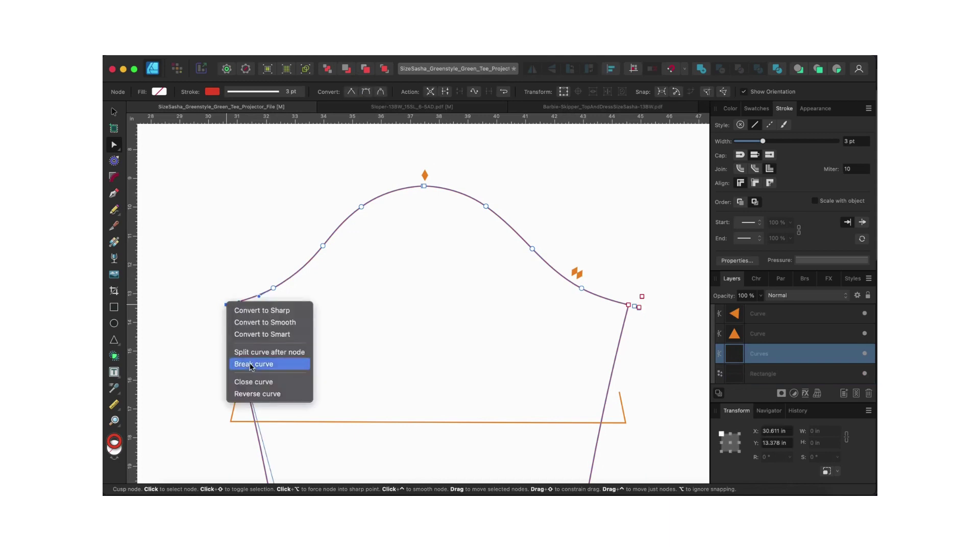
{"action": "left_click", "coordinate": [256, 364]}
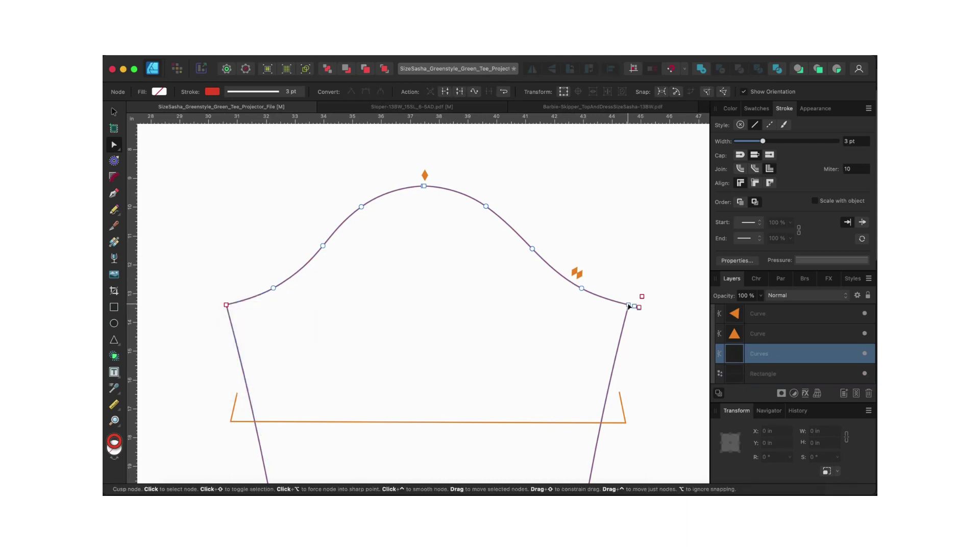
{"action": "right_click", "coordinate": [628, 306]}
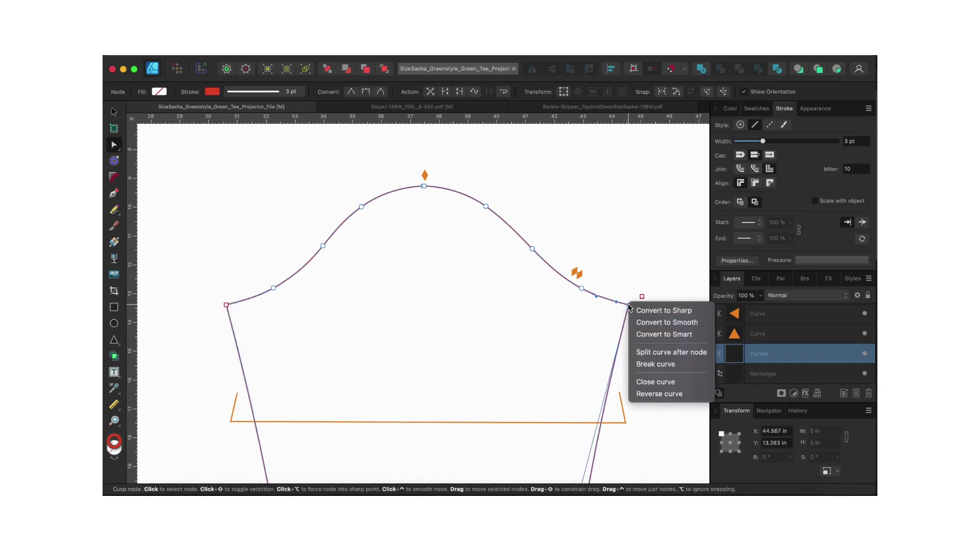
{"action": "left_click", "coordinate": [644, 364]}
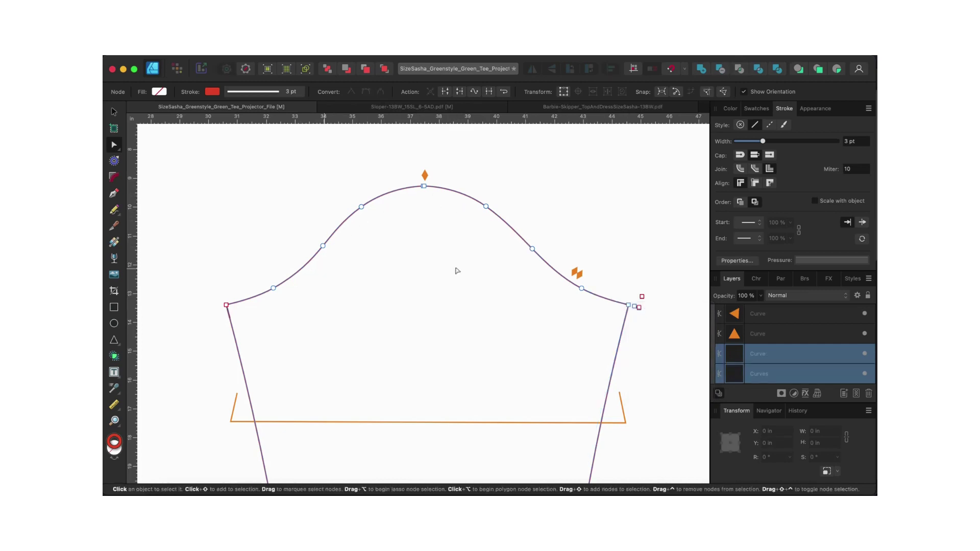
Step: Delete the stray curve fragments beside the inset sleeve outline's right underarm corner
{"action": "scroll", "coordinate": [667, 307], "scroll_direction": "up", "scroll_amount": 5}
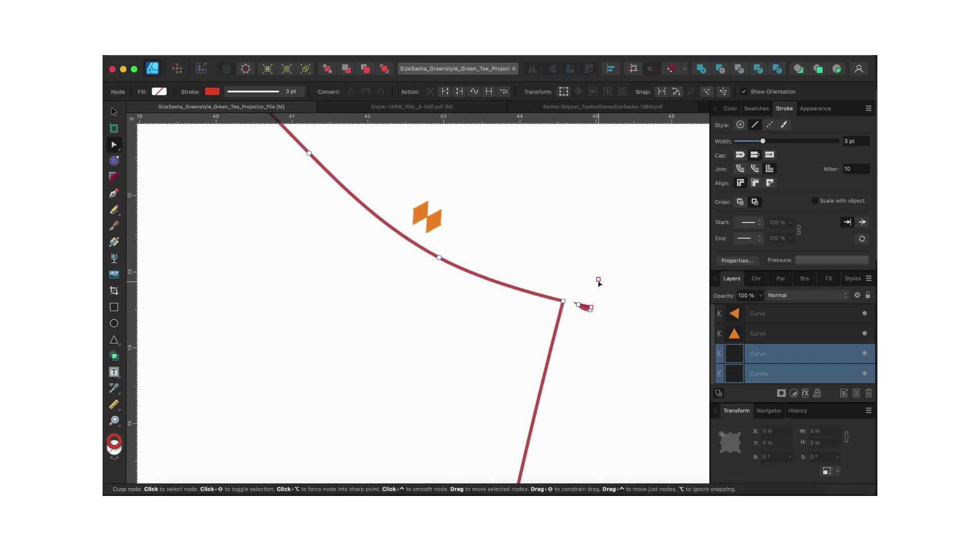
{"action": "left_click", "coordinate": [590, 310]}
{"action": "key", "text": "Delete"}
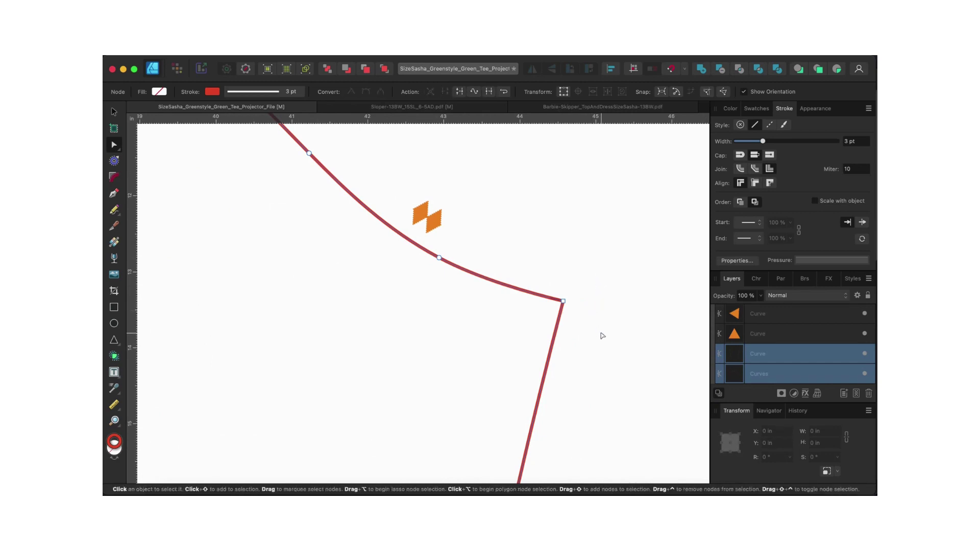
{"action": "scroll", "coordinate": [602, 335], "scroll_direction": "down", "scroll_amount": 10}
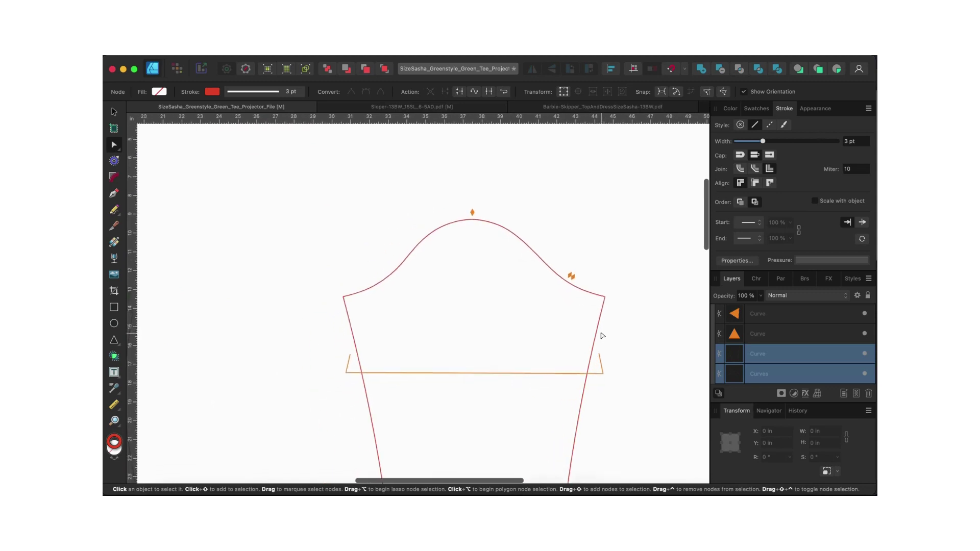
{"action": "left_click", "coordinate": [603, 335]}
{"action": "scroll", "coordinate": [490, 231], "scroll_direction": "up", "scroll_amount": 8}
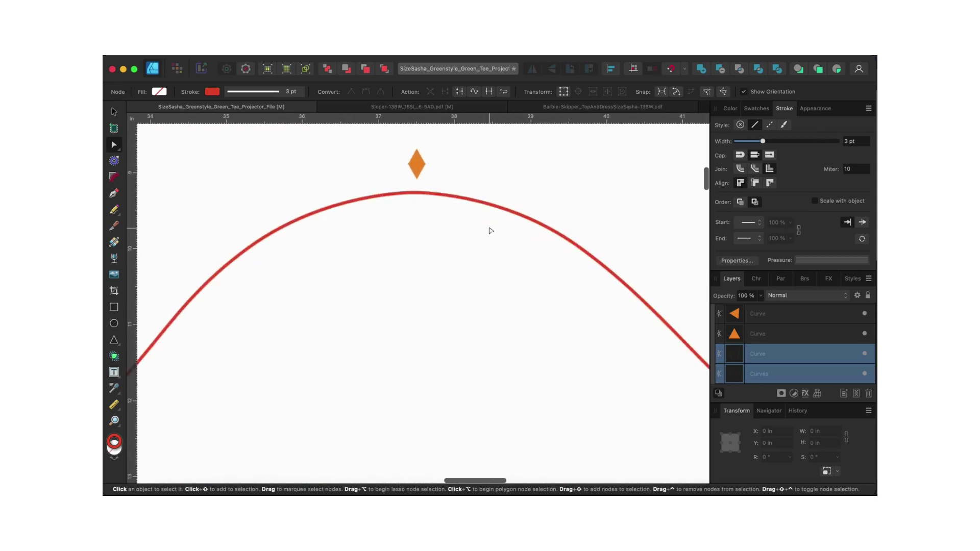
Step: Nudge the sleeve cap's right-hand crown node to X 37.498 in, directly below the orange diamond's tip
{"action": "scroll", "coordinate": [448, 234], "scroll_direction": "up", "scroll_amount": 6}
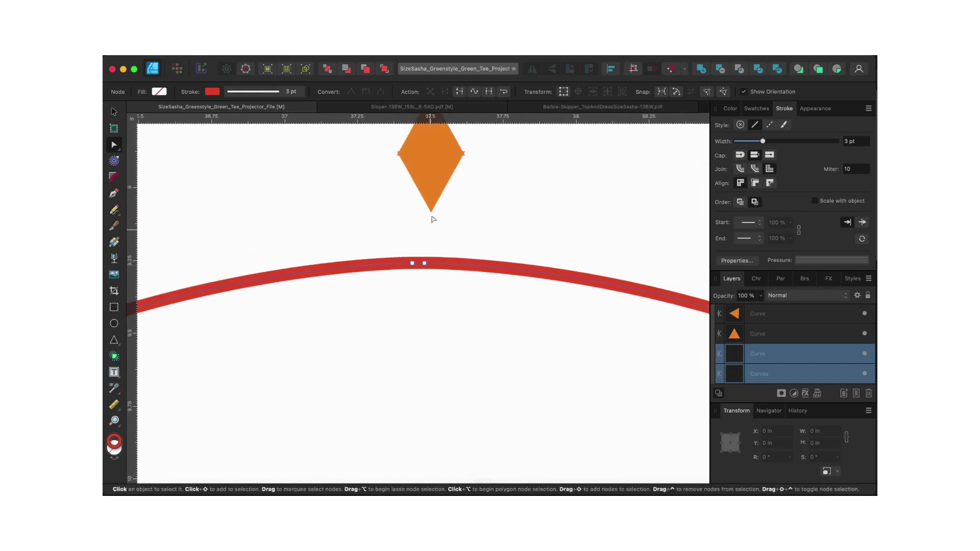
{"action": "left_click", "coordinate": [424, 264]}
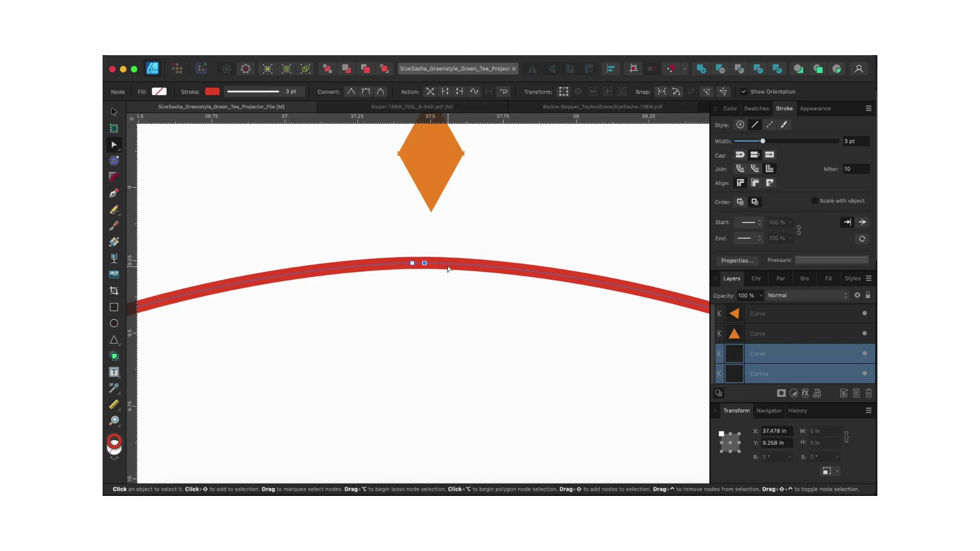
{"action": "key", "text": "Right"}
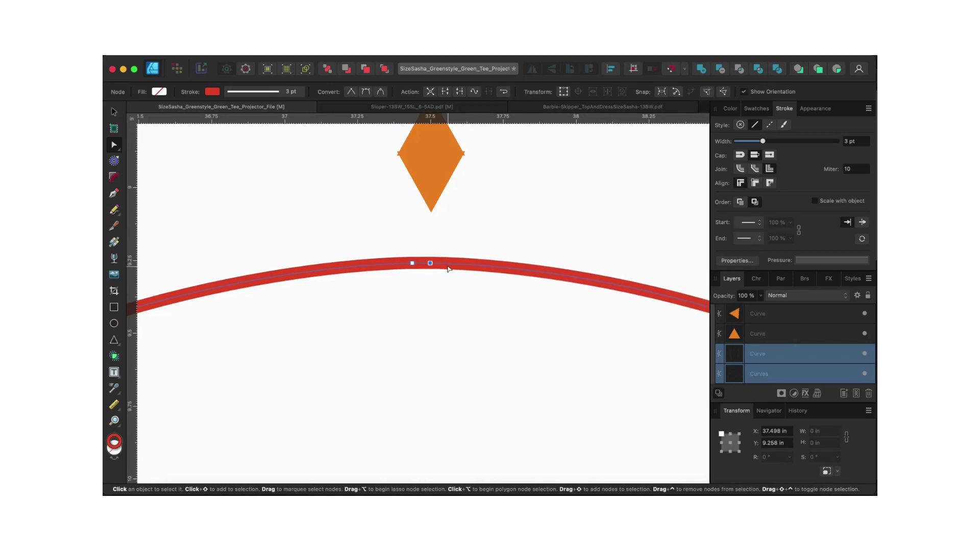
Step: Break the sleeve cap curve at the crown node aligned with the orange diamond
{"action": "scroll", "coordinate": [447, 269], "scroll_direction": "down", "scroll_amount": 2}
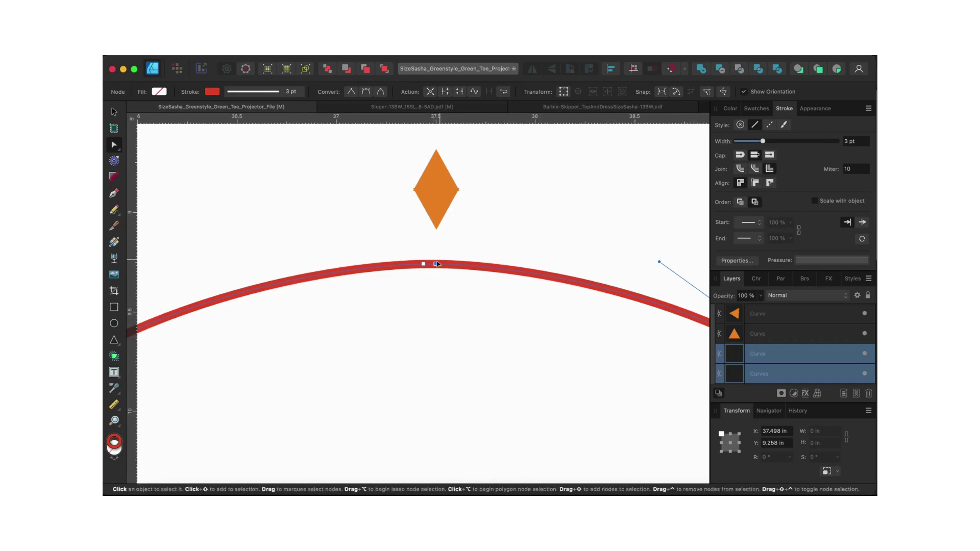
{"action": "right_click", "coordinate": [436, 264]}
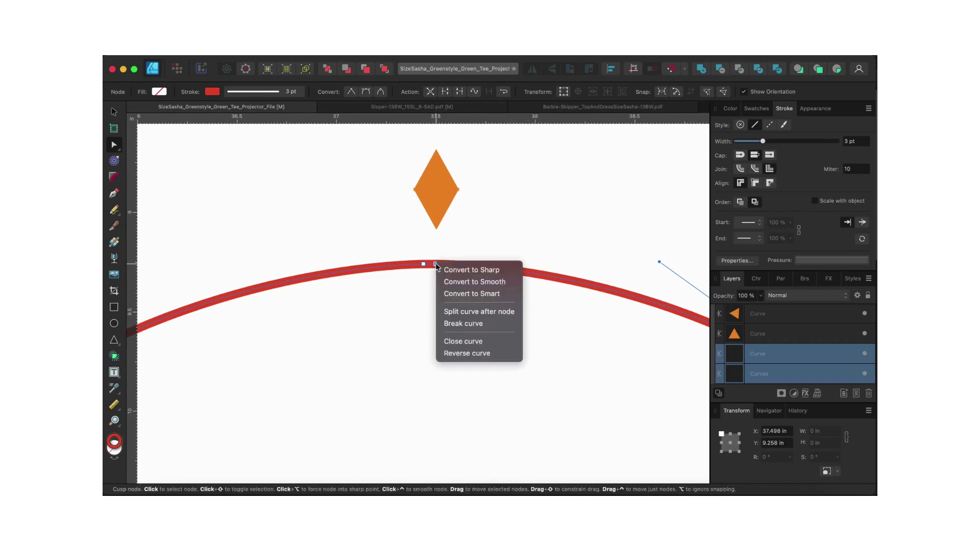
{"action": "left_click", "coordinate": [456, 325]}
{"action": "scroll", "coordinate": [454, 313], "scroll_direction": "down", "scroll_amount": 6}
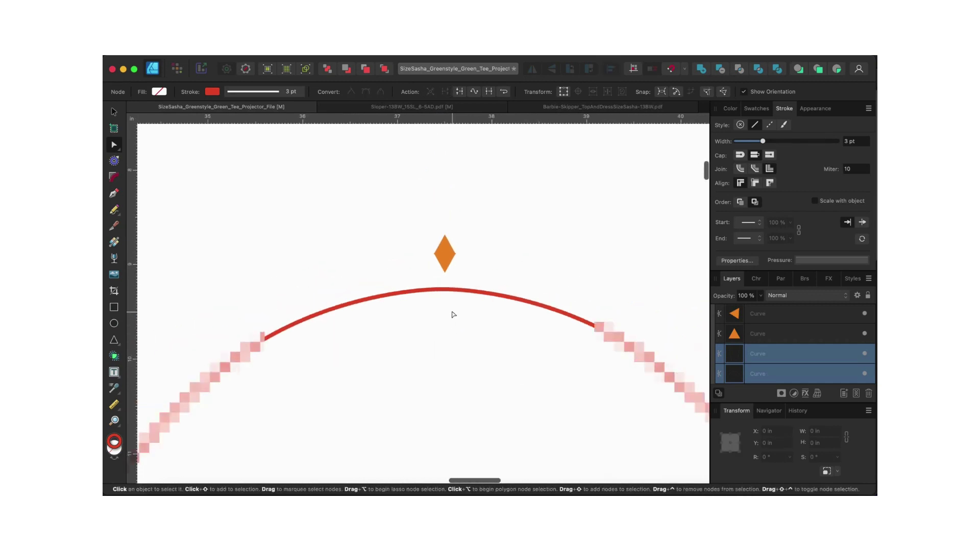
{"action": "scroll", "coordinate": [453, 313], "scroll_direction": "down", "scroll_amount": 8}
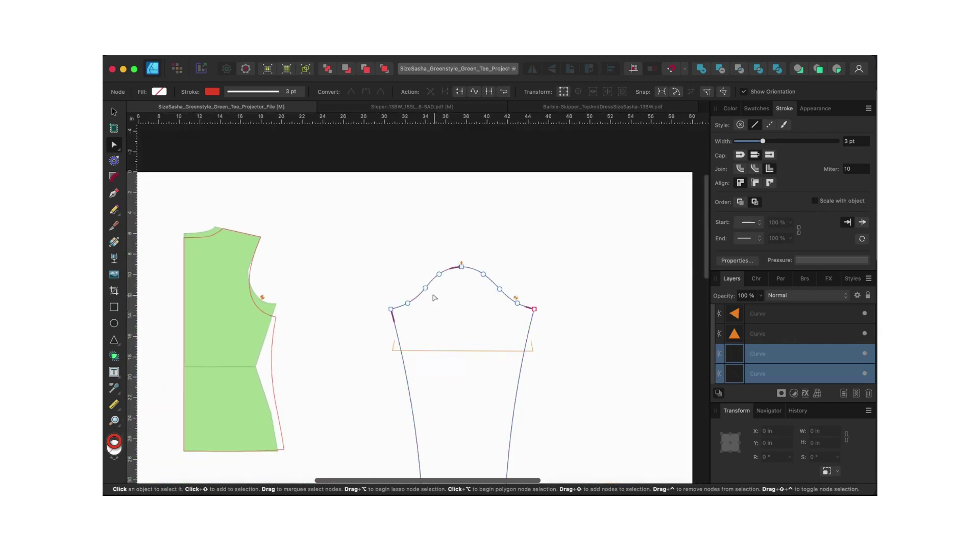
Step: Measure the length of the sleeve cap's left half, from the underarm corner to the crown
{"action": "left_click", "coordinate": [114, 111]}
{"action": "left_click", "coordinate": [348, 235]}
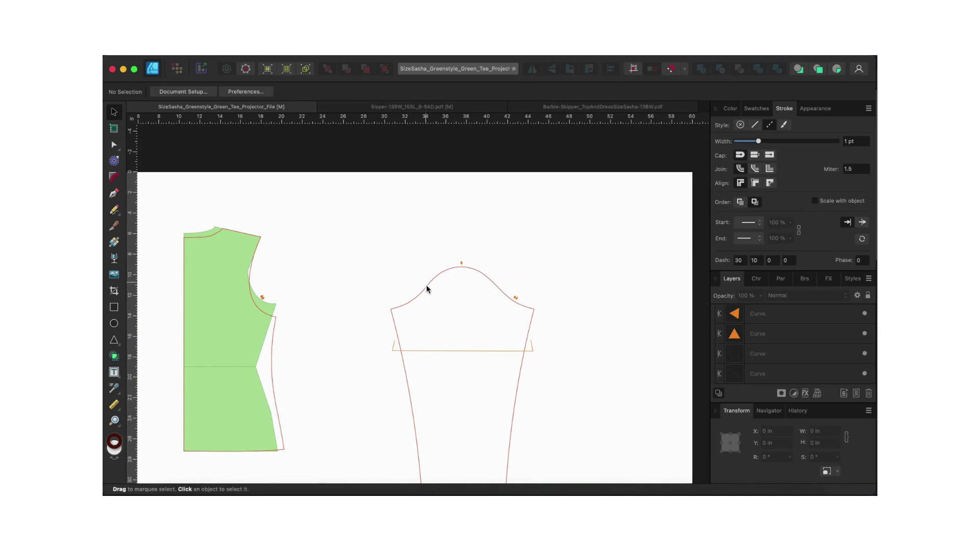
{"action": "left_click", "coordinate": [427, 286]}
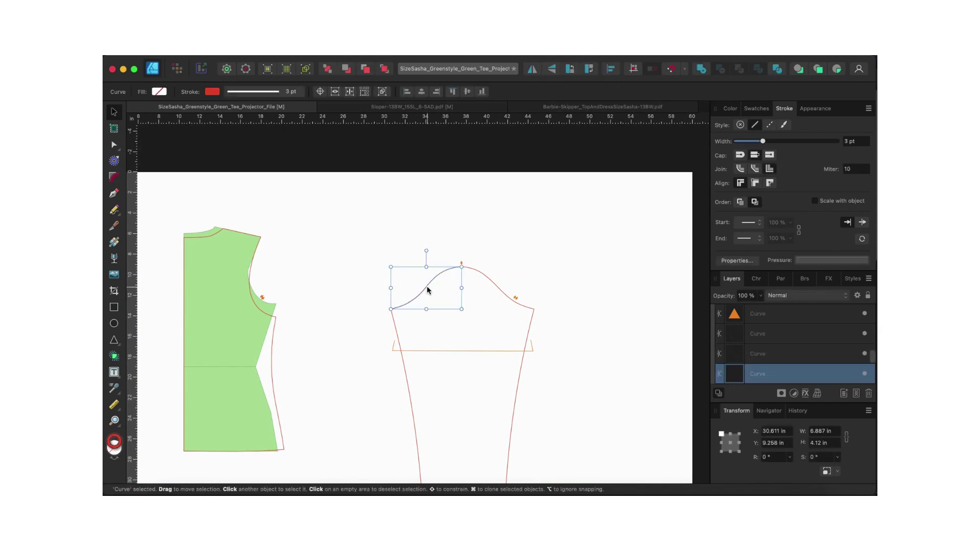
{"action": "left_click", "coordinate": [122, 408]}
{"action": "left_click", "coordinate": [153, 415]}
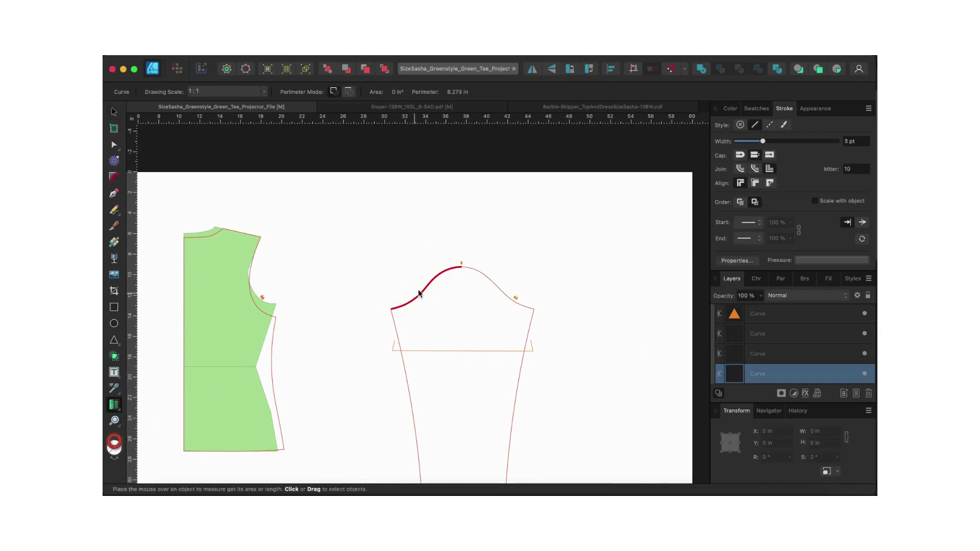
{"action": "mouse_move", "coordinate": [426, 292]}
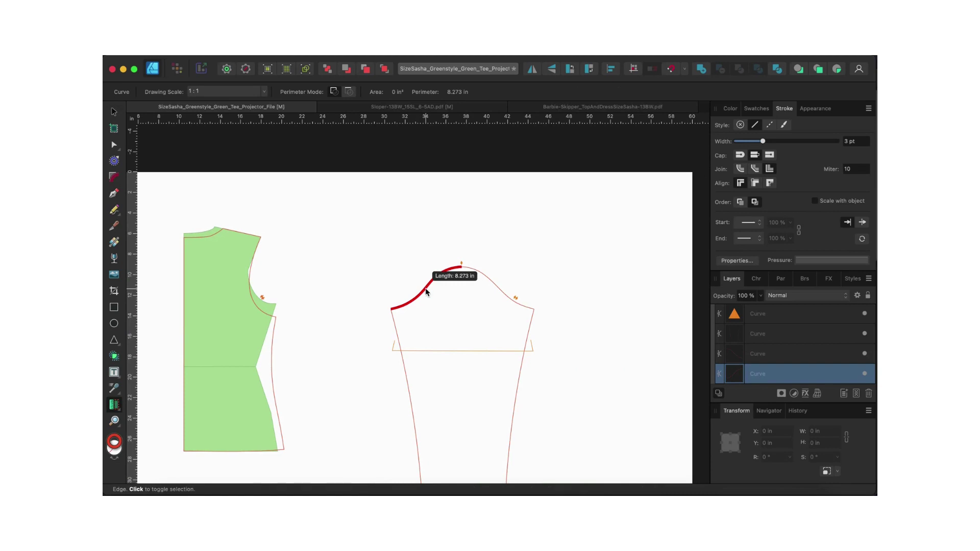
Step: Break the Front bodice outline at its outer shoulder node
{"action": "scroll", "coordinate": [360, 306], "scroll_direction": "down", "scroll_amount": 8}
{"action": "scroll", "coordinate": [360, 306], "scroll_direction": "left", "scroll_amount": 2}
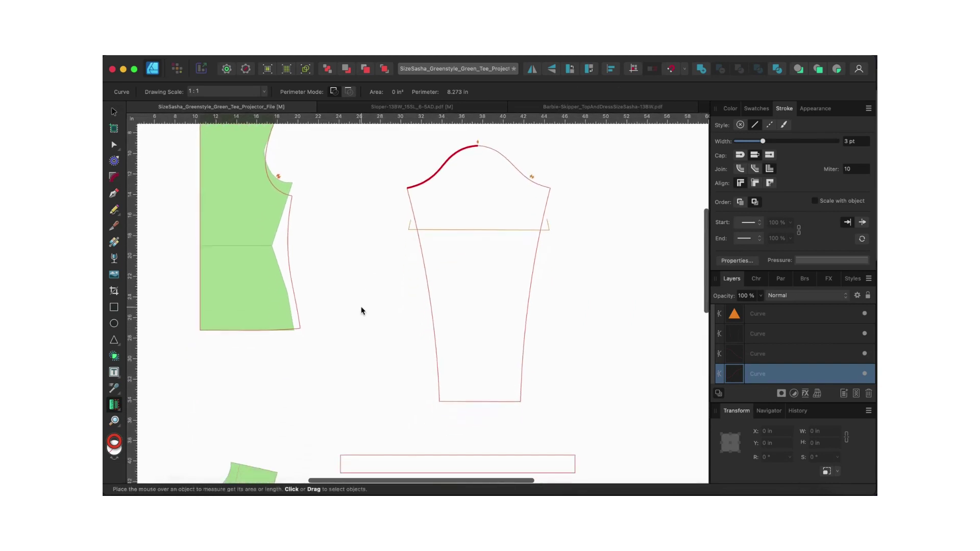
{"action": "scroll", "coordinate": [361, 310], "scroll_direction": "down", "scroll_amount": 6}
{"action": "scroll", "coordinate": [362, 310], "scroll_direction": "left", "scroll_amount": 1}
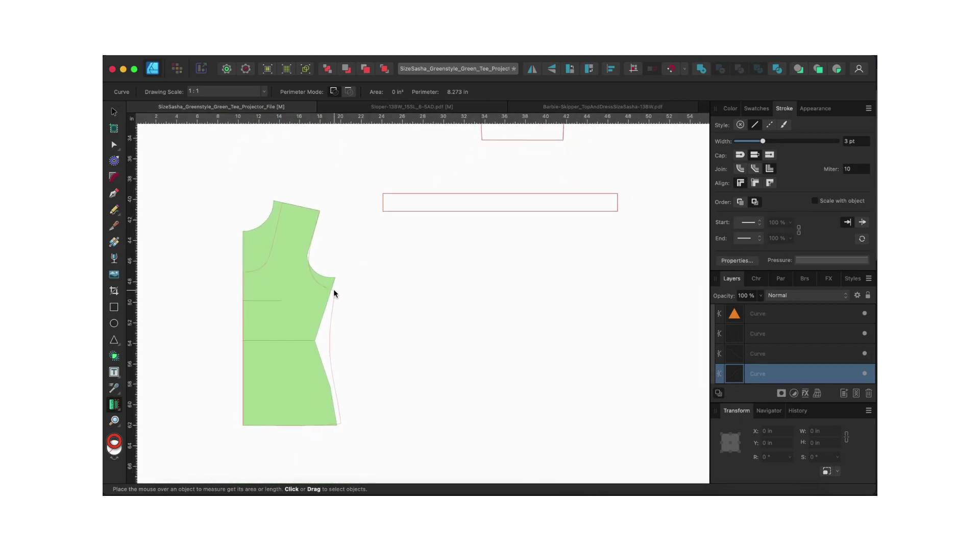
{"action": "key", "text": "v"}
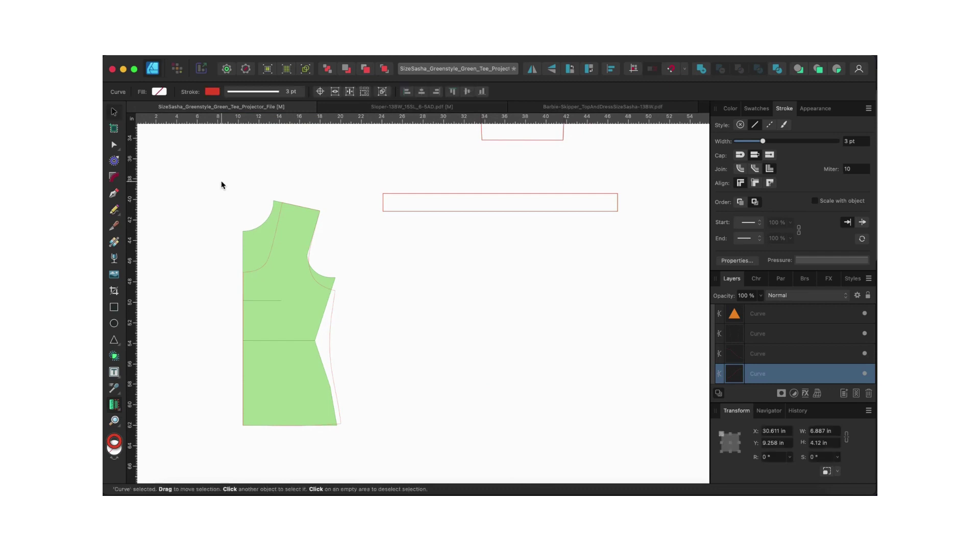
{"action": "left_click", "coordinate": [334, 292]}
{"action": "scroll", "coordinate": [334, 290], "scroll_direction": "up", "scroll_amount": 5}
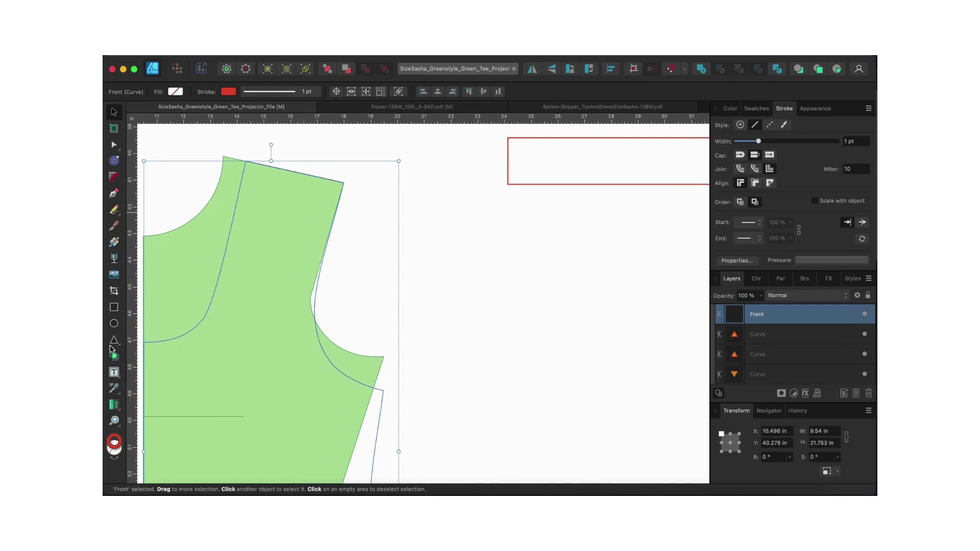
{"action": "left_click", "coordinate": [115, 145]}
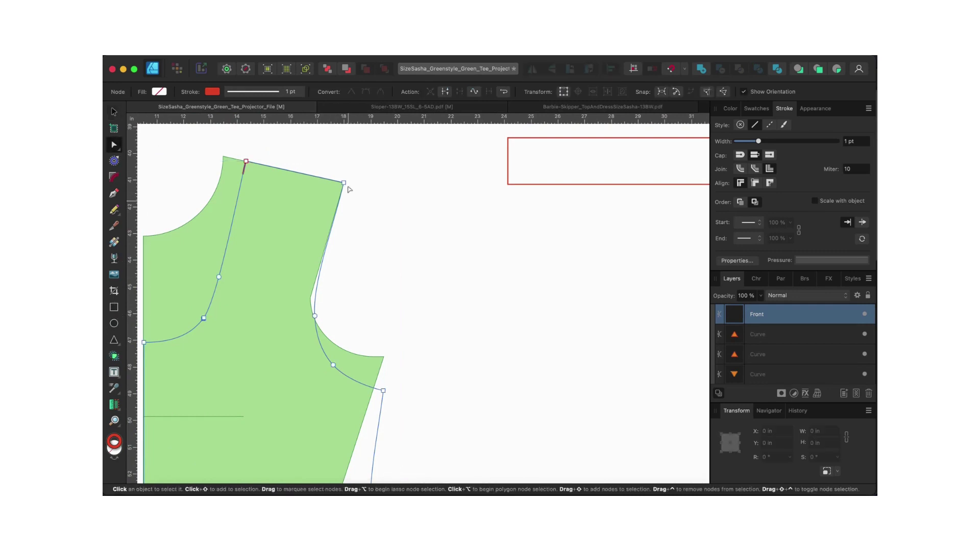
{"action": "right_click", "coordinate": [344, 184]}
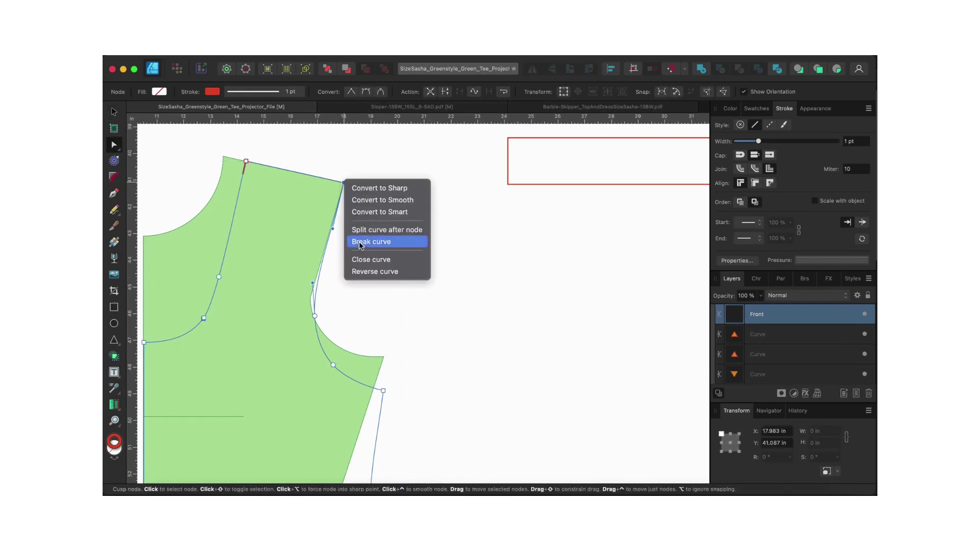
{"action": "left_click", "coordinate": [363, 243]}
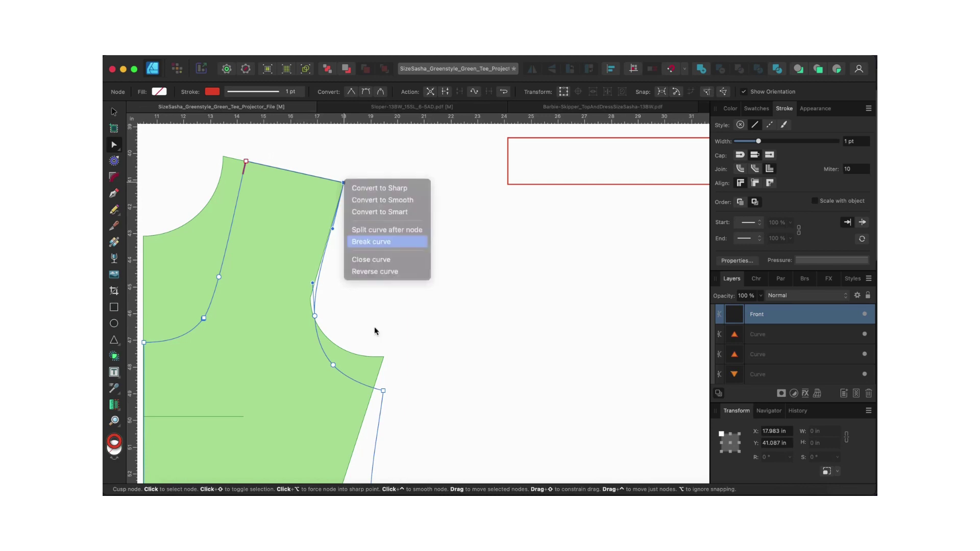
Step: Break the Front bodice outline at its underarm node to separate the armhole curve
{"action": "left_click", "coordinate": [383, 392]}
{"action": "right_click", "coordinate": [384, 391]}
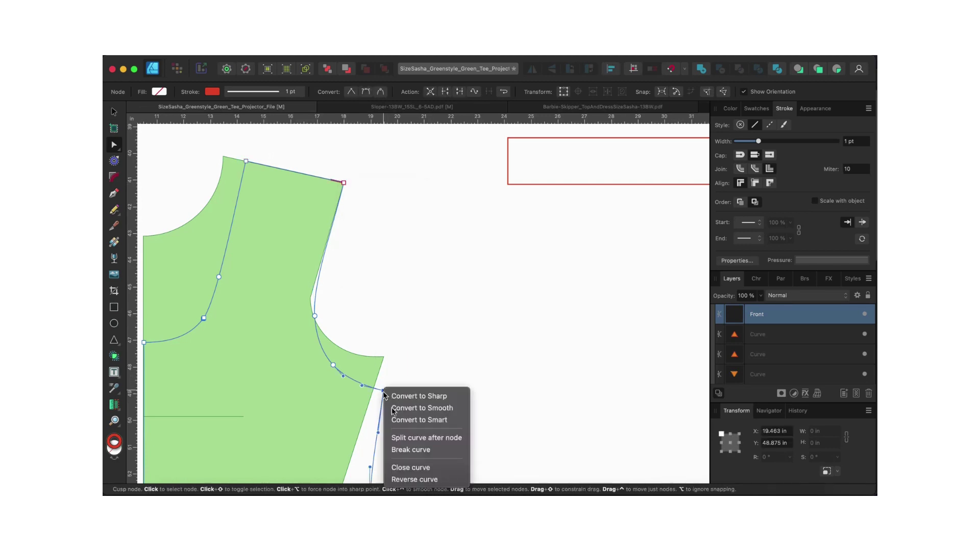
{"action": "left_click", "coordinate": [411, 449]}
Step: Measure the length of the Front bodice's separated armhole curve
{"action": "key", "text": "v"}
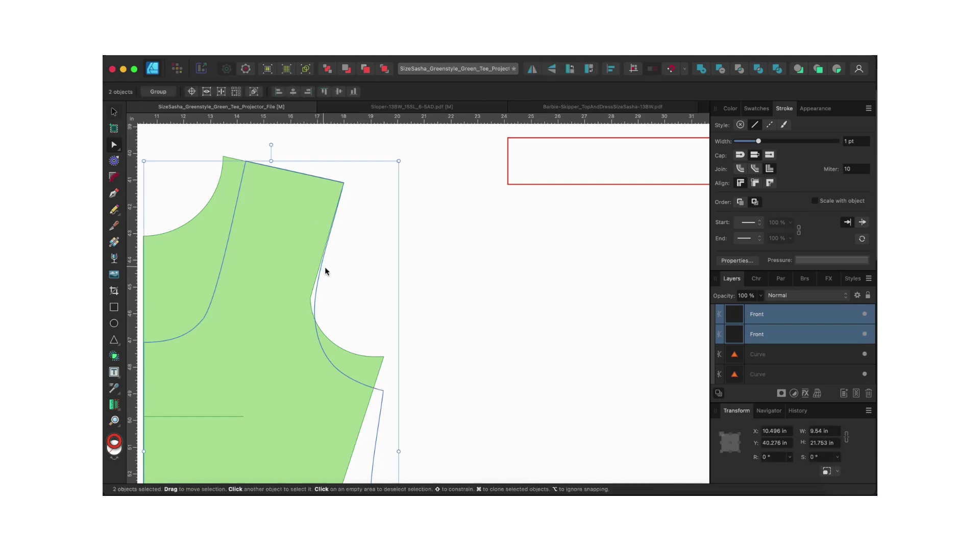
{"action": "left_click", "coordinate": [320, 279]}
{"action": "key", "text": "u"}
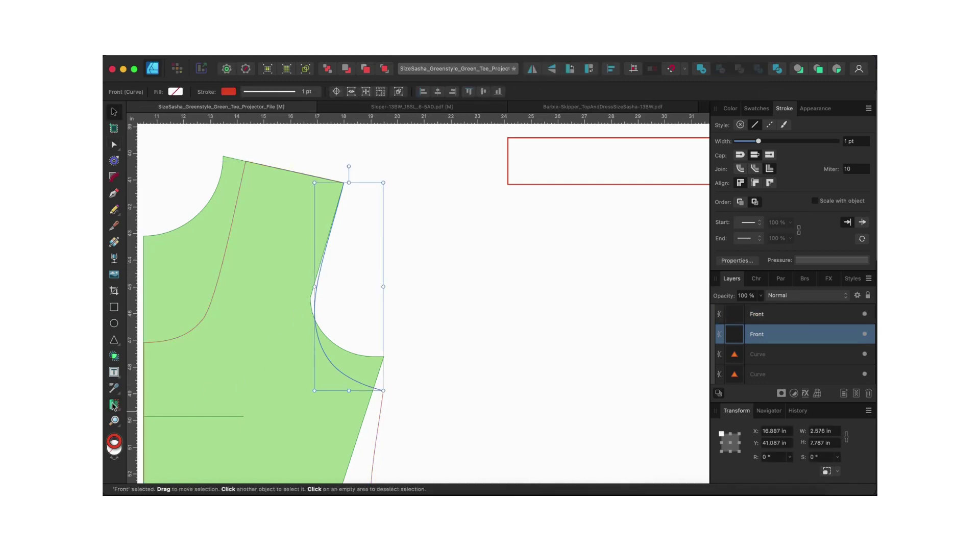
{"action": "mouse_move", "coordinate": [316, 289]}
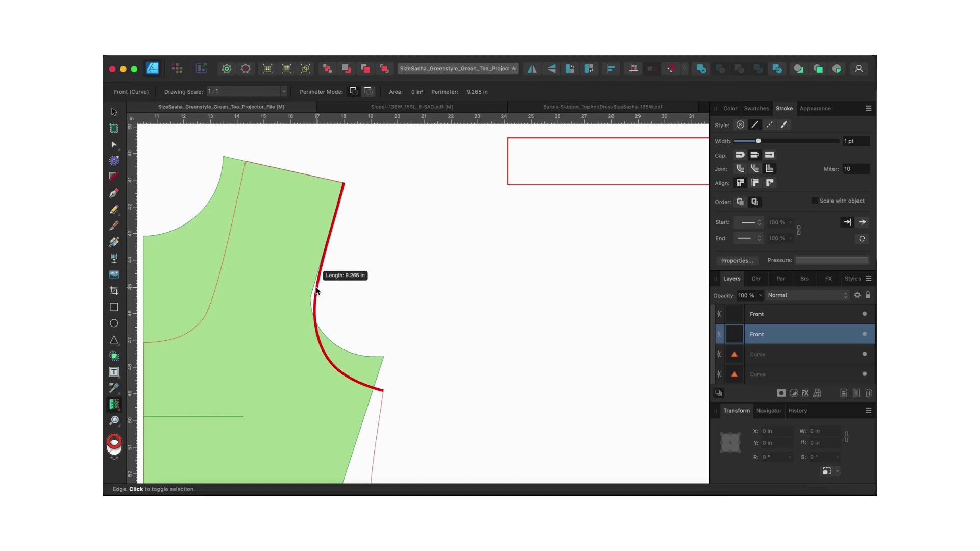
Step: Break the Back bodice outline at its outer shoulder and underarm nodes to separate the armhole curve
{"action": "scroll", "coordinate": [422, 288], "scroll_direction": "down", "scroll_amount": 15}
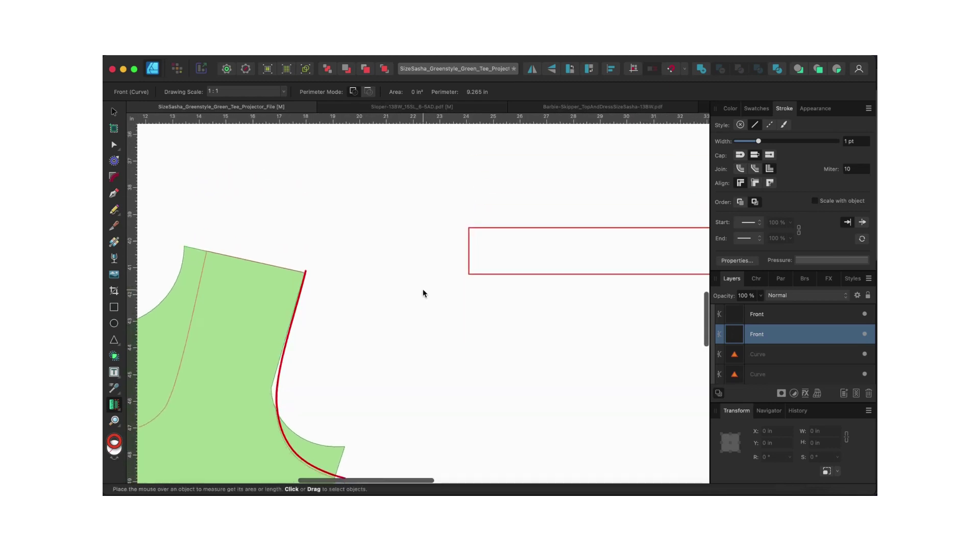
{"action": "scroll", "coordinate": [423, 293], "scroll_direction": "up", "scroll_amount": 8}
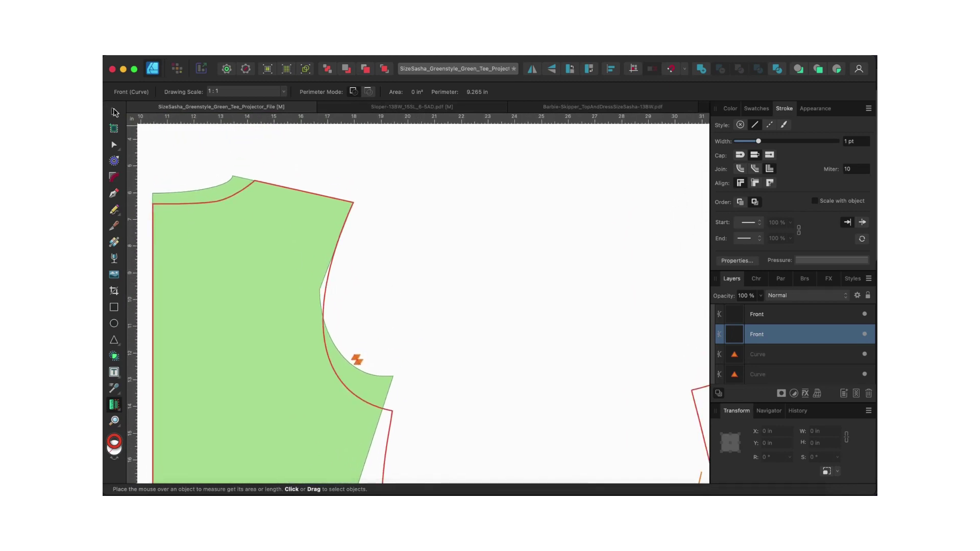
{"action": "left_click", "coordinate": [113, 111]}
{"action": "left_click", "coordinate": [326, 274]}
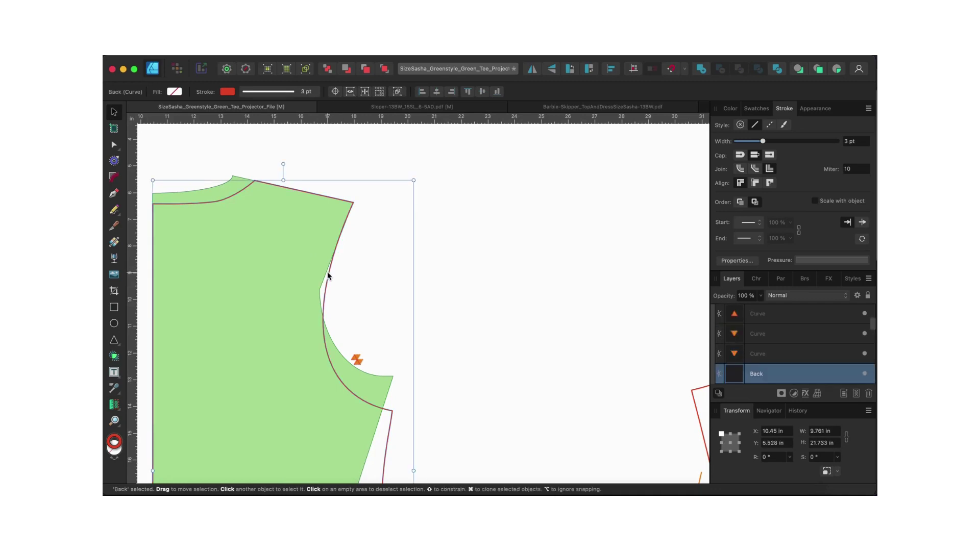
{"action": "left_click", "coordinate": [113, 146]}
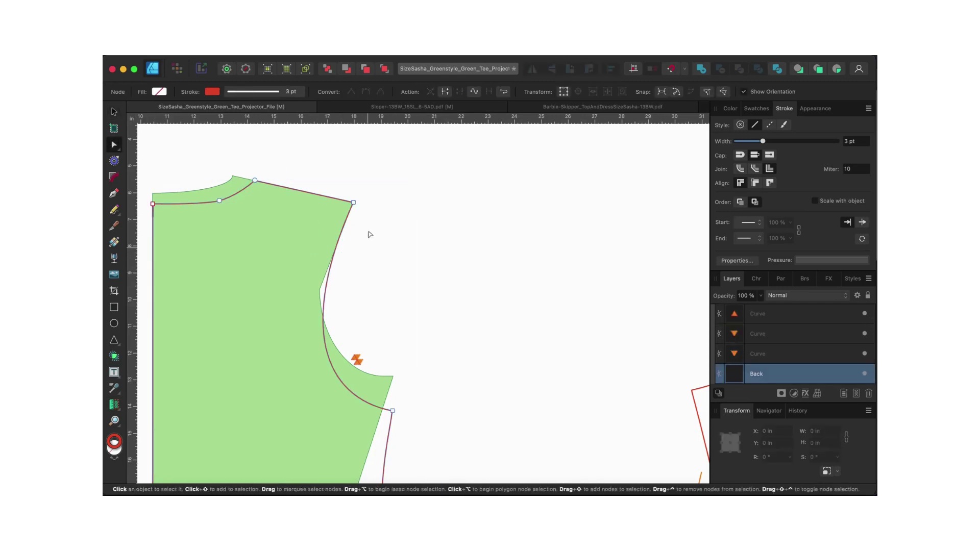
{"action": "right_click", "coordinate": [353, 205]}
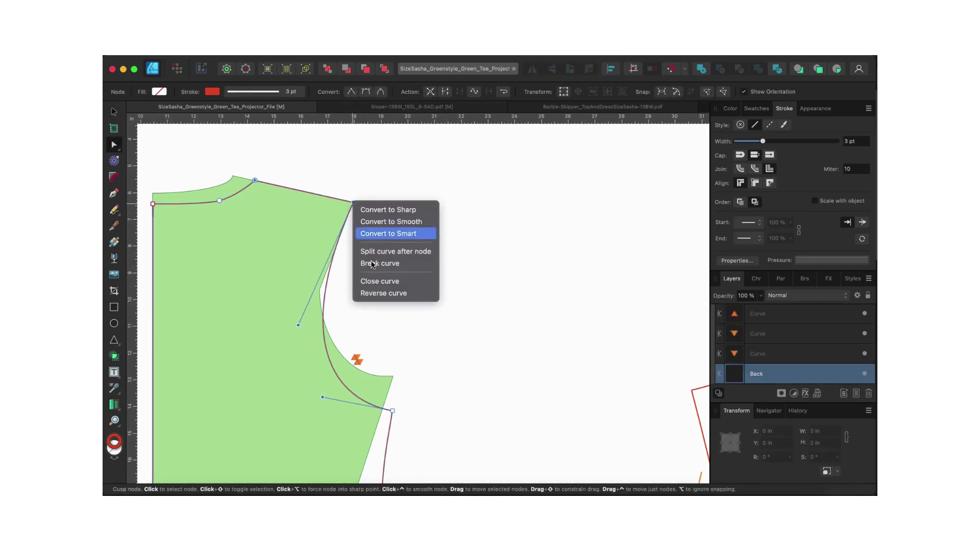
{"action": "left_click", "coordinate": [388, 264]}
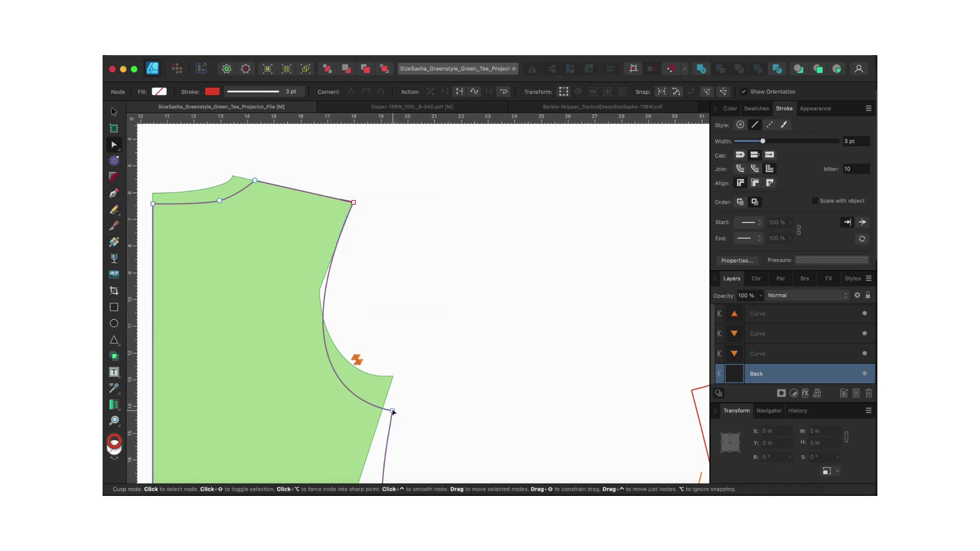
{"action": "right_click", "coordinate": [393, 412]}
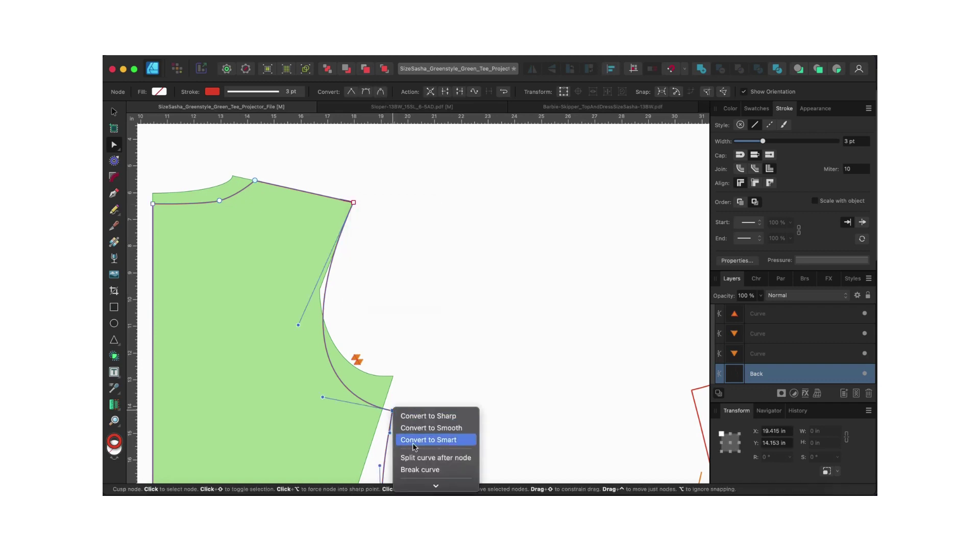
{"action": "left_click", "coordinate": [411, 470]}
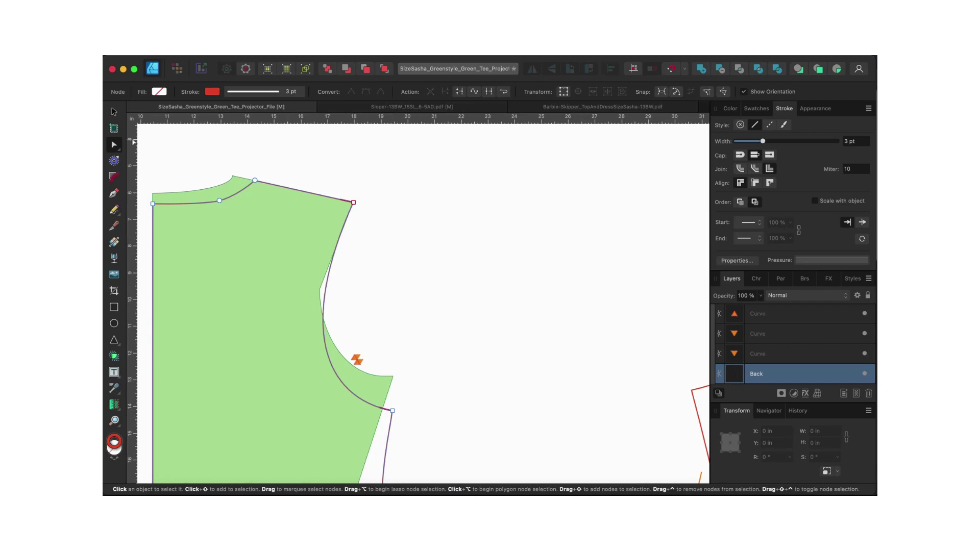
Step: Measure the length of the Back bodice's separated armhole curve
{"action": "left_click", "coordinate": [114, 111]}
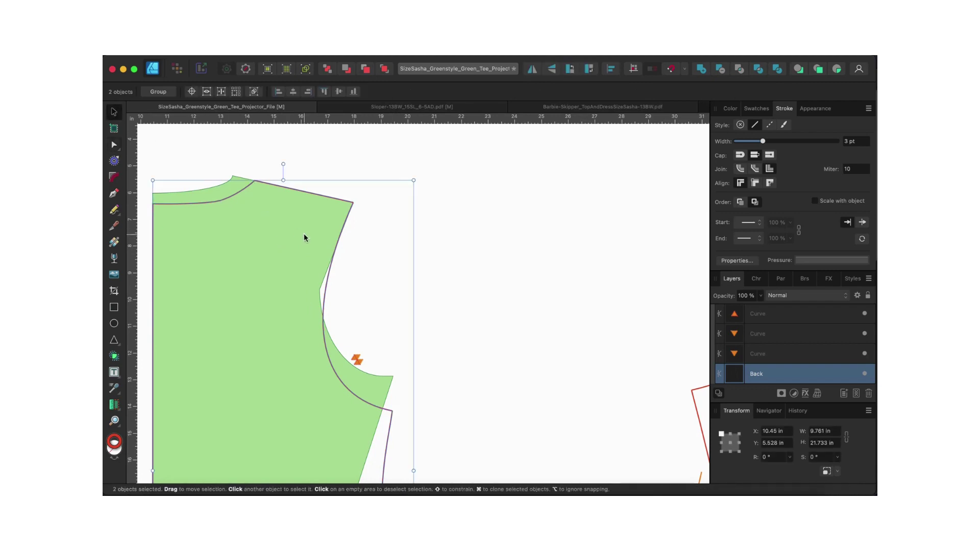
{"action": "left_click", "coordinate": [329, 274]}
{"action": "left_click", "coordinate": [115, 407]}
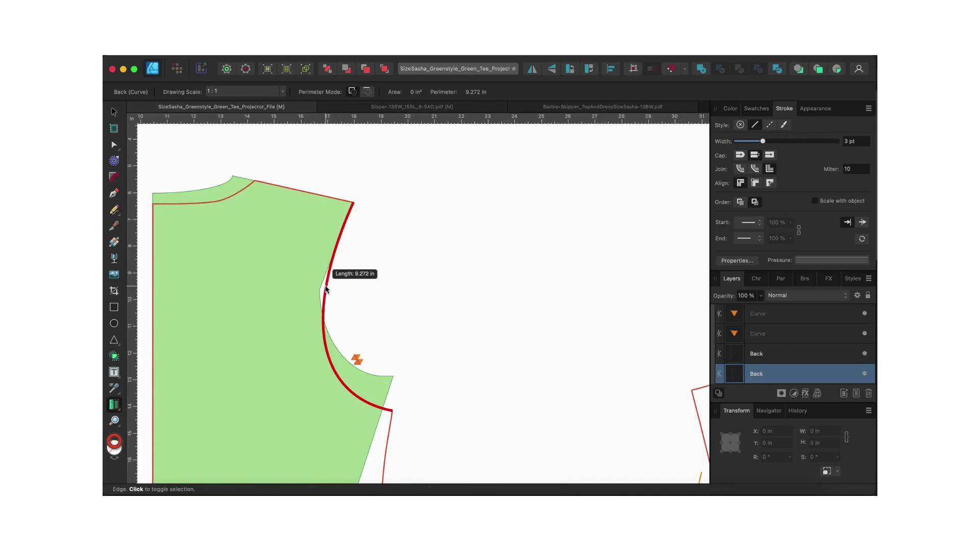
Step: Measure the length of the sleeve cap's double-notched half, and the length of its other half
{"action": "scroll", "coordinate": [534, 312], "scroll_direction": "down", "scroll_amount": 5}
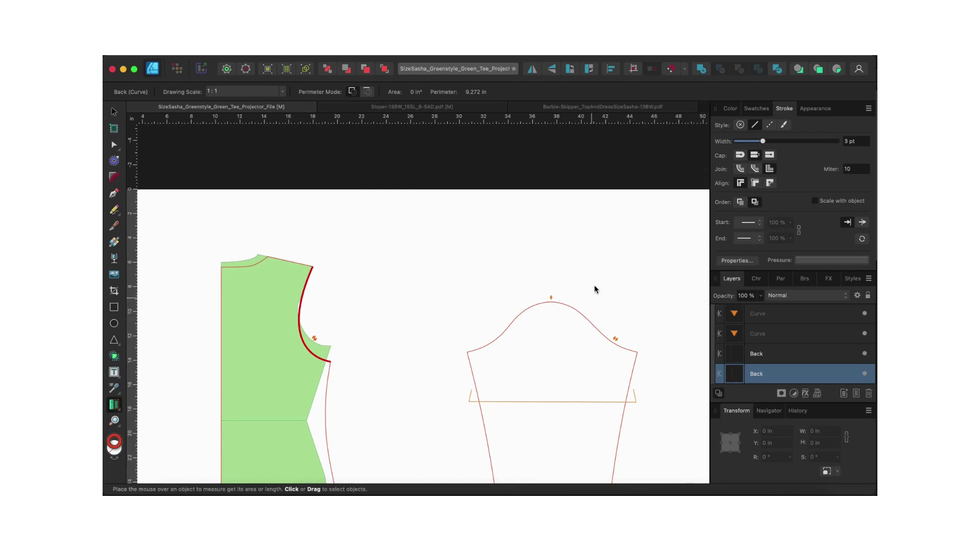
{"action": "key", "text": "v"}
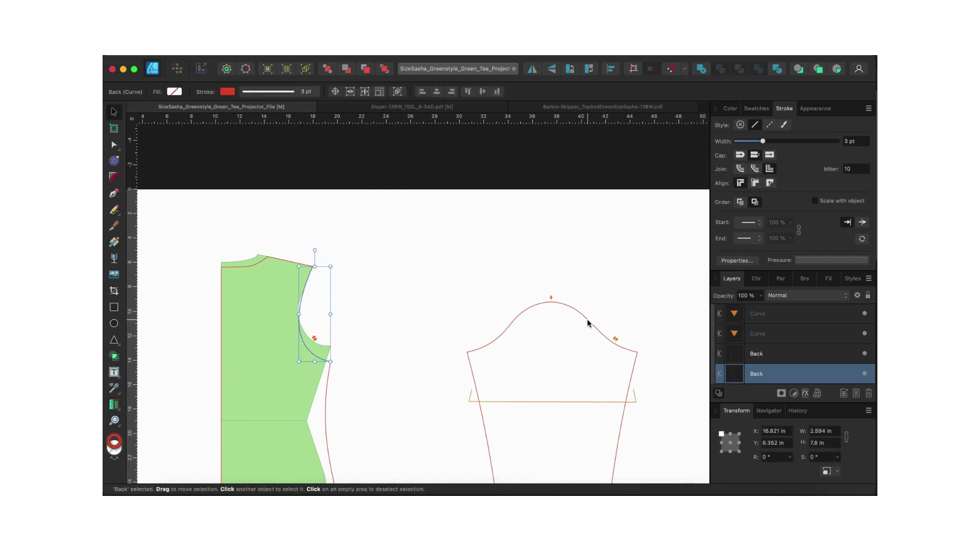
{"action": "left_click", "coordinate": [587, 320]}
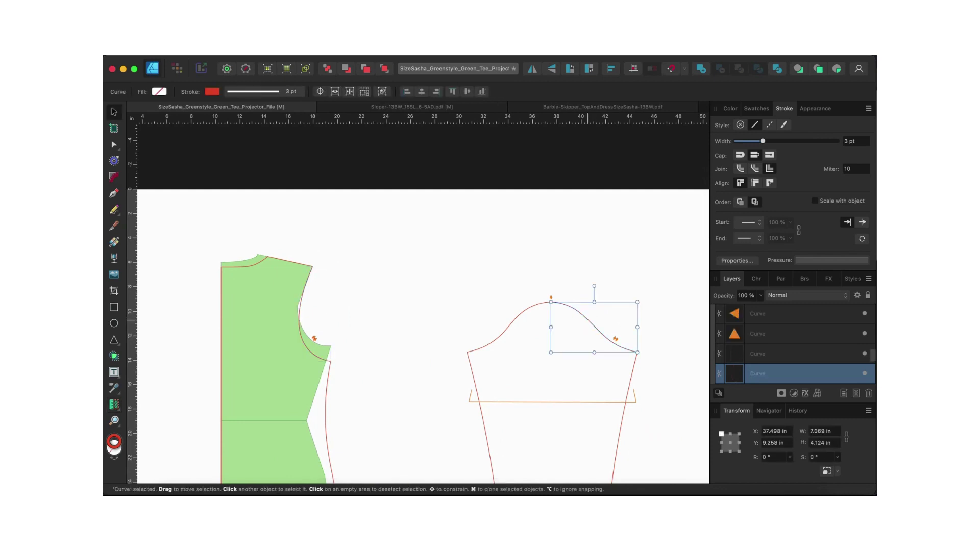
{"action": "left_click", "coordinate": [114, 405]}
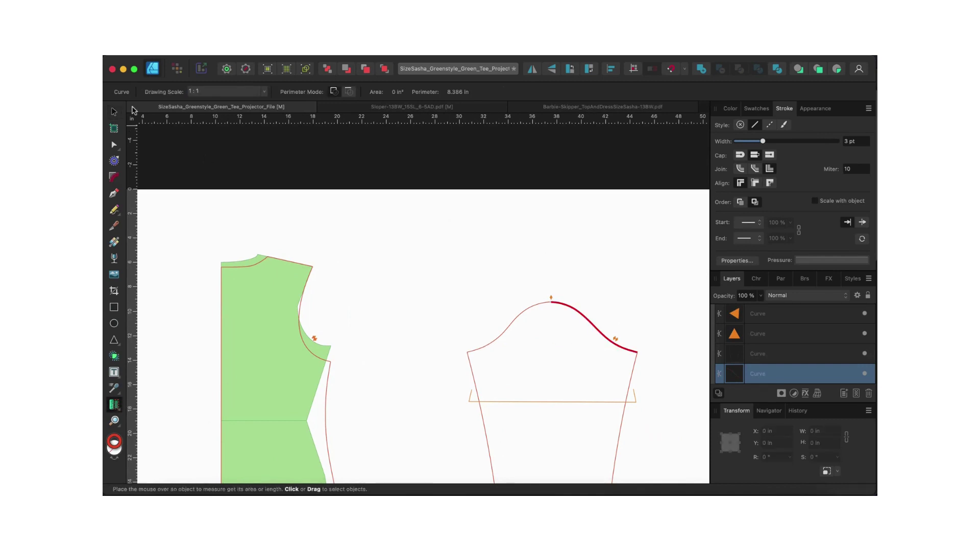
{"action": "mouse_move", "coordinate": [599, 332]}
{"action": "key", "text": "v"}
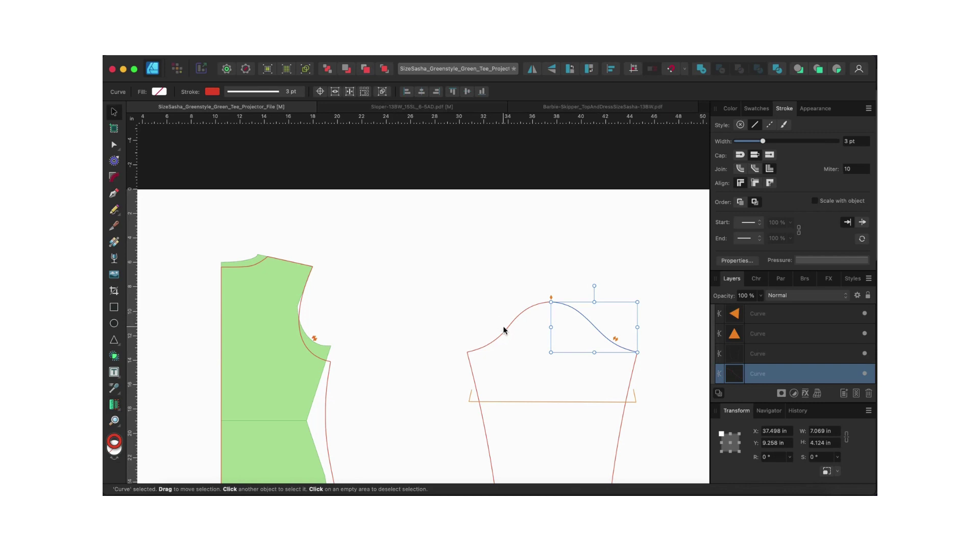
{"action": "left_click", "coordinate": [507, 330]}
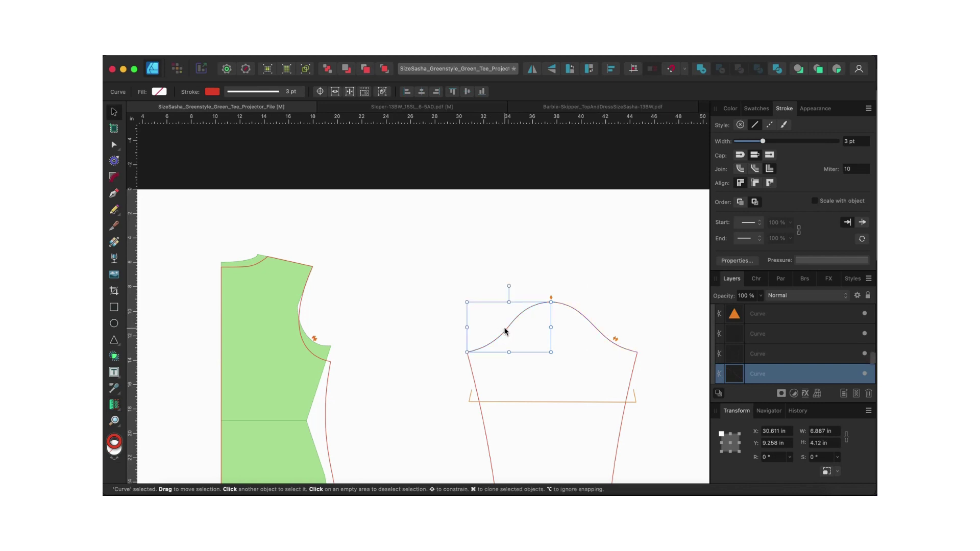
{"action": "left_click", "coordinate": [113, 404]}
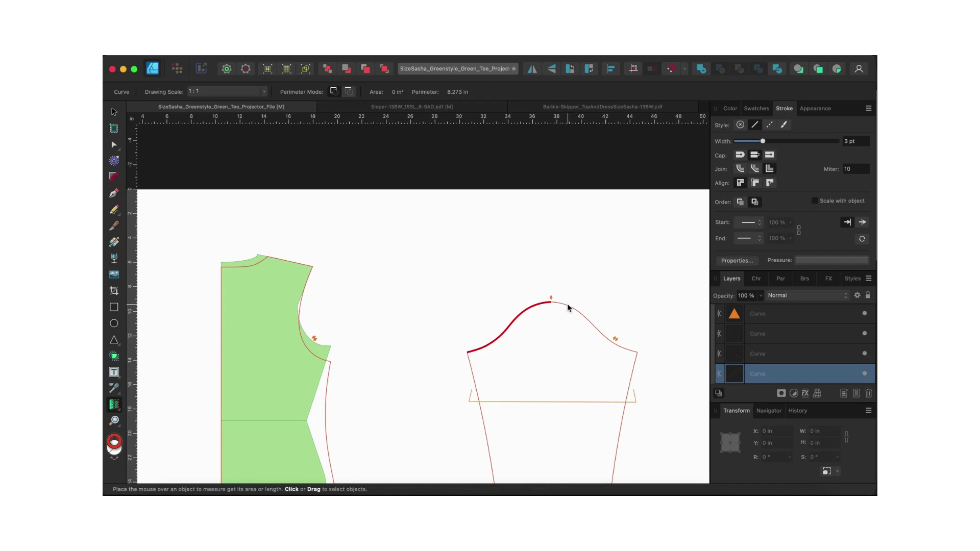
Step: Join the two sleeve cap halves back into one continuous curve
{"action": "key", "text": "v"}
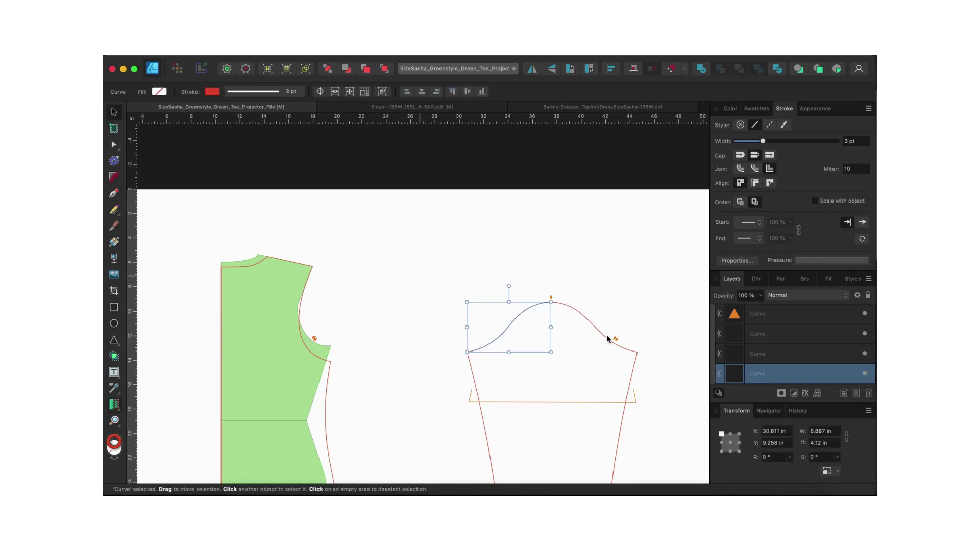
{"action": "left_click", "coordinate": [586, 321], "text": "shift"}
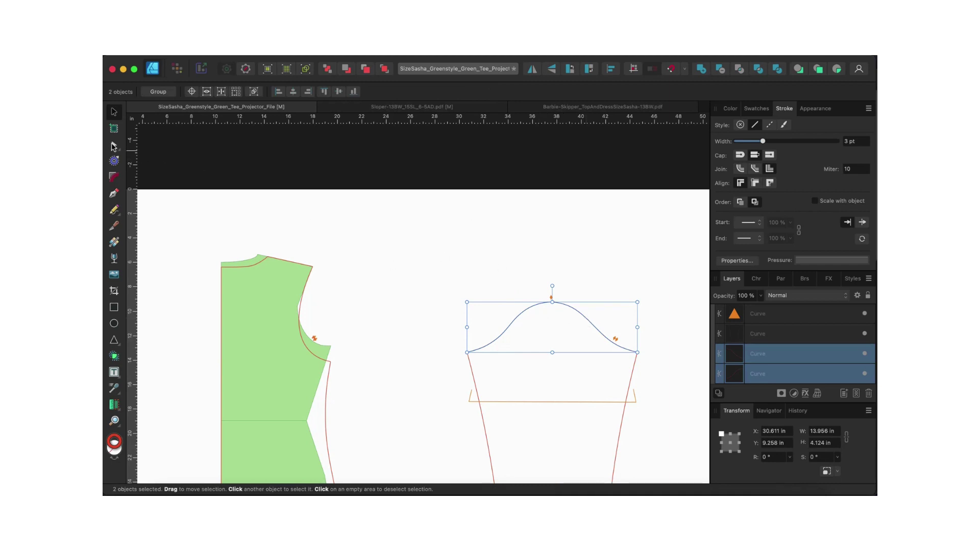
{"action": "left_click", "coordinate": [113, 146]}
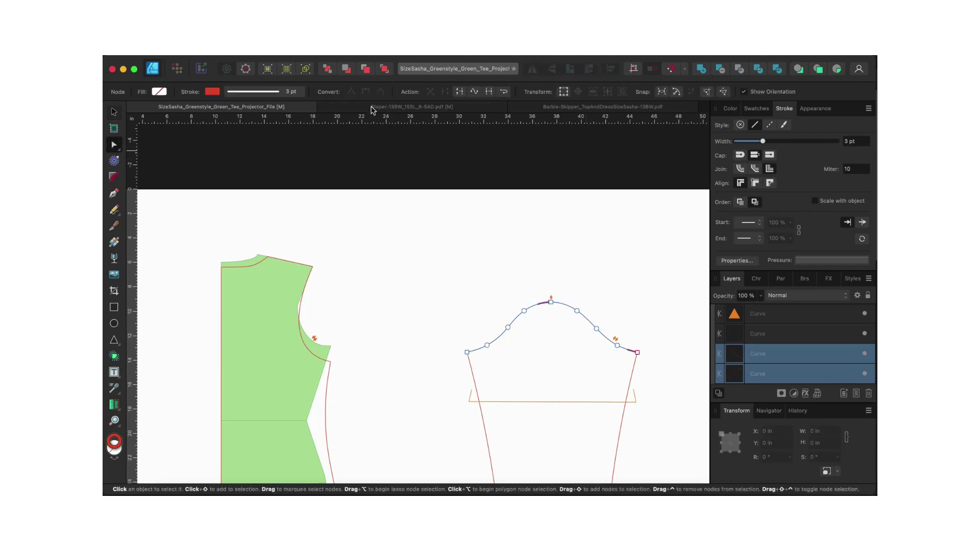
{"action": "left_click", "coordinate": [489, 92]}
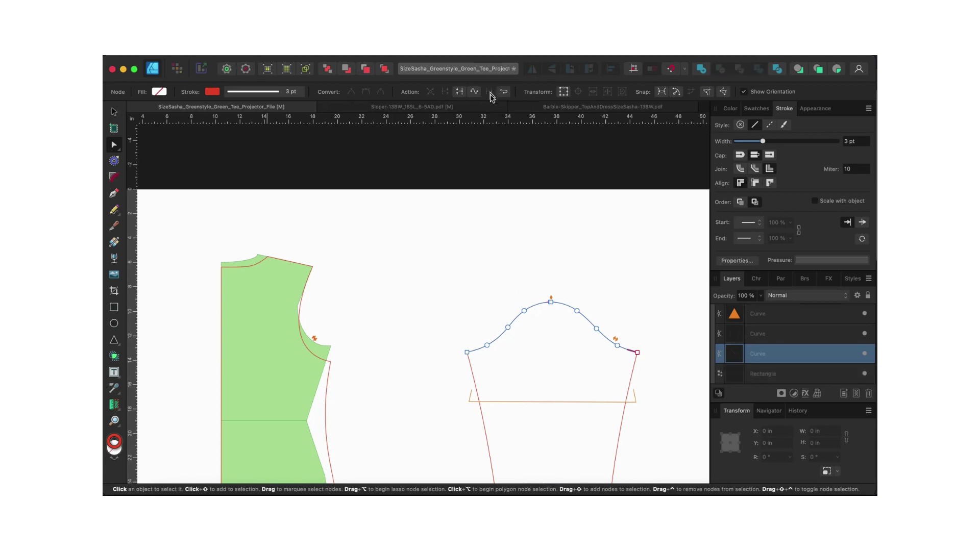
Step: Measure the Back armhole curve and start an addition in Calculator with 9.272
{"action": "scroll", "coordinate": [487, 286], "scroll_direction": "down", "scroll_amount": 2}
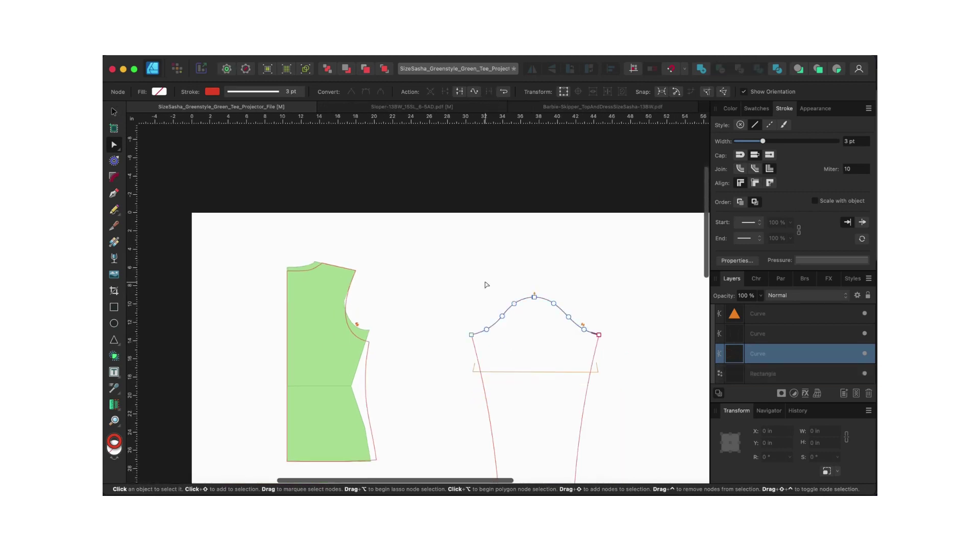
{"action": "left_click", "coordinate": [345, 309]}
{"action": "left_click", "coordinate": [113, 404]}
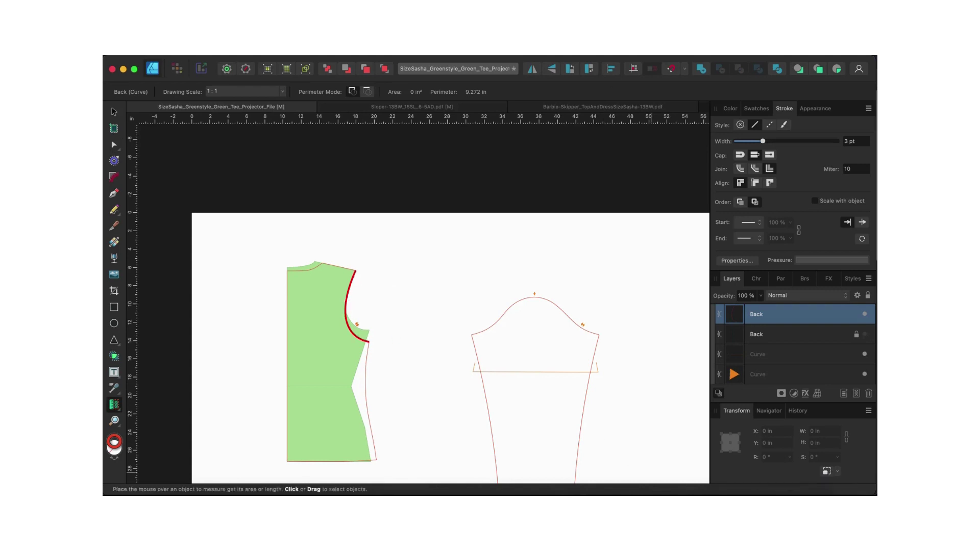
{"action": "left_click", "coordinate": [731, 503]}
{"action": "left_click", "coordinate": [699, 212]}
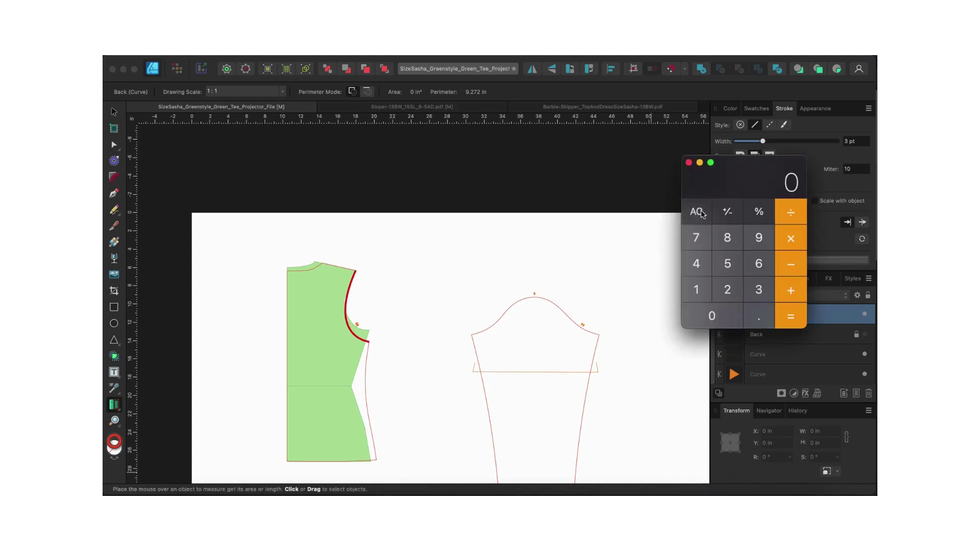
{"action": "type", "text": "9.272"}
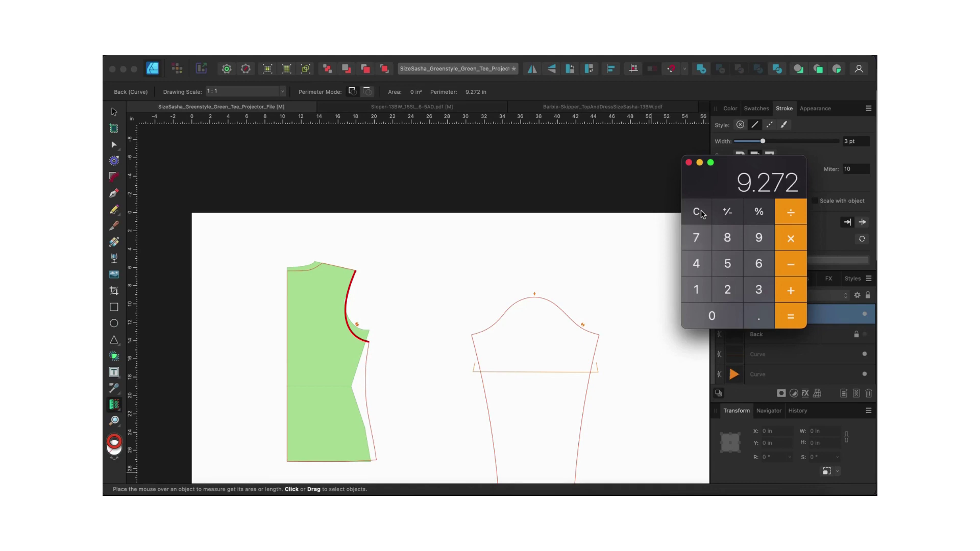
{"action": "type", "text": "+"}
Step: Measure the Front armhole curve, and complete the sum in Calculator by adding 9.265
{"action": "scroll", "coordinate": [417, 409], "scroll_direction": "down", "scroll_amount": 10}
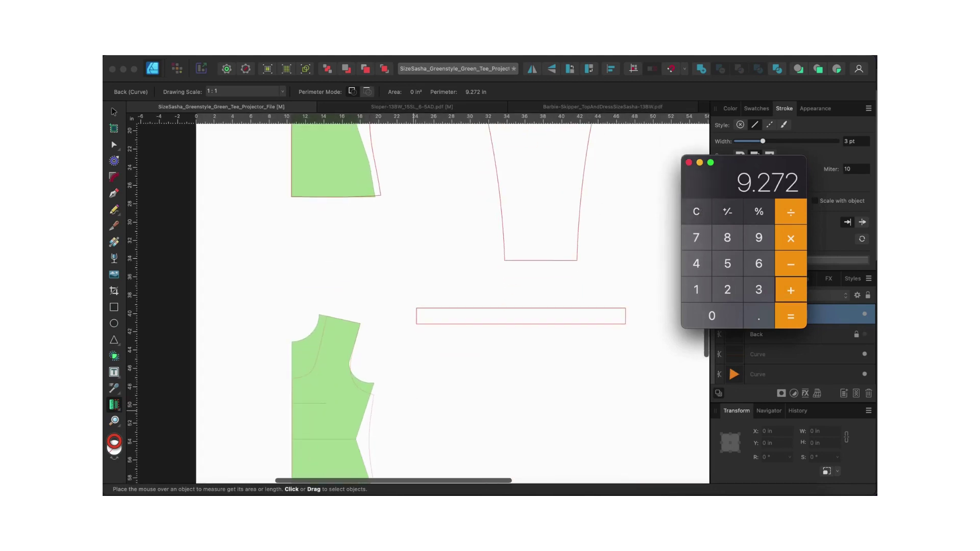
{"action": "left_click", "coordinate": [380, 405]}
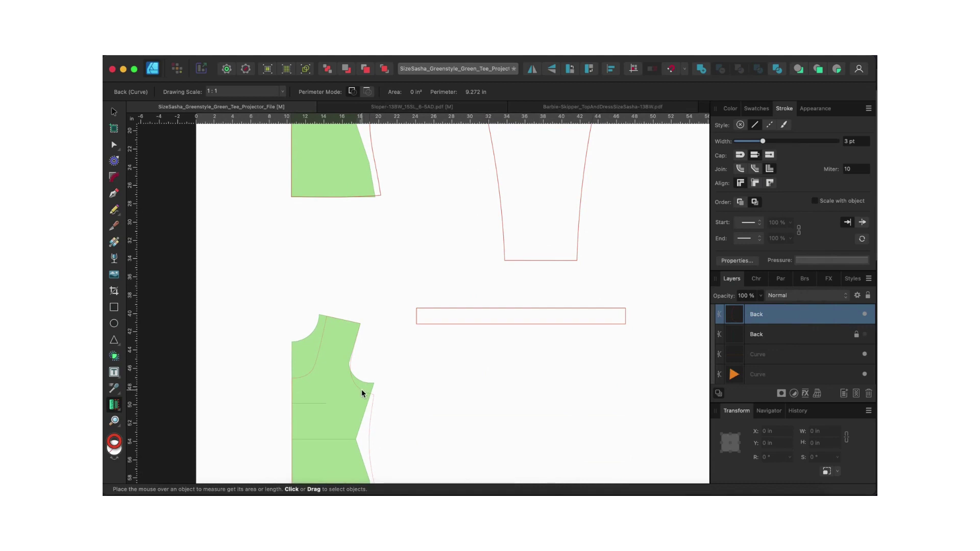
{"action": "key", "text": "v"}
{"action": "left_click", "coordinate": [361, 389]}
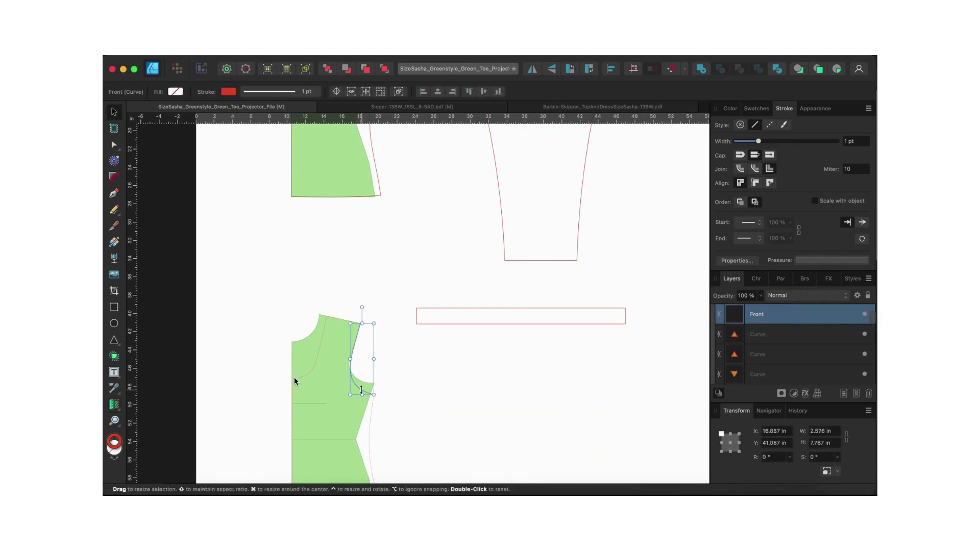
{"action": "left_click", "coordinate": [114, 404]}
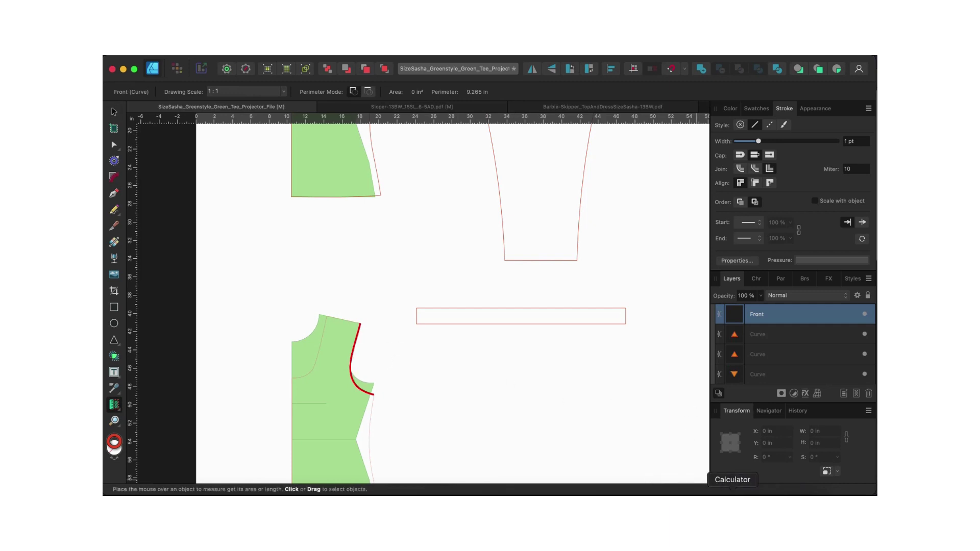
{"action": "left_click", "coordinate": [733, 491]}
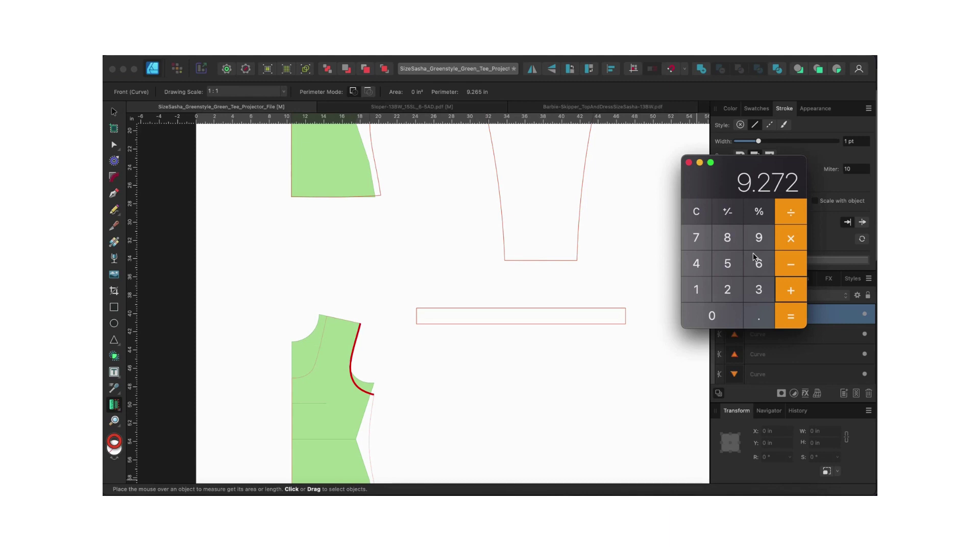
{"action": "type", "text": "9.265"}
{"action": "key", "text": "Return"}
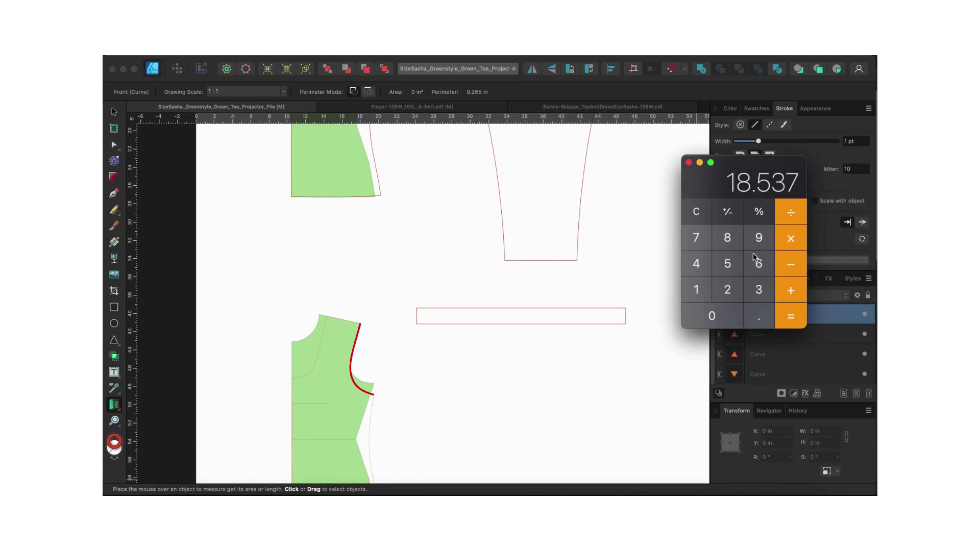
Step: Examine the sleeve cap curve and try a straight-line measurement starting from the sleeve's side seam
{"action": "scroll", "coordinate": [647, 225], "scroll_direction": "up", "scroll_amount": 8}
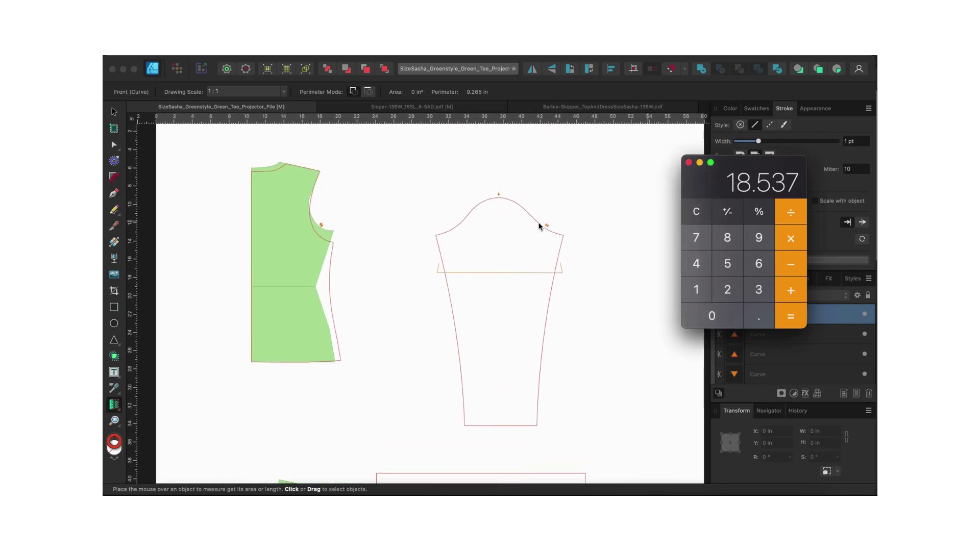
{"action": "left_click", "coordinate": [509, 206]}
{"action": "scroll", "coordinate": [509, 207], "scroll_direction": "up", "scroll_amount": 5}
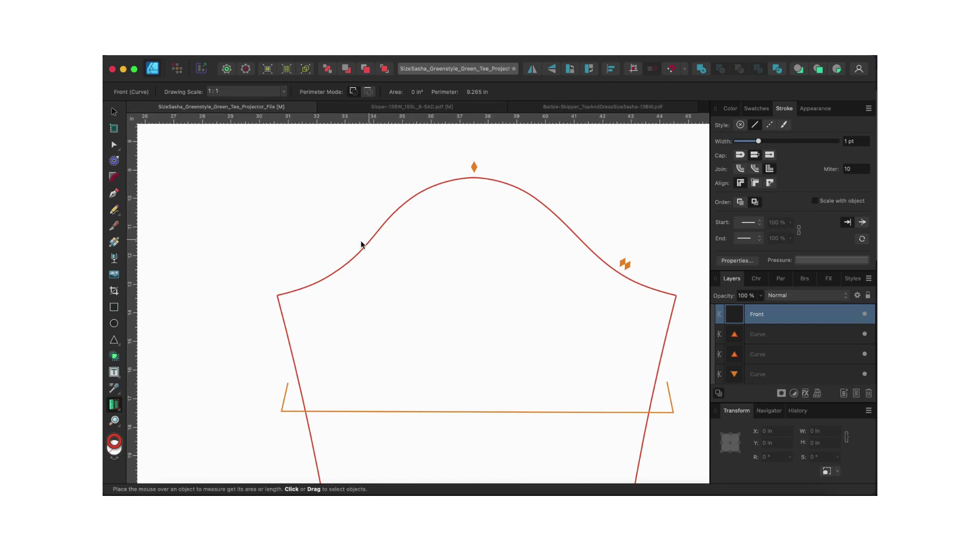
{"action": "scroll", "coordinate": [470, 218], "scroll_direction": "down", "scroll_amount": 1}
{"action": "scroll", "coordinate": [469, 218], "scroll_direction": "right", "scroll_amount": 1}
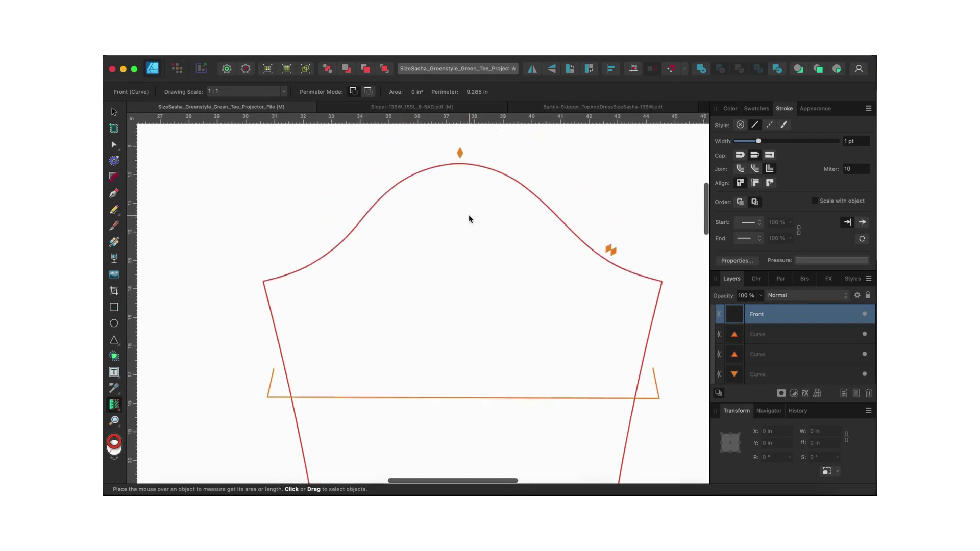
{"action": "scroll", "coordinate": [468, 219], "scroll_direction": "up", "scroll_amount": 2}
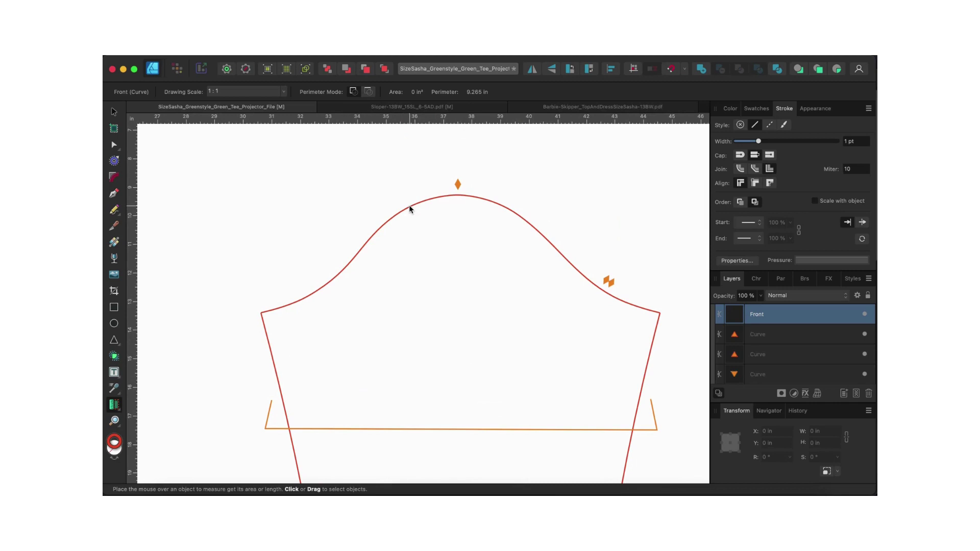
{"action": "left_click_drag", "start_coordinate": [119, 413], "coordinate": [141, 405]}
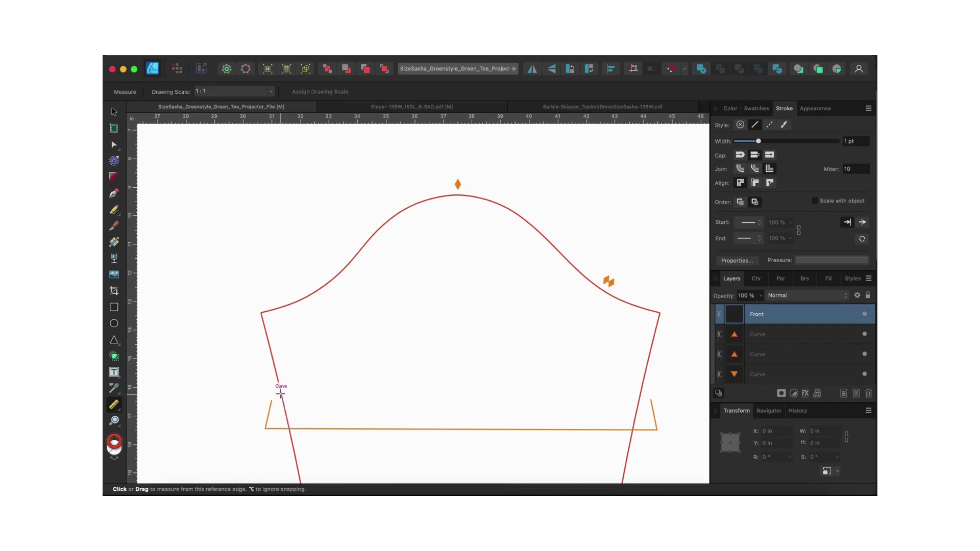
{"action": "left_click", "coordinate": [282, 395]}
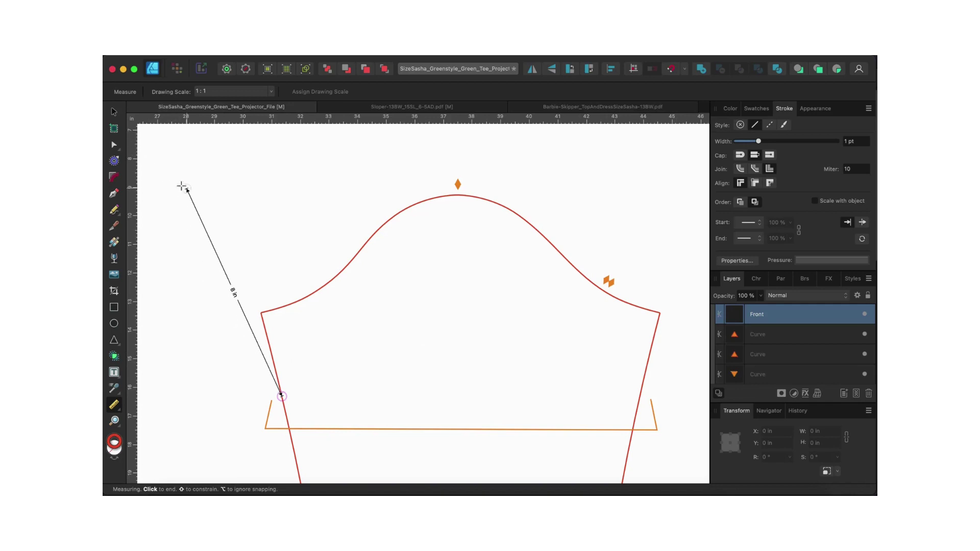
{"action": "left_click", "coordinate": [115, 113]}
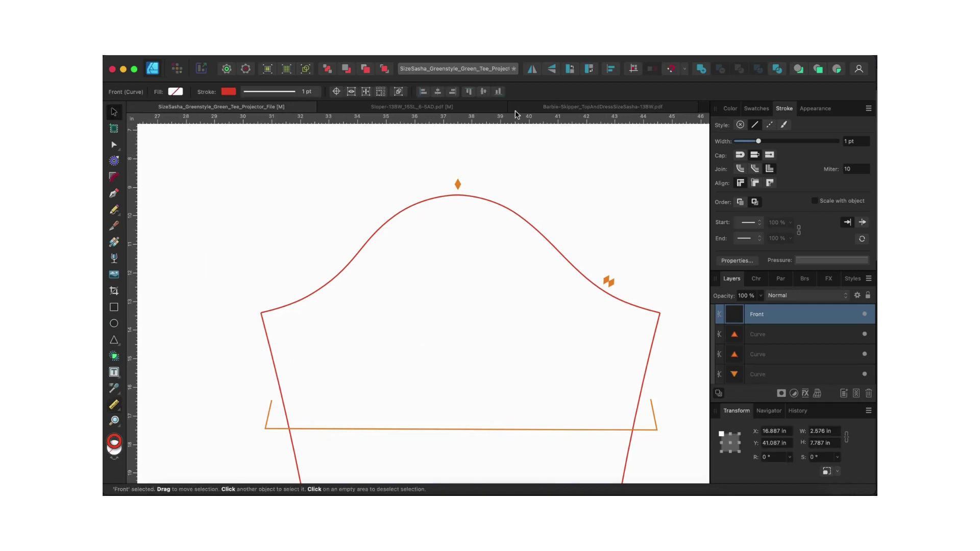
Step: Copy the green sleeve sloper from the Regular Sloper document and paste it into the Green Tee projector file
{"action": "left_click", "coordinate": [480, 109]}
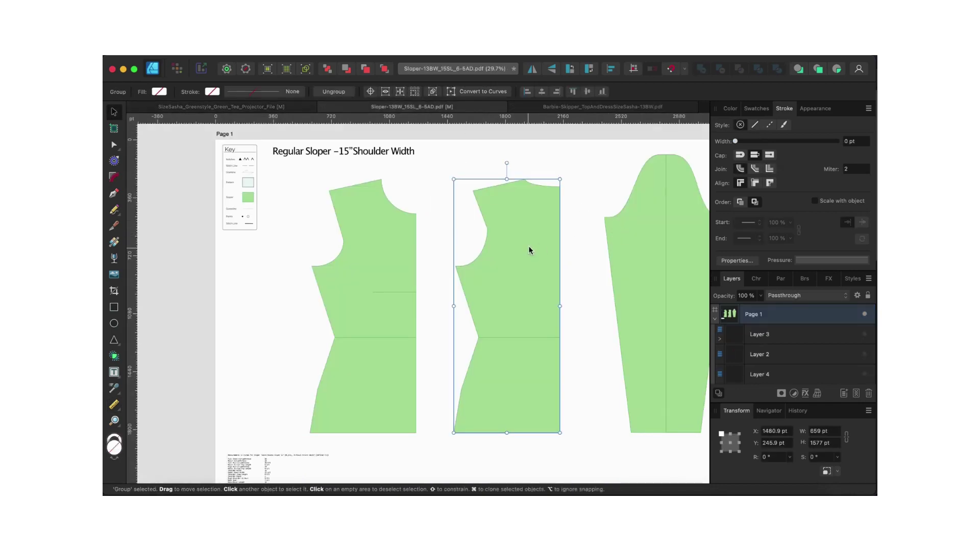
{"action": "left_click", "coordinate": [655, 236]}
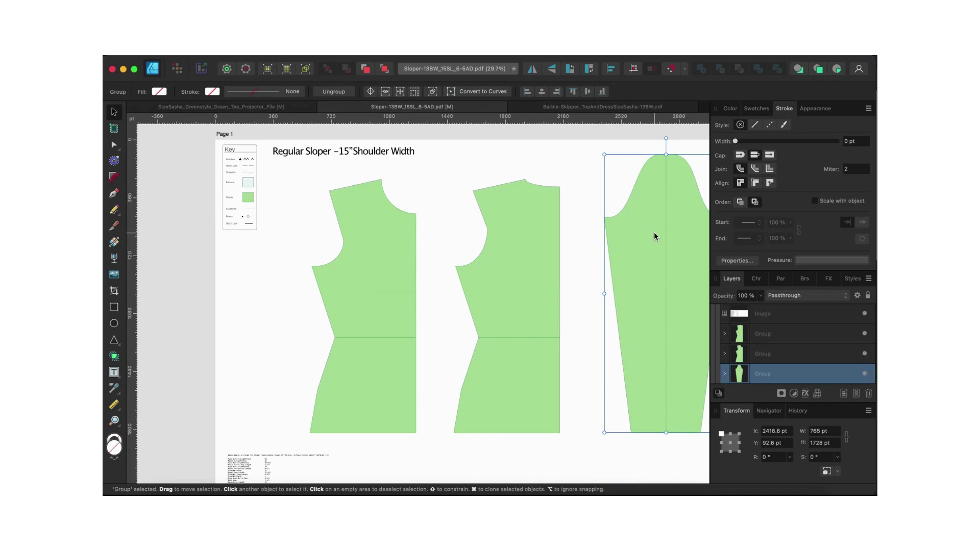
{"action": "scroll", "coordinate": [582, 243], "scroll_direction": "right", "scroll_amount": 1}
{"action": "left_click", "coordinate": [225, 104]}
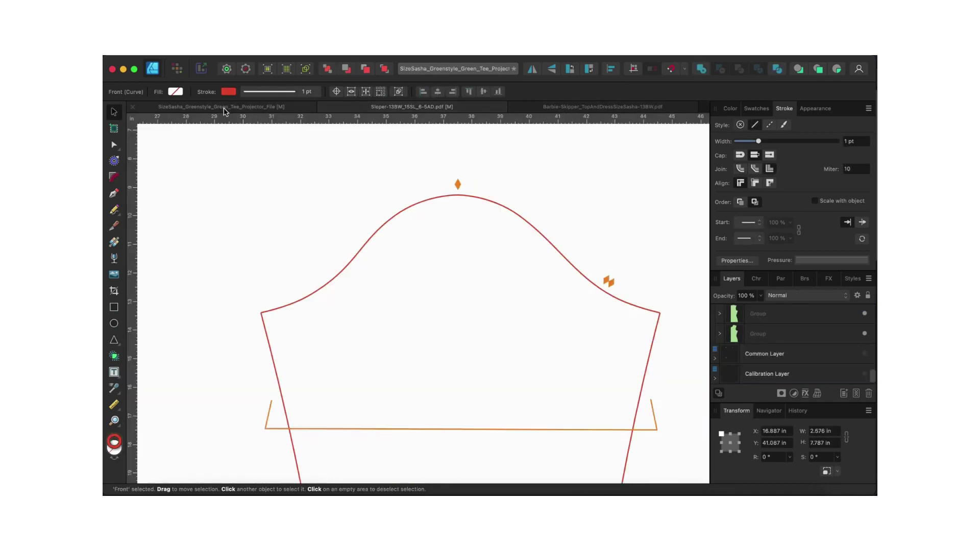
{"action": "key", "text": "super+v"}
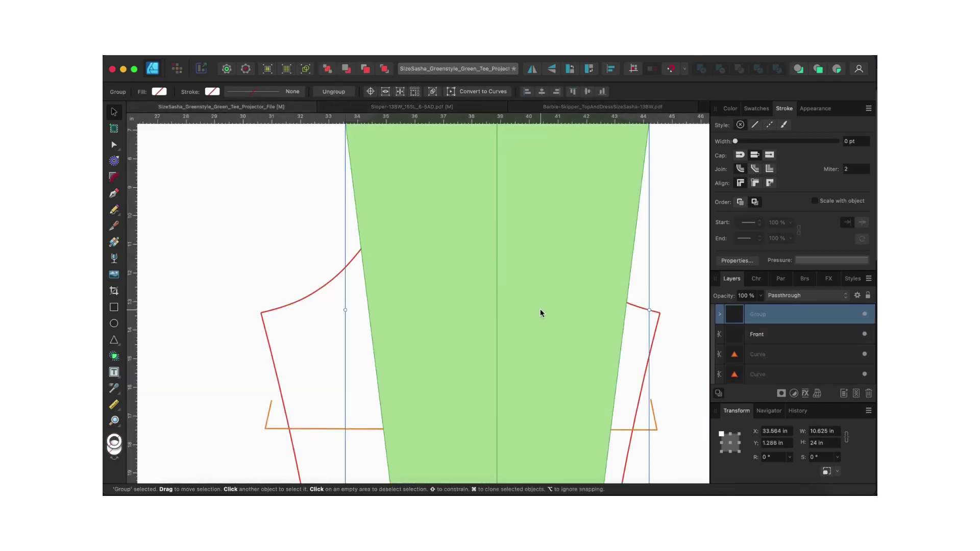
Step: Move the sleeve sloper onto the sleeve pattern at about X 32.224 in, Y 9.782 in, centred under the cap's top notch
{"action": "scroll", "coordinate": [540, 308], "scroll_direction": "down", "scroll_amount": 4}
{"action": "left_click_drag", "start_coordinate": [538, 216], "coordinate": [522, 315]}
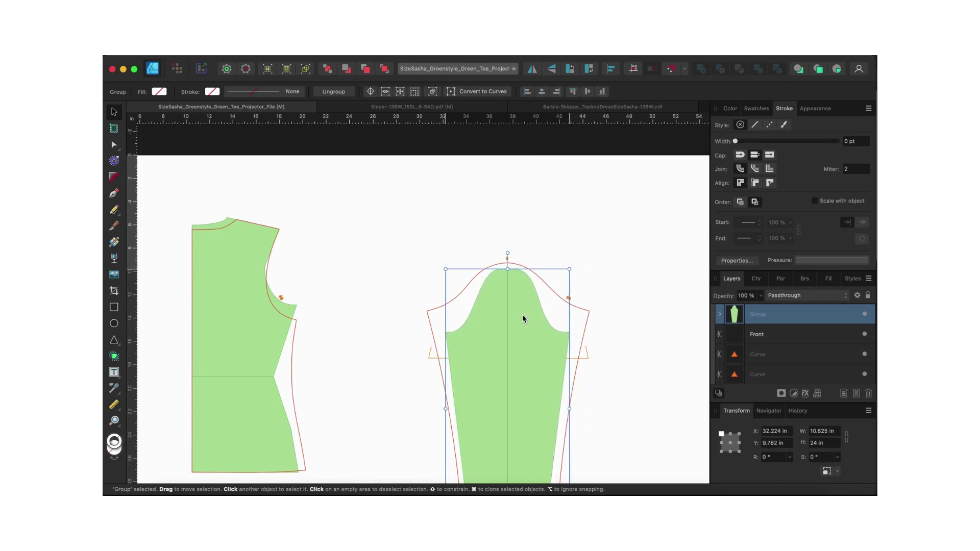
{"action": "scroll", "coordinate": [522, 315], "scroll_direction": "down", "scroll_amount": 5}
{"action": "scroll", "coordinate": [522, 315], "scroll_direction": "right", "scroll_amount": 1}
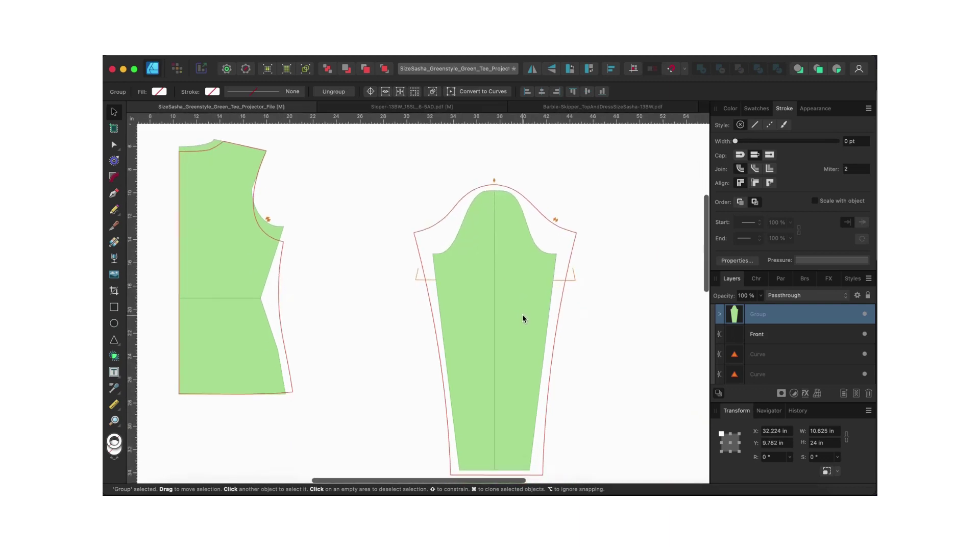
{"action": "scroll", "coordinate": [522, 319], "scroll_direction": "right", "scroll_amount": 1}
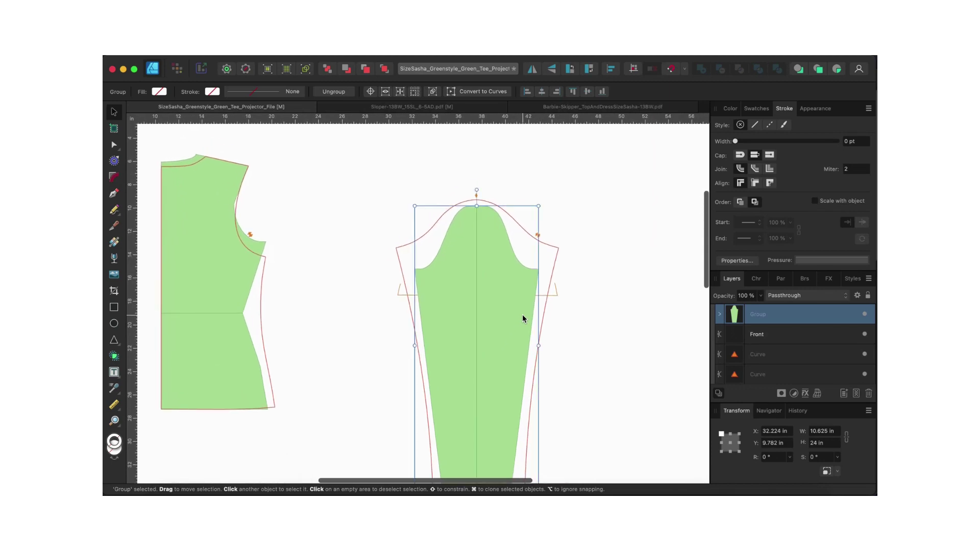
Step: Delete the green sleeve sloper group from on top of the sleeve pattern
{"action": "scroll", "coordinate": [522, 315], "scroll_direction": "up", "scroll_amount": 5}
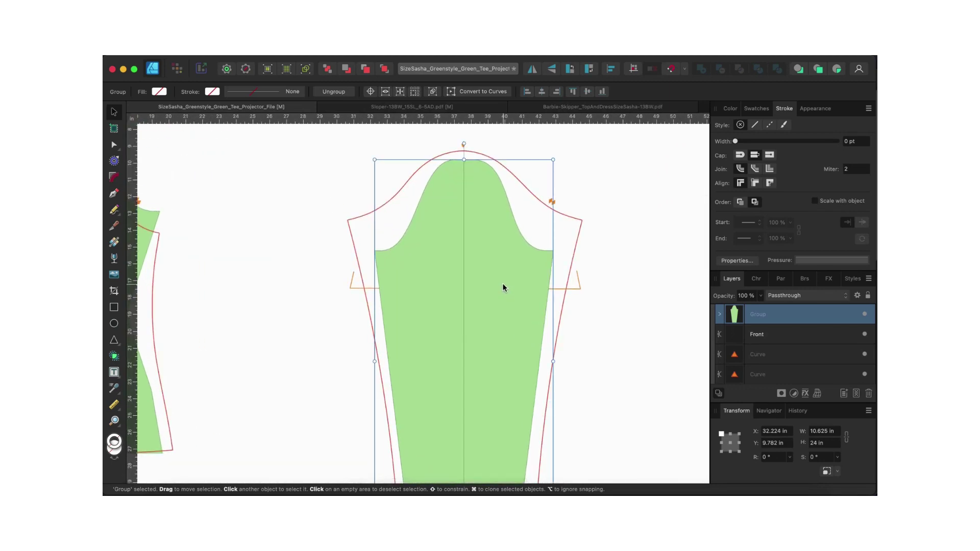
{"action": "key", "text": "Delete"}
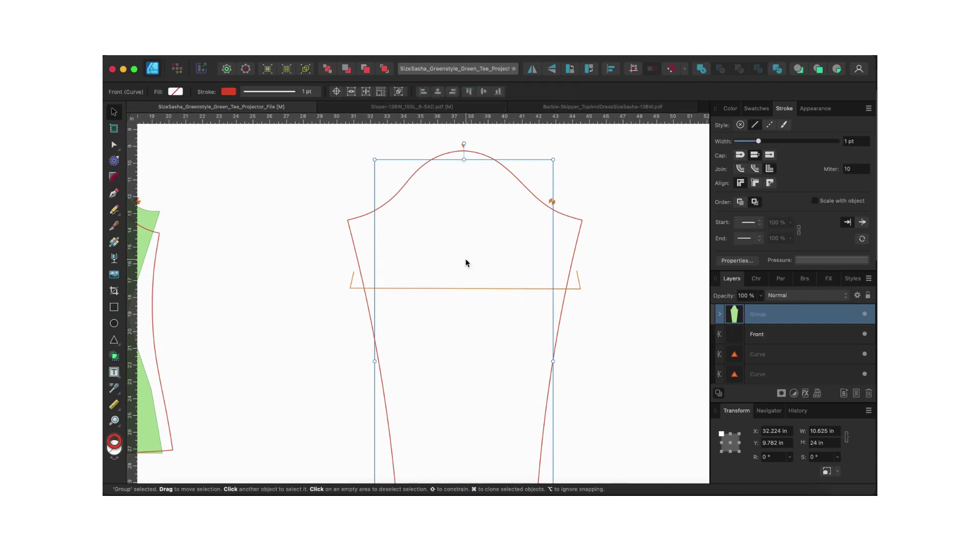
{"action": "scroll", "coordinate": [455, 153], "scroll_direction": "up", "scroll_amount": 5}
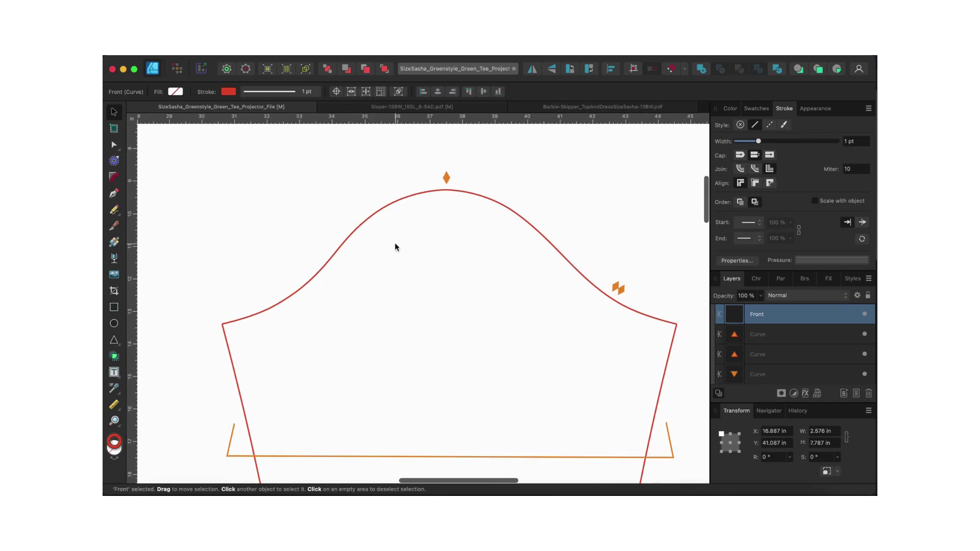
{"action": "left_click", "coordinate": [360, 228]}
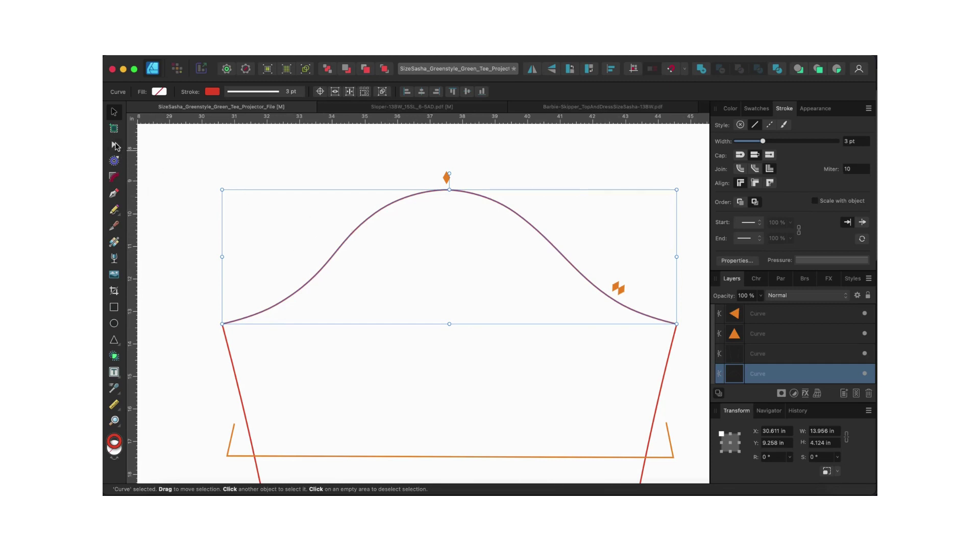
{"action": "left_click", "coordinate": [114, 146]}
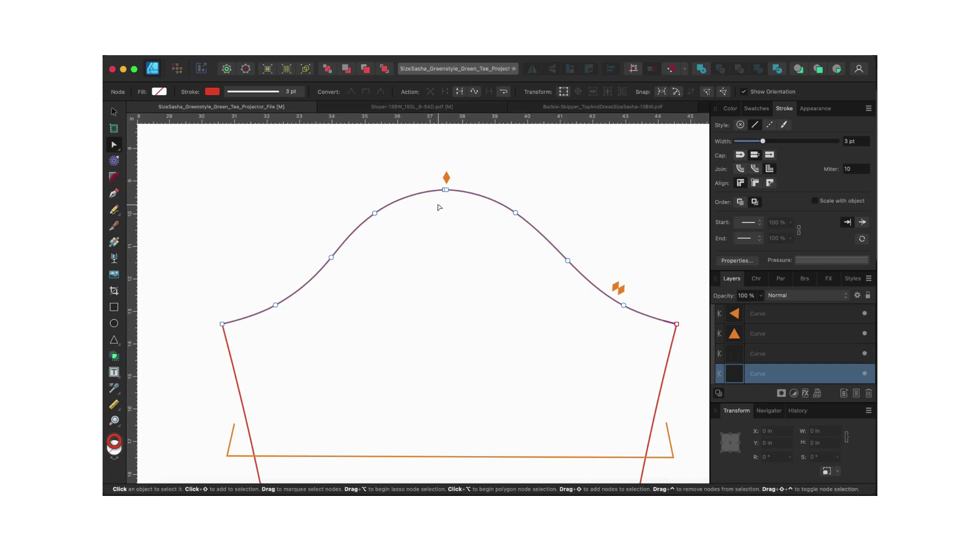
{"action": "right_click", "coordinate": [284, 140]}
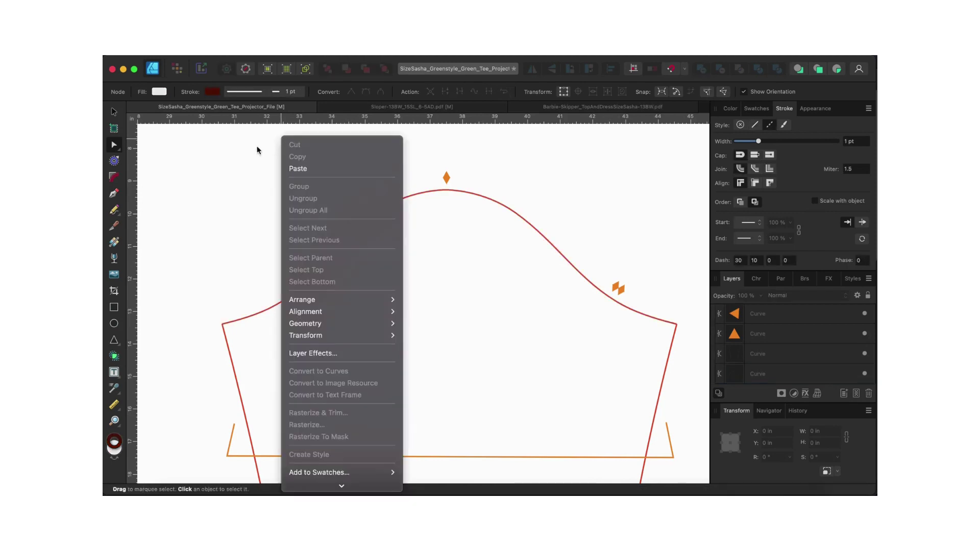
{"action": "left_click", "coordinate": [236, 148]}
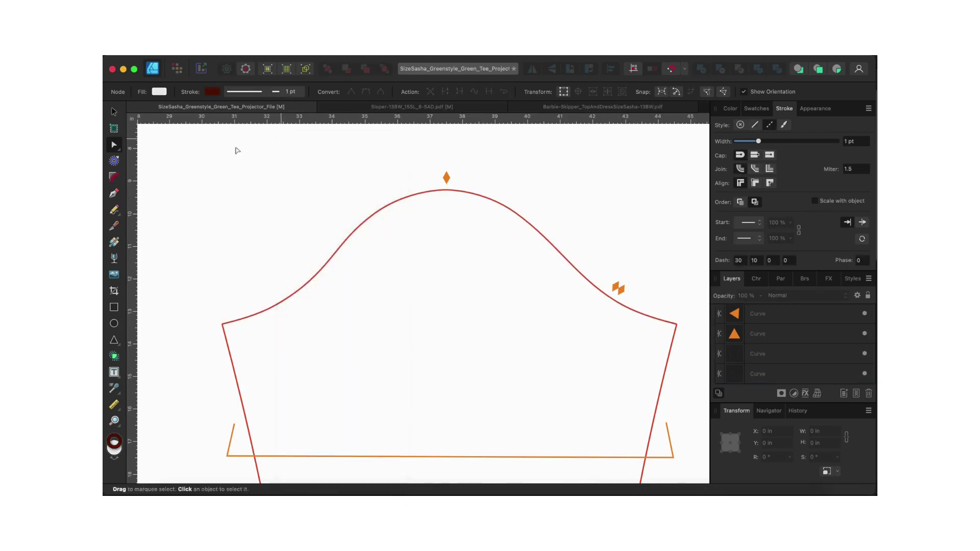
{"action": "left_click", "coordinate": [376, 215]}
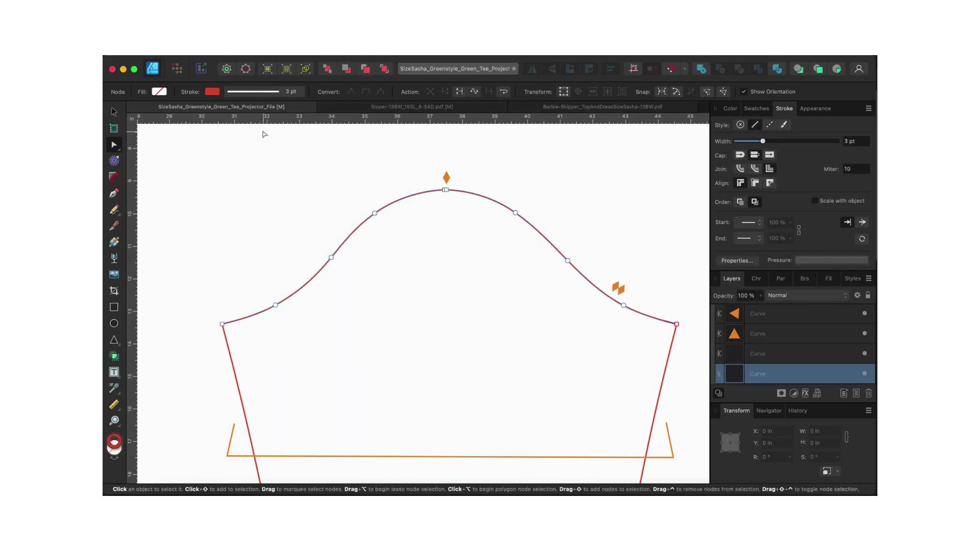
{"action": "left_click_drag", "start_coordinate": [263, 134], "coordinate": [624, 270]}
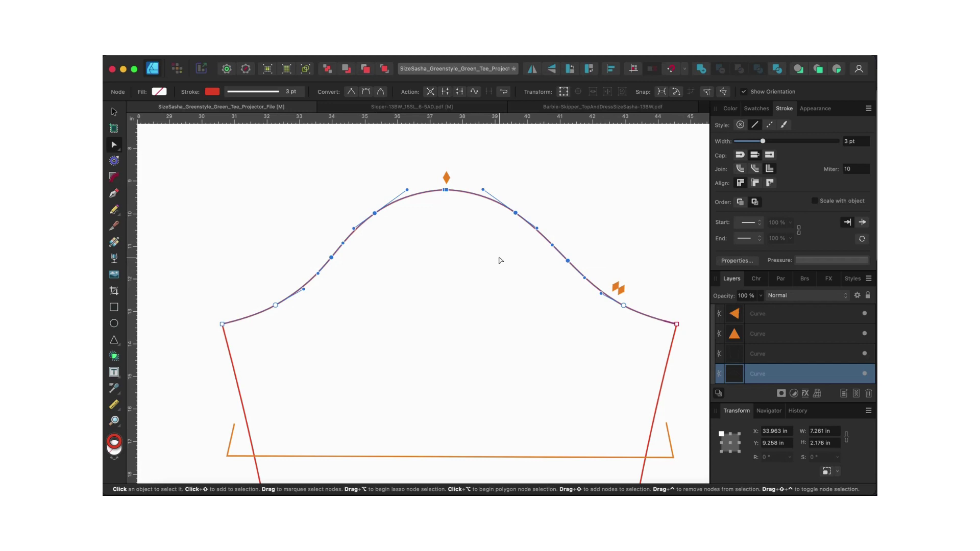
Step: Lock one copy of the sleeve cap curve in place as the reference
{"action": "left_click", "coordinate": [112, 111]}
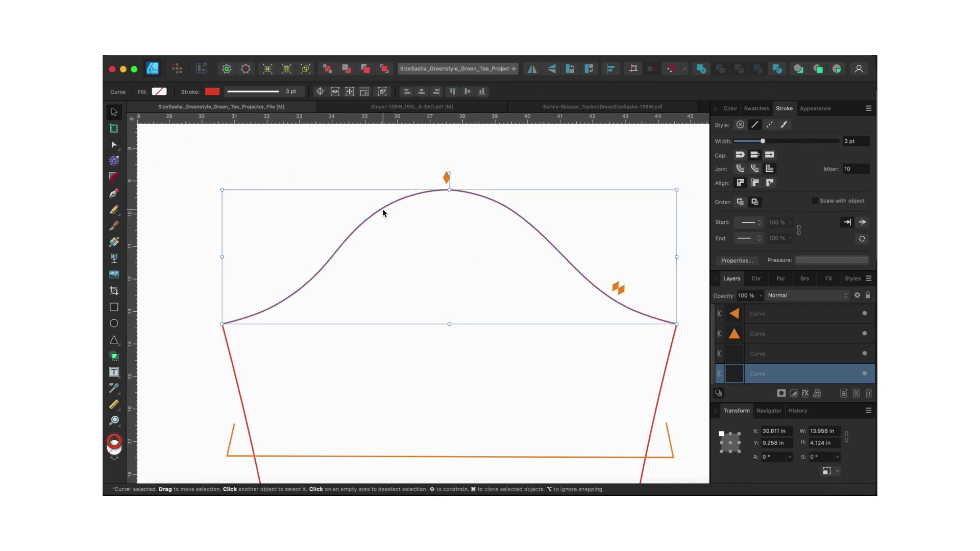
{"action": "left_click", "coordinate": [856, 375]}
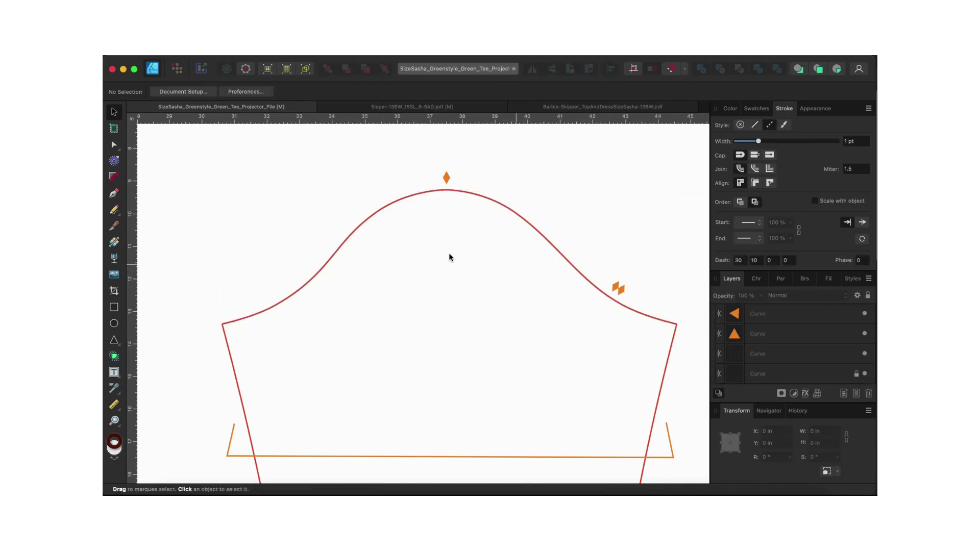
Step: Select the upper nodes of the unlocked sleeve cap curve copy and measure that curve's length
{"action": "left_click", "coordinate": [402, 199]}
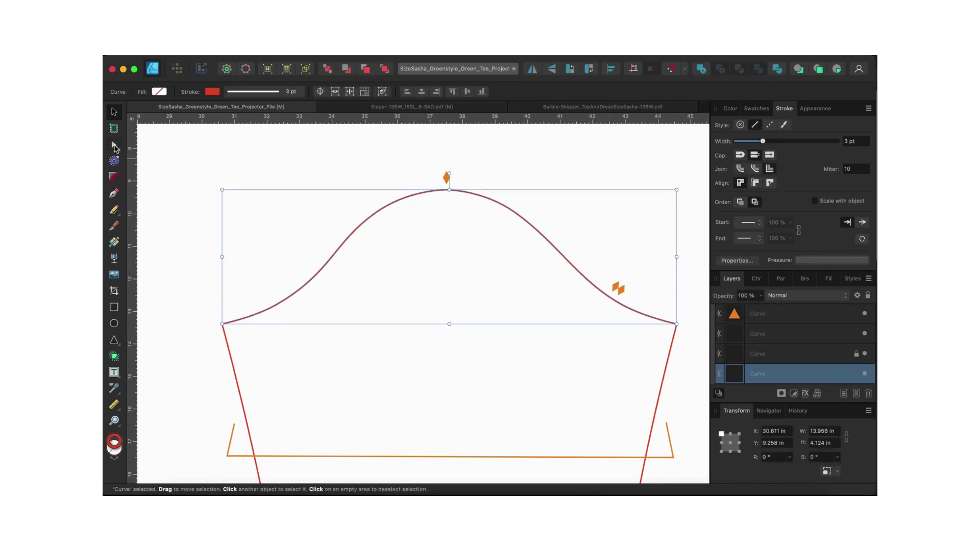
{"action": "left_click", "coordinate": [113, 144]}
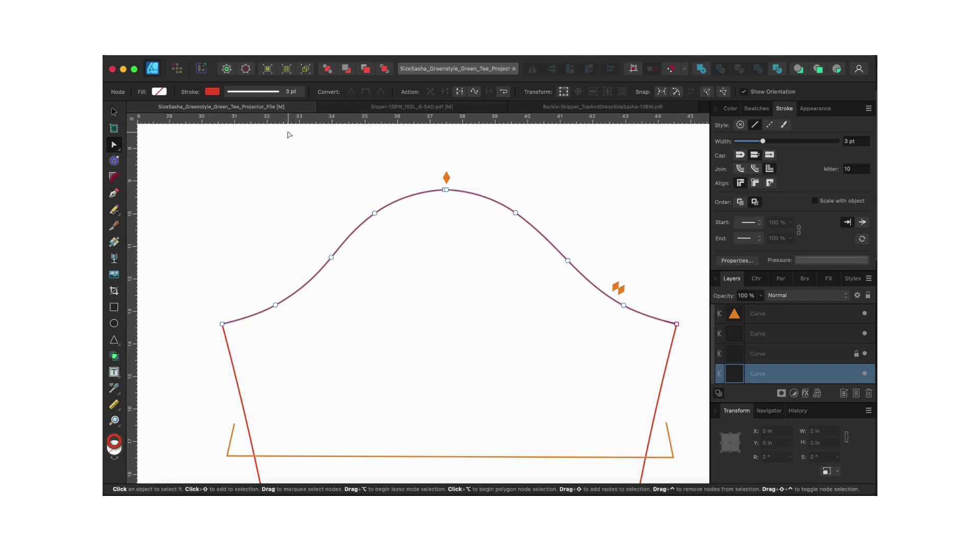
{"action": "left_click_drag", "start_coordinate": [287, 132], "coordinate": [600, 282]}
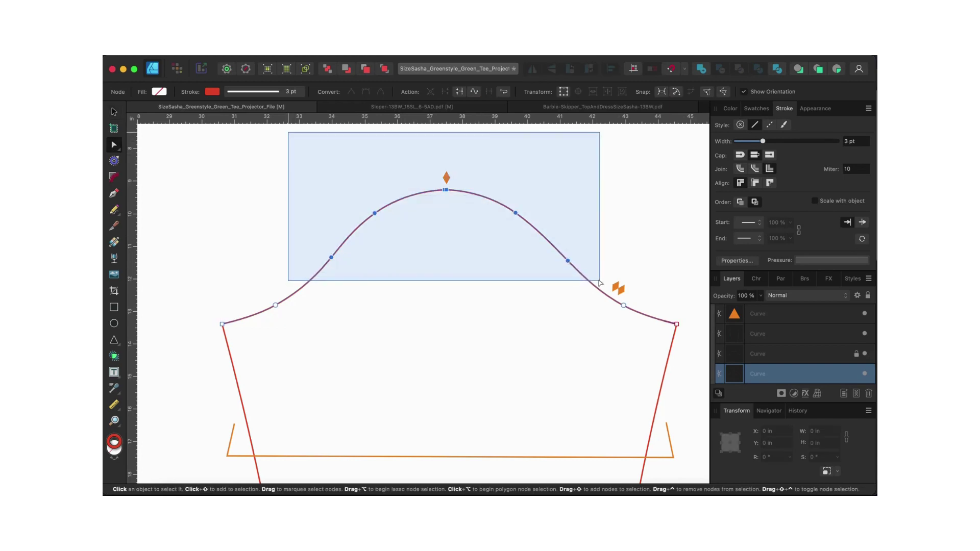
{"action": "left_click", "coordinate": [115, 404]}
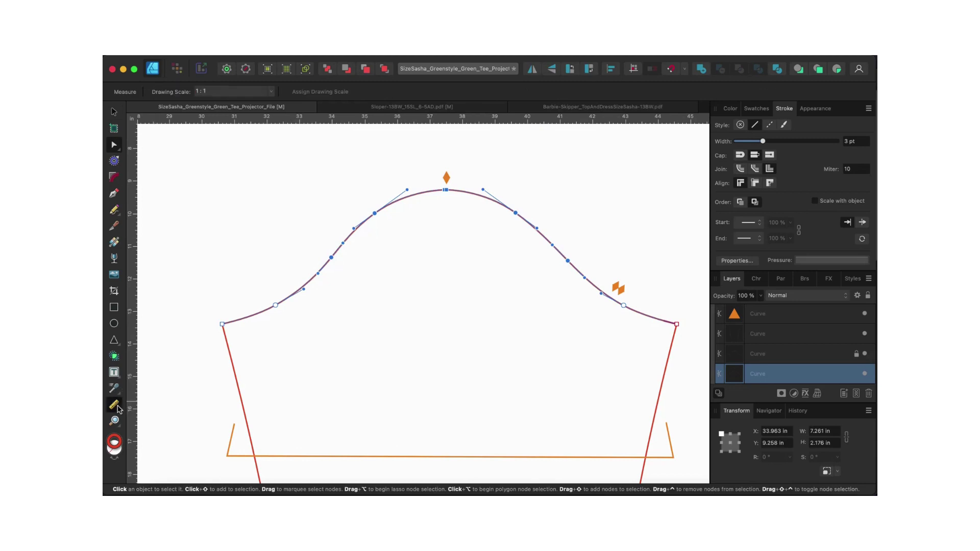
{"action": "left_click", "coordinate": [153, 419]}
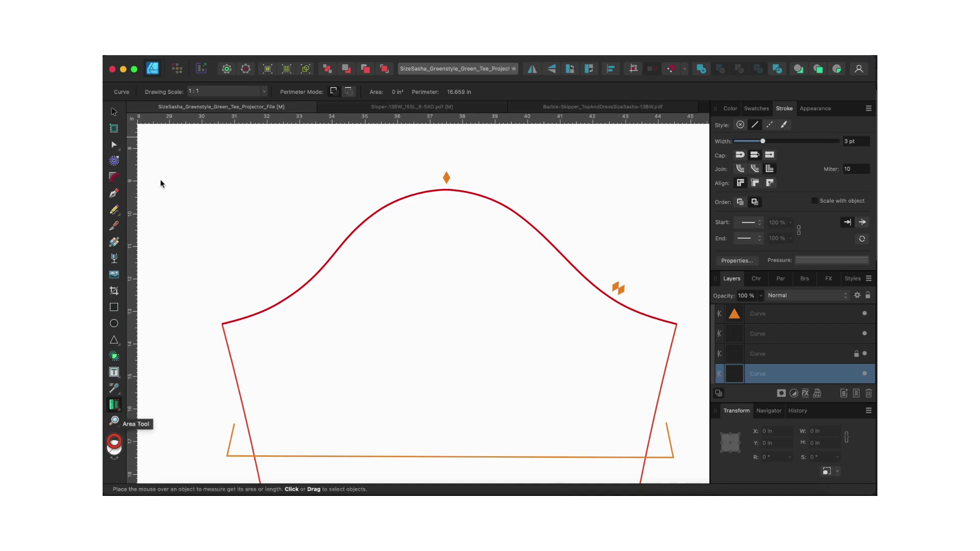
Step: Raise the upper nodes of the unlocked sleeve cap curve to Y 8.558 in, leaving its lower nodes and end points in place
{"action": "left_click", "coordinate": [114, 145]}
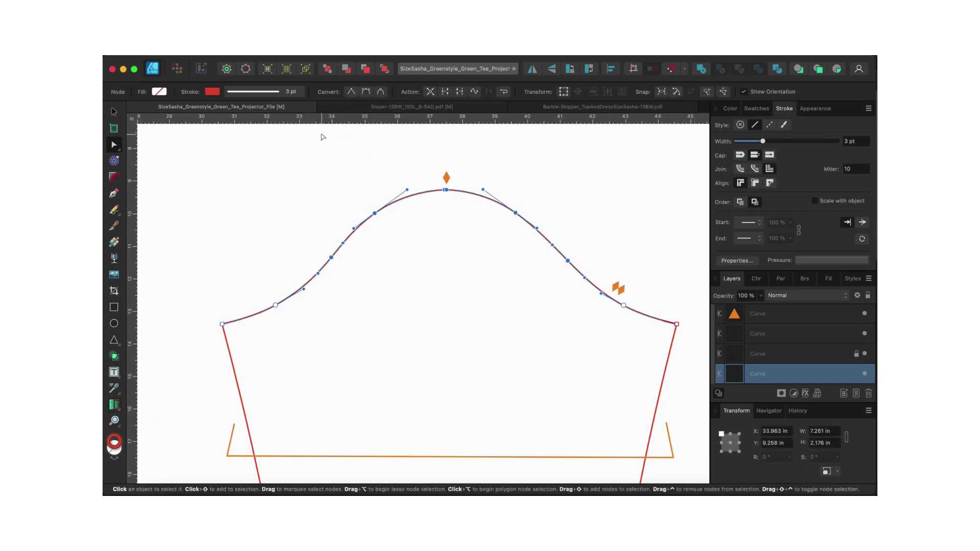
{"action": "left_click_drag", "start_coordinate": [296, 132], "coordinate": [608, 279]}
{"action": "key", "text": "Up"}
{"action": "key", "text": "Up"}
{"action": "key", "text": "Up"}
{"action": "key", "text": "Up"}
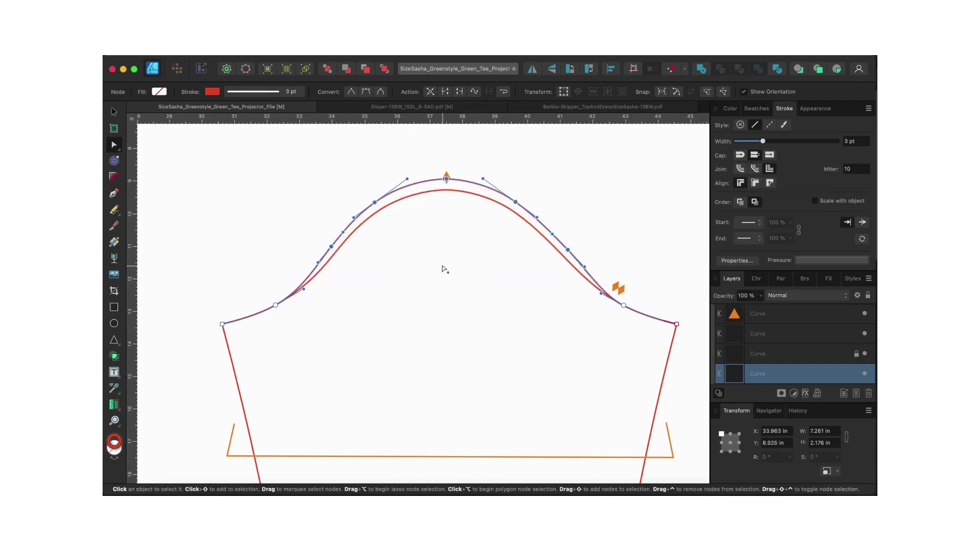
{"action": "key", "text": "Up"}
{"action": "key", "text": "Up"}
{"action": "key", "text": "Up"}
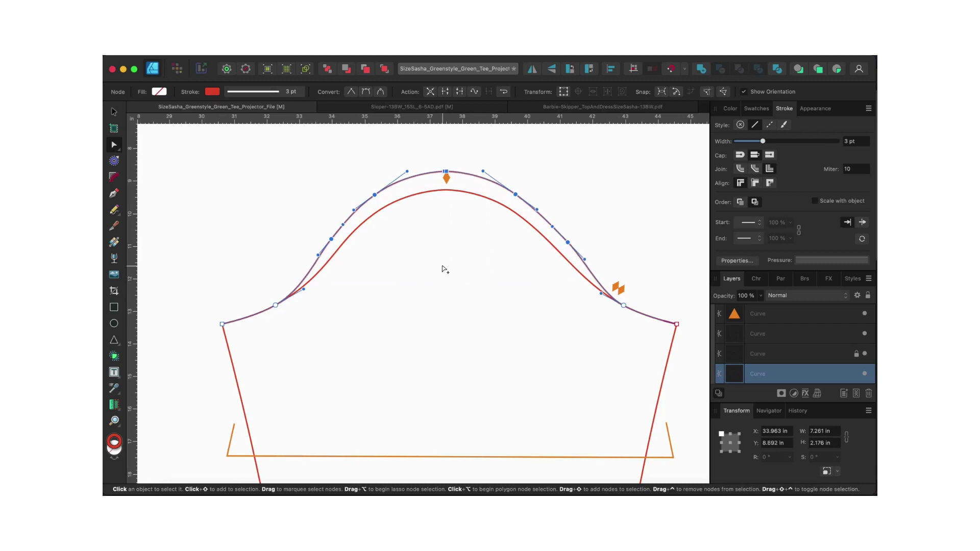
{"action": "key", "text": "Up"}
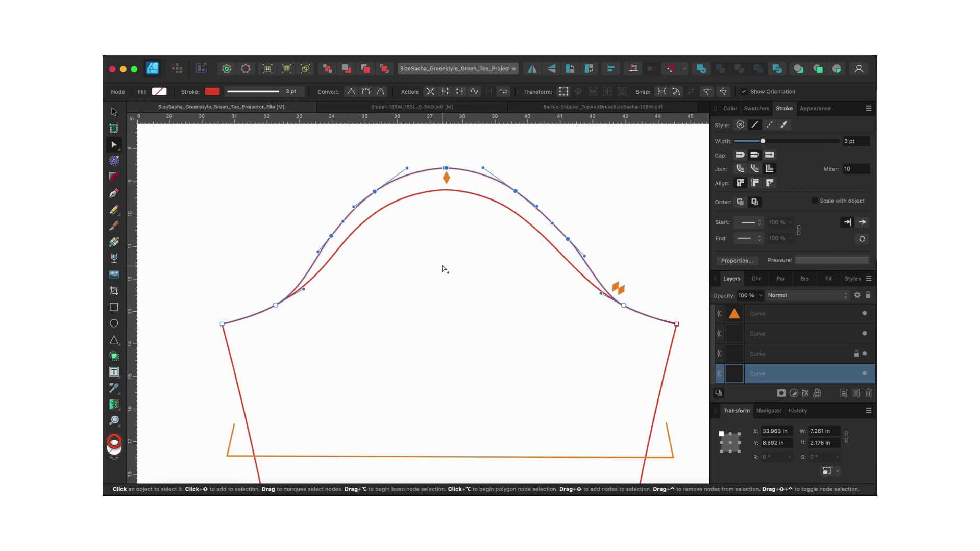
{"action": "key", "text": "Up"}
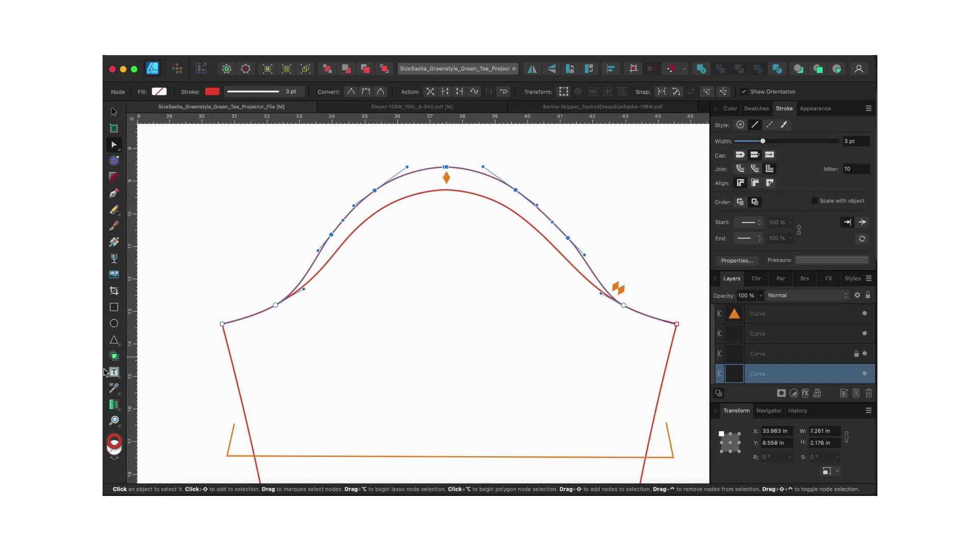
Step: Measure from the peak of the raised sleeve cap to the peak of the original cap curve
{"action": "left_click_drag", "start_coordinate": [118, 413], "coordinate": [153, 405]}
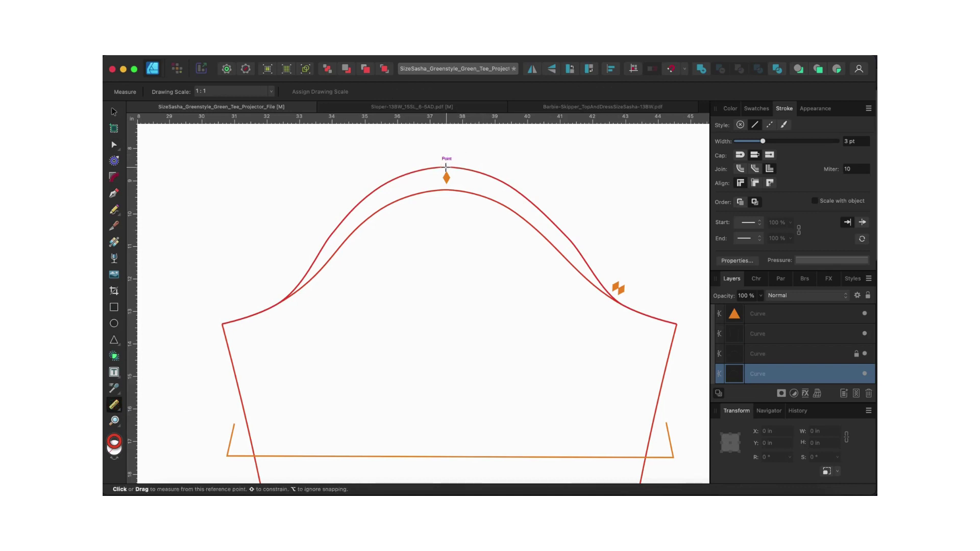
{"action": "left_click", "coordinate": [446, 167]}
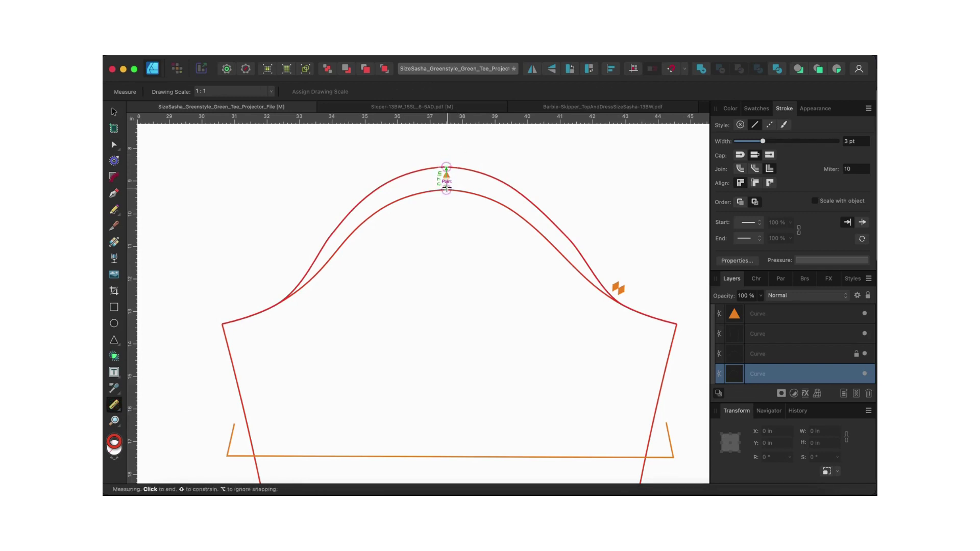
{"action": "scroll", "coordinate": [446, 188], "scroll_direction": "up", "scroll_amount": 3}
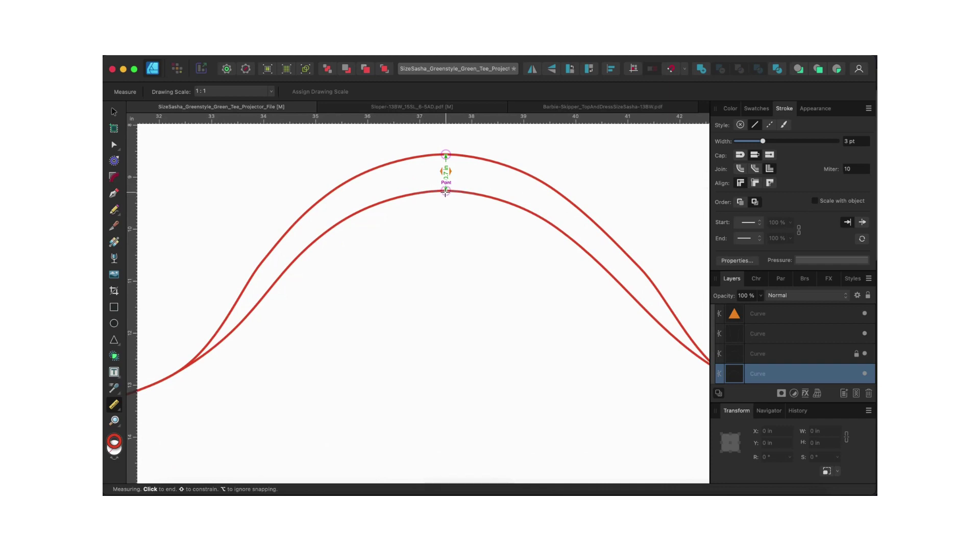
{"action": "left_click", "coordinate": [362, 152]}
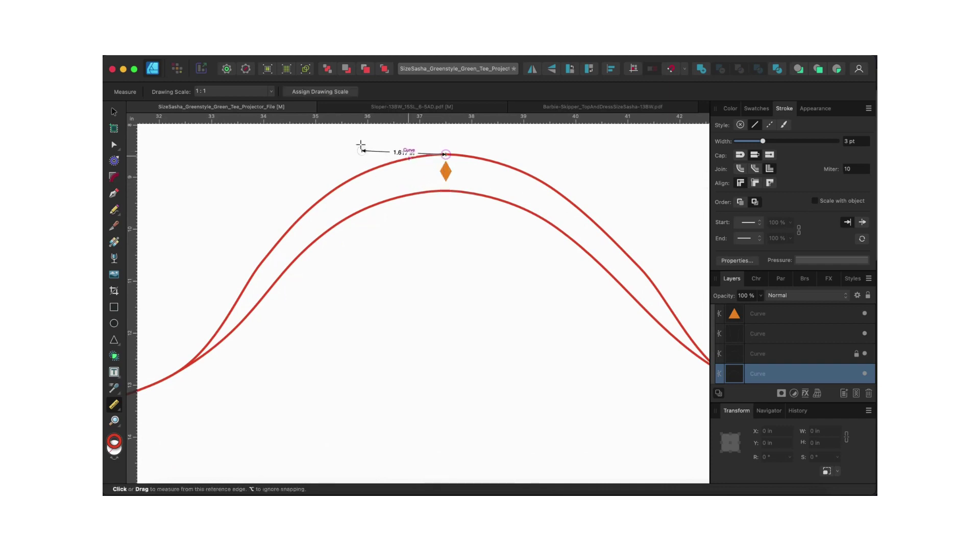
Step: Measure the full length of the raised sleeve cap curve
{"action": "left_click", "coordinate": [114, 112]}
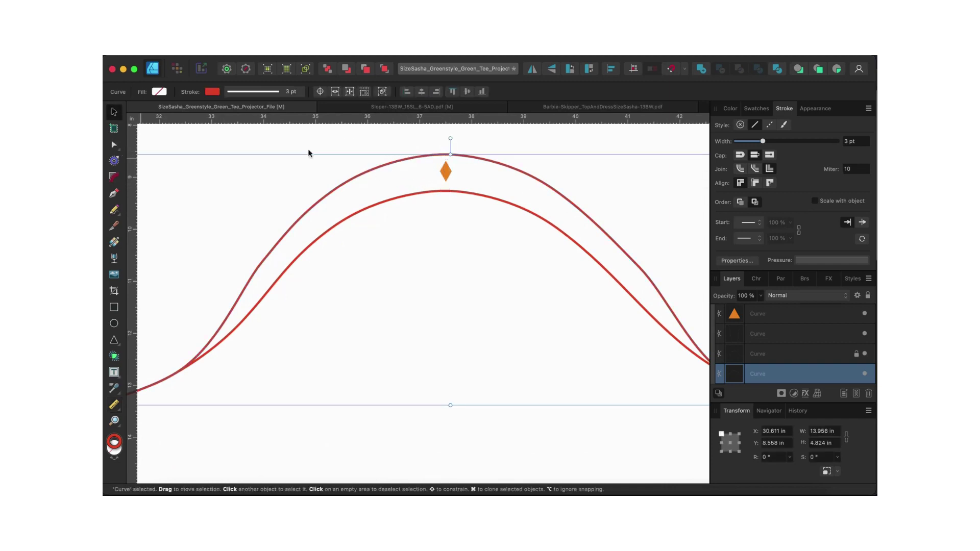
{"action": "left_click", "coordinate": [114, 405]}
{"action": "left_click", "coordinate": [155, 421]}
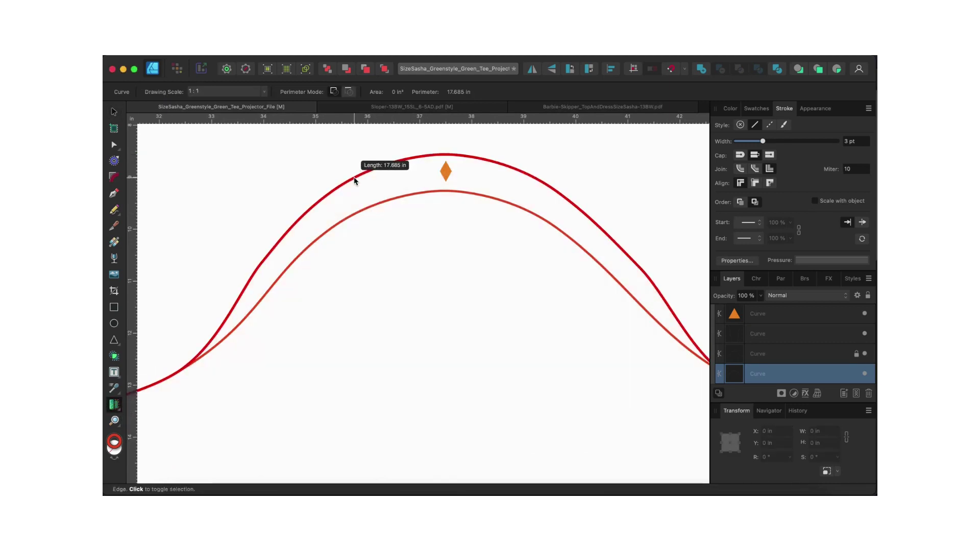
Step: Reposition the raised cap curve's node just above the double notch to about X 41.178 in, Y 10.769 in
{"action": "scroll", "coordinate": [354, 179], "scroll_direction": "down", "scroll_amount": 5}
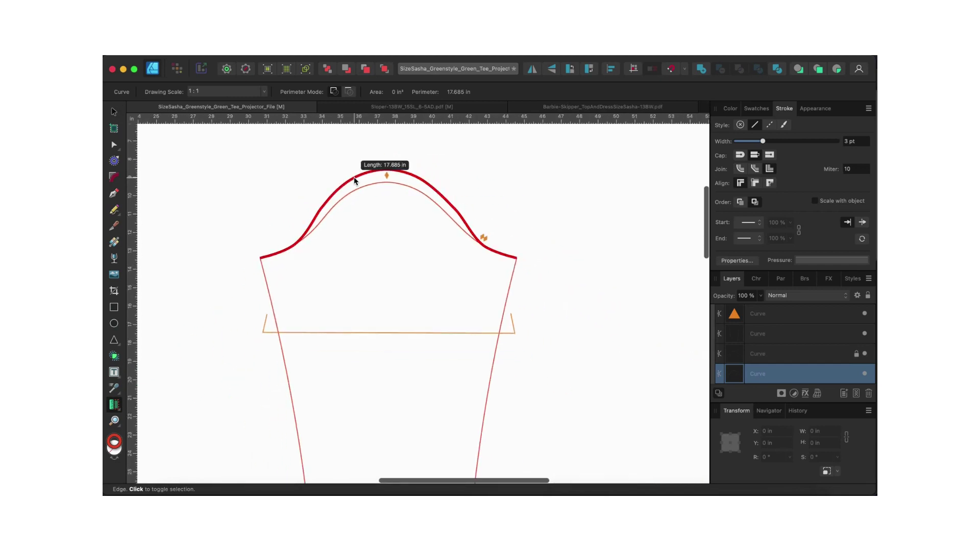
{"action": "scroll", "coordinate": [520, 210], "scroll_direction": "up", "scroll_amount": 3}
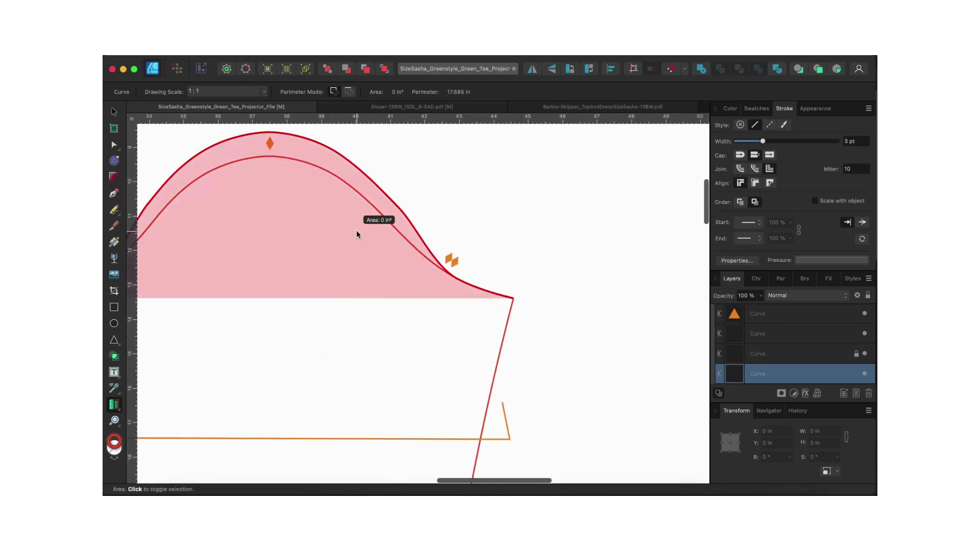
{"action": "scroll", "coordinate": [400, 220], "scroll_direction": "up", "scroll_amount": 2}
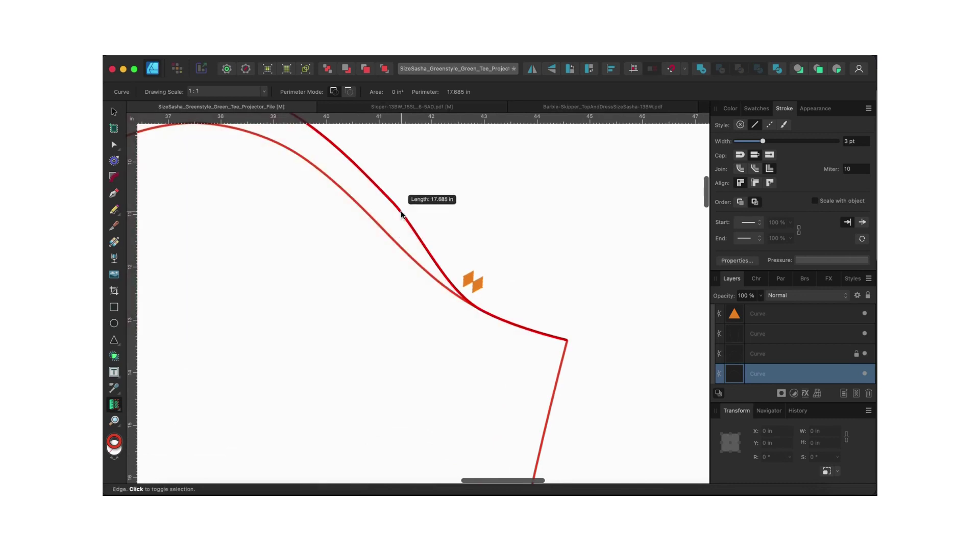
{"action": "scroll", "coordinate": [337, 238], "scroll_direction": "left", "scroll_amount": 3}
{"action": "scroll", "coordinate": [338, 238], "scroll_direction": "up", "scroll_amount": 2}
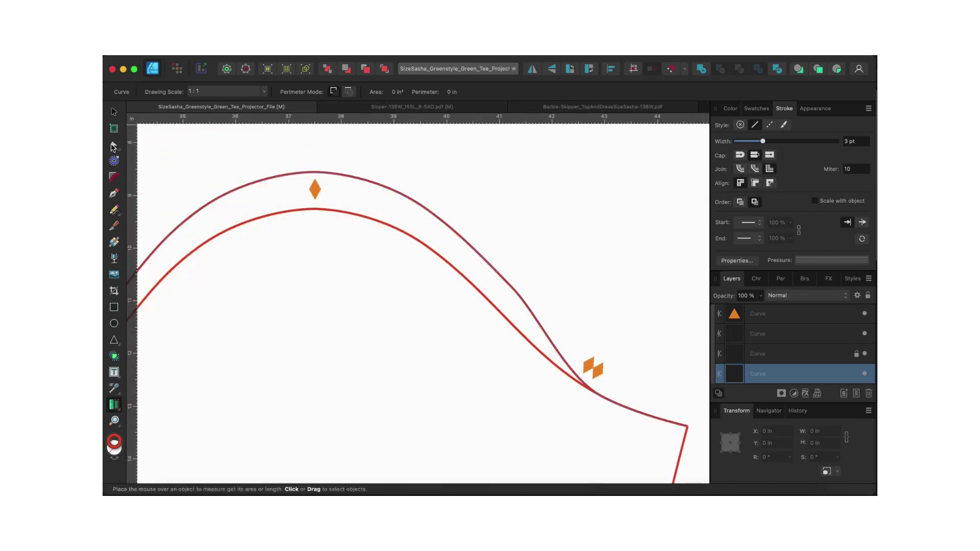
{"action": "left_click", "coordinate": [113, 144]}
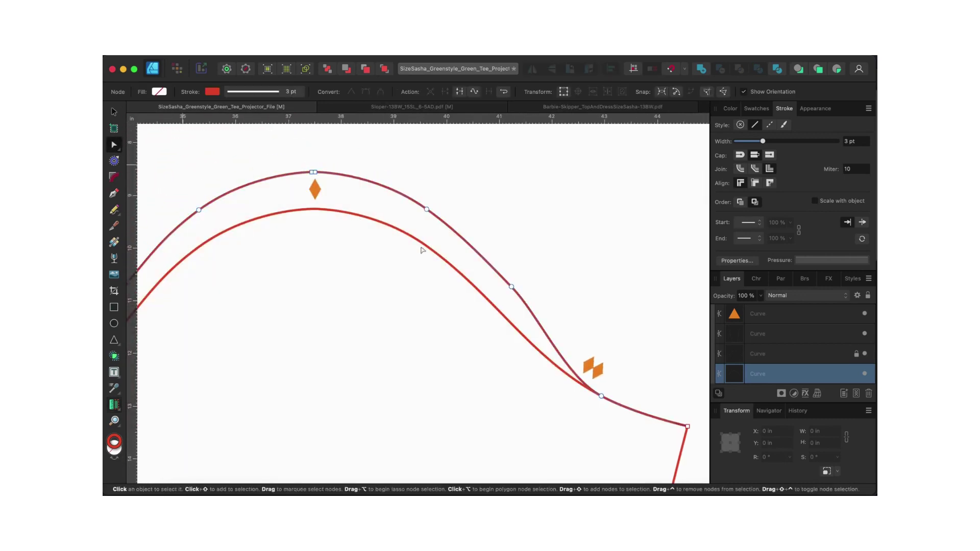
{"action": "left_click", "coordinate": [511, 288]}
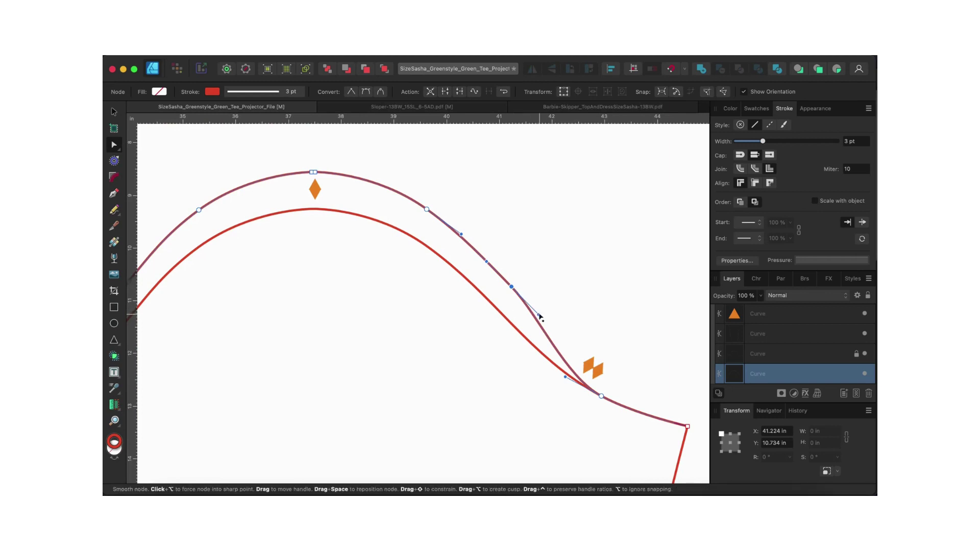
{"action": "left_click_drag", "start_coordinate": [538, 315], "coordinate": [541, 318]}
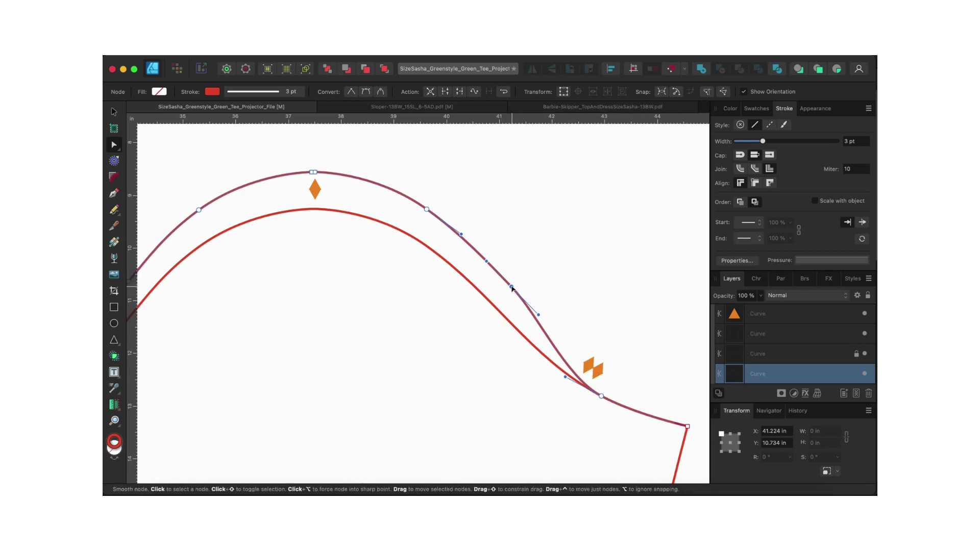
{"action": "left_click_drag", "start_coordinate": [512, 288], "coordinate": [510, 291]}
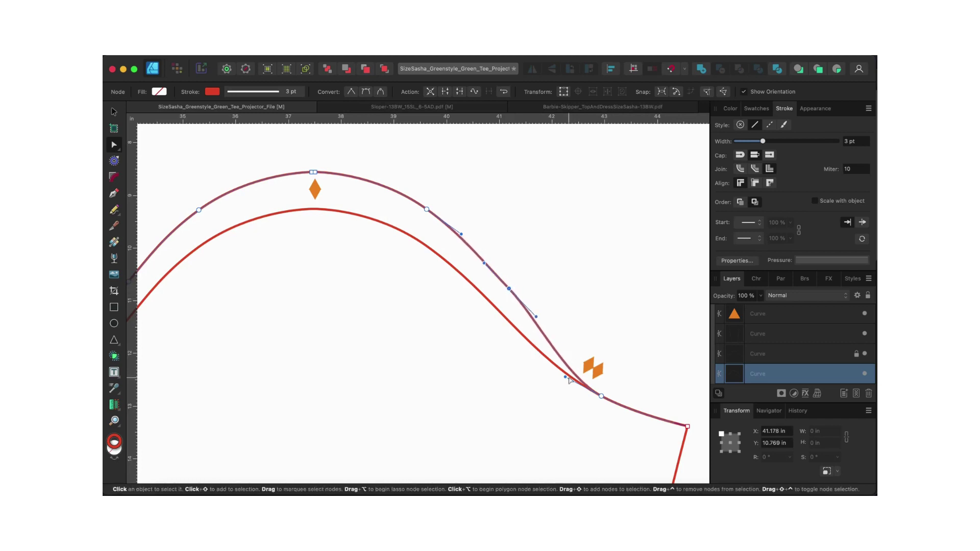
Step: Smooth the raised cap curve above the double notch, moving its node there to about X 41.062 in, Y 10.645 in
{"action": "left_click_drag", "start_coordinate": [572, 376], "coordinate": [576, 377]}
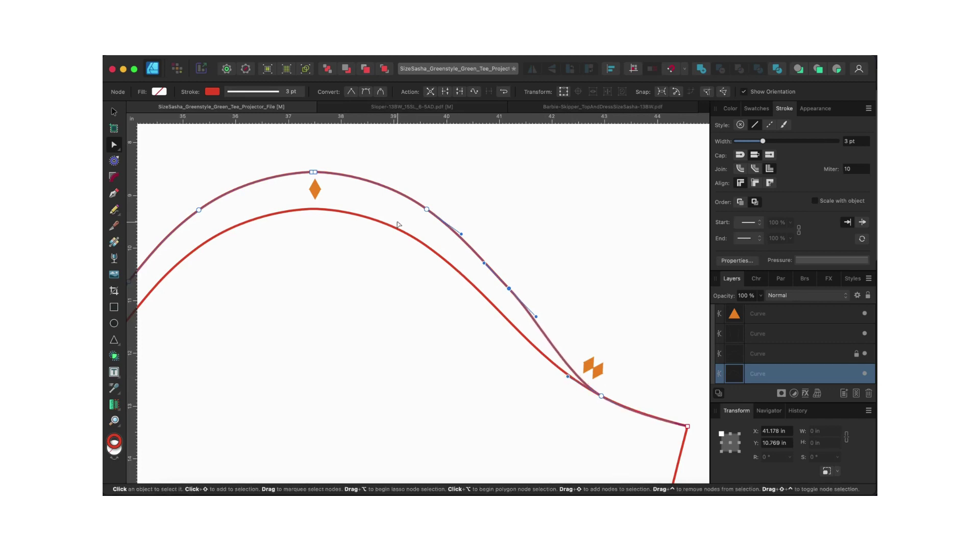
{"action": "scroll", "coordinate": [399, 224], "scroll_direction": "left", "scroll_amount": 3}
{"action": "scroll", "coordinate": [399, 224], "scroll_direction": "up", "scroll_amount": 1}
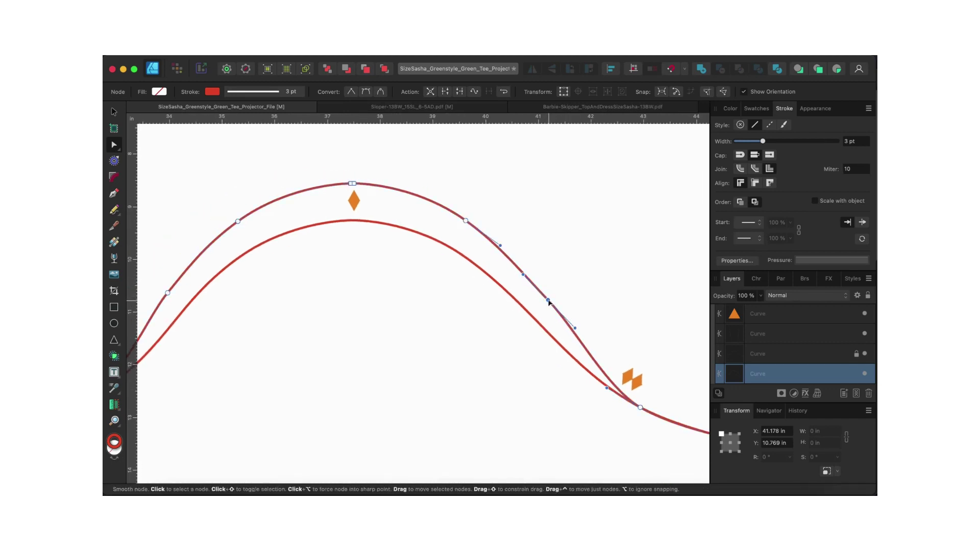
{"action": "left_click_drag", "start_coordinate": [549, 302], "coordinate": [543, 295]}
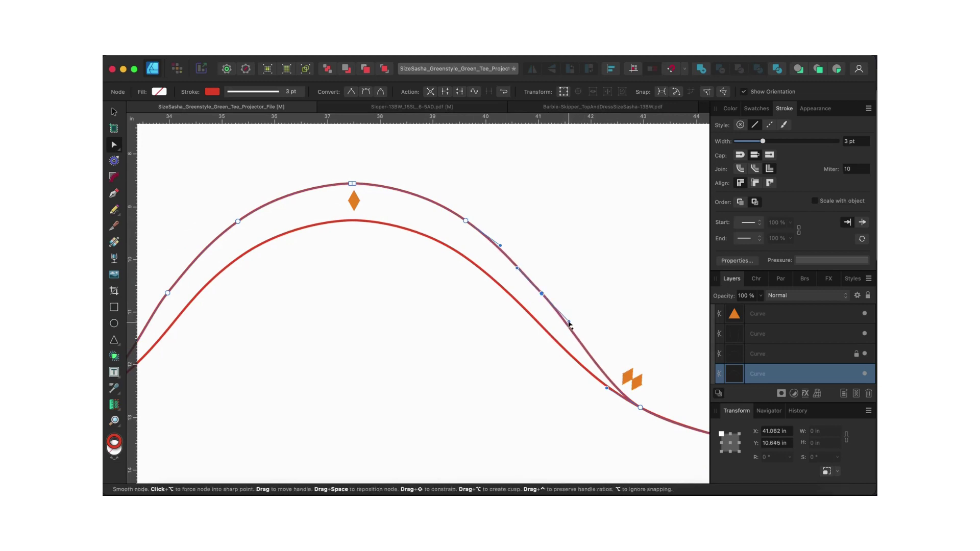
Step: Smooth the raised cap curve on the side opposite the double notch by adjusting the lower handle of its mid-slope node
{"action": "scroll", "coordinate": [416, 255], "scroll_direction": "left", "scroll_amount": 10}
{"action": "scroll", "coordinate": [416, 255], "scroll_direction": "down", "scroll_amount": 2}
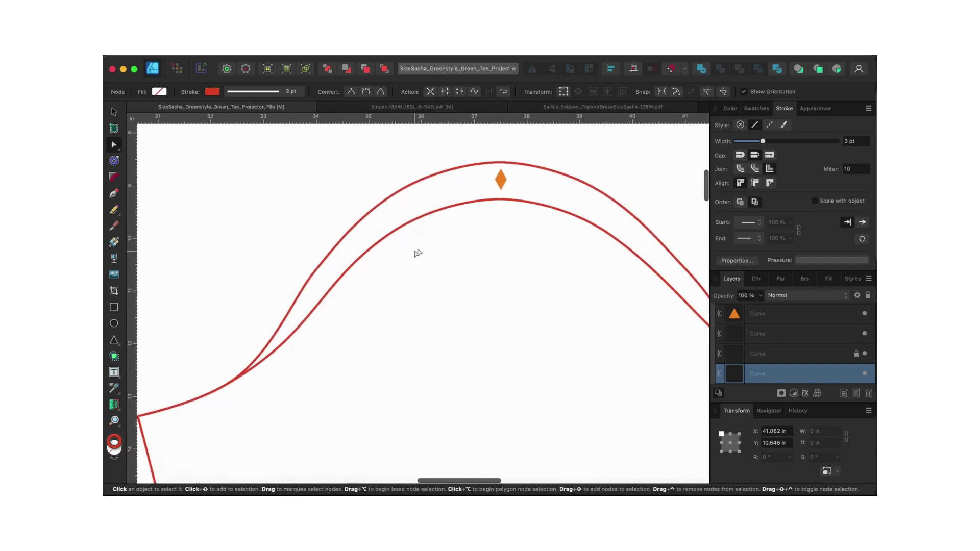
{"action": "left_click", "coordinate": [314, 273]}
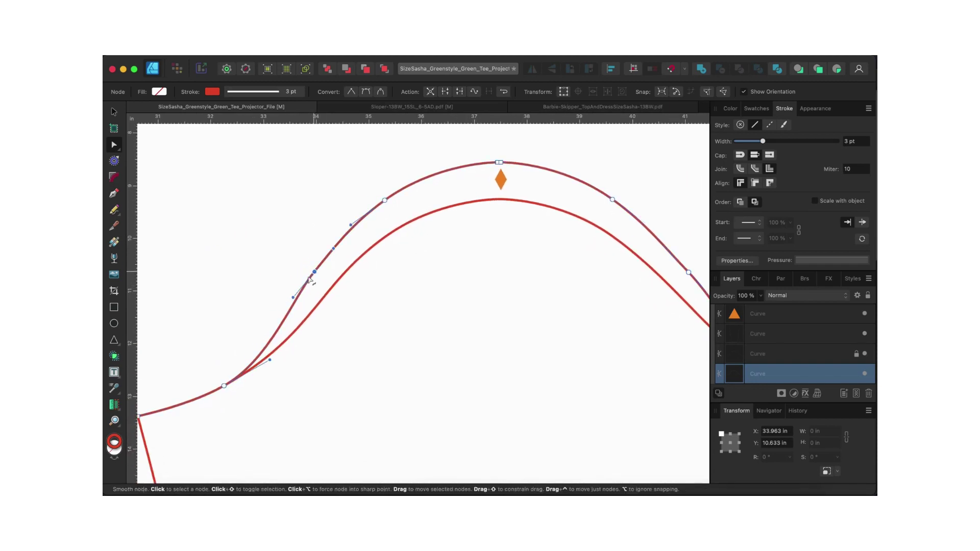
{"action": "left_click_drag", "start_coordinate": [293, 298], "coordinate": [292, 304]}
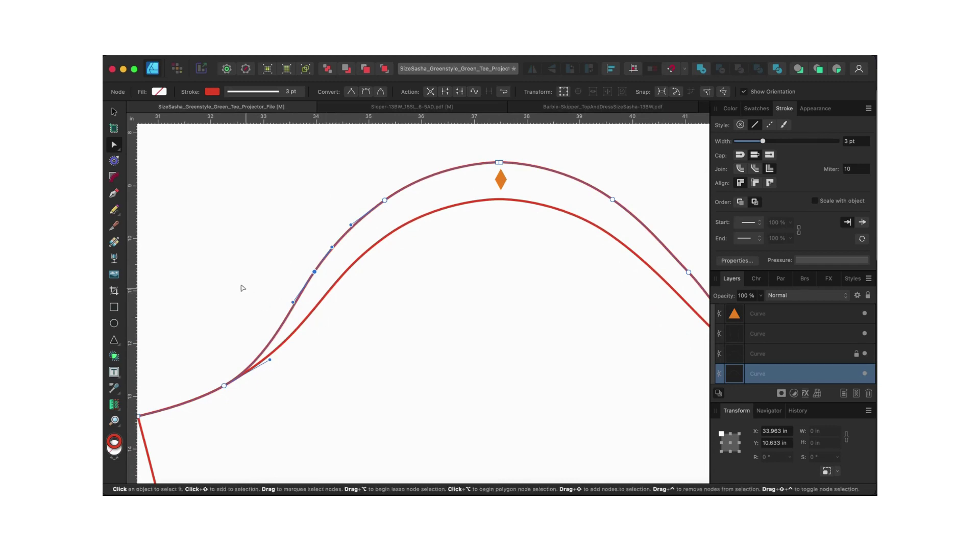
Step: Examine the reshaped sleeve cap against the original curve, both close up and beside the bodice
{"action": "left_click", "coordinate": [300, 307]}
{"action": "scroll", "coordinate": [372, 323], "scroll_direction": "down", "scroll_amount": 5}
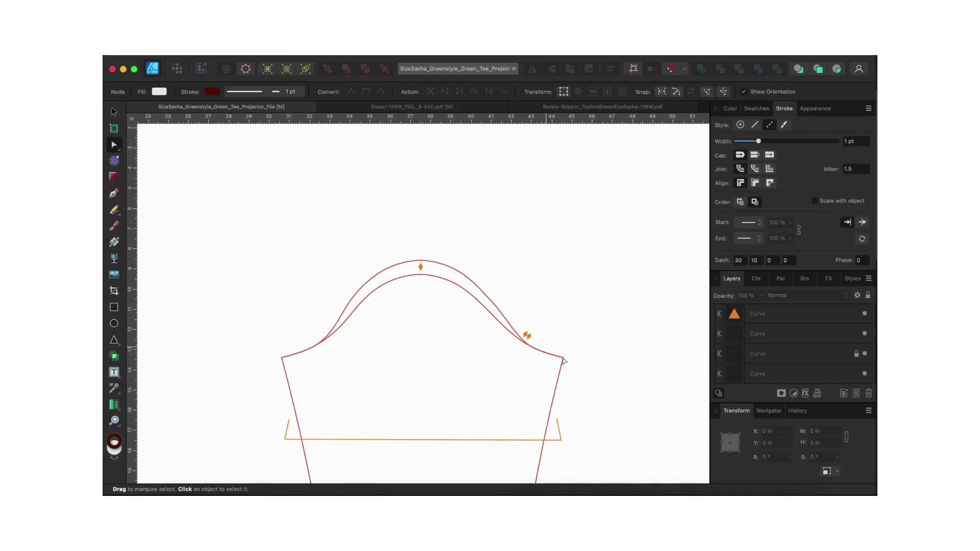
{"action": "left_click", "coordinate": [515, 335]}
{"action": "scroll", "coordinate": [516, 334], "scroll_direction": "up", "scroll_amount": 5}
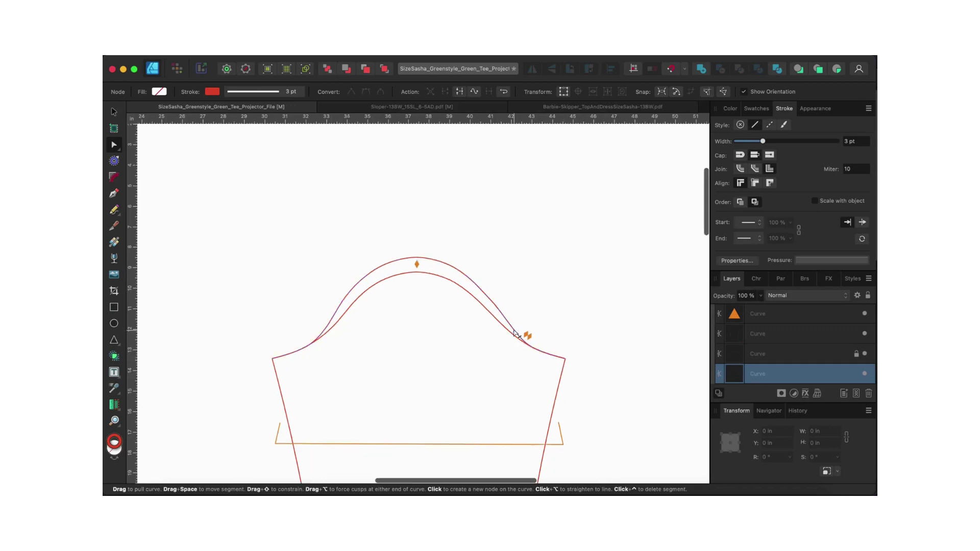
{"action": "scroll", "coordinate": [516, 334], "scroll_direction": "down", "scroll_amount": 5}
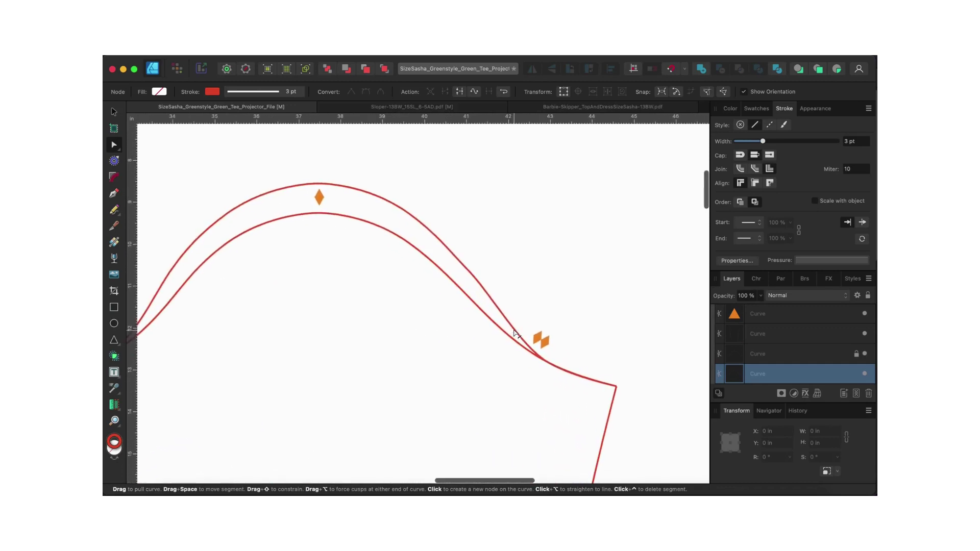
{"action": "scroll", "coordinate": [515, 334], "scroll_direction": "down", "scroll_amount": 3}
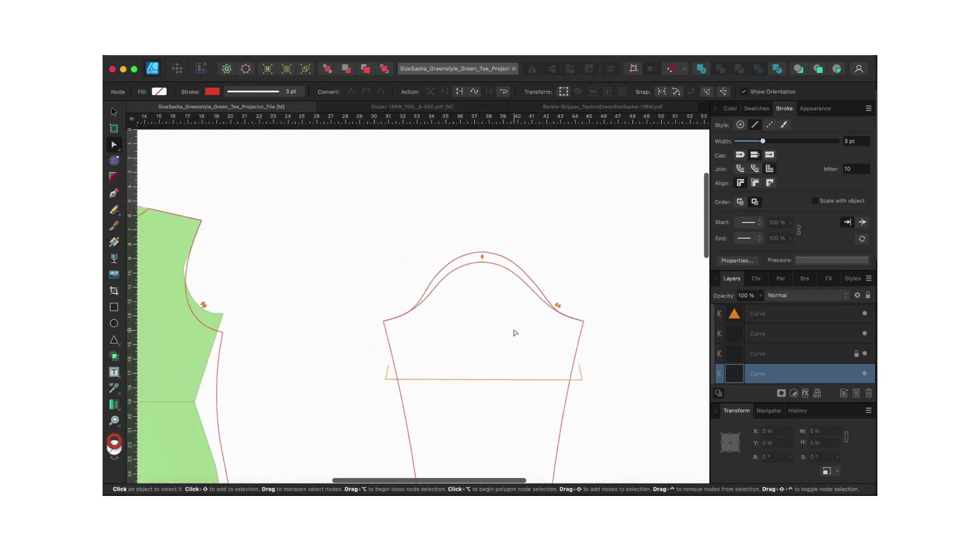
{"action": "scroll", "coordinate": [516, 333], "scroll_direction": "down", "scroll_amount": 2}
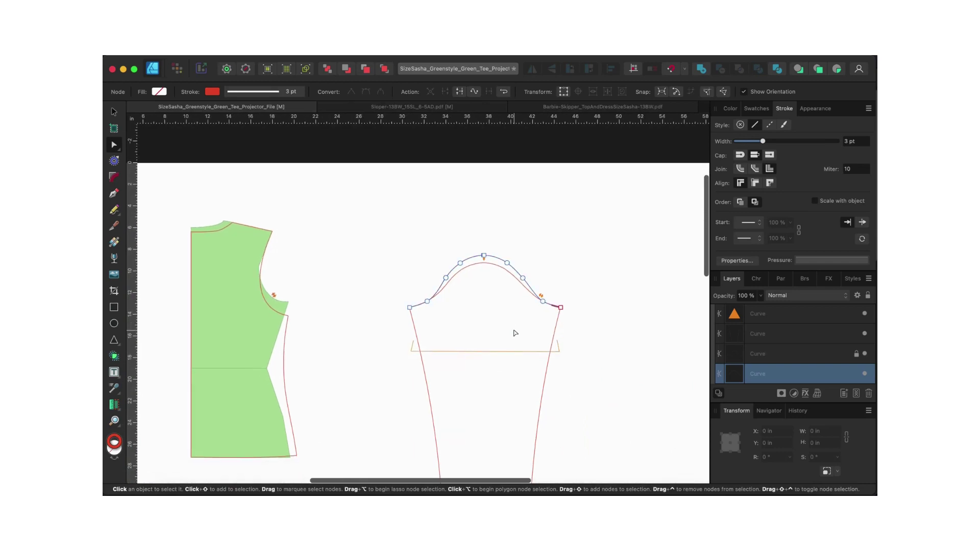
{"action": "left_click", "coordinate": [515, 333]}
{"action": "scroll", "coordinate": [439, 318], "scroll_direction": "up", "scroll_amount": 2}
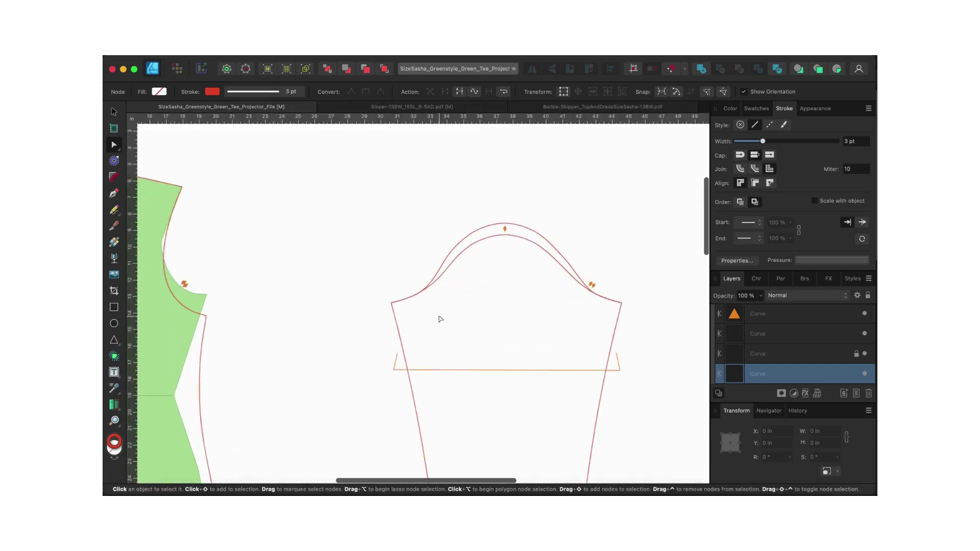
{"action": "scroll", "coordinate": [439, 318], "scroll_direction": "up", "scroll_amount": 2}
Step: Set the ruler origin at the sleeve cap's left underarm point
{"action": "left_click", "coordinate": [361, 293]}
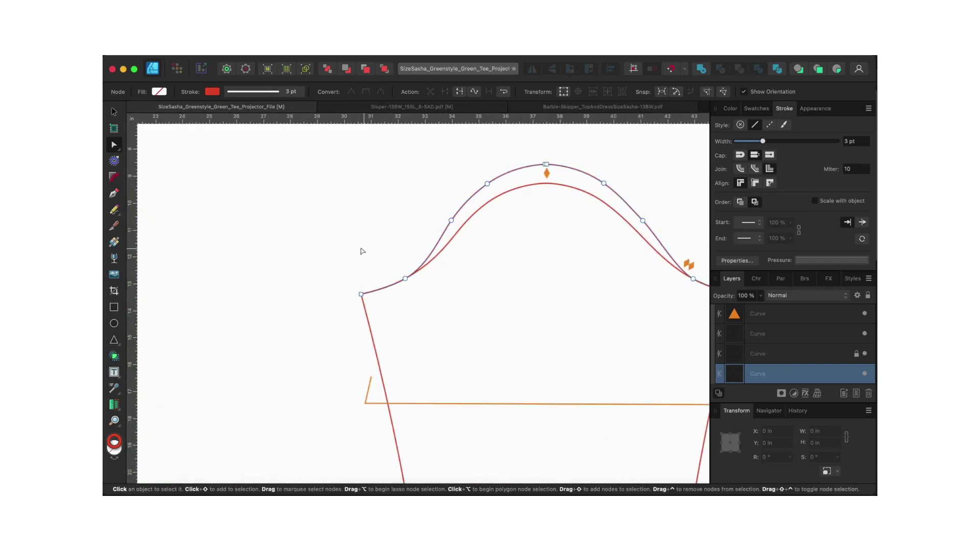
{"action": "scroll", "coordinate": [473, 262], "scroll_direction": "right", "scroll_amount": 2}
{"action": "scroll", "coordinate": [473, 262], "scroll_direction": "up", "scroll_amount": 1}
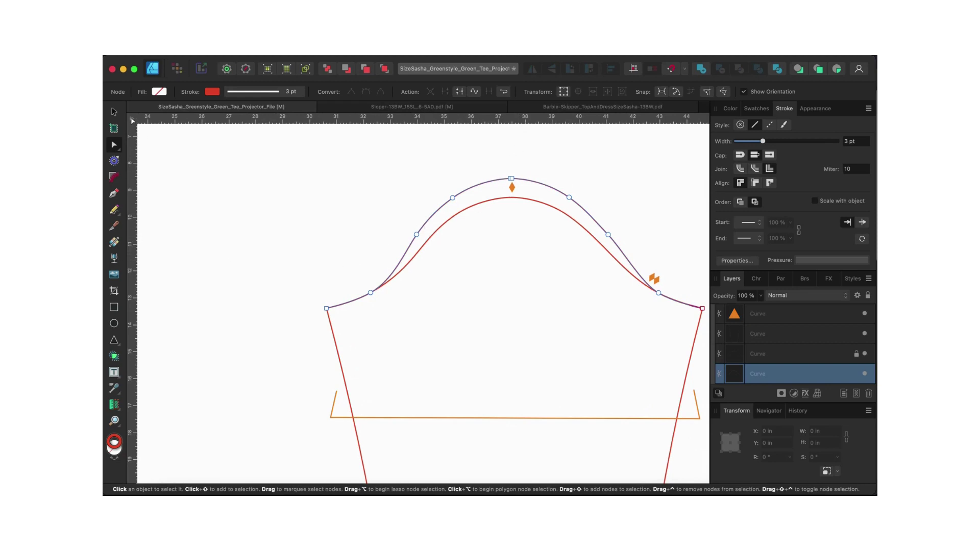
{"action": "left_click_drag", "start_coordinate": [132, 121], "coordinate": [326, 308]}
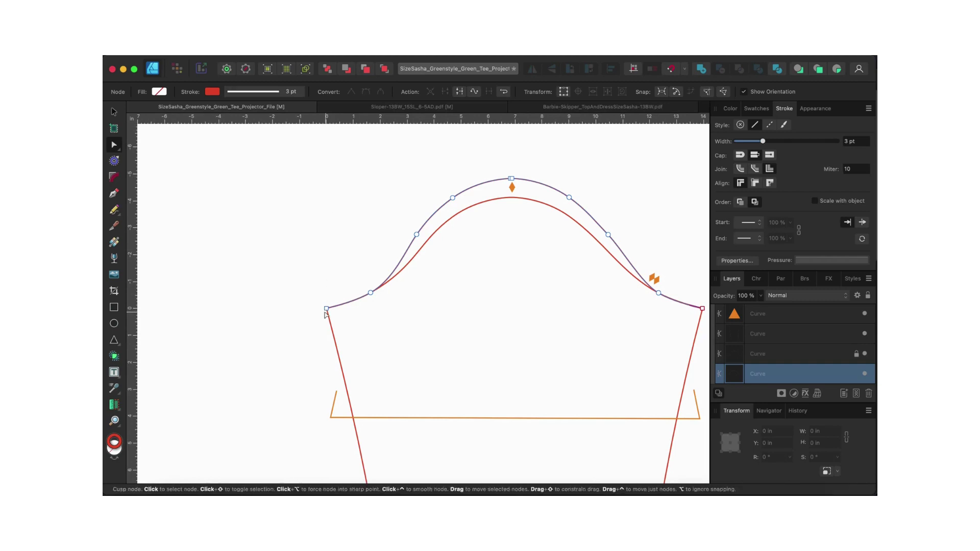
Step: Add a vertical guide and align it exactly with the sleeve cap's left underarm point
{"action": "left_click_drag", "start_coordinate": [131, 243], "coordinate": [325, 251]}
{"action": "scroll", "coordinate": [326, 253], "scroll_direction": "up", "scroll_amount": 4}
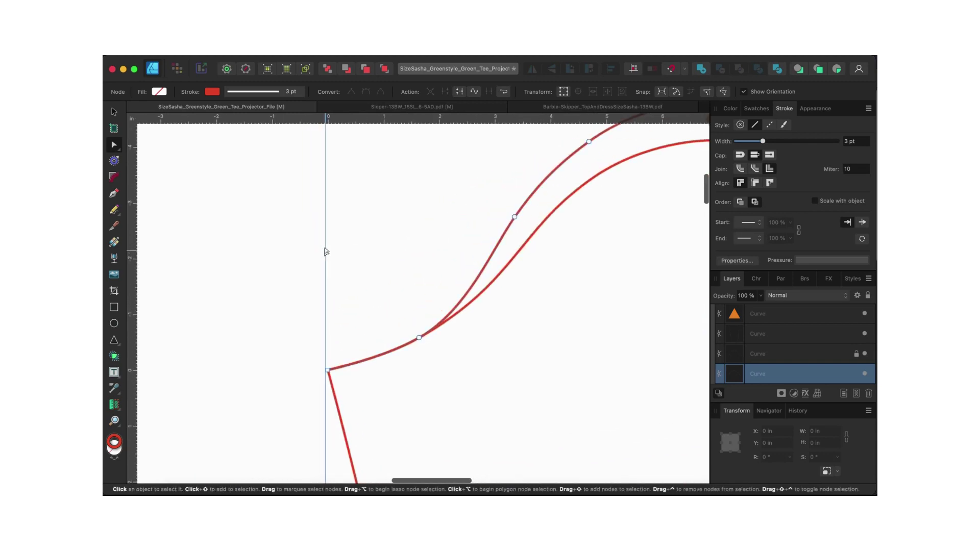
{"action": "key", "text": "v"}
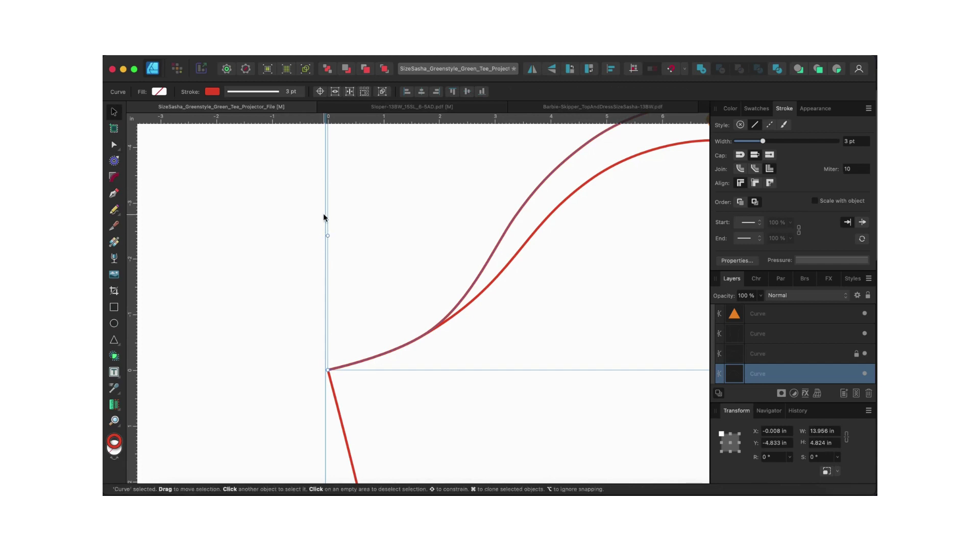
{"action": "scroll", "coordinate": [323, 213], "scroll_direction": "up", "scroll_amount": 3}
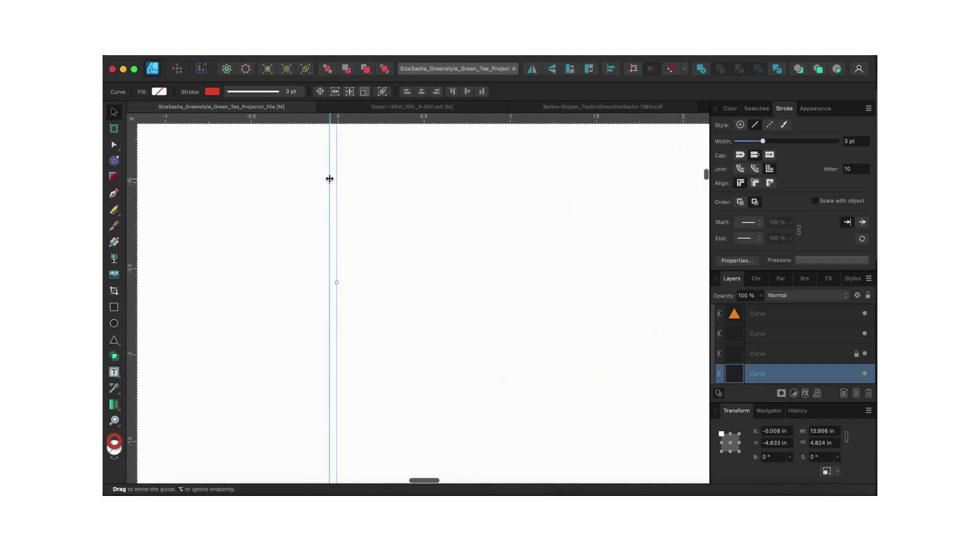
{"action": "left_click_drag", "start_coordinate": [329, 179], "coordinate": [337, 178]}
{"action": "scroll", "coordinate": [339, 181], "scroll_direction": "down", "scroll_amount": 3}
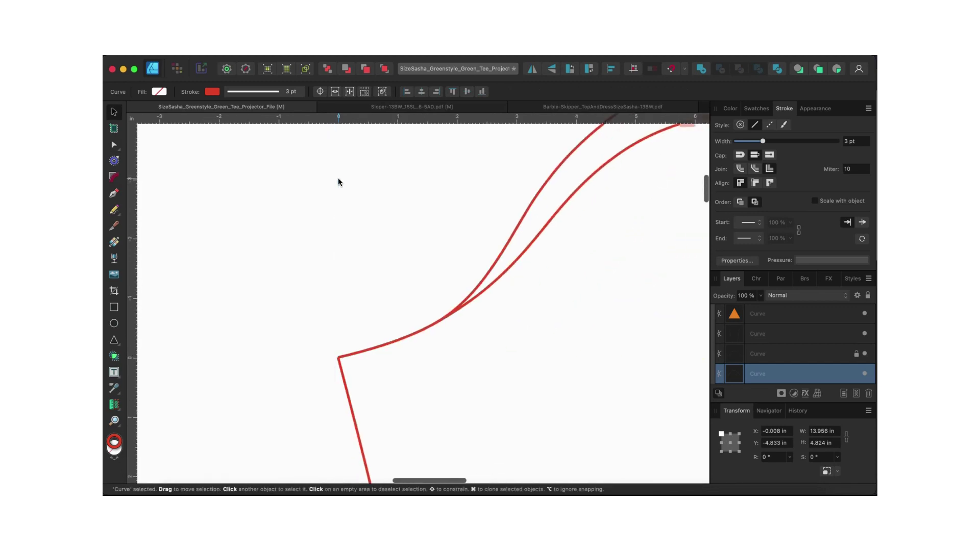
Step: Create a 0.25 in by 0.25 in square beside the left underarm point
{"action": "key", "text": "m"}
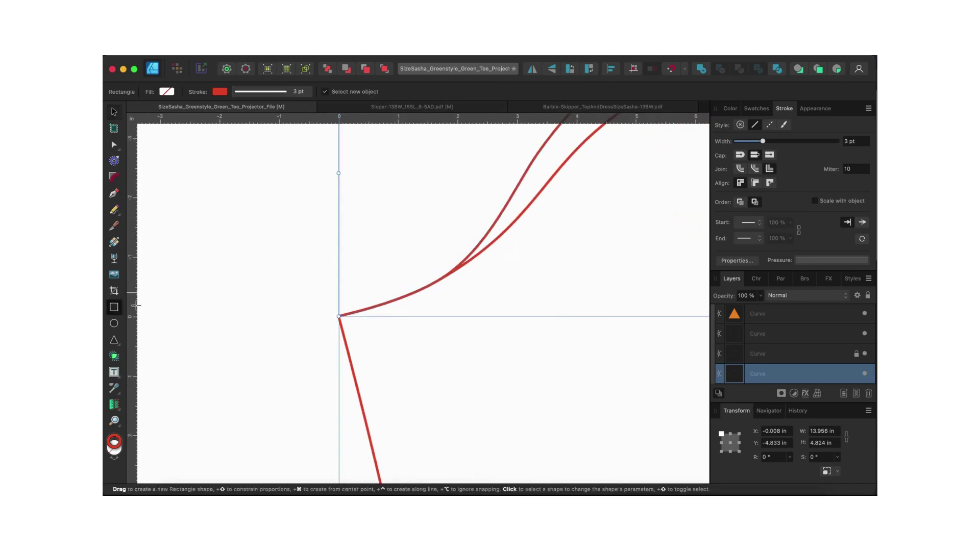
{"action": "left_click_drag", "start_coordinate": [228, 295], "coordinate": [245, 310]}
{"action": "left_click", "coordinate": [823, 431]}
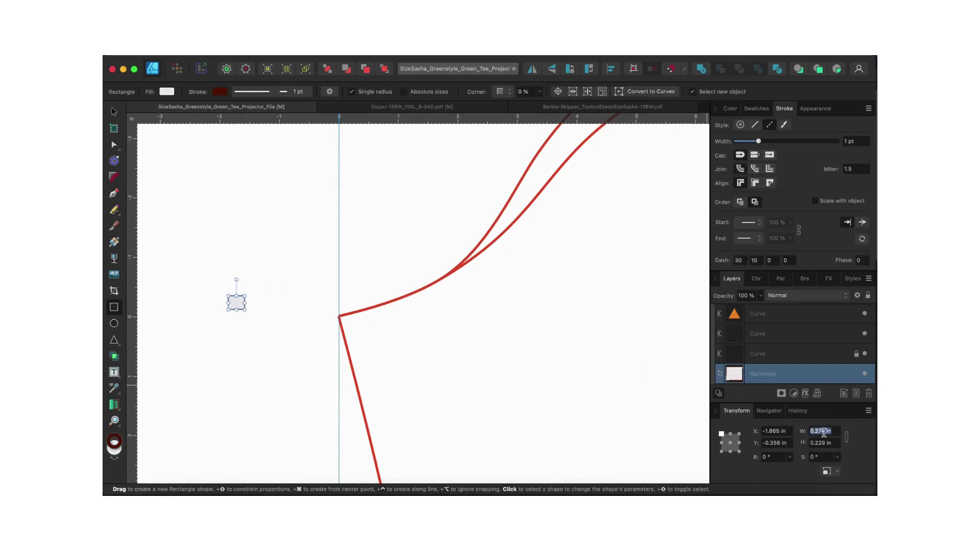
{"action": "key", "text": "BackSpace"}
{"action": "key", "text": "Tab"}
{"action": "type", "text": "0.25"}
{"action": "key", "text": "Return"}
Step: Place the square against the outside of the left underarm point and add a vertical guide along its outer edge
{"action": "left_click", "coordinate": [114, 113]}
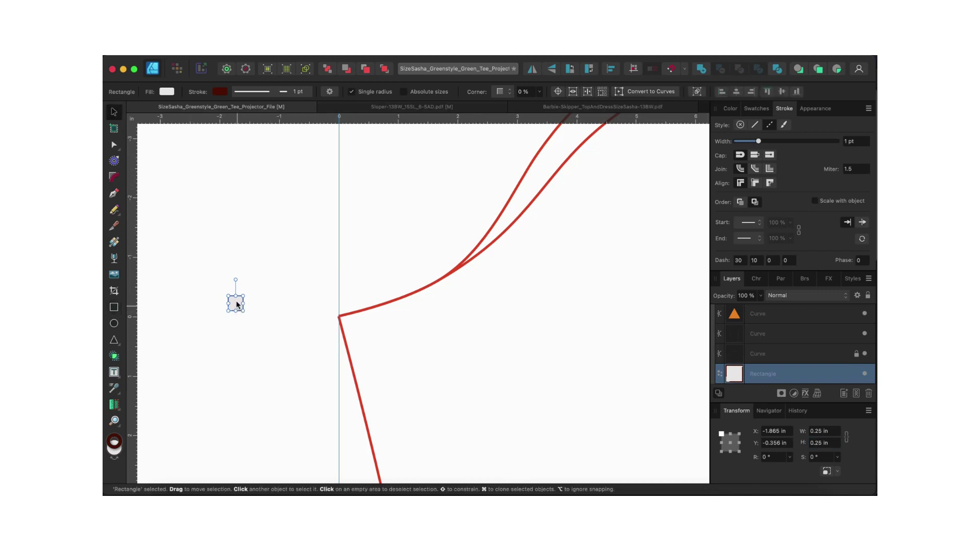
{"action": "left_click_drag", "start_coordinate": [238, 303], "coordinate": [336, 321]}
{"action": "left_click_drag", "start_coordinate": [134, 270], "coordinate": [323, 284]}
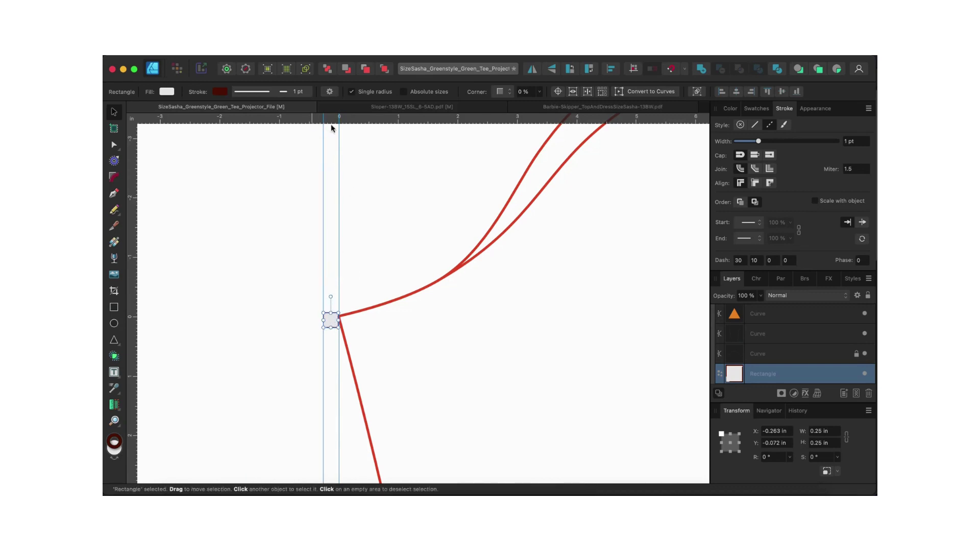
Step: Transfer the 0.25 in square to the outside of the sleeve cap's right underarm point
{"action": "left_click", "coordinate": [330, 318]}
{"action": "scroll", "coordinate": [470, 350], "scroll_direction": "right", "scroll_amount": 15}
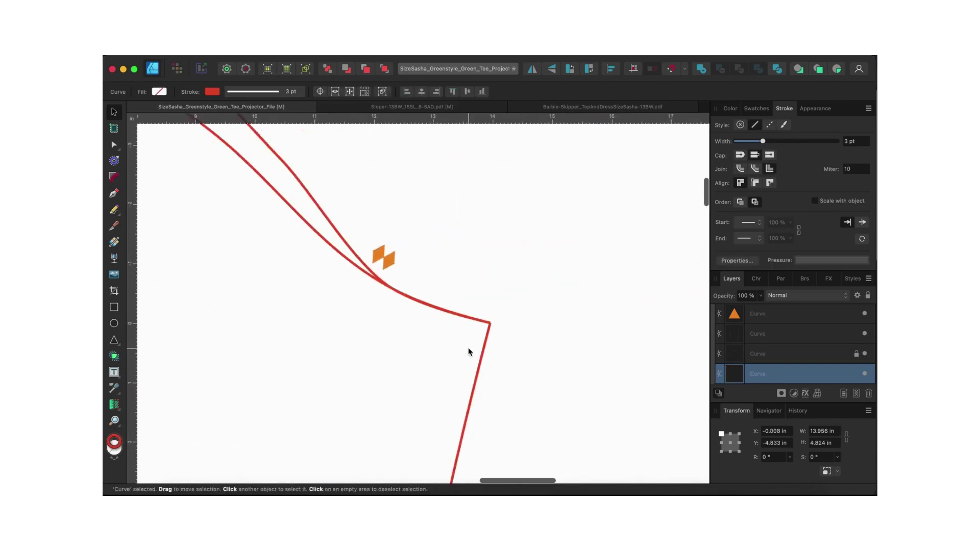
{"action": "key", "text": "super+v"}
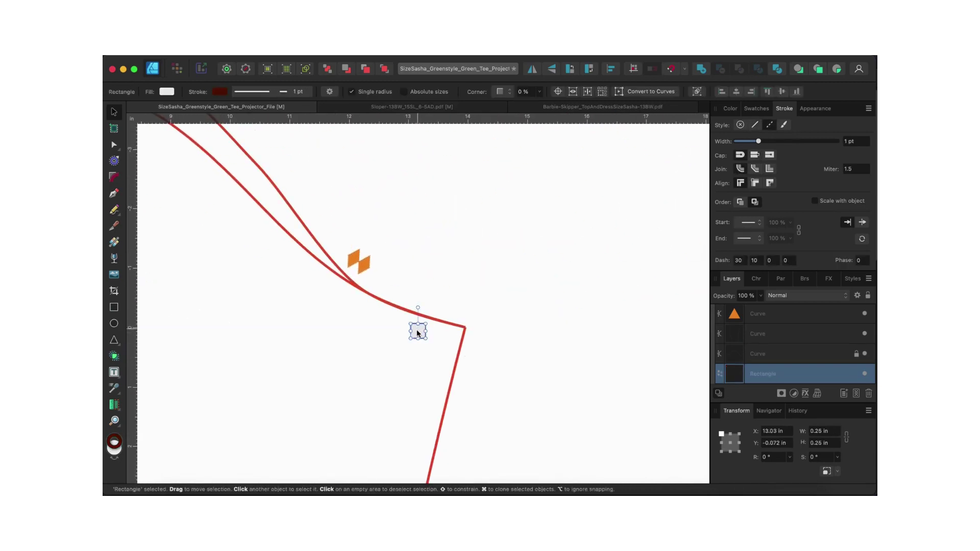
{"action": "left_click_drag", "start_coordinate": [418, 333], "coordinate": [470, 327]}
Step: Add vertical guides at the right underarm point and along the outer edge of the 0.25 in square
{"action": "left_click_drag", "start_coordinate": [135, 258], "coordinate": [464, 283]}
{"action": "left_click_drag", "start_coordinate": [129, 243], "coordinate": [480, 271]}
{"action": "scroll", "coordinate": [480, 270], "scroll_direction": "down", "scroll_amount": 5}
{"action": "scroll", "coordinate": [480, 271], "scroll_direction": "down", "scroll_amount": 2}
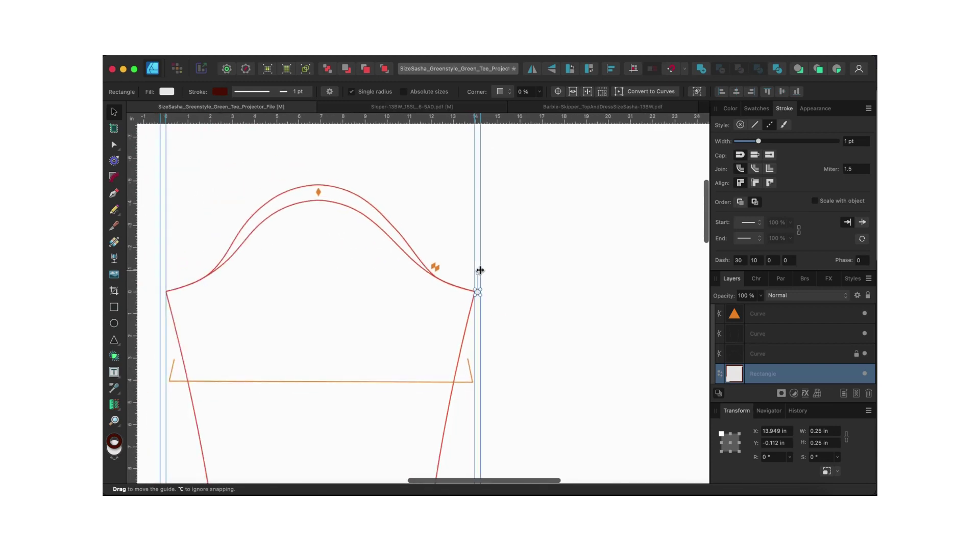
Step: Delete the 0.25 in square and bring up the raised cap curve's nodes for editing
{"action": "scroll", "coordinate": [479, 271], "scroll_direction": "left", "scroll_amount": 2}
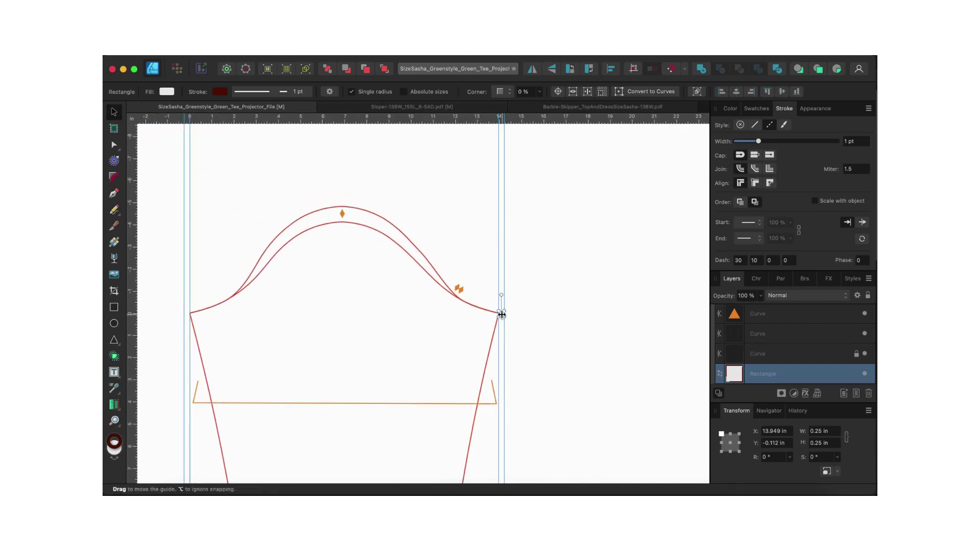
{"action": "scroll", "coordinate": [501, 314], "scroll_direction": "up", "scroll_amount": 5}
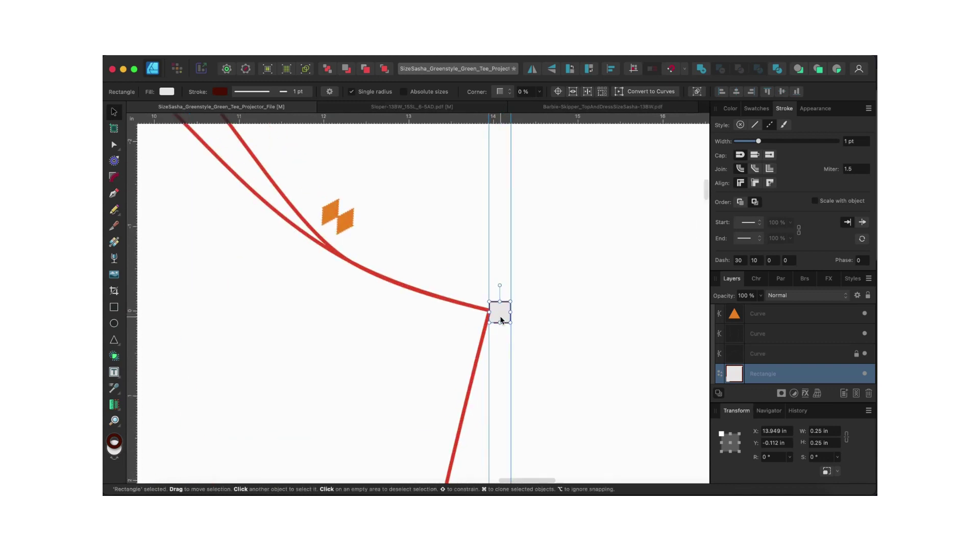
{"action": "key", "text": "BackSpace"}
{"action": "scroll", "coordinate": [501, 320], "scroll_direction": "down", "scroll_amount": 3}
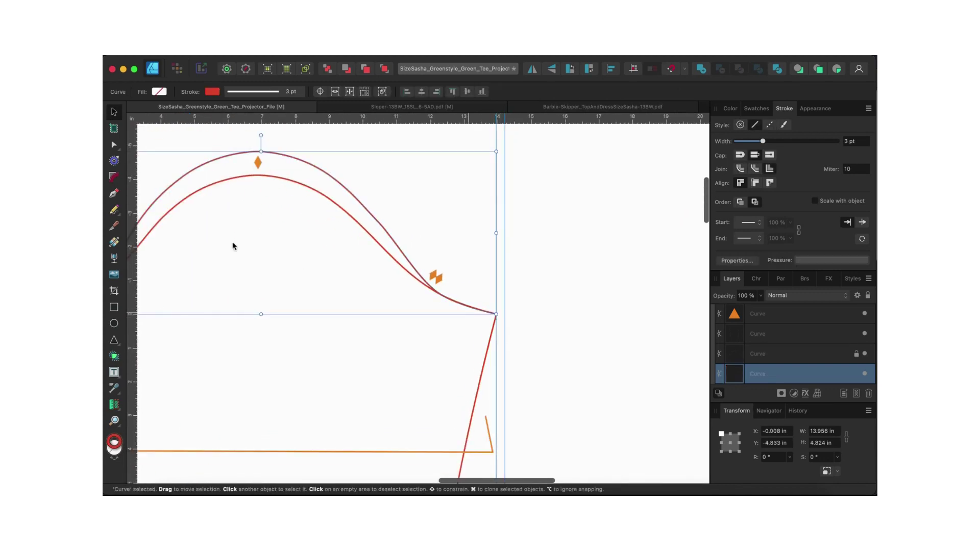
{"action": "left_click", "coordinate": [114, 145]}
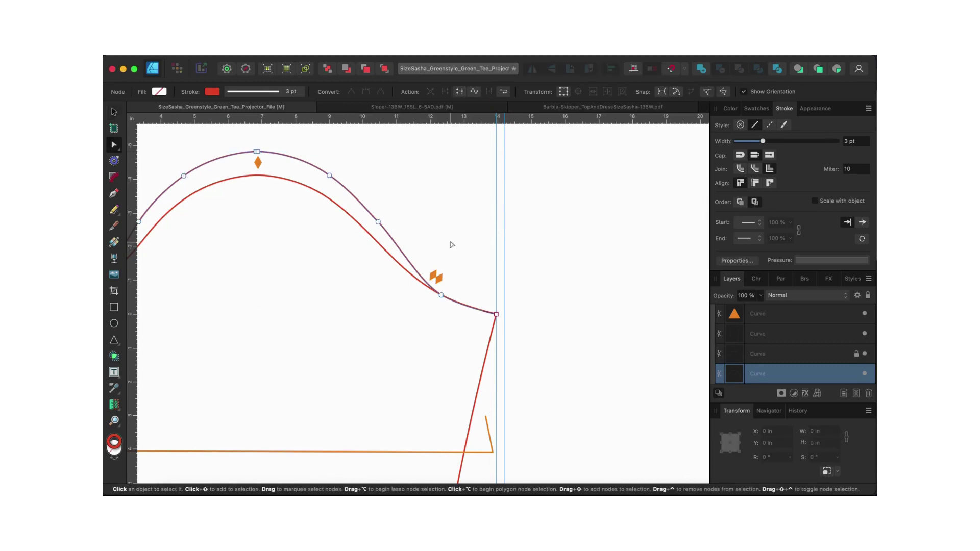
Step: Move the sleeve cap curve's right end node outward to the outer vertical guide, at X 14.212 in and Y 0.058 in
{"action": "left_click", "coordinate": [496, 315]}
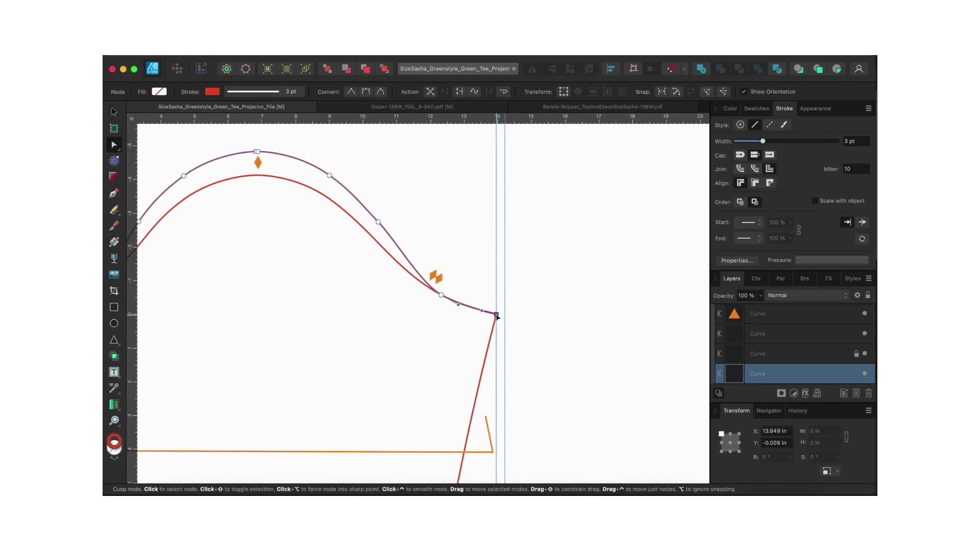
{"action": "key", "text": "Right"}
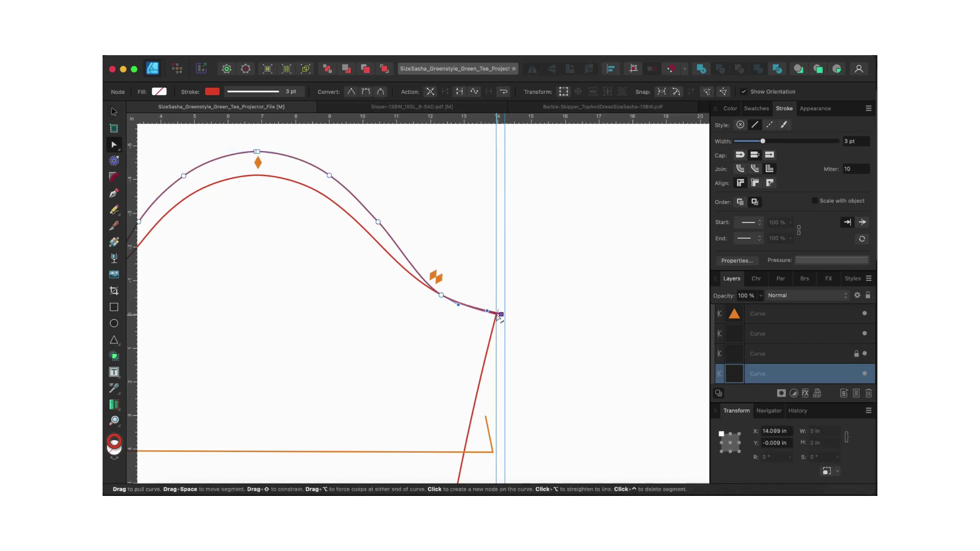
{"action": "key", "text": "Down"}
{"action": "key", "text": "Right"}
Step: Move the sleeve cap curve's left end node outward to the outer vertical guide, at X -0.275 in and Y 0.053 in
{"action": "scroll", "coordinate": [261, 289], "scroll_direction": "left", "scroll_amount": 15}
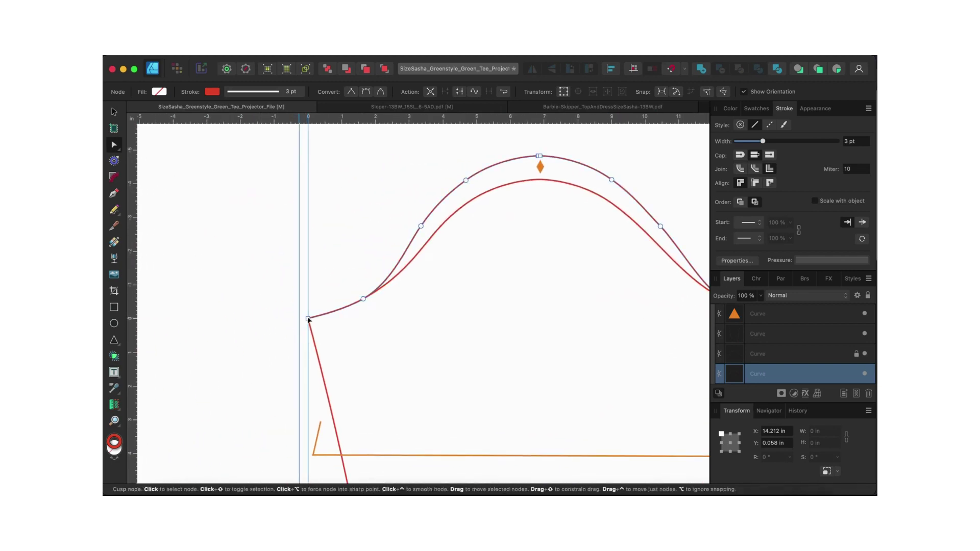
{"action": "left_click", "coordinate": [308, 318]}
{"action": "key", "text": "Left"}
{"action": "key", "text": "Left"}
{"action": "key", "text": "Left"}
{"action": "key", "text": "Left"}
{"action": "key", "text": "Left"}
{"action": "key", "text": "Left"}
{"action": "key", "text": "Left"}
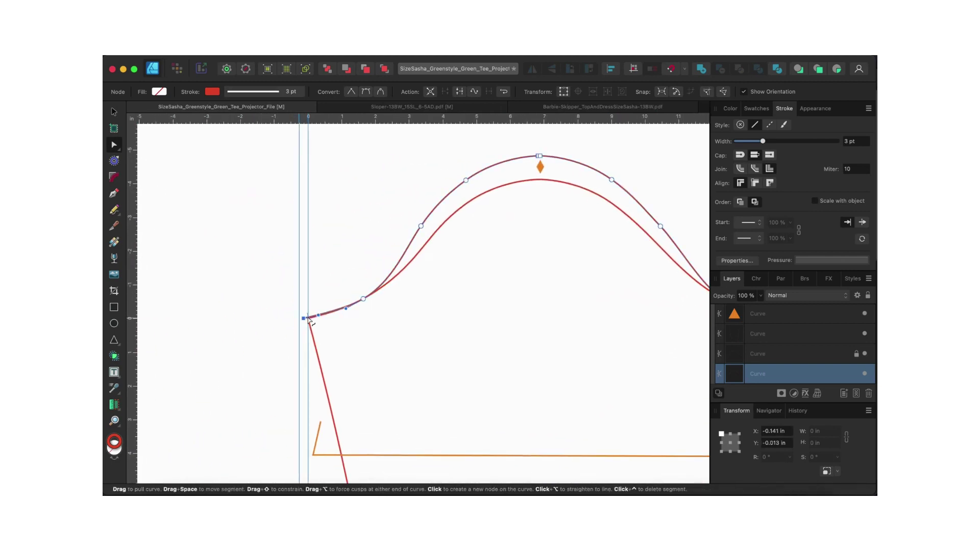
{"action": "key", "text": "Down"}
{"action": "key", "text": "Down"}
{"action": "scroll", "coordinate": [464, 320], "scroll_direction": "right", "scroll_amount": 3}
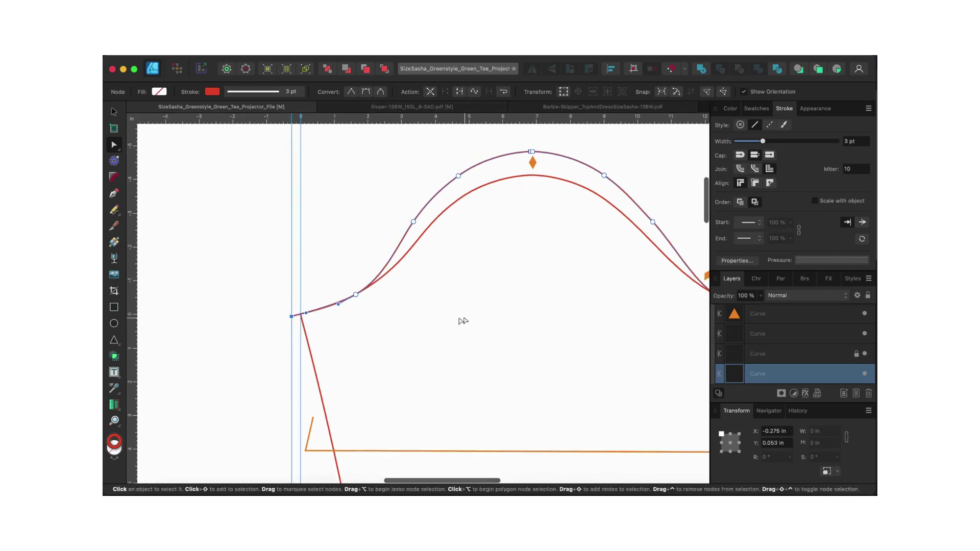
Step: Measure the perimeter of the widened sleeve cap curve with the Area Tool
{"action": "left_click", "coordinate": [118, 406]}
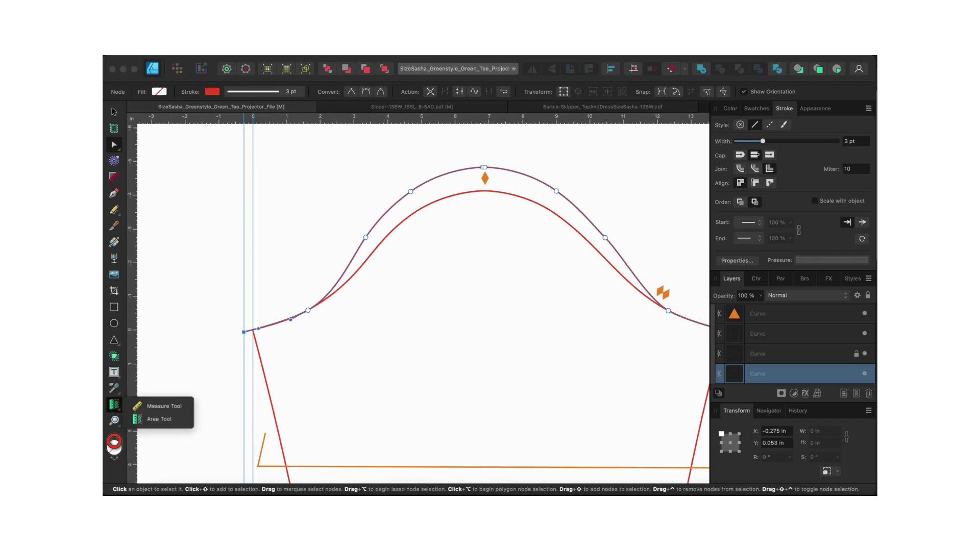
{"action": "left_click", "coordinate": [163, 408]}
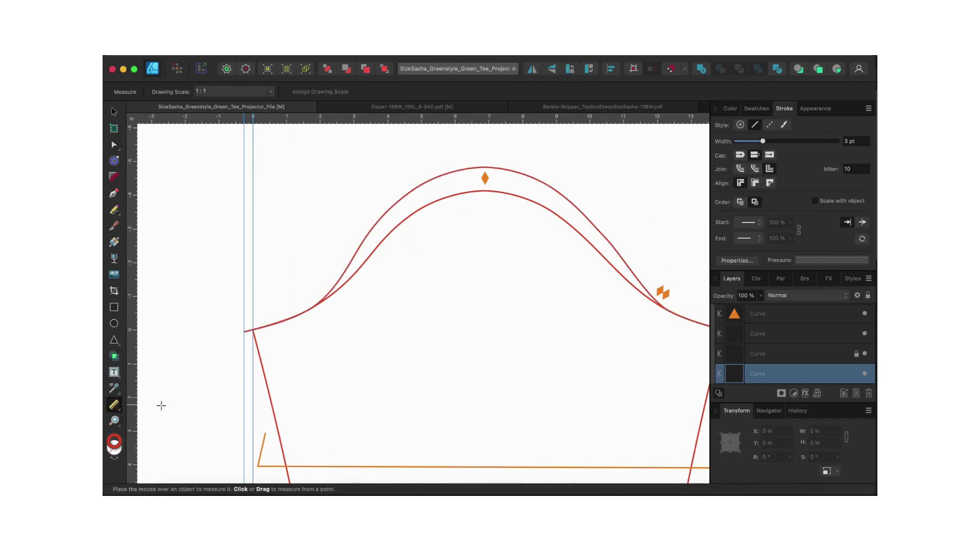
{"action": "left_click", "coordinate": [115, 406]}
{"action": "left_click", "coordinate": [163, 419]}
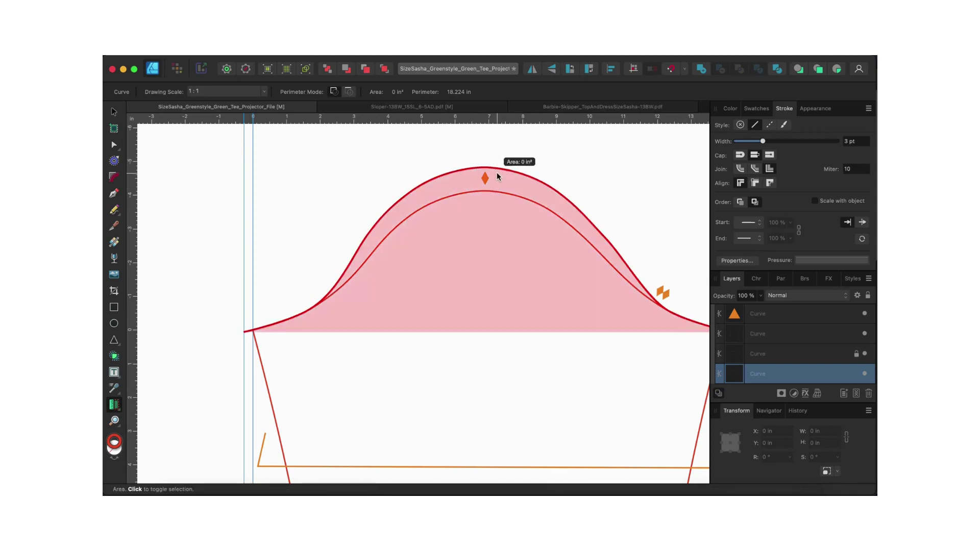
{"action": "scroll", "coordinate": [475, 226], "scroll_direction": "down", "scroll_amount": 5}
{"action": "scroll", "coordinate": [476, 225], "scroll_direction": "up", "scroll_amount": 3}
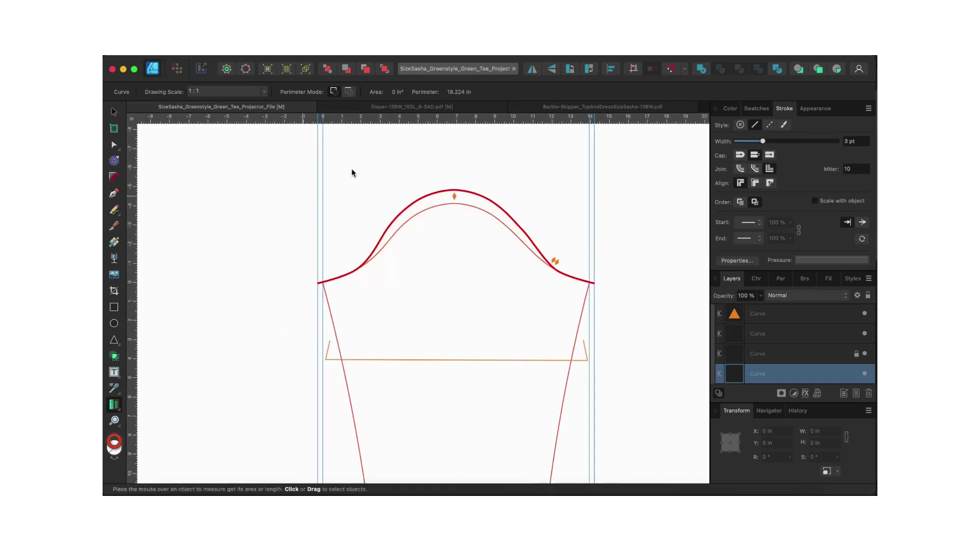
Step: Raise all sleeve cap nodes except the two endpoints, together with the notch marks, to Y -4.967 in, and measure the curve
{"action": "left_click", "coordinate": [113, 145]}
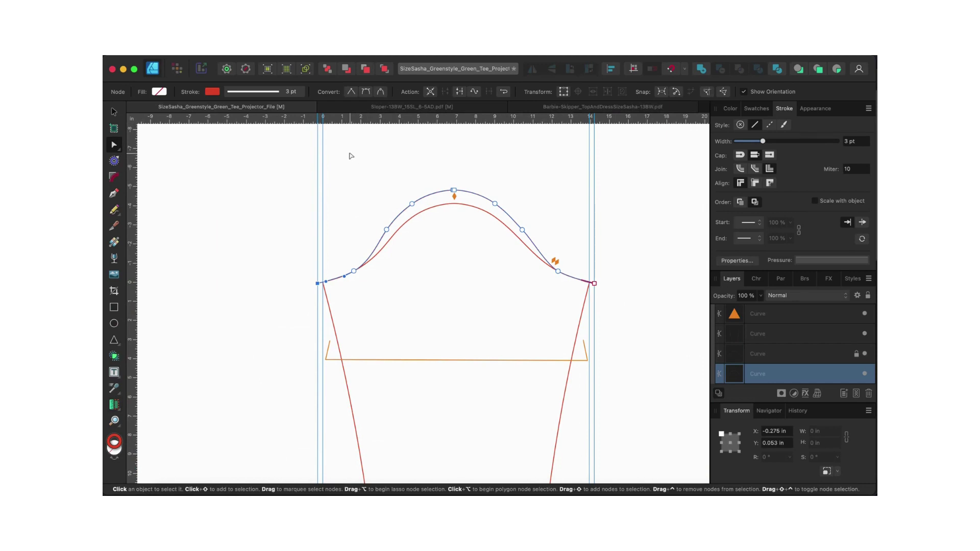
{"action": "left_click_drag", "start_coordinate": [350, 154], "coordinate": [569, 246]}
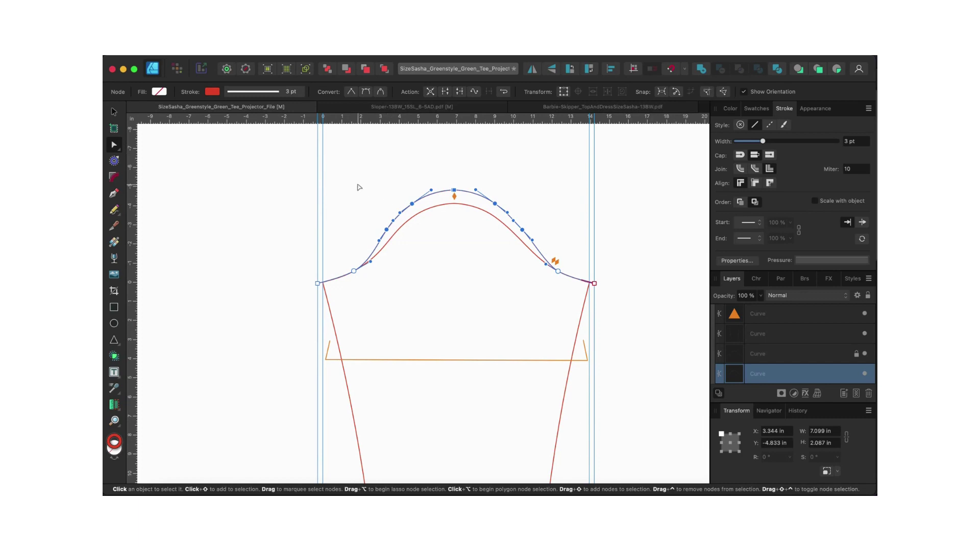
{"action": "left_click", "coordinate": [342, 170]}
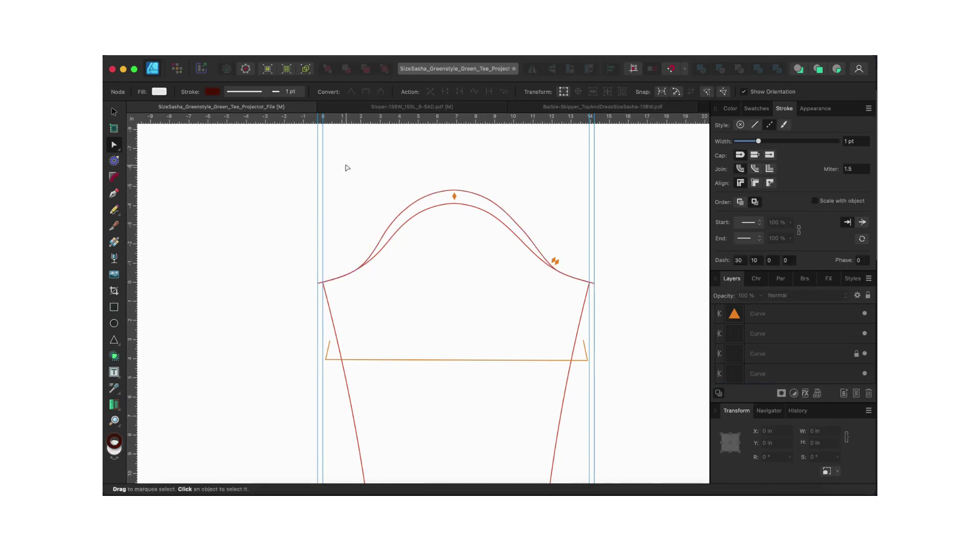
{"action": "left_click_drag", "start_coordinate": [347, 168], "coordinate": [577, 290]}
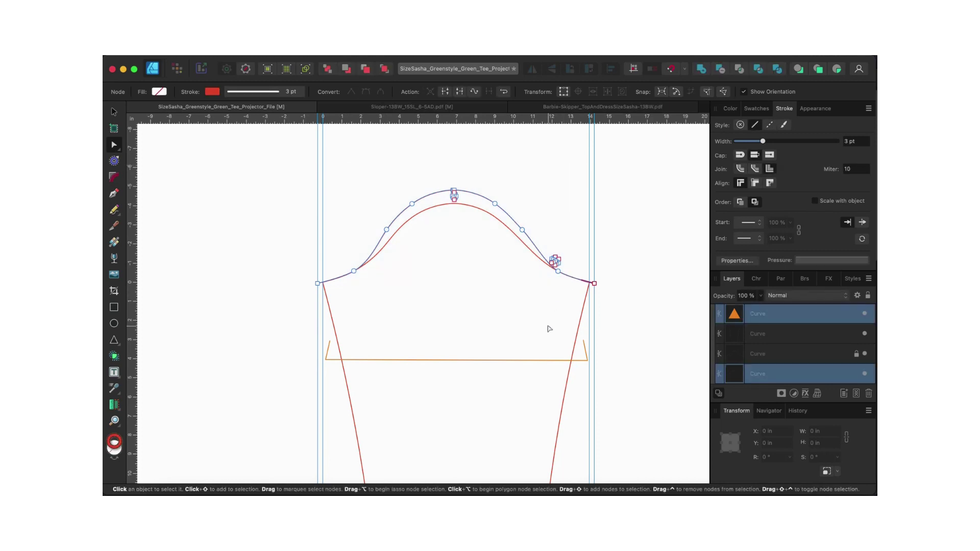
{"action": "left_click_drag", "start_coordinate": [344, 163], "coordinate": [574, 294]}
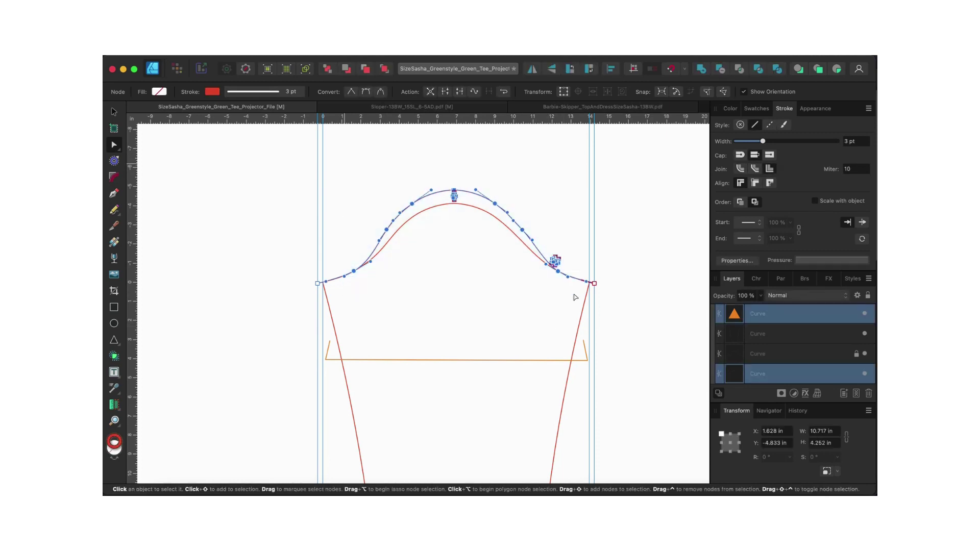
{"action": "key", "text": "Up"}
{"action": "key", "text": "Up"}
{"action": "key", "text": "Up"}
{"action": "key", "text": "Up"}
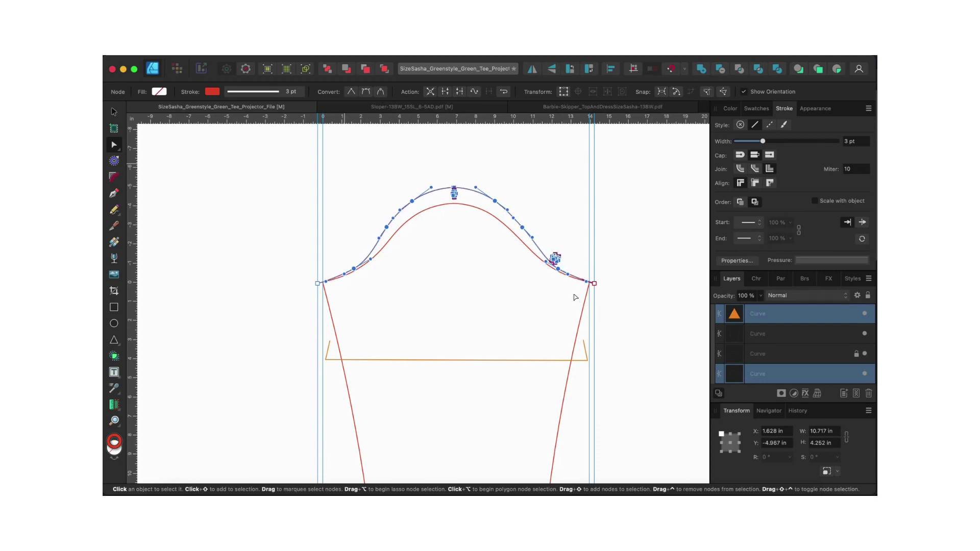
{"action": "left_click", "coordinate": [115, 405]}
{"action": "mouse_move", "coordinate": [437, 190]}
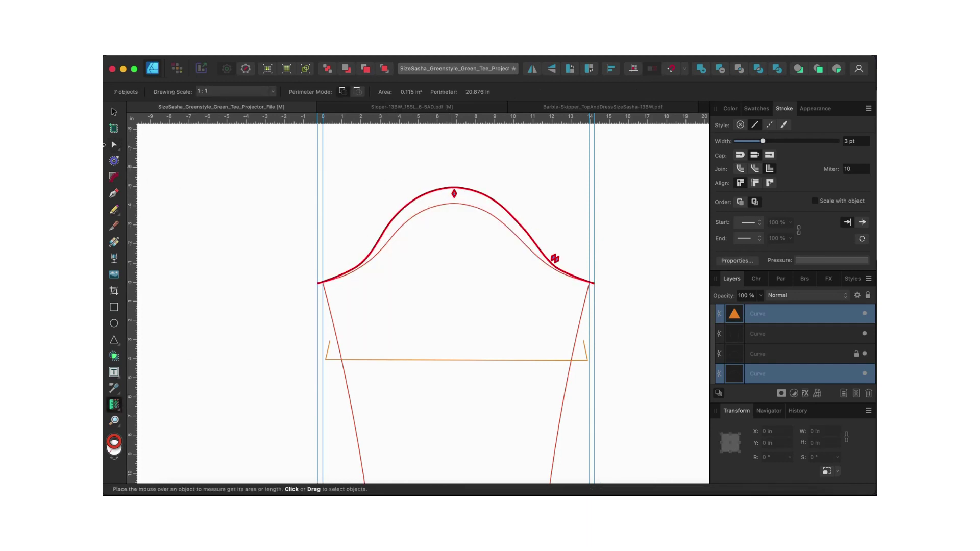
Step: Raise only the upper sleeve cap nodes and the centre notch mark to Y -5.133 in, leaving out the side notches
{"action": "left_click", "coordinate": [114, 145]}
{"action": "left_click", "coordinate": [375, 166]}
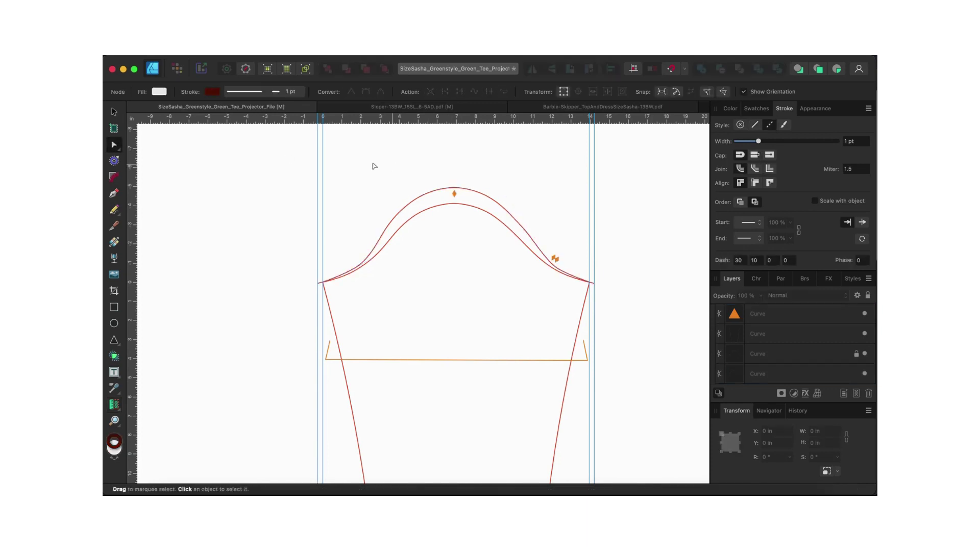
{"action": "left_click_drag", "start_coordinate": [364, 158], "coordinate": [547, 246]}
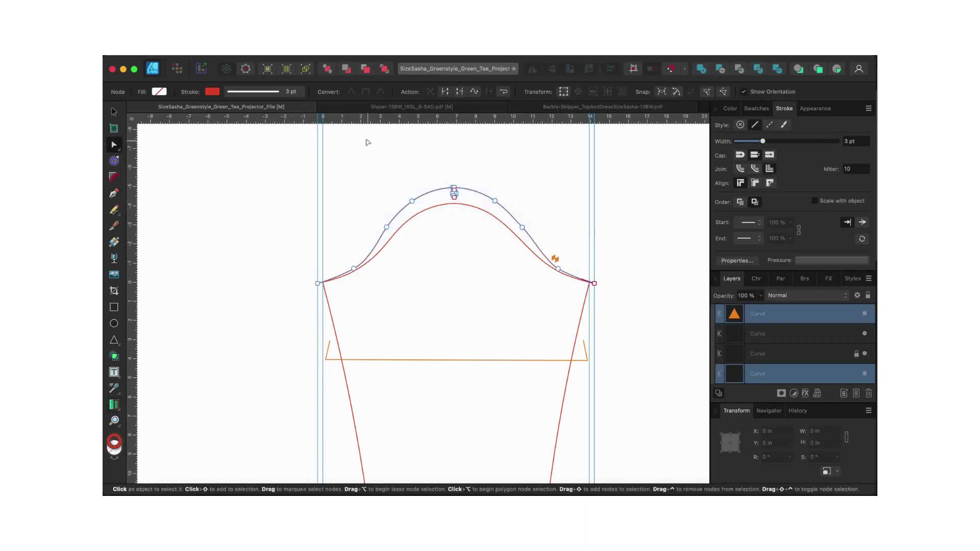
{"action": "left_click_drag", "start_coordinate": [367, 141], "coordinate": [546, 244]}
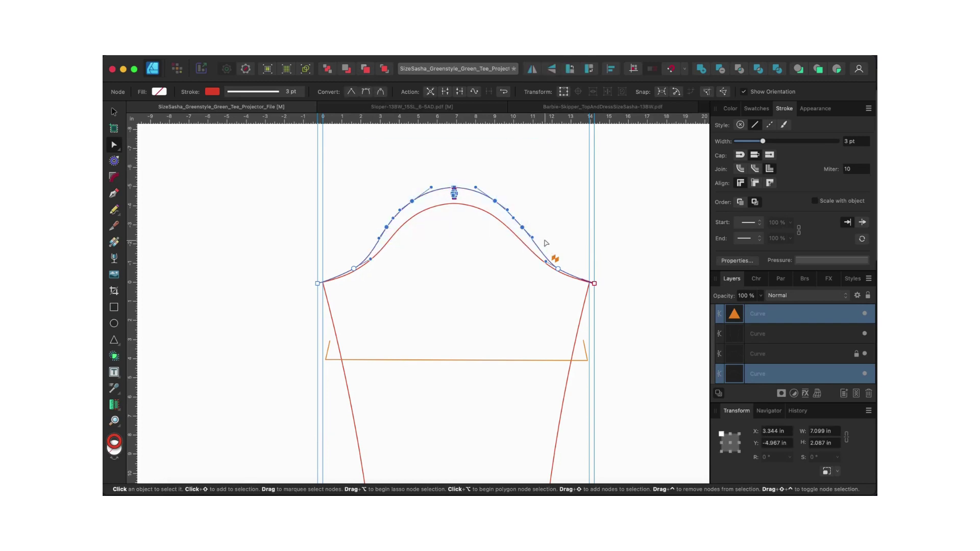
{"action": "key", "text": "Up"}
{"action": "key", "text": "Up"}
{"action": "key", "text": "Up"}
{"action": "key", "text": "Up"}
{"action": "key", "text": "Up"}
{"action": "key", "text": "Up"}
{"action": "key", "text": "Up"}
{"action": "key", "text": "Up"}
{"action": "key", "text": "Up"}
{"action": "key", "text": "Up"}
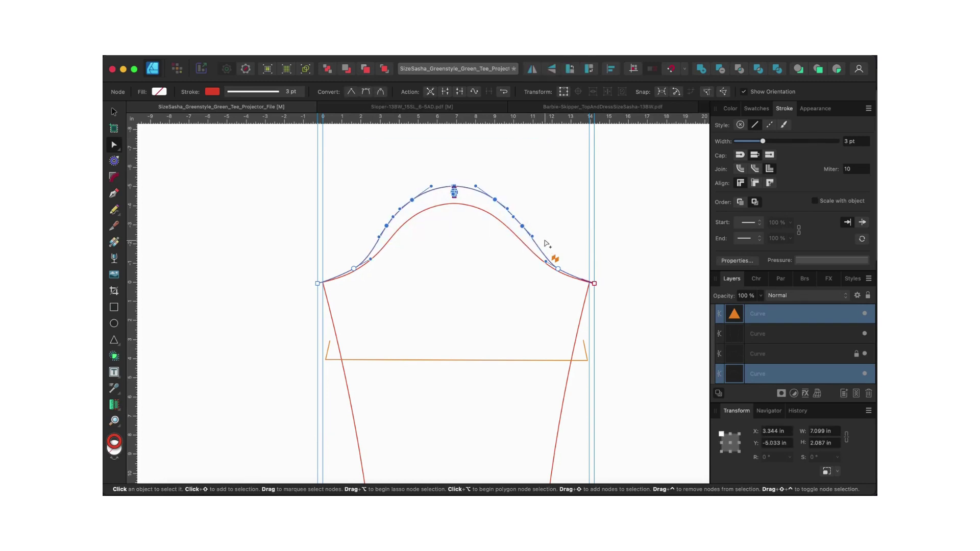
{"action": "key", "text": "Up"}
{"action": "key", "text": "Up"}
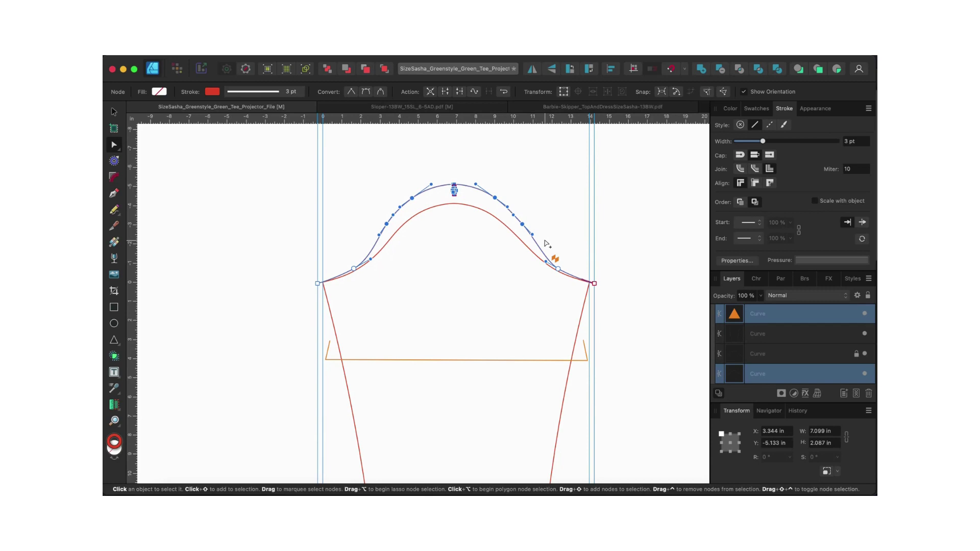
Step: Measure the length of the raised sleeve cap curve with the Area Tool
{"action": "left_click", "coordinate": [114, 405]}
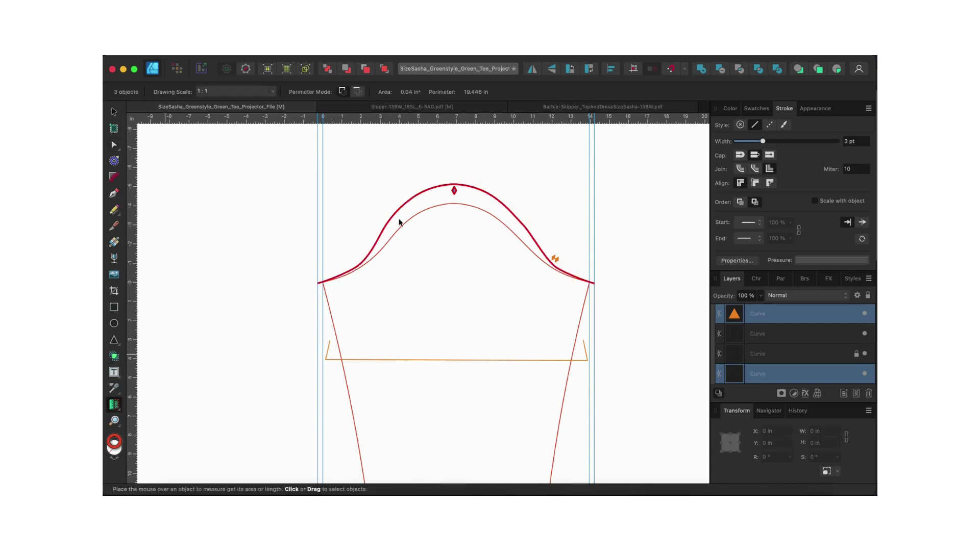
{"action": "mouse_move", "coordinate": [410, 198]}
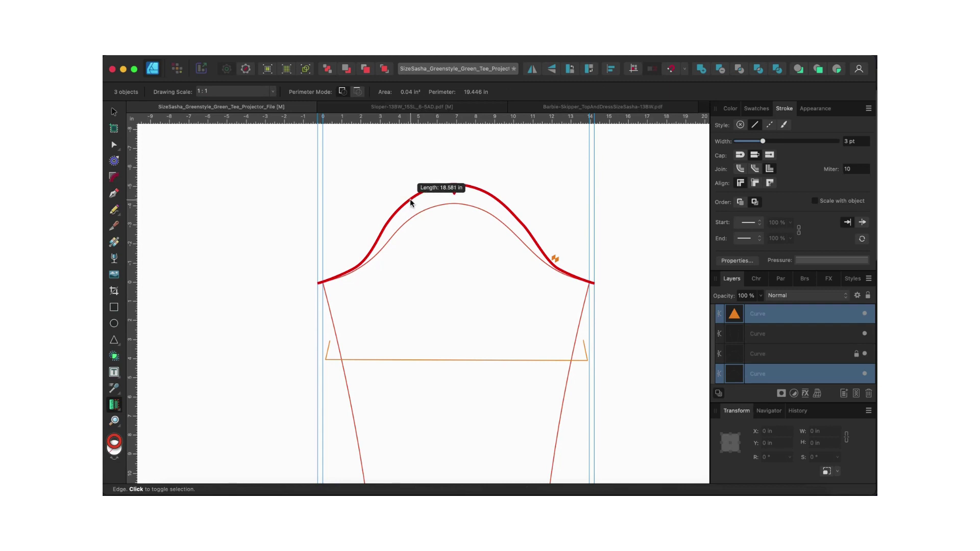
{"action": "mouse_move", "coordinate": [385, 278]}
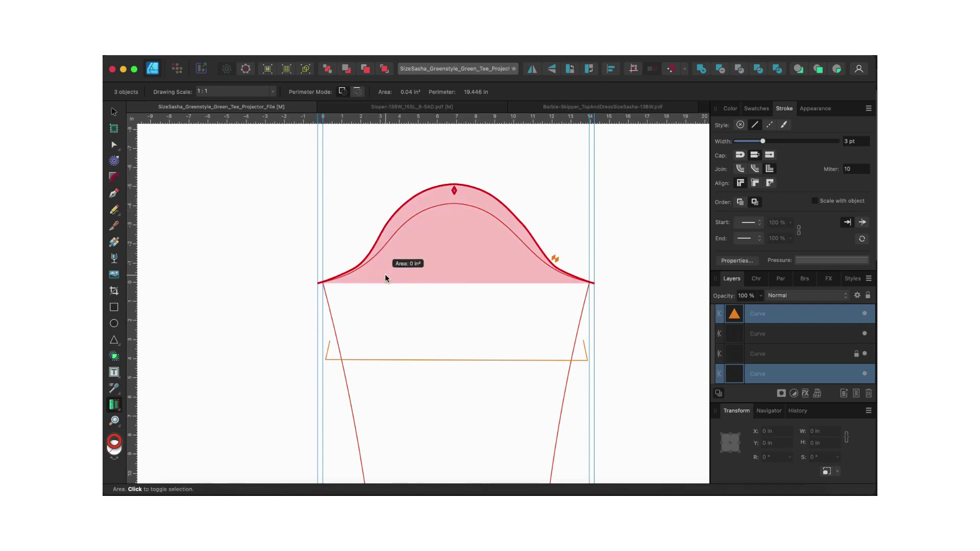
{"action": "scroll", "coordinate": [385, 274], "scroll_direction": "up", "scroll_amount": 1}
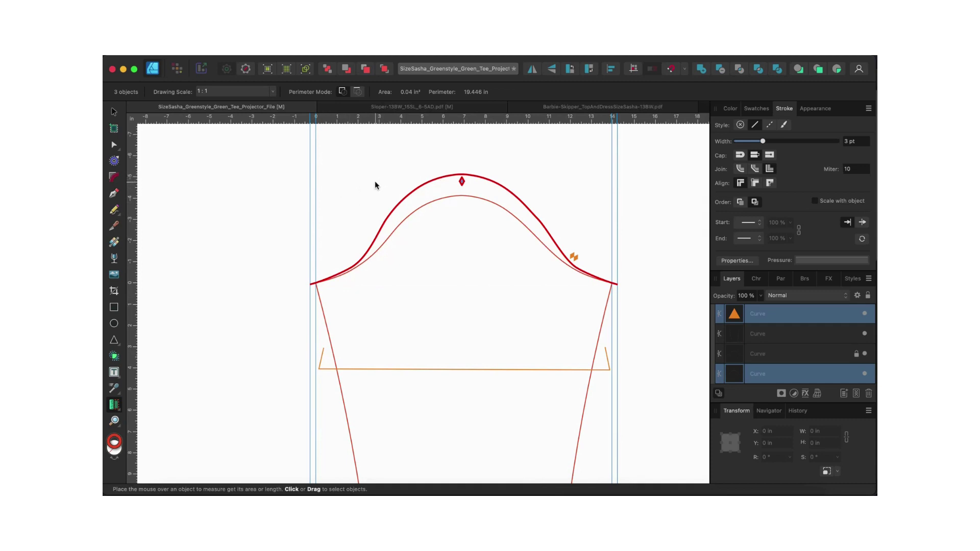
{"action": "mouse_move", "coordinate": [388, 246]}
{"action": "left_click", "coordinate": [422, 188]}
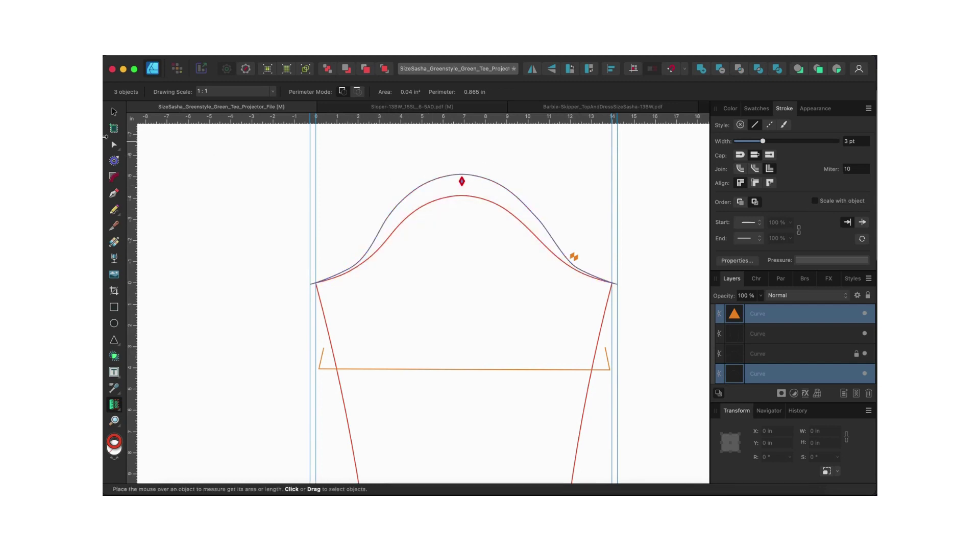
Step: Select only the outer sleeve cap curve and nudge its lower left node, next to the end node, up to Y -0.796 in
{"action": "left_click", "coordinate": [114, 146]}
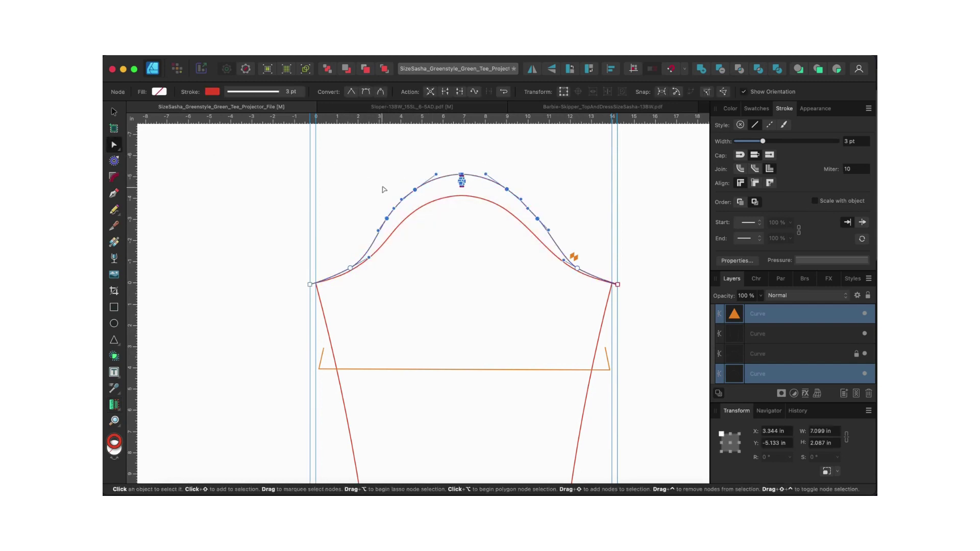
{"action": "scroll", "coordinate": [374, 187], "scroll_direction": "up", "scroll_amount": 3}
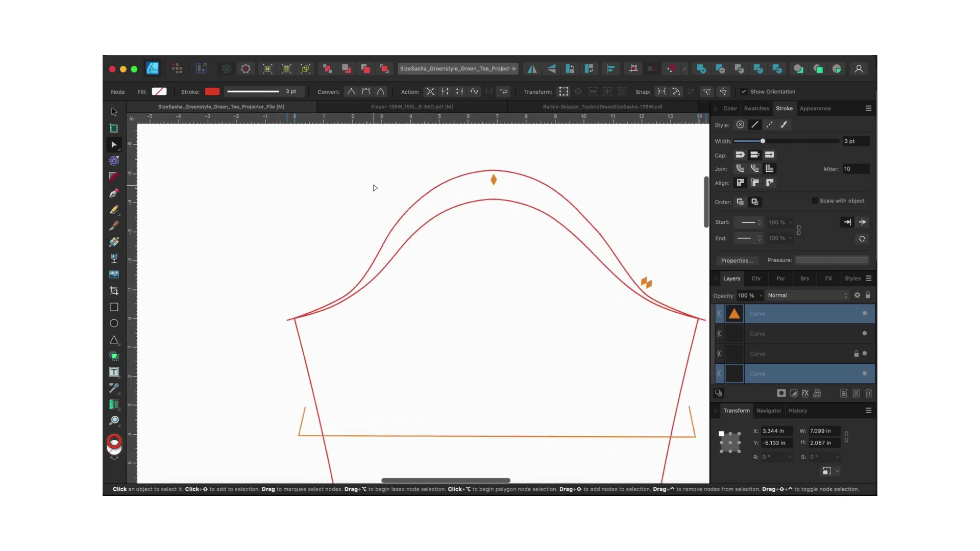
{"action": "scroll", "coordinate": [374, 188], "scroll_direction": "up", "scroll_amount": 2}
{"action": "scroll", "coordinate": [374, 188], "scroll_direction": "right", "scroll_amount": 2}
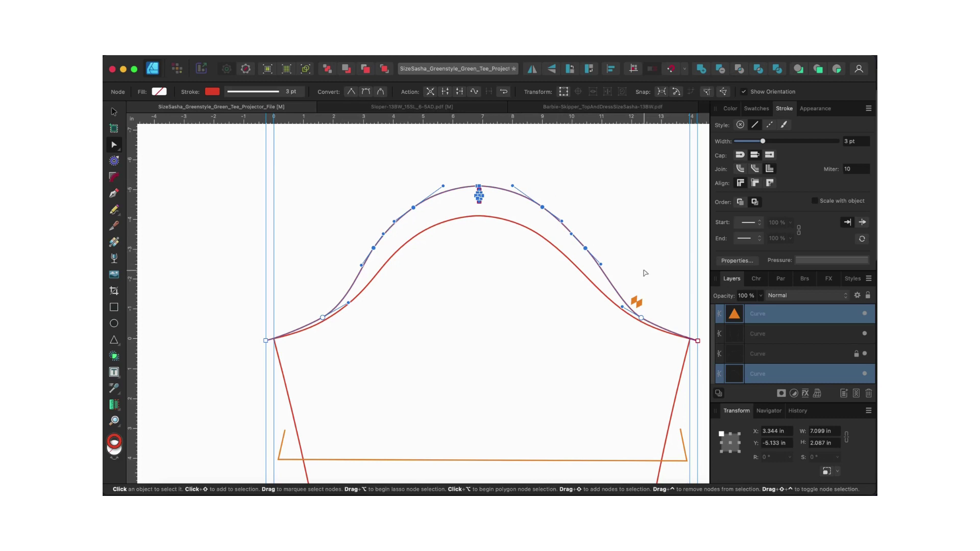
{"action": "scroll", "coordinate": [625, 261], "scroll_direction": "down", "scroll_amount": 2}
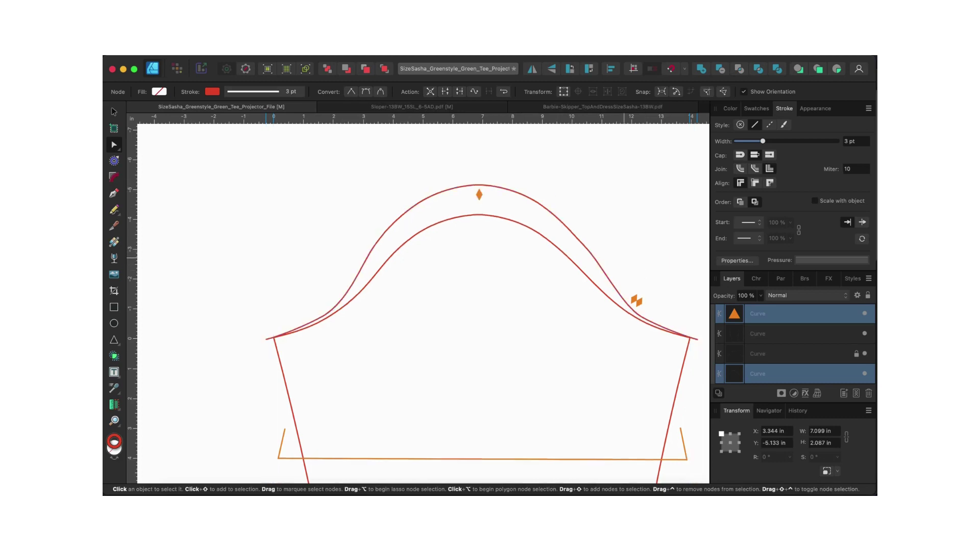
{"action": "left_click", "coordinate": [619, 248]}
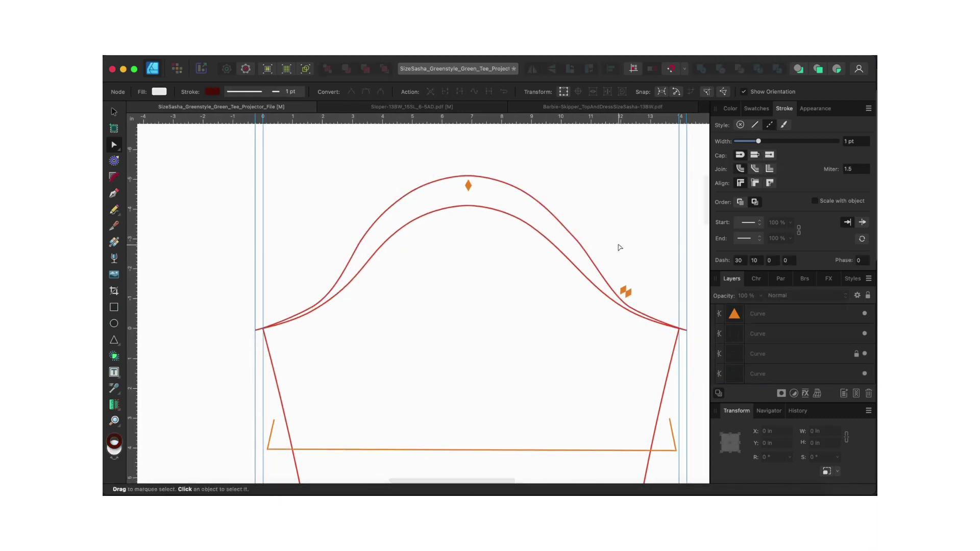
{"action": "left_click", "coordinate": [578, 244]}
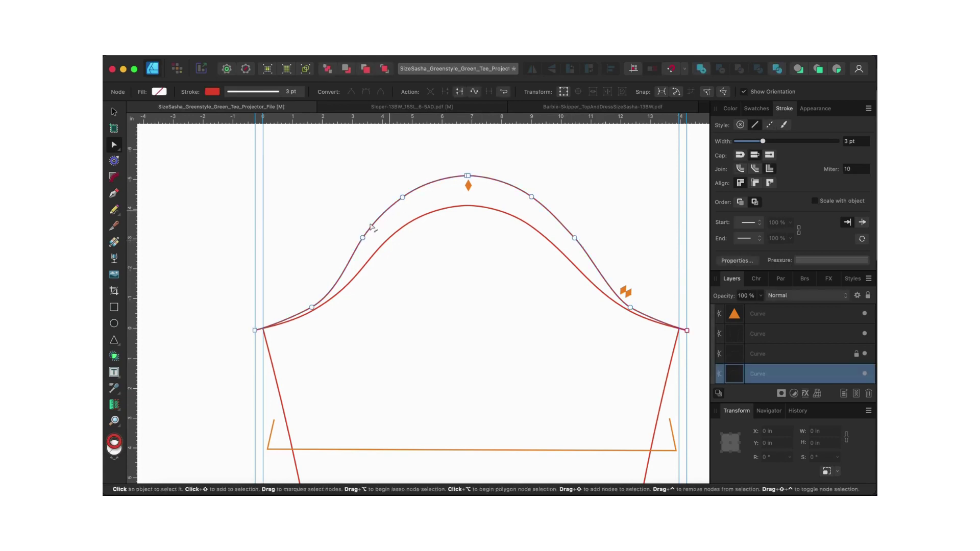
{"action": "left_click", "coordinate": [311, 307]}
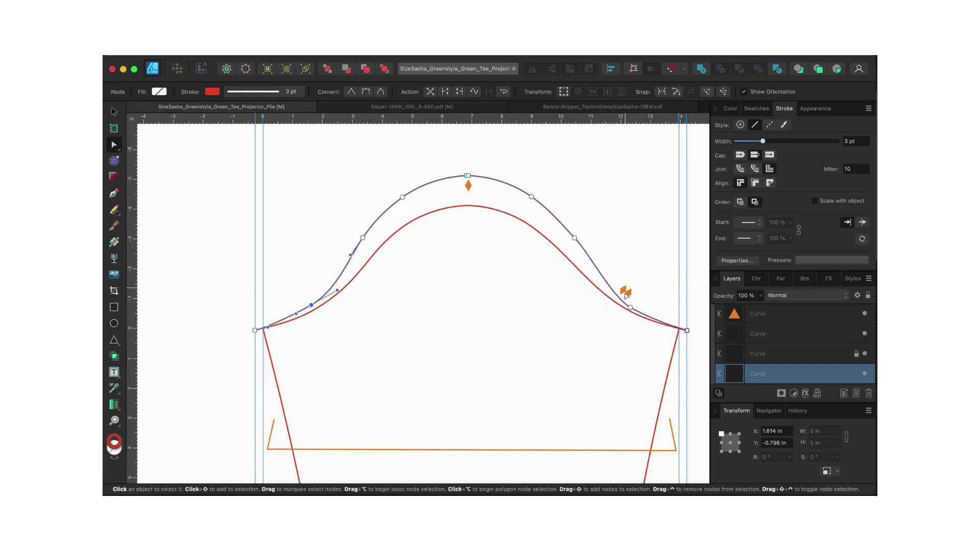
Step: Measure the outer sleeve cap curve after the lower left node adjustment and return to node editing
{"action": "left_click", "coordinate": [115, 405]}
{"action": "mouse_move", "coordinate": [427, 185]}
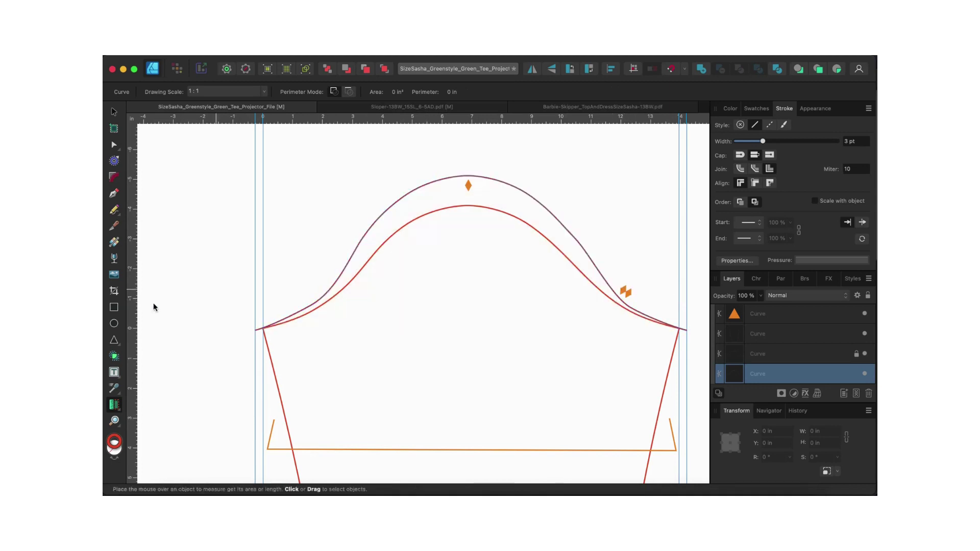
{"action": "left_click", "coordinate": [114, 147]}
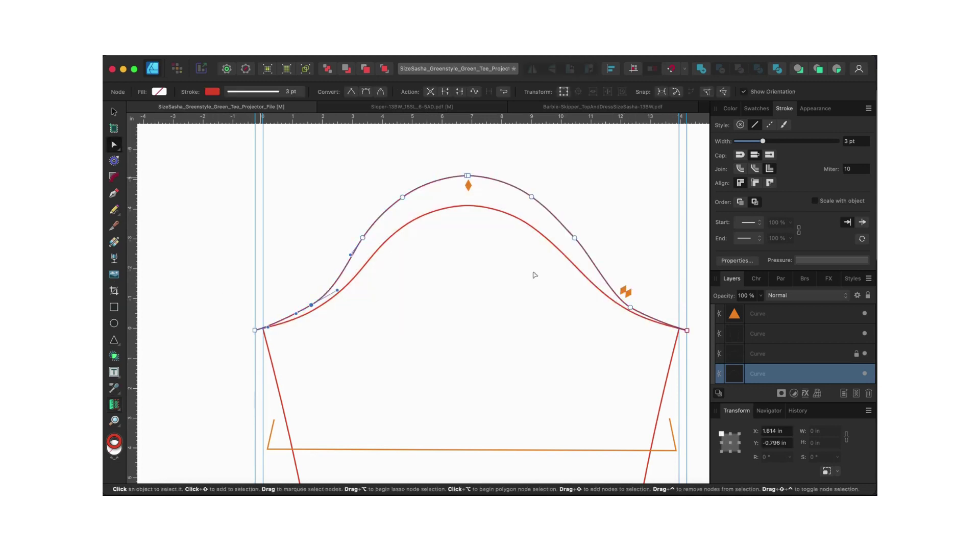
Step: Raise the outer sleeve cap's lower right node to X 12.351 in, Y -0.806 in, and measure the curve's length
{"action": "left_click", "coordinate": [630, 307]}
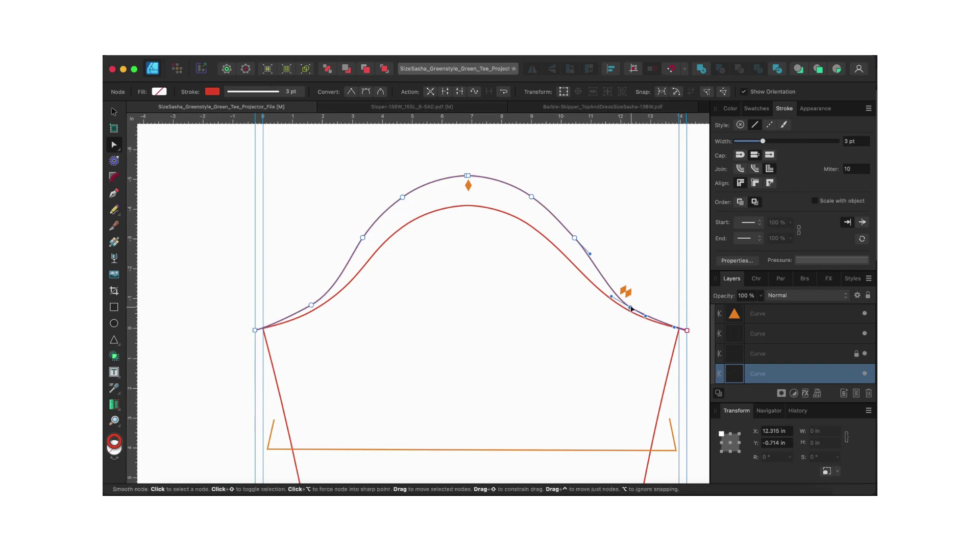
{"action": "left_click_drag", "start_coordinate": [632, 308], "coordinate": [633, 306]}
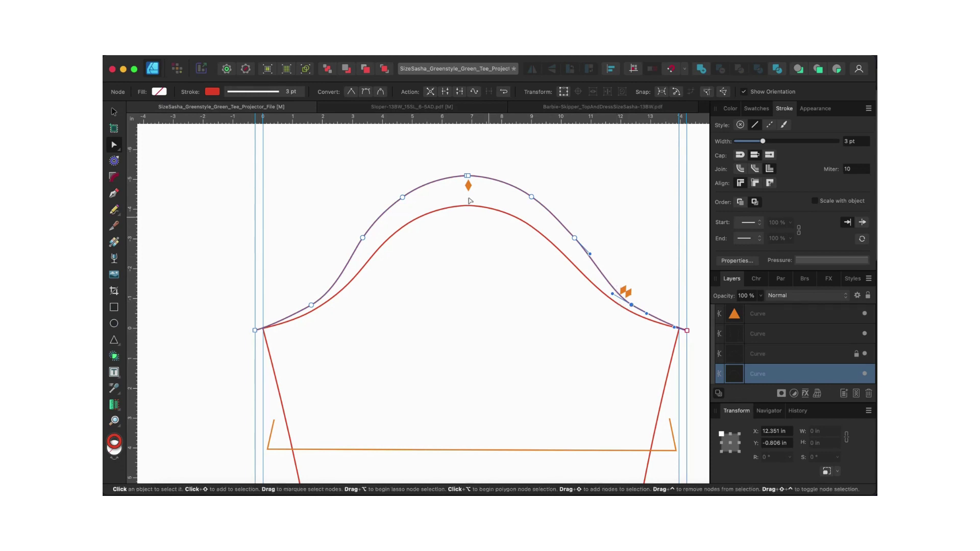
{"action": "left_click", "coordinate": [114, 405]}
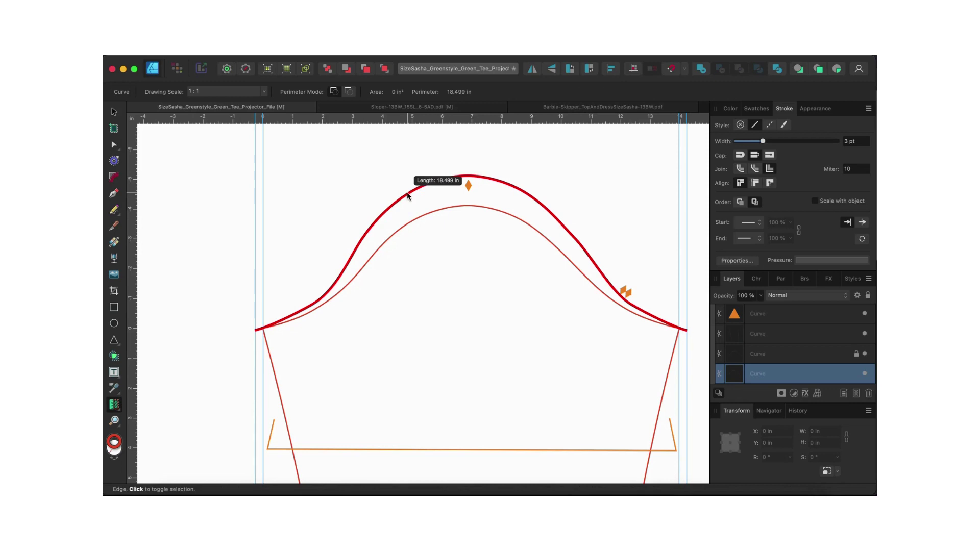
{"action": "mouse_move", "coordinate": [638, 287]}
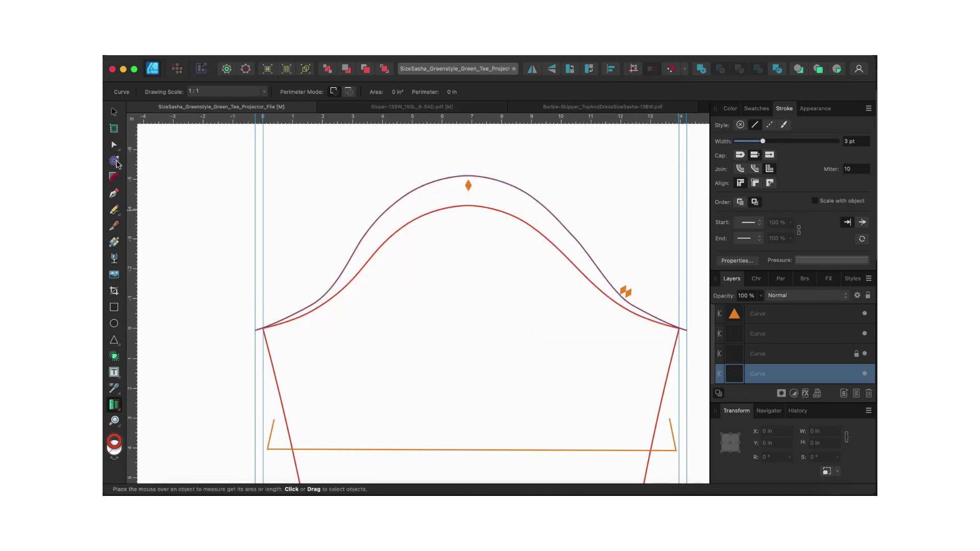
Step: Smooth the outer sleeve cap near the double notch by slightly adjusting the lower right node's upper handle, and measure the curve again
{"action": "left_click", "coordinate": [114, 145]}
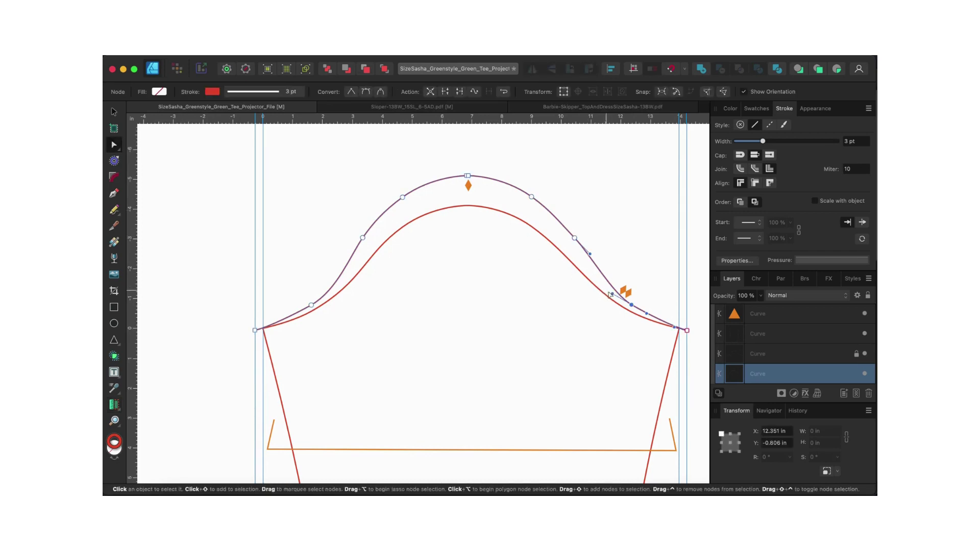
{"action": "left_click_drag", "start_coordinate": [613, 295], "coordinate": [614, 294]}
{"action": "left_click", "coordinate": [114, 112]}
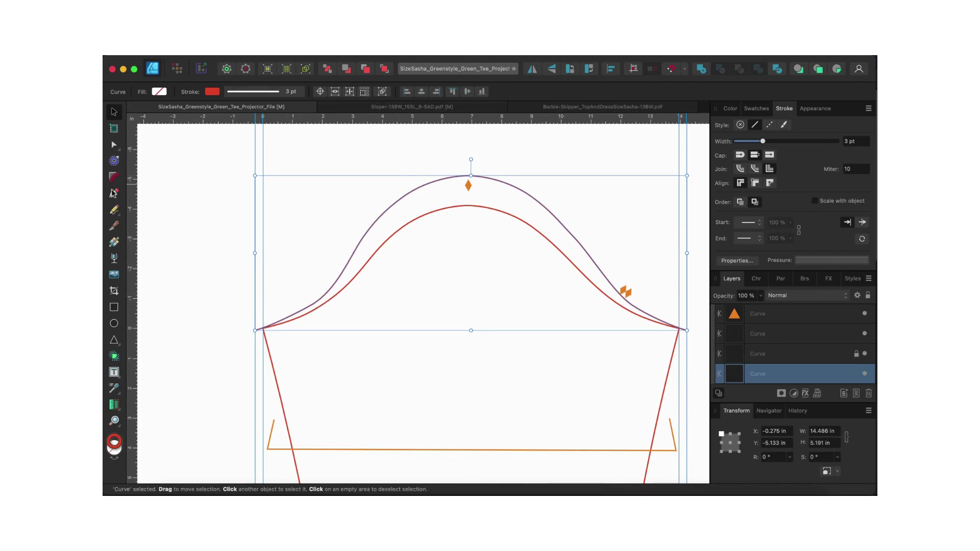
{"action": "left_click", "coordinate": [114, 405]}
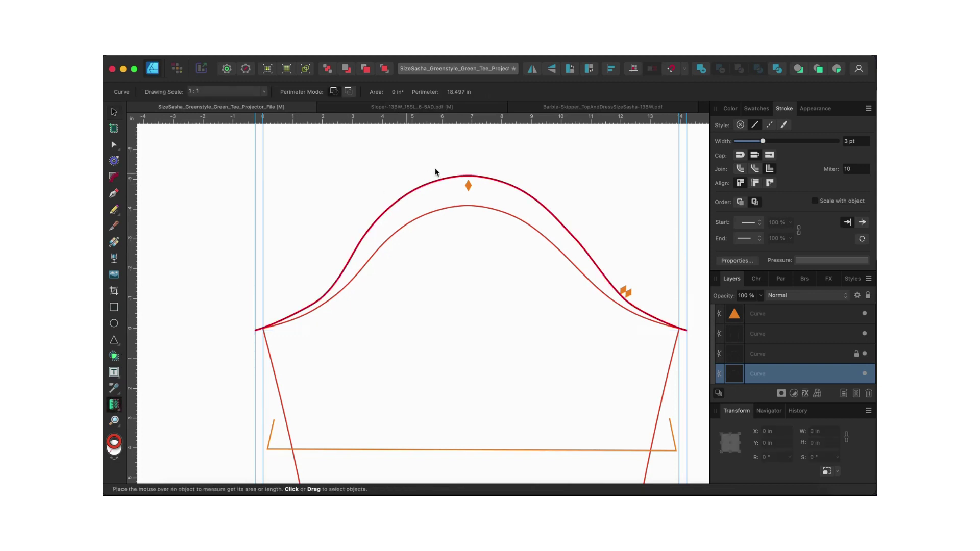
{"action": "mouse_move", "coordinate": [449, 182]}
Step: Move the outer sleeve cap's end nodes outward to X -0.288 in and X 14.225 in, and measure the widened curve
{"action": "key", "text": "a"}
{"action": "left_click", "coordinate": [255, 330]}
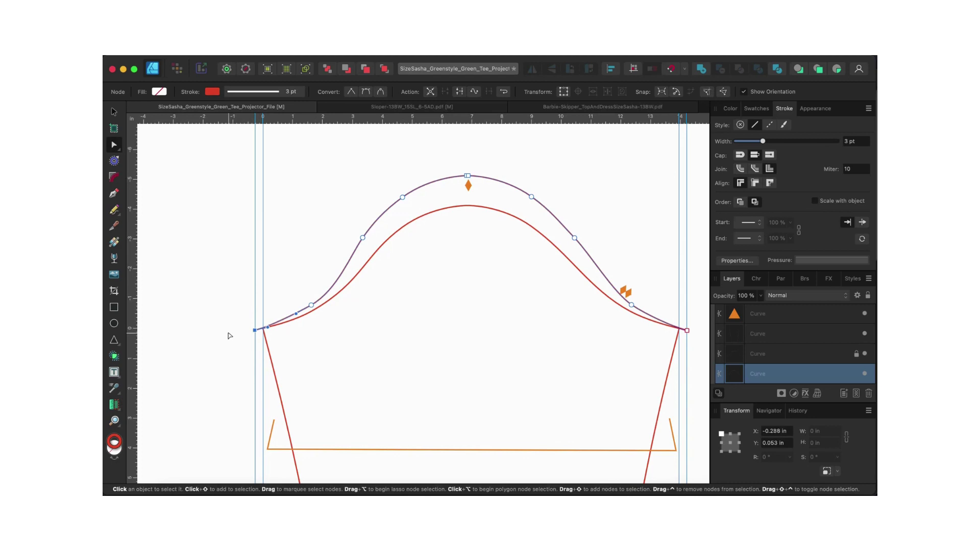
{"action": "left_click", "coordinate": [688, 331]}
{"action": "scroll", "coordinate": [537, 300], "scroll_direction": "down", "scroll_amount": 2}
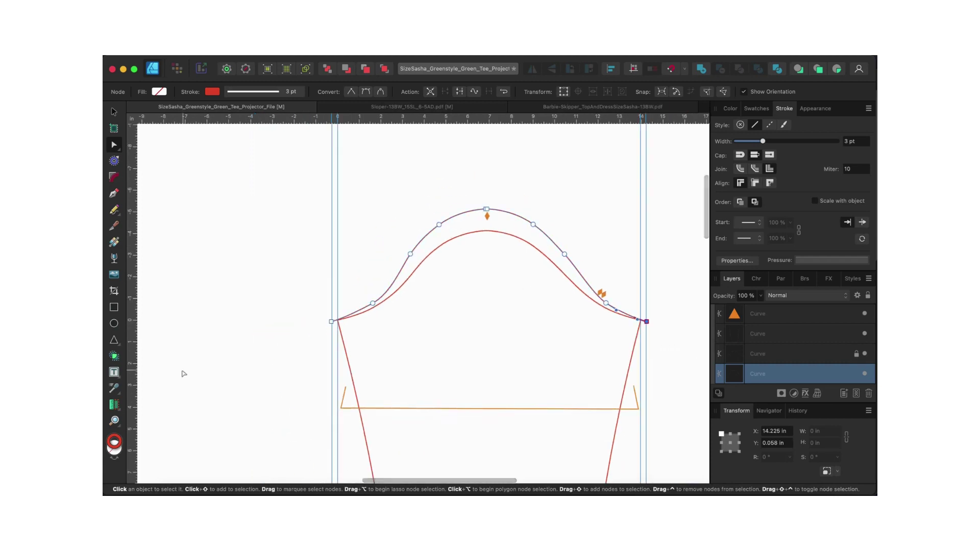
{"action": "left_click", "coordinate": [115, 405]}
{"action": "mouse_move", "coordinate": [496, 211]}
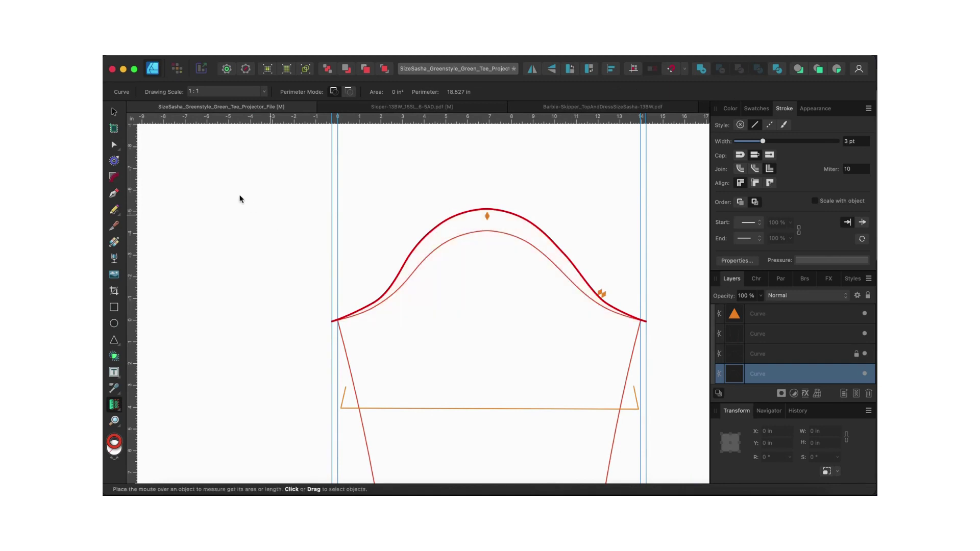
Step: Duplicate the sleeve's side seam and hem curve, lock the original, and clear the selection
{"action": "left_click", "coordinate": [114, 145]}
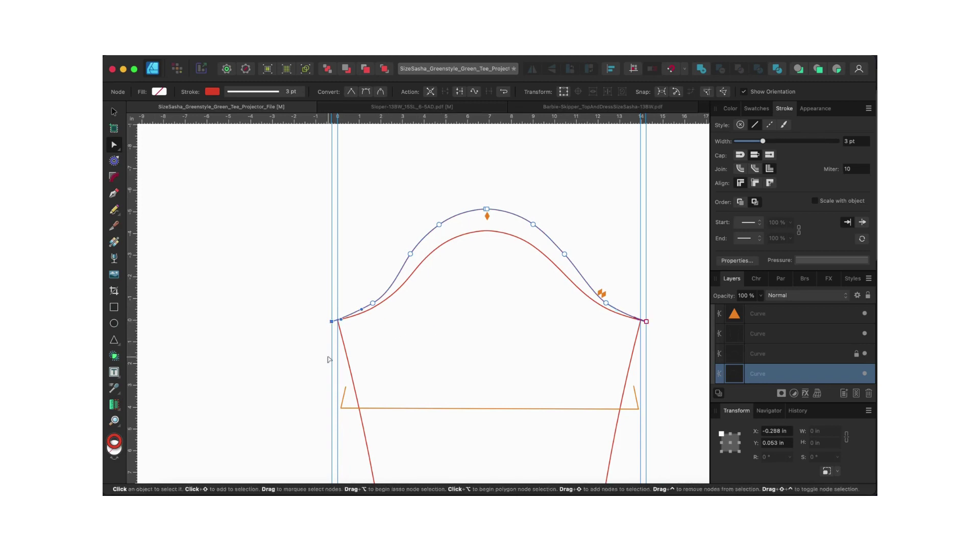
{"action": "left_click", "coordinate": [113, 111]}
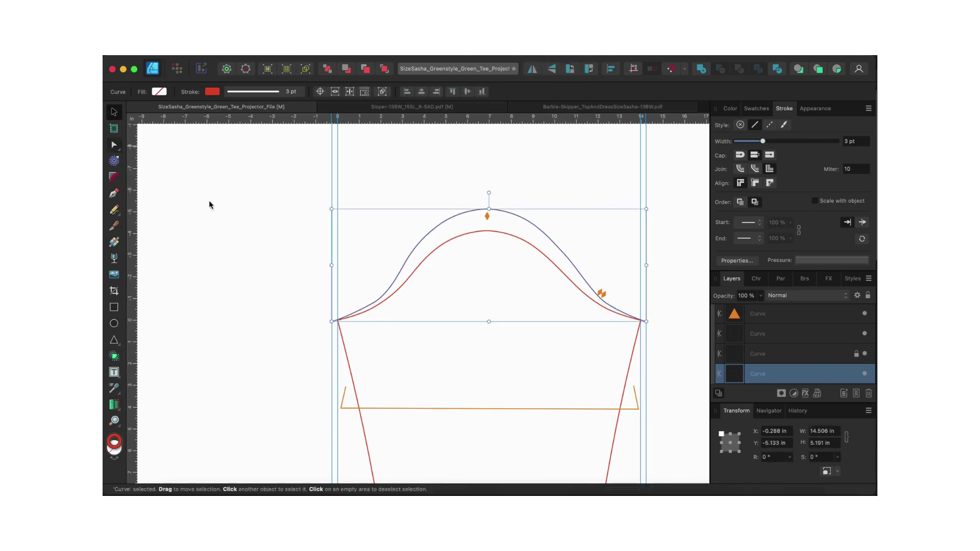
{"action": "left_click", "coordinate": [350, 365]}
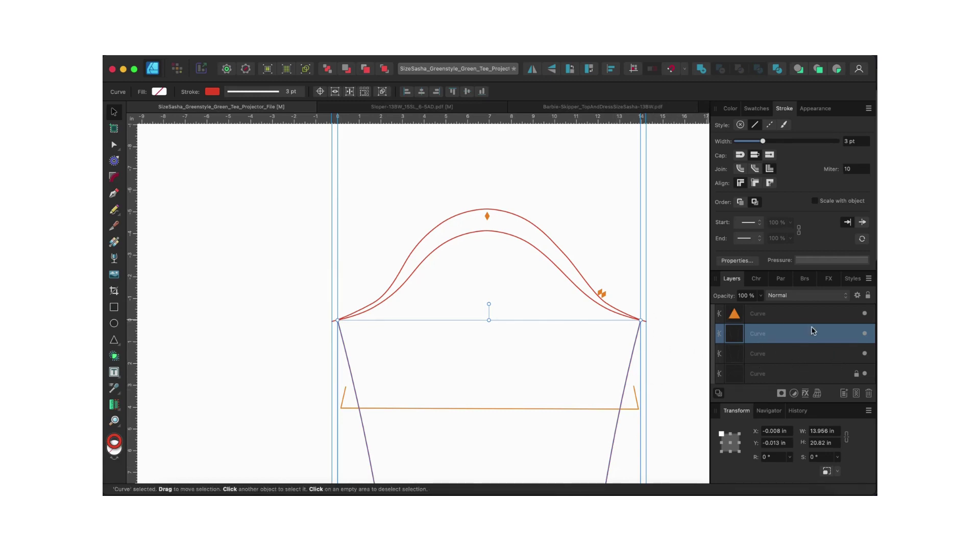
{"action": "key", "text": "super+d"}
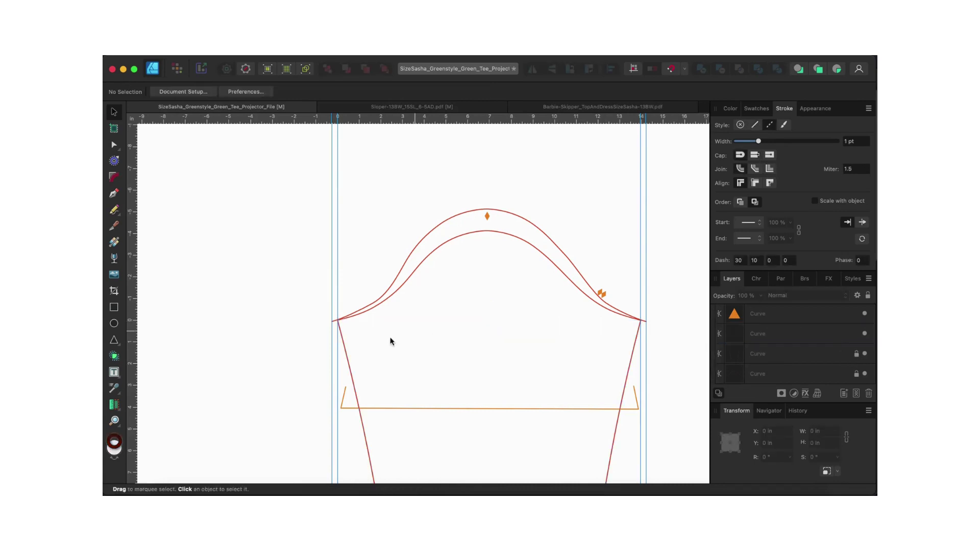
Step: Move the duplicated sleeve body's upper left corner node to the widened cap's end at X -0.261 in, Y 0.066 in
{"action": "key", "text": "a"}
{"action": "left_click", "coordinate": [341, 333]}
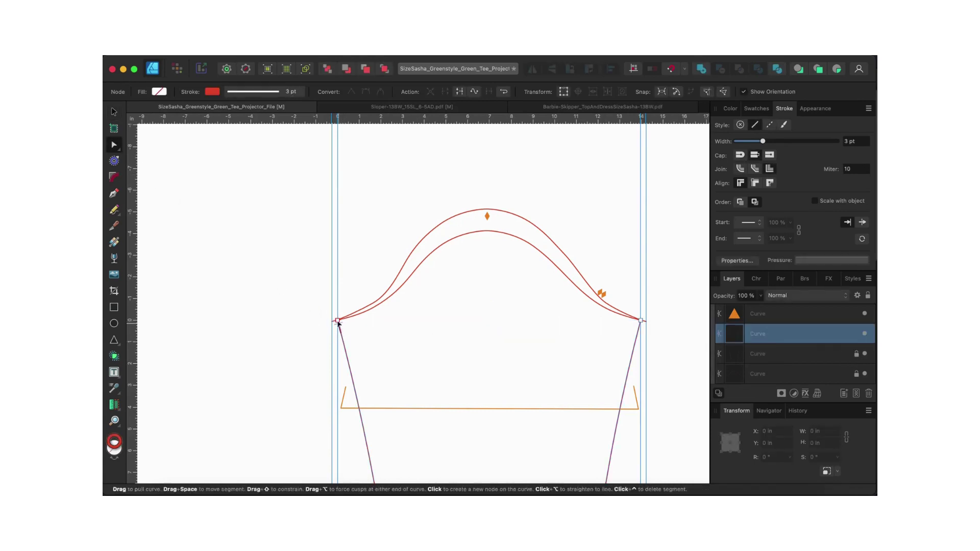
{"action": "scroll", "coordinate": [339, 321], "scroll_direction": "up", "scroll_amount": 5}
{"action": "scroll", "coordinate": [338, 322], "scroll_direction": "up", "scroll_amount": 1}
{"action": "left_click", "coordinate": [337, 321]}
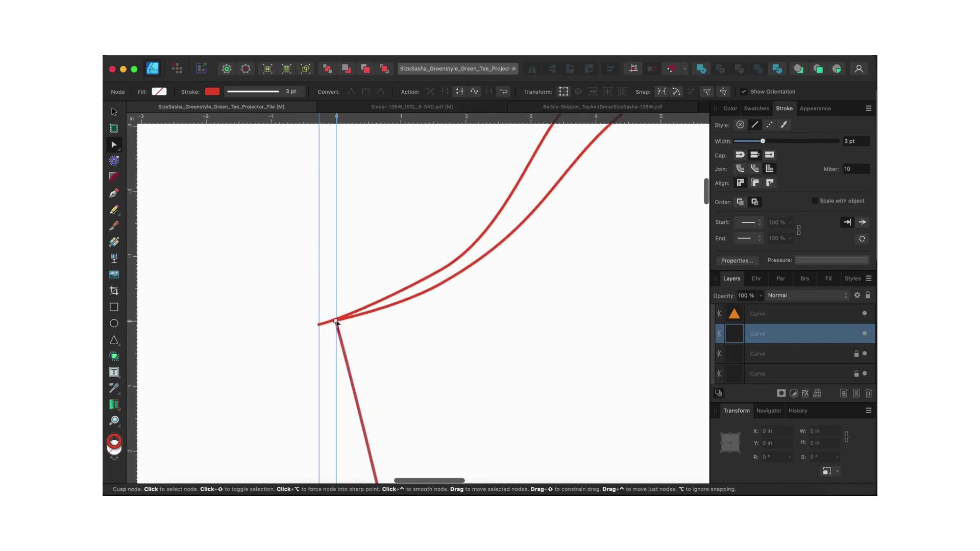
{"action": "left_click_drag", "start_coordinate": [333, 322], "coordinate": [320, 327]}
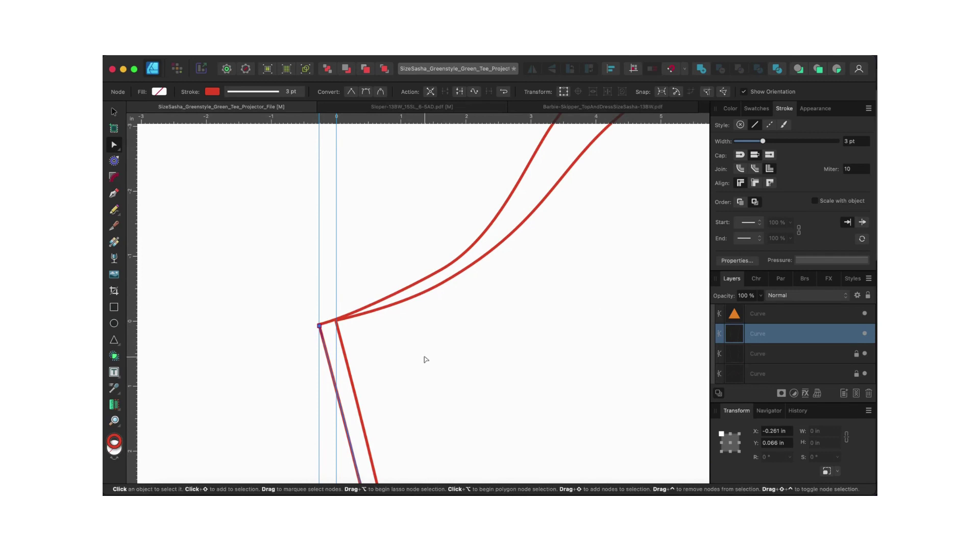
Step: Move the duplicated sleeve body's upper right corner node to the widened cap's end at X 14.207 in, Y 0.057 in
{"action": "scroll", "coordinate": [424, 360], "scroll_direction": "right", "scroll_amount": 10}
{"action": "scroll", "coordinate": [424, 360], "scroll_direction": "right", "scroll_amount": 5}
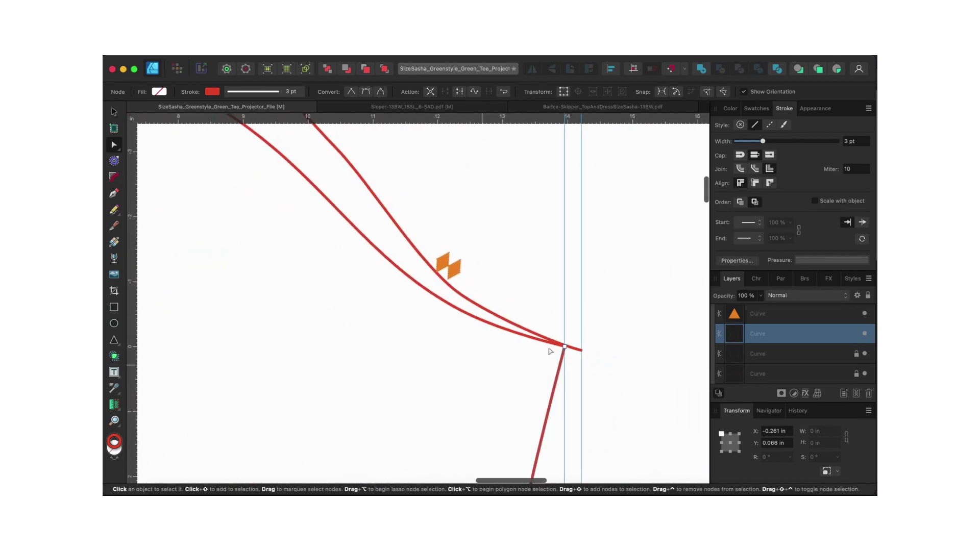
{"action": "left_click_drag", "start_coordinate": [564, 346], "coordinate": [583, 352]}
{"action": "scroll", "coordinate": [583, 352], "scroll_direction": "down", "scroll_amount": 10}
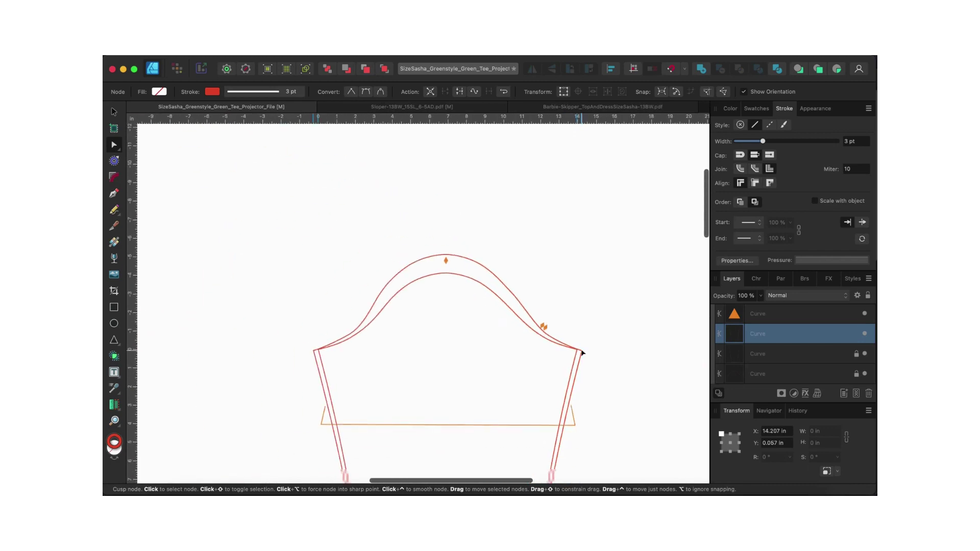
{"action": "scroll", "coordinate": [583, 353], "scroll_direction": "down", "scroll_amount": 5}
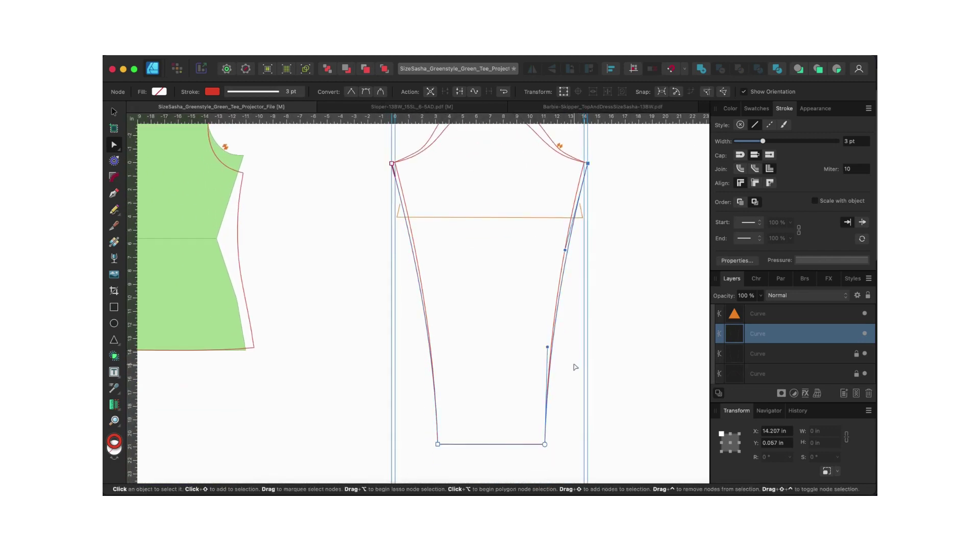
Step: Try reshaping the sleeve's right side seam by moving the upper corner node's handle inward, and undo the change
{"action": "scroll", "coordinate": [574, 365], "scroll_direction": "up", "scroll_amount": 3}
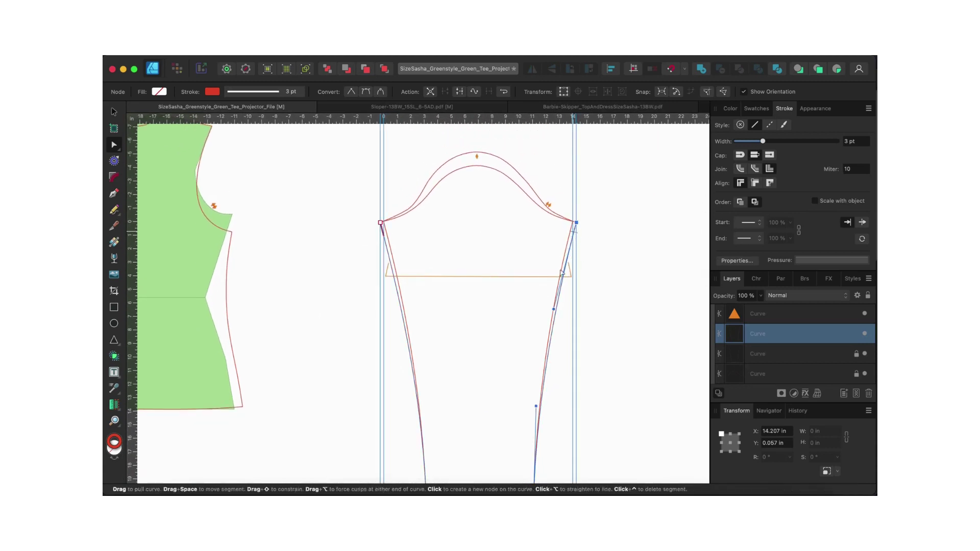
{"action": "scroll", "coordinate": [493, 294], "scroll_direction": "up", "scroll_amount": 2}
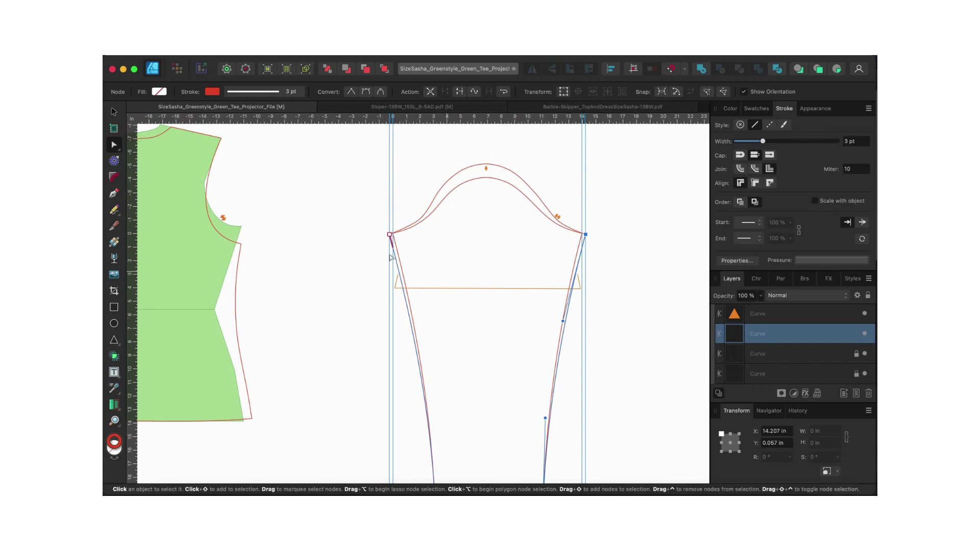
{"action": "scroll", "coordinate": [489, 310], "scroll_direction": "up", "scroll_amount": 2}
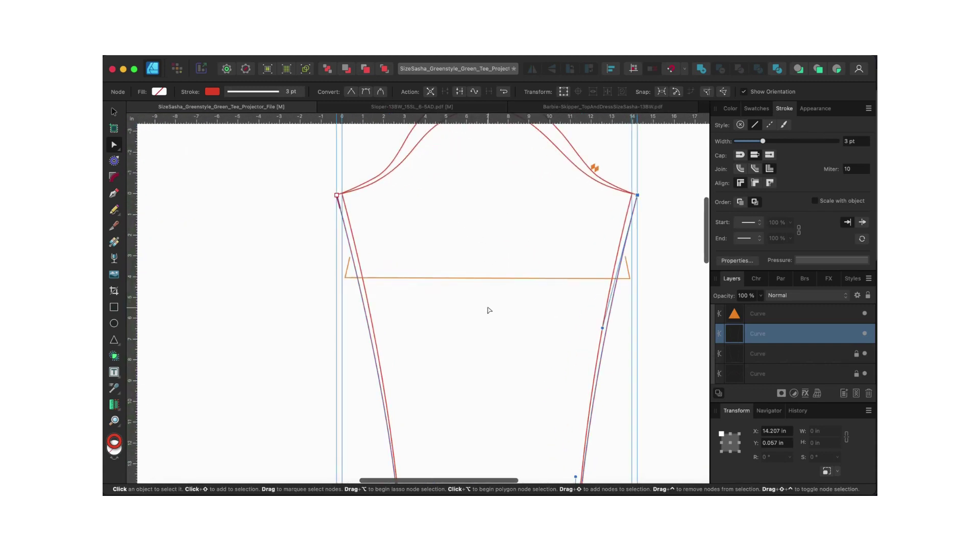
{"action": "scroll", "coordinate": [489, 310], "scroll_direction": "right", "scroll_amount": 1}
{"action": "scroll", "coordinate": [489, 310], "scroll_direction": "down", "scroll_amount": 1}
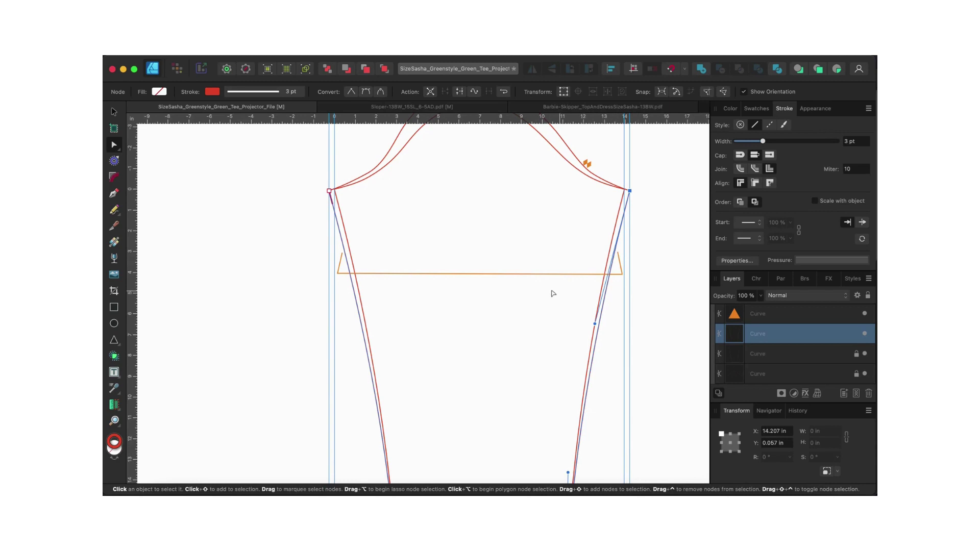
{"action": "scroll", "coordinate": [553, 291], "scroll_direction": "up", "scroll_amount": 3}
{"action": "scroll", "coordinate": [553, 293], "scroll_direction": "up", "scroll_amount": 1}
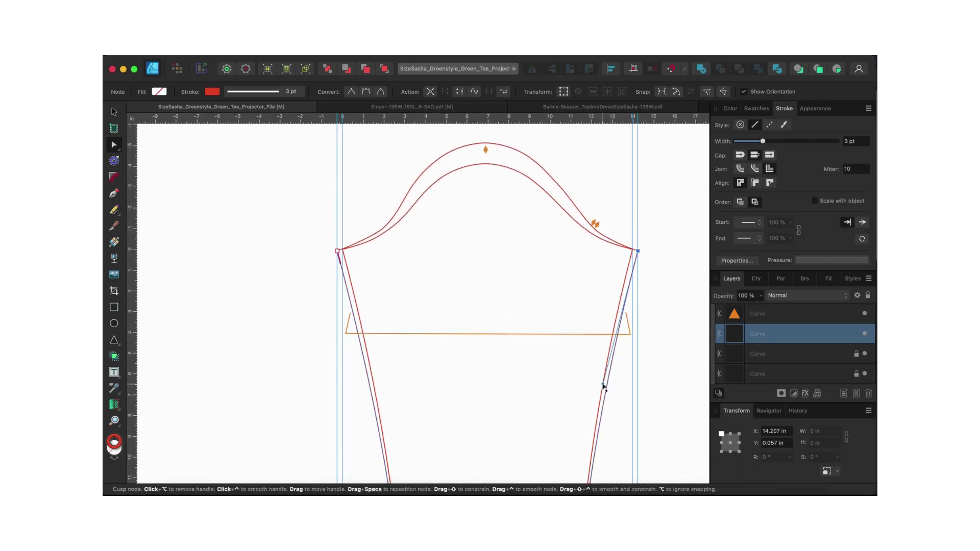
{"action": "mouse_move", "coordinate": [602, 385]}
{"action": "left_mouse_down"}
{"action": "mouse_move", "coordinate": [584, 378]}
{"action": "mouse_move", "coordinate": [593, 380]}
{"action": "left_mouse_up"}
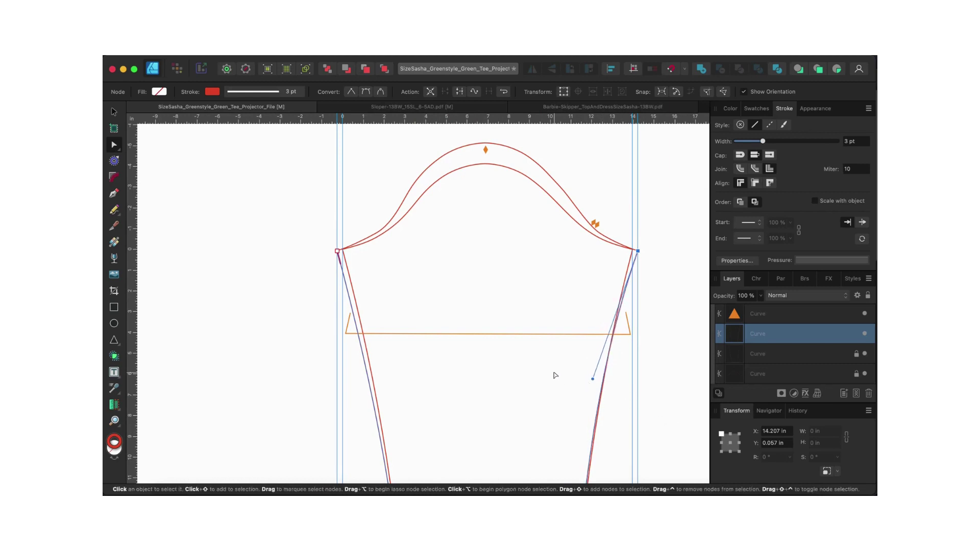
{"action": "key", "text": "super+z"}
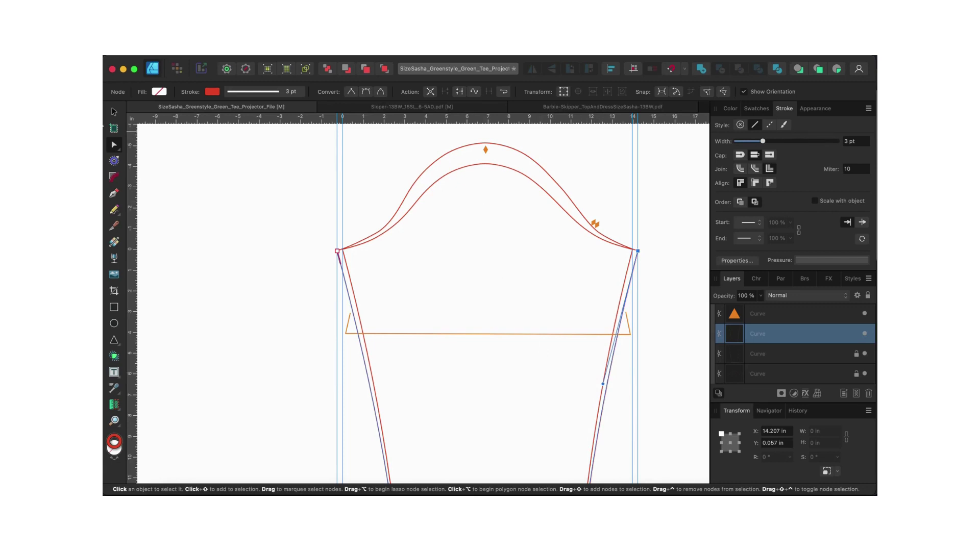
Step: Unlock the original sleeve curves and delete the original inner sleeve cap curve
{"action": "key", "text": "v"}
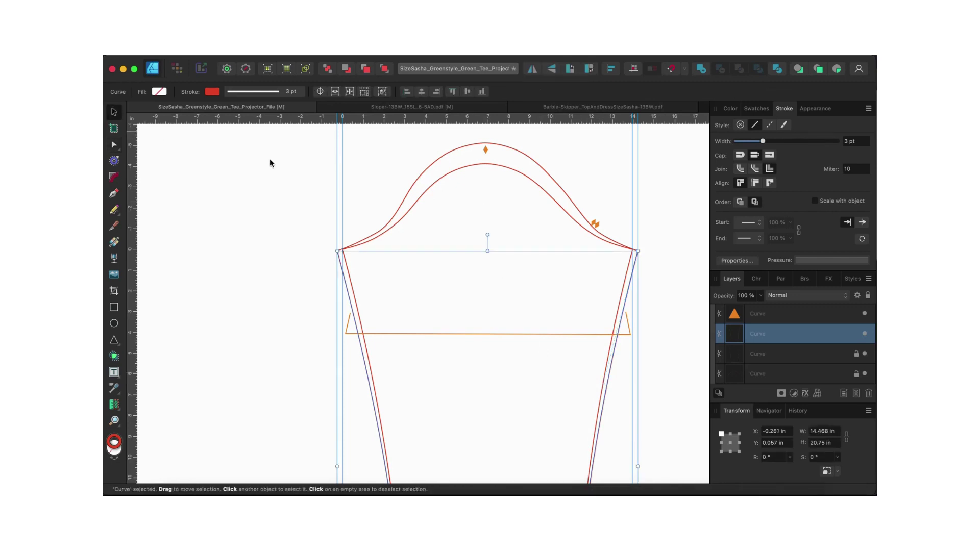
{"action": "left_click", "coordinate": [482, 163]}
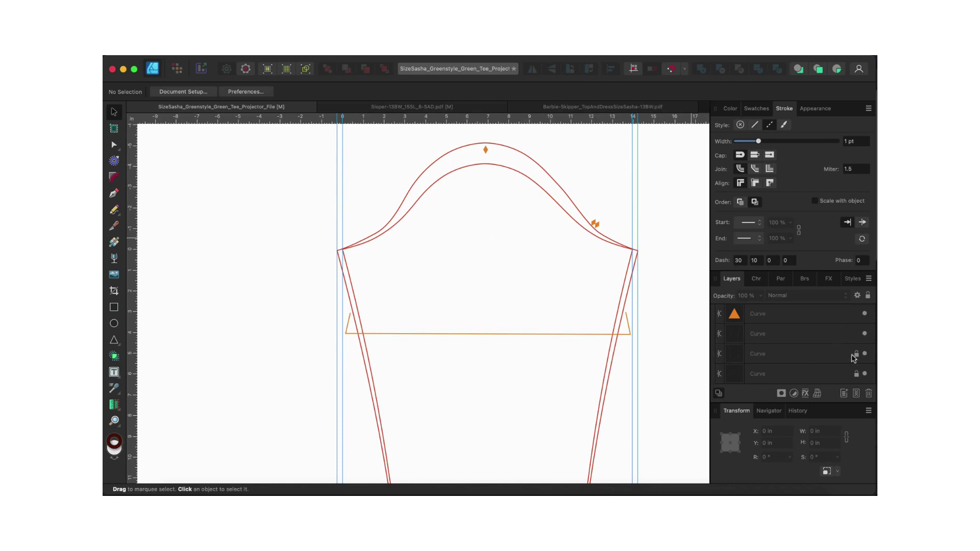
{"action": "left_click", "coordinate": [503, 169]}
{"action": "key", "text": "super+z"}
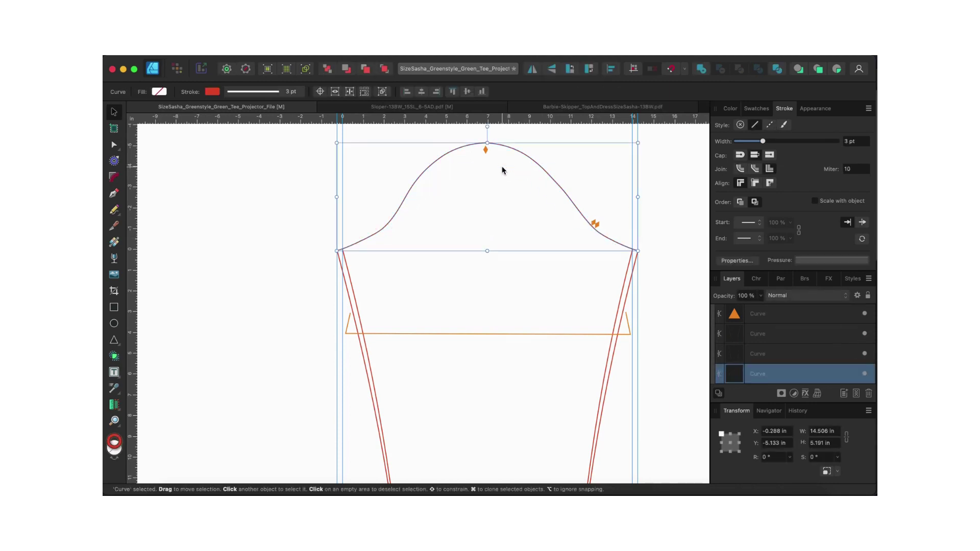
Step: Delete the original, narrower sleeve side seam and hem curve, keeping the widened copy
{"action": "scroll", "coordinate": [542, 225], "scroll_direction": "down", "scroll_amount": 10}
{"action": "scroll", "coordinate": [541, 225], "scroll_direction": "up", "scroll_amount": 6}
{"action": "scroll", "coordinate": [541, 226], "scroll_direction": "up", "scroll_amount": 5}
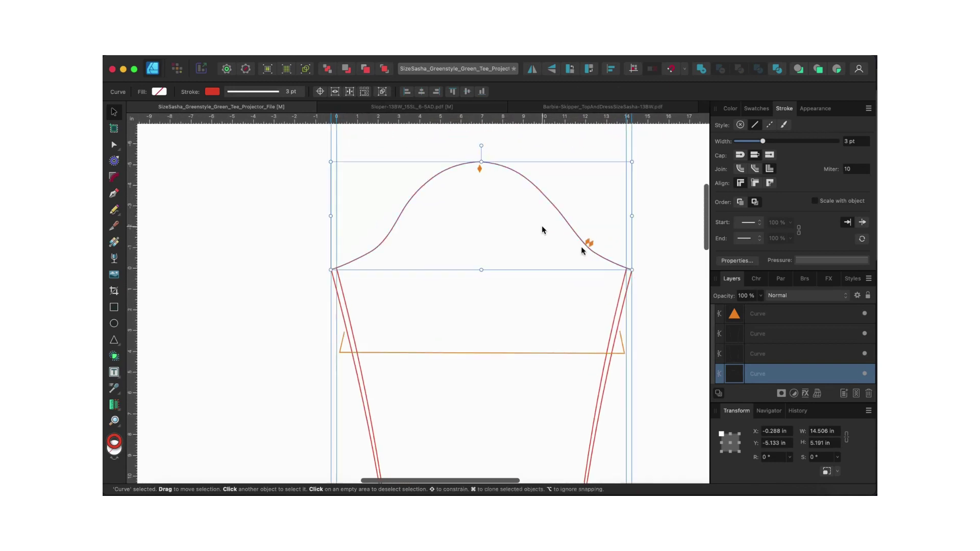
{"action": "left_click", "coordinate": [619, 296]}
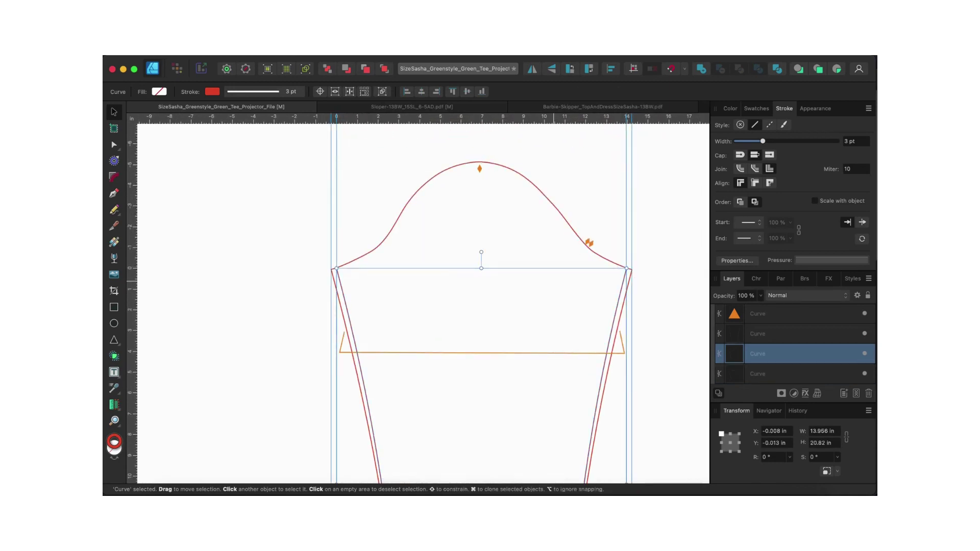
{"action": "key", "text": "Delete"}
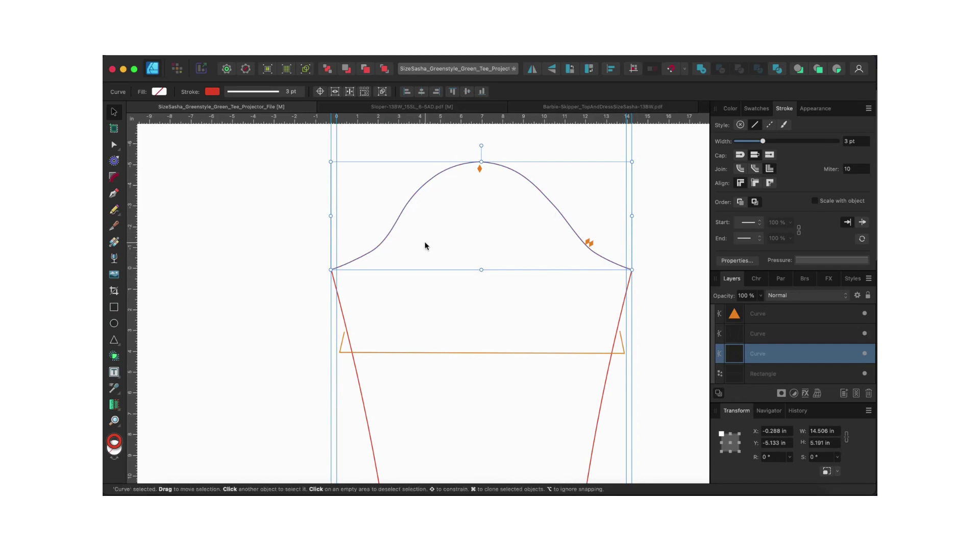
Step: Examine the widened sleeve cap around its peak notch and look over the neighbouring back bodice
{"action": "scroll", "coordinate": [425, 247], "scroll_direction": "down", "scroll_amount": 2}
{"action": "scroll", "coordinate": [425, 247], "scroll_direction": "up", "scroll_amount": 3}
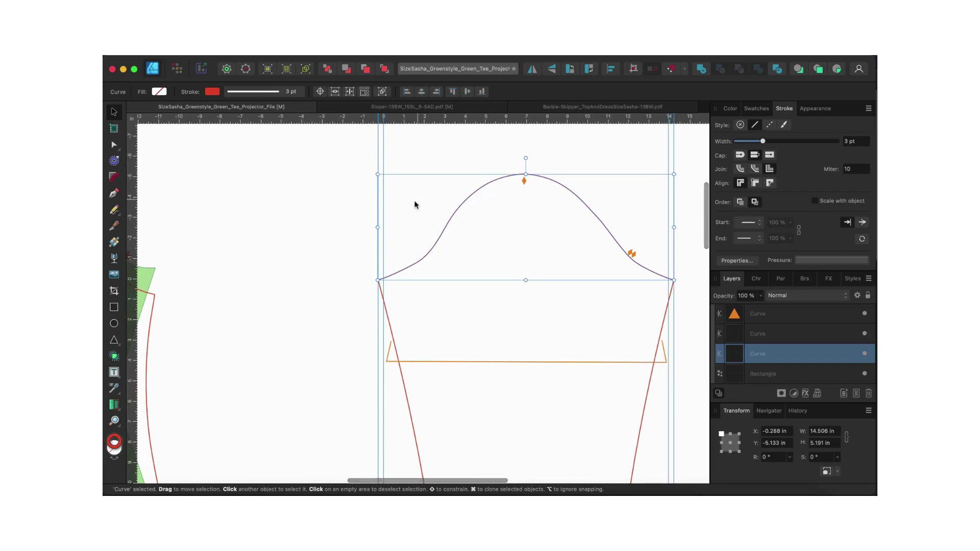
{"action": "left_click", "coordinate": [439, 204]}
{"action": "left_click", "coordinate": [518, 175]}
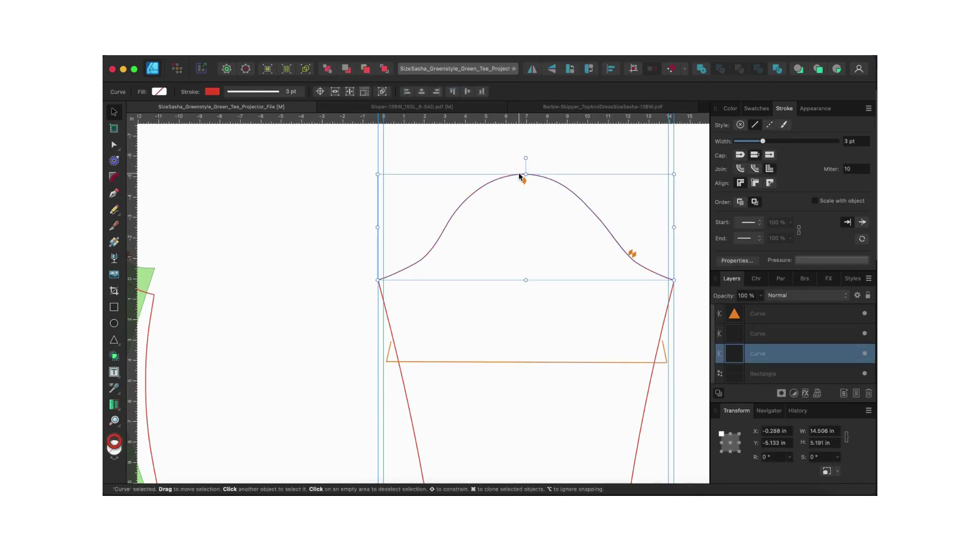
{"action": "scroll", "coordinate": [519, 173], "scroll_direction": "up", "scroll_amount": 4}
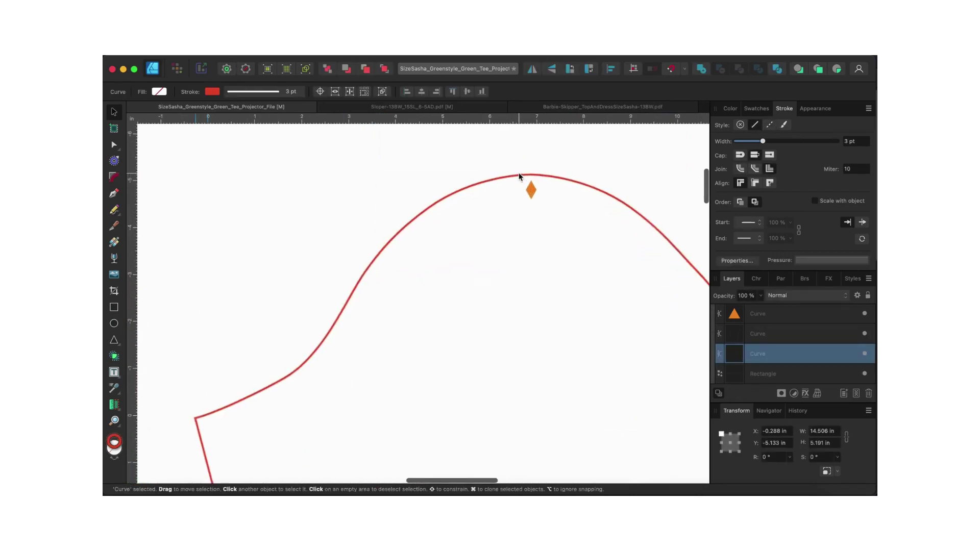
{"action": "left_click", "coordinate": [113, 144]}
{"action": "scroll", "coordinate": [410, 197], "scroll_direction": "down", "scroll_amount": 3}
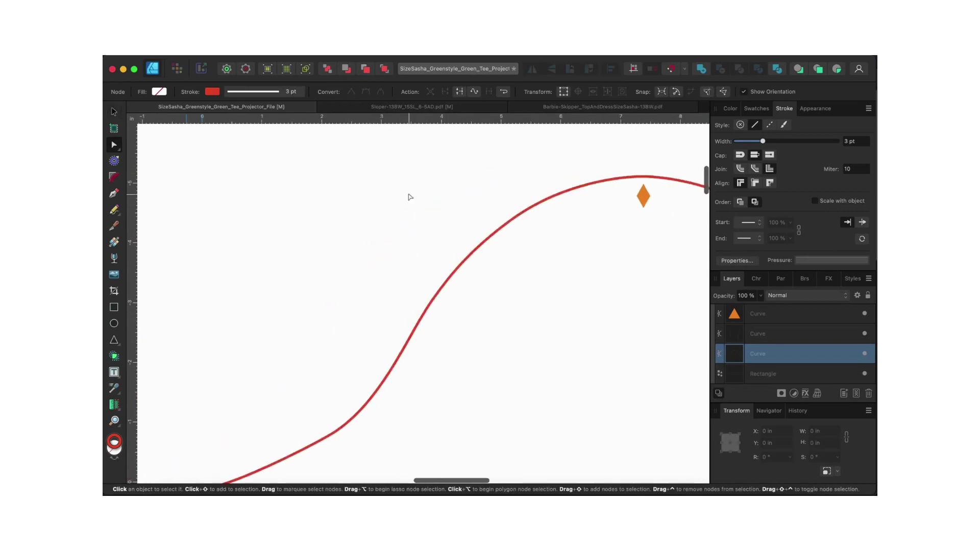
{"action": "scroll", "coordinate": [409, 198], "scroll_direction": "left", "scroll_amount": 8}
{"action": "scroll", "coordinate": [410, 203], "scroll_direction": "down", "scroll_amount": 3}
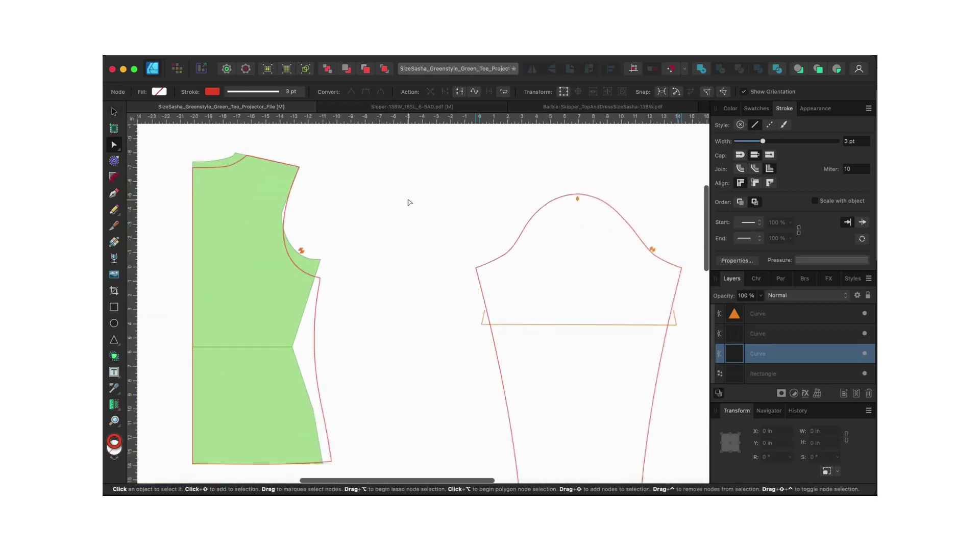
{"action": "scroll", "coordinate": [406, 207], "scroll_direction": "left", "scroll_amount": 3}
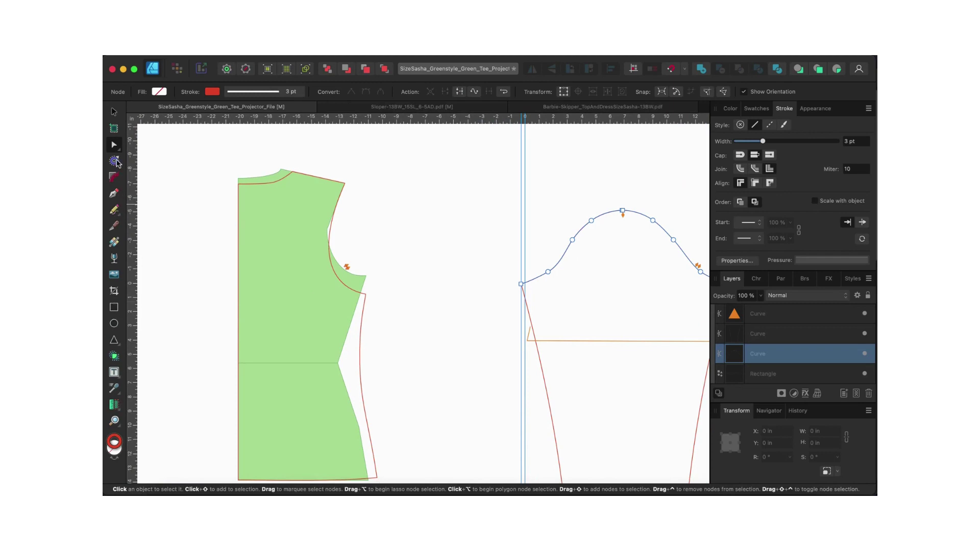
Step: Measure the length of the back bodice's red armhole curve
{"action": "left_click", "coordinate": [113, 112]}
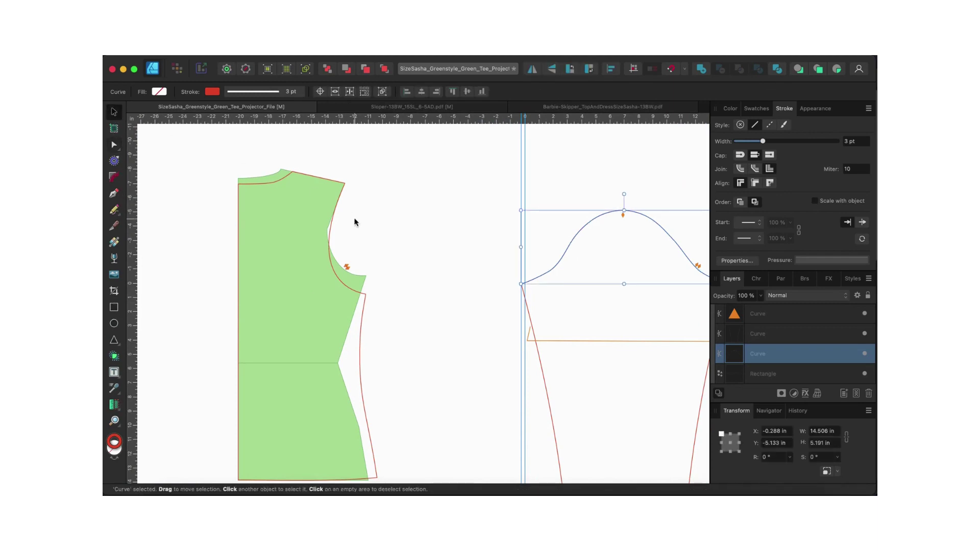
{"action": "left_click", "coordinate": [329, 234]}
{"action": "left_click", "coordinate": [114, 404]}
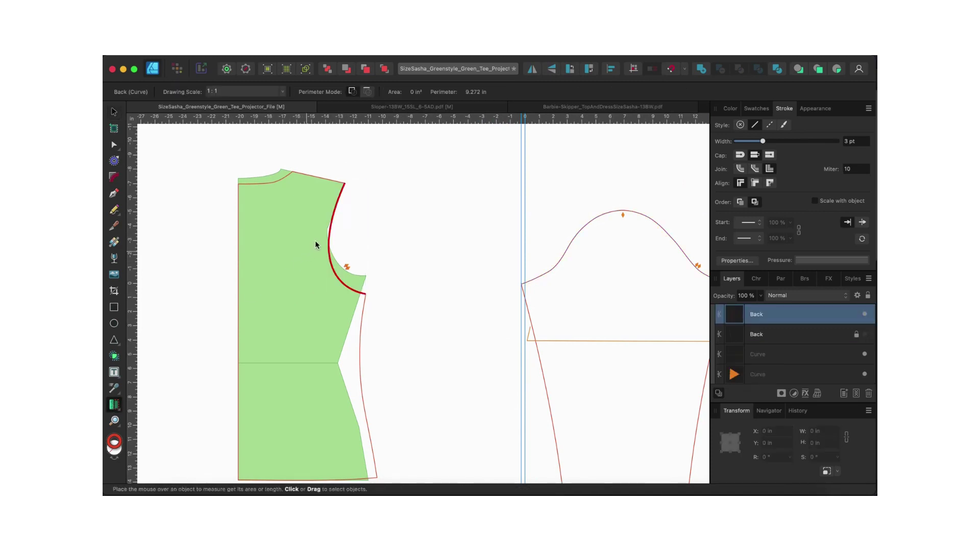
{"action": "mouse_move", "coordinate": [329, 236]}
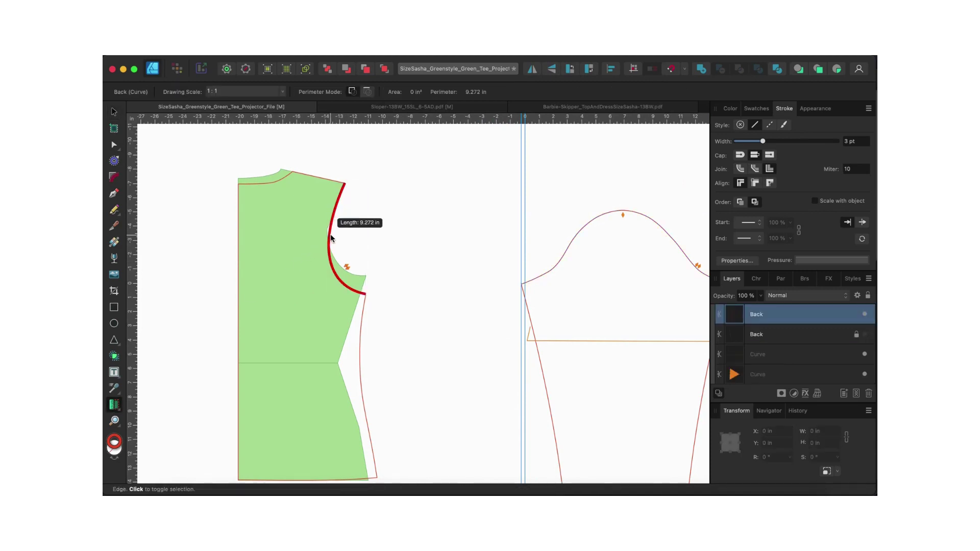
Step: Add a text frame about 4.4 in wide beside the back armhole reading 9.272, and set its text size to 30 pt
{"action": "left_click", "coordinate": [114, 372]}
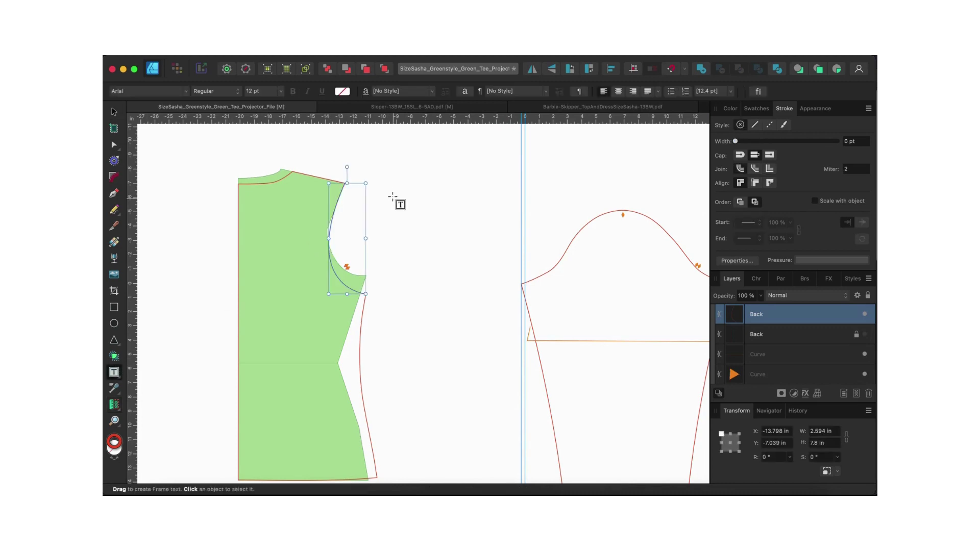
{"action": "left_click_drag", "start_coordinate": [384, 191], "coordinate": [447, 218]}
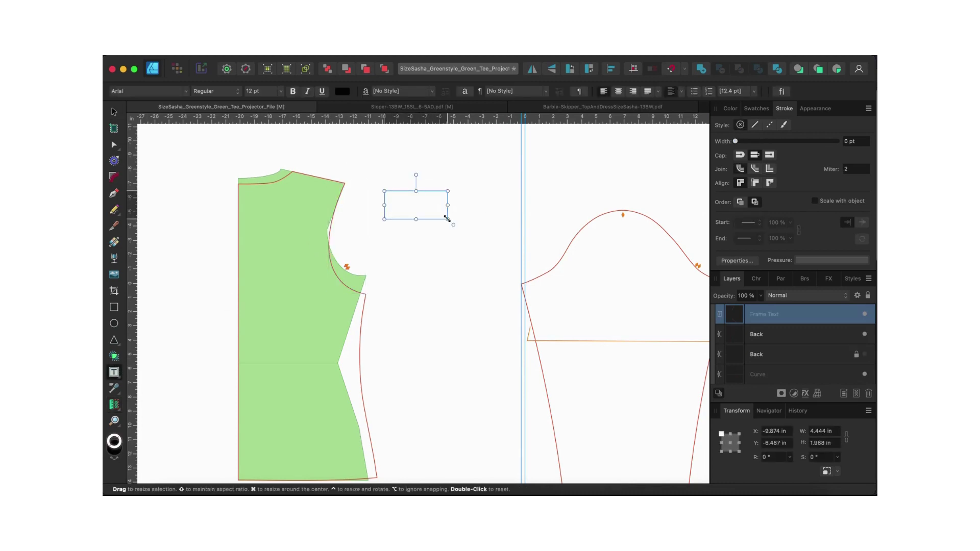
{"action": "type", "text": "9.272"}
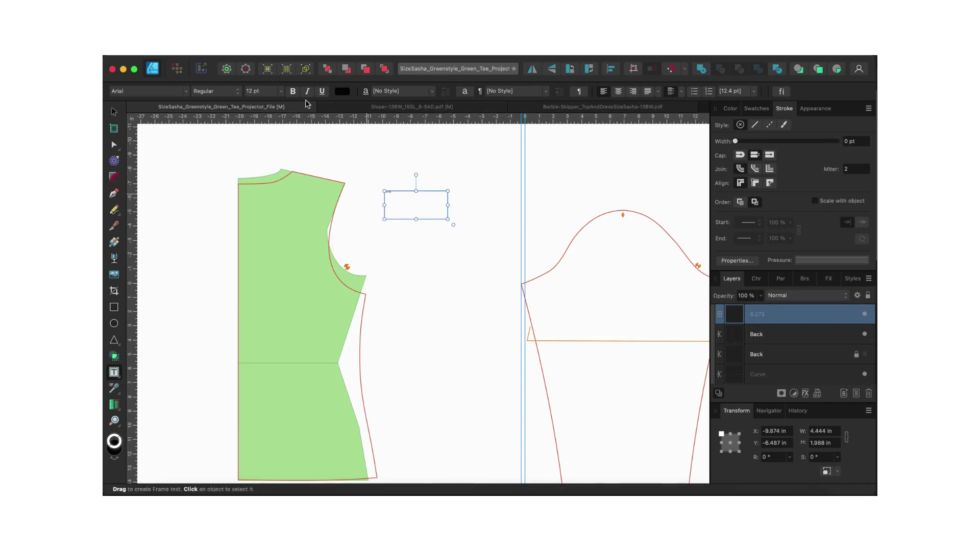
{"action": "left_click", "coordinate": [281, 91]}
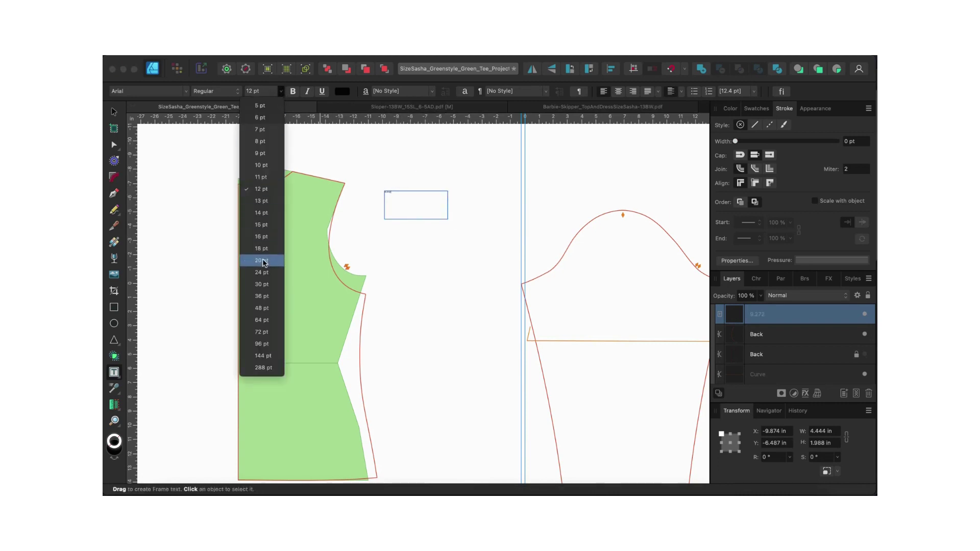
{"action": "left_click", "coordinate": [262, 272]}
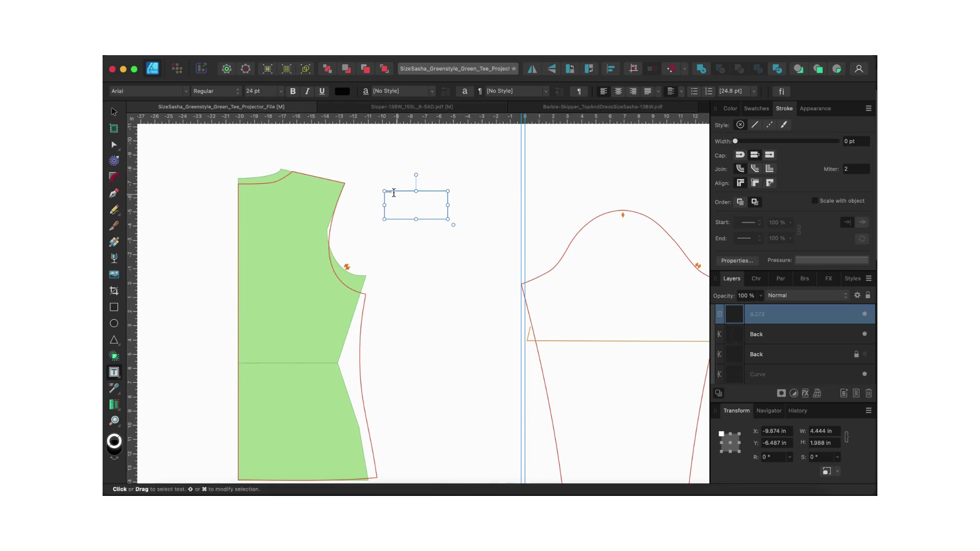
{"action": "left_click_drag", "start_coordinate": [397, 192], "coordinate": [381, 189]}
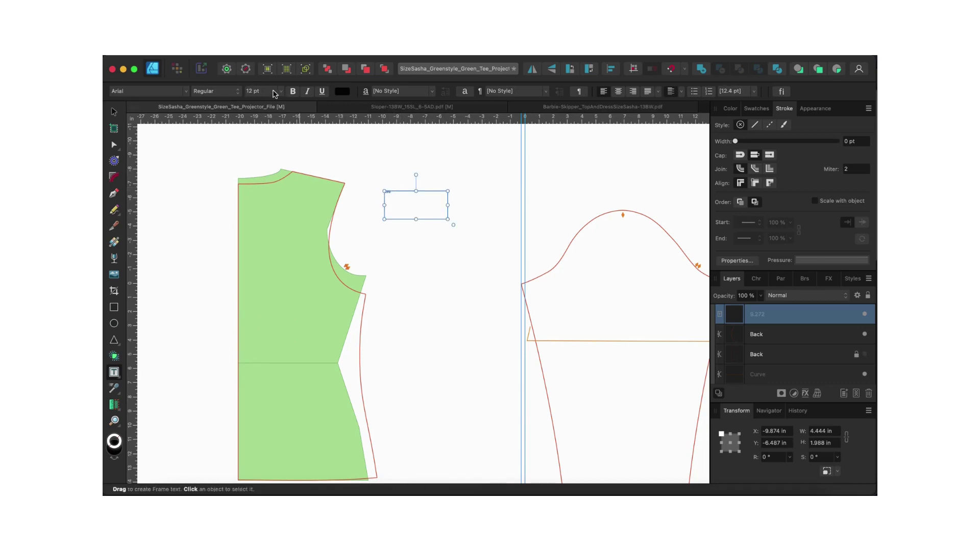
{"action": "left_click", "coordinate": [280, 91]}
{"action": "left_click", "coordinate": [261, 284]}
Step: Measure the length of the front bodice's red armhole curve
{"action": "scroll", "coordinate": [450, 273], "scroll_direction": "down", "scroll_amount": 5}
{"action": "scroll", "coordinate": [450, 274], "scroll_direction": "down", "scroll_amount": 10}
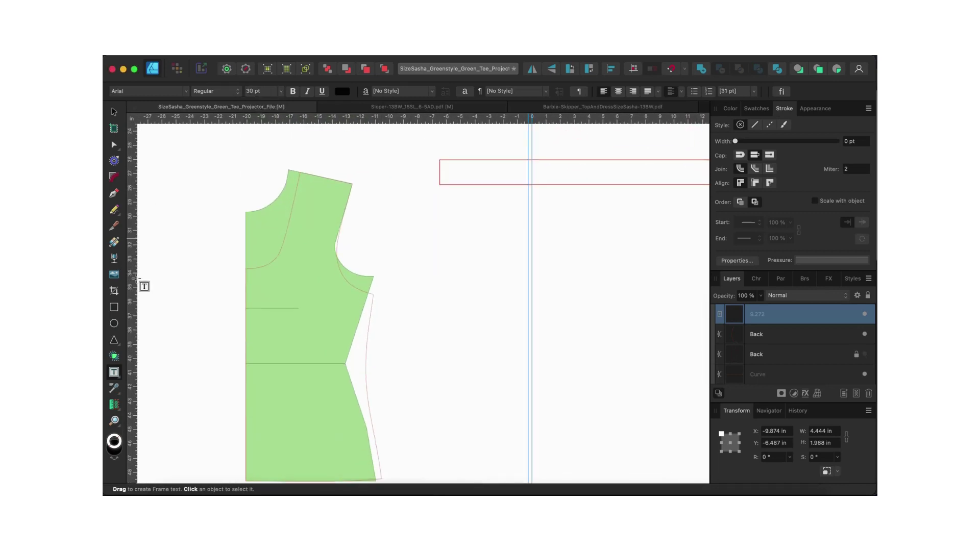
{"action": "key", "text": "v"}
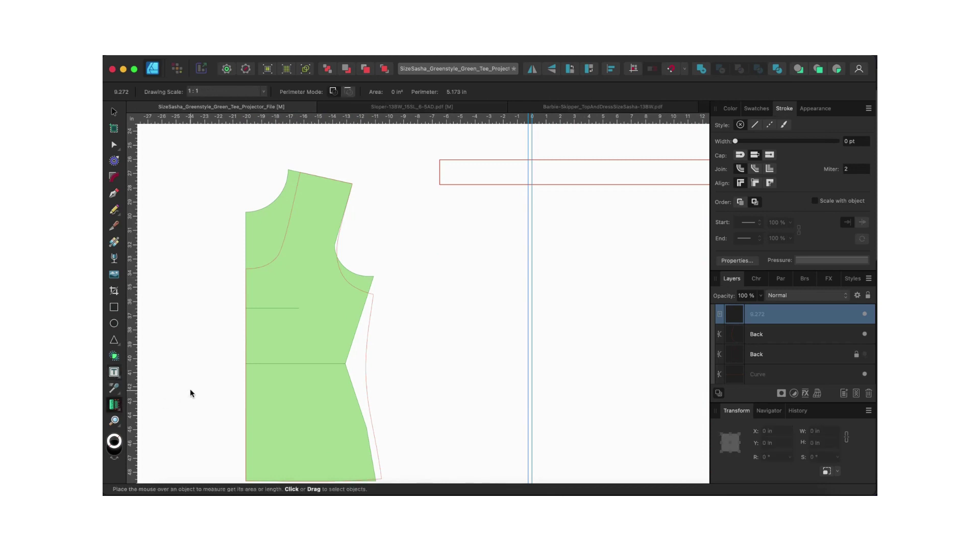
{"action": "left_click", "coordinate": [335, 253]}
{"action": "left_click", "coordinate": [113, 405]}
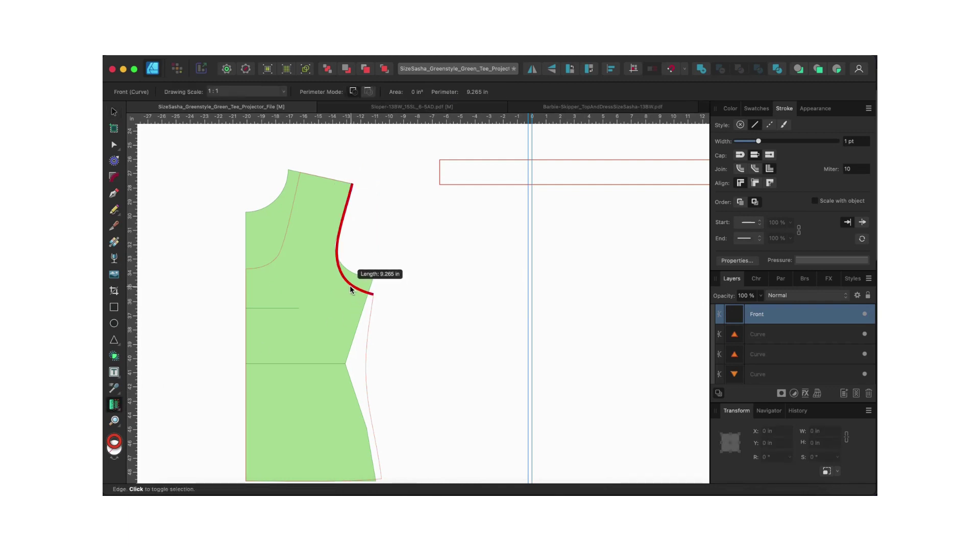
Step: Add the front armhole length 9.265 below 9.272 in the text note beside the back bodice
{"action": "scroll", "coordinate": [375, 253], "scroll_direction": "down", "scroll_amount": 3}
{"action": "scroll", "coordinate": [375, 254], "scroll_direction": "right", "scroll_amount": 3}
{"action": "scroll", "coordinate": [375, 254], "scroll_direction": "up", "scroll_amount": 6}
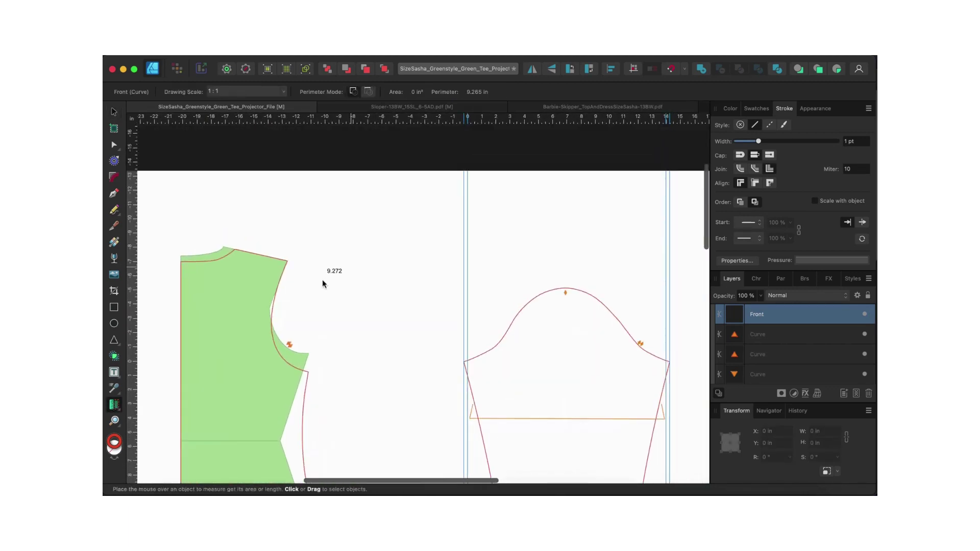
{"action": "left_click", "coordinate": [114, 372]}
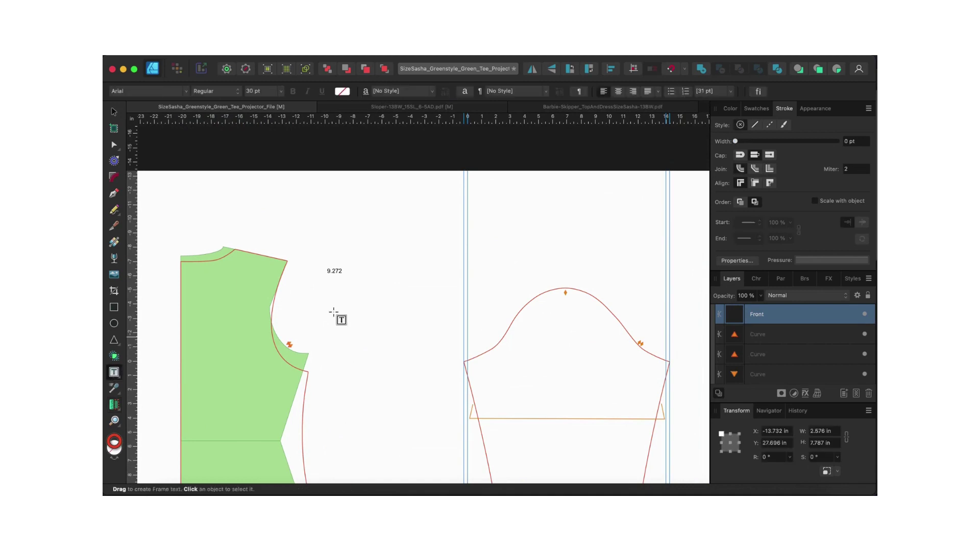
{"action": "left_click", "coordinate": [337, 271]}
{"action": "key", "text": "Return"}
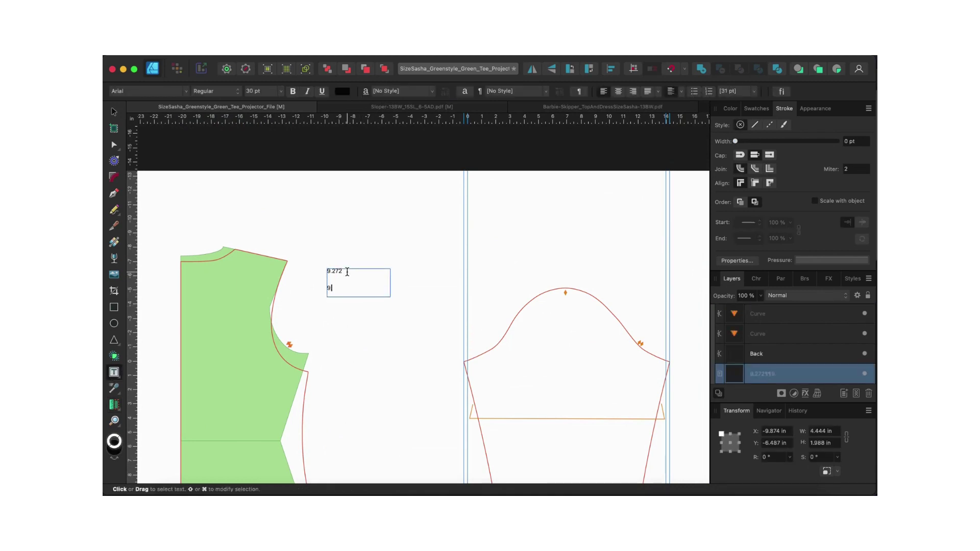
{"action": "type", "text": "9.265"}
{"action": "key", "text": "Escape"}
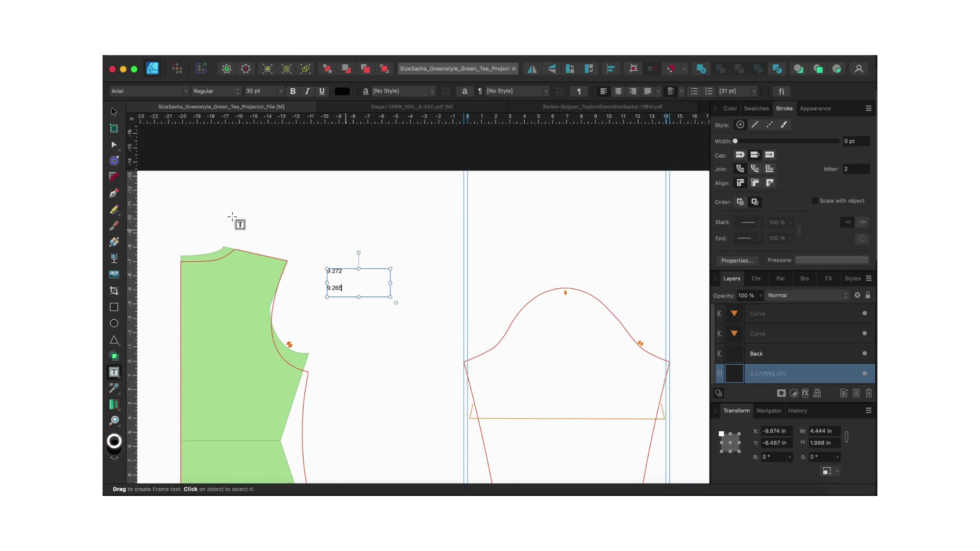
Step: Break the sleeve cap curve into two halves at the peak node above the centre notch, at X 6.879 in, Y -5.133 in
{"action": "left_click", "coordinate": [112, 146]}
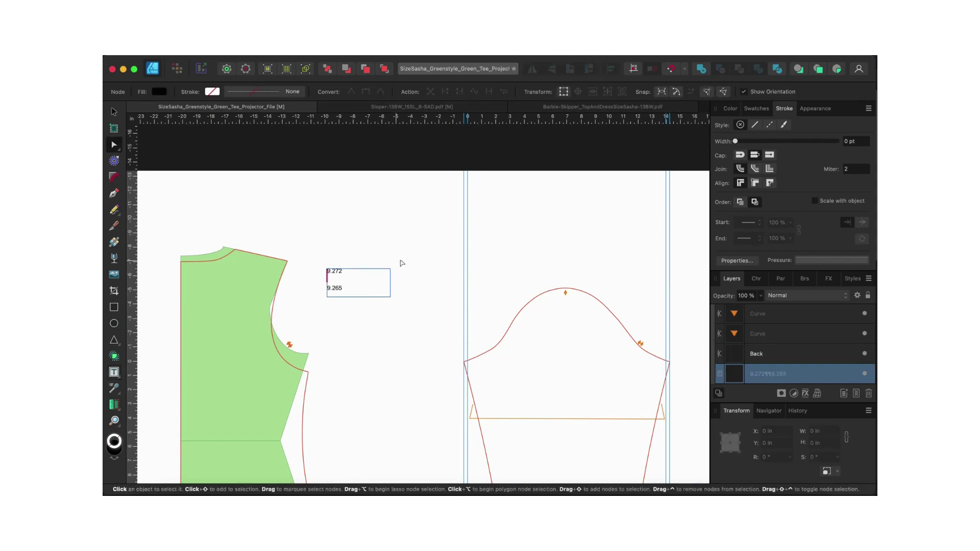
{"action": "left_click", "coordinate": [535, 298]}
{"action": "scroll", "coordinate": [542, 300], "scroll_direction": "up", "scroll_amount": 5}
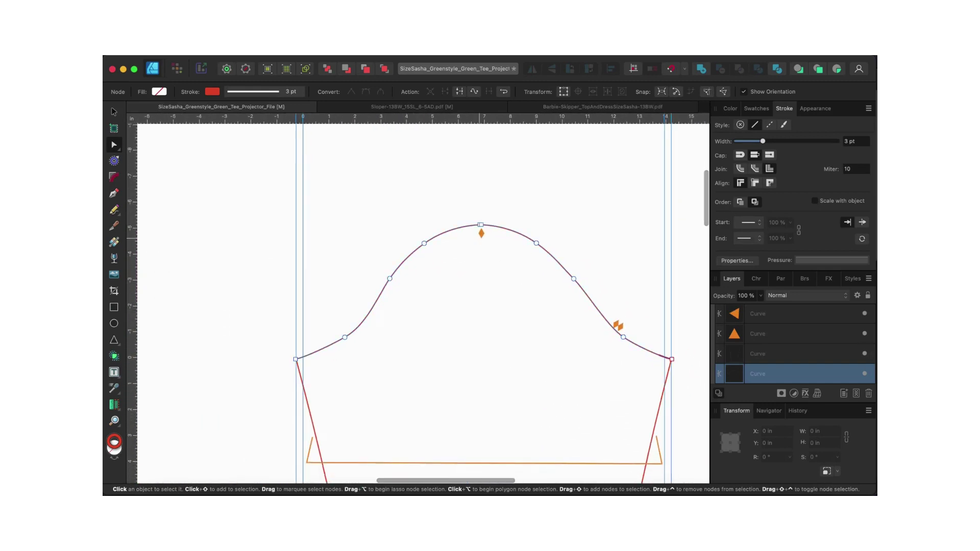
{"action": "scroll", "coordinate": [479, 240], "scroll_direction": "up", "scroll_amount": 4}
{"action": "scroll", "coordinate": [480, 241], "scroll_direction": "up", "scroll_amount": 2}
{"action": "scroll", "coordinate": [482, 239], "scroll_direction": "up", "scroll_amount": 2}
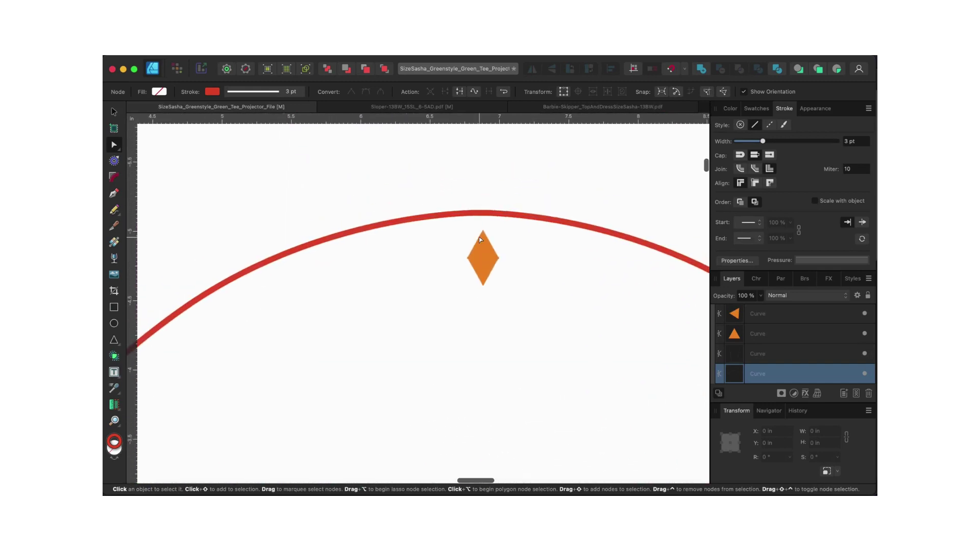
{"action": "left_click", "coordinate": [484, 214]}
{"action": "right_click", "coordinate": [483, 214]}
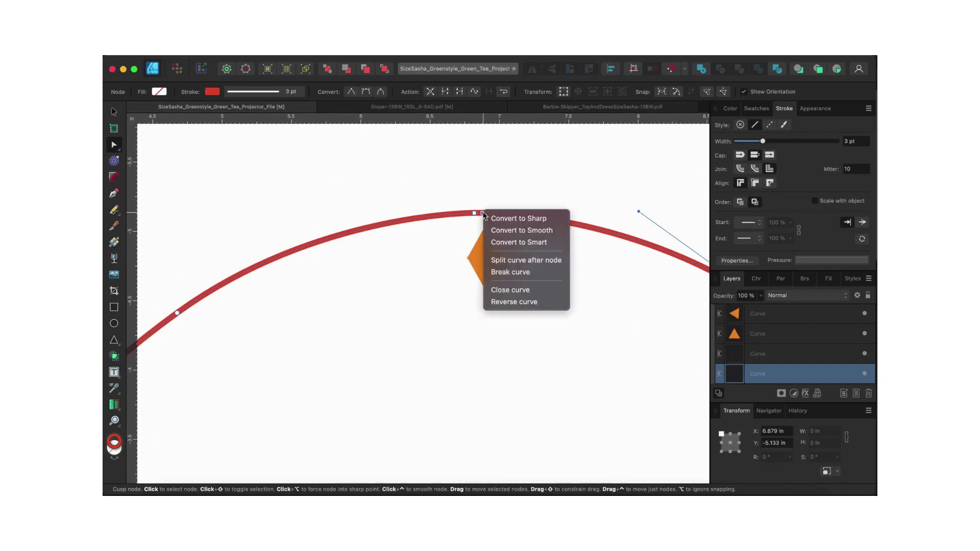
{"action": "left_click", "coordinate": [465, 257]}
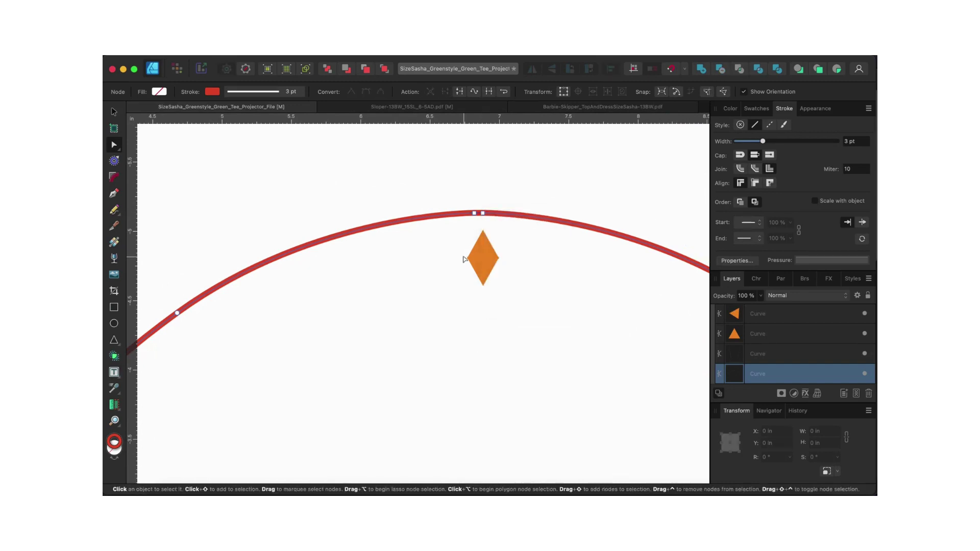
Step: Measure the length of the left half of the split sleeve cap
{"action": "scroll", "coordinate": [464, 258], "scroll_direction": "down", "scroll_amount": 3}
{"action": "key", "text": "v"}
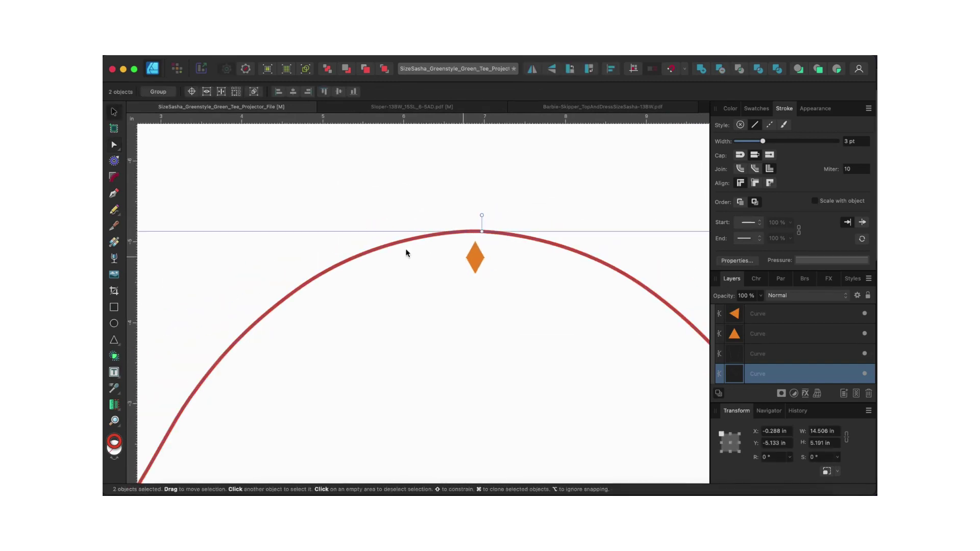
{"action": "left_click", "coordinate": [388, 244]}
{"action": "scroll", "coordinate": [388, 245], "scroll_direction": "down", "scroll_amount": 5}
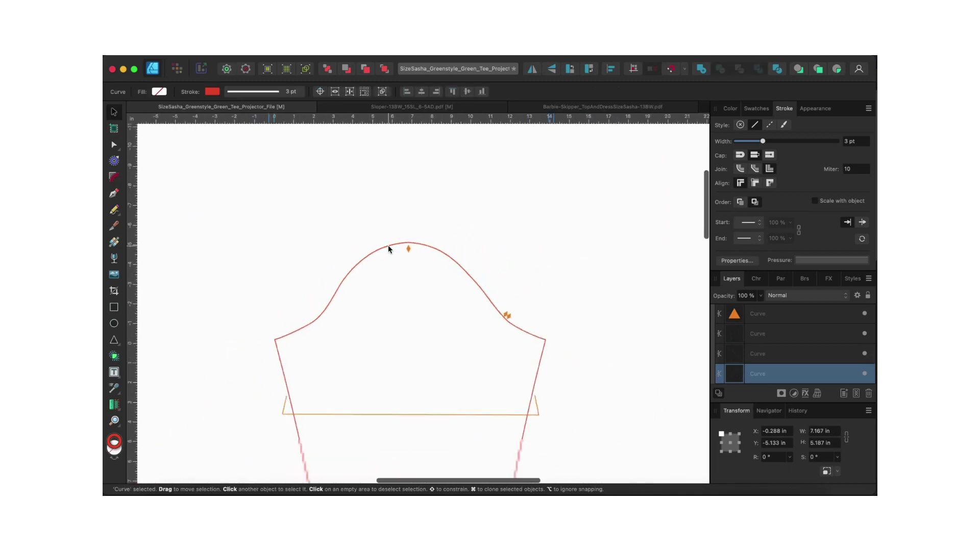
{"action": "left_click", "coordinate": [115, 405]}
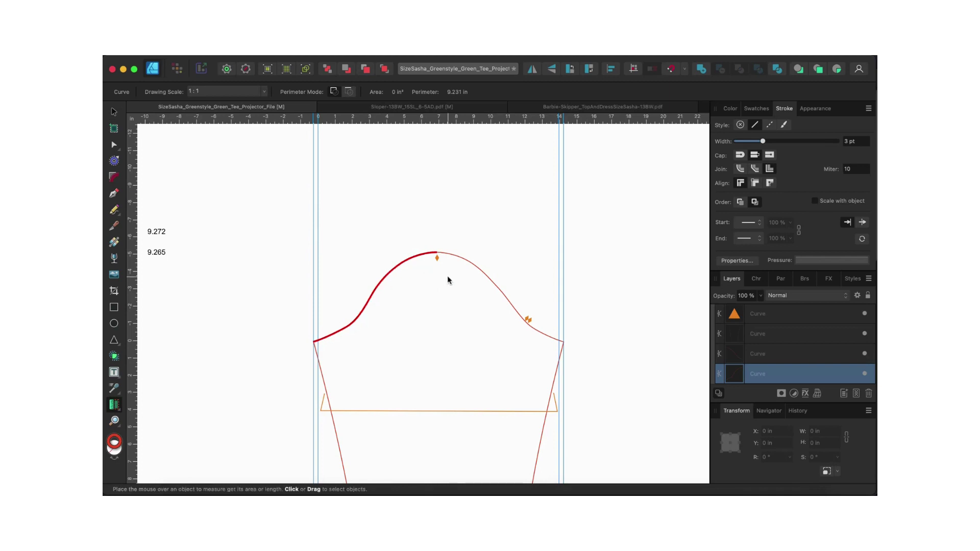
Step: Measure the length of the right half of the split sleeve cap, the side with the double notch
{"action": "left_click", "coordinate": [473, 262]}
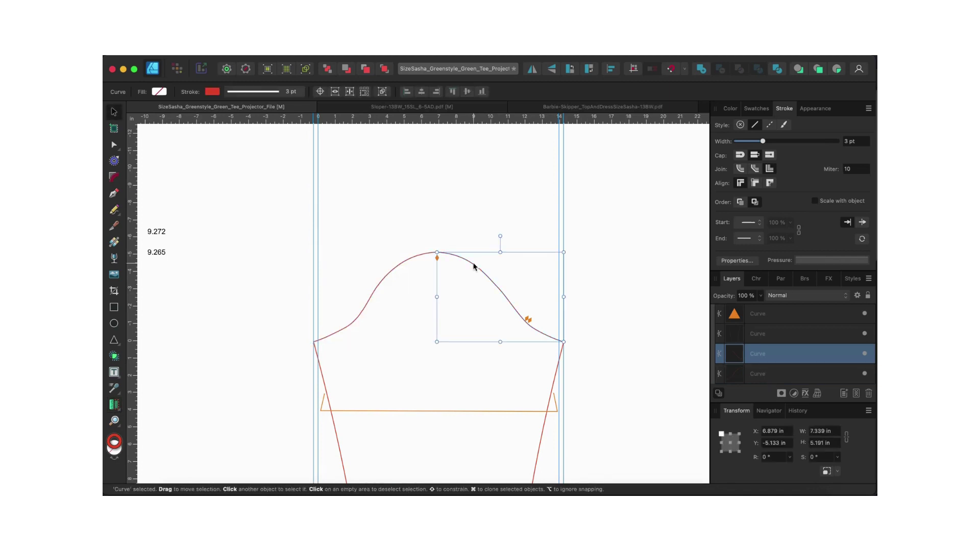
{"action": "left_click", "coordinate": [115, 405]}
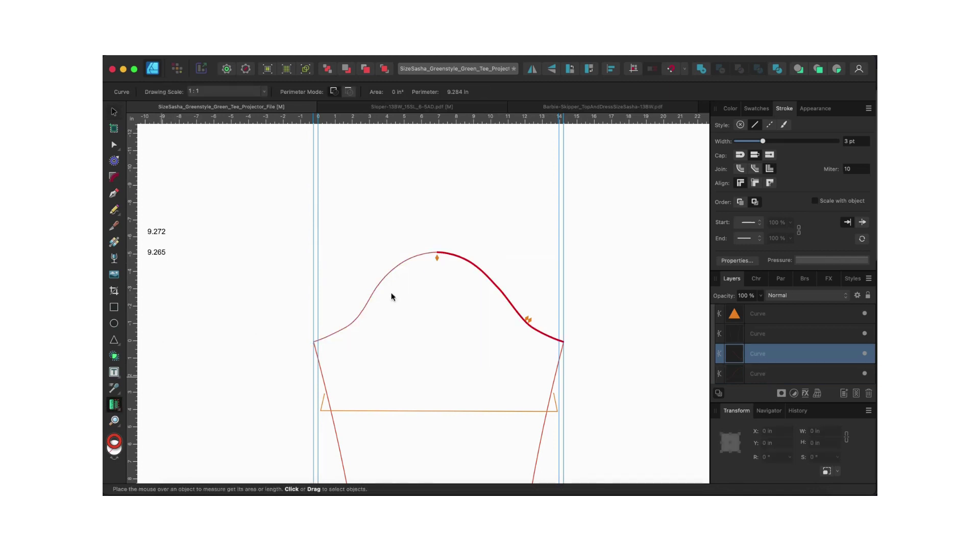
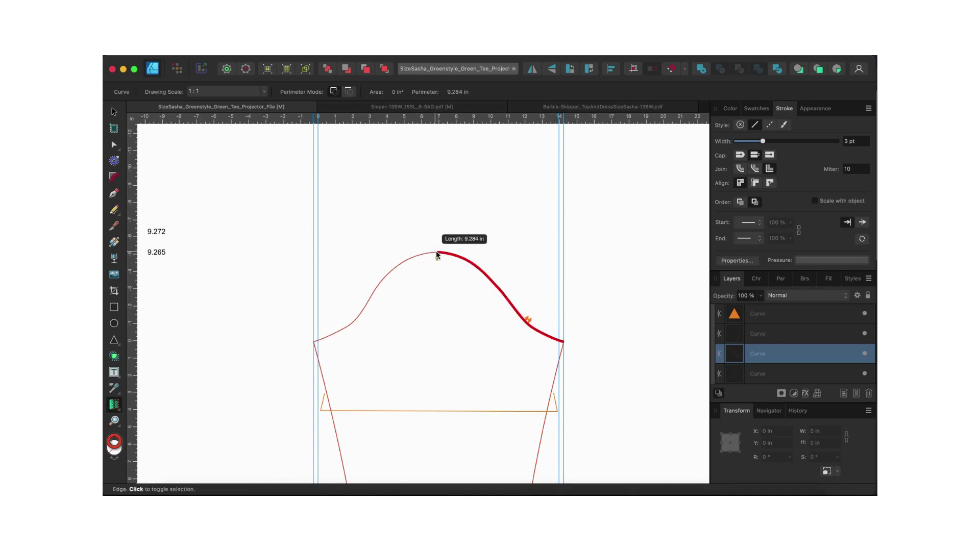
{"action": "left_click", "coordinate": [437, 255]}
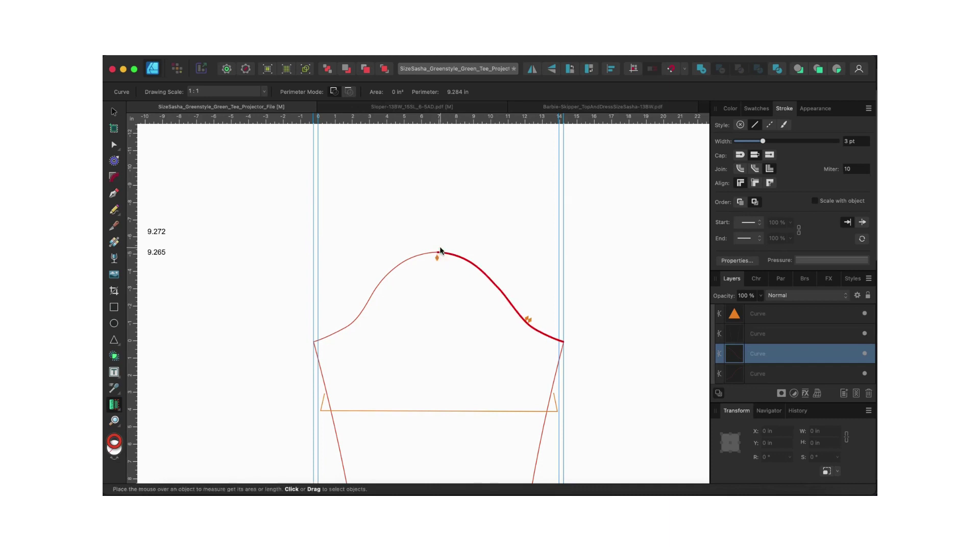
{"action": "scroll", "coordinate": [440, 254], "scroll_direction": "up", "scroll_amount": 3}
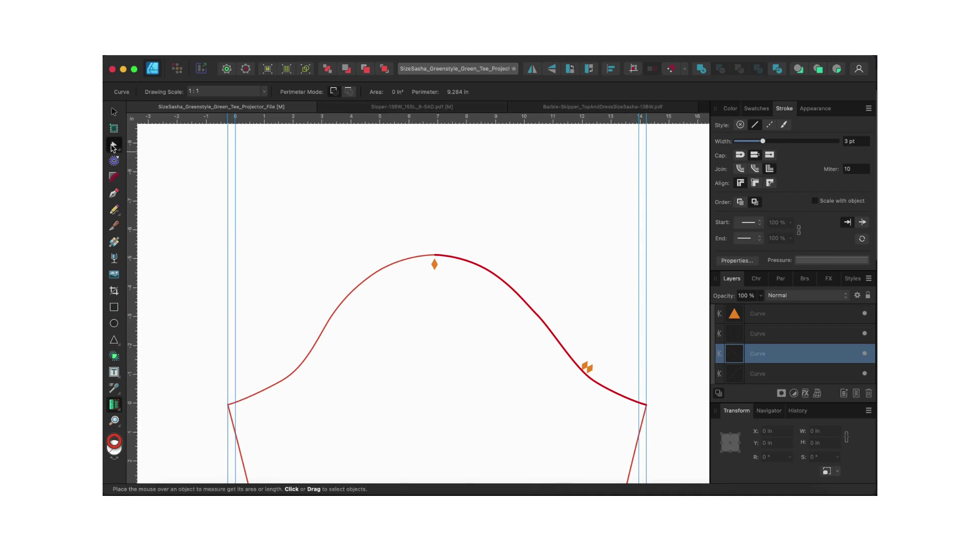
Step: Join the two halves of the split sleeve cap back into one curve
{"action": "left_click", "coordinate": [113, 146]}
{"action": "left_click", "coordinate": [420, 259]}
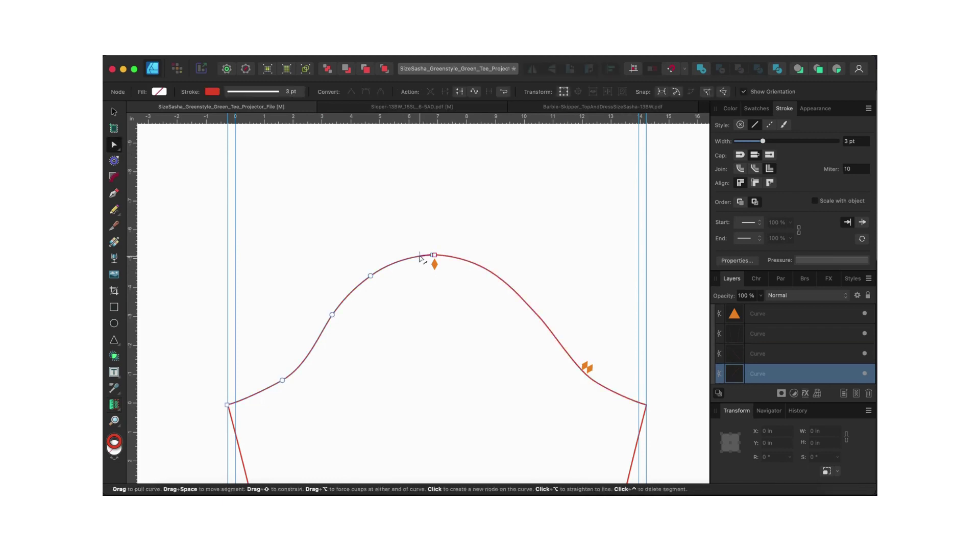
{"action": "left_click", "coordinate": [453, 261], "text": "shift"}
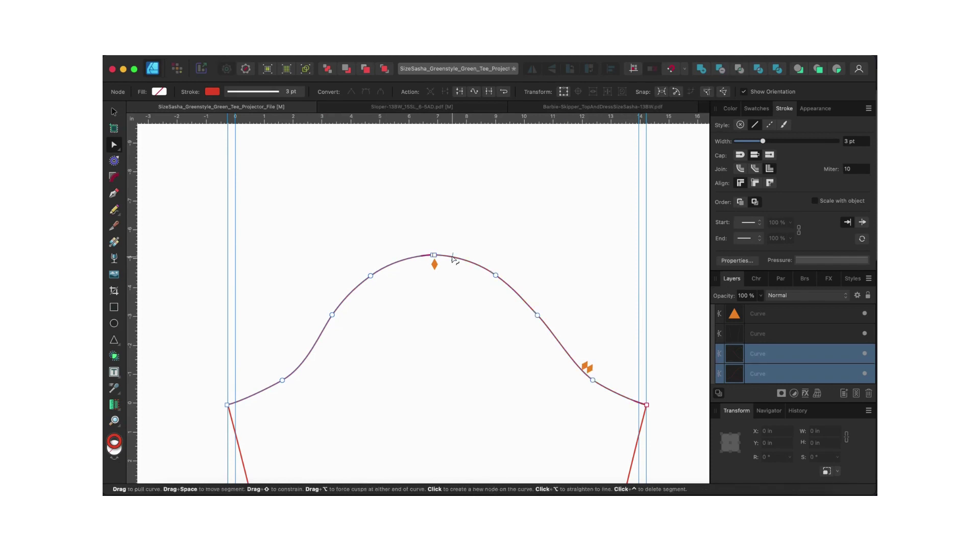
{"action": "right_click", "coordinate": [452, 259]}
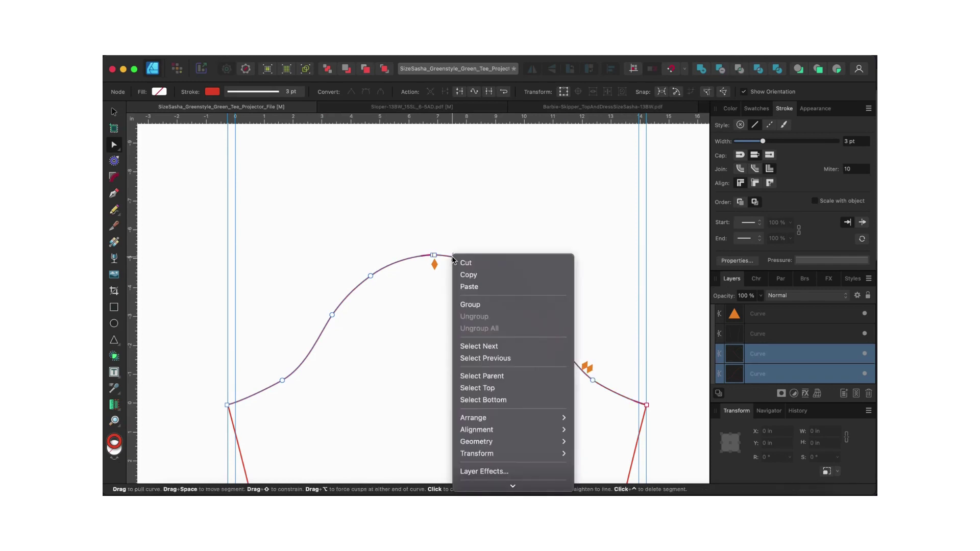
{"action": "left_click", "coordinate": [490, 91]}
{"action": "left_click", "coordinate": [490, 91]}
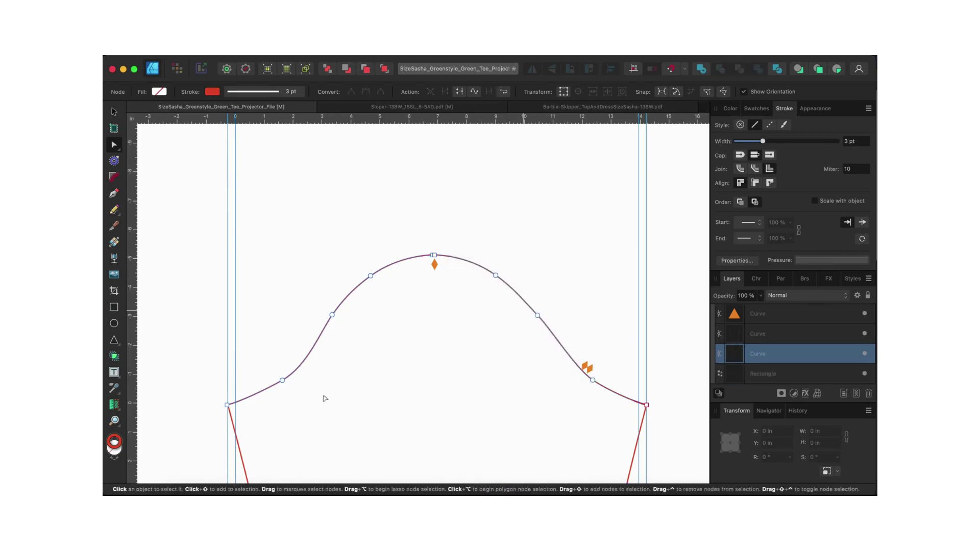
Step: Join the sleeve cap with the curve of the sleeve sides and close the resulting outline
{"action": "scroll", "coordinate": [326, 398], "scroll_direction": "down", "scroll_amount": 5}
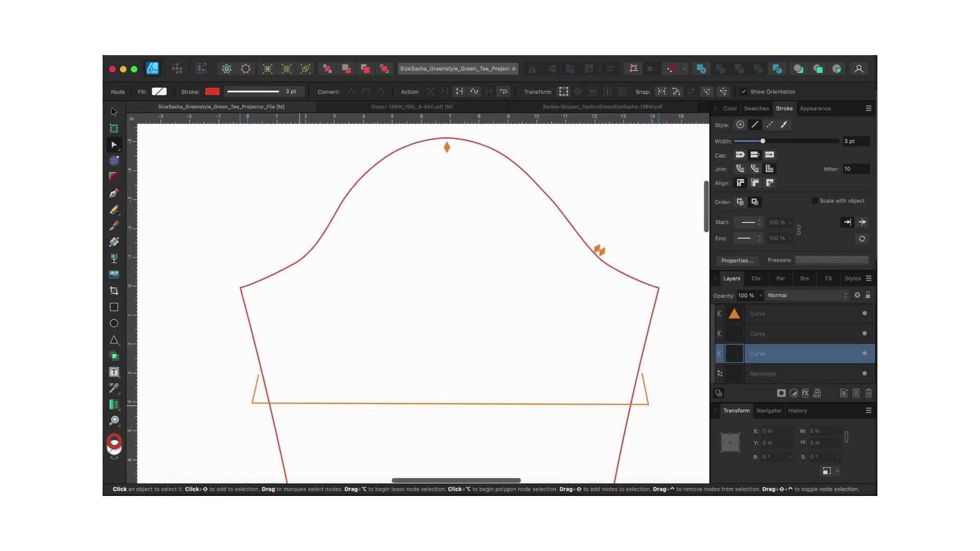
{"action": "left_click", "coordinate": [272, 417], "text": "shift"}
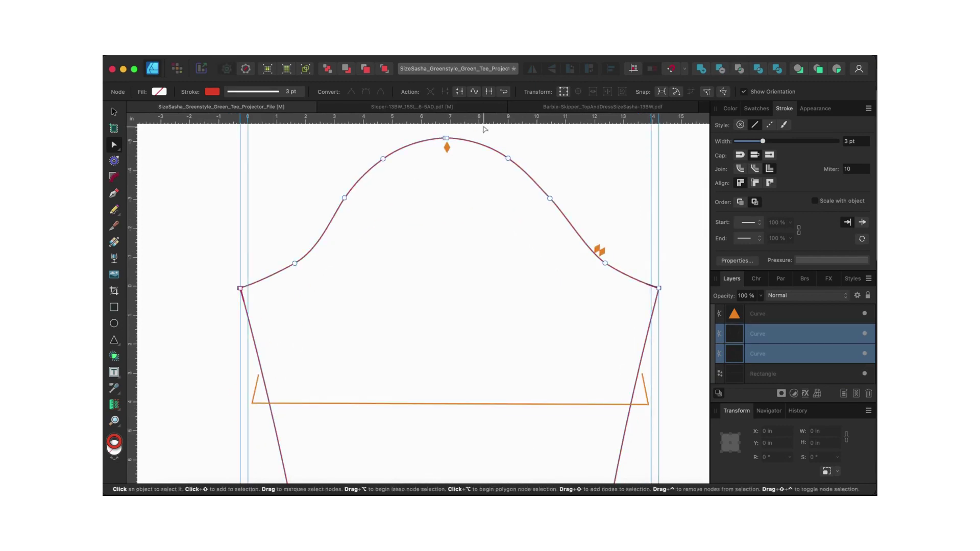
{"action": "left_click", "coordinate": [489, 93]}
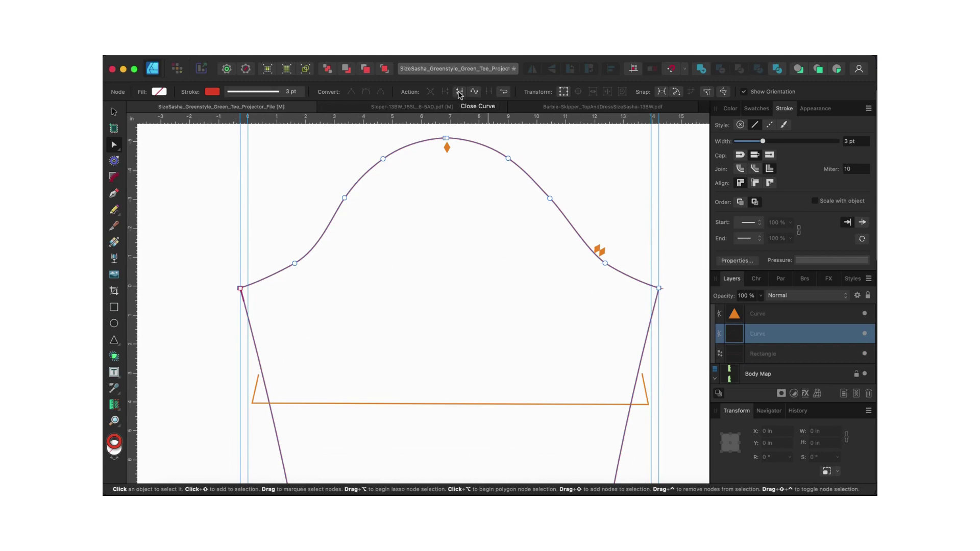
{"action": "left_click", "coordinate": [459, 92]}
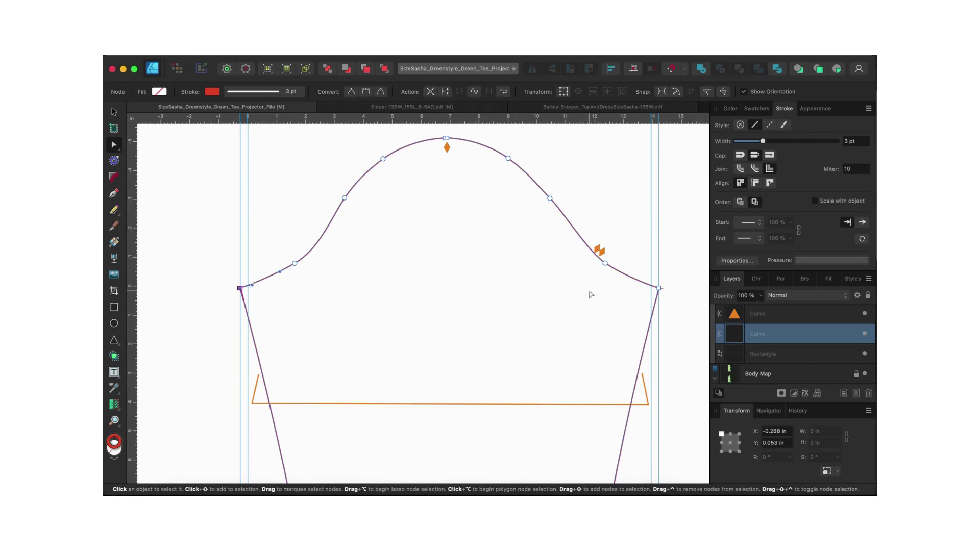
Step: Group the two orange triangles that form the centre notch below the sleeve cap's peak
{"action": "scroll", "coordinate": [514, 251], "scroll_direction": "up", "scroll_amount": 5}
{"action": "scroll", "coordinate": [329, 211], "scroll_direction": "up", "scroll_amount": 3}
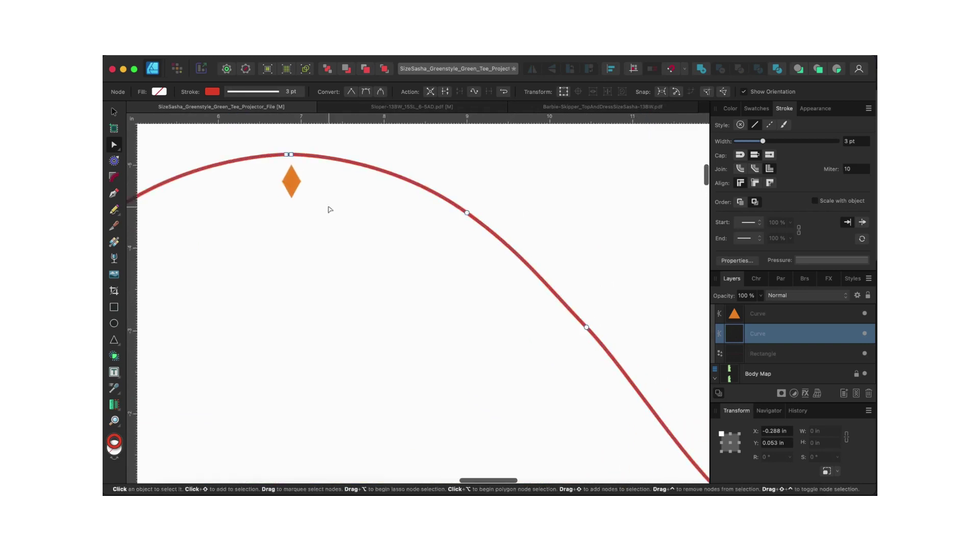
{"action": "key", "text": "v"}
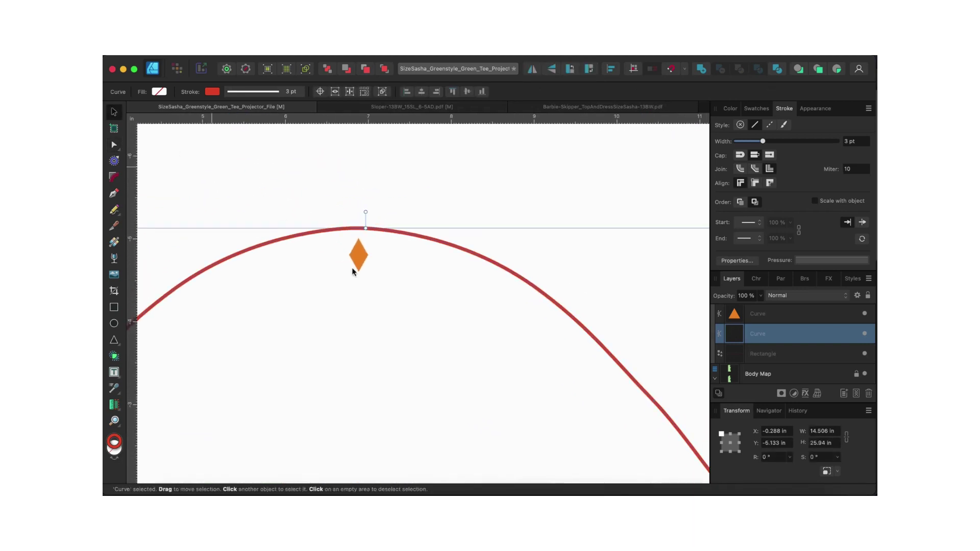
{"action": "left_click_drag", "start_coordinate": [337, 271], "coordinate": [370, 240]}
{"action": "left_click", "coordinate": [347, 285]}
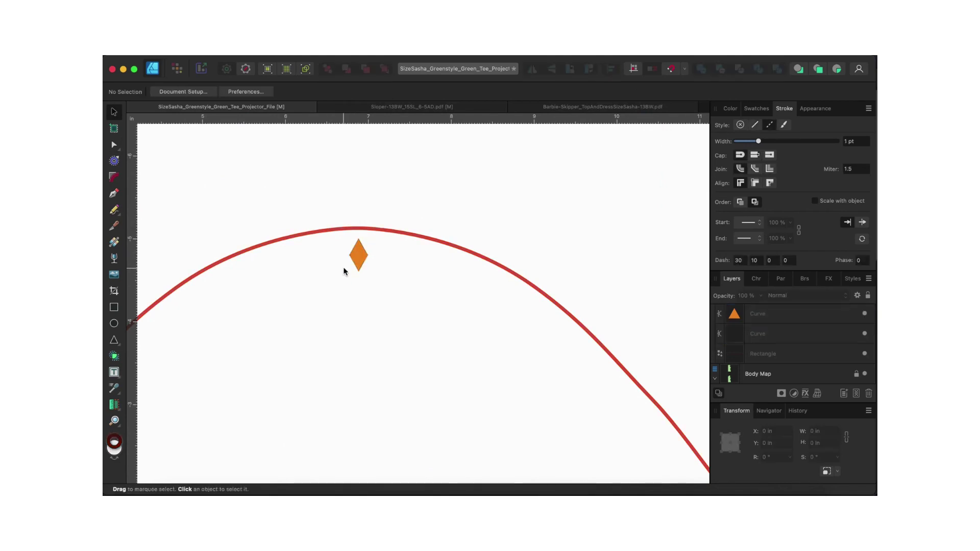
{"action": "left_click_drag", "start_coordinate": [377, 250], "coordinate": [375, 246]}
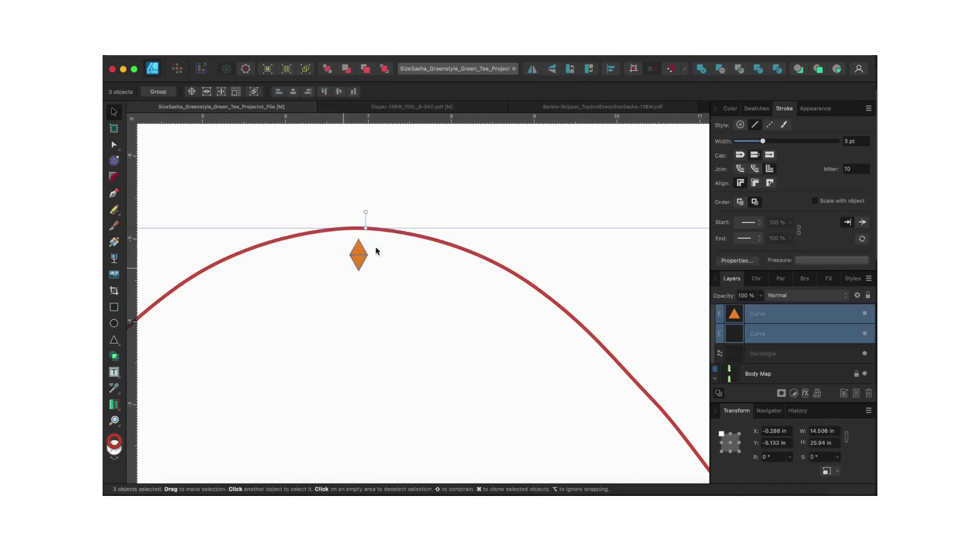
{"action": "left_click", "coordinate": [375, 246]}
{"action": "left_click", "coordinate": [357, 250]}
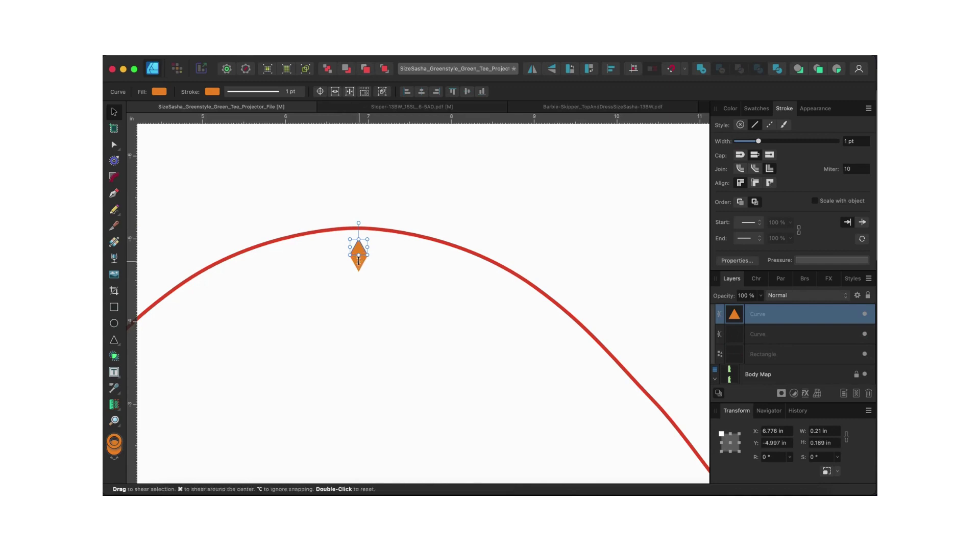
{"action": "scroll", "coordinate": [359, 264], "scroll_direction": "up", "scroll_amount": 2}
{"action": "scroll", "coordinate": [359, 264], "scroll_direction": "up", "scroll_amount": 1}
{"action": "left_click", "coordinate": [359, 264], "text": "shift"}
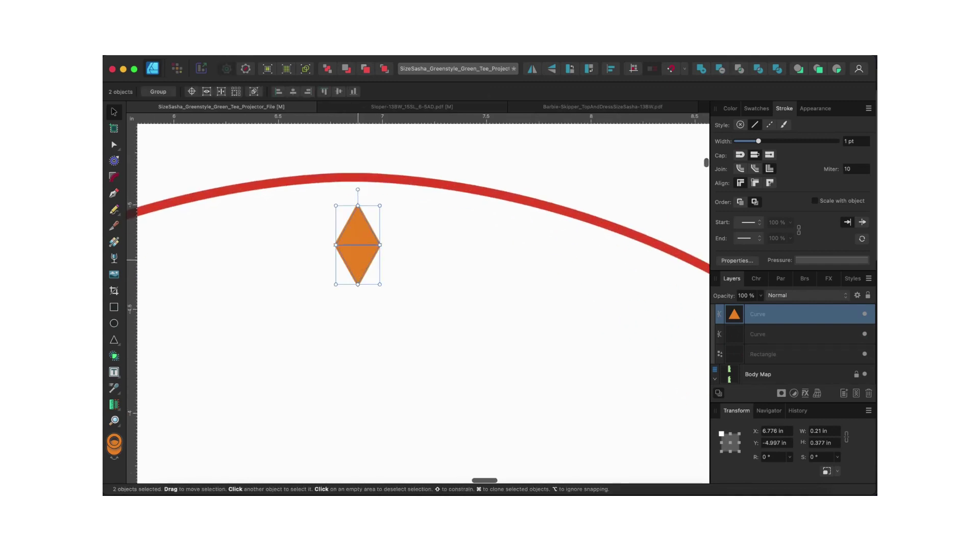
{"action": "right_click", "coordinate": [360, 264]}
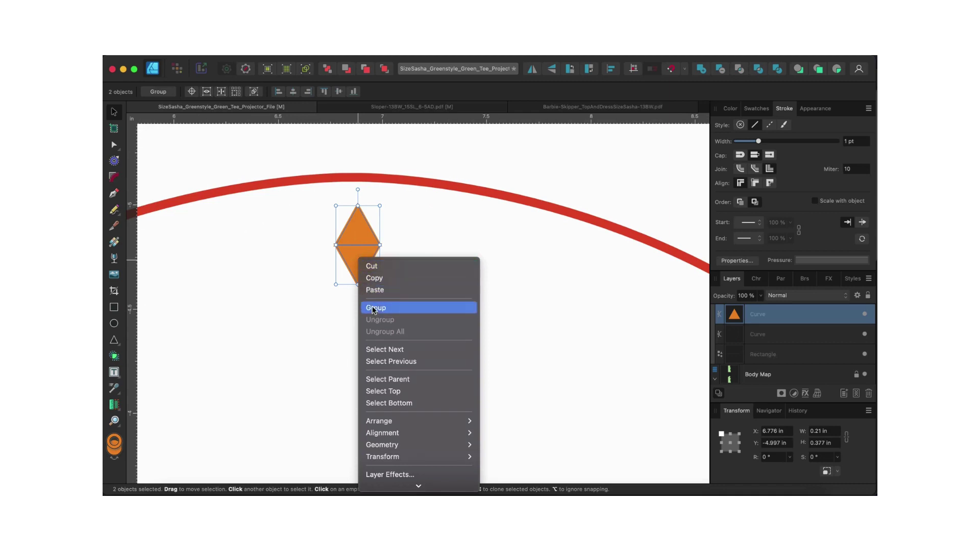
{"action": "left_click", "coordinate": [375, 307]}
Step: Move the centre notch up onto the sleeve cap's peak and nudge it right, to X 6.81 in, Y -5.331 in
{"action": "left_click_drag", "start_coordinate": [365, 256], "coordinate": [366, 207]}
{"action": "key", "text": "Up"}
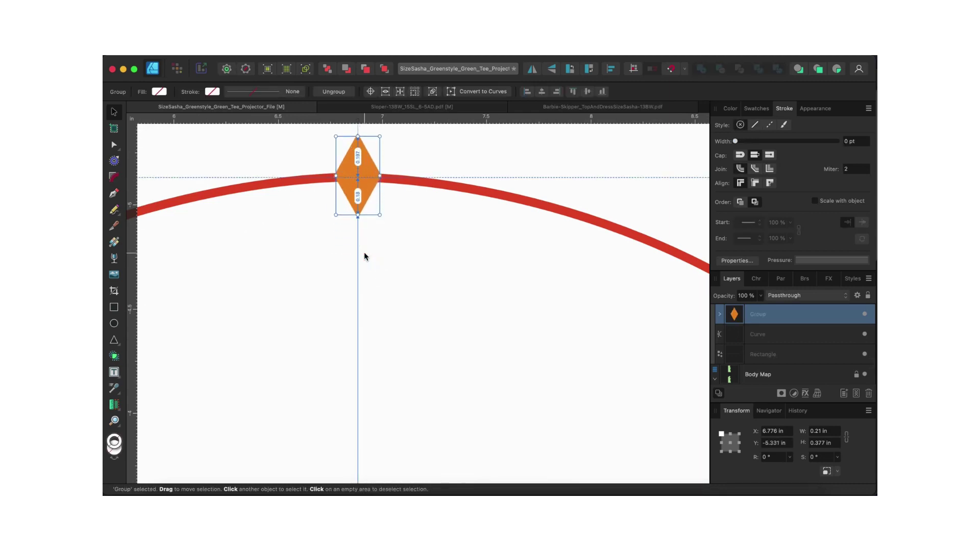
{"action": "key", "text": "Right"}
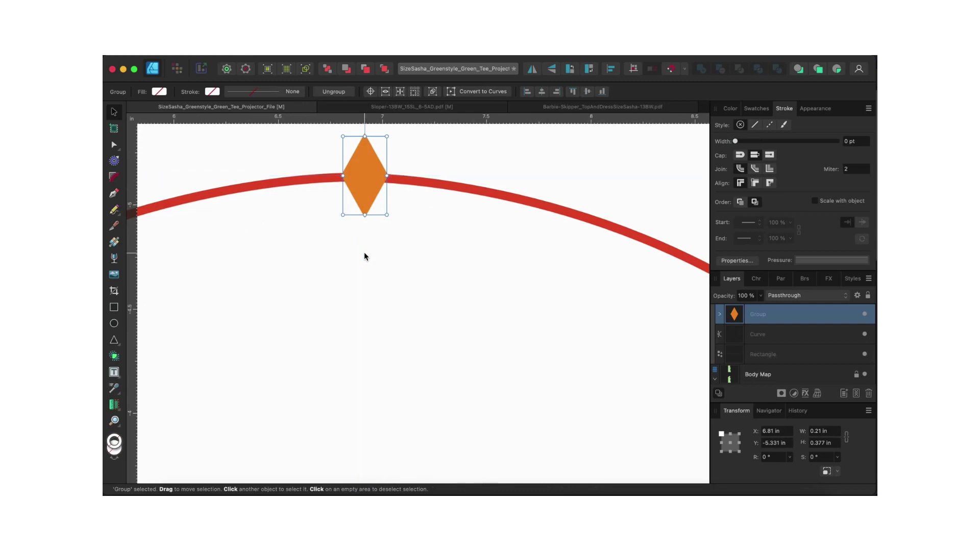
Step: Move the top node of the right sleeve side to the cap's end point at the underarm corner, at X 14.218 in, Y 0.061 in
{"action": "scroll", "coordinate": [363, 252], "scroll_direction": "down", "scroll_amount": 10}
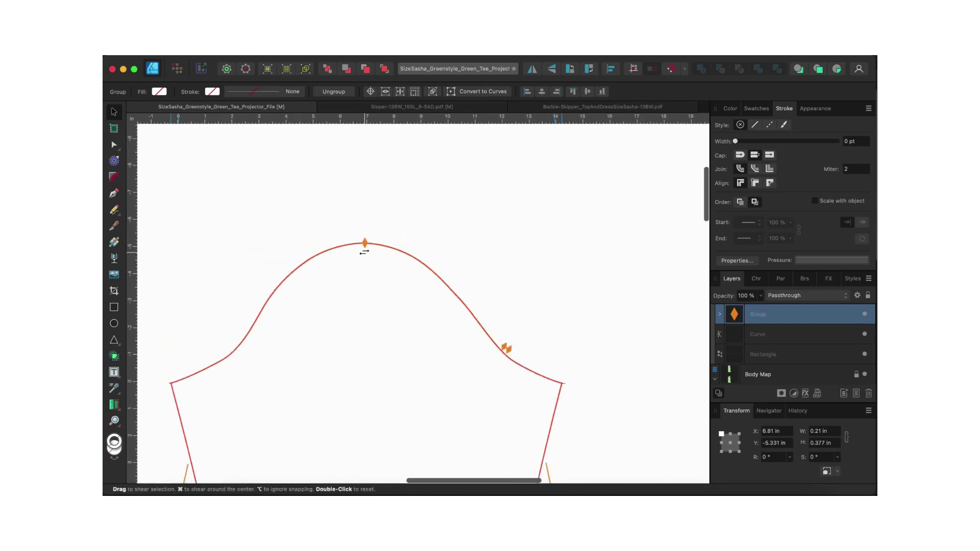
{"action": "scroll", "coordinate": [364, 253], "scroll_direction": "down", "scroll_amount": 5}
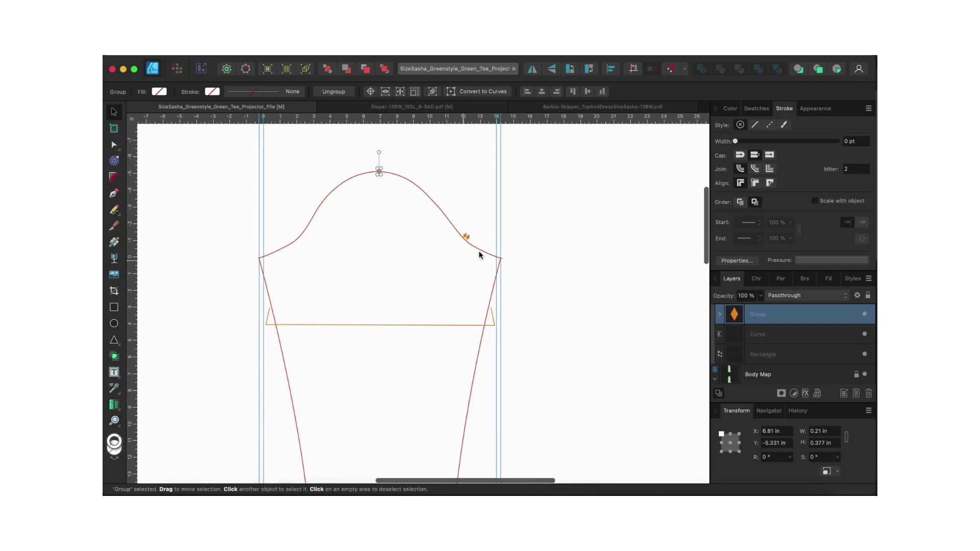
{"action": "scroll", "coordinate": [512, 263], "scroll_direction": "up", "scroll_amount": 10}
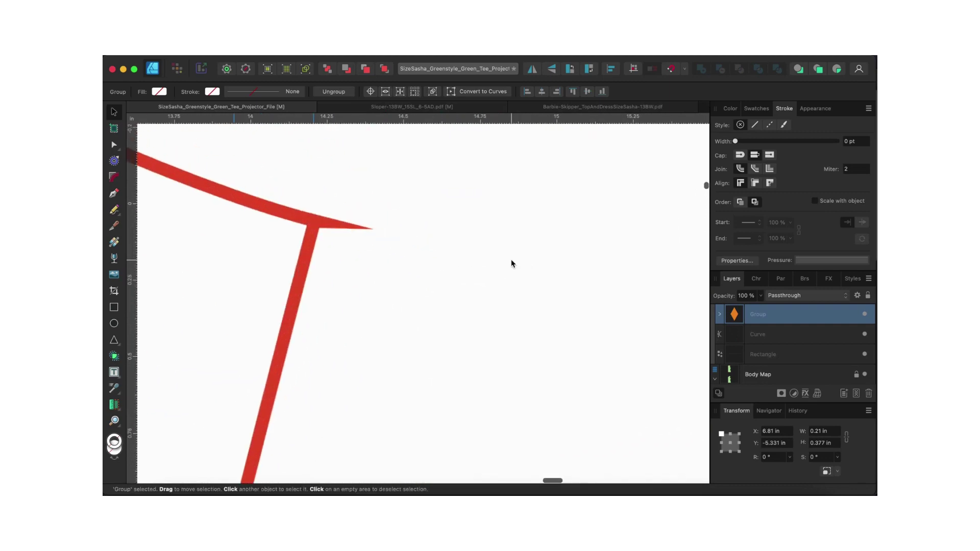
{"action": "scroll", "coordinate": [295, 277], "scroll_direction": "up", "scroll_amount": 2}
{"action": "scroll", "coordinate": [296, 277], "scroll_direction": "left", "scroll_amount": 2}
{"action": "left_click", "coordinate": [343, 284]}
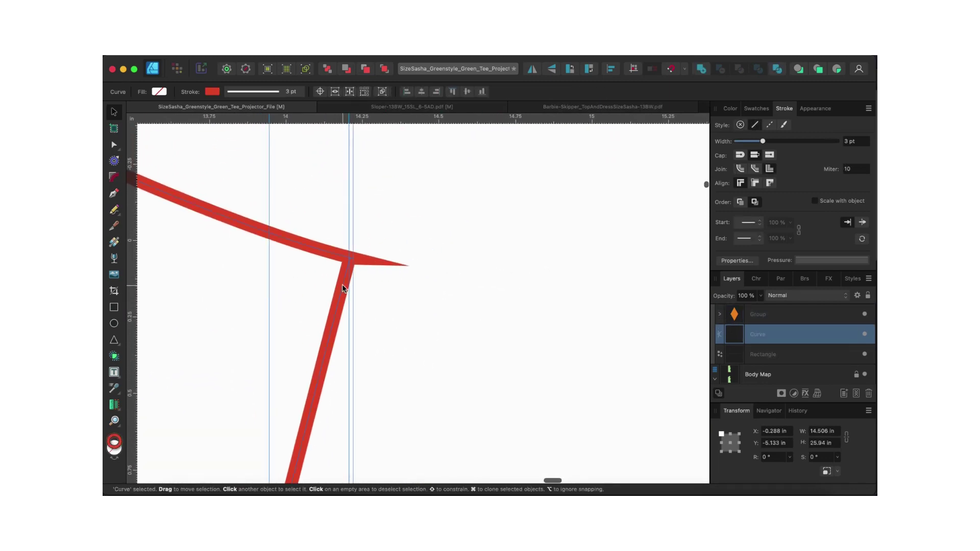
{"action": "scroll", "coordinate": [353, 263], "scroll_direction": "up", "scroll_amount": 10}
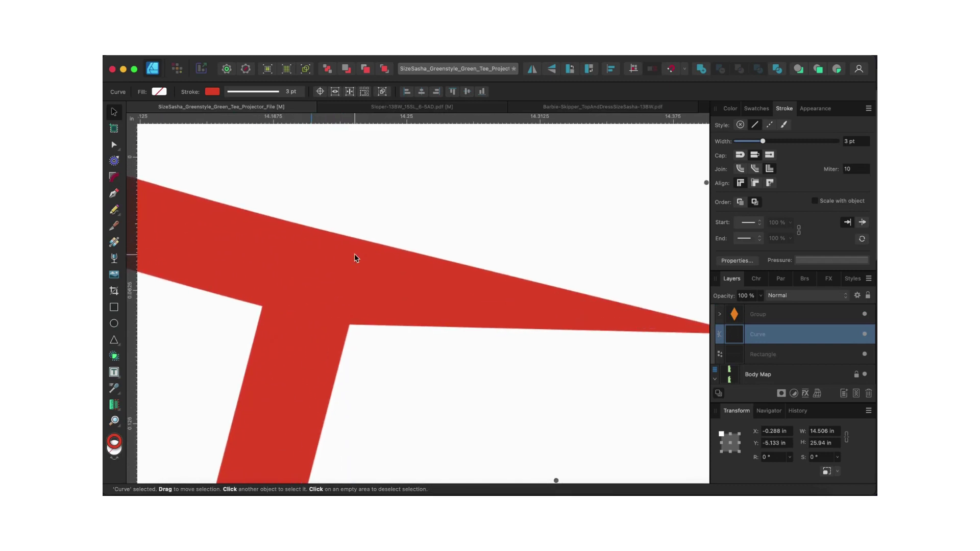
{"action": "left_click", "coordinate": [113, 145]}
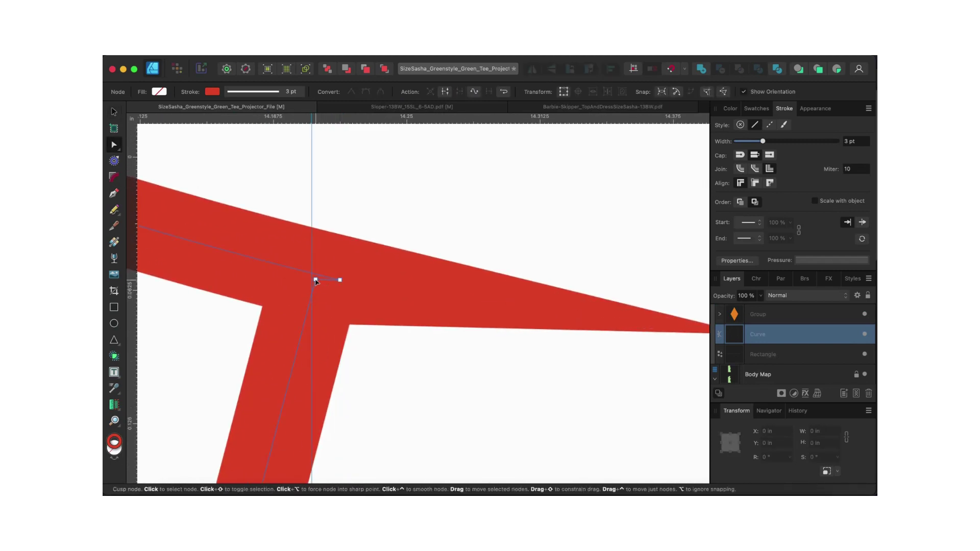
{"action": "left_click_drag", "start_coordinate": [316, 280], "coordinate": [339, 285]}
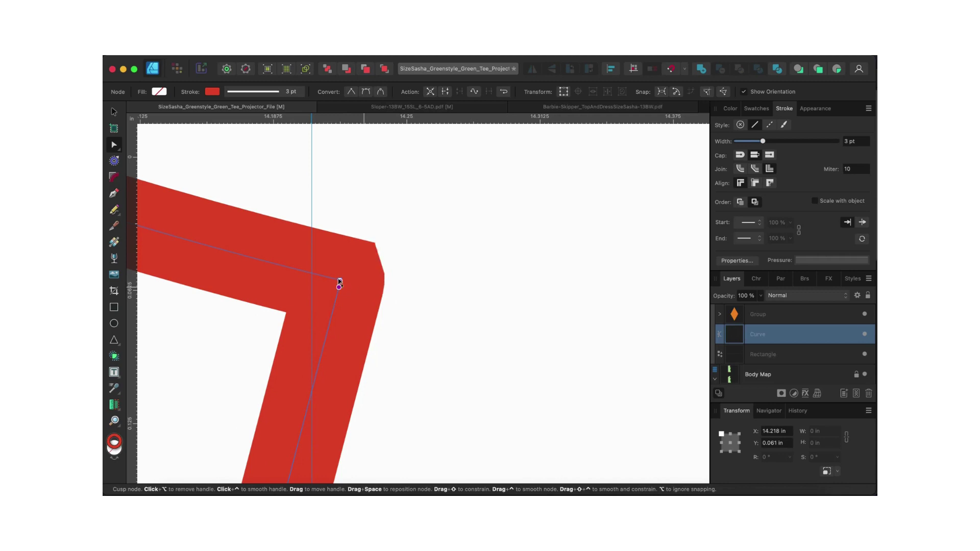
Step: Adjust the handle of the right side's top node just below the cap's end point to clean up the underarm corner
{"action": "scroll", "coordinate": [339, 281], "scroll_direction": "up", "scroll_amount": 5}
{"action": "scroll", "coordinate": [338, 282], "scroll_direction": "up", "scroll_amount": 2}
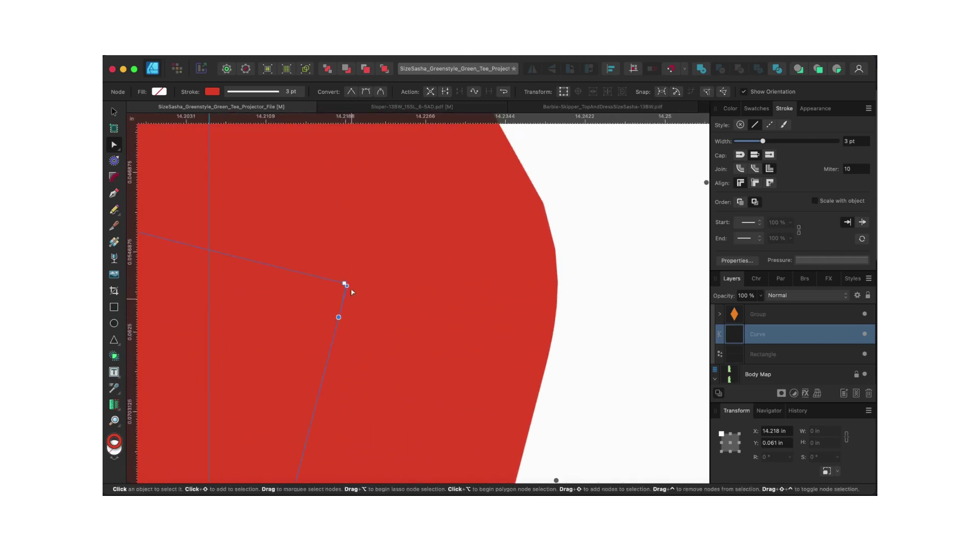
{"action": "left_click_drag", "start_coordinate": [344, 291], "coordinate": [343, 293]}
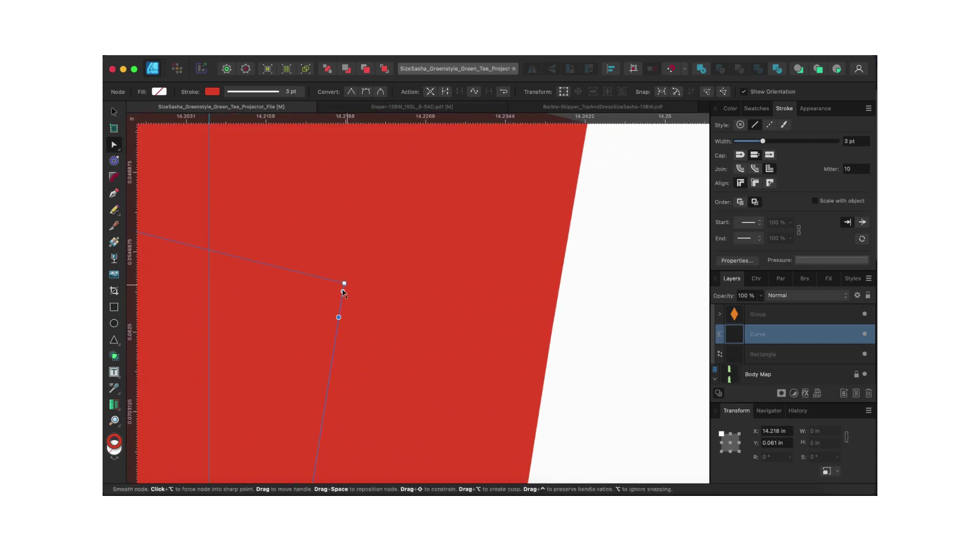
Step: Move the top node of the left sleeve side in line below the cap's end node, to X -0.283 in, Y 0.07 in
{"action": "scroll", "coordinate": [343, 292], "scroll_direction": "down", "scroll_amount": 10}
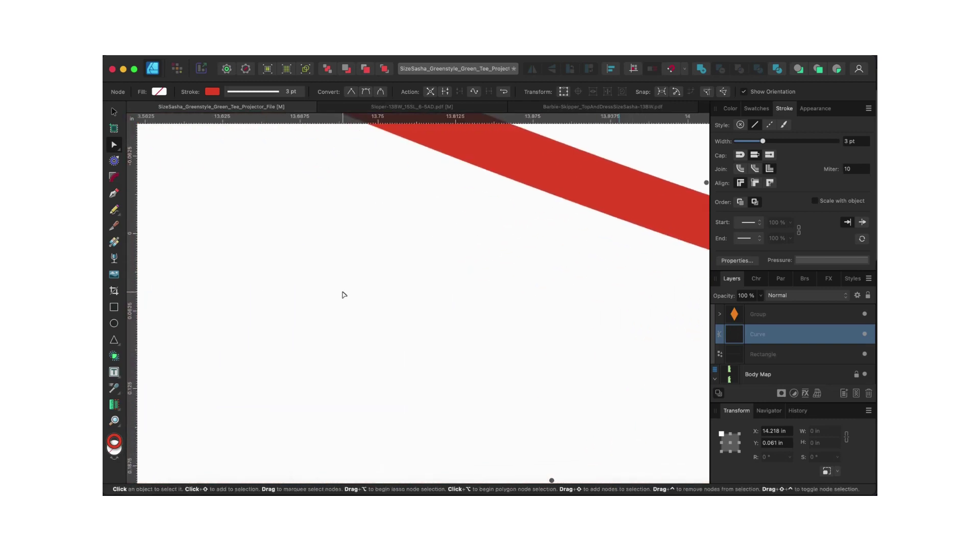
{"action": "scroll", "coordinate": [340, 308], "scroll_direction": "down", "scroll_amount": 10}
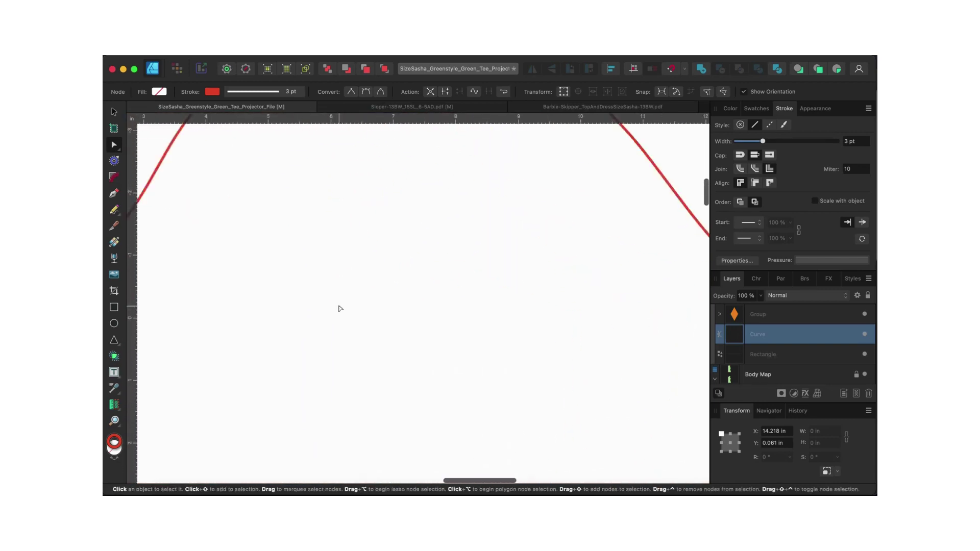
{"action": "scroll", "coordinate": [415, 299], "scroll_direction": "up", "scroll_amount": 10}
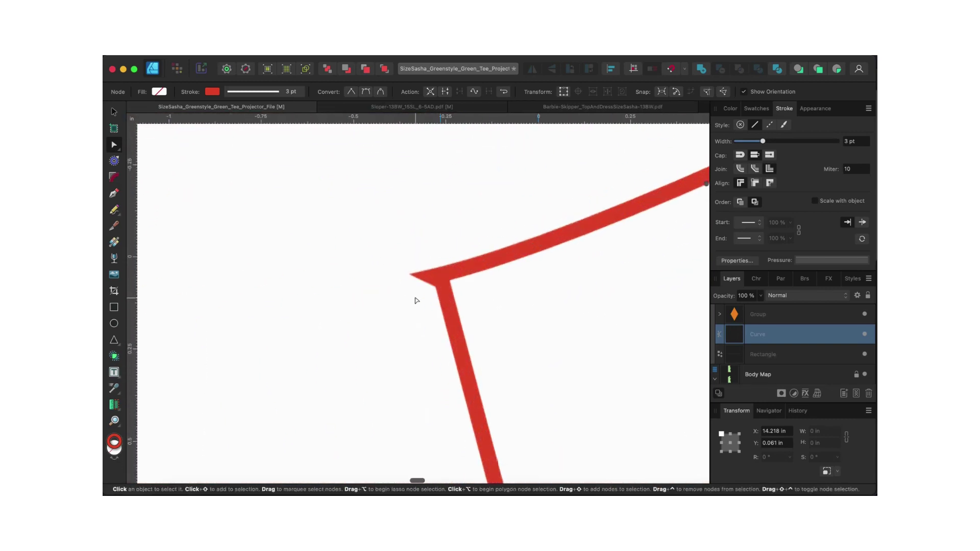
{"action": "scroll", "coordinate": [482, 280], "scroll_direction": "up", "scroll_amount": 6}
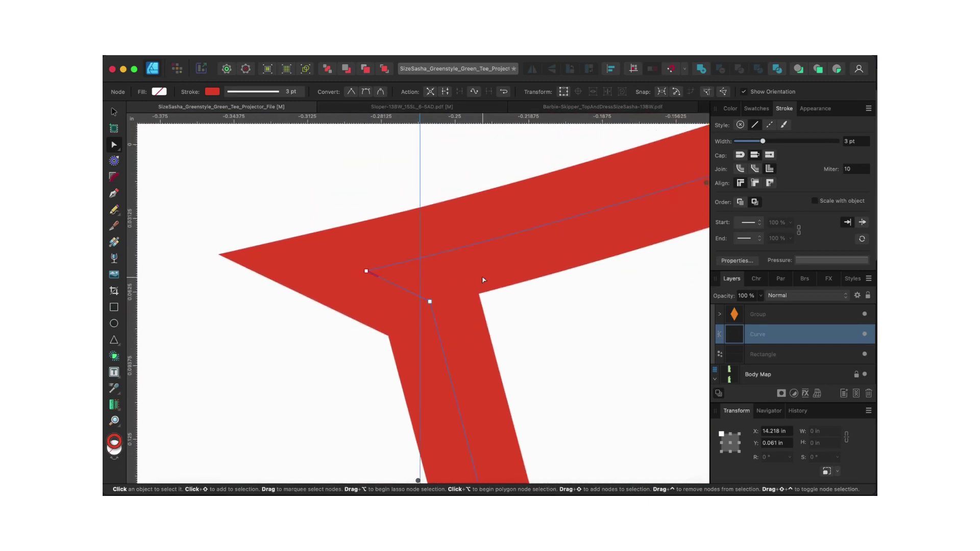
{"action": "scroll", "coordinate": [483, 280], "scroll_direction": "up", "scroll_amount": 1}
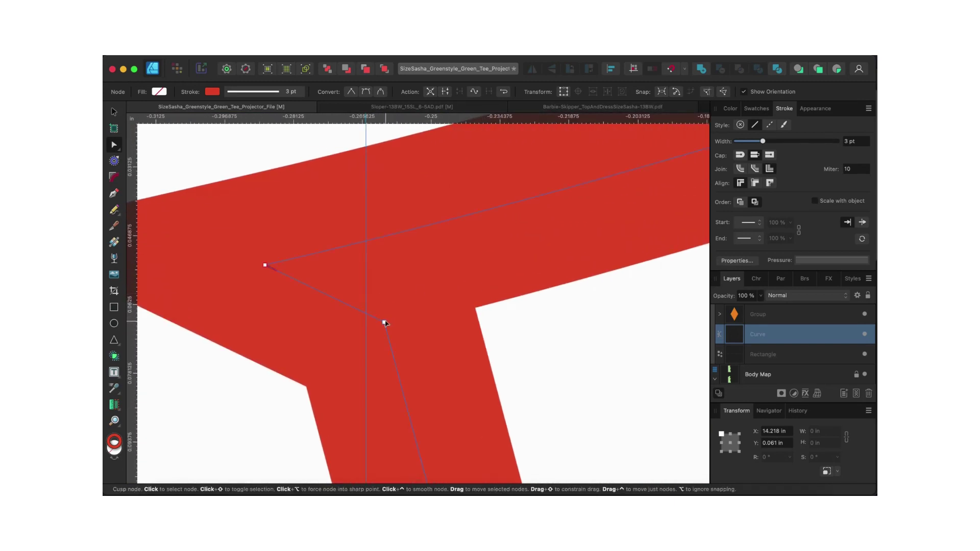
{"action": "left_click_drag", "start_coordinate": [375, 324], "coordinate": [286, 341]}
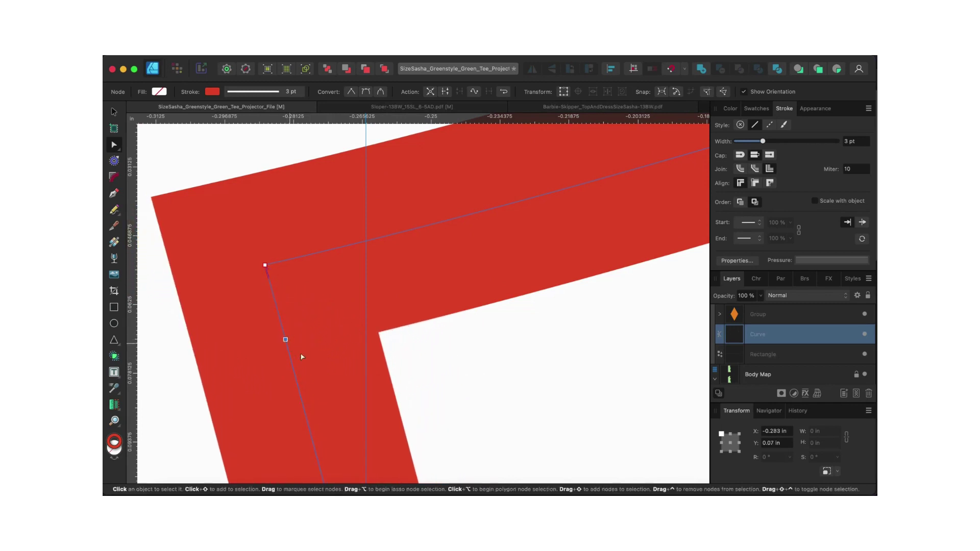
{"action": "scroll", "coordinate": [294, 347], "scroll_direction": "down", "scroll_amount": 15}
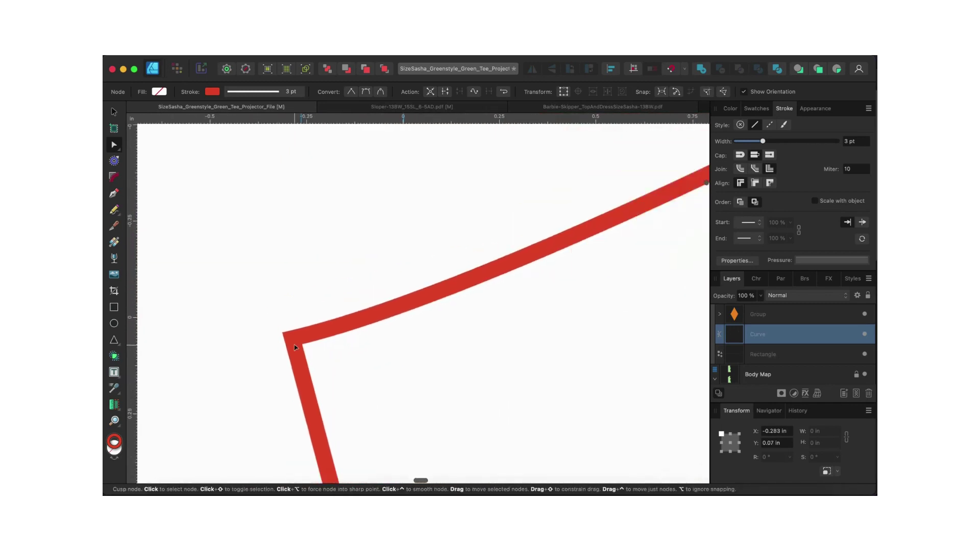
{"action": "scroll", "coordinate": [295, 348], "scroll_direction": "down", "scroll_amount": 10}
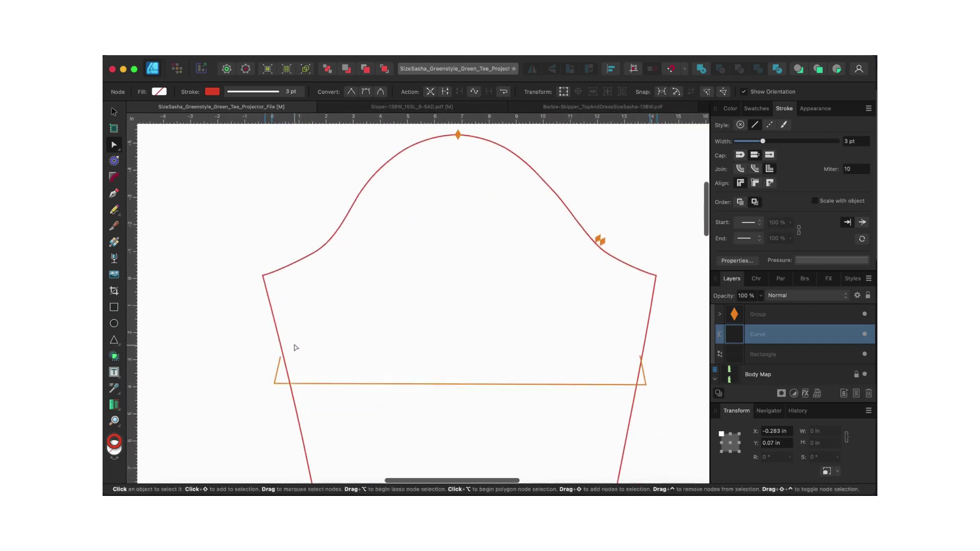
{"action": "scroll", "coordinate": [320, 348], "scroll_direction": "down", "scroll_amount": 2}
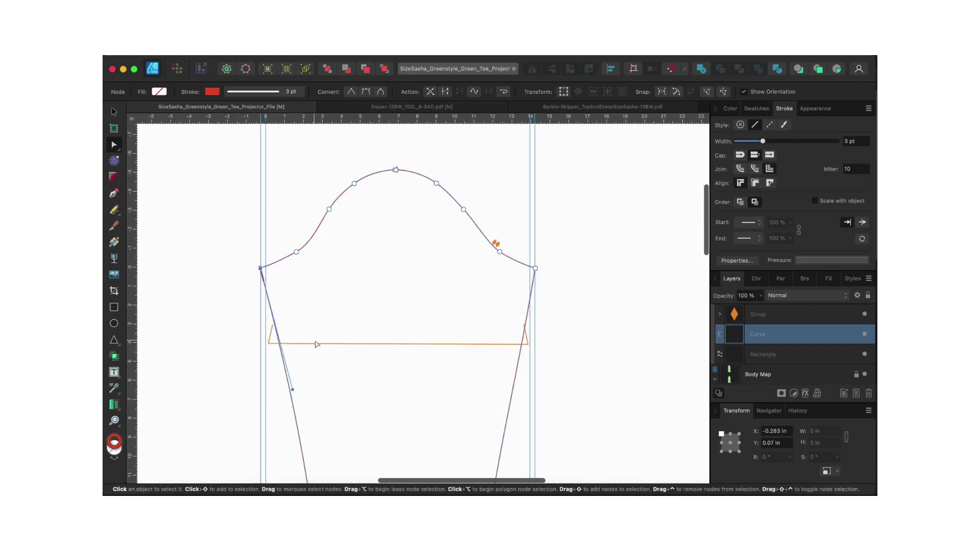
Step: Shift the orange short-sleeve line slightly right, to X 0.244 in, without changing its height on the sleeve
{"action": "left_click", "coordinate": [114, 112]}
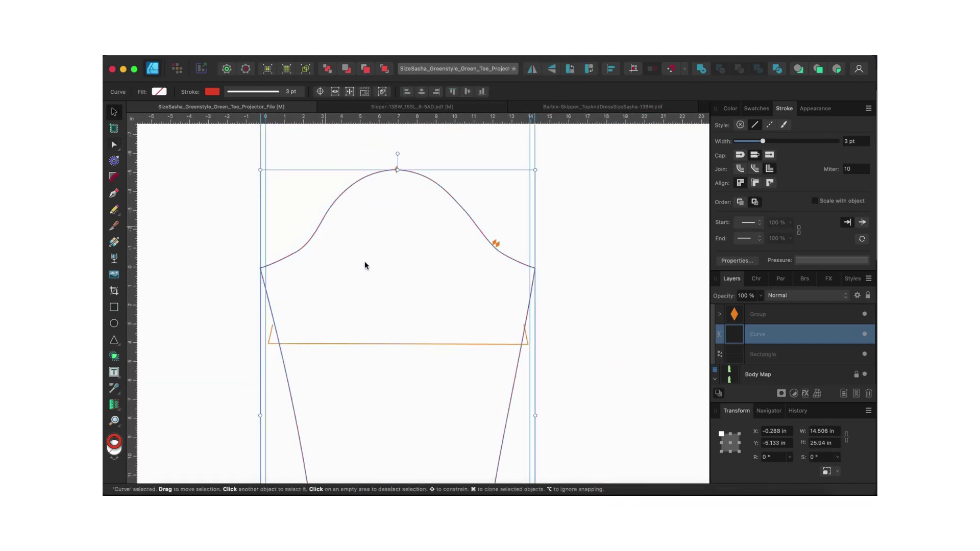
{"action": "left_click", "coordinate": [422, 343]}
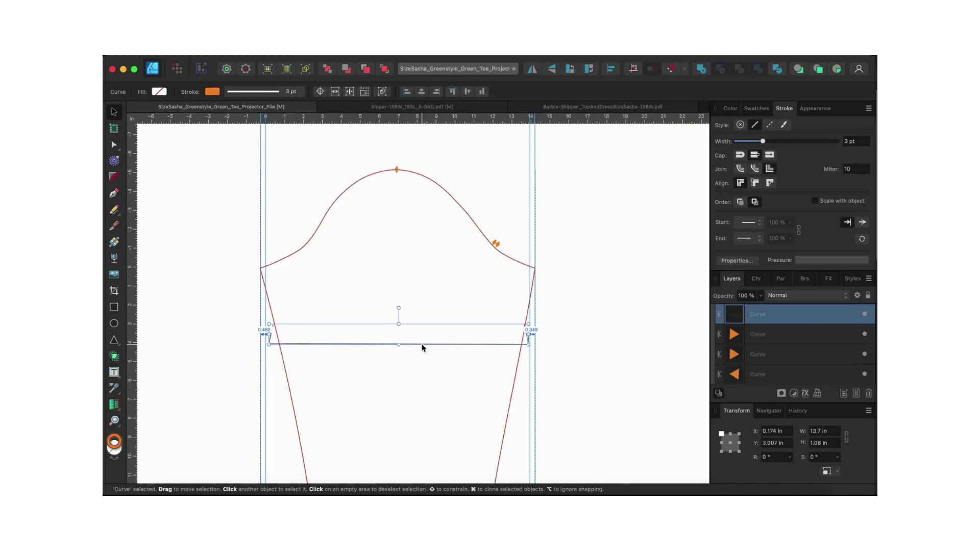
{"action": "left_click_drag", "start_coordinate": [422, 347], "coordinate": [422, 348]}
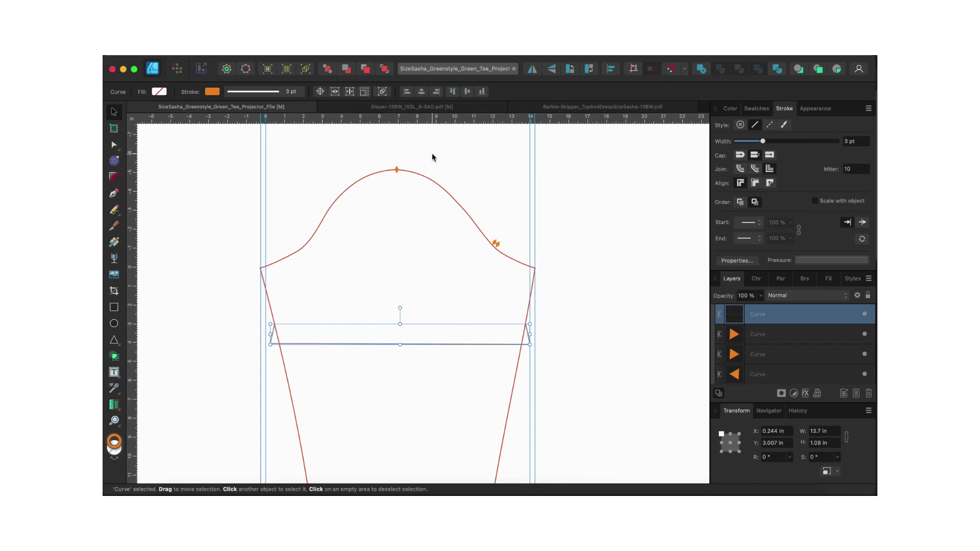
Step: Add an outward contour of 0.25 in around the red sleeve outline as its seam allowance
{"action": "left_click", "coordinate": [425, 175]}
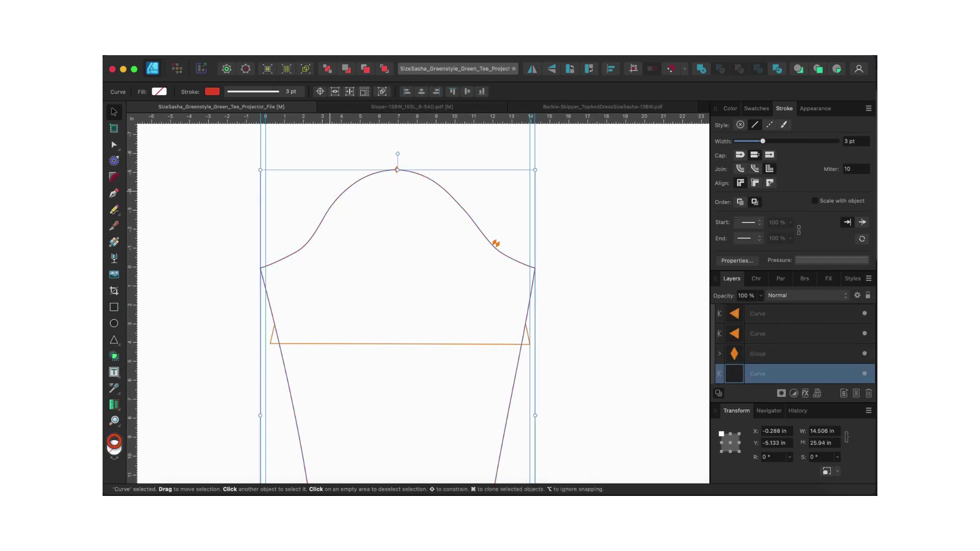
{"action": "scroll", "coordinate": [329, 194], "scroll_direction": "down", "scroll_amount": 5}
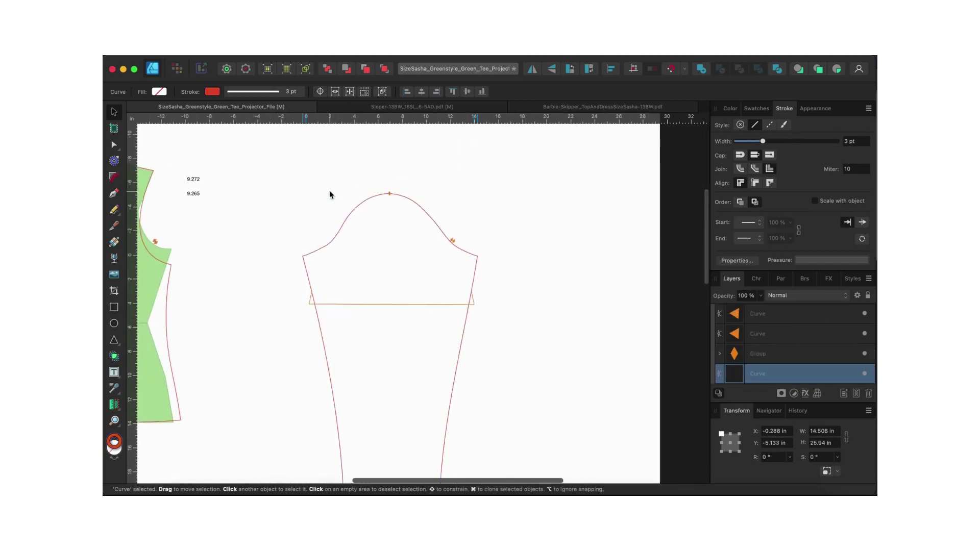
{"action": "scroll", "coordinate": [329, 194], "scroll_direction": "down", "scroll_amount": 2}
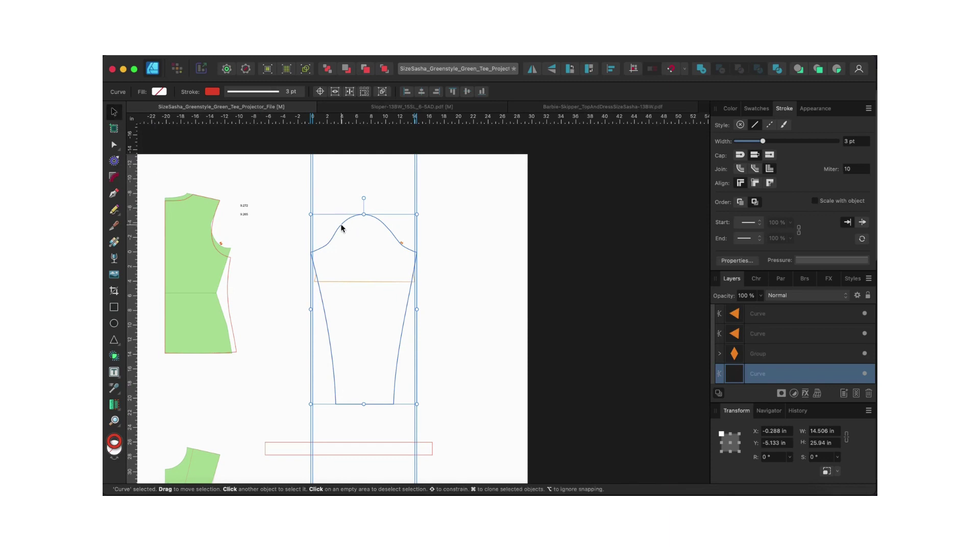
{"action": "left_click", "coordinate": [115, 161]}
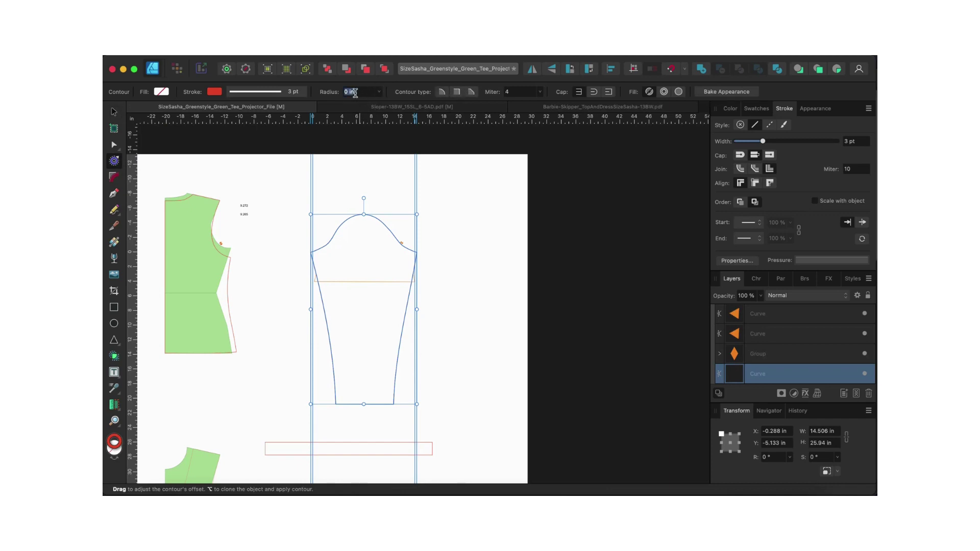
{"action": "key", "text": "BackSpace"}
{"action": "type", "text": ".25"}
{"action": "key", "text": "Return"}
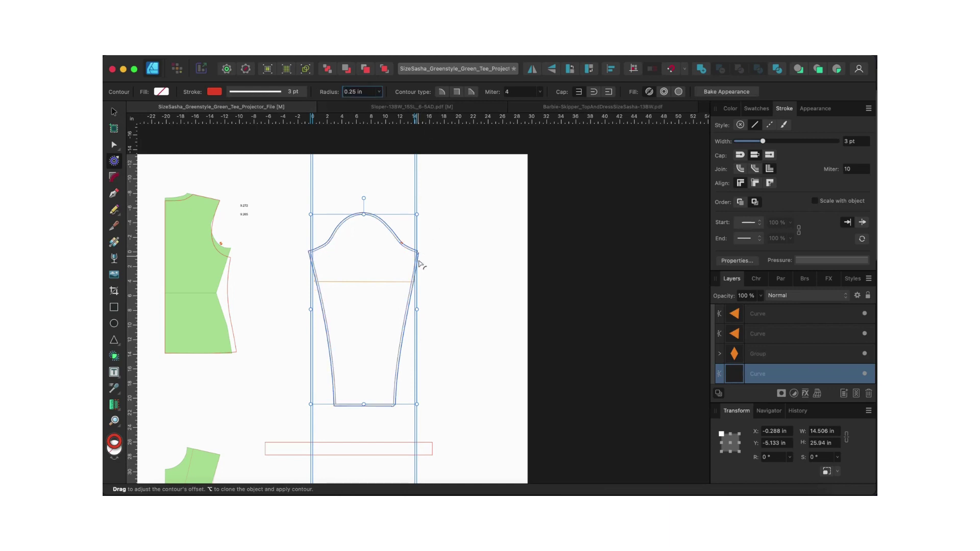
Step: Bake the sleeve's contour appearance into an editable curve
{"action": "scroll", "coordinate": [419, 263], "scroll_direction": "up", "scroll_amount": 5}
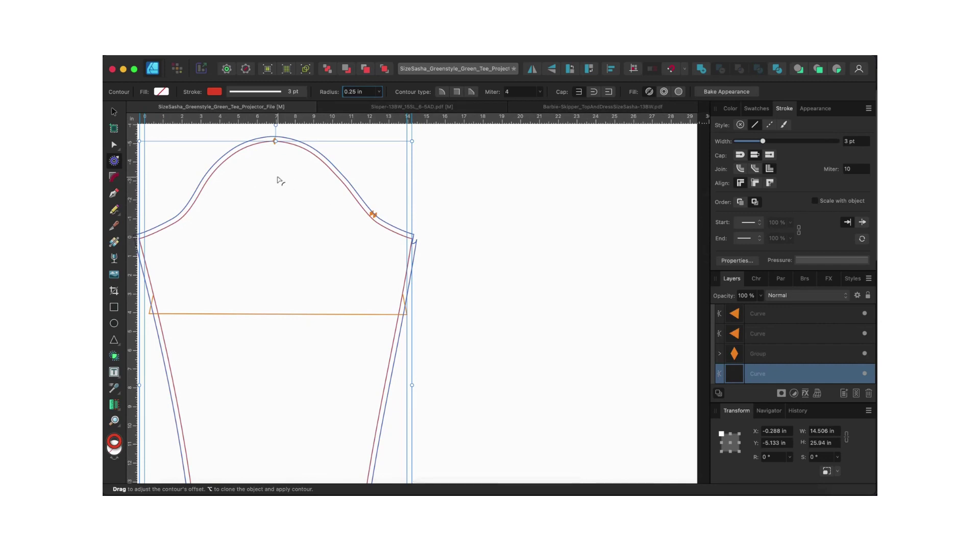
{"action": "left_click", "coordinate": [115, 114]}
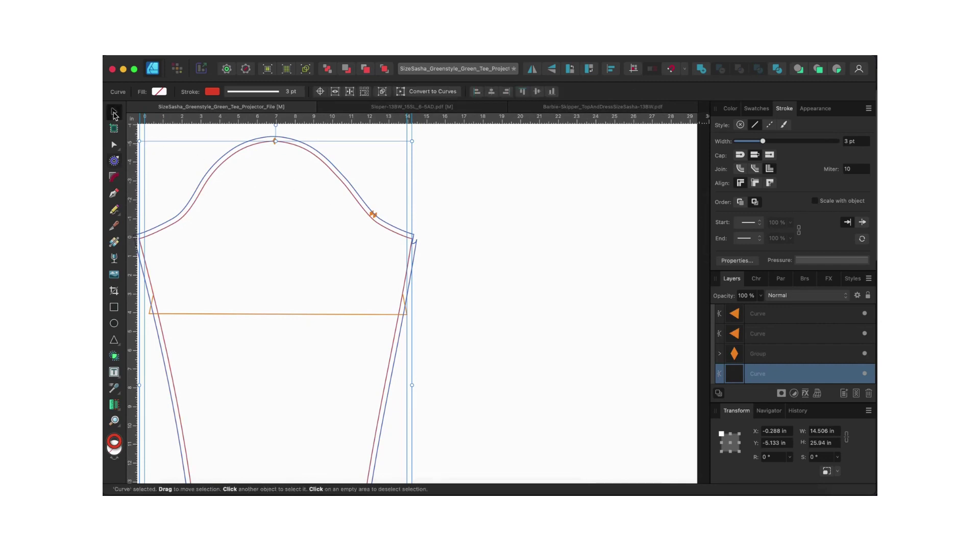
{"action": "left_click", "coordinate": [115, 161]}
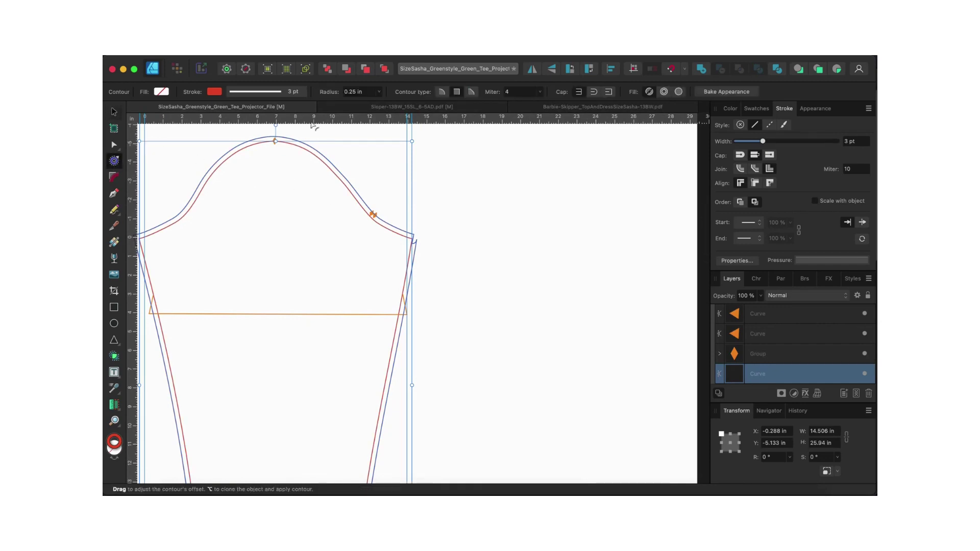
{"action": "left_click", "coordinate": [714, 91]}
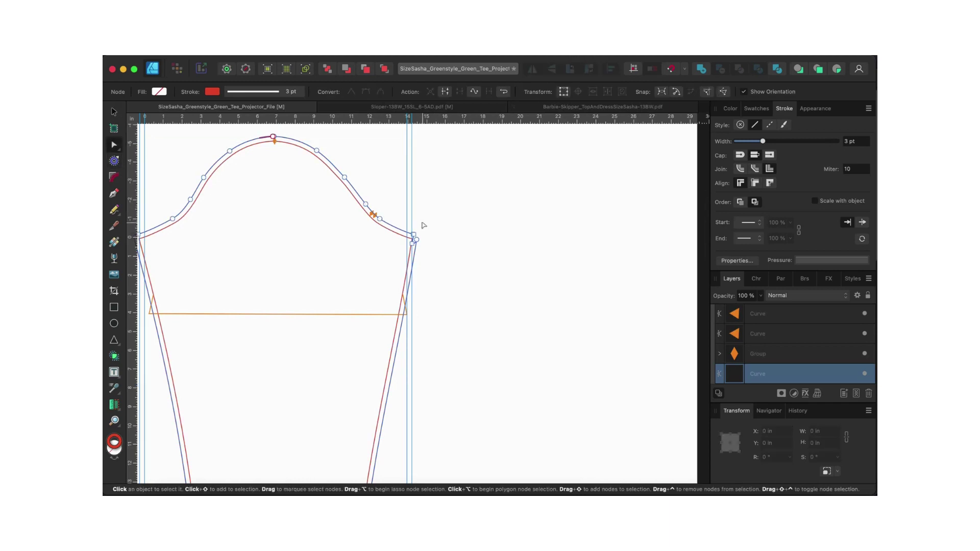
Step: Move the stray inner node at the seam allowance's right underarm corner outward to X 14.505 in, Y -0.142 in, forming a pointed corner
{"action": "scroll", "coordinate": [424, 225], "scroll_direction": "up", "scroll_amount": 5}
{"action": "scroll", "coordinate": [408, 255], "scroll_direction": "up", "scroll_amount": 3}
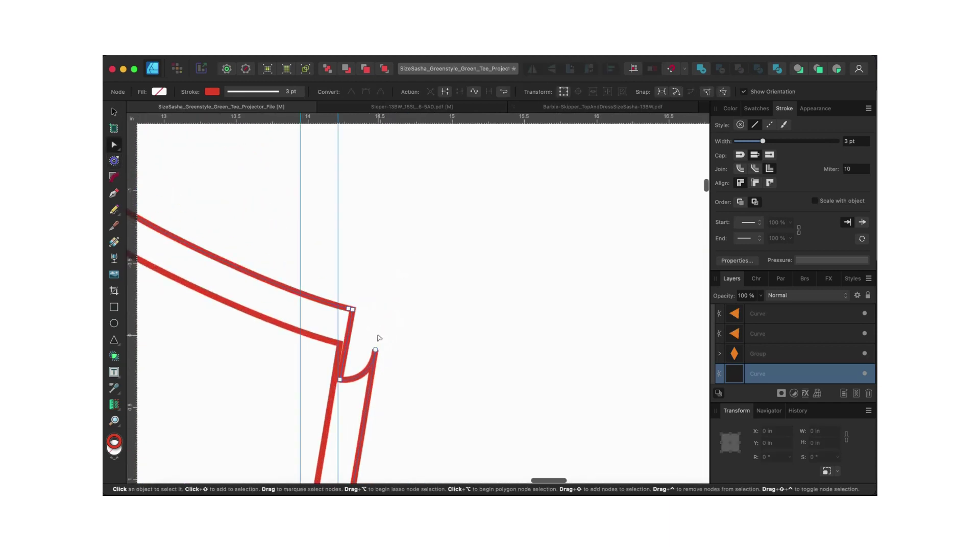
{"action": "left_click", "coordinate": [345, 370]}
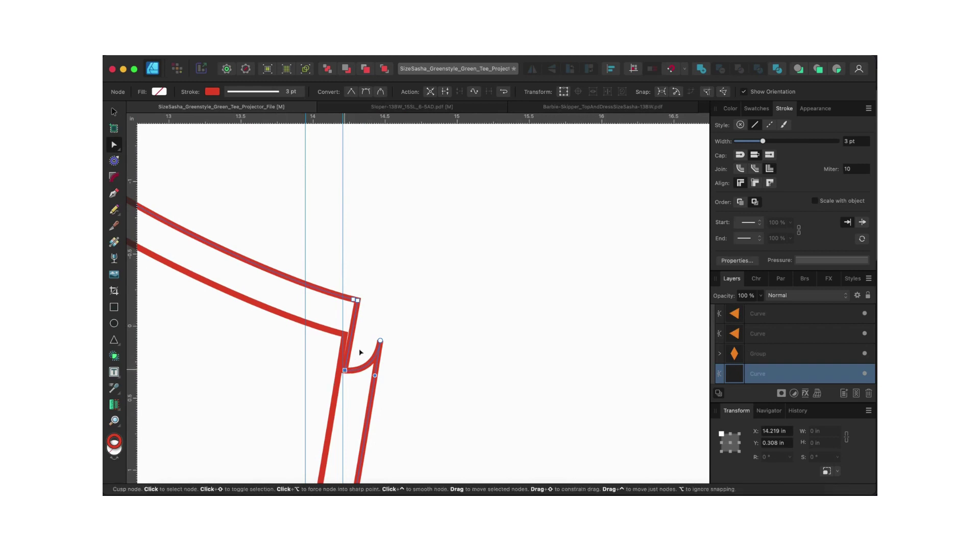
{"action": "left_click_drag", "start_coordinate": [345, 370], "coordinate": [387, 306]}
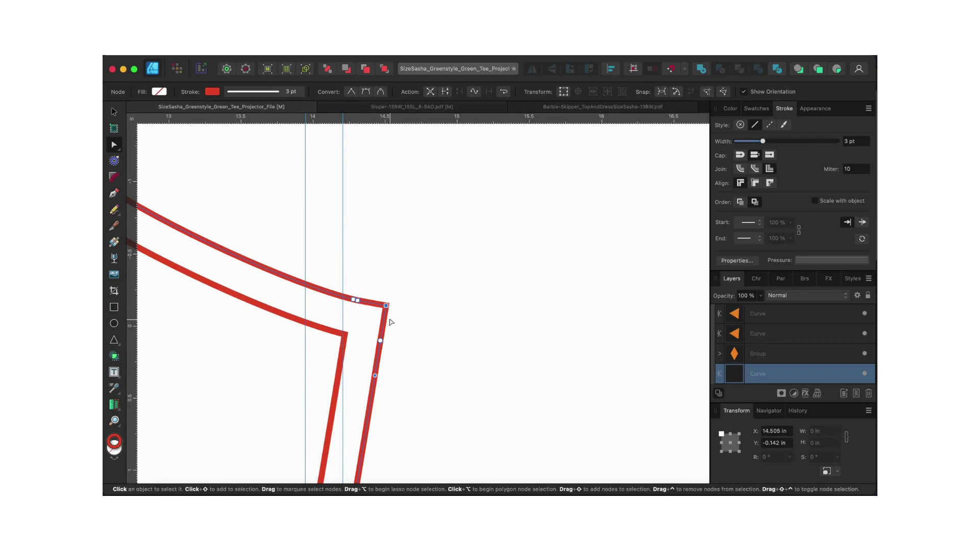
Step: Move the bevelled node at the seam allowance's right hem corner outward to X 11.324 in, Y 21.059 in
{"action": "scroll", "coordinate": [391, 322], "scroll_direction": "down", "scroll_amount": 10}
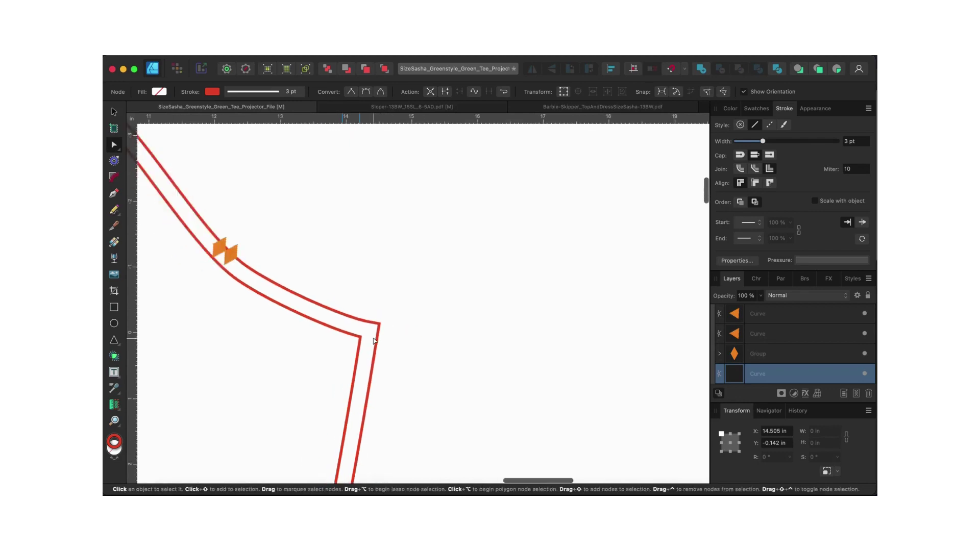
{"action": "scroll", "coordinate": [375, 341], "scroll_direction": "left", "scroll_amount": 10}
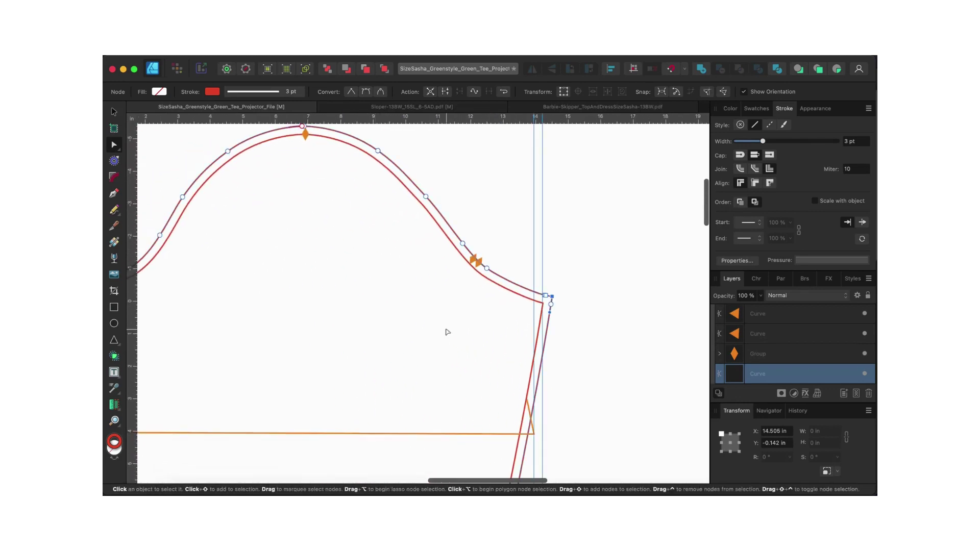
{"action": "scroll", "coordinate": [529, 289], "scroll_direction": "down", "scroll_amount": 5}
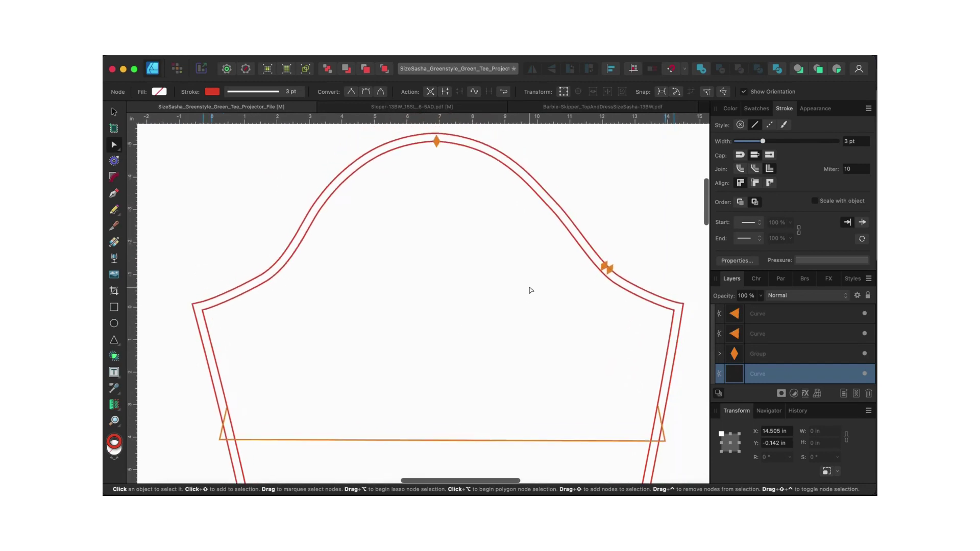
{"action": "scroll", "coordinate": [529, 288], "scroll_direction": "down", "scroll_amount": 10}
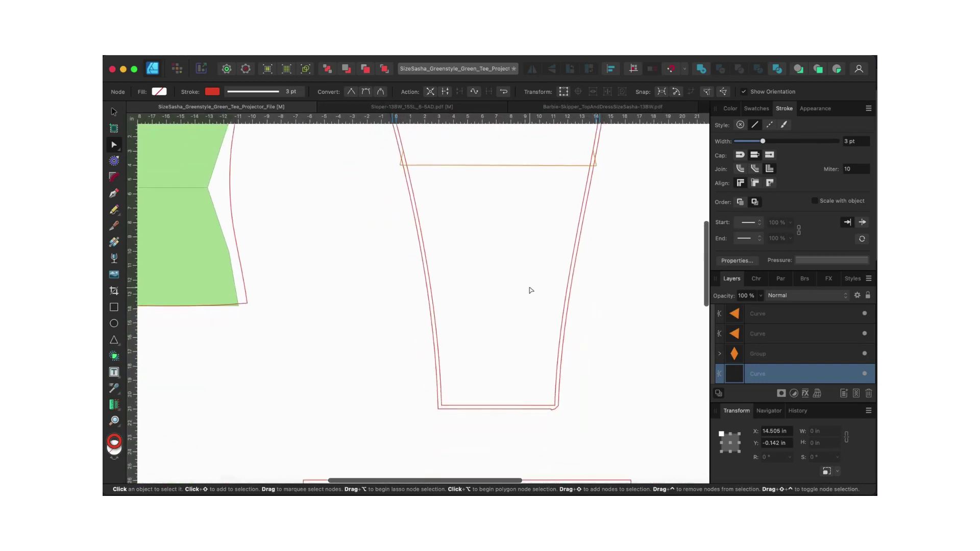
{"action": "scroll", "coordinate": [570, 414], "scroll_direction": "up", "scroll_amount": 10}
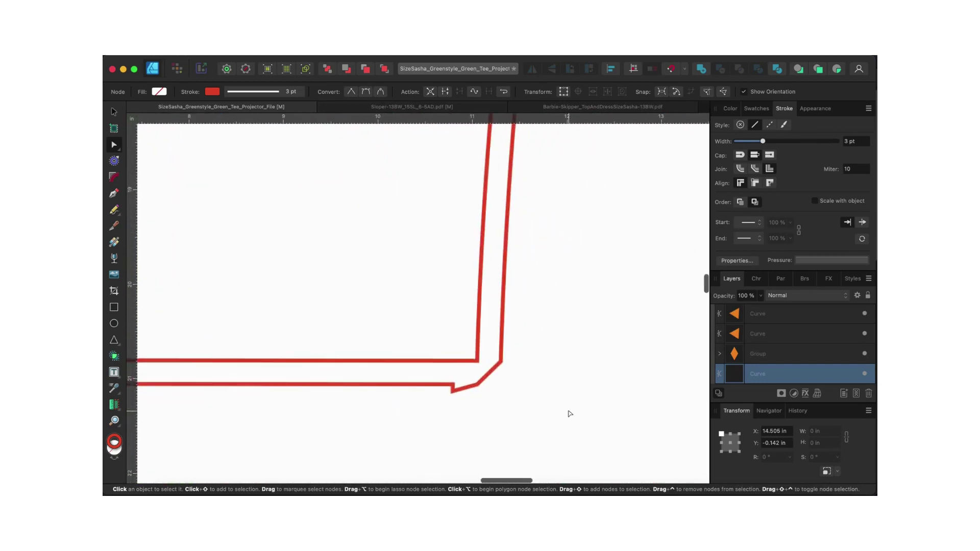
{"action": "scroll", "coordinate": [489, 395], "scroll_direction": "up", "scroll_amount": 4}
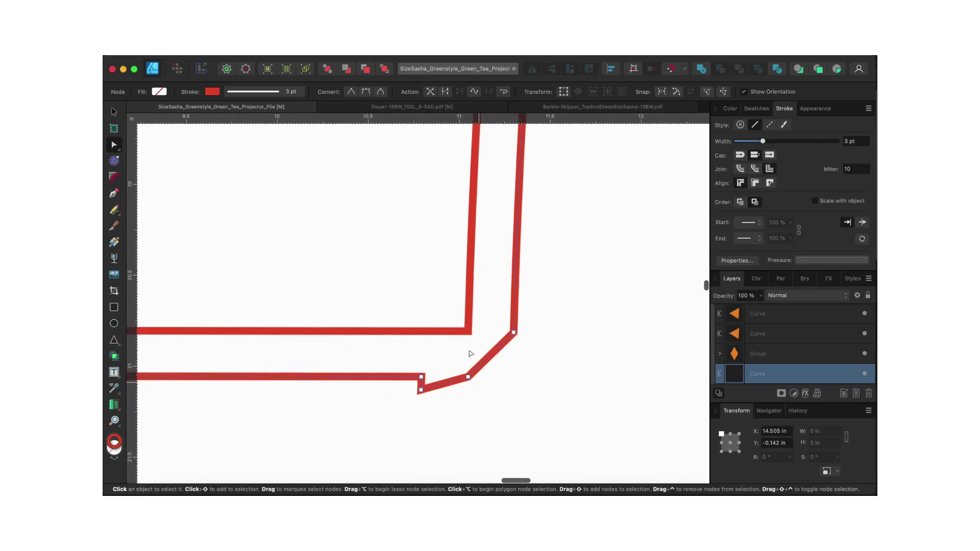
{"action": "left_click_drag", "start_coordinate": [468, 378], "coordinate": [511, 377]}
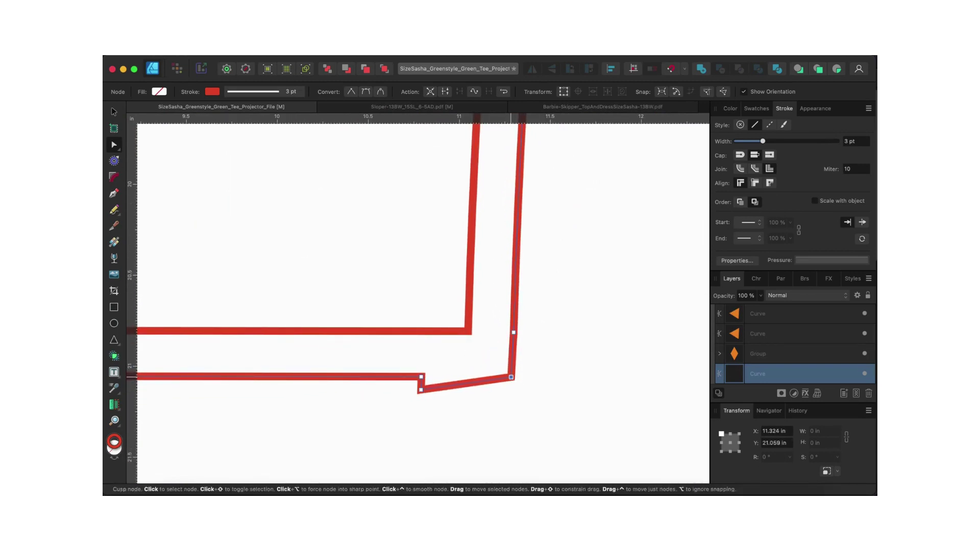
Step: Delete the stray node below the hem line and fine-tune the right hem corner node to X 11.29 in, Y 21.054 in
{"action": "left_click", "coordinate": [421, 390]}
{"action": "key", "text": "Delete"}
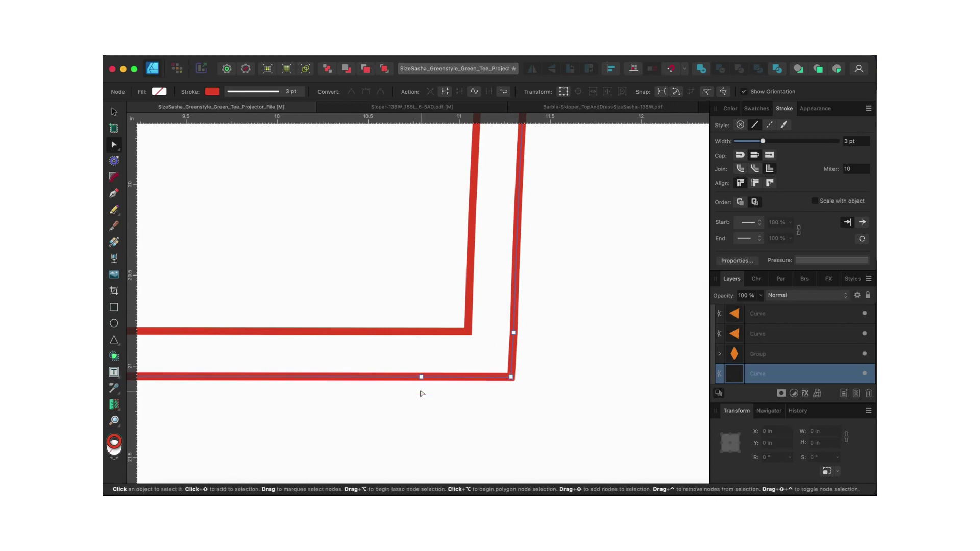
{"action": "left_click", "coordinate": [512, 377]}
{"action": "left_click_drag", "start_coordinate": [512, 378], "coordinate": [512, 377]}
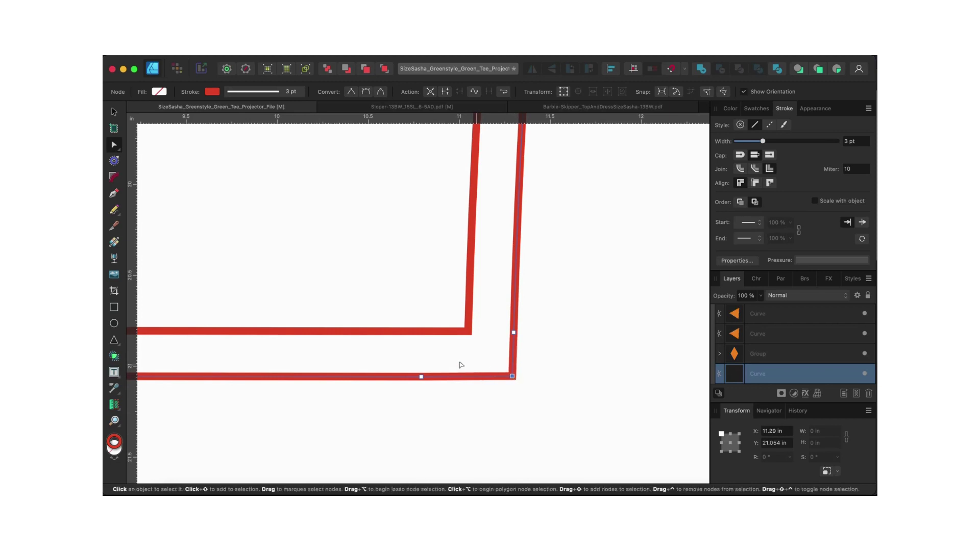
Step: Examine the seam allowance outline along the hem, both sides and the left underarm corner for remaining flaws
{"action": "scroll", "coordinate": [438, 347], "scroll_direction": "down", "scroll_amount": 10}
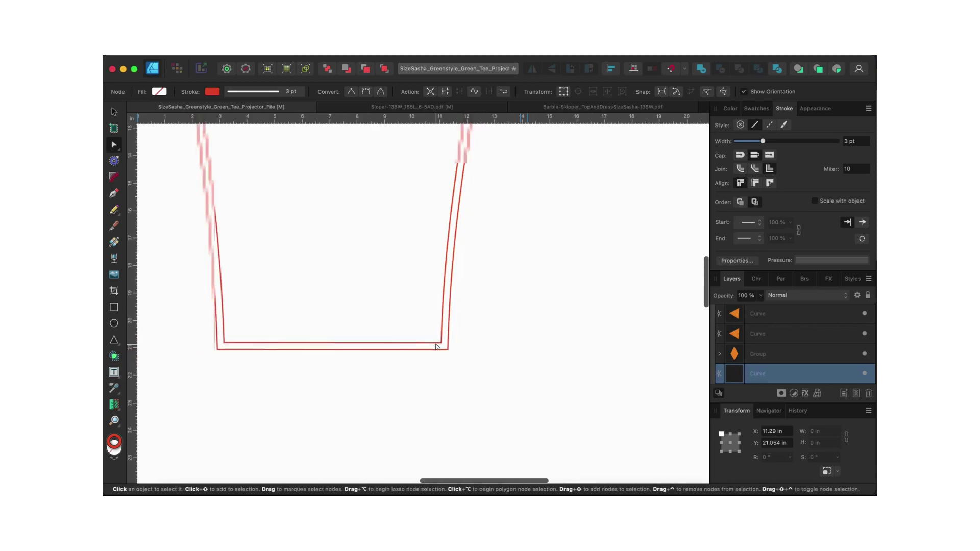
{"action": "scroll", "coordinate": [438, 347], "scroll_direction": "left", "scroll_amount": 3}
{"action": "scroll", "coordinate": [415, 335], "scroll_direction": "up", "scroll_amount": 8}
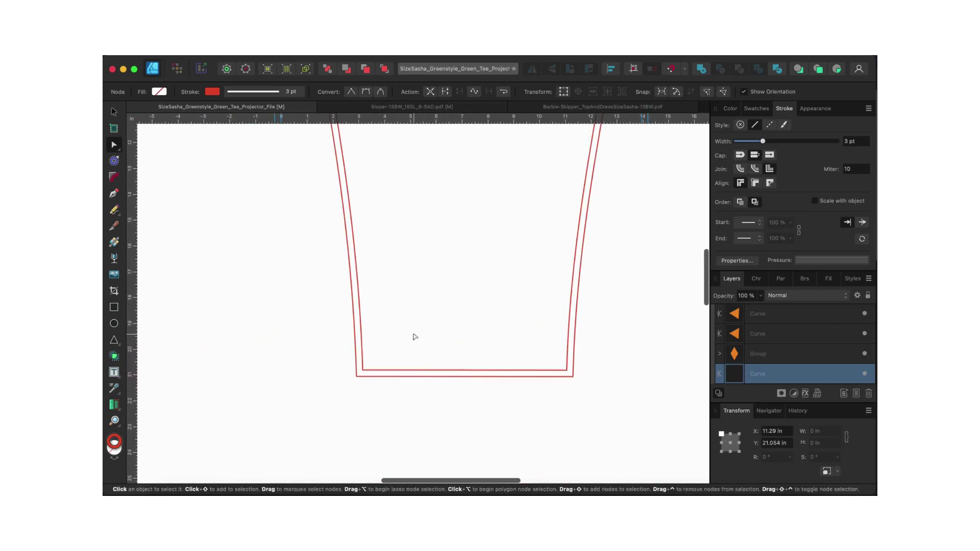
{"action": "scroll", "coordinate": [416, 337], "scroll_direction": "up", "scroll_amount": 10}
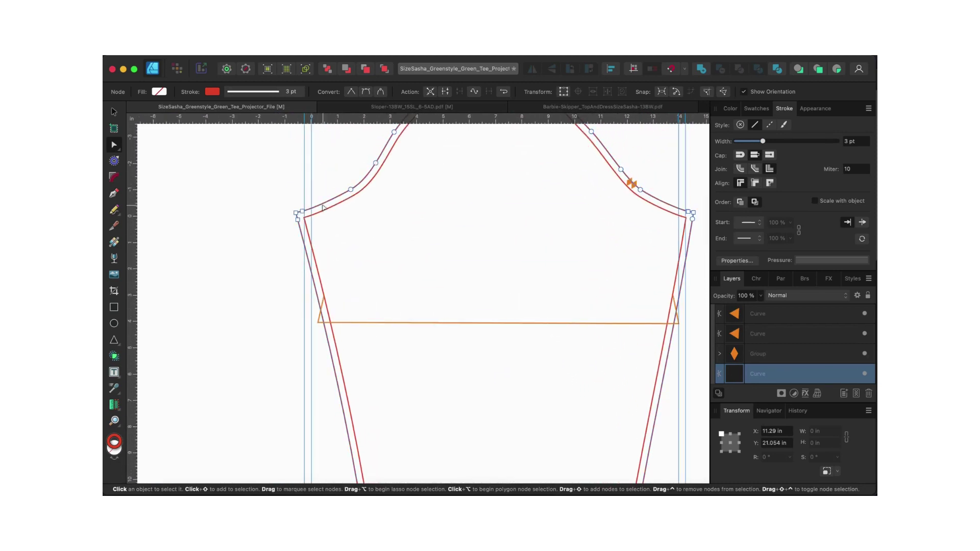
{"action": "scroll", "coordinate": [305, 228], "scroll_direction": "down", "scroll_amount": 4}
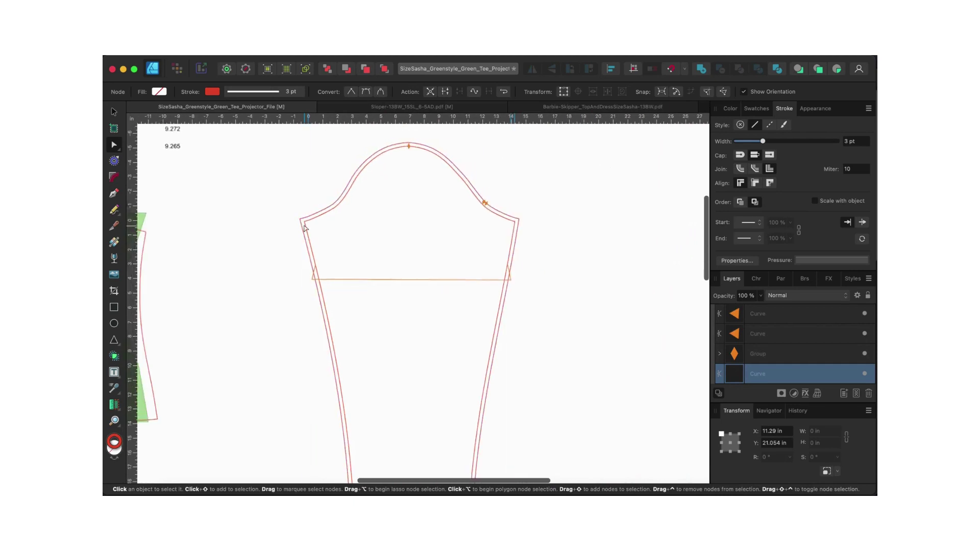
{"action": "scroll", "coordinate": [305, 228], "scroll_direction": "up", "scroll_amount": 3}
{"action": "scroll", "coordinate": [305, 229], "scroll_direction": "up", "scroll_amount": 3}
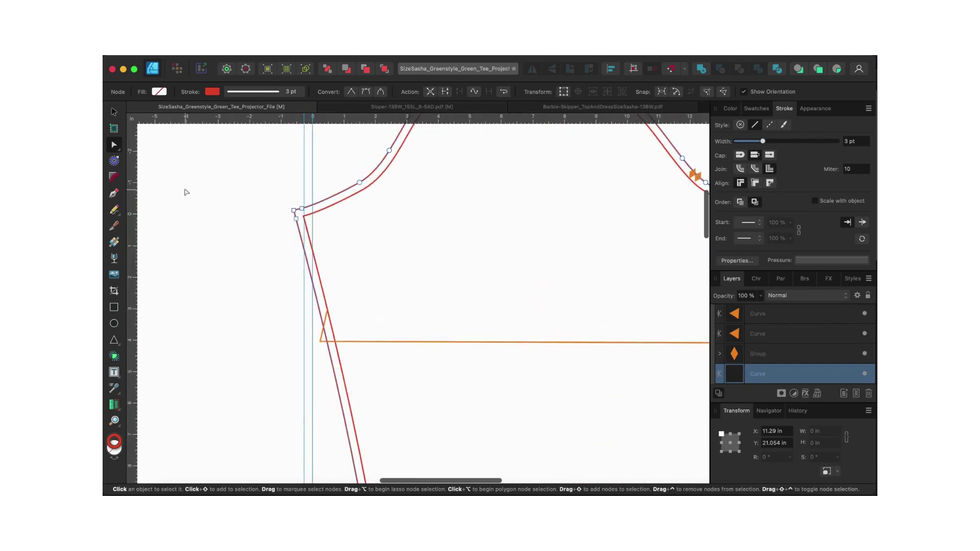
Step: Stretch the orange short-sleeve line at both ends, its left end to X 0 in and its right end to the outermost right guide
{"action": "left_click", "coordinate": [114, 115]}
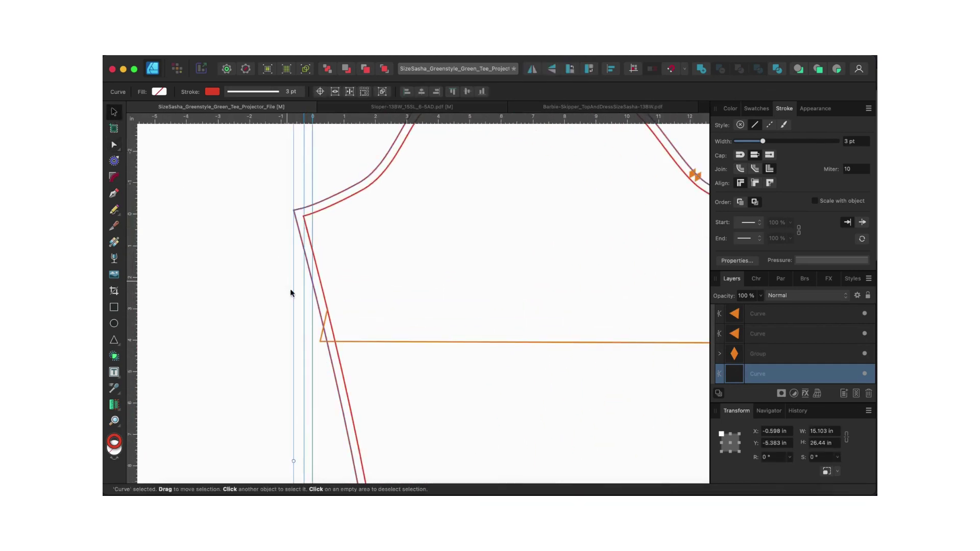
{"action": "left_click", "coordinate": [320, 337]}
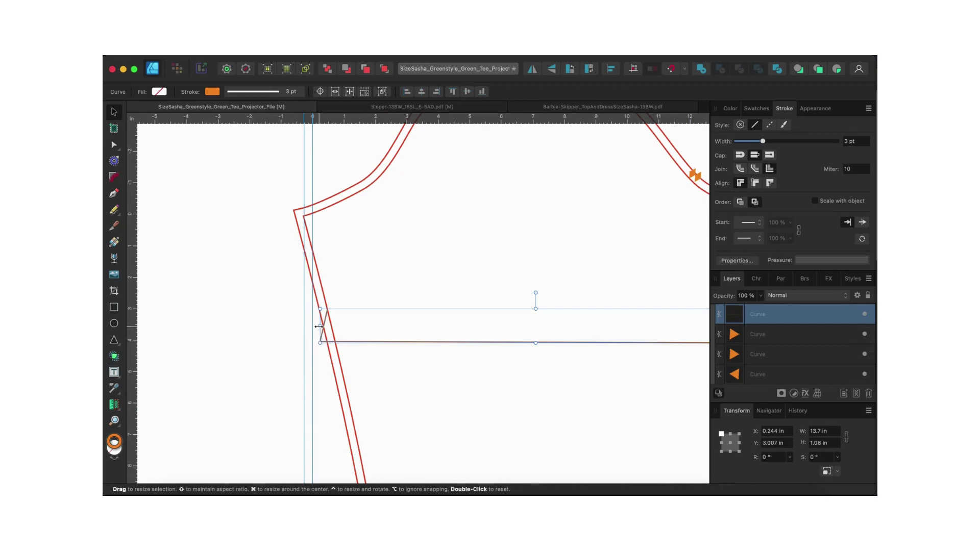
{"action": "left_click_drag", "start_coordinate": [319, 326], "coordinate": [312, 326]}
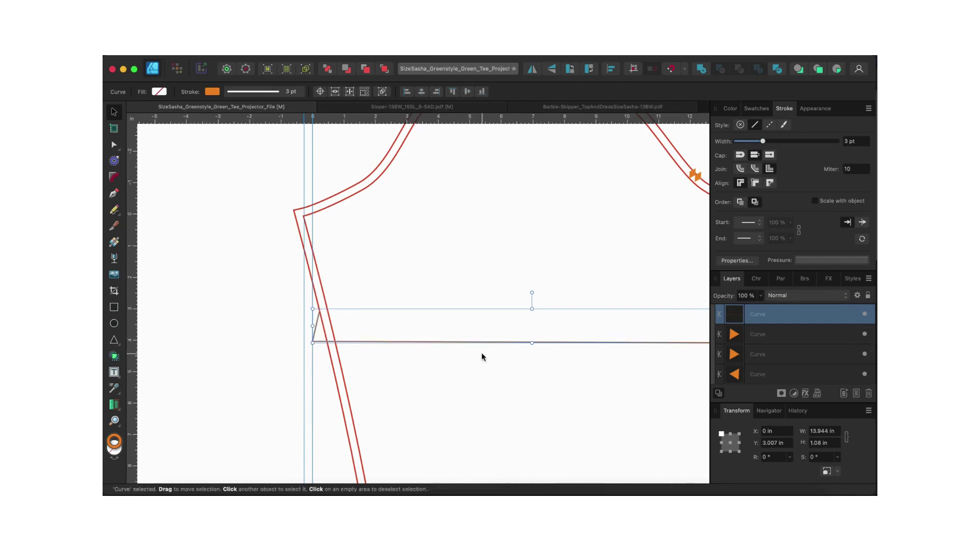
{"action": "scroll", "coordinate": [481, 352], "scroll_direction": "right", "scroll_amount": 5}
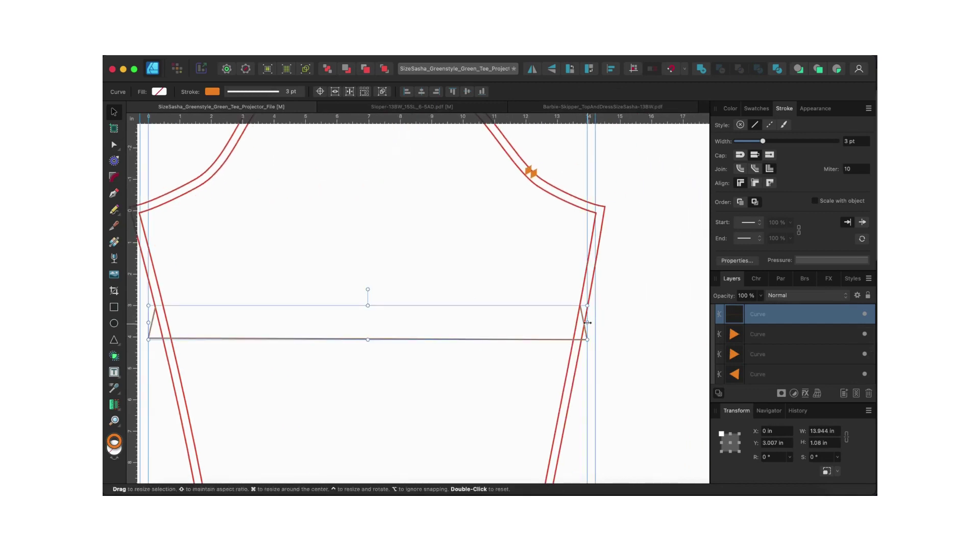
{"action": "left_click_drag", "start_coordinate": [588, 322], "coordinate": [595, 322]}
{"action": "left_click", "coordinate": [633, 352]}
{"action": "scroll", "coordinate": [633, 351], "scroll_direction": "down", "scroll_amount": 5}
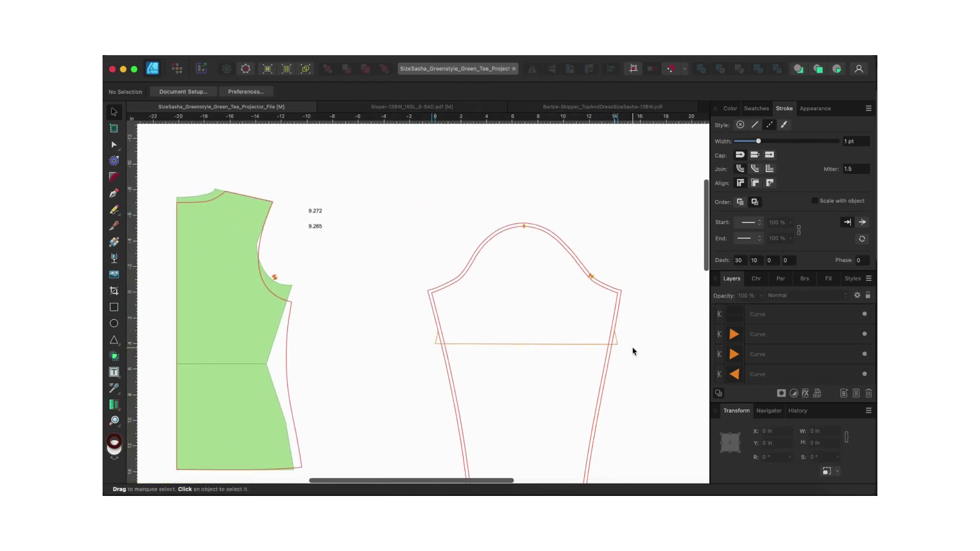
{"action": "scroll", "coordinate": [632, 351], "scroll_direction": "down", "scroll_amount": 5}
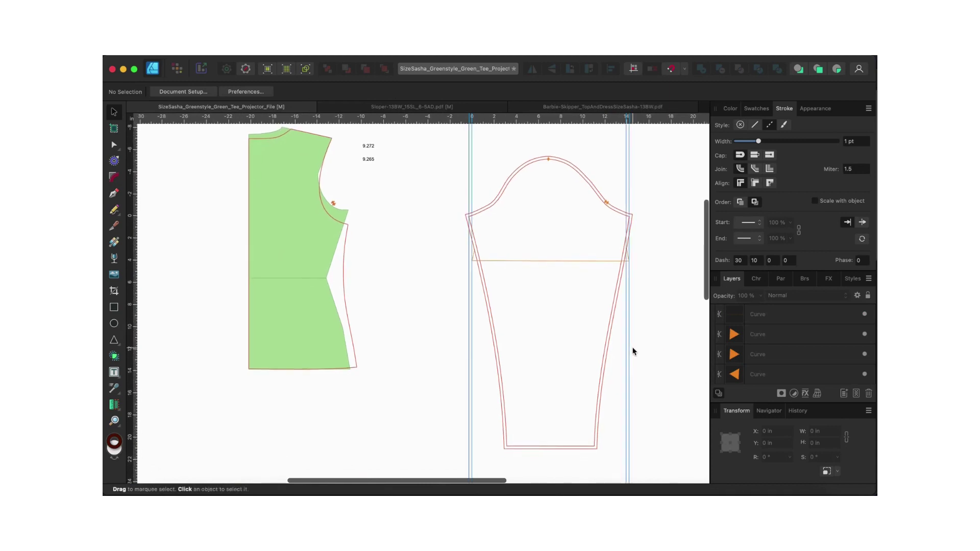
Step: Examine the back, sleeve, neckband and front pieces for what still needs adjusting
{"action": "scroll", "coordinate": [632, 347], "scroll_direction": "up", "scroll_amount": 1}
{"action": "scroll", "coordinate": [385, 286], "scroll_direction": "up", "scroll_amount": 3}
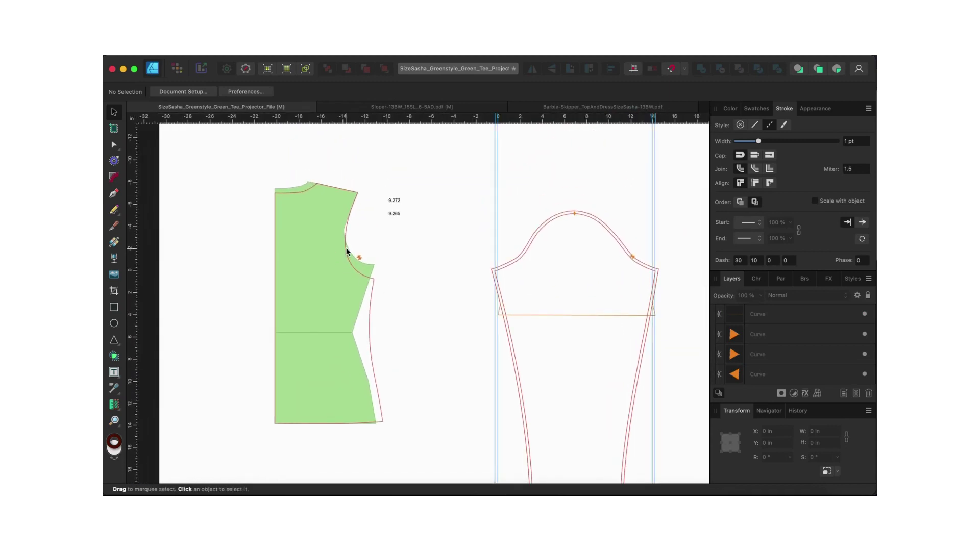
{"action": "scroll", "coordinate": [385, 294], "scroll_direction": "down", "scroll_amount": 2}
{"action": "scroll", "coordinate": [386, 294], "scroll_direction": "up", "scroll_amount": 4}
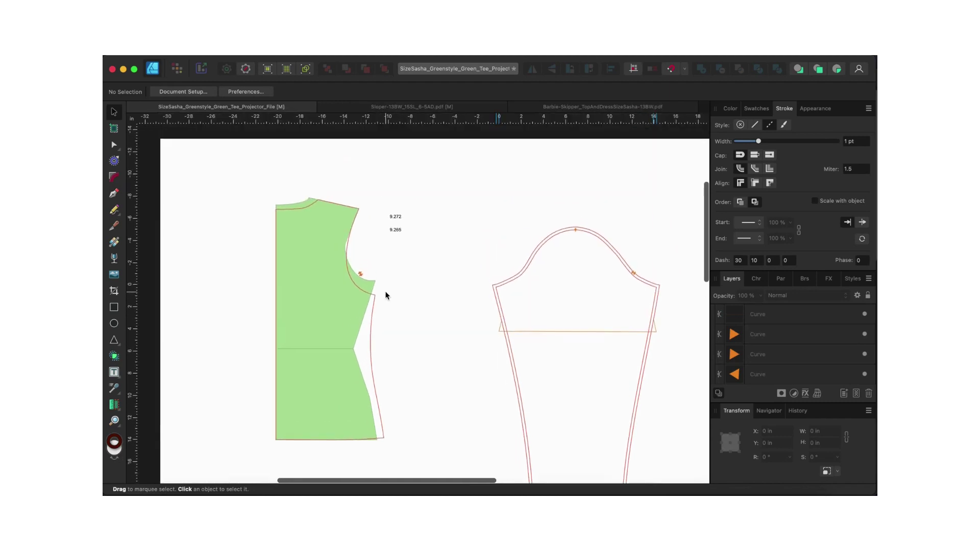
{"action": "scroll", "coordinate": [385, 293], "scroll_direction": "down", "scroll_amount": 10}
{"action": "scroll", "coordinate": [385, 293], "scroll_direction": "right", "scroll_amount": 2}
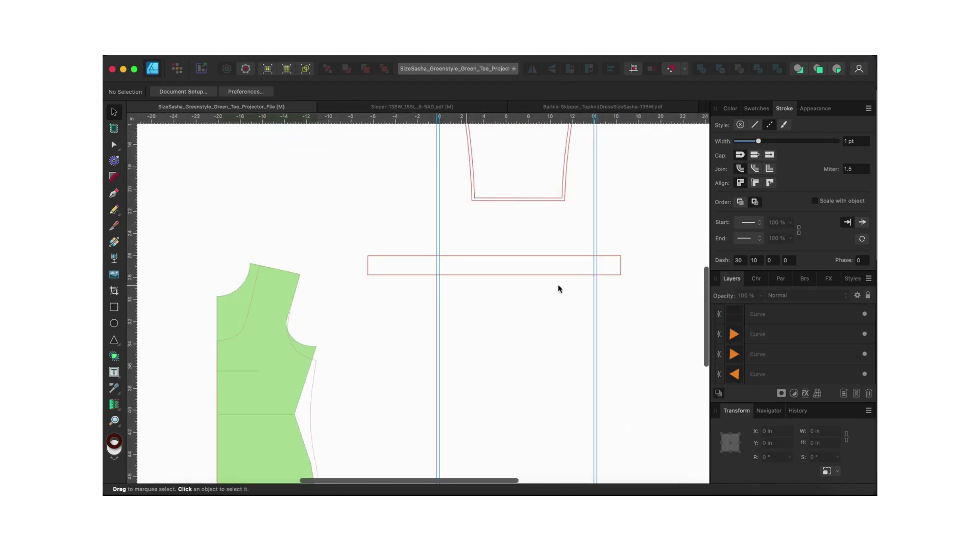
{"action": "scroll", "coordinate": [309, 234], "scroll_direction": "left", "scroll_amount": 3}
{"action": "scroll", "coordinate": [309, 234], "scroll_direction": "up", "scroll_amount": 1}
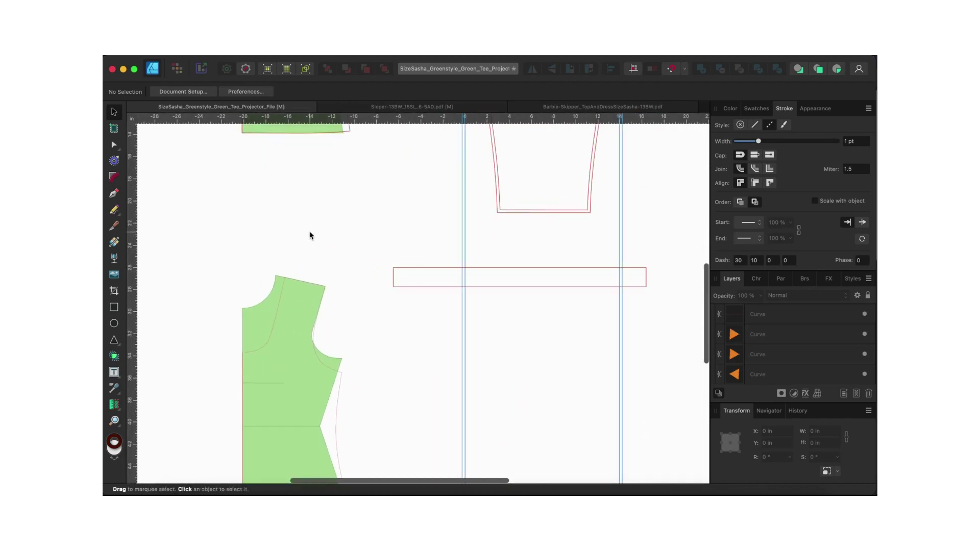
{"action": "scroll", "coordinate": [310, 235], "scroll_direction": "up", "scroll_amount": 10}
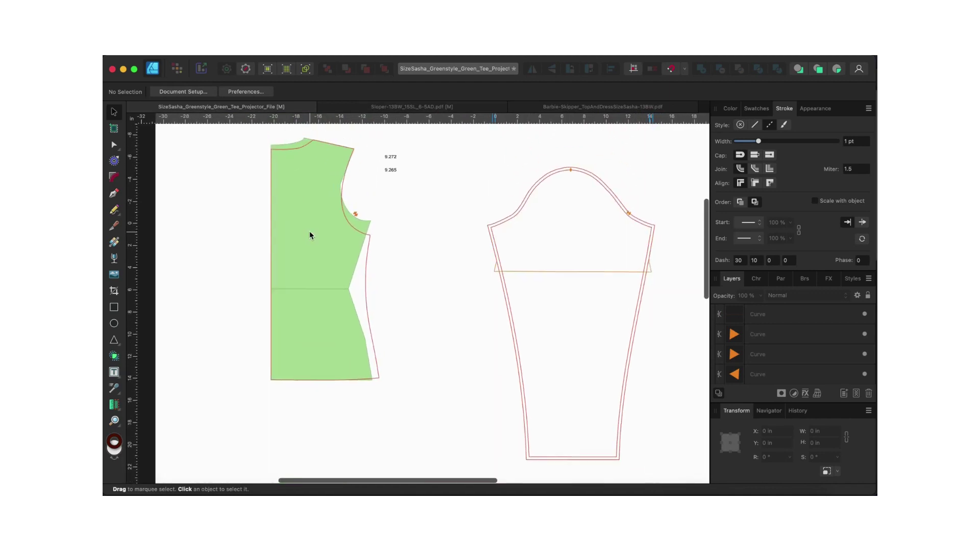
Step: Break the red back outline at the neckline's shoulder node and at its centre-back node
{"action": "scroll", "coordinate": [285, 161], "scroll_direction": "up", "scroll_amount": 5}
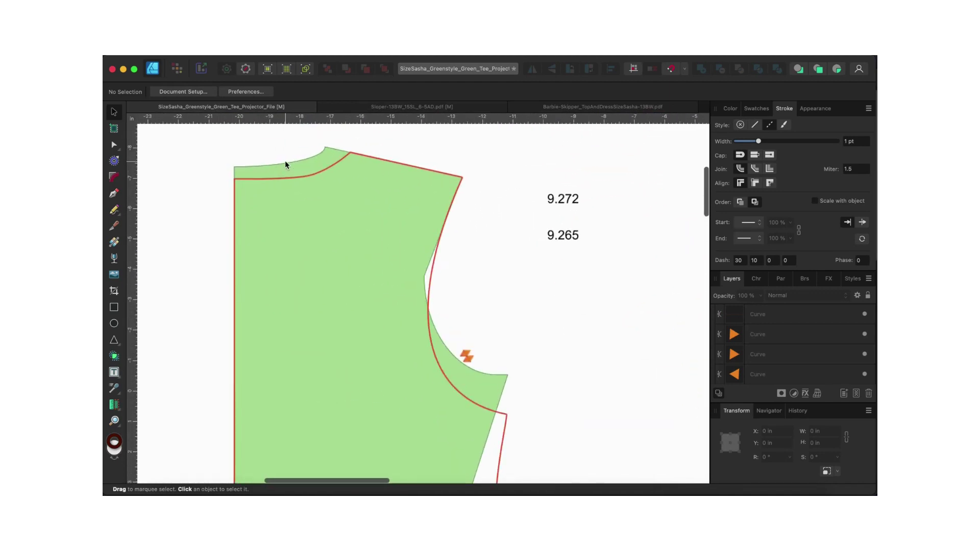
{"action": "left_click", "coordinate": [286, 178]}
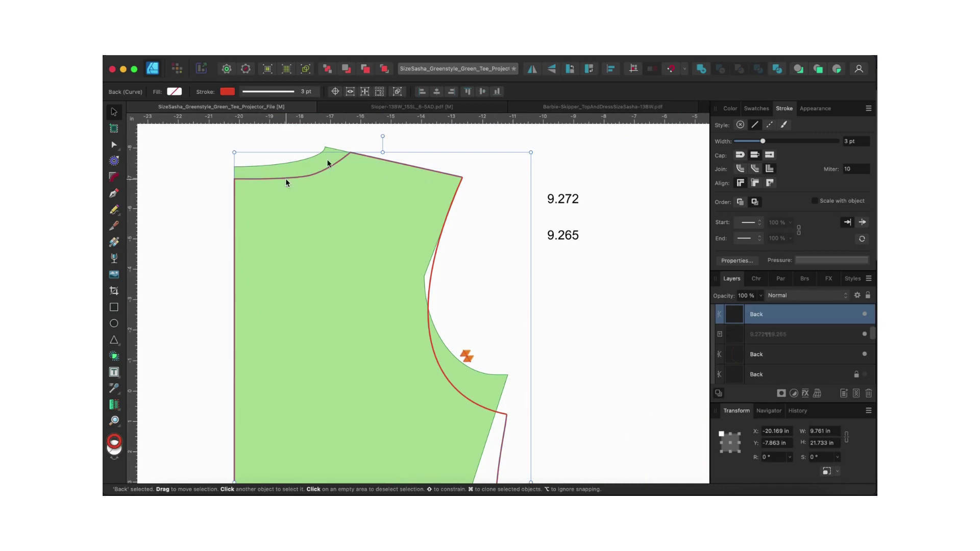
{"action": "left_click", "coordinate": [114, 147]}
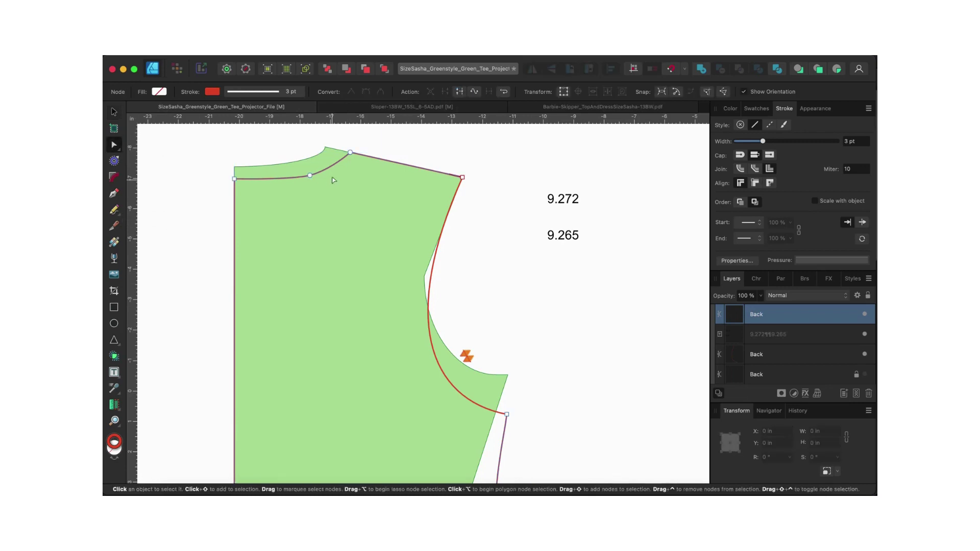
{"action": "left_click", "coordinate": [350, 153]}
{"action": "right_click", "coordinate": [351, 154]}
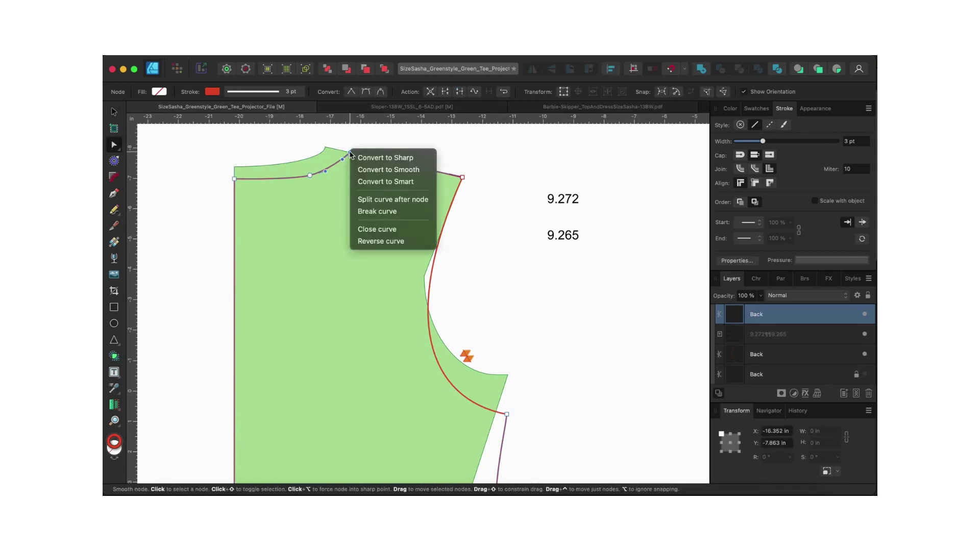
{"action": "left_click", "coordinate": [378, 210]}
{"action": "left_click", "coordinate": [235, 179]}
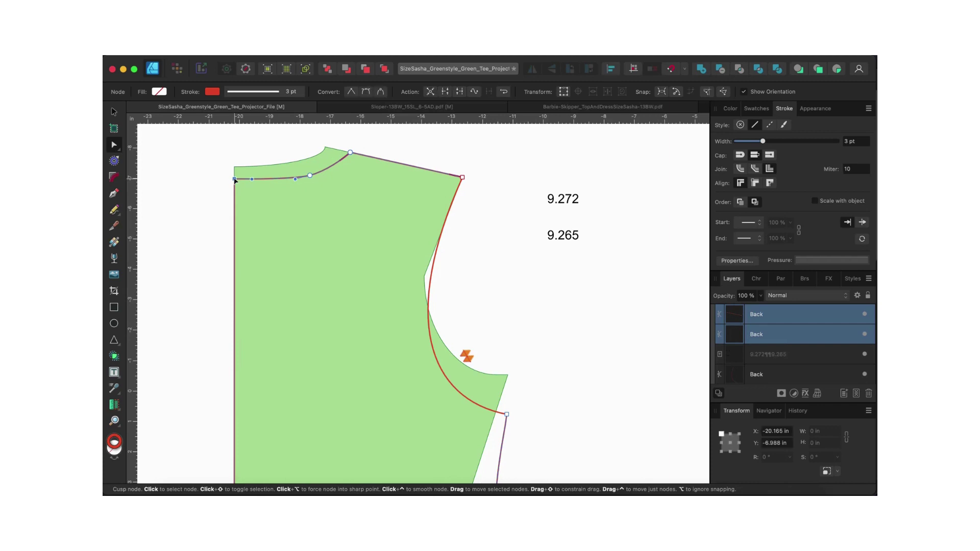
{"action": "right_click", "coordinate": [235, 180]}
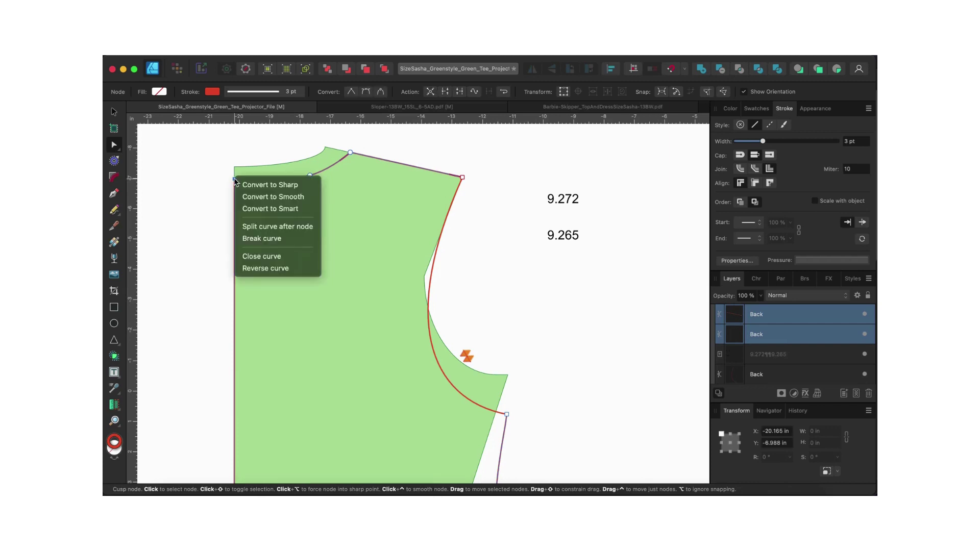
{"action": "left_click", "coordinate": [262, 239]}
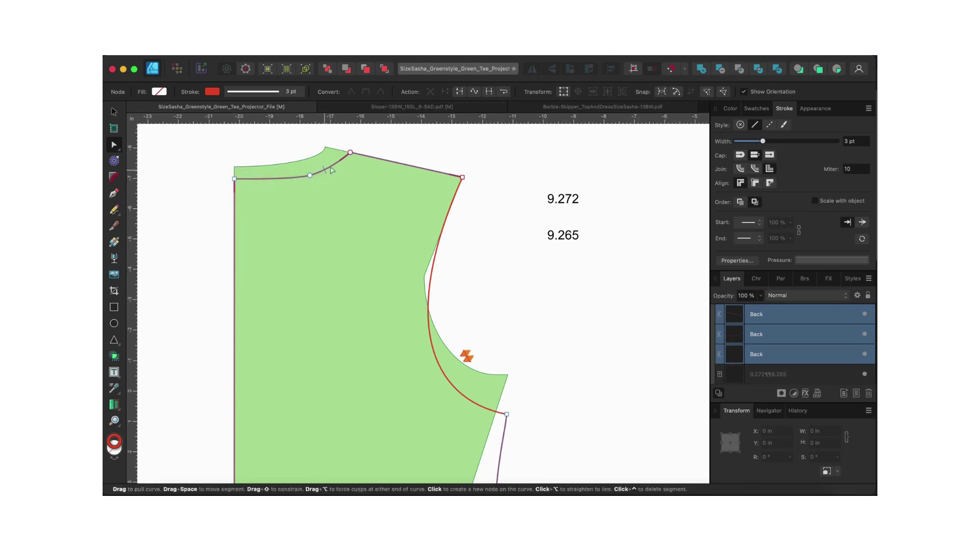
Step: Measure the separated back neckline curve and enter 4 as its length in a cleared Calculator
{"action": "left_click", "coordinate": [115, 112]}
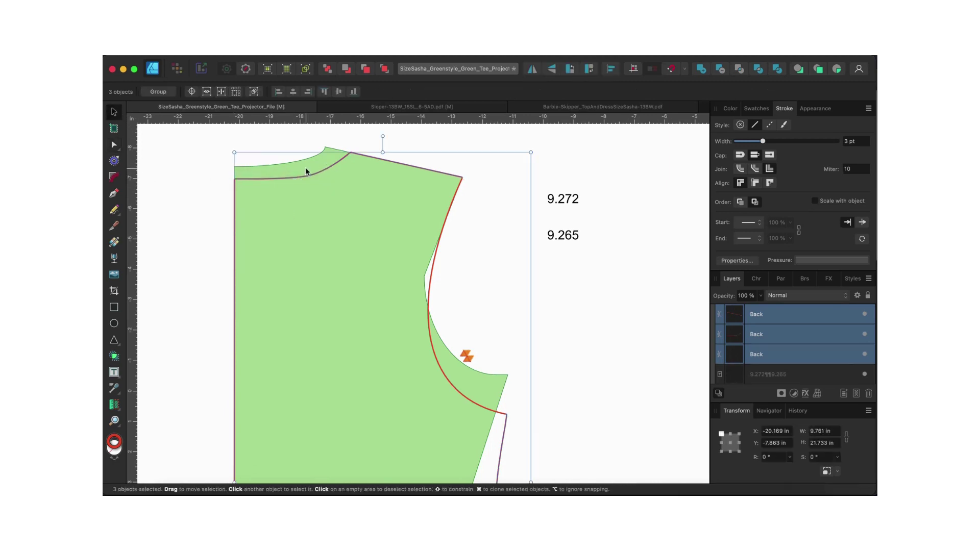
{"action": "left_click", "coordinate": [302, 179]}
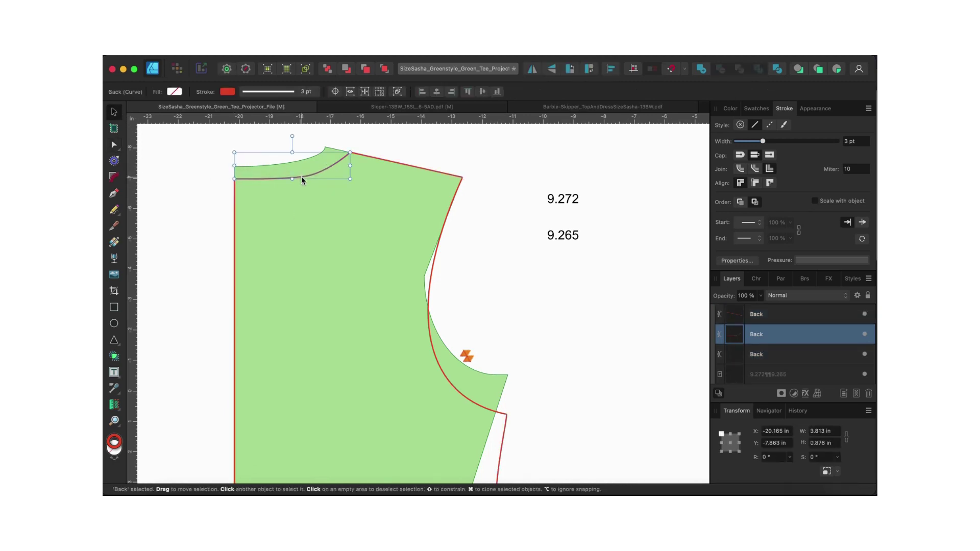
{"action": "left_click", "coordinate": [114, 404]}
{"action": "mouse_move", "coordinate": [310, 178]}
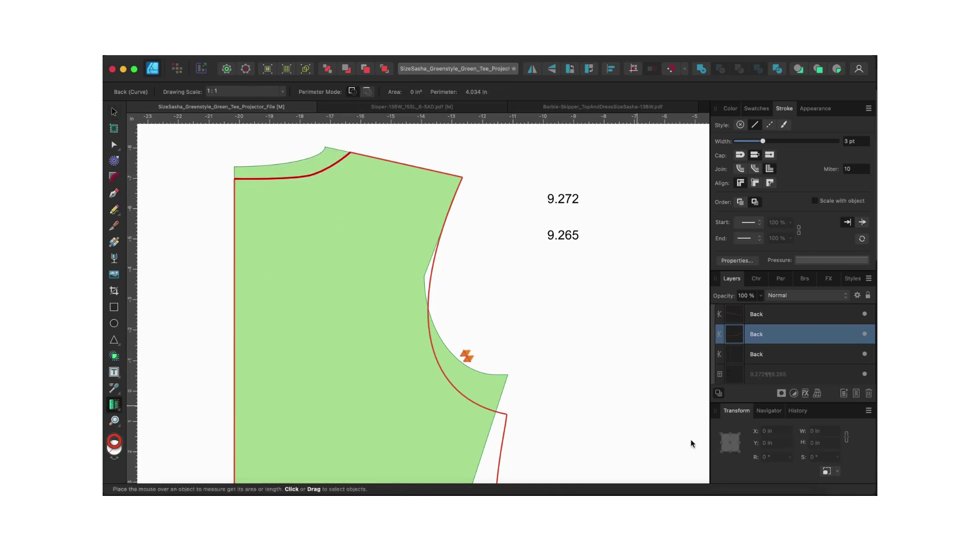
{"action": "left_click", "coordinate": [732, 497]}
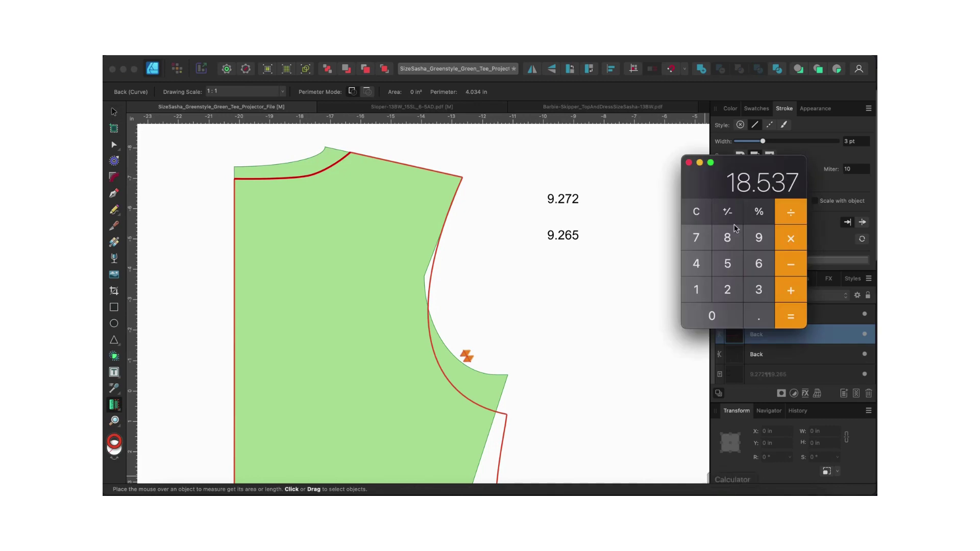
{"action": "left_click", "coordinate": [701, 213]}
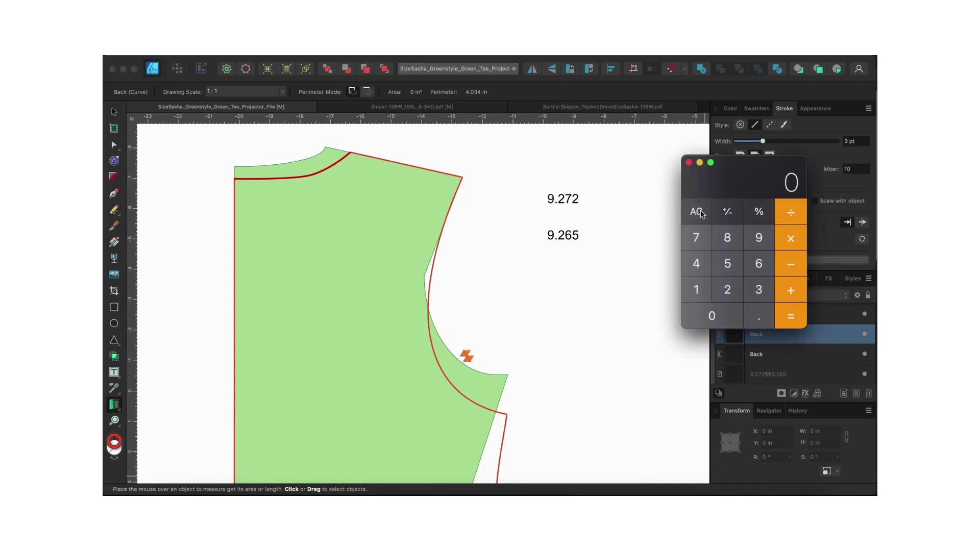
{"action": "type", "text": "4"}
Step: Break the red front outline at the neckline's centre-front node and at its shoulder node
{"action": "scroll", "coordinate": [557, 295], "scroll_direction": "down", "scroll_amount": 20}
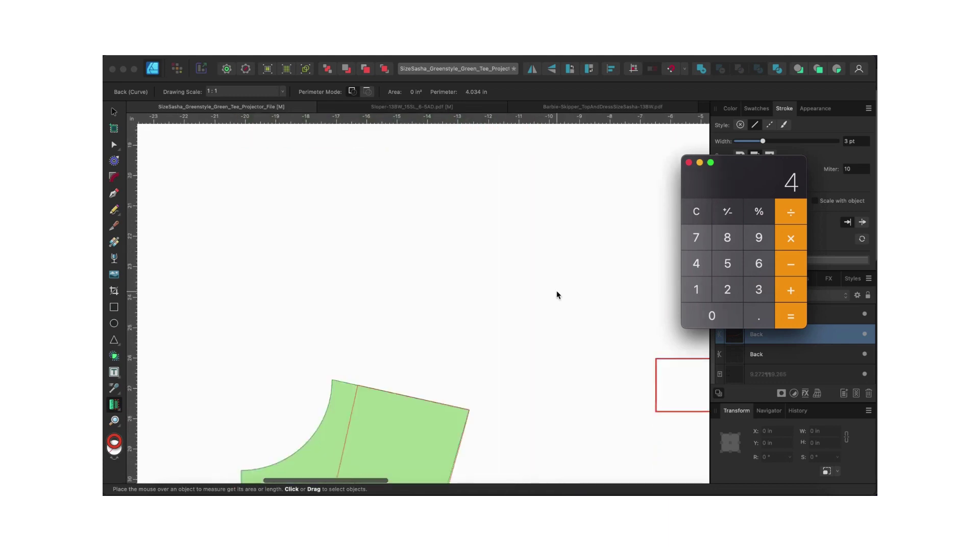
{"action": "scroll", "coordinate": [556, 295], "scroll_direction": "up", "scroll_amount": 4}
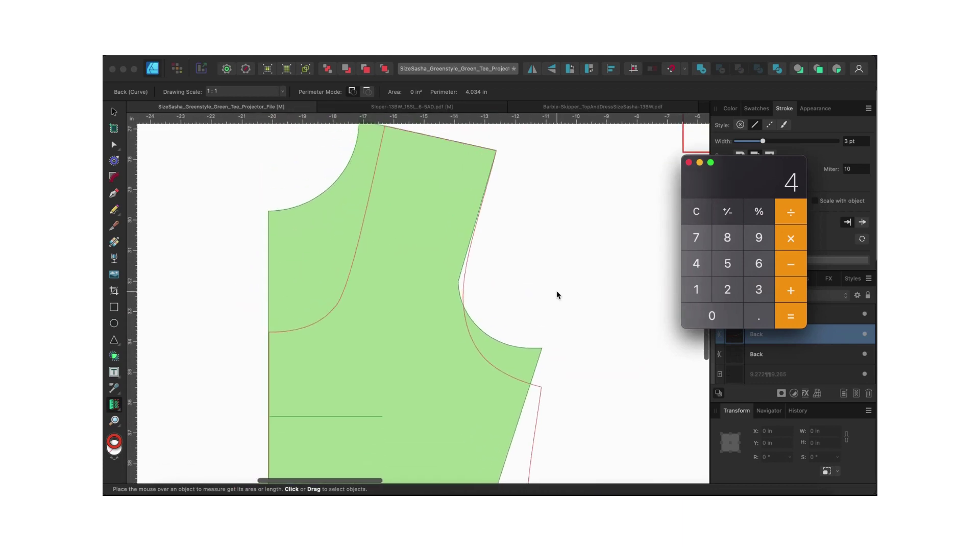
{"action": "left_click", "coordinate": [349, 276]}
{"action": "key", "text": "v"}
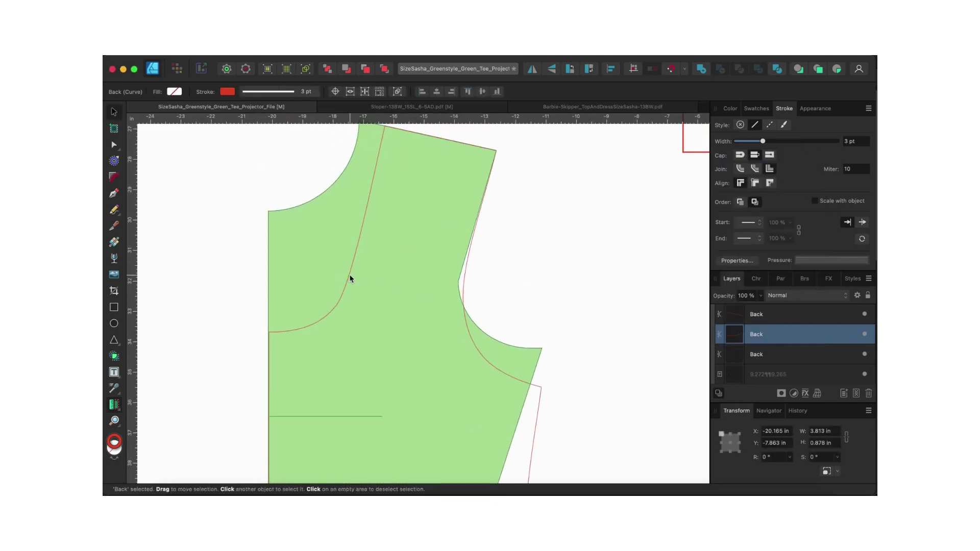
{"action": "left_click", "coordinate": [350, 276]}
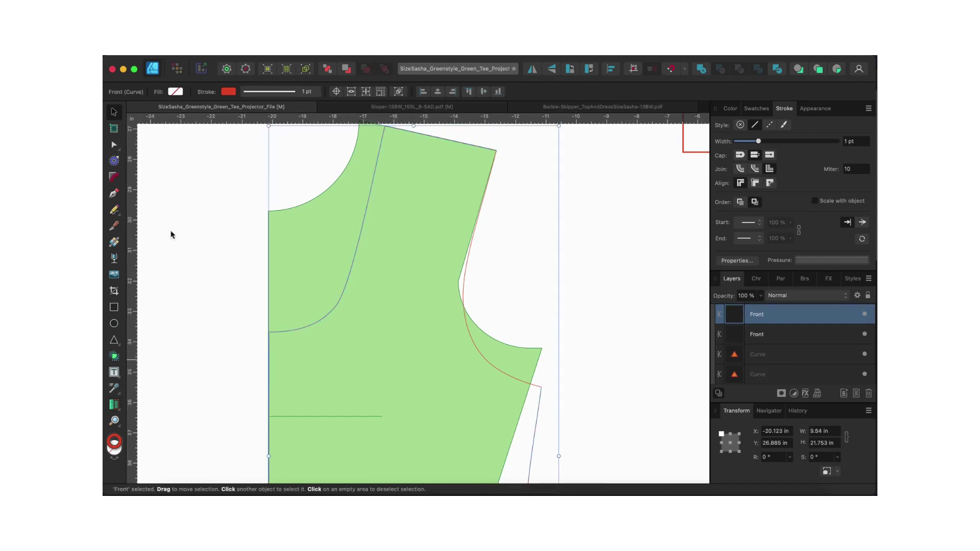
{"action": "left_click", "coordinate": [114, 145]}
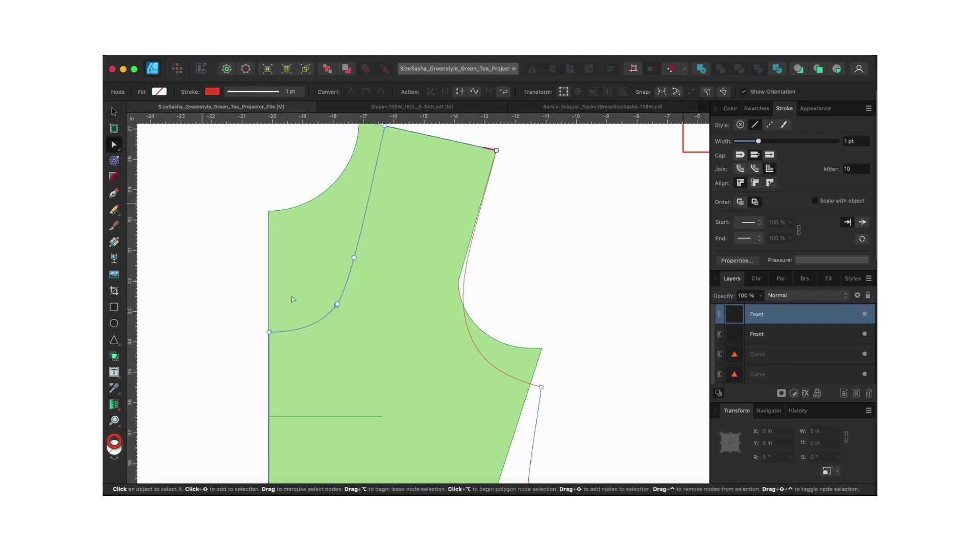
{"action": "left_click", "coordinate": [269, 332]}
{"action": "right_click", "coordinate": [269, 332]}
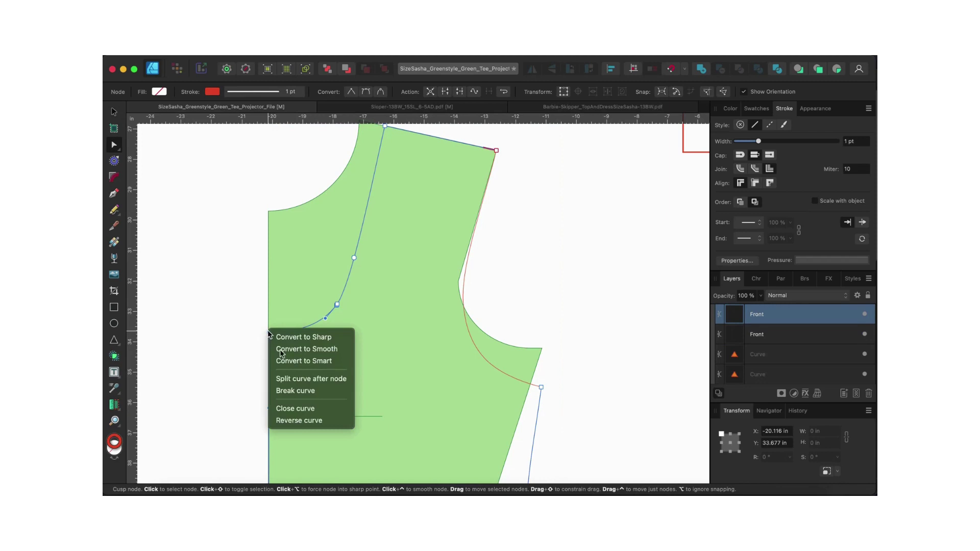
{"action": "left_click", "coordinate": [295, 391]}
{"action": "scroll", "coordinate": [357, 306], "scroll_direction": "up", "scroll_amount": 3}
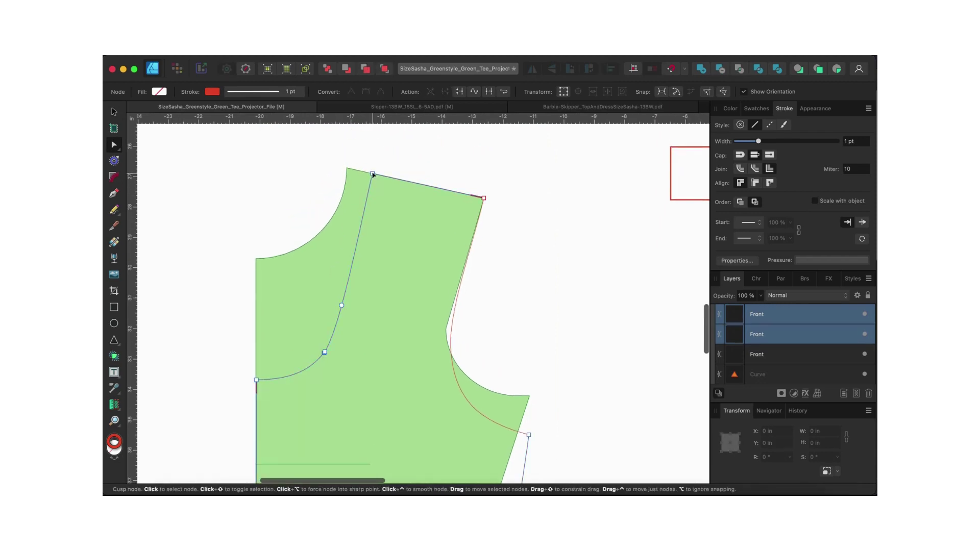
{"action": "right_click", "coordinate": [373, 174]}
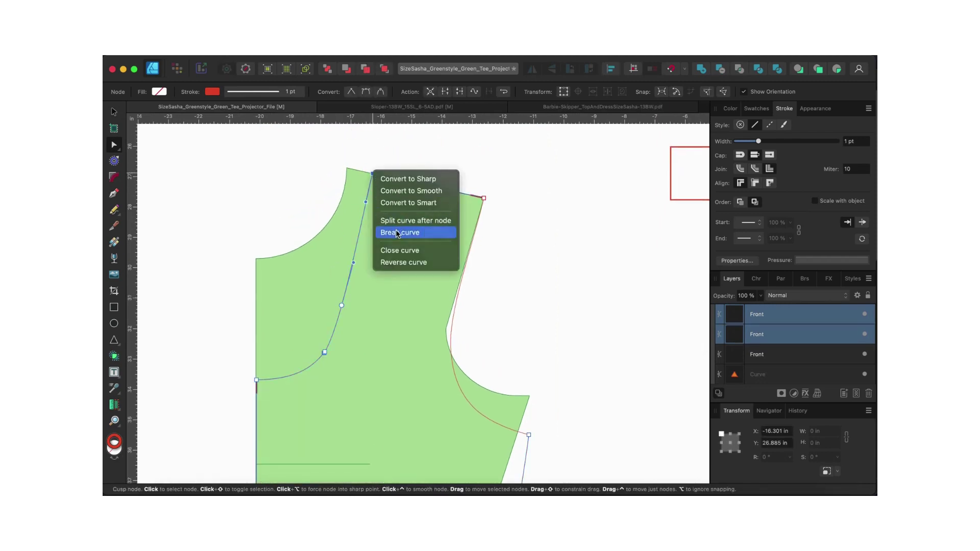
{"action": "left_click", "coordinate": [397, 233]}
Step: Measure the length of the separated front neckline curve
{"action": "left_click", "coordinate": [114, 112]}
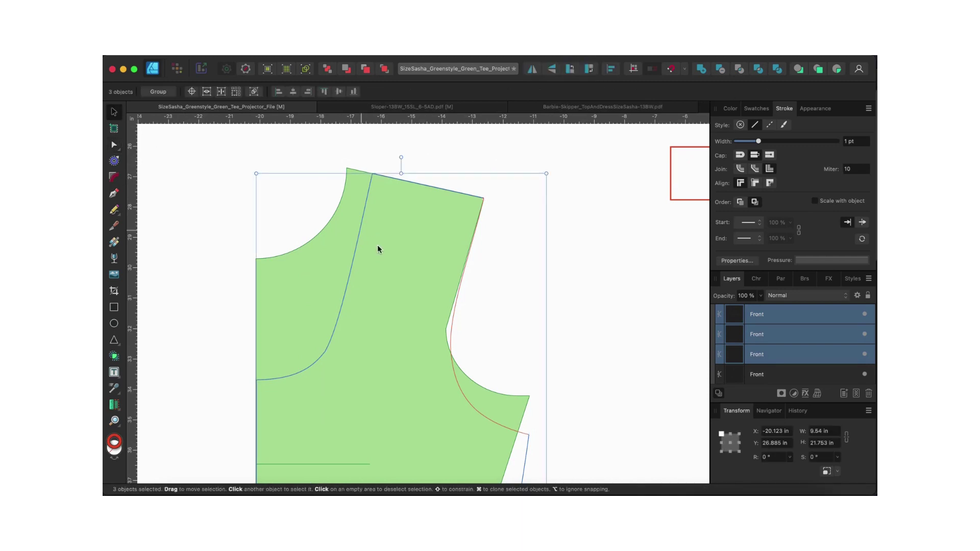
{"action": "left_click", "coordinate": [356, 240]}
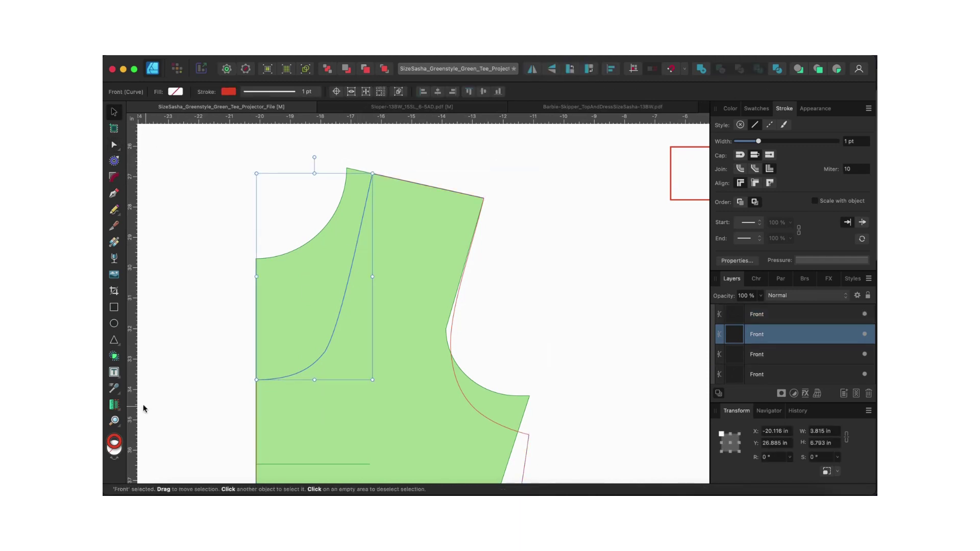
{"action": "left_click", "coordinate": [114, 405]}
{"action": "mouse_move", "coordinate": [329, 345]}
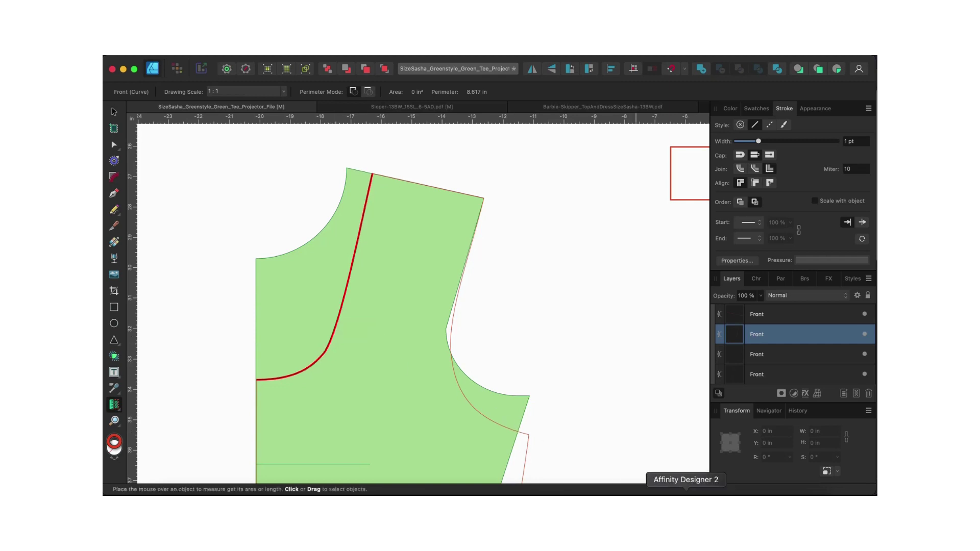
Step: In Calculator, add 8.617 for the front neckline to the back length and multiply the sum by 2
{"action": "left_click", "coordinate": [723, 481]}
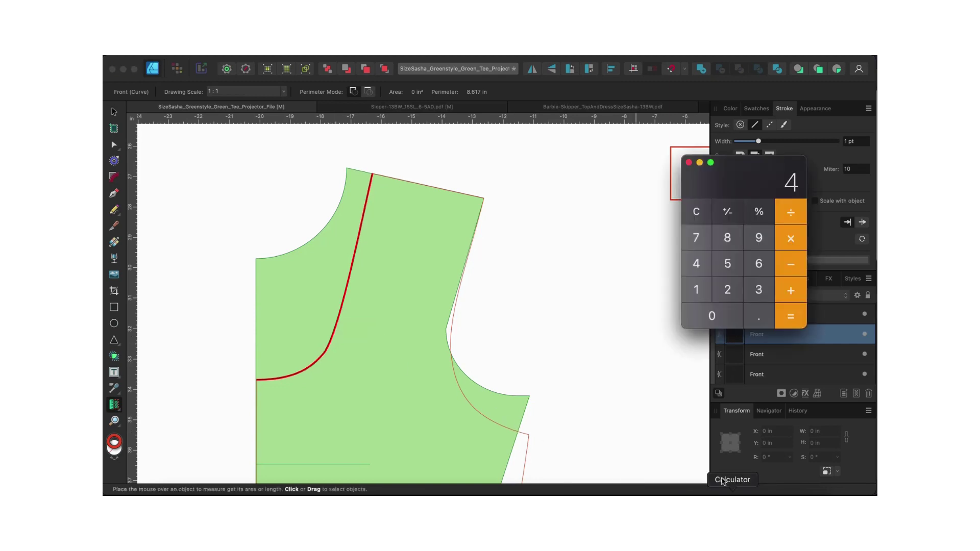
{"action": "left_click", "coordinate": [790, 291]}
{"action": "left_click", "coordinate": [727, 238]}
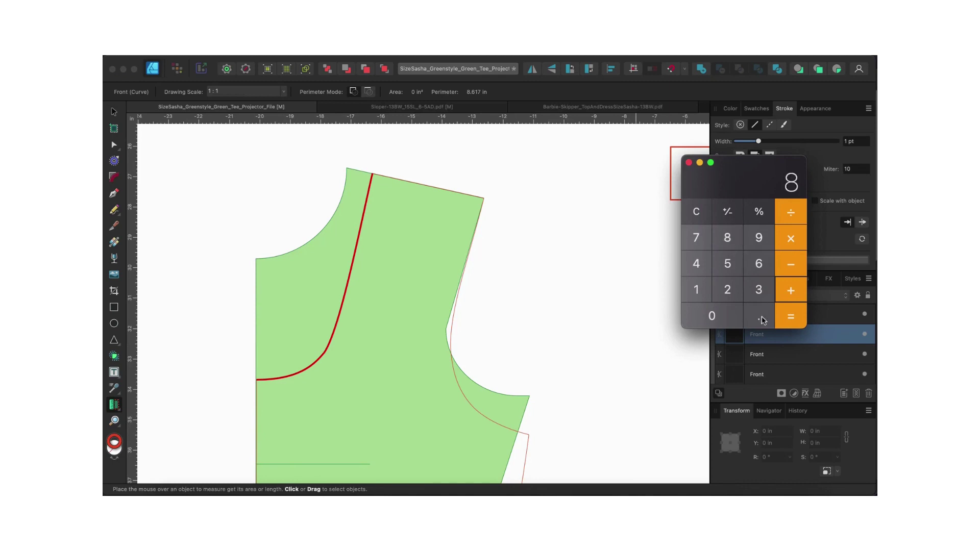
{"action": "left_click", "coordinate": [762, 317]}
{"action": "left_click", "coordinate": [764, 263]}
{"action": "left_click", "coordinate": [697, 292]}
{"action": "left_click", "coordinate": [695, 243]}
{"action": "left_click", "coordinate": [792, 314]}
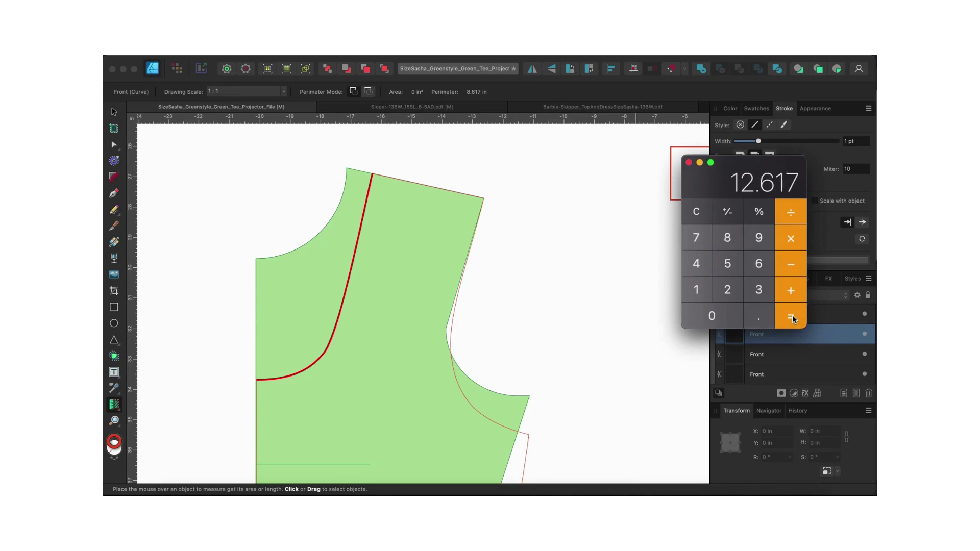
{"action": "left_click", "coordinate": [790, 238]}
{"action": "left_click", "coordinate": [726, 290]}
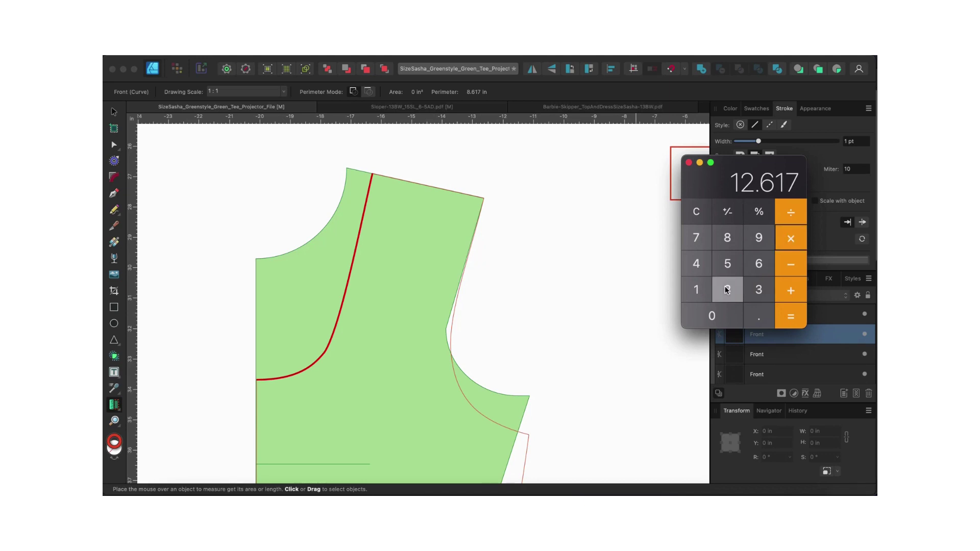
{"action": "left_click", "coordinate": [791, 317]}
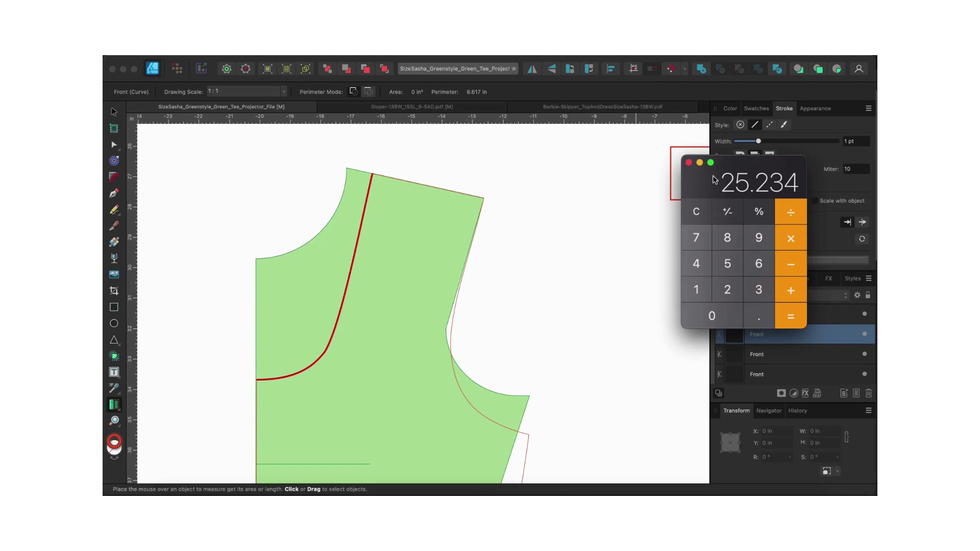
Step: Move Calculator clear of the panels and the neckband rectangle, and multiply the full neckline length by 0.86
{"action": "left_click_drag", "start_coordinate": [709, 178], "coordinate": [543, 188]}
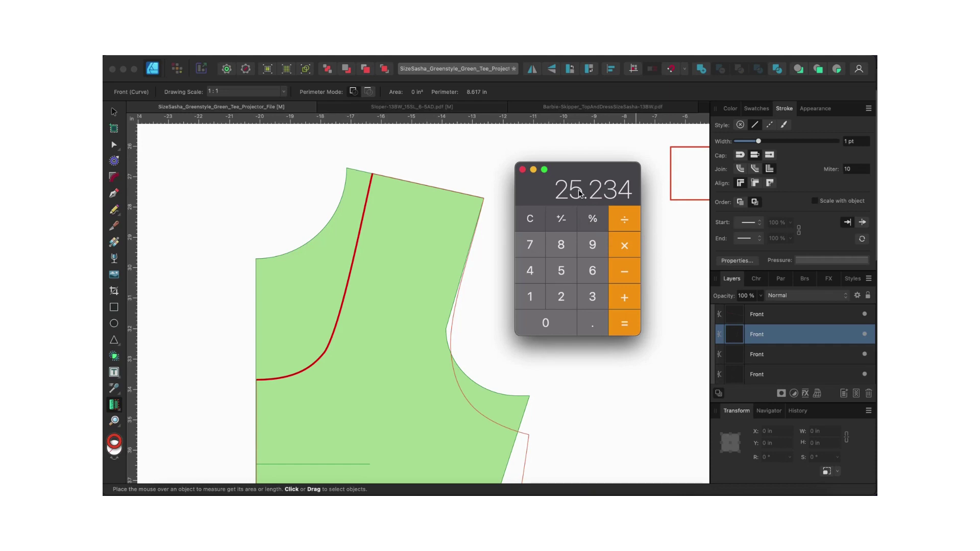
{"action": "scroll", "coordinate": [676, 179], "scroll_direction": "right", "scroll_amount": 10}
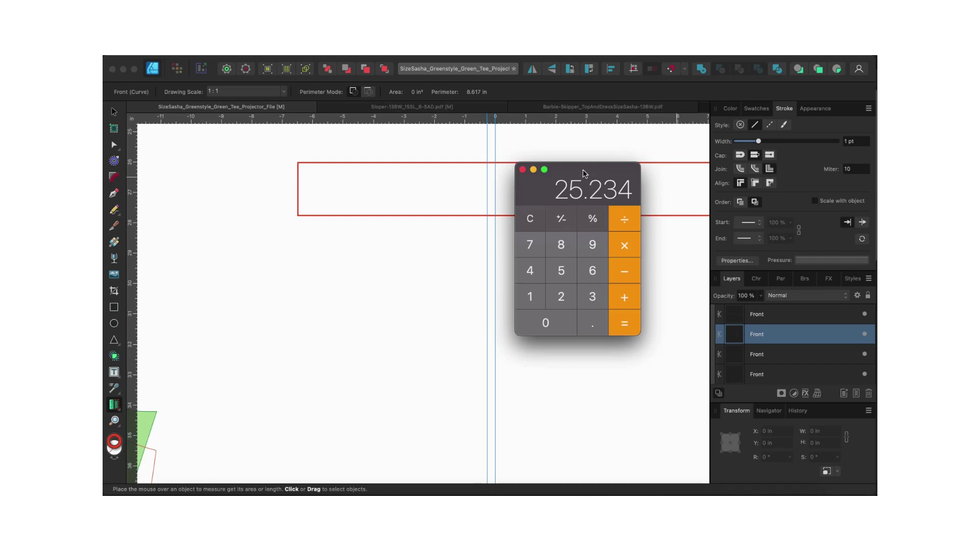
{"action": "left_click_drag", "start_coordinate": [589, 174], "coordinate": [463, 238]}
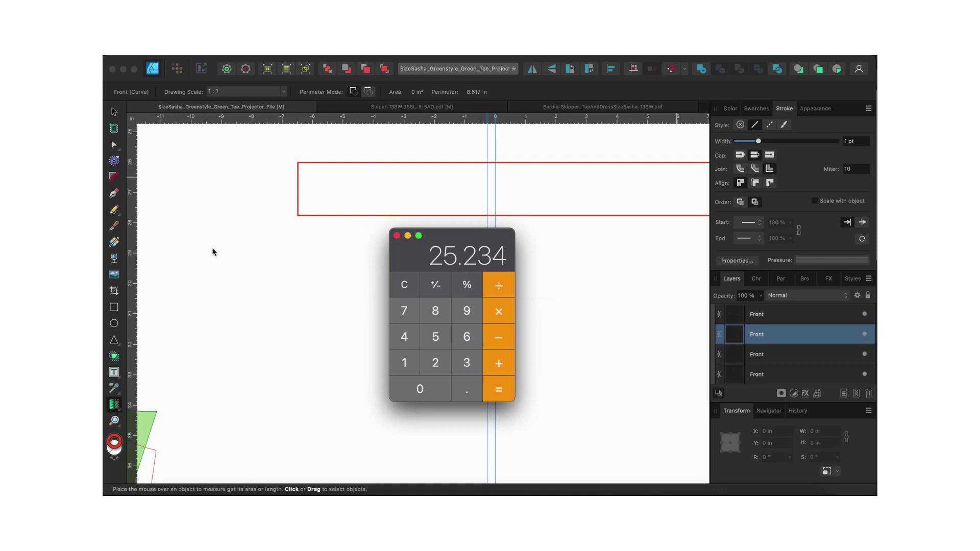
{"action": "left_click", "coordinate": [499, 310]}
{"action": "left_click", "coordinate": [460, 398]}
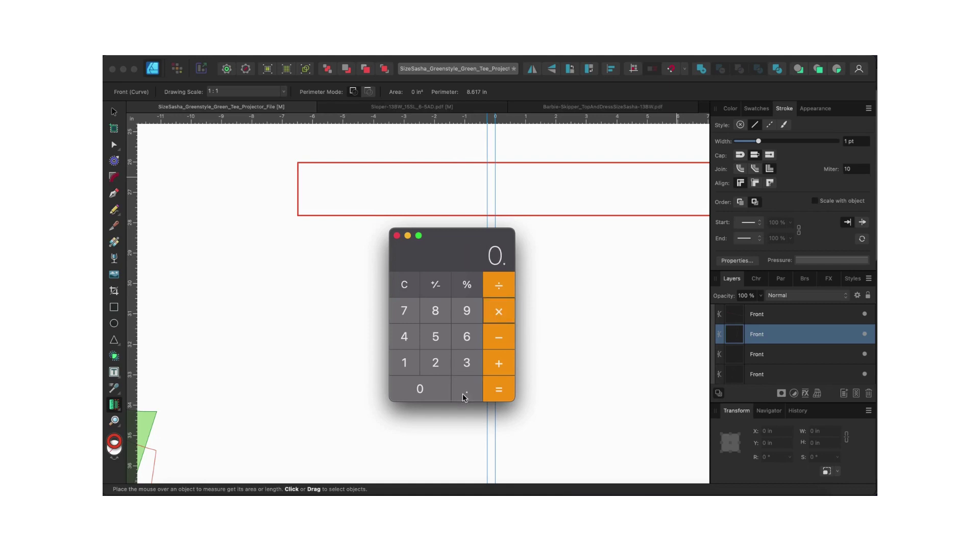
{"action": "left_click", "coordinate": [435, 310]}
{"action": "left_click", "coordinate": [466, 337]}
{"action": "left_click", "coordinate": [497, 391]}
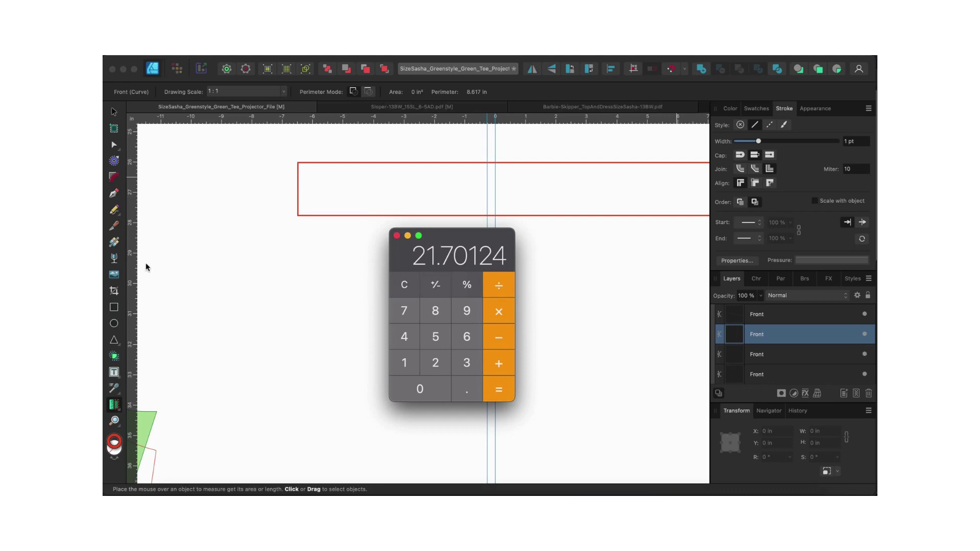
{"action": "left_click", "coordinate": [207, 273]}
{"action": "scroll", "coordinate": [206, 274], "scroll_direction": "down", "scroll_amount": 3}
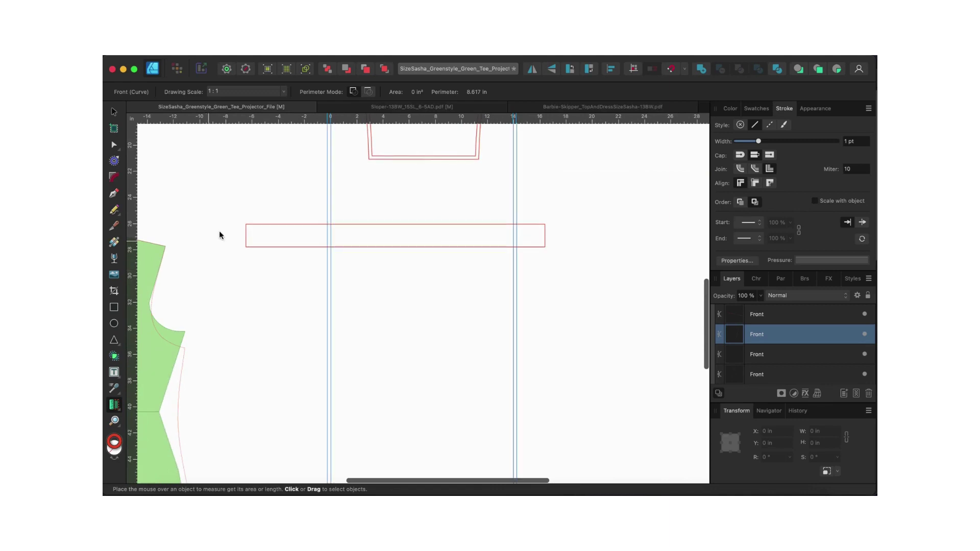
{"action": "left_click", "coordinate": [115, 411]}
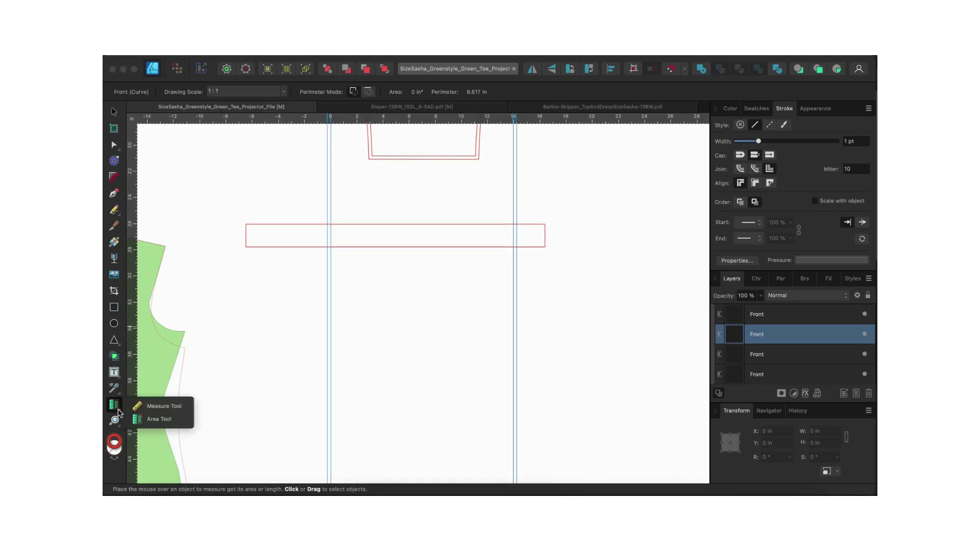
{"action": "left_click", "coordinate": [146, 407]}
{"action": "left_click", "coordinate": [245, 235]}
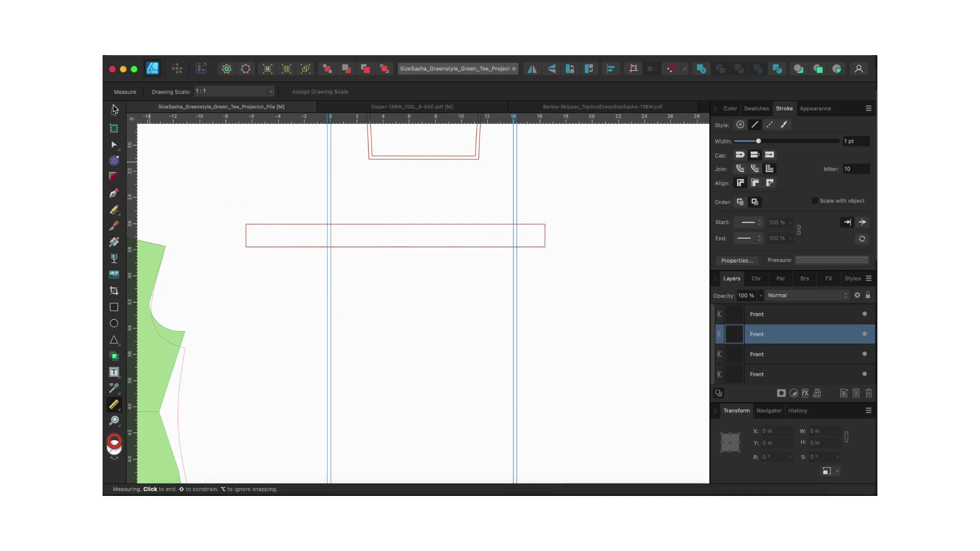
{"action": "left_click", "coordinate": [114, 110]}
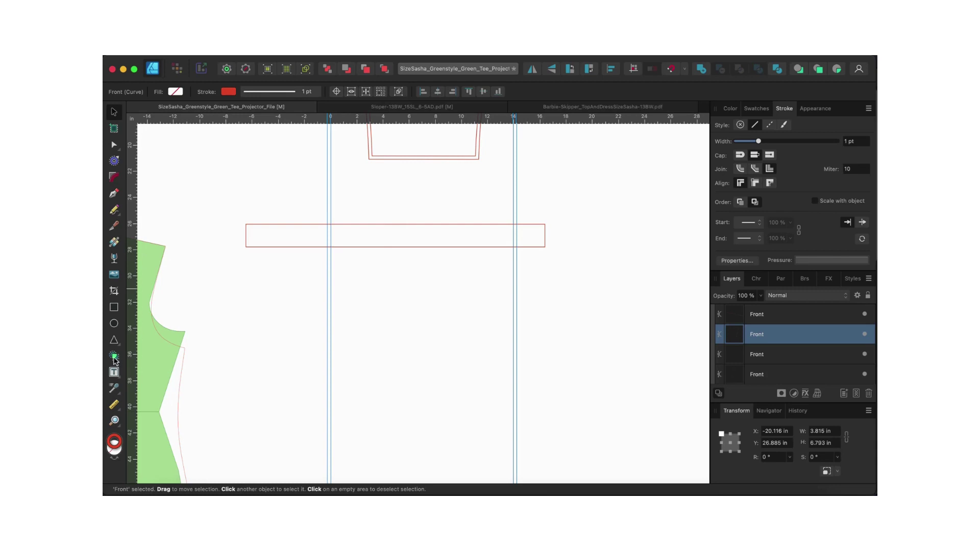
{"action": "left_click", "coordinate": [117, 311]}
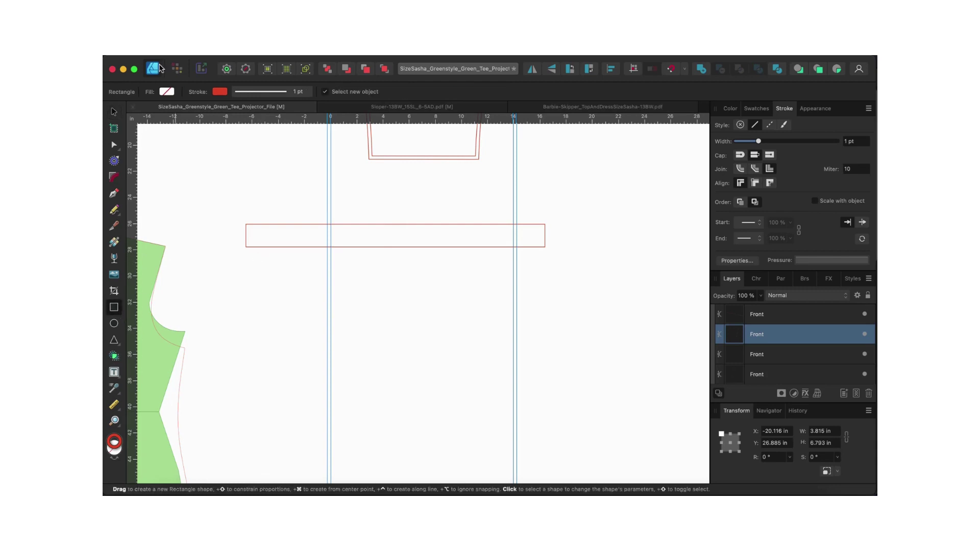
Step: Resize the red neckband rectangle to 21.7 in wide and 1.75 in high
{"action": "left_click", "coordinate": [114, 112]}
{"action": "left_click", "coordinate": [447, 224]}
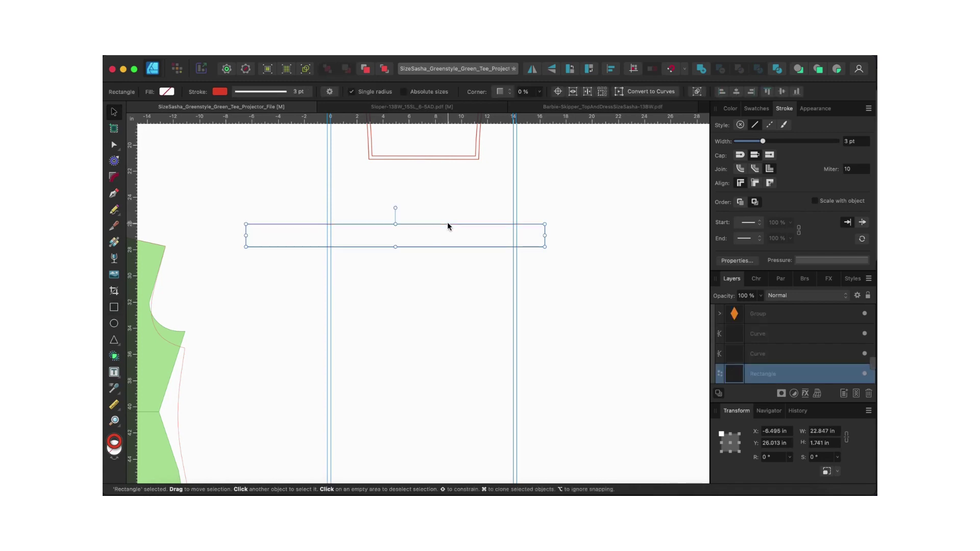
{"action": "double_click", "coordinate": [825, 431]}
{"action": "type", "text": "21"}
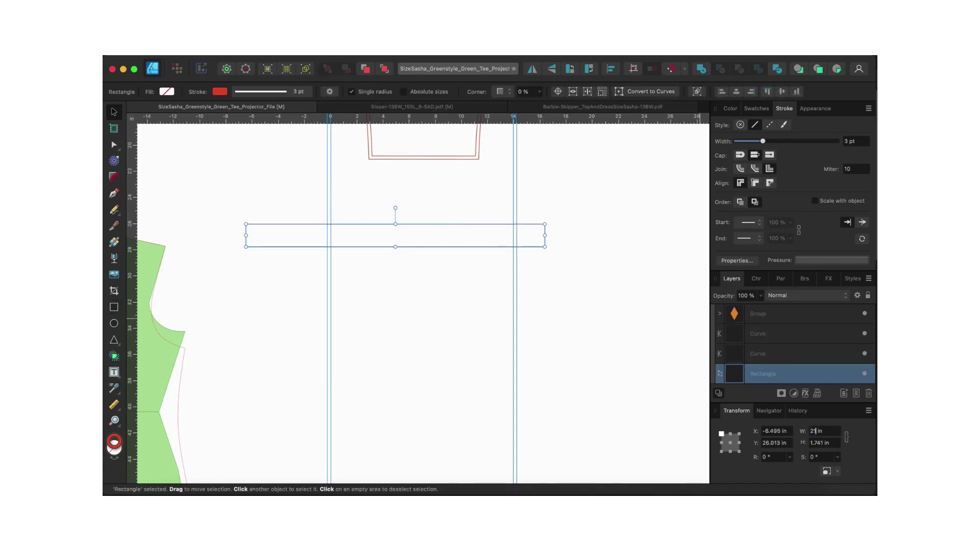
{"action": "type", "text": ".7"}
{"action": "key", "text": "Tab"}
{"action": "type", "text": "1"}
{"action": "key", "text": "Tab"}
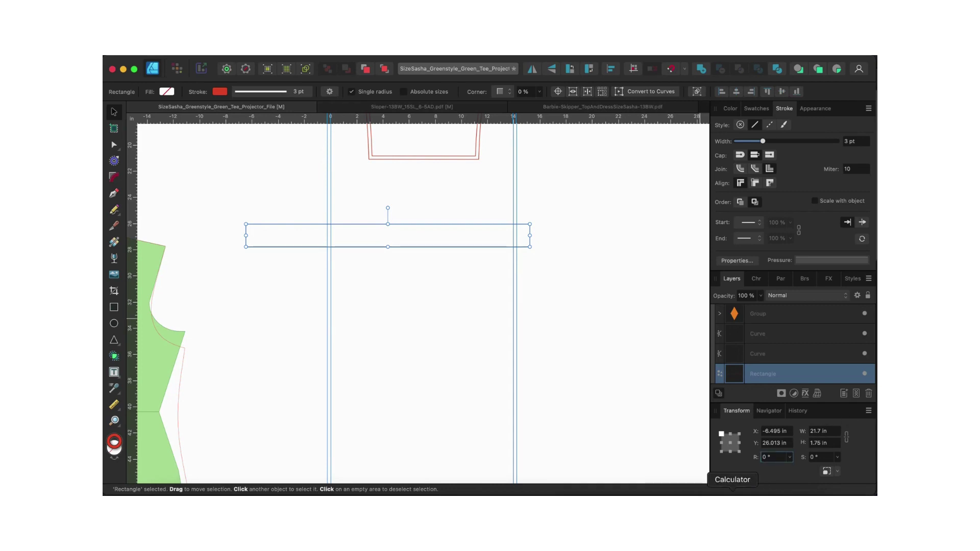
Step: Duplicate the neckband rectangle and place the copy just below the original
{"action": "left_click", "coordinate": [732, 493]}
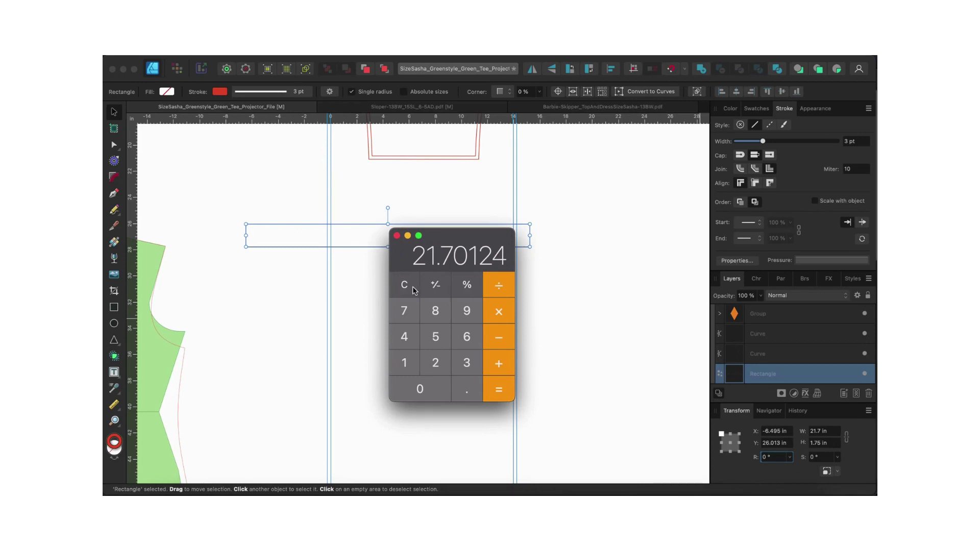
{"action": "left_click", "coordinate": [360, 236]}
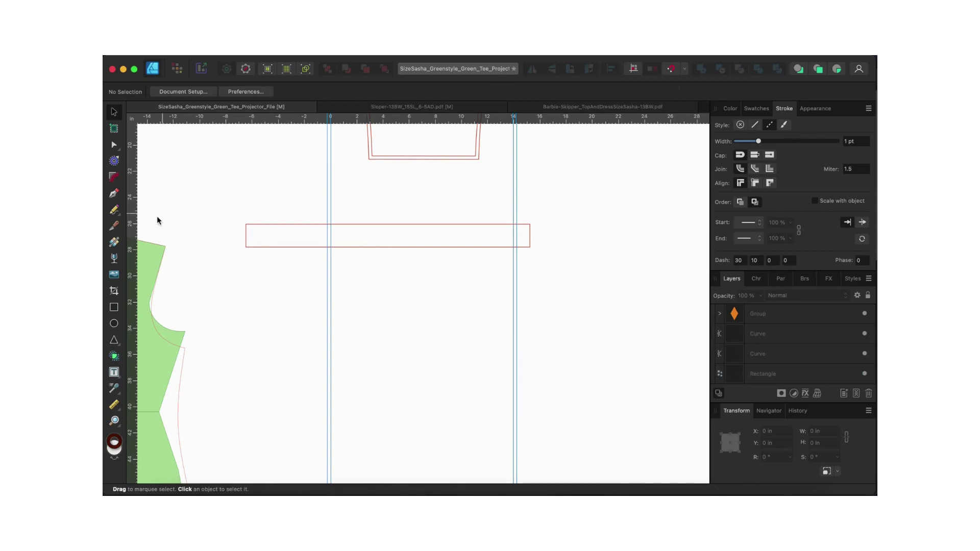
{"action": "left_click", "coordinate": [421, 247]}
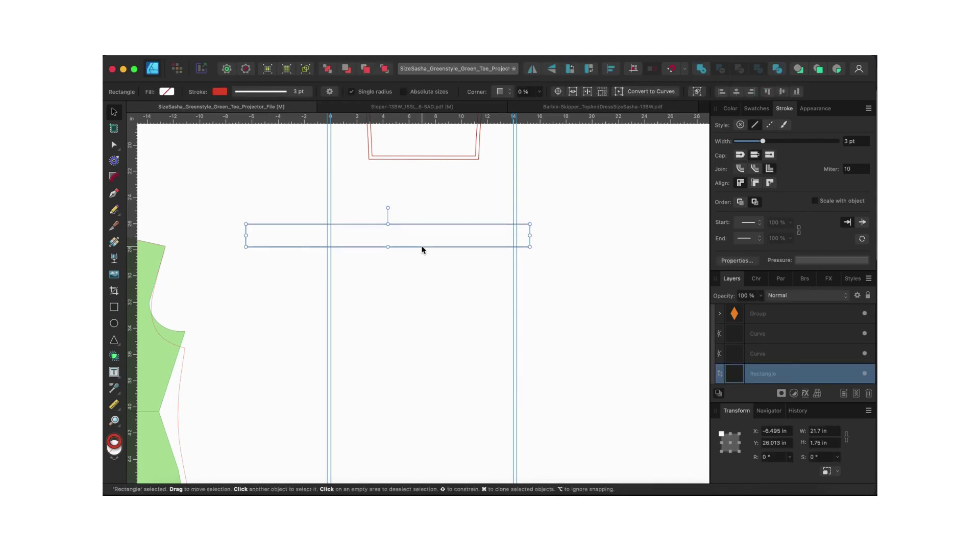
{"action": "left_click_drag", "start_coordinate": [422, 249], "coordinate": [422, 277]}
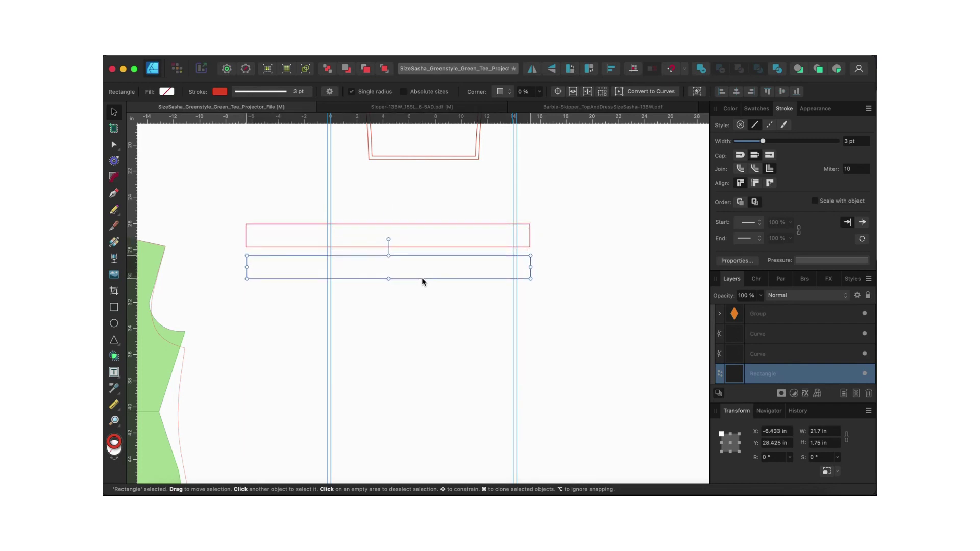
Step: In a cleared Calculator, multiply the neckline length 25.23 by 0.83
{"action": "left_click", "coordinate": [676, 491]}
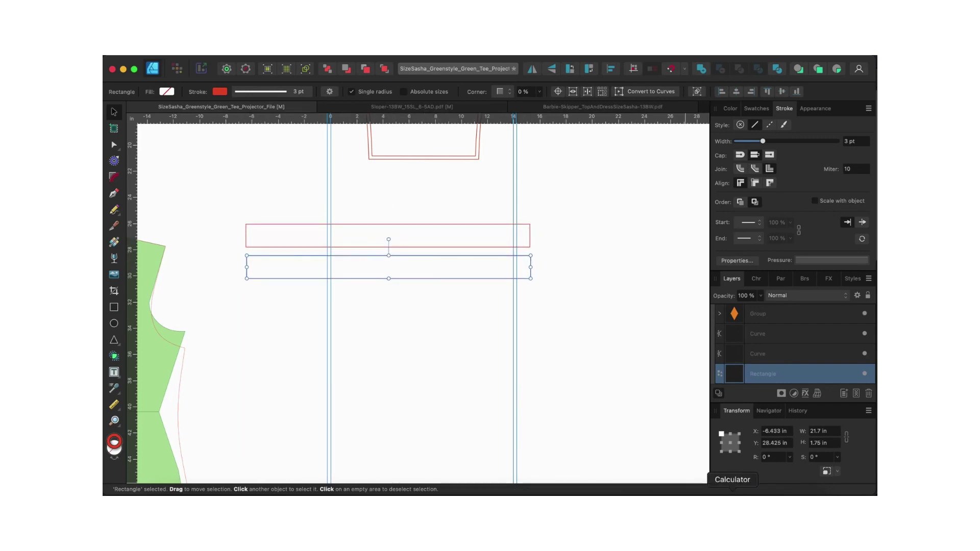
{"action": "left_click", "coordinate": [397, 286]}
{"action": "type", "text": "25.2"}
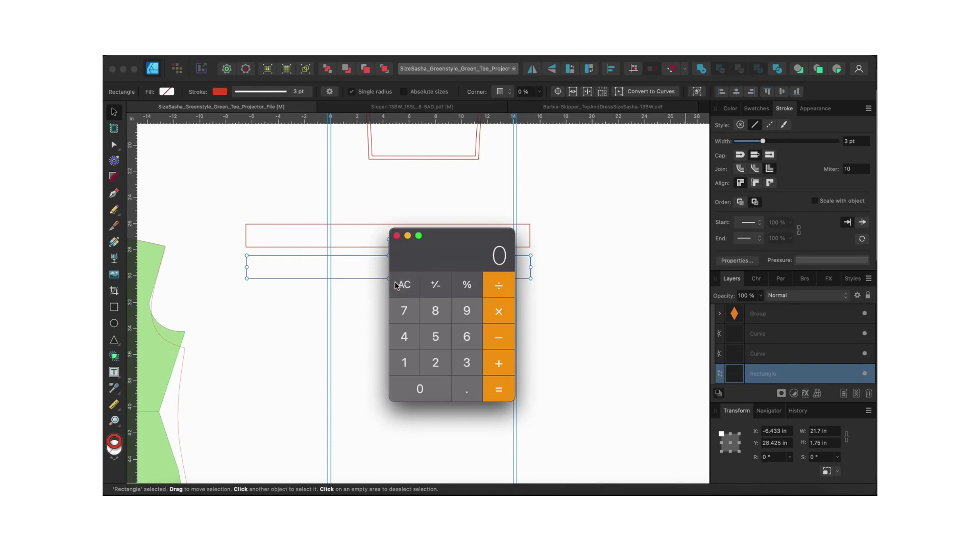
{"action": "type", "text": "3*"}
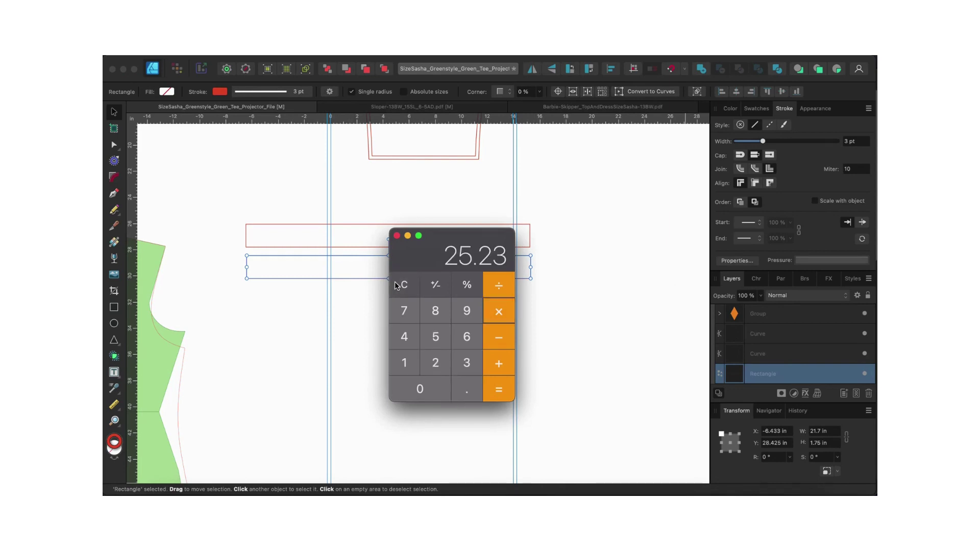
{"action": "type", "text": ".83"}
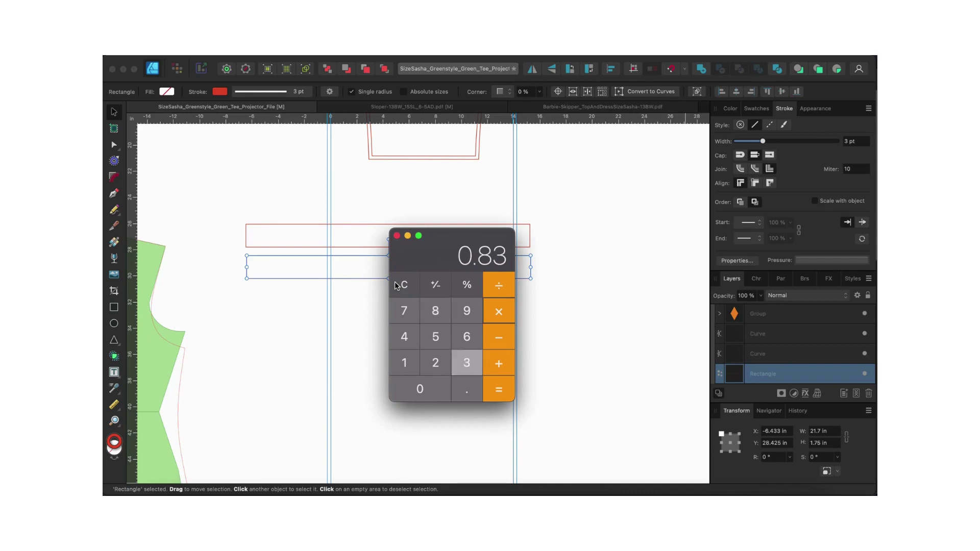
{"action": "key", "text": "Return"}
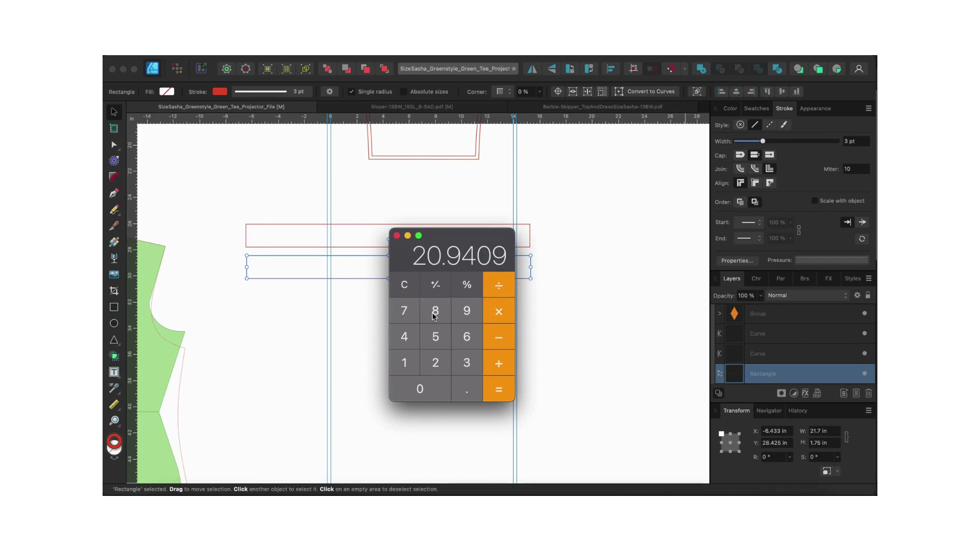
Step: Set the width of the copied neckband rectangle to 21 in
{"action": "left_click", "coordinate": [820, 431]}
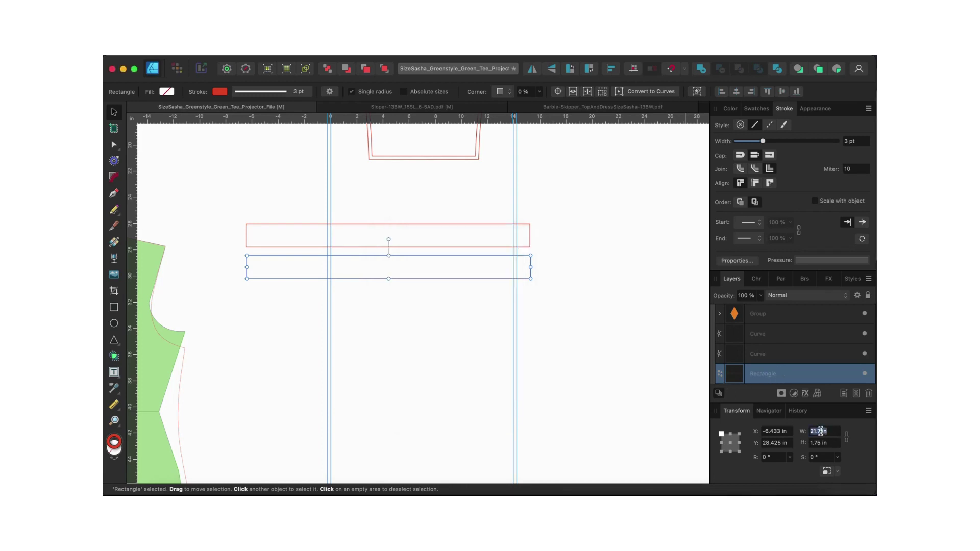
{"action": "type", "text": "21"}
{"action": "key", "text": "Tab"}
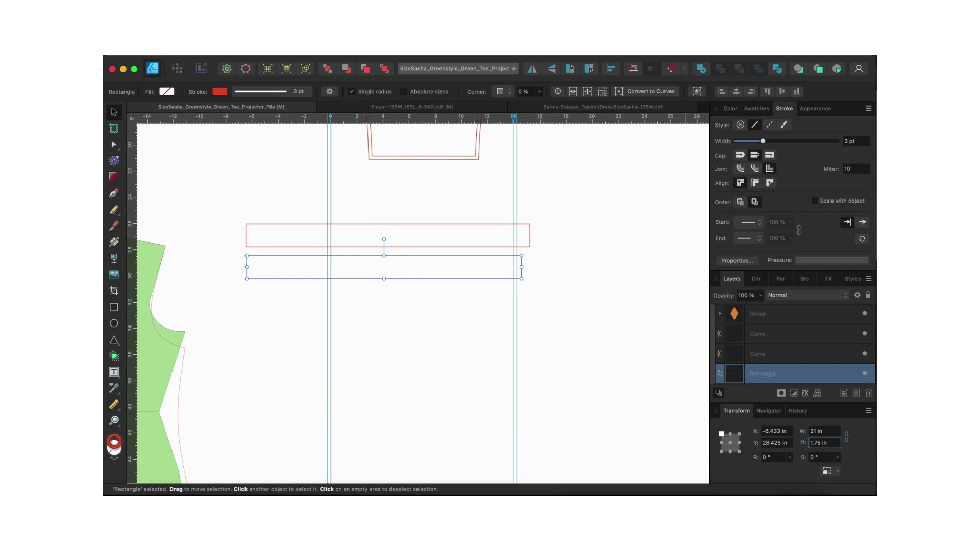
Step: Add a frame text reading NECKBAND 0.83 inside the lower neckband rectangle
{"action": "left_click", "coordinate": [114, 372]}
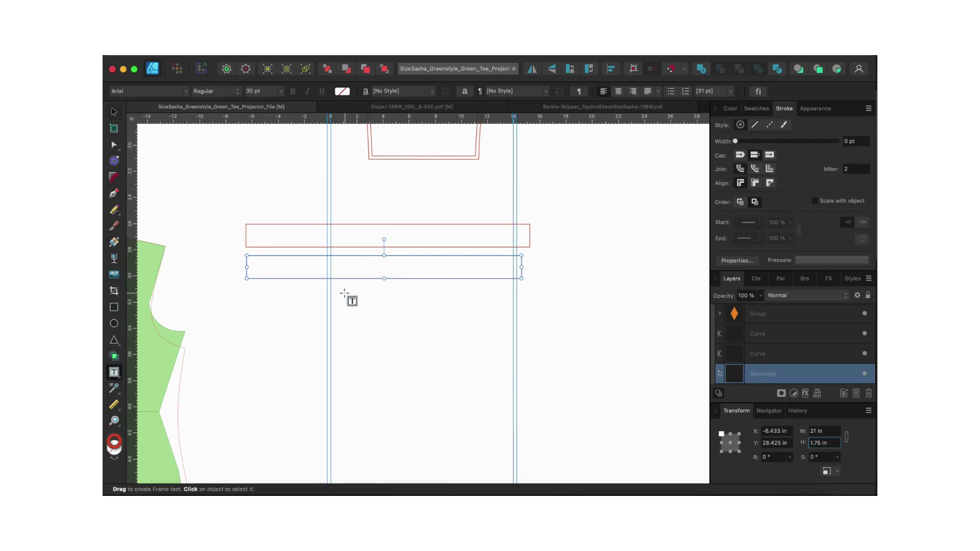
{"action": "left_click_drag", "start_coordinate": [342, 262], "coordinate": [439, 274]}
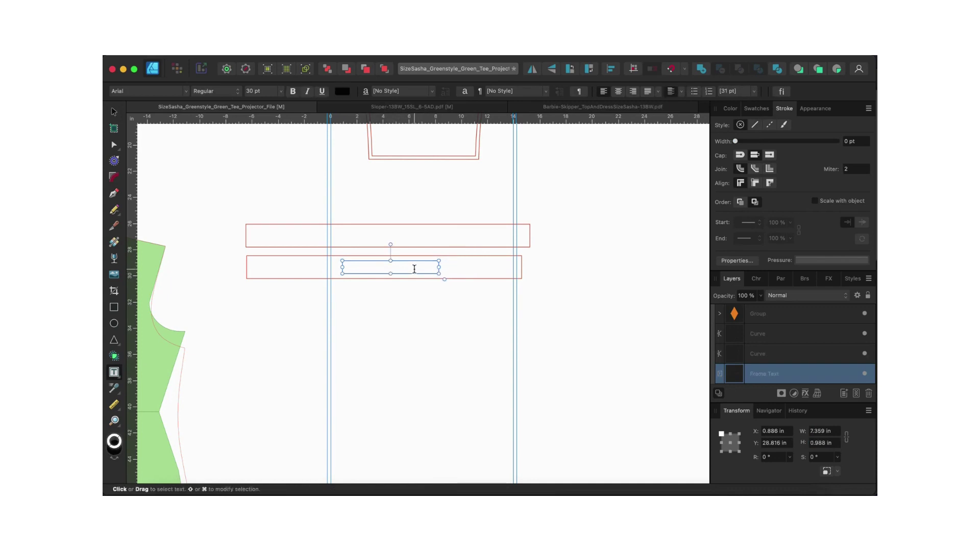
{"action": "type", "text": "NECKBAND 0.83"}
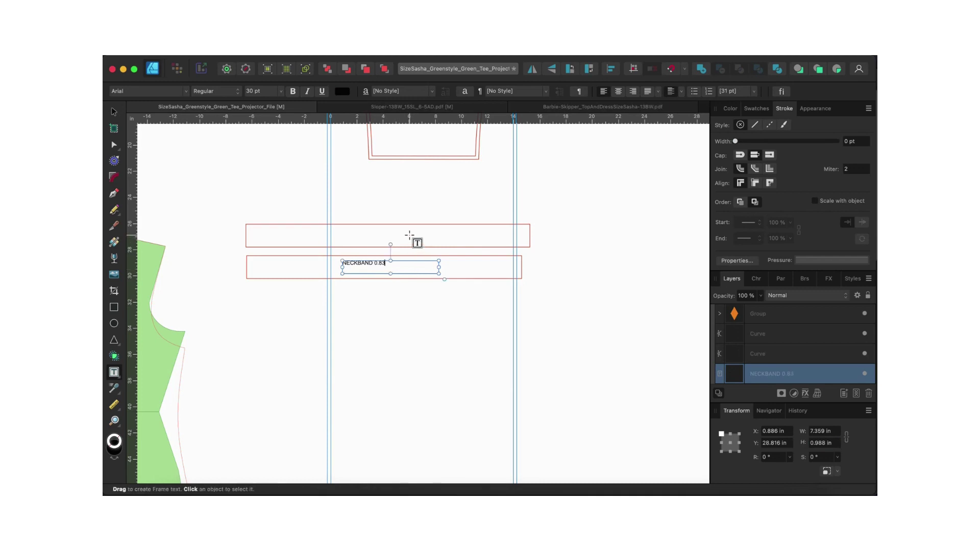
{"action": "key", "text": "Escape"}
Step: Add a frame text reading NECKBAND 0.86 inside the upper neckband rectangle and deselect it
{"action": "left_click_drag", "start_coordinate": [345, 230], "coordinate": [438, 243]}
{"action": "type", "text": "NE"}
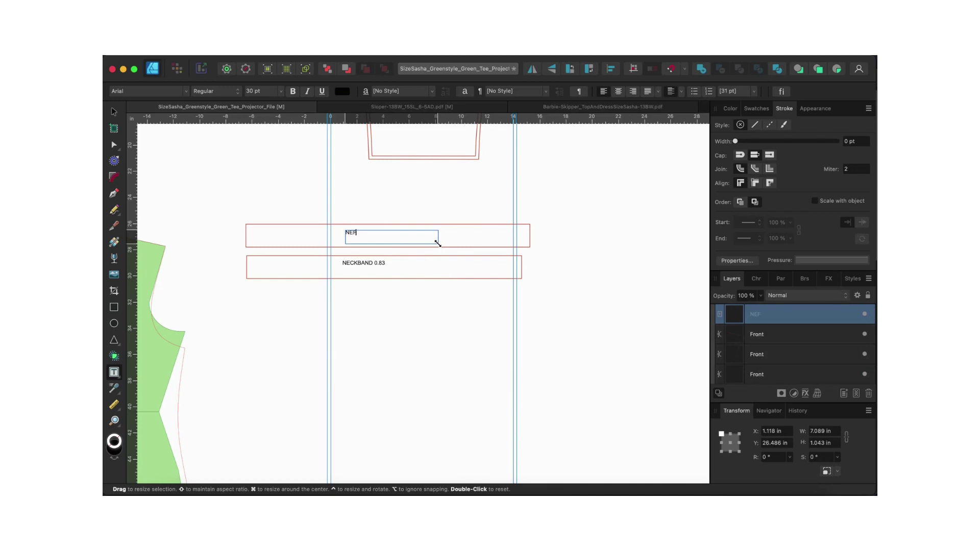
{"action": "type", "text": "CKBAND 0.86"}
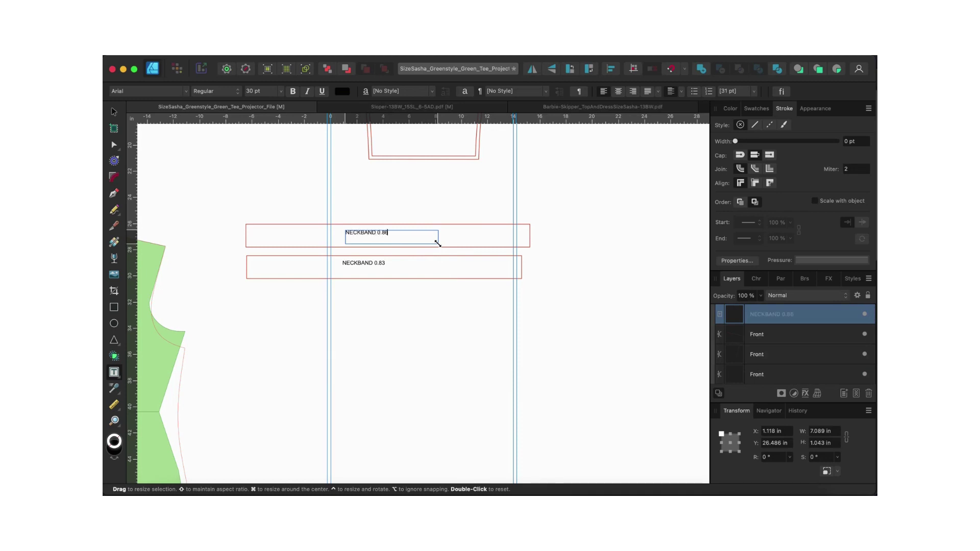
{"action": "left_click", "coordinate": [114, 112]}
{"action": "left_click", "coordinate": [347, 203]}
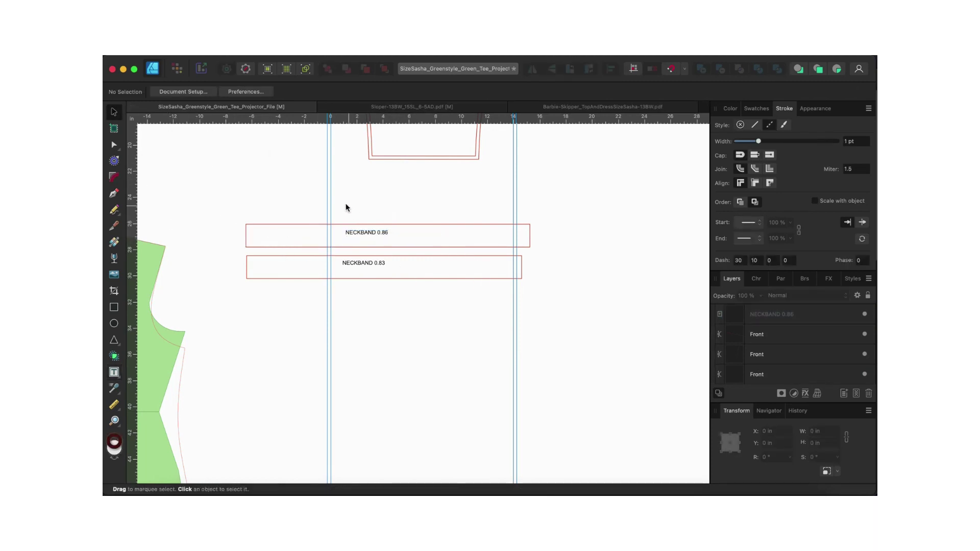
Step: Group the upper rectangle with its NECKBAND 0.86 label and the lower rectangle with its NECKBAND 0.83 label
{"action": "left_click_drag", "start_coordinate": [342, 207], "coordinate": [384, 248]}
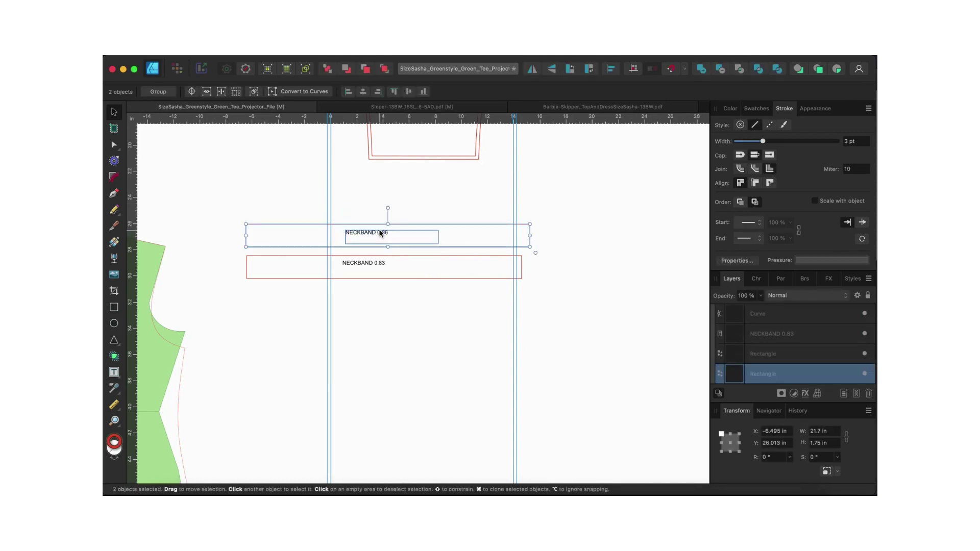
{"action": "right_click", "coordinate": [382, 234]}
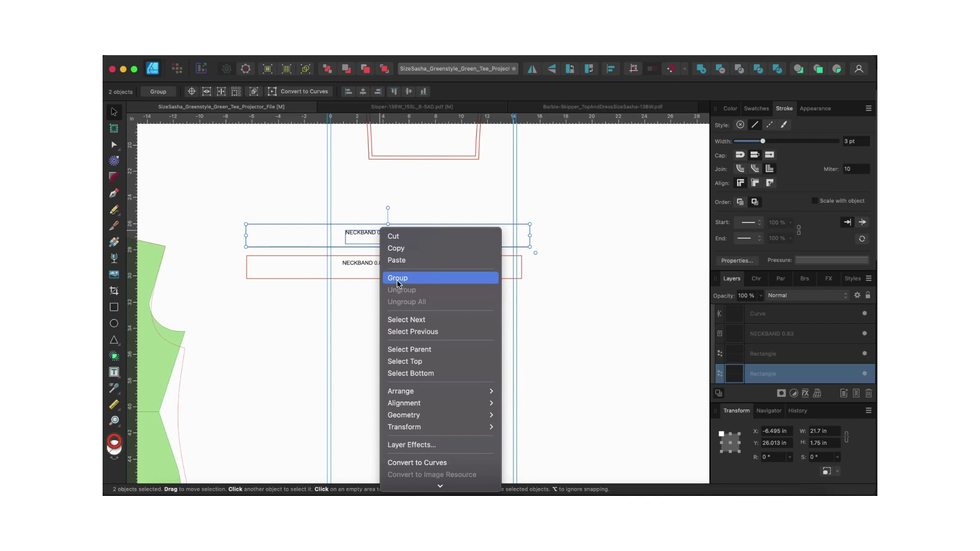
{"action": "left_click", "coordinate": [399, 283]}
{"action": "left_click_drag", "start_coordinate": [342, 288], "coordinate": [378, 262]}
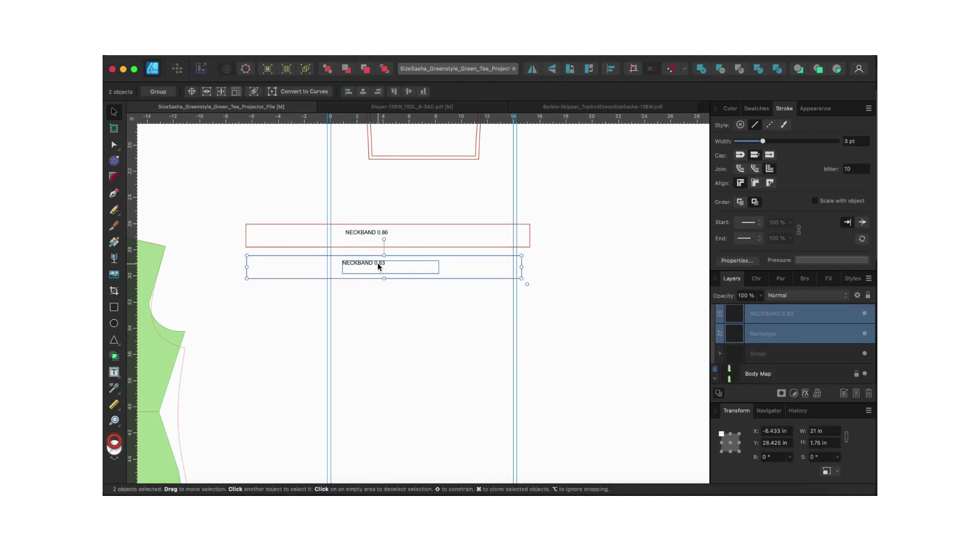
{"action": "right_click", "coordinate": [377, 263]}
{"action": "left_click", "coordinate": [396, 312]}
{"action": "scroll", "coordinate": [400, 359], "scroll_direction": "up", "scroll_amount": 2}
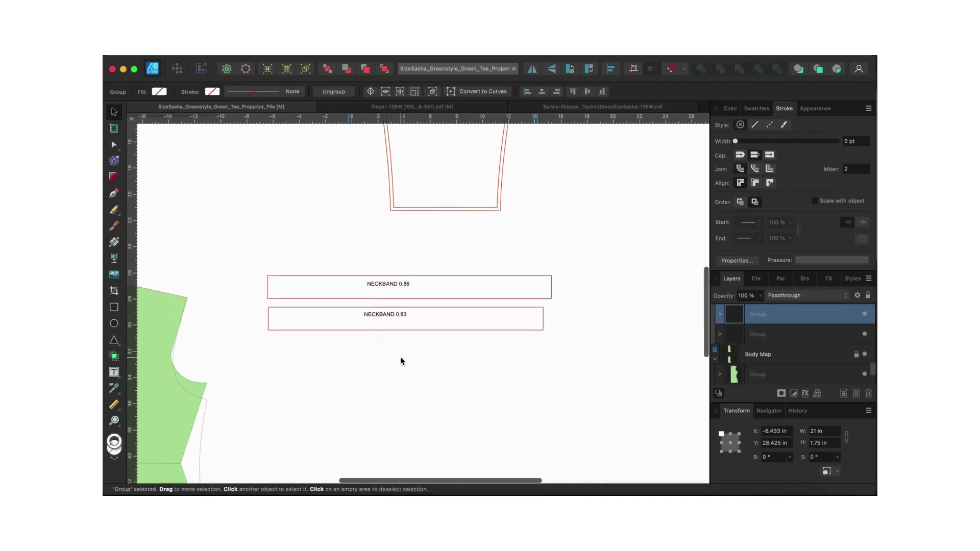
{"action": "scroll", "coordinate": [400, 358], "scroll_direction": "down", "scroll_amount": 2}
{"action": "scroll", "coordinate": [398, 377], "scroll_direction": "down", "scroll_amount": 5}
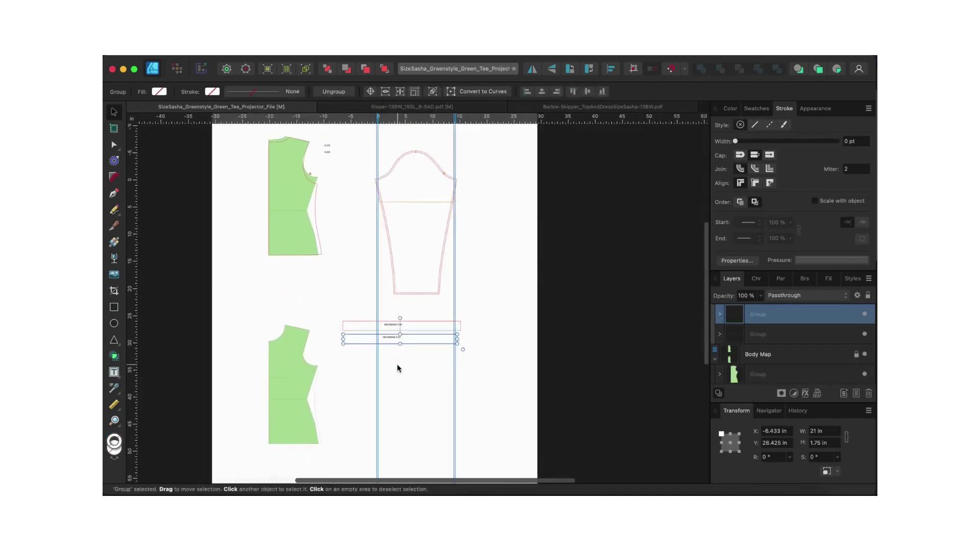
Step: Select the neckline, shoulder, armhole and side curves of the back piece and join them into a single outline
{"action": "scroll", "coordinate": [354, 258], "scroll_direction": "left", "scroll_amount": 3}
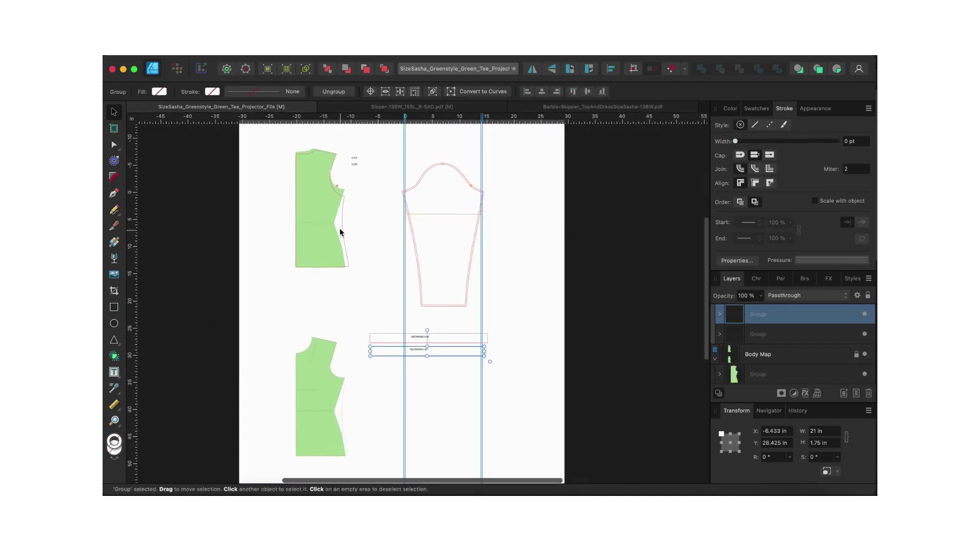
{"action": "scroll", "coordinate": [338, 228], "scroll_direction": "left", "scroll_amount": 3}
{"action": "scroll", "coordinate": [339, 228], "scroll_direction": "up", "scroll_amount": 3}
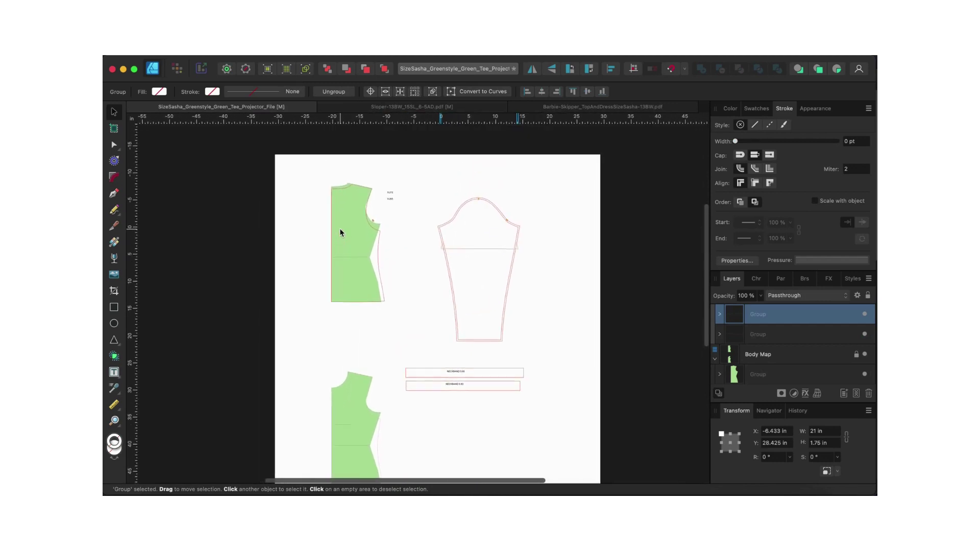
{"action": "double_click", "coordinate": [378, 254]}
{"action": "scroll", "coordinate": [378, 252], "scroll_direction": "up", "scroll_amount": 5}
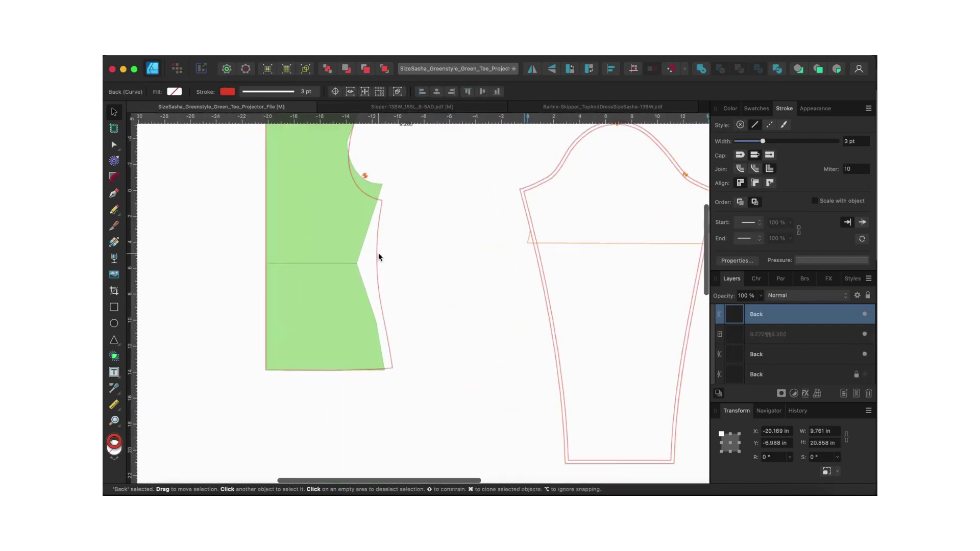
{"action": "scroll", "coordinate": [379, 252], "scroll_direction": "up", "scroll_amount": 3}
{"action": "scroll", "coordinate": [379, 252], "scroll_direction": "left", "scroll_amount": 1}
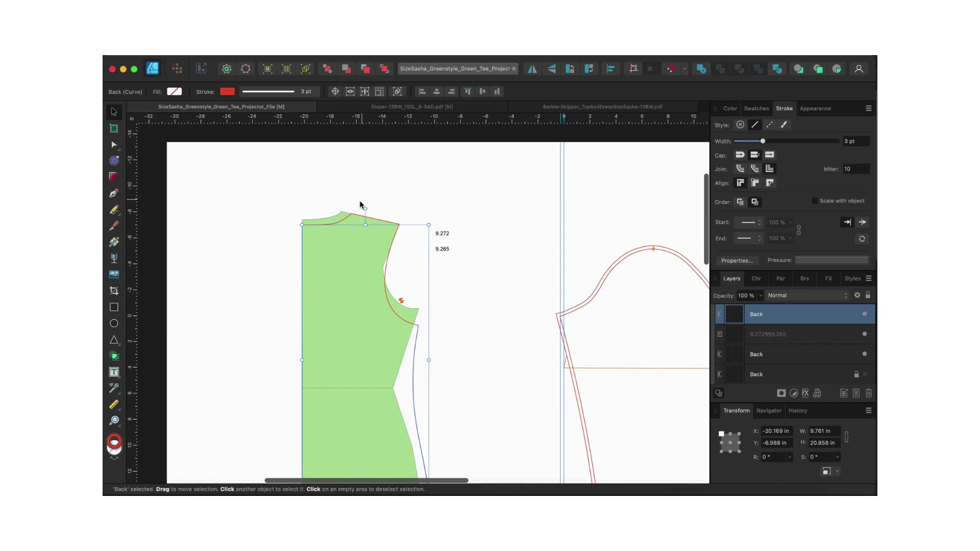
{"action": "left_click", "coordinate": [343, 223], "text": "shift"}
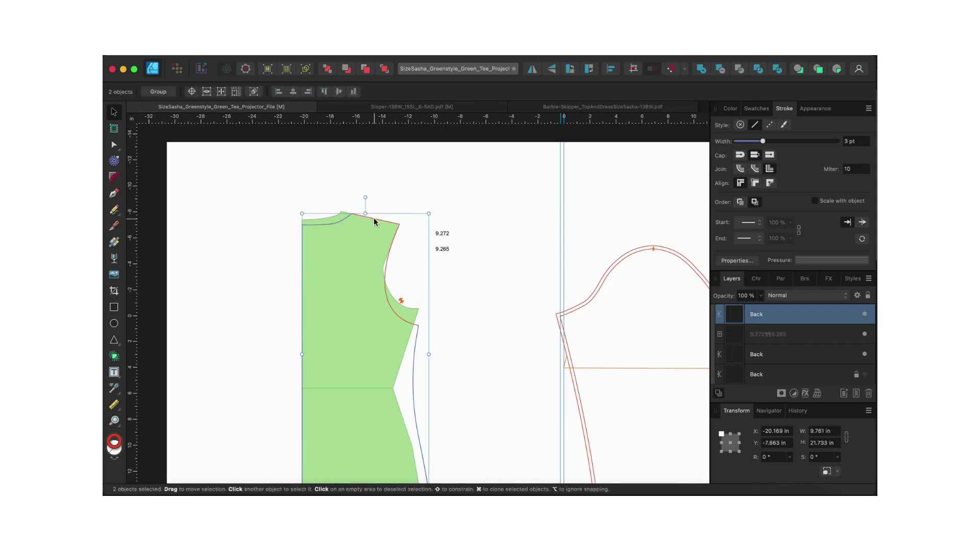
{"action": "left_click", "coordinate": [386, 278], "text": "shift"}
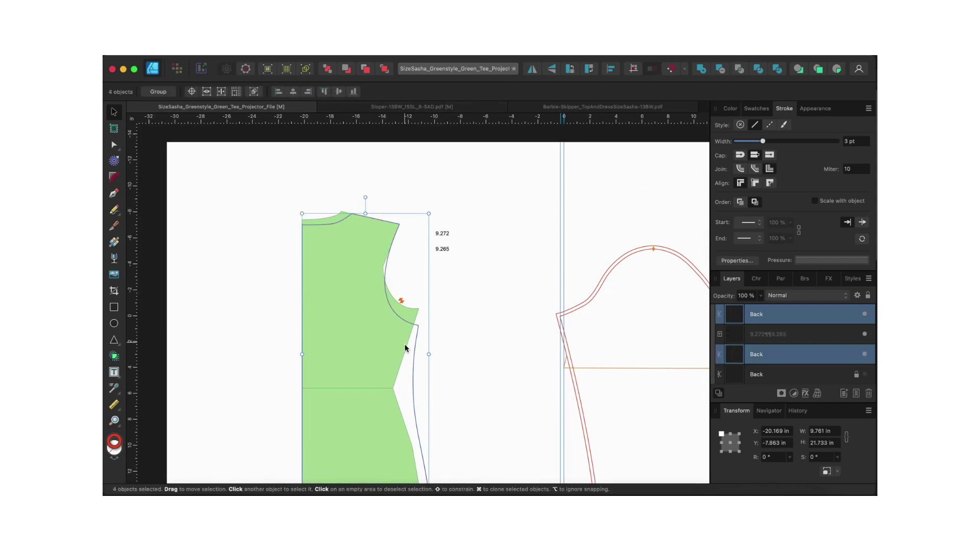
{"action": "scroll", "coordinate": [406, 348], "scroll_direction": "down", "scroll_amount": 3}
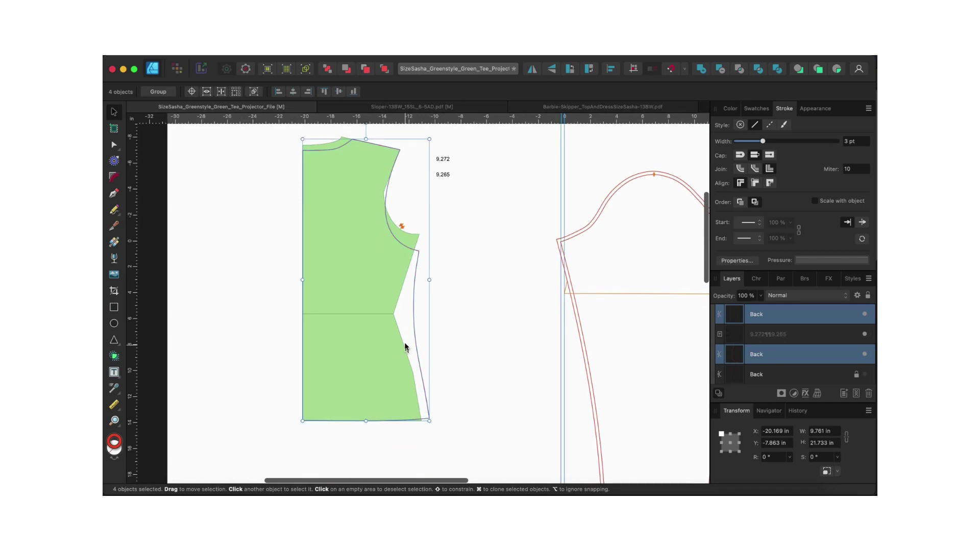
{"action": "key", "text": "a"}
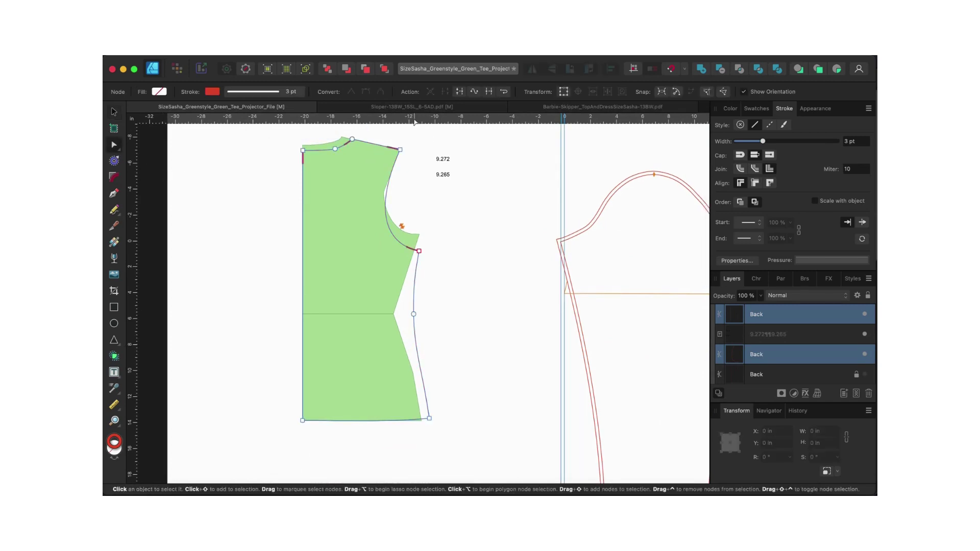
{"action": "left_click", "coordinate": [489, 92]}
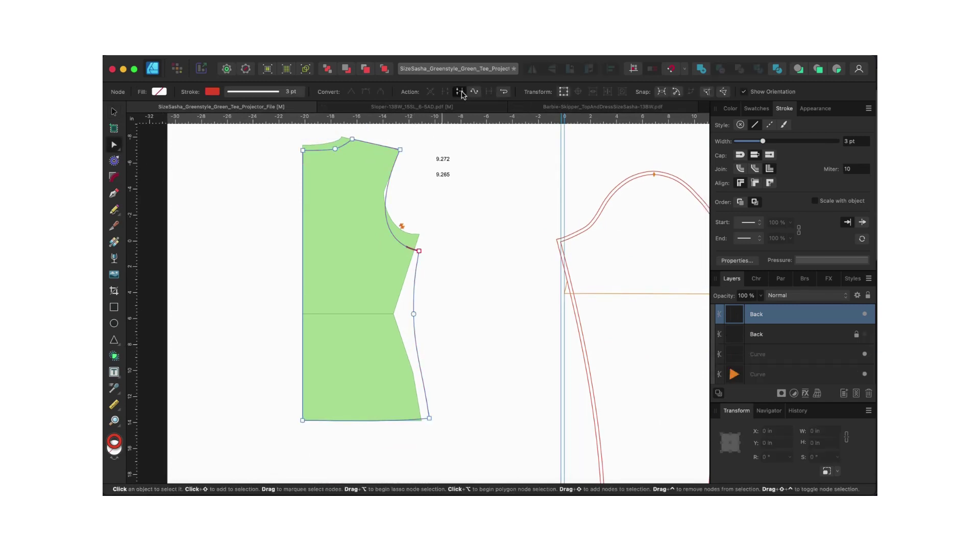
Step: Select the neckline, shoulder, armhole and side curves of the front piece and join them into a single outline
{"action": "scroll", "coordinate": [392, 417], "scroll_direction": "down", "scroll_amount": 10}
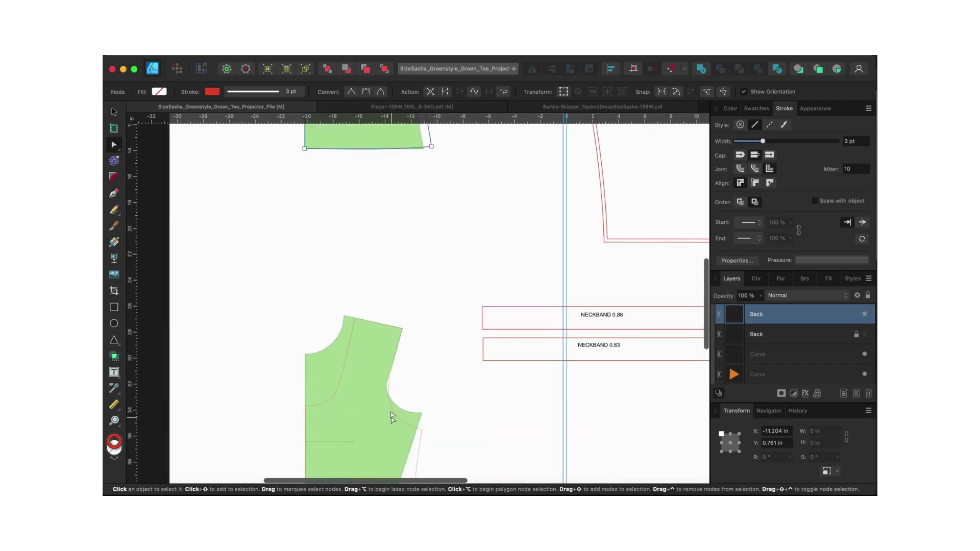
{"action": "left_click", "coordinate": [338, 387]}
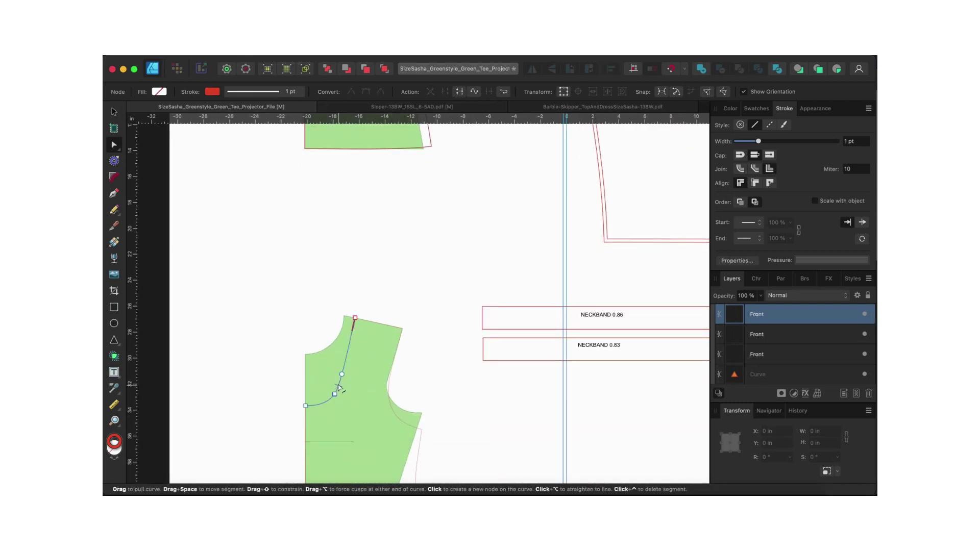
{"action": "left_click", "coordinate": [379, 323], "text": "shift"}
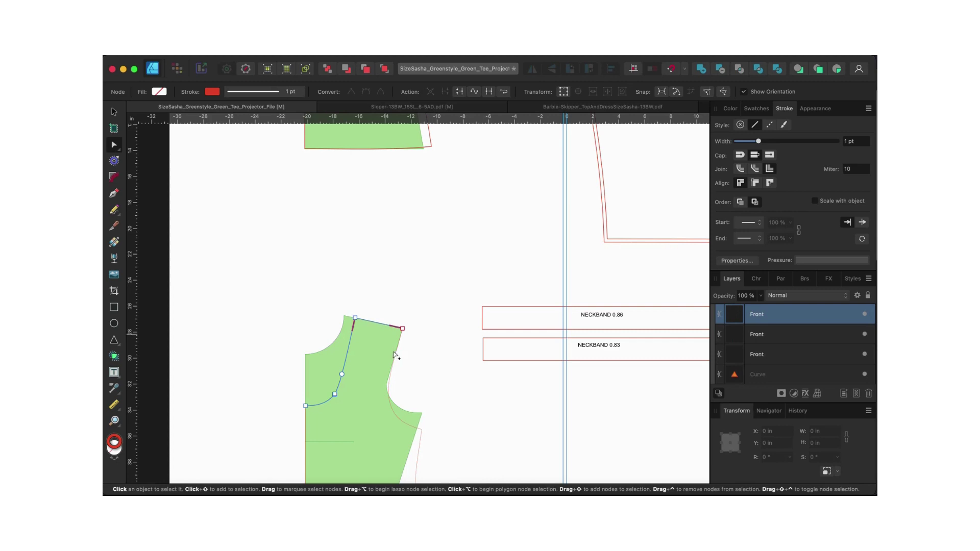
{"action": "left_click", "coordinate": [389, 377], "text": "shift"}
{"action": "scroll", "coordinate": [415, 419], "scroll_direction": "down", "scroll_amount": 2}
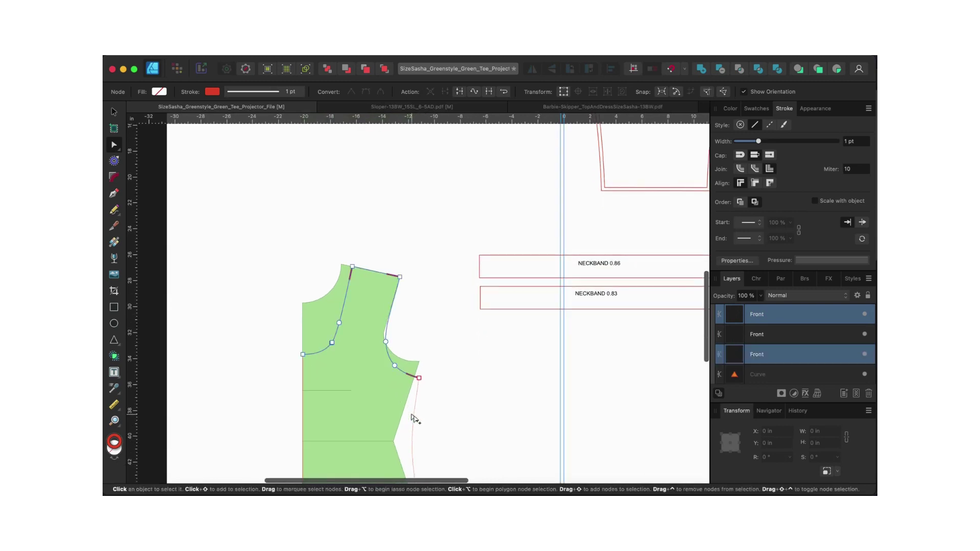
{"action": "left_click", "coordinate": [415, 420], "text": "shift"}
{"action": "scroll", "coordinate": [414, 420], "scroll_direction": "down", "scroll_amount": 5}
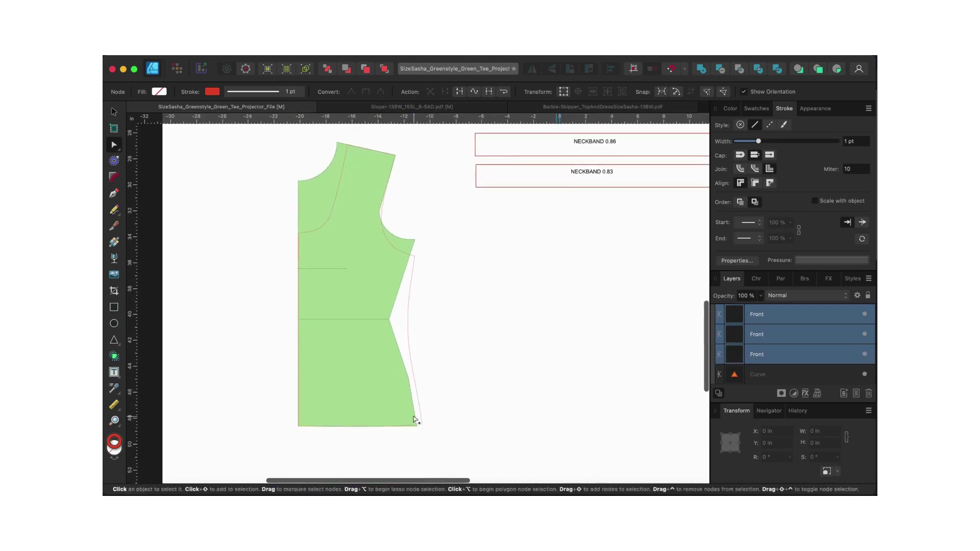
{"action": "left_click", "coordinate": [489, 92]}
{"action": "left_click", "coordinate": [348, 145]}
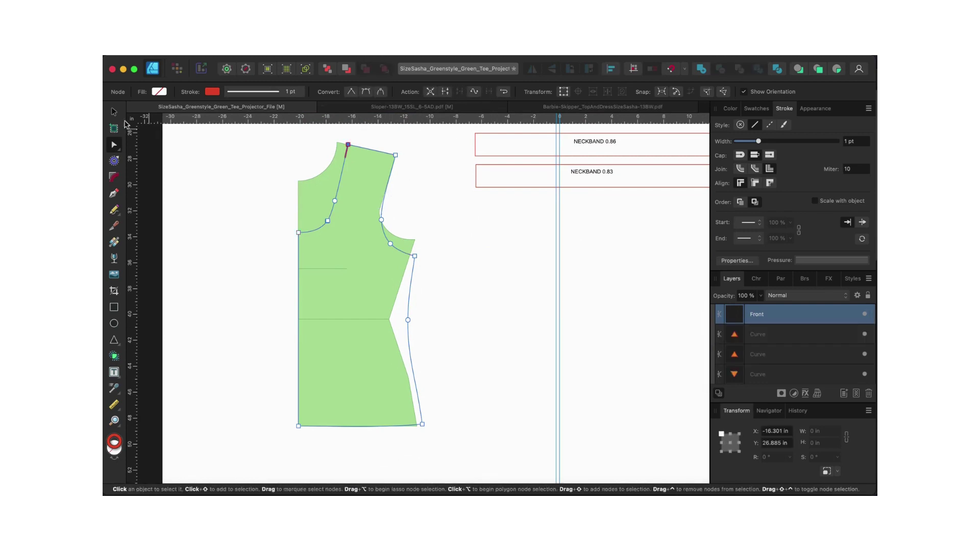
Step: Try to offset the joined front outline outward with a 0.25 in contour
{"action": "left_click", "coordinate": [114, 161]}
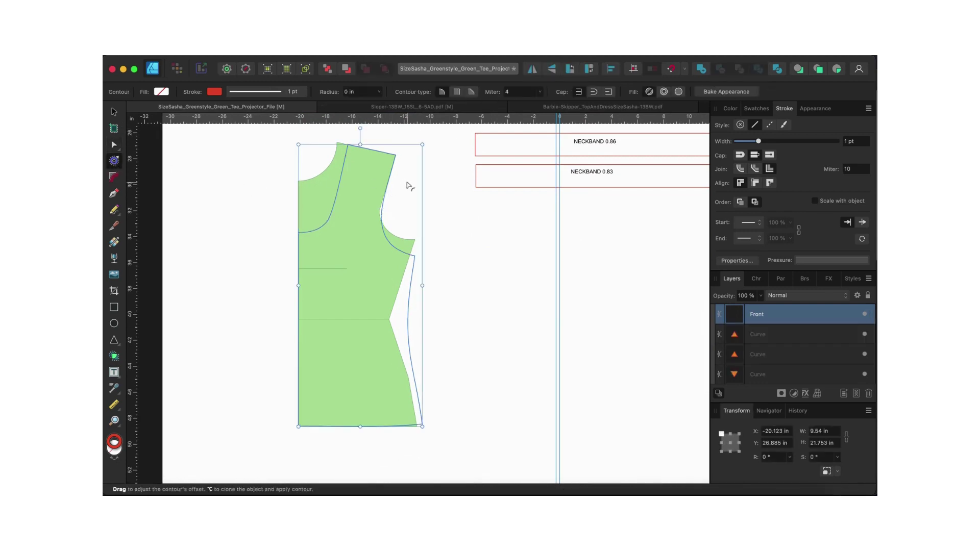
{"action": "scroll", "coordinate": [437, 161], "scroll_direction": "up", "scroll_amount": 2}
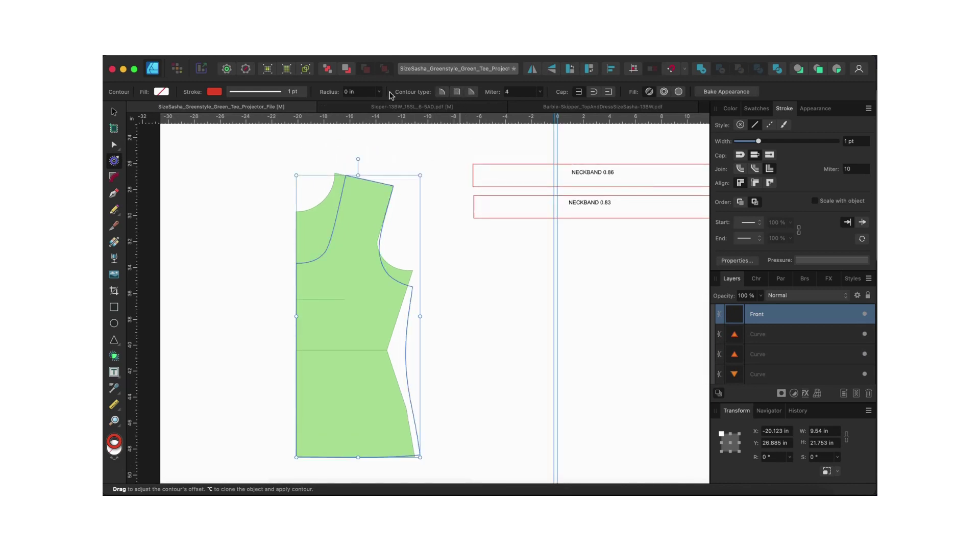
{"action": "left_click", "coordinate": [350, 91]}
{"action": "key", "text": "BackSpace"}
{"action": "key", "text": "Return"}
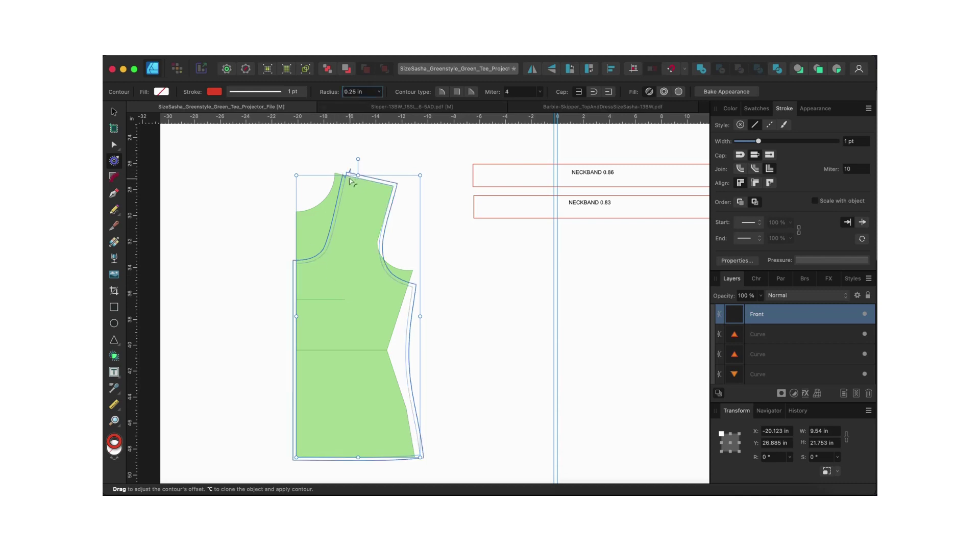
Step: Bake the front outline's contour into editable nodes, and undo both the baking and the contour
{"action": "scroll", "coordinate": [350, 179], "scroll_direction": "up", "scroll_amount": 5}
{"action": "scroll", "coordinate": [350, 182], "scroll_direction": "up", "scroll_amount": 5}
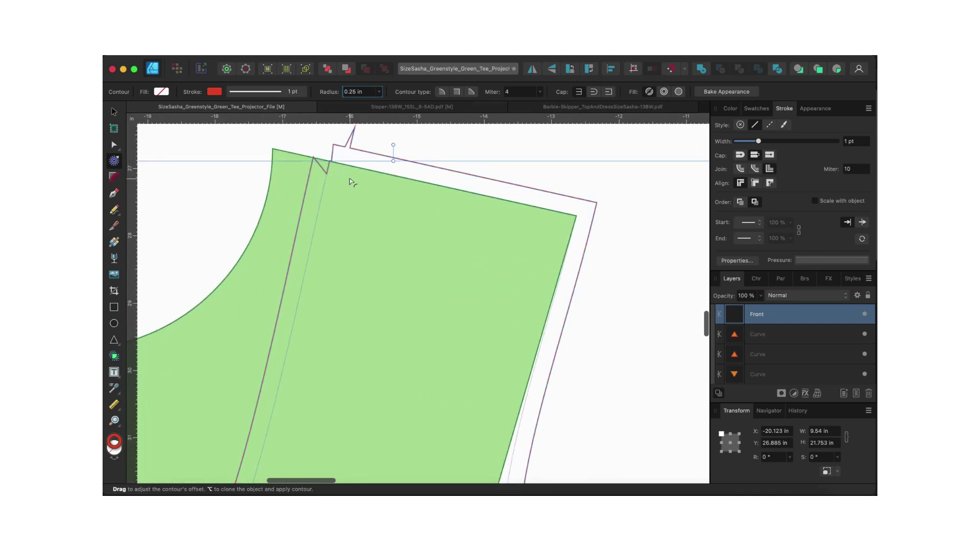
{"action": "scroll", "coordinate": [350, 181], "scroll_direction": "up", "scroll_amount": 1}
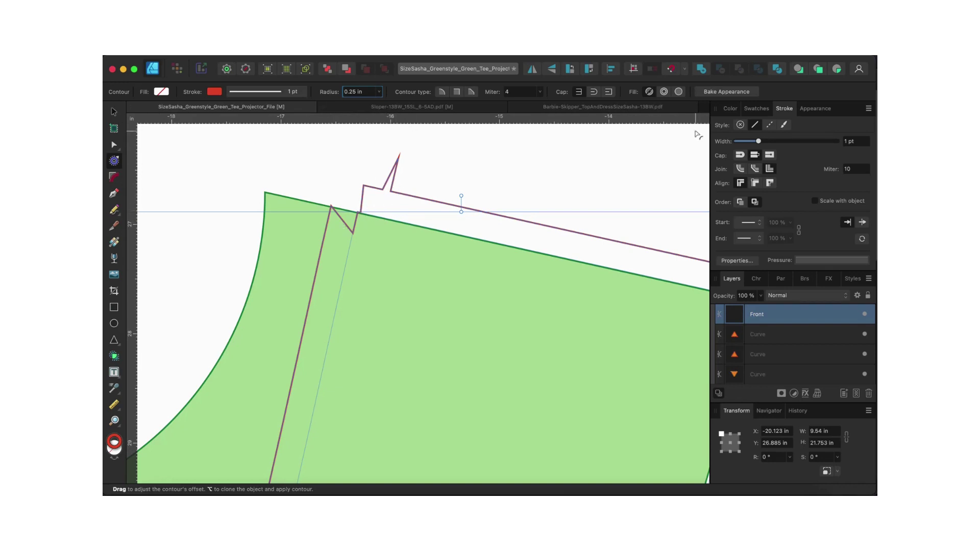
{"action": "key", "text": "a"}
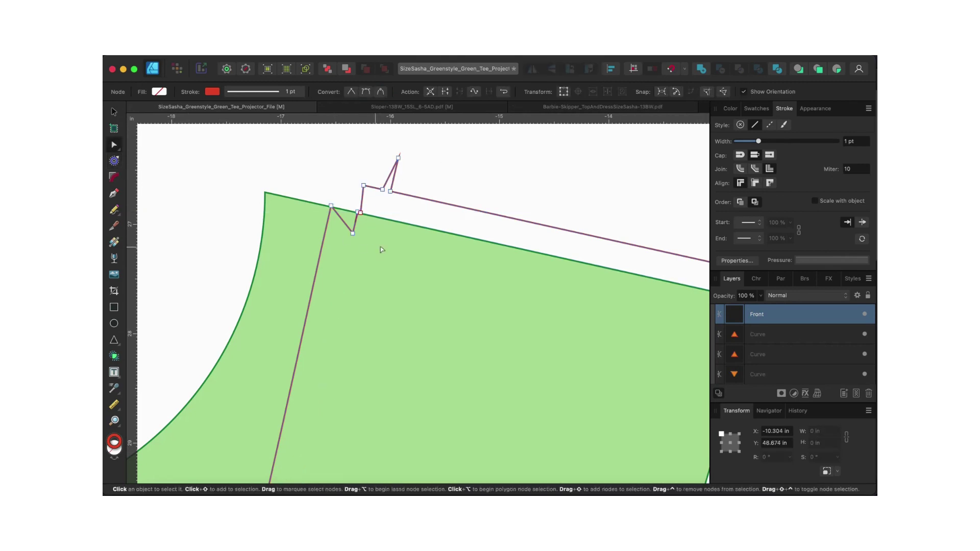
{"action": "scroll", "coordinate": [380, 247], "scroll_direction": "down", "scroll_amount": 3}
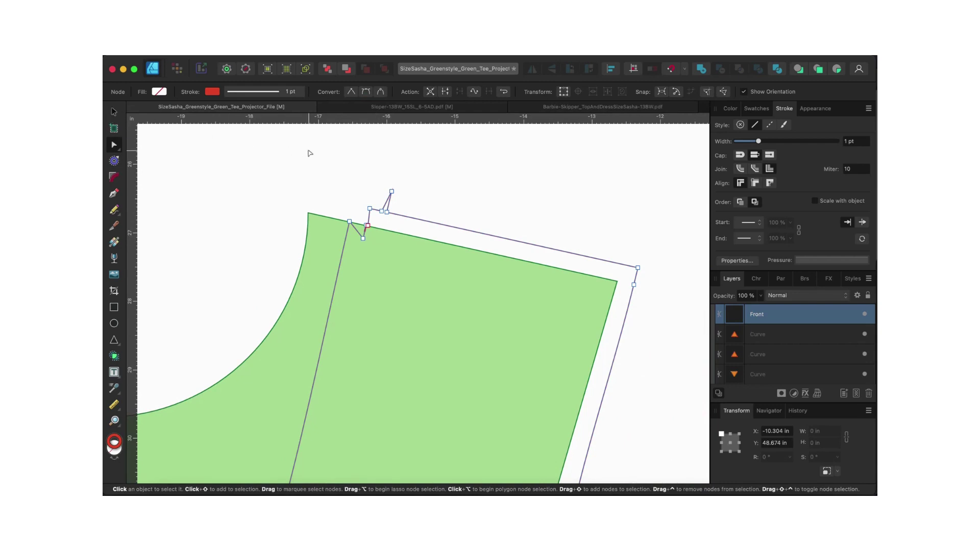
{"action": "key", "text": "super+z"}
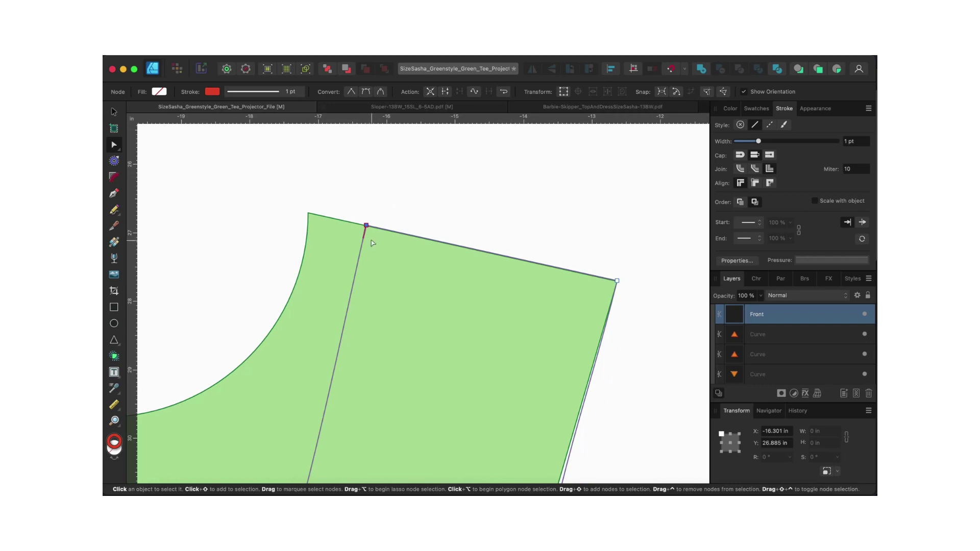
Step: Examine the node at the front outline's neck-shoulder corner for gaps or overlapping segments
{"action": "scroll", "coordinate": [371, 240], "scroll_direction": "up", "scroll_amount": 5}
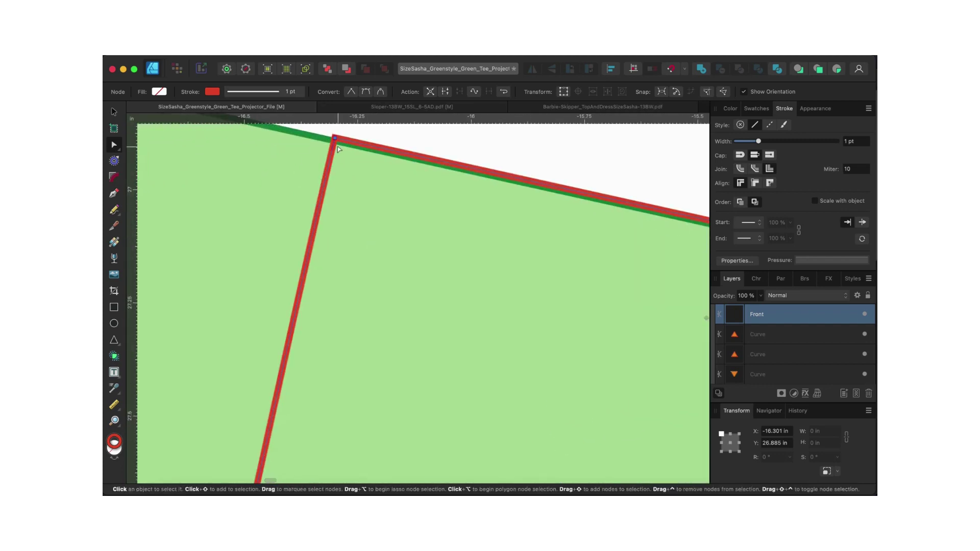
{"action": "scroll", "coordinate": [337, 150], "scroll_direction": "up", "scroll_amount": 3}
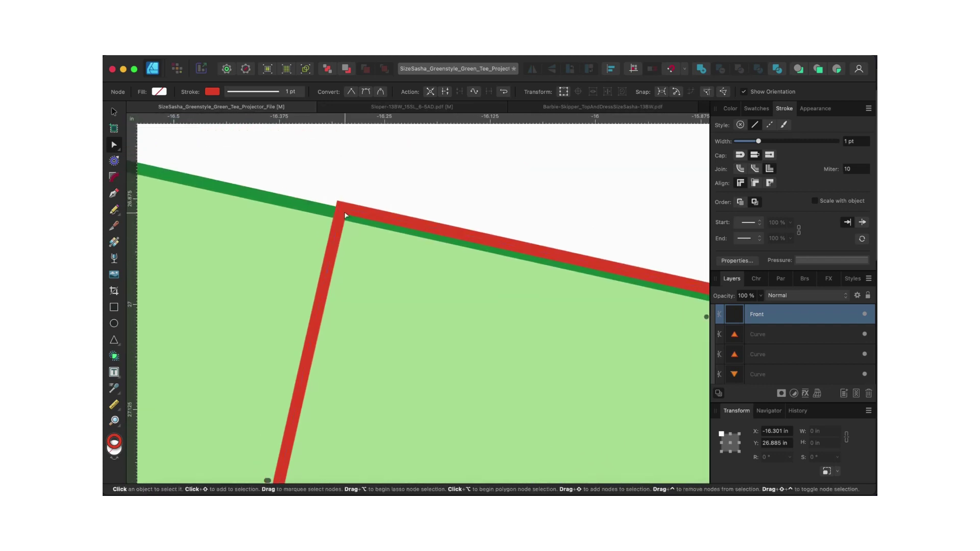
{"action": "scroll", "coordinate": [345, 215], "scroll_direction": "up", "scroll_amount": 2}
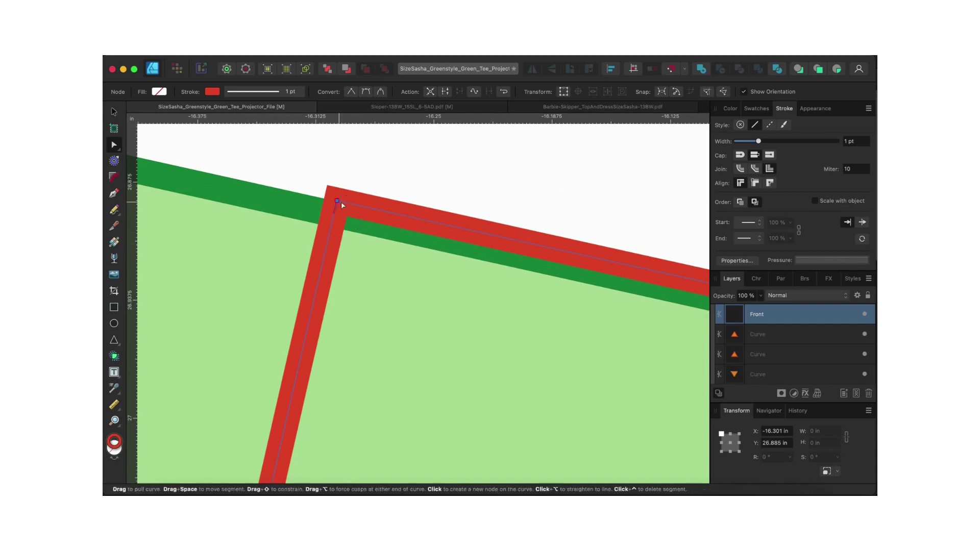
{"action": "scroll", "coordinate": [342, 205], "scroll_direction": "up", "scroll_amount": 4}
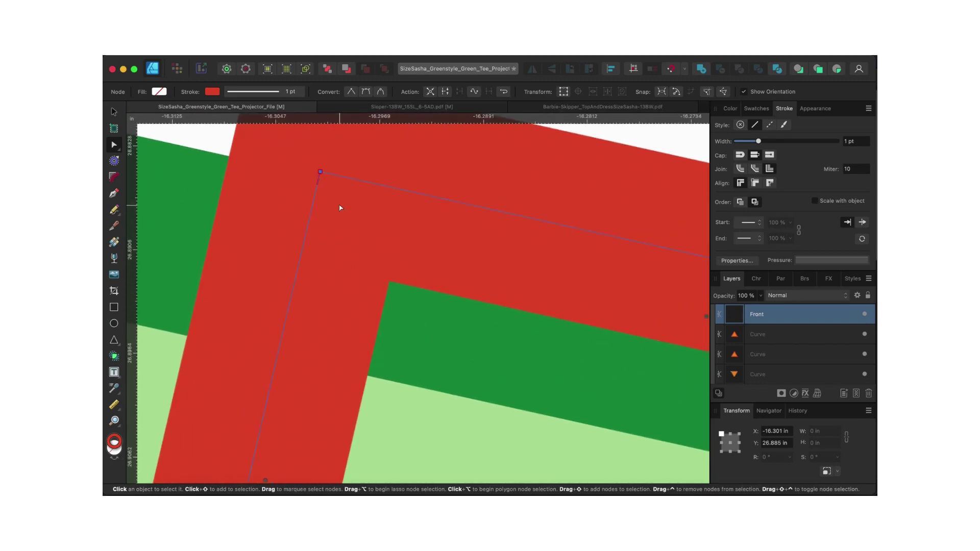
{"action": "scroll", "coordinate": [341, 208], "scroll_direction": "down", "scroll_amount": 2}
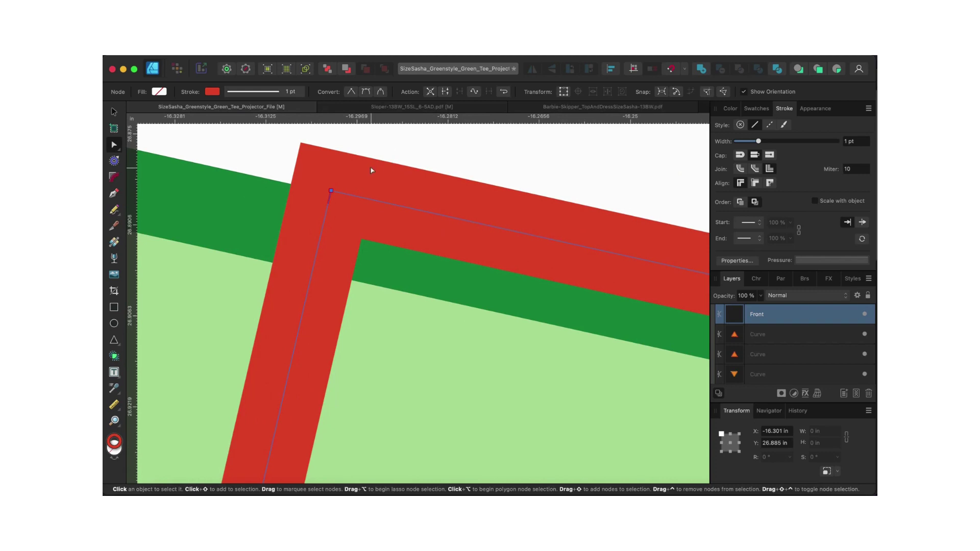
{"action": "scroll", "coordinate": [371, 170], "scroll_direction": "down", "scroll_amount": 5}
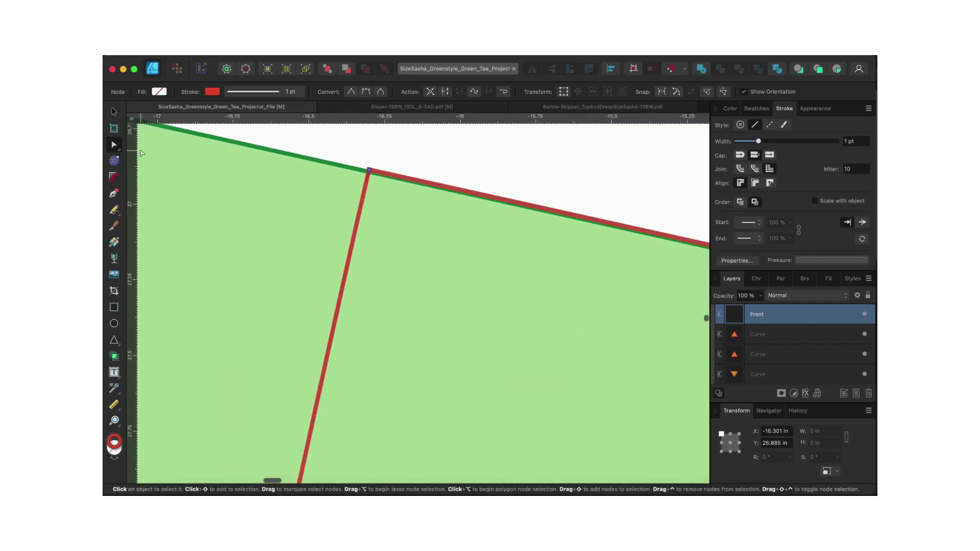
{"action": "key", "text": "v"}
{"action": "scroll", "coordinate": [382, 259], "scroll_direction": "down", "scroll_amount": 3}
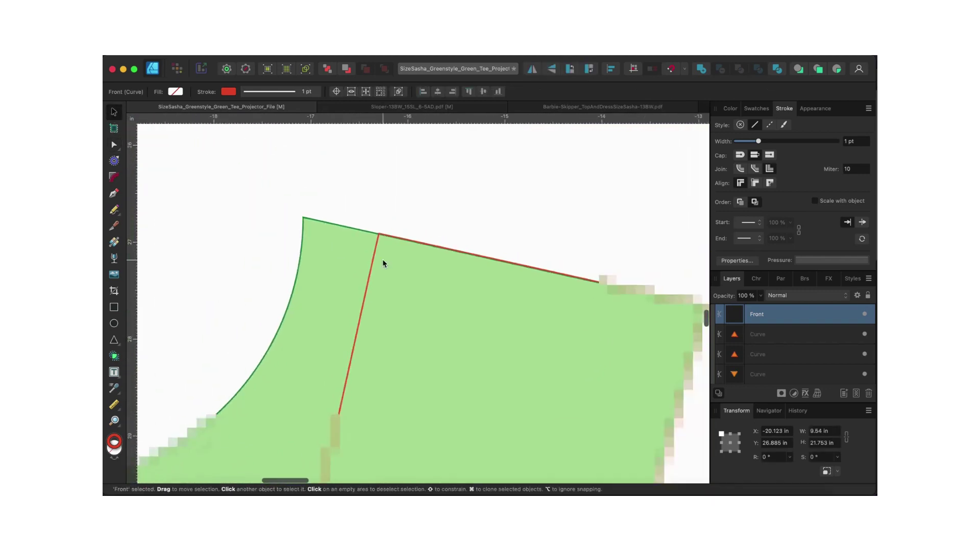
{"action": "scroll", "coordinate": [382, 259], "scroll_direction": "down", "scroll_amount": 5}
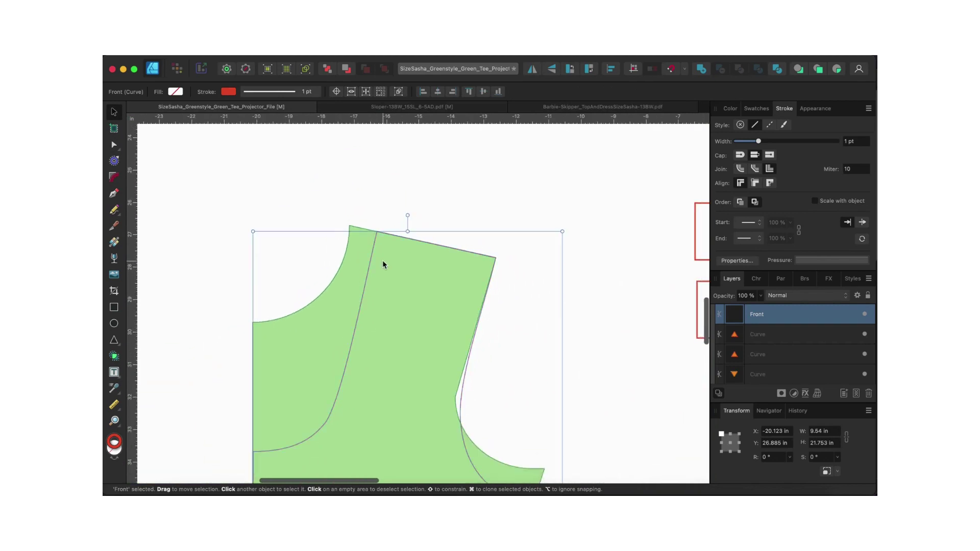
{"action": "scroll", "coordinate": [382, 259], "scroll_direction": "down", "scroll_amount": 1}
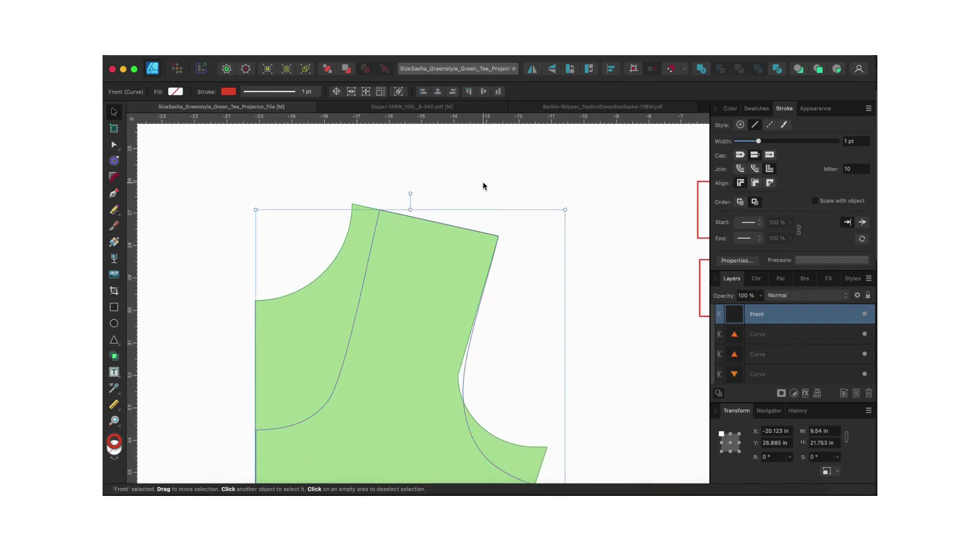
Step: Duplicate the front outline and offset the copy outward with a 0.25 in sharp-cornered contour
{"action": "key", "text": "super+j"}
{"action": "left_click", "coordinate": [121, 161]}
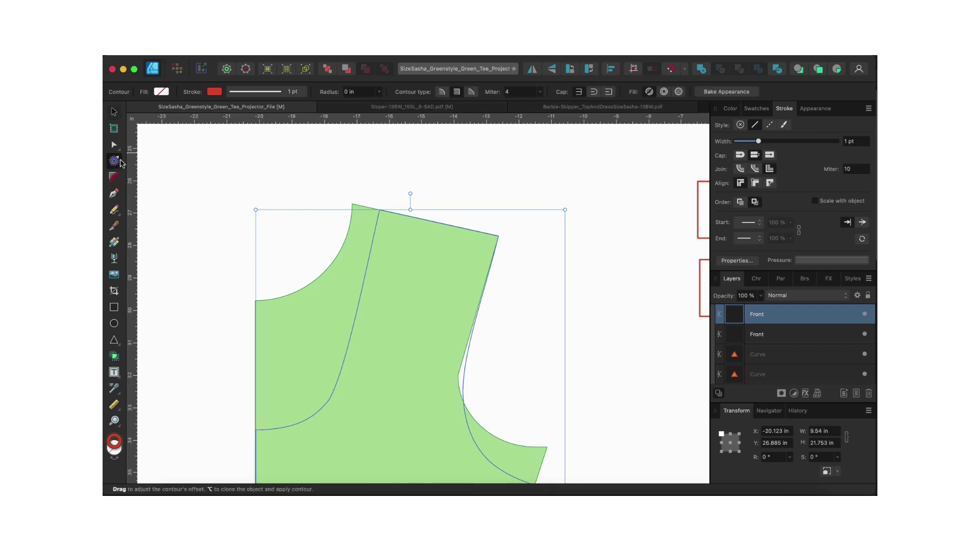
{"action": "left_click", "coordinate": [457, 92]}
{"action": "left_click", "coordinate": [365, 92]}
{"action": "key", "text": "BackSpace"}
{"action": "key", "text": "Return"}
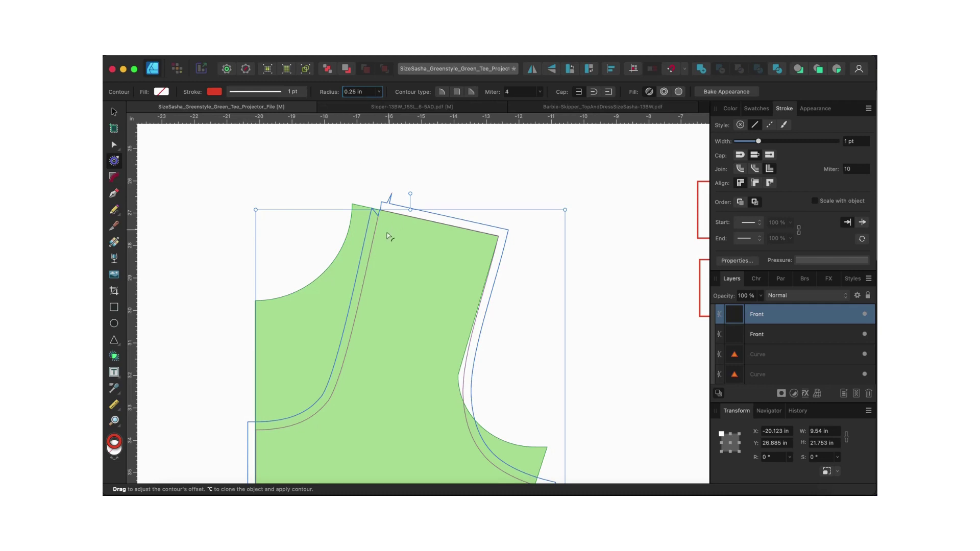
{"action": "scroll", "coordinate": [380, 233], "scroll_direction": "up", "scroll_amount": 5}
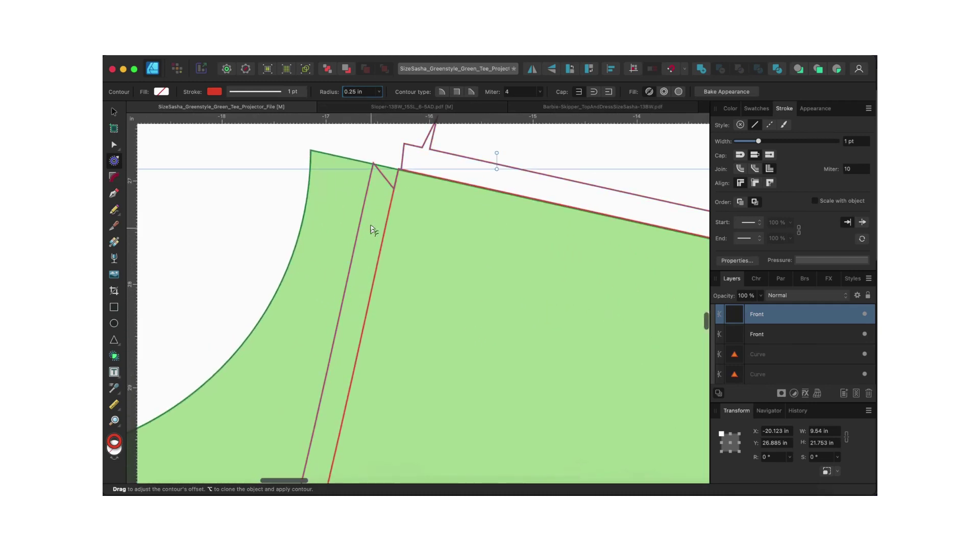
Step: Bake the front copy's contour into editable nodes and delete the stray spike node above the shoulder seam
{"action": "left_click", "coordinate": [734, 93]}
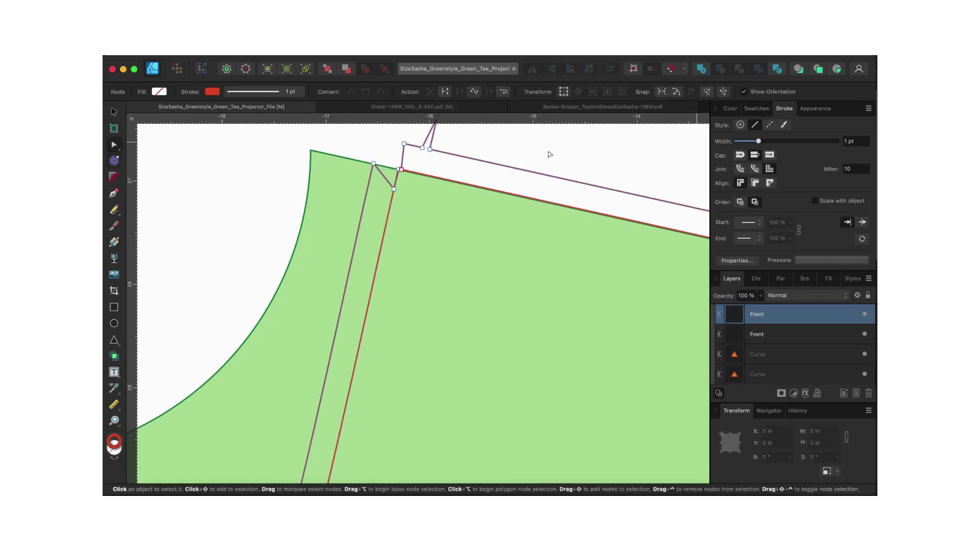
{"action": "scroll", "coordinate": [382, 214], "scroll_direction": "up", "scroll_amount": 3}
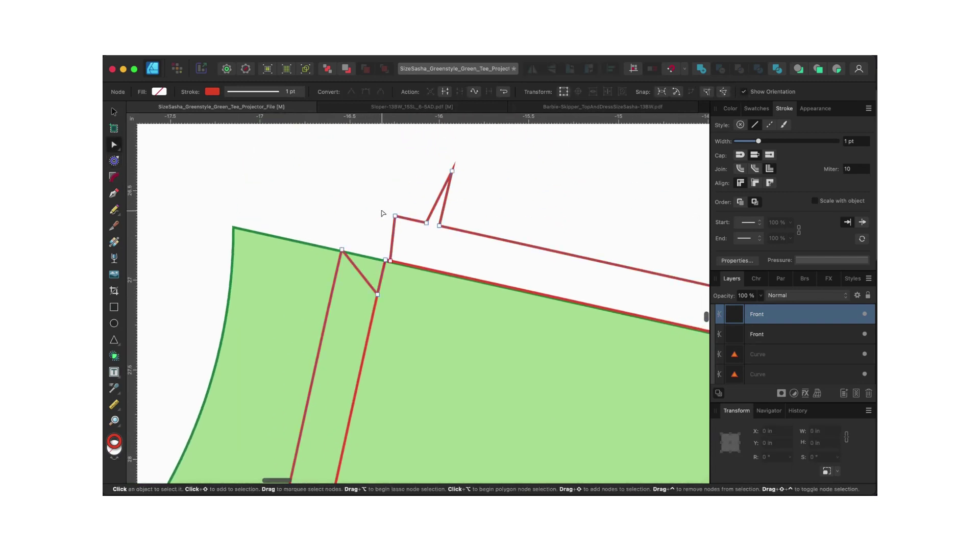
{"action": "left_click", "coordinate": [452, 172]}
{"action": "key", "text": "Delete"}
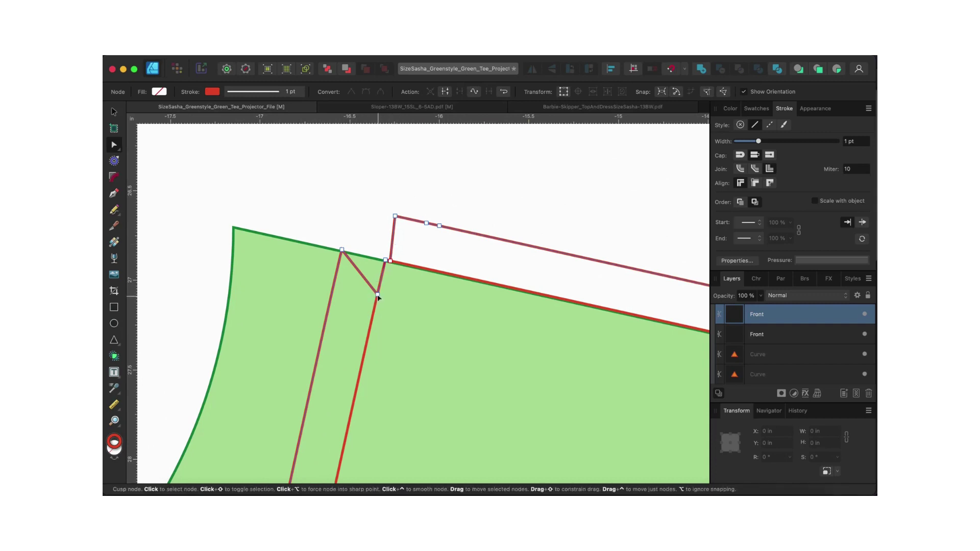
Step: Rebuild the front allowance's neck-shoulder corner by moving the inner node out to it, deleting redundant nodes and straightening the shoulder edge
{"action": "left_click_drag", "start_coordinate": [378, 295], "coordinate": [350, 207]}
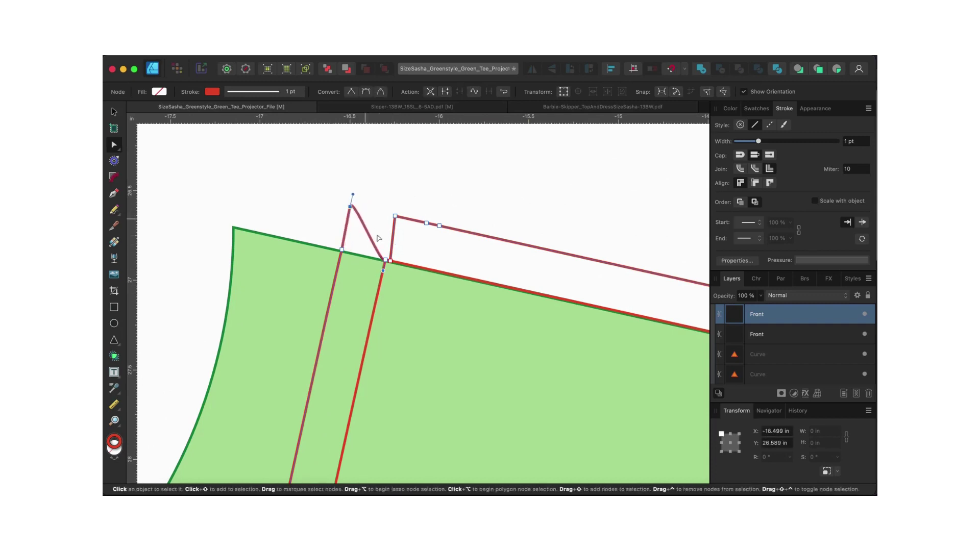
{"action": "left_click", "coordinate": [389, 261]}
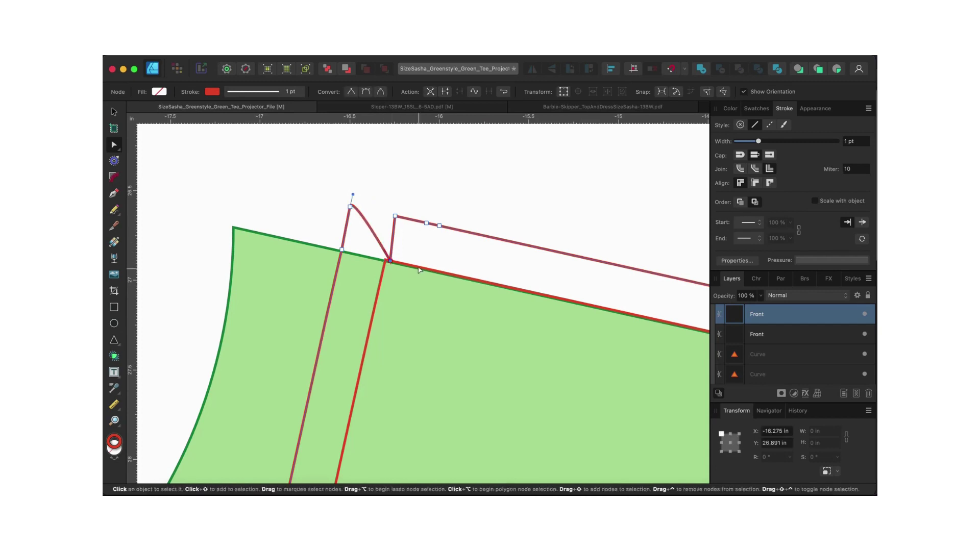
{"action": "key", "text": "Delete"}
{"action": "left_click", "coordinate": [351, 207]}
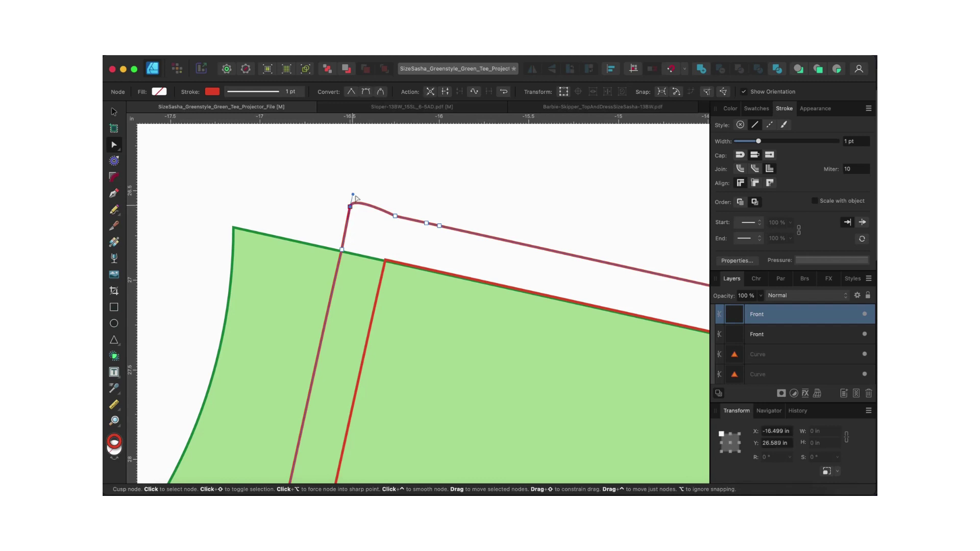
{"action": "left_click_drag", "start_coordinate": [354, 196], "coordinate": [364, 209]}
{"action": "left_click", "coordinate": [425, 244]}
{"action": "left_click", "coordinate": [427, 225]}
{"action": "left_click", "coordinate": [433, 238]}
Step: Examine the front's seam allowance outline from the shoulder down the side seam to the hem
{"action": "scroll", "coordinate": [443, 228], "scroll_direction": "down", "scroll_amount": 5}
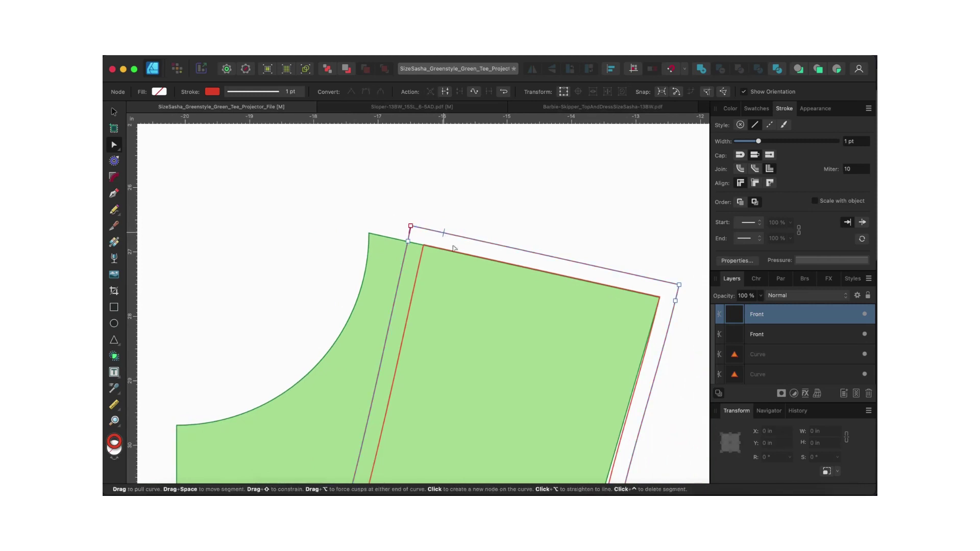
{"action": "scroll", "coordinate": [469, 268], "scroll_direction": "down", "scroll_amount": 4}
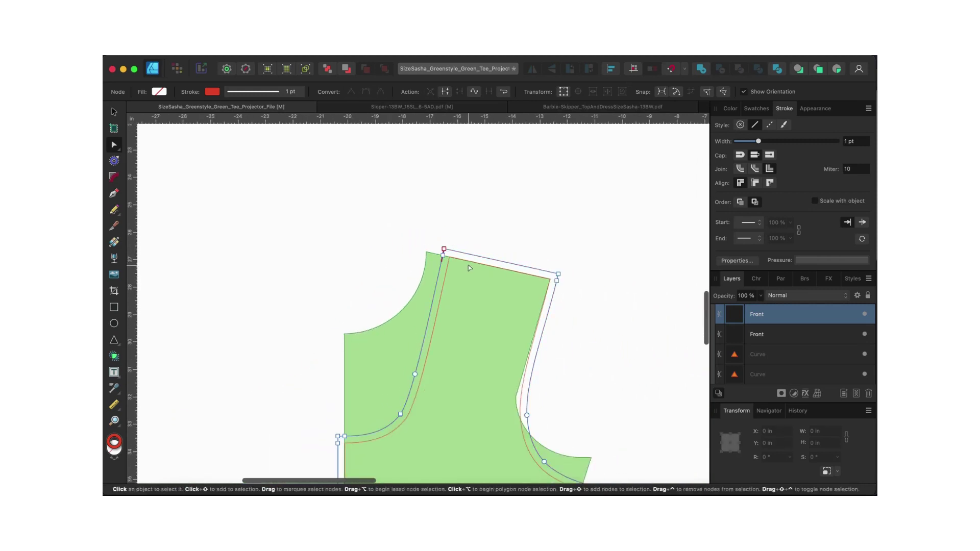
{"action": "scroll", "coordinate": [469, 268], "scroll_direction": "down", "scroll_amount": 10}
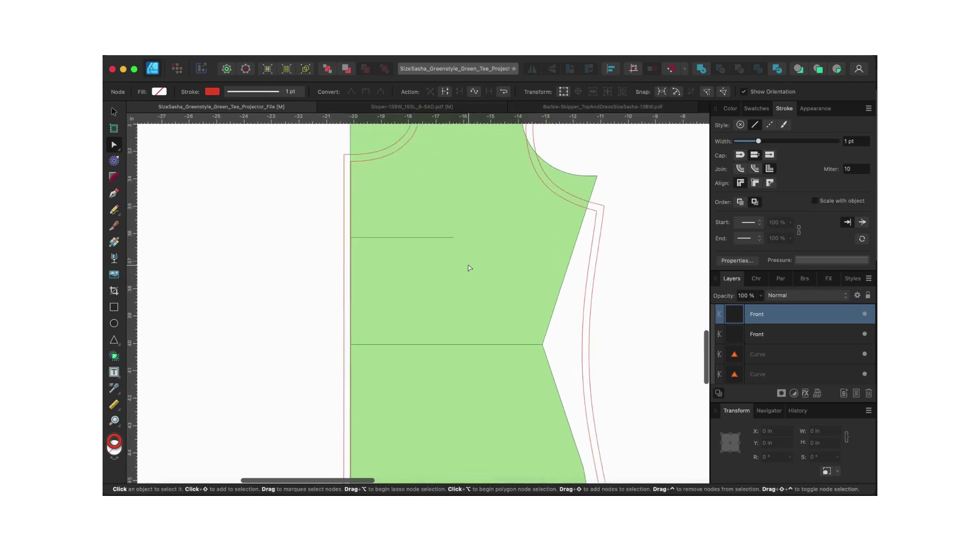
{"action": "scroll", "coordinate": [470, 268], "scroll_direction": "down", "scroll_amount": 6}
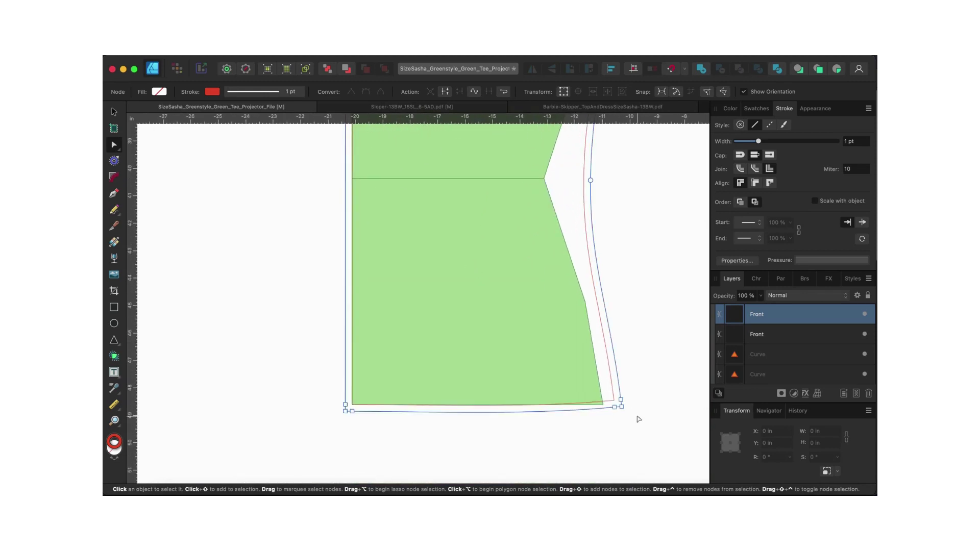
{"action": "scroll", "coordinate": [639, 419], "scroll_direction": "up", "scroll_amount": 2}
{"action": "scroll", "coordinate": [637, 418], "scroll_direction": "down", "scroll_amount": 3}
{"action": "scroll", "coordinate": [540, 355], "scroll_direction": "up", "scroll_amount": 3}
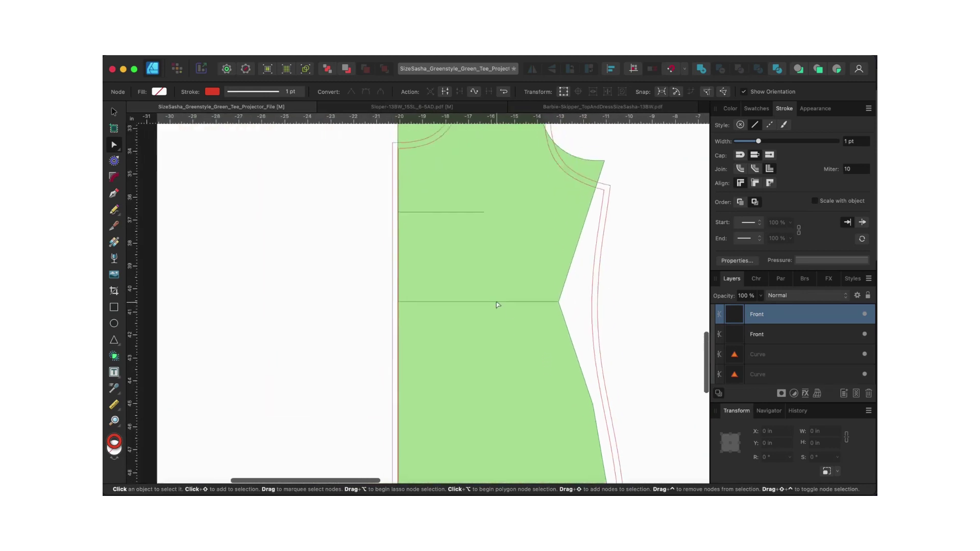
Step: Examine the front's seam allowance along the neckline, from center front up to the shoulder
{"action": "scroll", "coordinate": [498, 304], "scroll_direction": "up", "scroll_amount": 3}
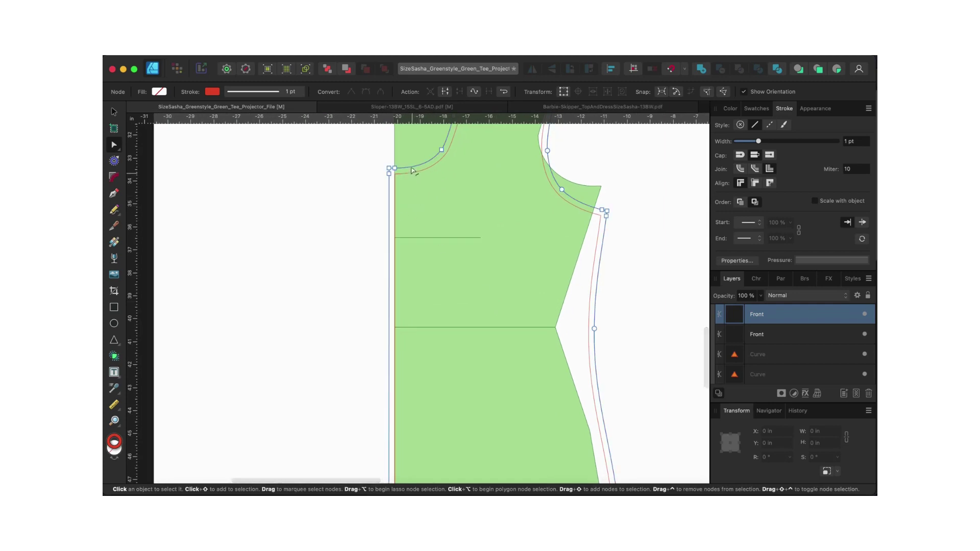
{"action": "scroll", "coordinate": [387, 170], "scroll_direction": "up", "scroll_amount": 4}
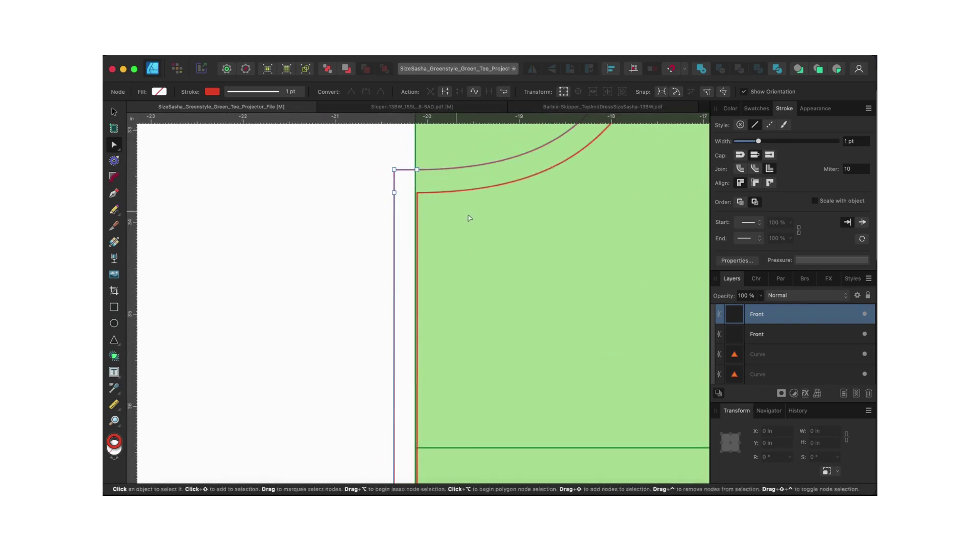
{"action": "scroll", "coordinate": [467, 215], "scroll_direction": "down", "scroll_amount": 1}
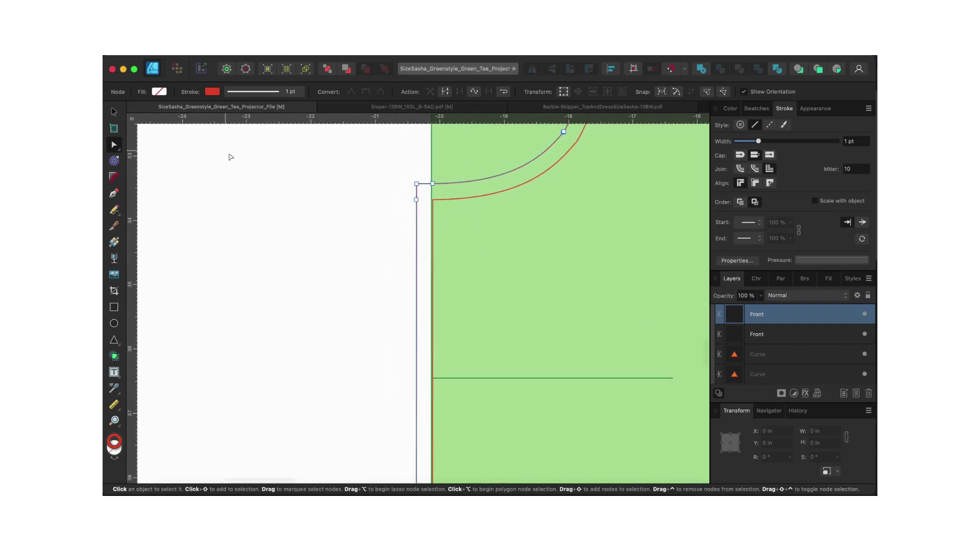
{"action": "left_click", "coordinate": [114, 114]}
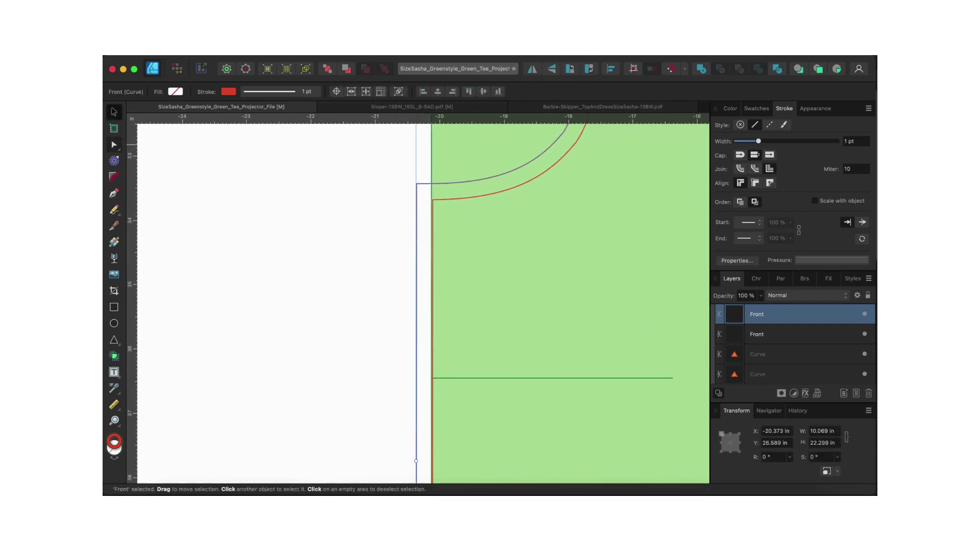
{"action": "scroll", "coordinate": [448, 202], "scroll_direction": "up", "scroll_amount": 5}
{"action": "scroll", "coordinate": [448, 202], "scroll_direction": "right", "scroll_amount": 5}
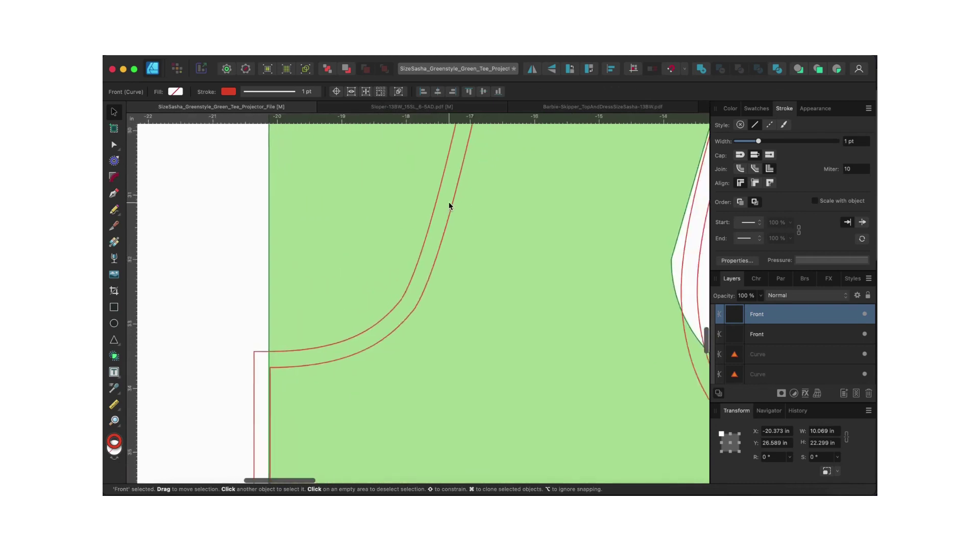
{"action": "scroll", "coordinate": [450, 206], "scroll_direction": "up", "scroll_amount": 3}
{"action": "scroll", "coordinate": [449, 206], "scroll_direction": "right", "scroll_amount": 2}
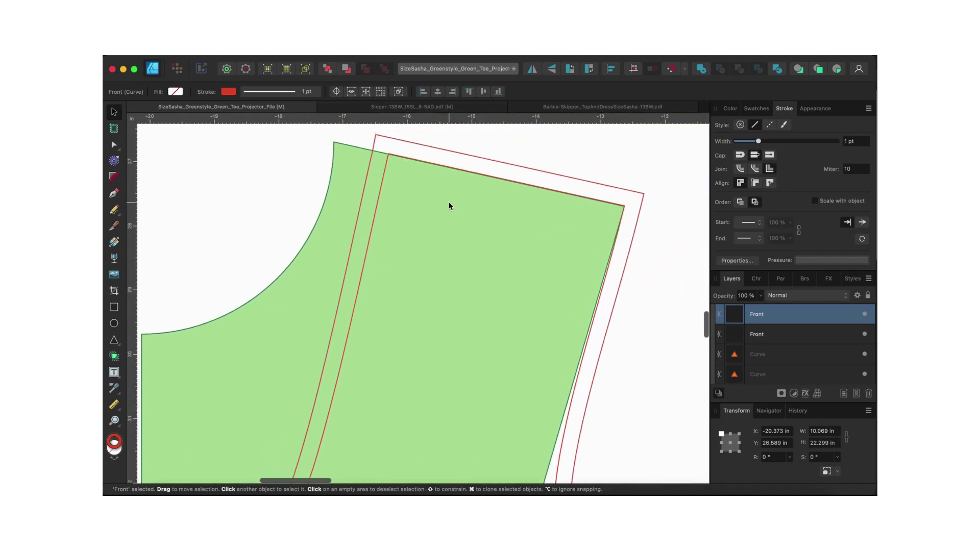
Step: Delete the two allowance nodes beyond the center-front fold at the neckline, keeping the node on the fold line
{"action": "scroll", "coordinate": [449, 206], "scroll_direction": "down", "scroll_amount": 8}
{"action": "scroll", "coordinate": [449, 207], "scroll_direction": "left", "scroll_amount": 4}
{"action": "scroll", "coordinate": [449, 206], "scroll_direction": "down", "scroll_amount": 1}
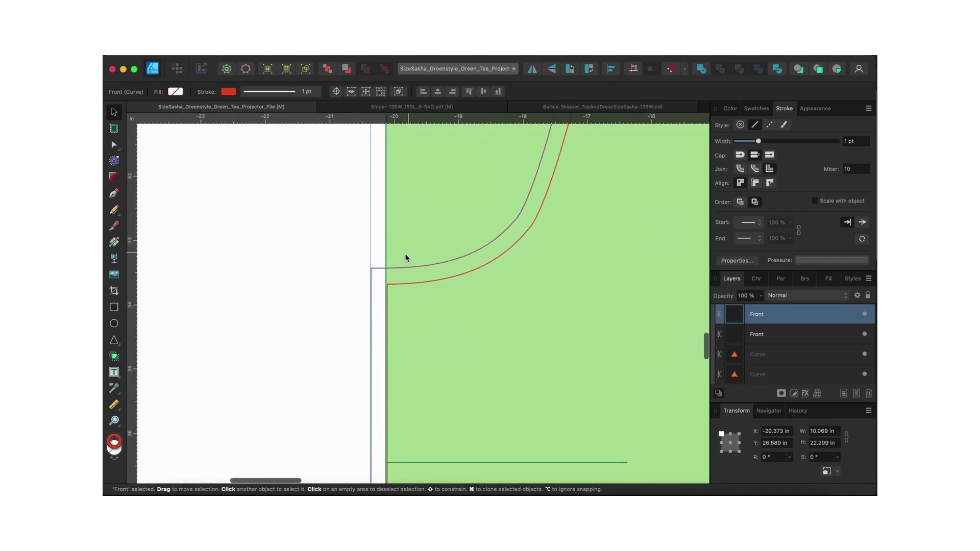
{"action": "scroll", "coordinate": [388, 274], "scroll_direction": "up", "scroll_amount": 2}
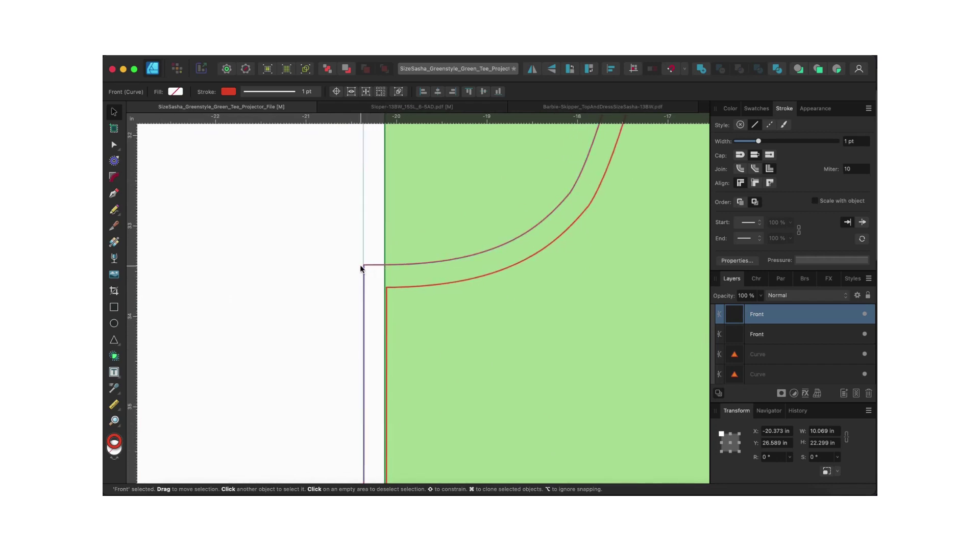
{"action": "key", "text": "a"}
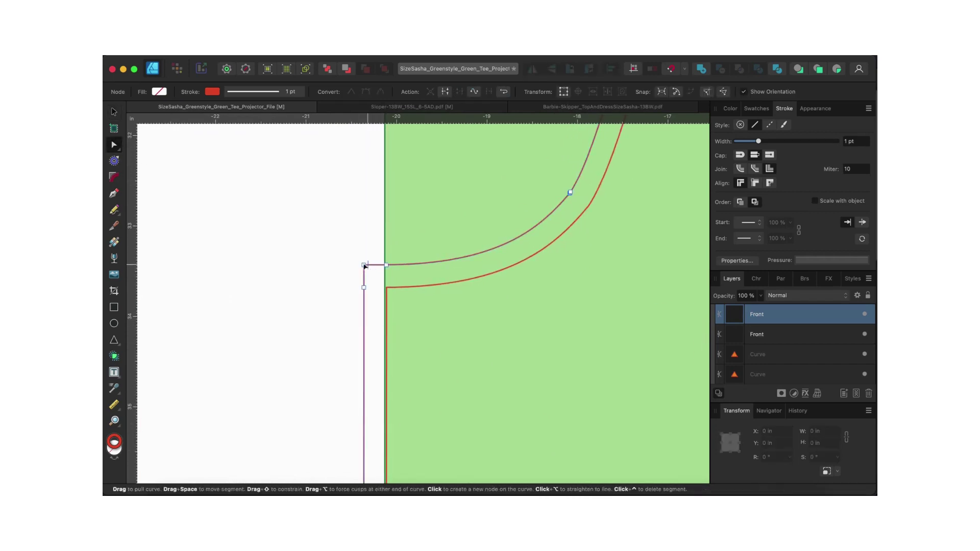
{"action": "left_click", "coordinate": [364, 264]}
{"action": "key", "text": "Delete"}
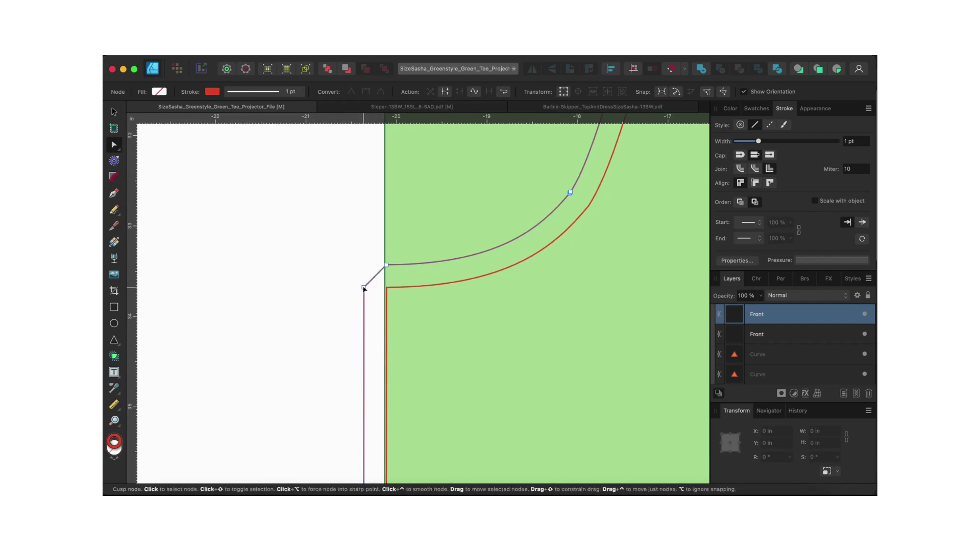
{"action": "left_click", "coordinate": [364, 287]}
{"action": "key", "text": "Delete"}
Step: Delete the allowance nodes beyond the center-front fold at the hem so the outline follows the fold
{"action": "scroll", "coordinate": [384, 320], "scroll_direction": "down", "scroll_amount": 1}
{"action": "scroll", "coordinate": [384, 319], "scroll_direction": "down", "scroll_amount": 10}
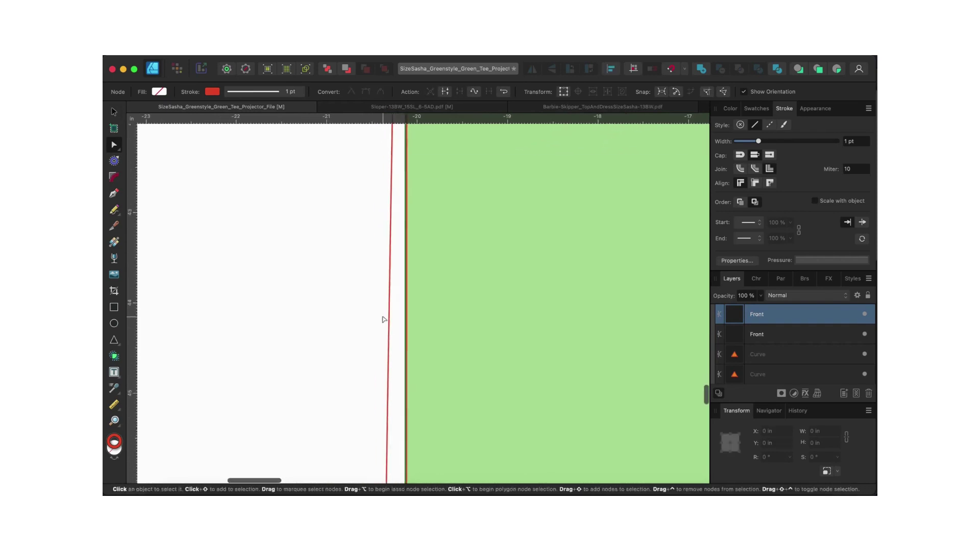
{"action": "left_click", "coordinate": [392, 337]}
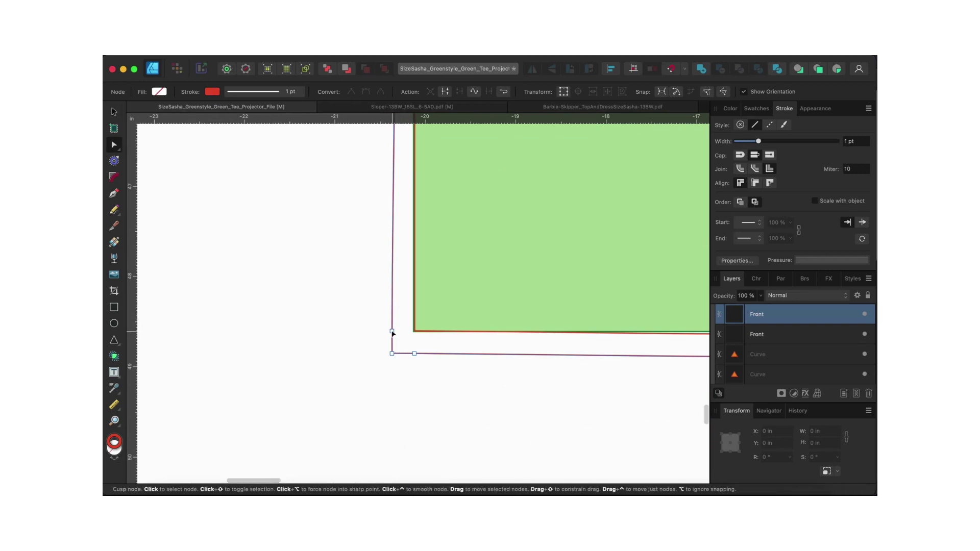
{"action": "left_click", "coordinate": [392, 331]}
{"action": "key", "text": "Delete"}
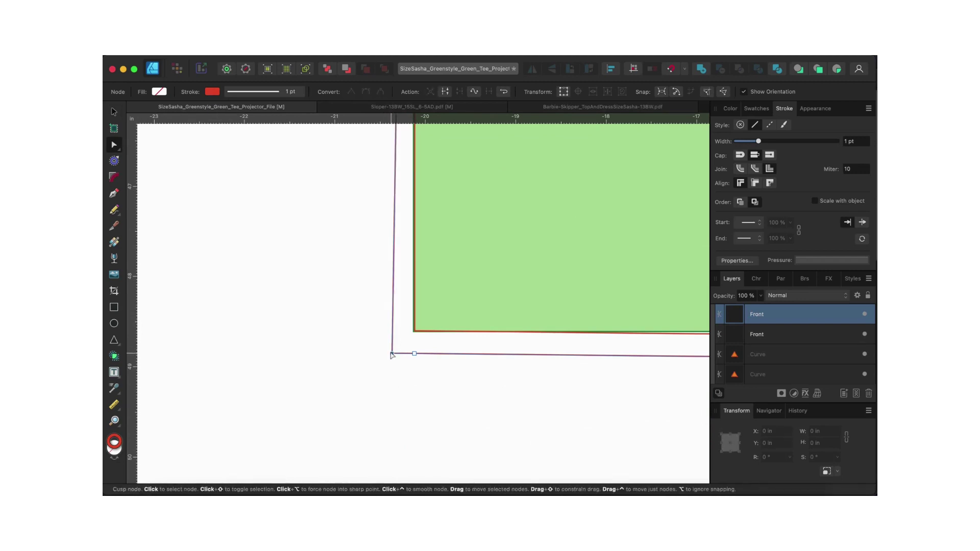
Step: Duplicate the back outline and offset the copy outward with a 0.25 in contour
{"action": "scroll", "coordinate": [440, 351], "scroll_direction": "up", "scroll_amount": 3}
{"action": "scroll", "coordinate": [442, 352], "scroll_direction": "down", "scroll_amount": 3}
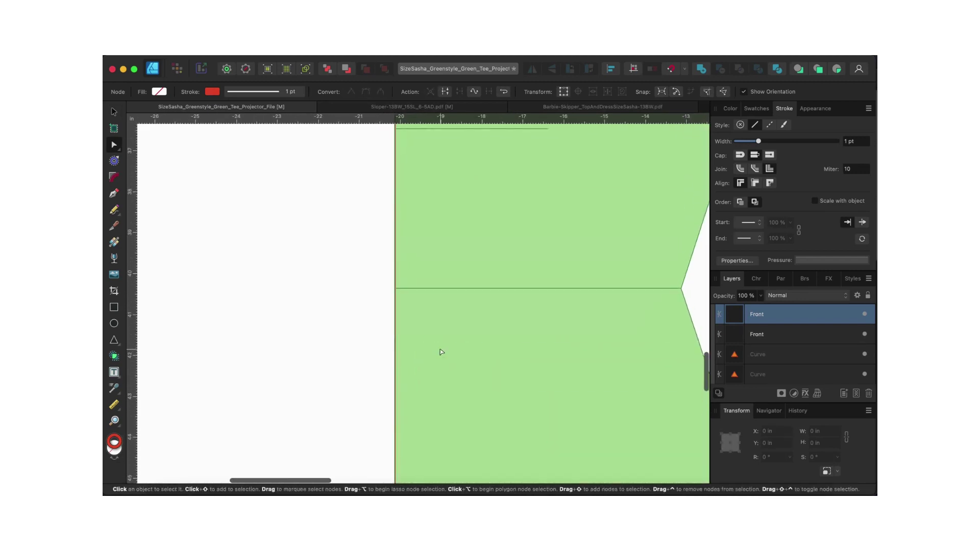
{"action": "scroll", "coordinate": [442, 353], "scroll_direction": "up", "scroll_amount": 3}
{"action": "scroll", "coordinate": [442, 353], "scroll_direction": "down", "scroll_amount": 3}
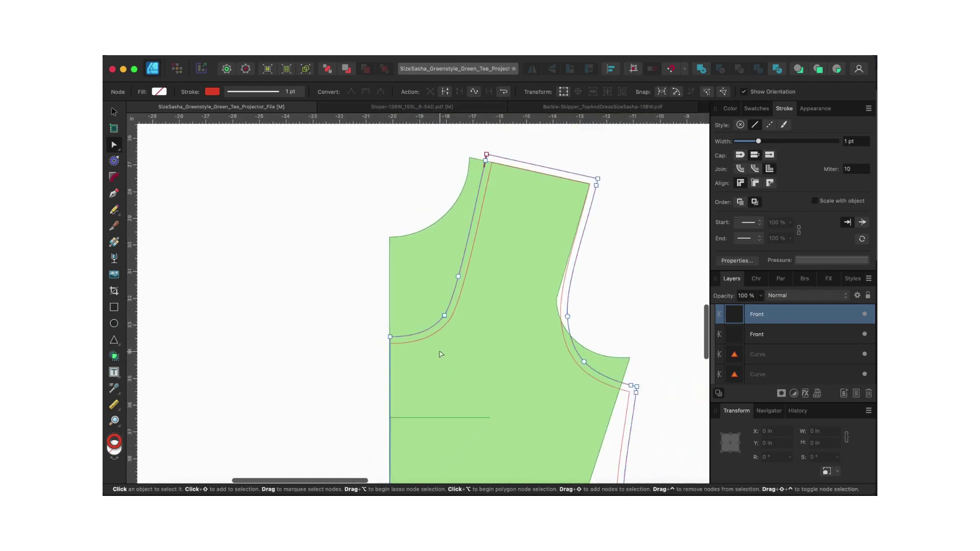
{"action": "scroll", "coordinate": [441, 354], "scroll_direction": "down", "scroll_amount": 4}
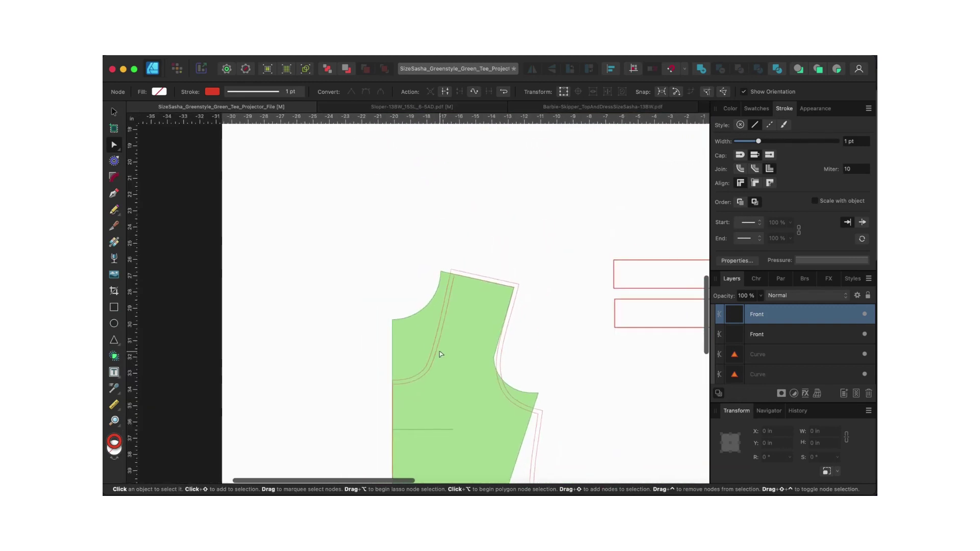
{"action": "scroll", "coordinate": [440, 352], "scroll_direction": "down", "scroll_amount": 7}
{"action": "scroll", "coordinate": [439, 352], "scroll_direction": "up", "scroll_amount": 3}
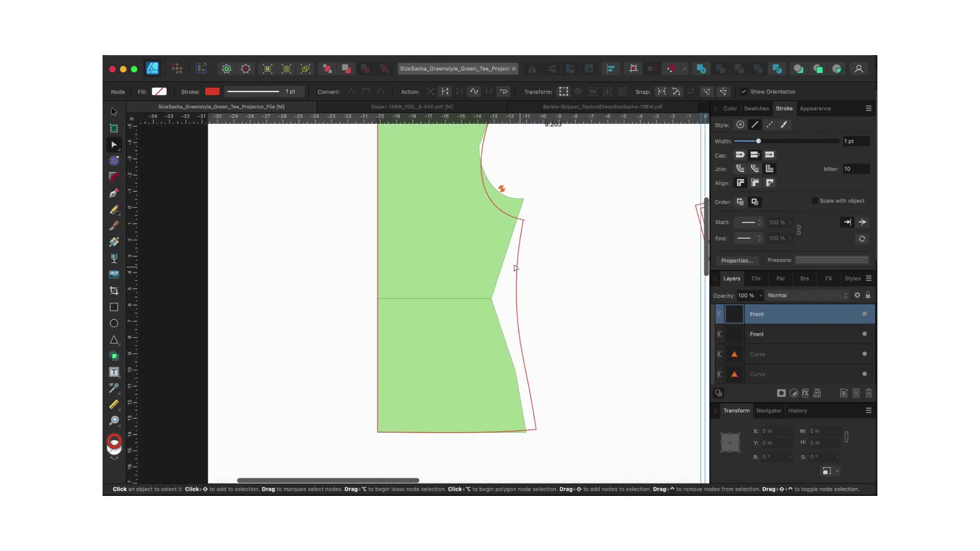
{"action": "scroll", "coordinate": [515, 267], "scroll_direction": "up", "scroll_amount": 4}
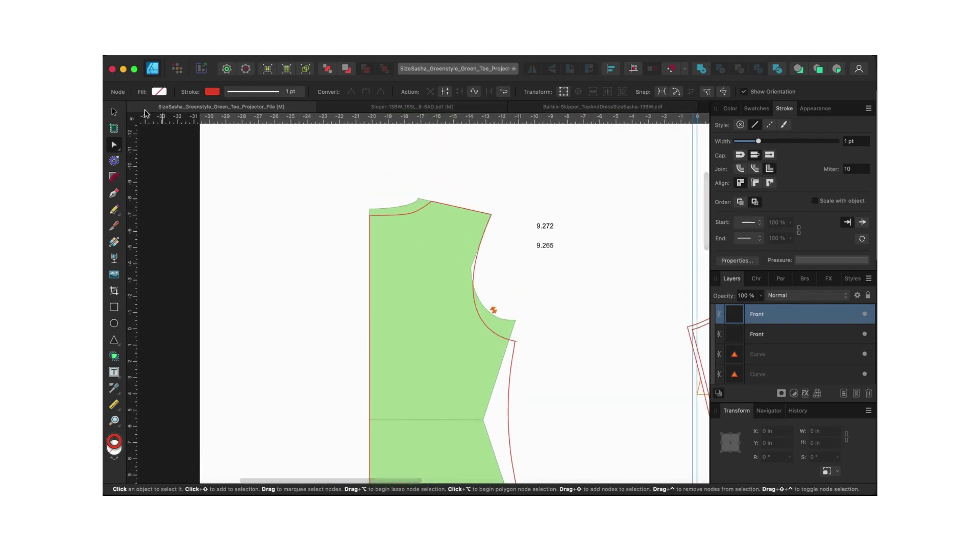
{"action": "left_click", "coordinate": [114, 111]}
{"action": "left_click", "coordinate": [403, 216]}
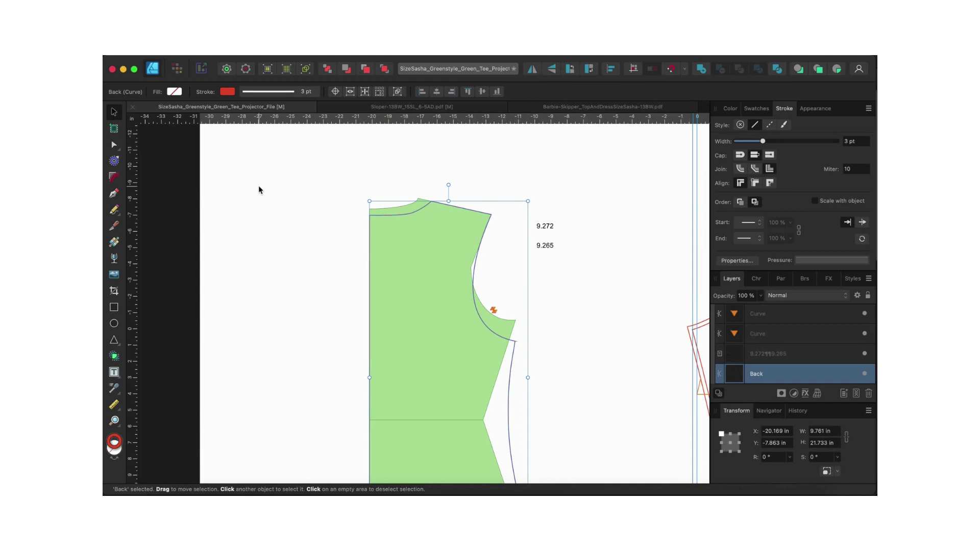
{"action": "left_click", "coordinate": [114, 162]}
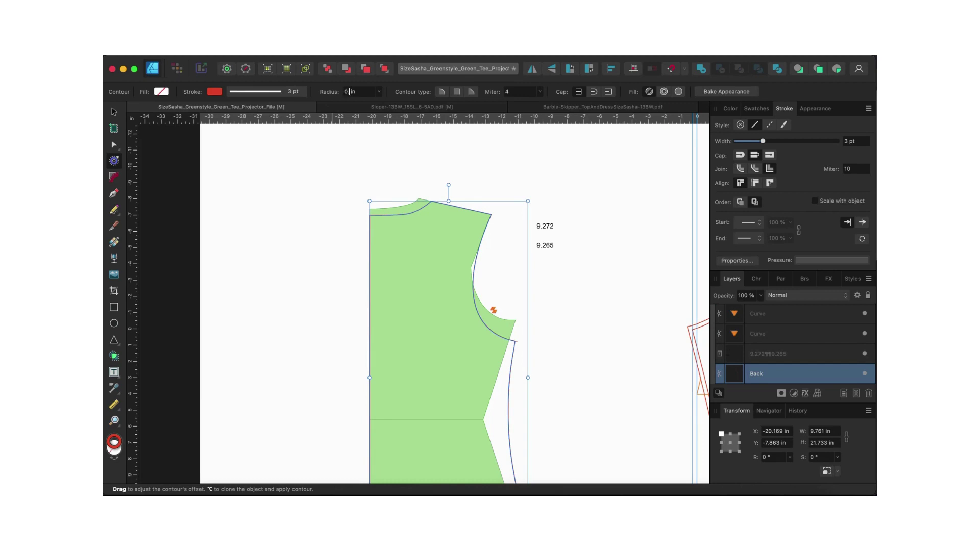
{"action": "key", "text": "Return"}
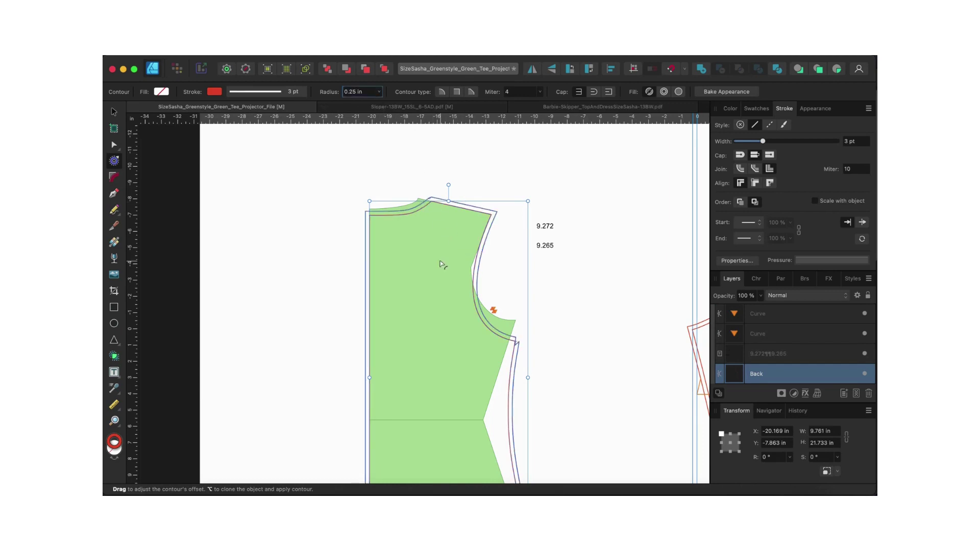
Step: Check the back's offset around the piece and bake its contour into editable nodes
{"action": "scroll", "coordinate": [442, 263], "scroll_direction": "down", "scroll_amount": 5}
{"action": "scroll", "coordinate": [489, 278], "scroll_direction": "up", "scroll_amount": 5}
{"action": "scroll", "coordinate": [488, 278], "scroll_direction": "right", "scroll_amount": 1}
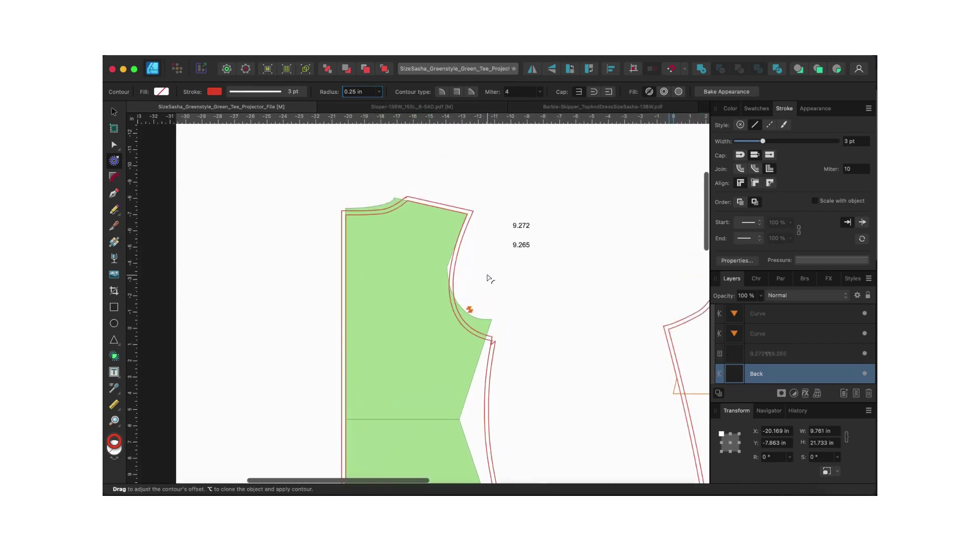
{"action": "scroll", "coordinate": [488, 278], "scroll_direction": "up", "scroll_amount": 1}
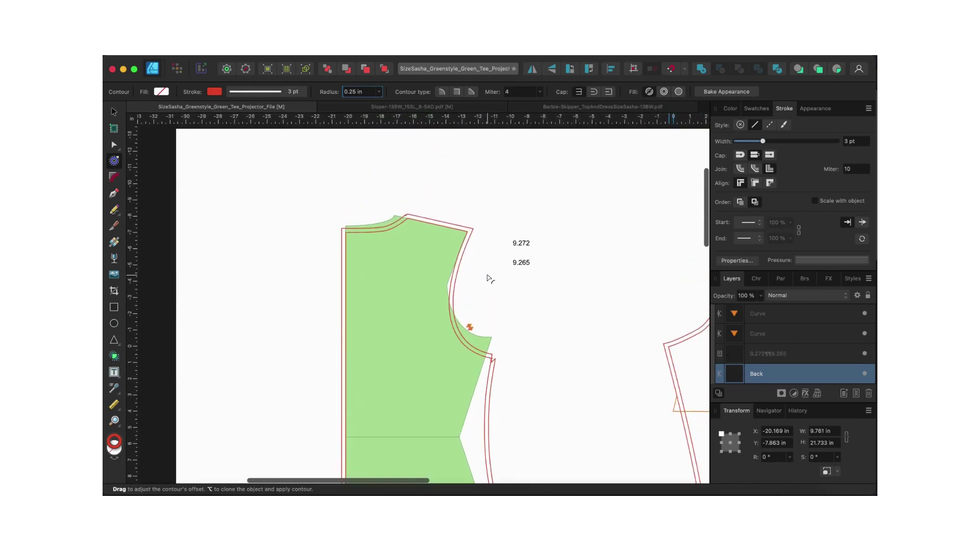
{"action": "left_click", "coordinate": [724, 92]}
{"action": "scroll", "coordinate": [485, 373], "scroll_direction": "up", "scroll_amount": 5}
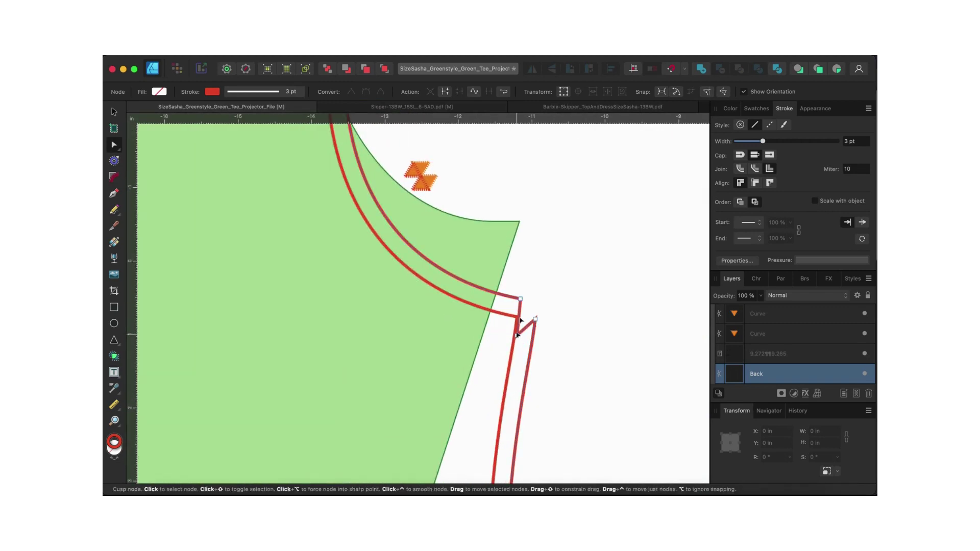
Step: Remove the spike from the back allowance's underarm by moving its corner node to about X -10.93 in, Y 0.545 in, and inspect the inner corner
{"action": "left_click_drag", "start_coordinate": [517, 334], "coordinate": [536, 309]}
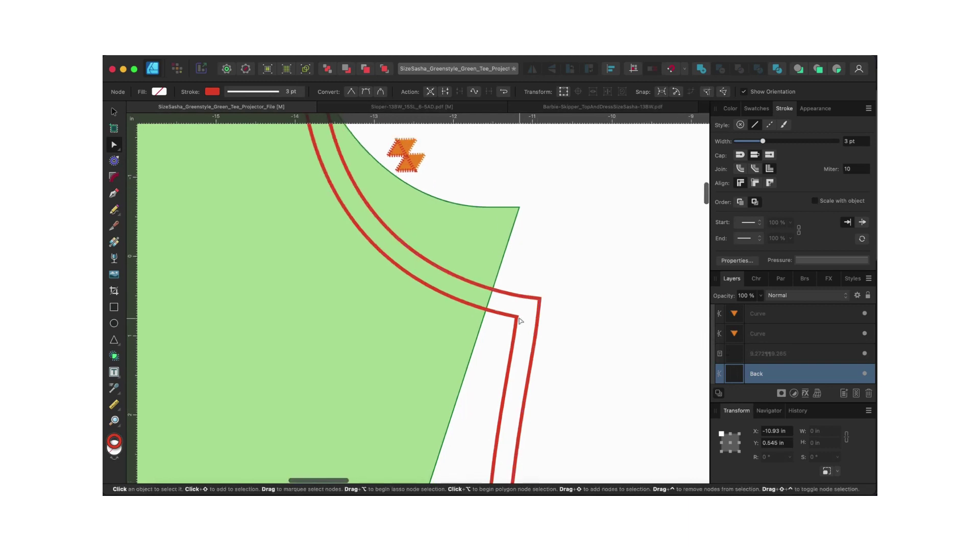
{"action": "scroll", "coordinate": [520, 321], "scroll_direction": "up", "scroll_amount": 5}
{"action": "key", "text": "Escape"}
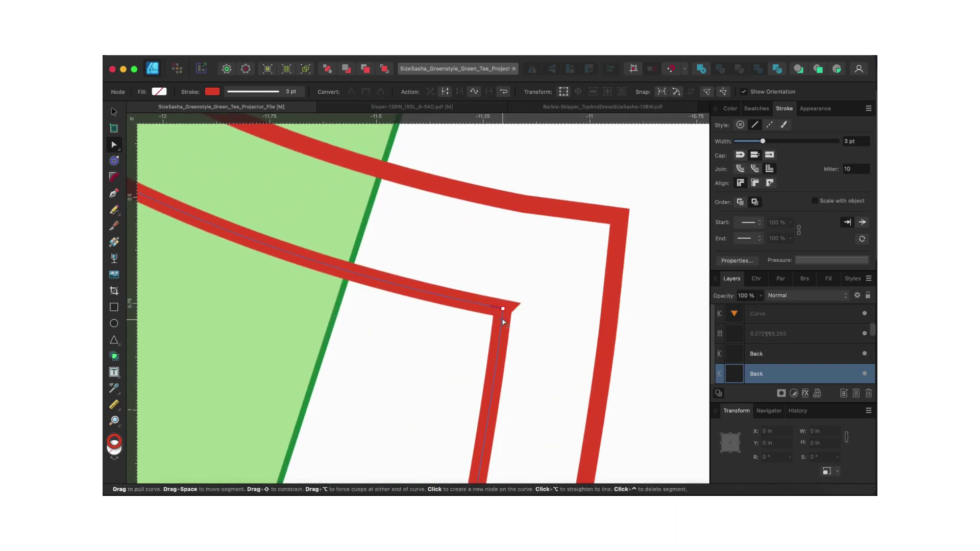
{"action": "scroll", "coordinate": [504, 323], "scroll_direction": "up", "scroll_amount": 5}
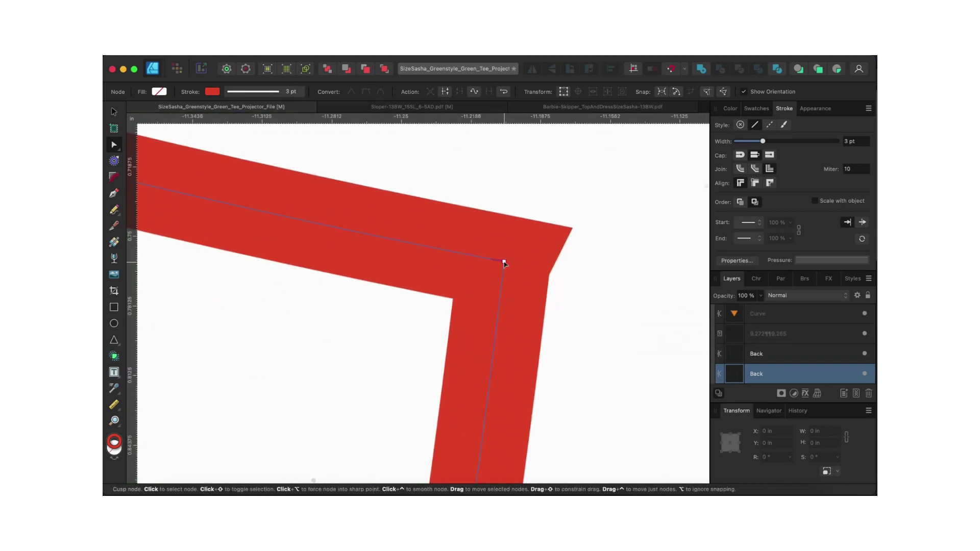
{"action": "scroll", "coordinate": [503, 264], "scroll_direction": "up", "scroll_amount": 4}
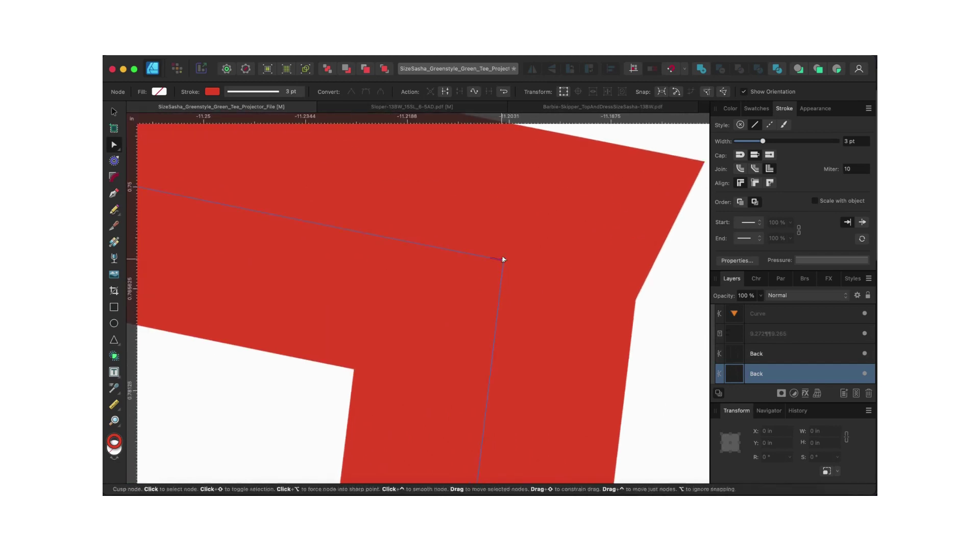
{"action": "left_click", "coordinate": [503, 261]}
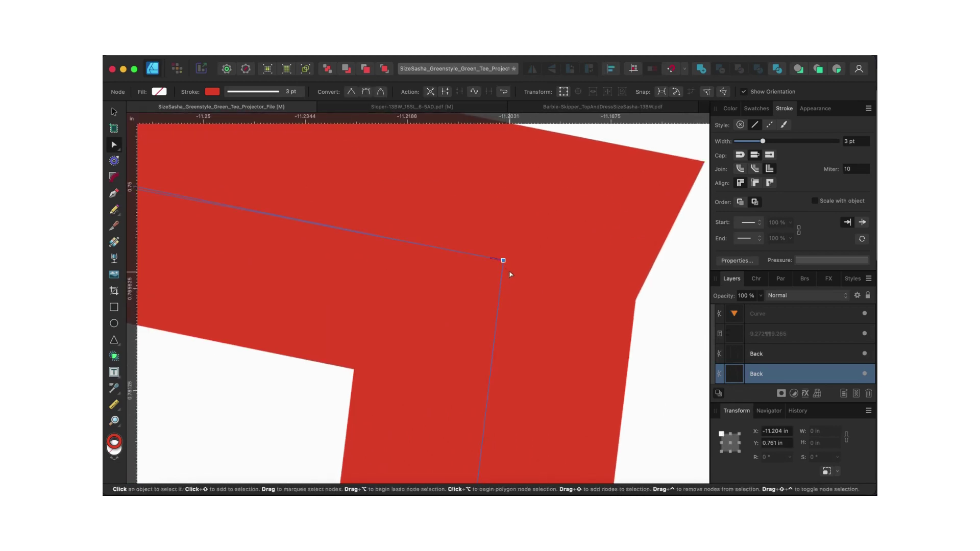
{"action": "scroll", "coordinate": [510, 274], "scroll_direction": "down", "scroll_amount": 6}
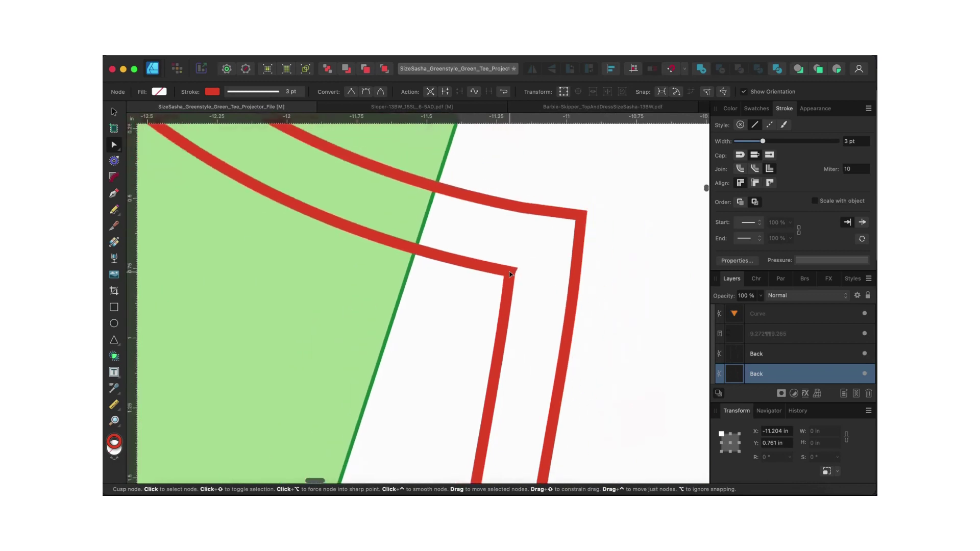
Step: Delete the two low stray nodes forming the zigzag where the back allowance's neckline meets the shoulder
{"action": "scroll", "coordinate": [510, 275], "scroll_direction": "down", "scroll_amount": 6}
{"action": "scroll", "coordinate": [511, 275], "scroll_direction": "up", "scroll_amount": 4}
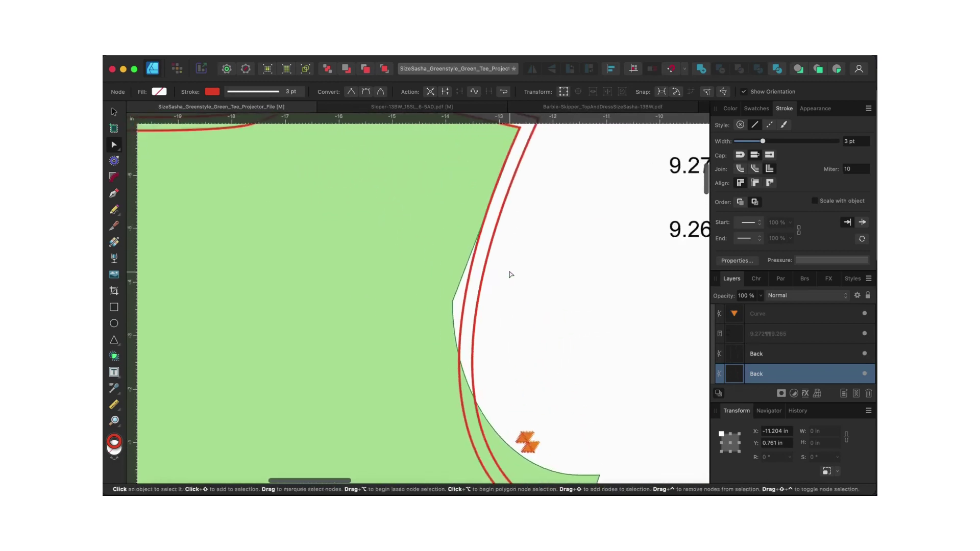
{"action": "scroll", "coordinate": [511, 274], "scroll_direction": "up", "scroll_amount": 5}
{"action": "scroll", "coordinate": [510, 275], "scroll_direction": "left", "scroll_amount": 3}
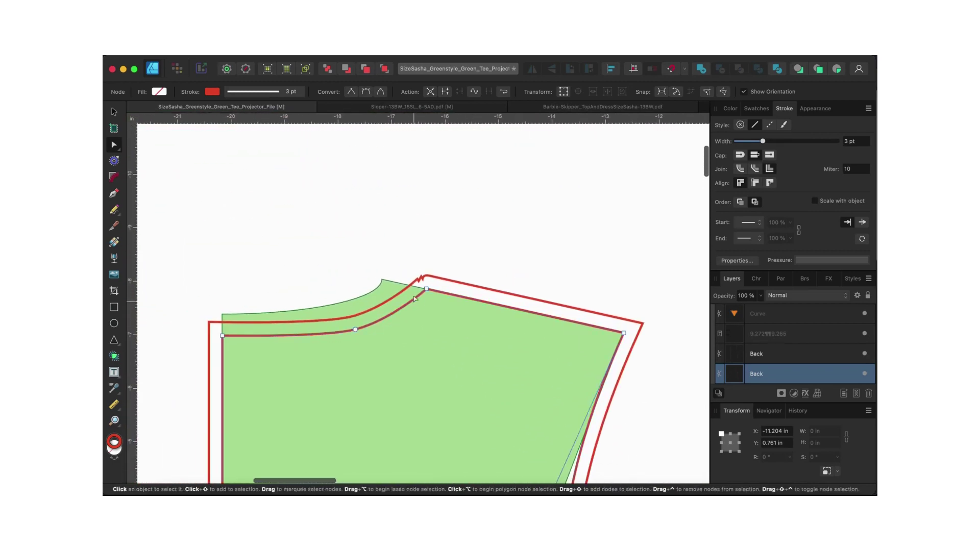
{"action": "scroll", "coordinate": [413, 299], "scroll_direction": "up", "scroll_amount": 10}
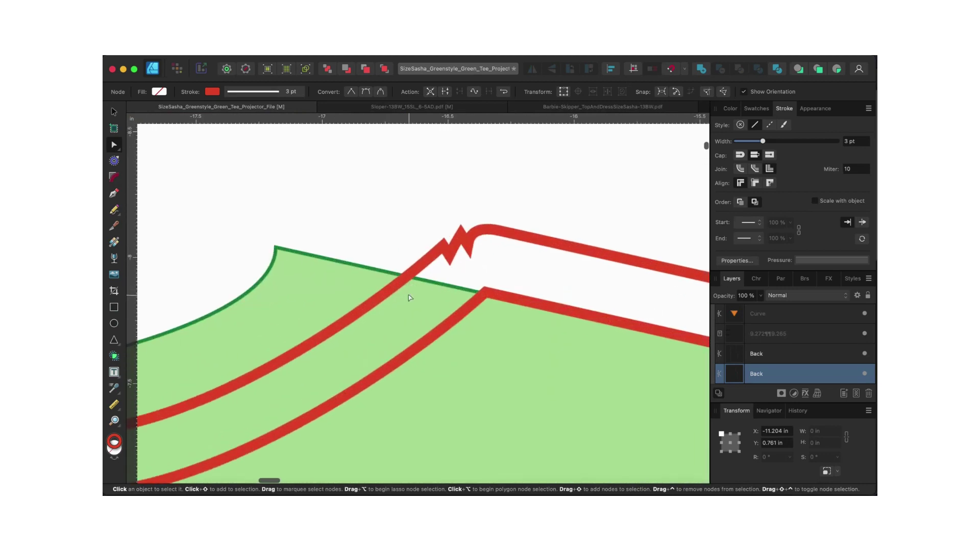
{"action": "scroll", "coordinate": [473, 281], "scroll_direction": "up", "scroll_amount": 3}
{"action": "scroll", "coordinate": [474, 281], "scroll_direction": "right", "scroll_amount": 2}
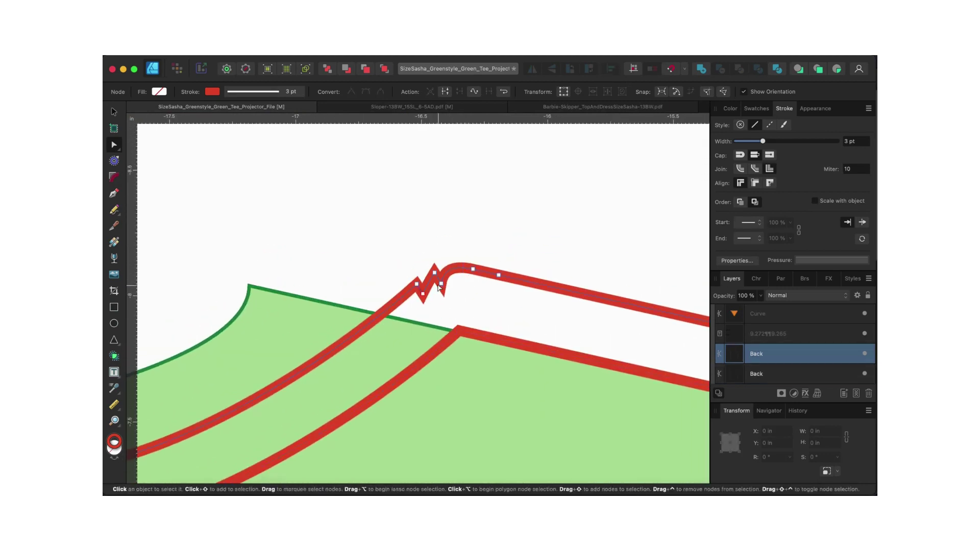
{"action": "scroll", "coordinate": [438, 288], "scroll_direction": "up", "scroll_amount": 3}
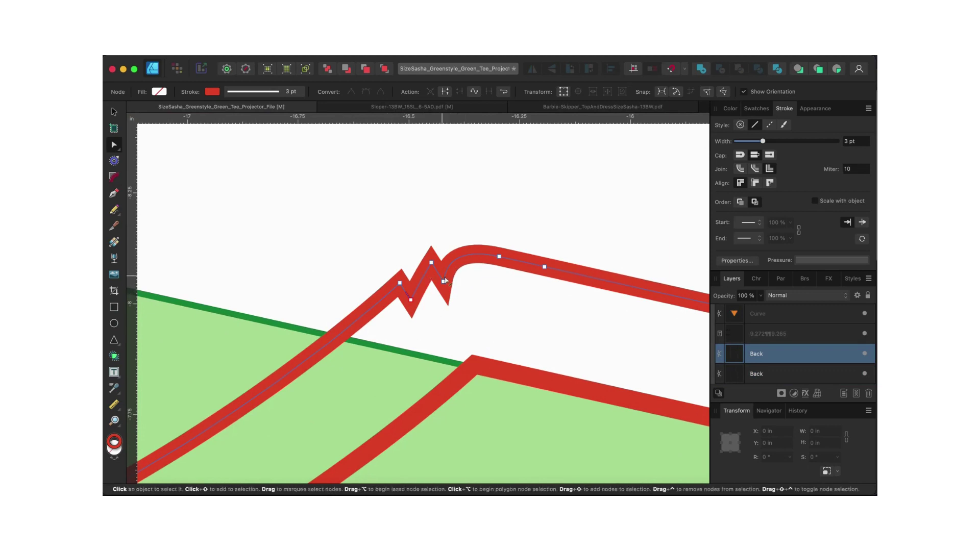
{"action": "left_click", "coordinate": [443, 281]}
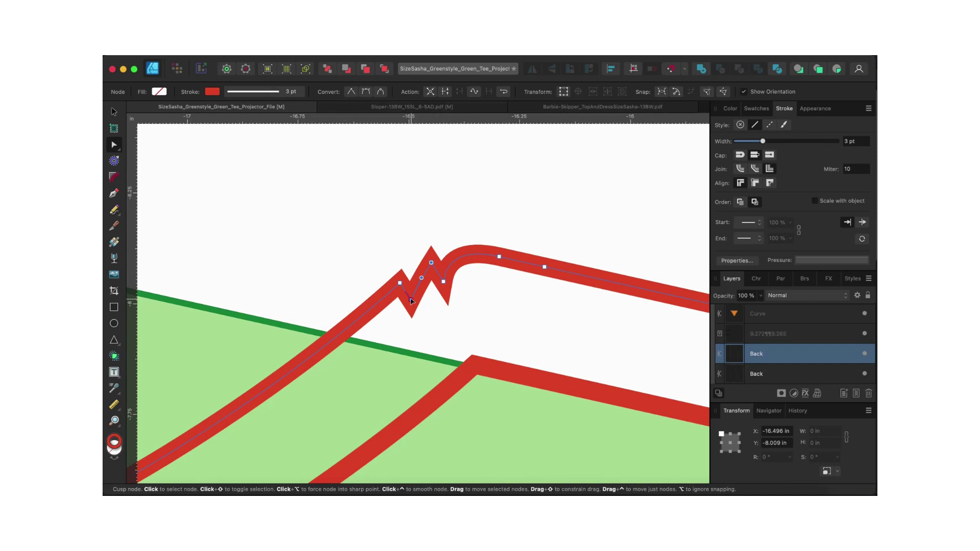
{"action": "left_click", "coordinate": [411, 300]}
{"action": "key", "text": "Delete"}
{"action": "left_click", "coordinate": [442, 280]}
{"action": "key", "text": "Delete"}
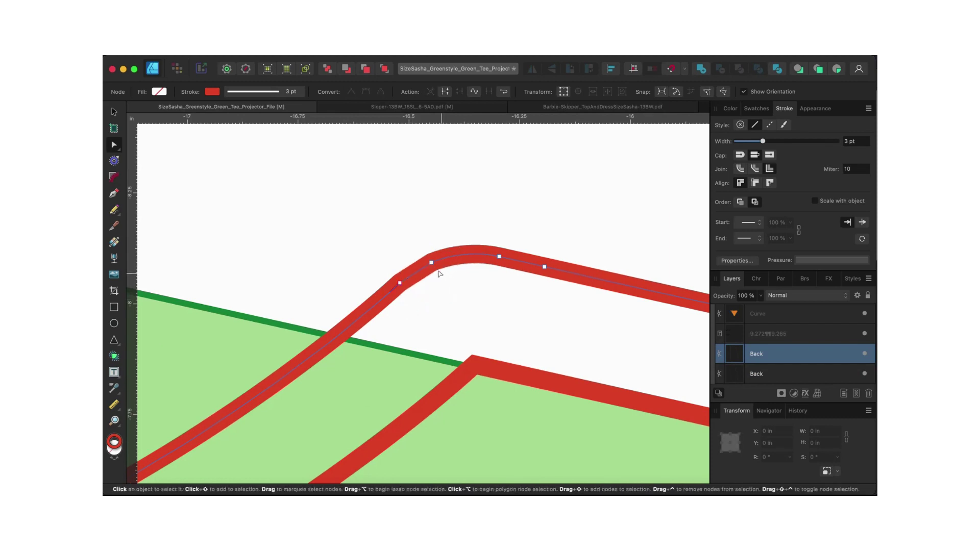
Step: Move the neck-shoulder allowance node to about X -16.41 in, Y -8.15 in, remove its handle, and delete the extra shoulder nodes for a straight seam
{"action": "left_click_drag", "start_coordinate": [431, 263], "coordinate": [449, 240]}
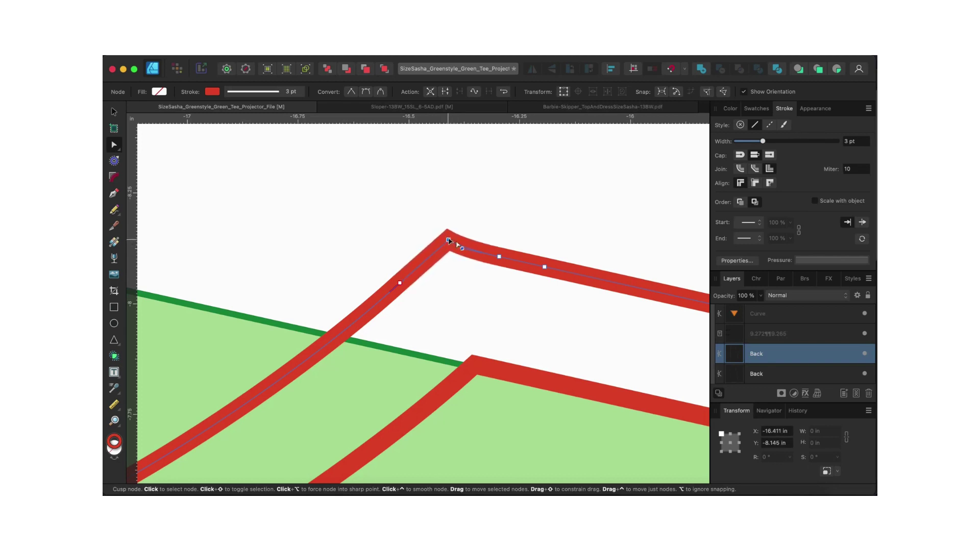
{"action": "left_click_drag", "start_coordinate": [461, 248], "coordinate": [466, 246]}
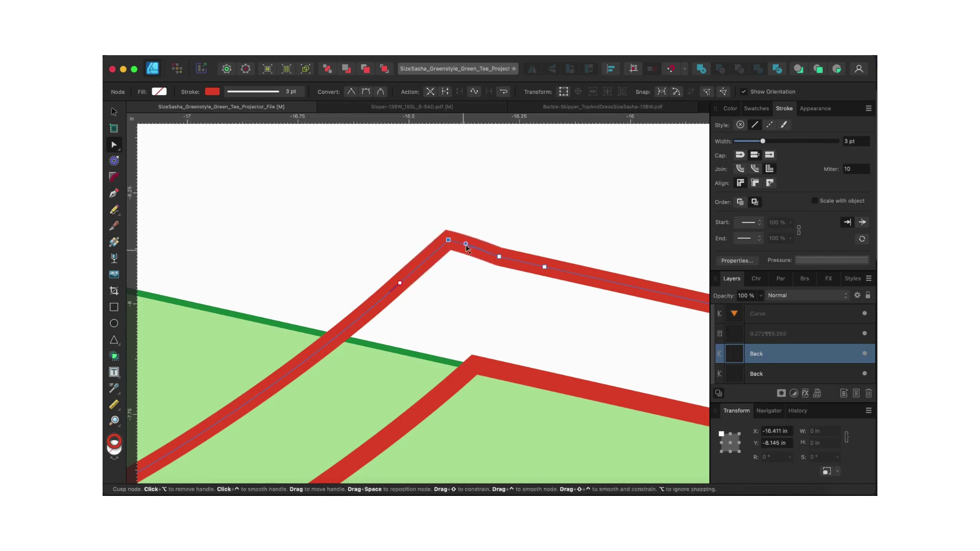
{"action": "left_click", "coordinate": [466, 248], "text": "alt"}
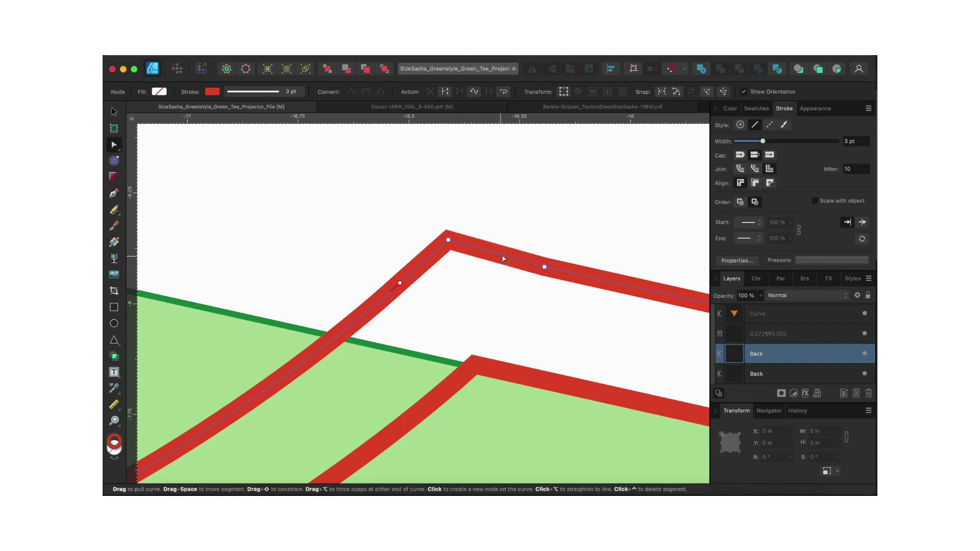
{"action": "left_click", "coordinate": [543, 267]}
{"action": "key", "text": "Delete"}
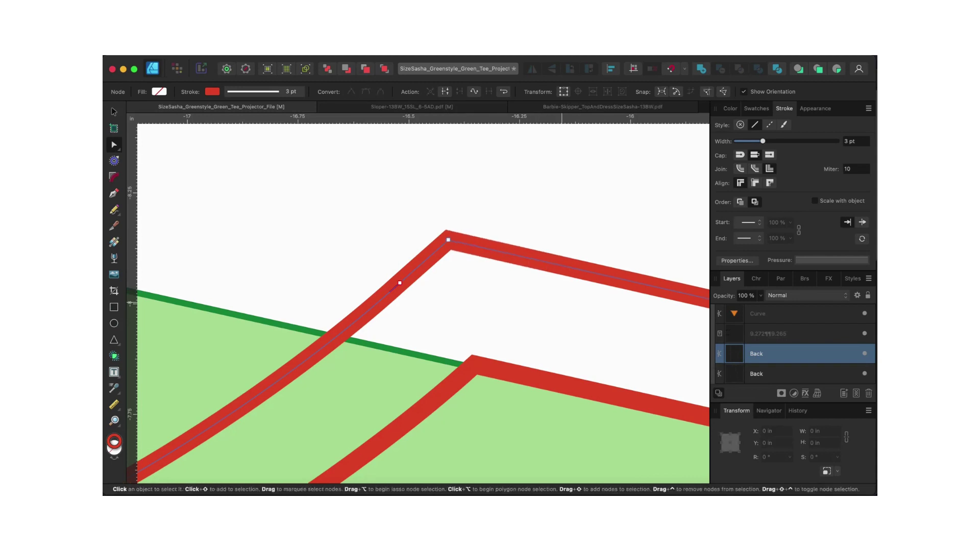
Step: Delete the back allowance's corner node beyond the center-back fold at the neckline
{"action": "scroll", "coordinate": [563, 305], "scroll_direction": "down", "scroll_amount": 10}
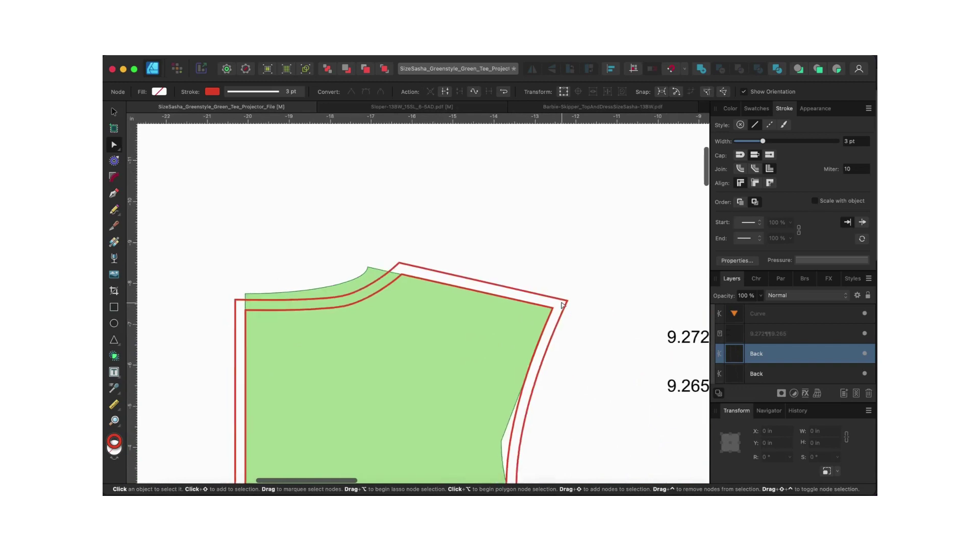
{"action": "scroll", "coordinate": [563, 305], "scroll_direction": "down", "scroll_amount": 5}
{"action": "scroll", "coordinate": [563, 305], "scroll_direction": "left", "scroll_amount": 3}
{"action": "left_click", "coordinate": [402, 264]}
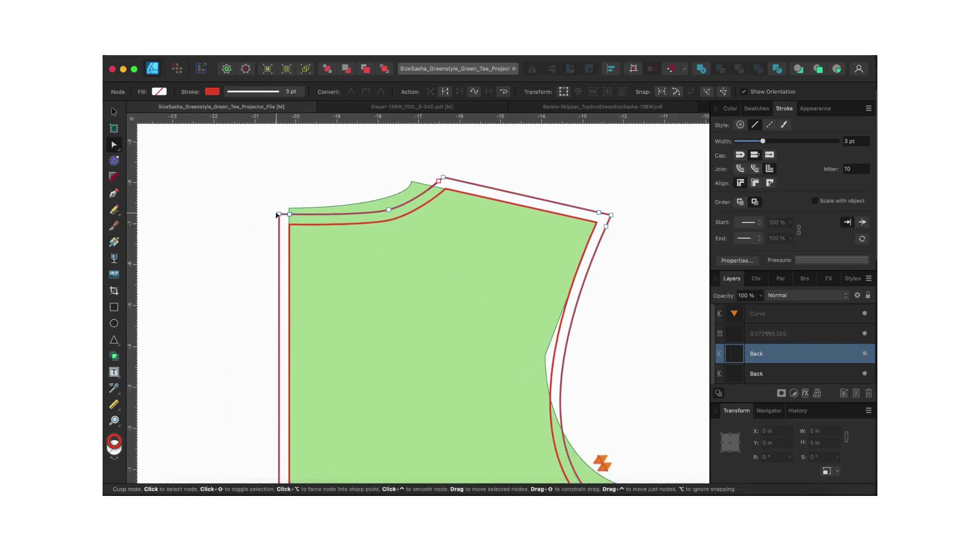
{"action": "key", "text": "Escape"}
{"action": "scroll", "coordinate": [301, 327], "scroll_direction": "up", "scroll_amount": 5}
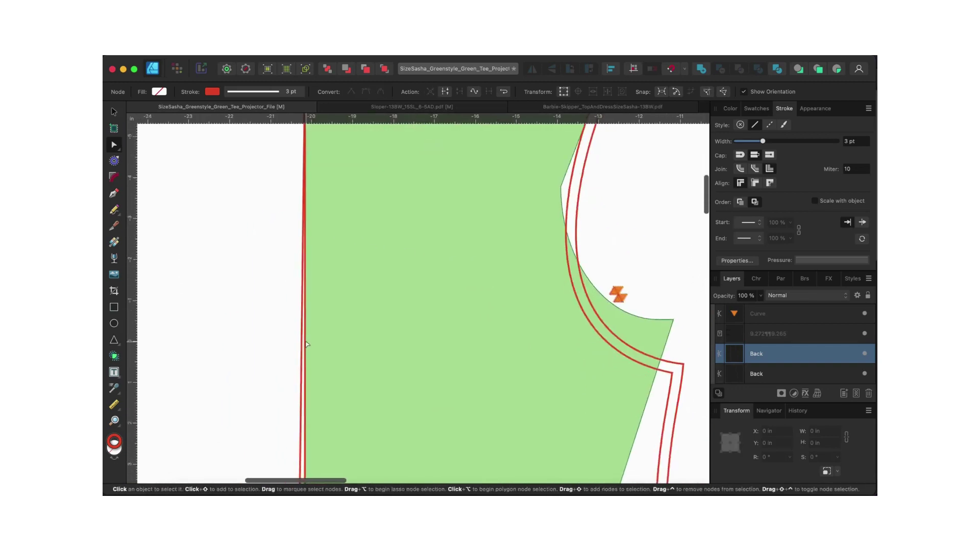
Step: Delete the back allowance's corner node beyond the center-back fold at the hem so the edge follows the fold
{"action": "scroll", "coordinate": [307, 345], "scroll_direction": "down", "scroll_amount": 5}
{"action": "scroll", "coordinate": [308, 345], "scroll_direction": "left", "scroll_amount": 1}
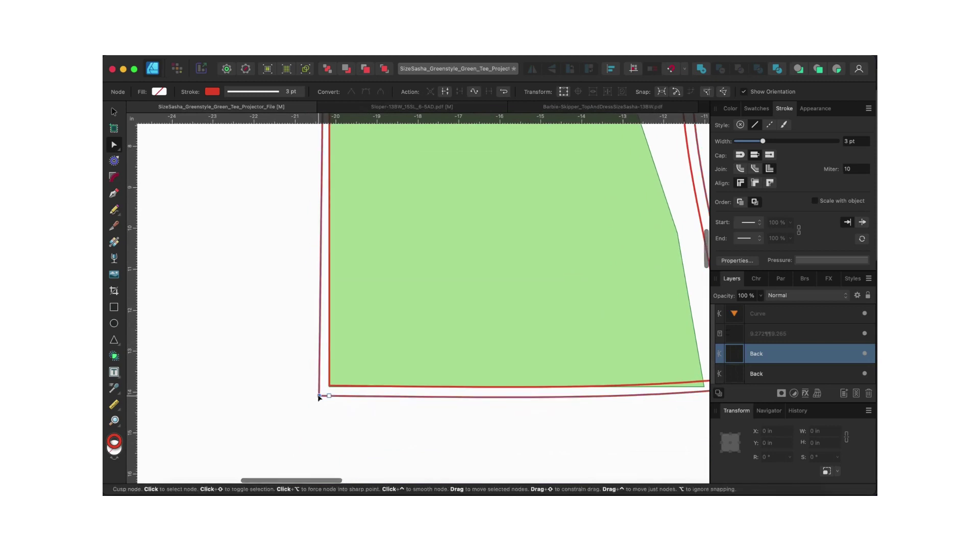
{"action": "scroll", "coordinate": [408, 394], "scroll_direction": "down", "scroll_amount": 4}
{"action": "scroll", "coordinate": [403, 396], "scroll_direction": "up", "scroll_amount": 5}
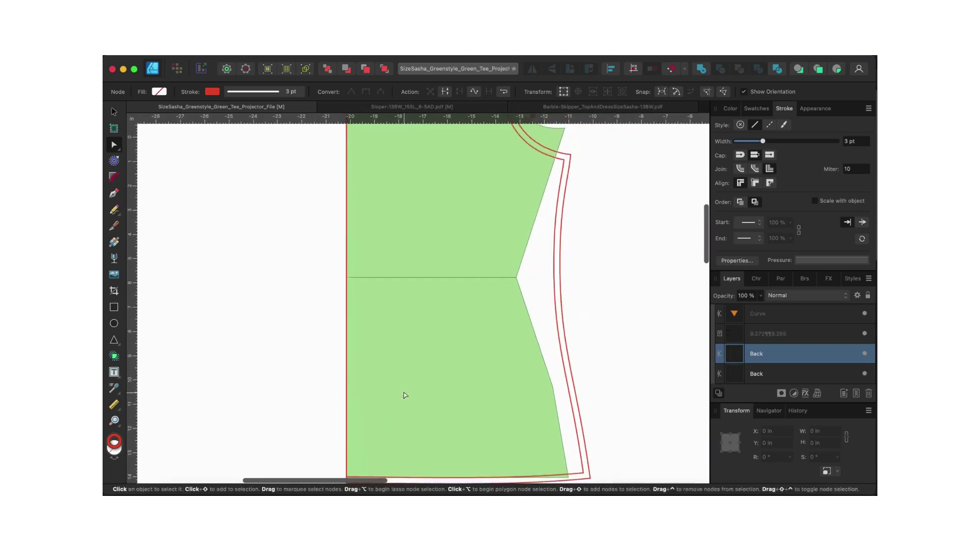
Step: Check the back allowance's underarm corner and overall outline, and clear the selection
{"action": "scroll", "coordinate": [403, 396], "scroll_direction": "up", "scroll_amount": 5}
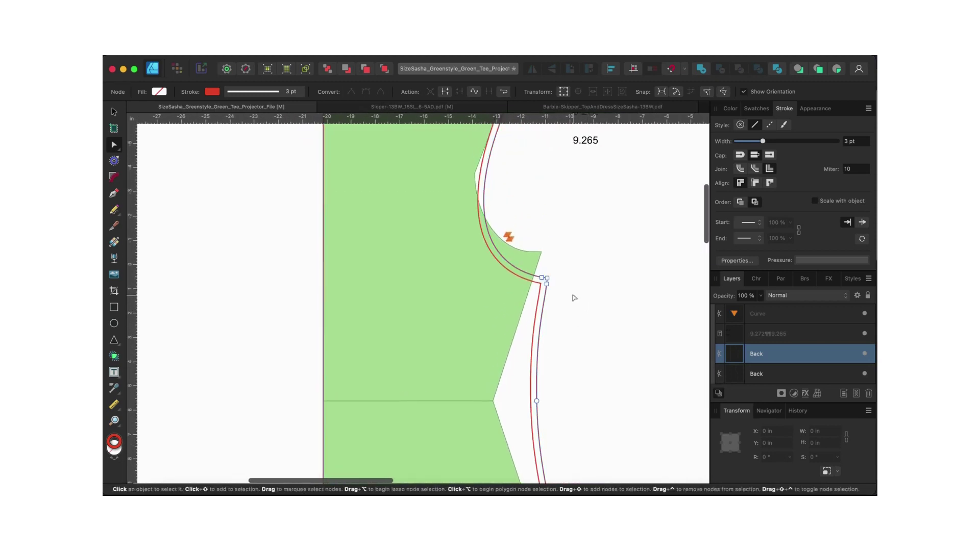
{"action": "scroll", "coordinate": [573, 298], "scroll_direction": "up", "scroll_amount": 3}
{"action": "scroll", "coordinate": [573, 298], "scroll_direction": "up", "scroll_amount": 3}
{"action": "scroll", "coordinate": [541, 269], "scroll_direction": "up", "scroll_amount": 3}
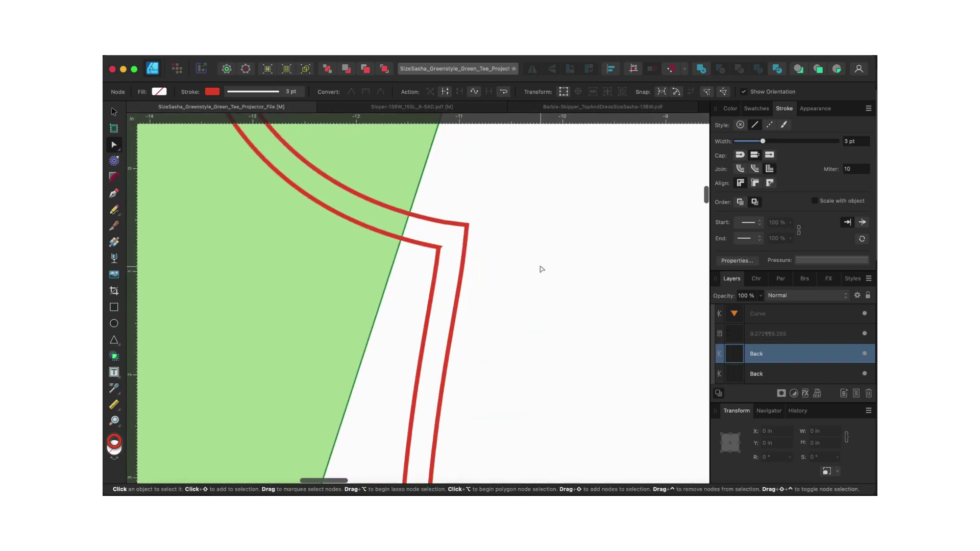
{"action": "scroll", "coordinate": [542, 269], "scroll_direction": "down", "scroll_amount": 8}
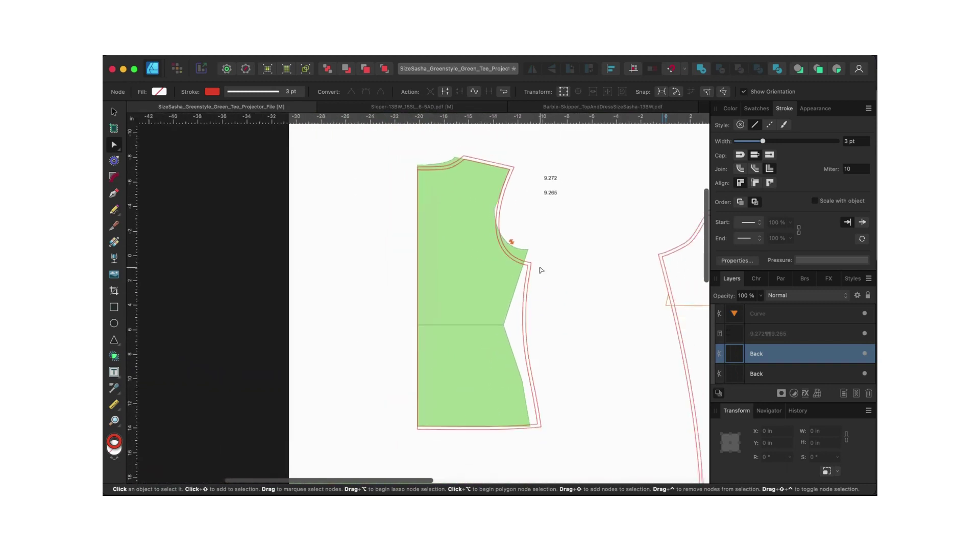
{"action": "scroll", "coordinate": [541, 270], "scroll_direction": "right", "scroll_amount": 3}
{"action": "left_click", "coordinate": [530, 256]}
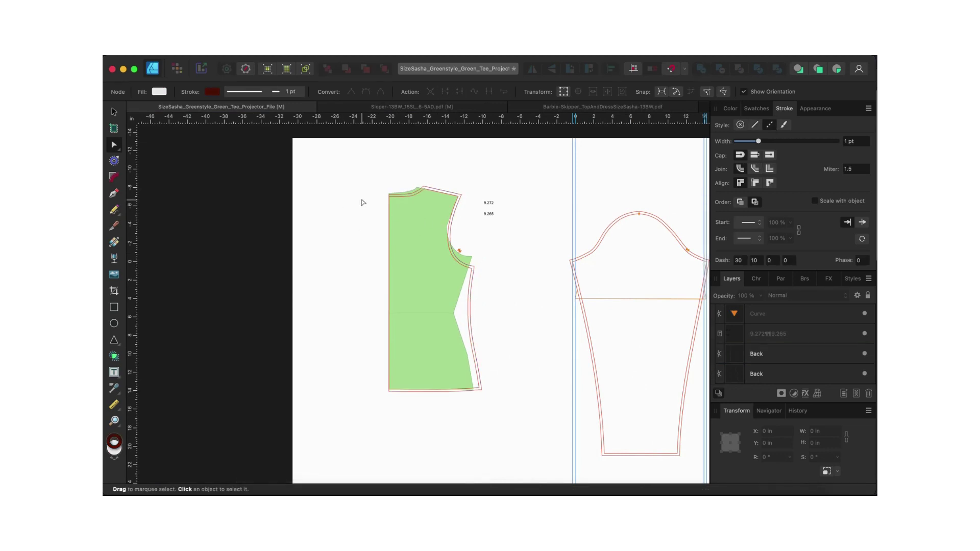
Step: Review the back, sleeve, neckband and front pieces across the page with nothing selected
{"action": "scroll", "coordinate": [430, 333], "scroll_direction": "up", "scroll_amount": 3}
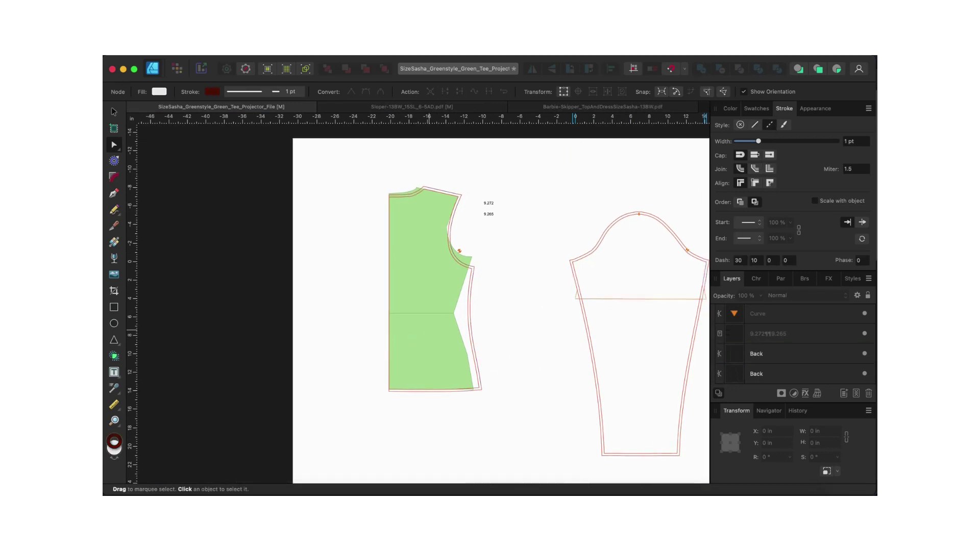
{"action": "scroll", "coordinate": [430, 333], "scroll_direction": "right", "scroll_amount": 2}
{"action": "scroll", "coordinate": [430, 332], "scroll_direction": "up", "scroll_amount": 1}
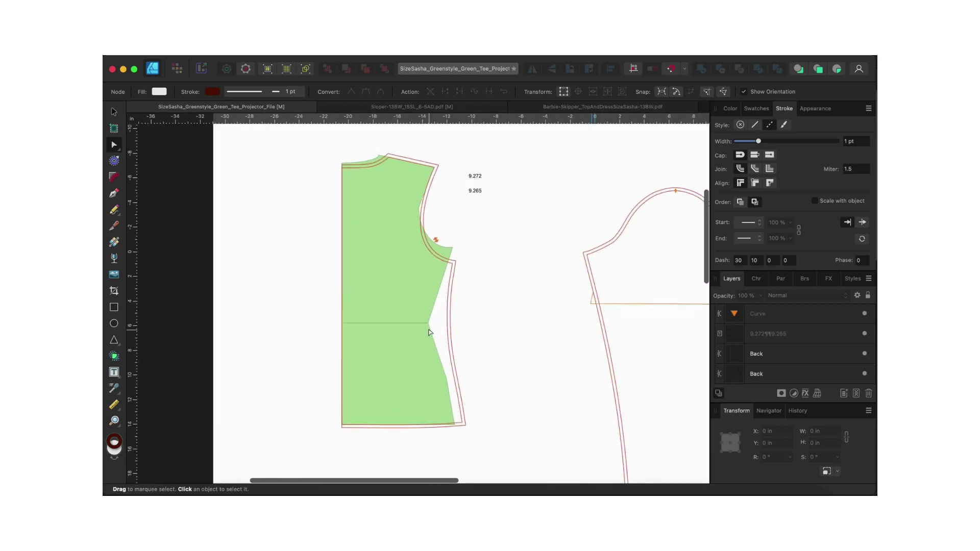
{"action": "scroll", "coordinate": [430, 332], "scroll_direction": "right", "scroll_amount": 3}
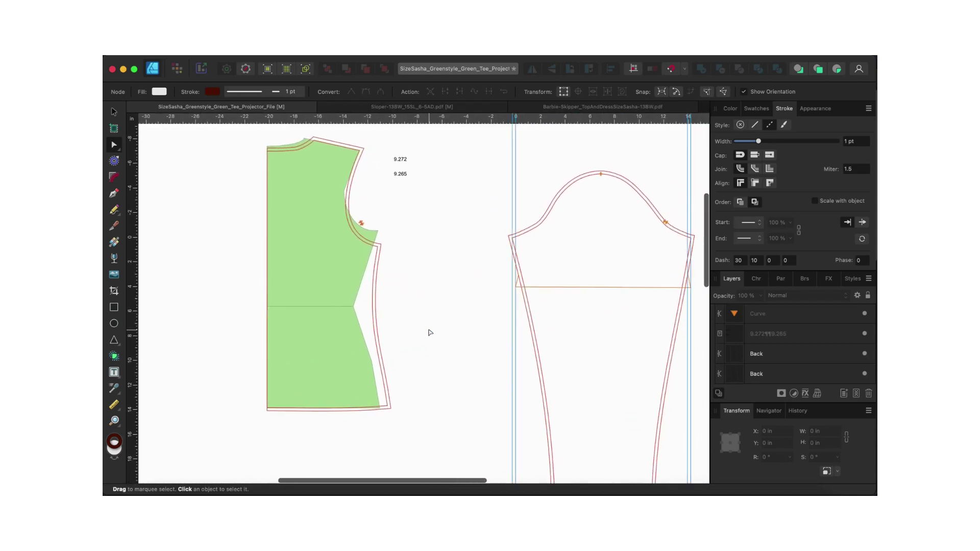
{"action": "scroll", "coordinate": [430, 333], "scroll_direction": "right", "scroll_amount": 1}
{"action": "scroll", "coordinate": [430, 332], "scroll_direction": "down", "scroll_amount": 1}
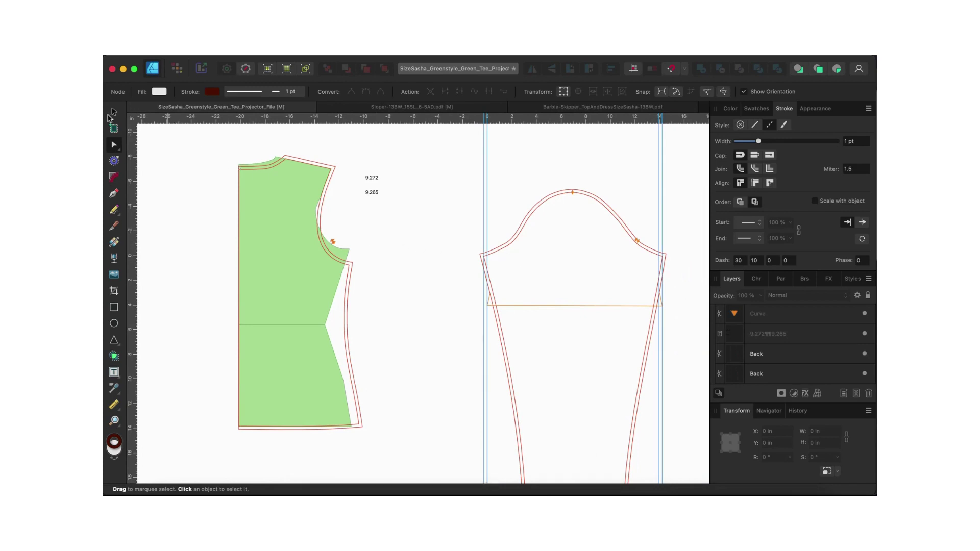
{"action": "left_click", "coordinate": [113, 112]}
{"action": "scroll", "coordinate": [365, 223], "scroll_direction": "down", "scroll_amount": 5}
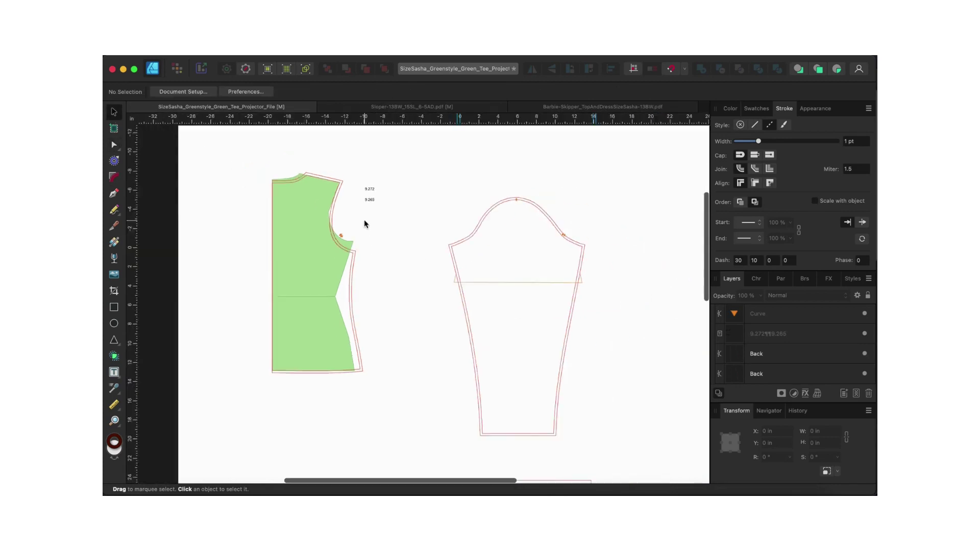
{"action": "key", "text": "super+semicolon"}
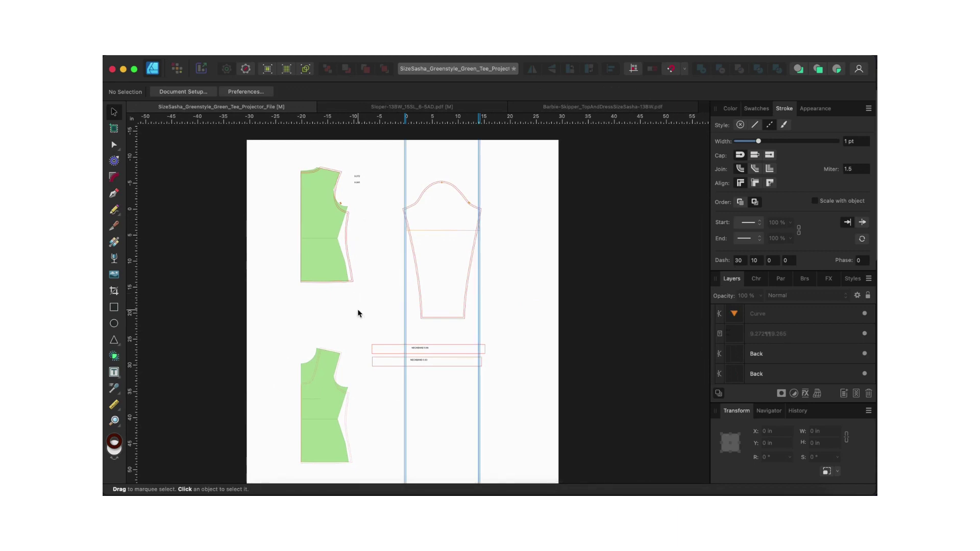
{"action": "scroll", "coordinate": [357, 313], "scroll_direction": "right", "scroll_amount": 2}
{"action": "scroll", "coordinate": [323, 307], "scroll_direction": "down", "scroll_amount": 3}
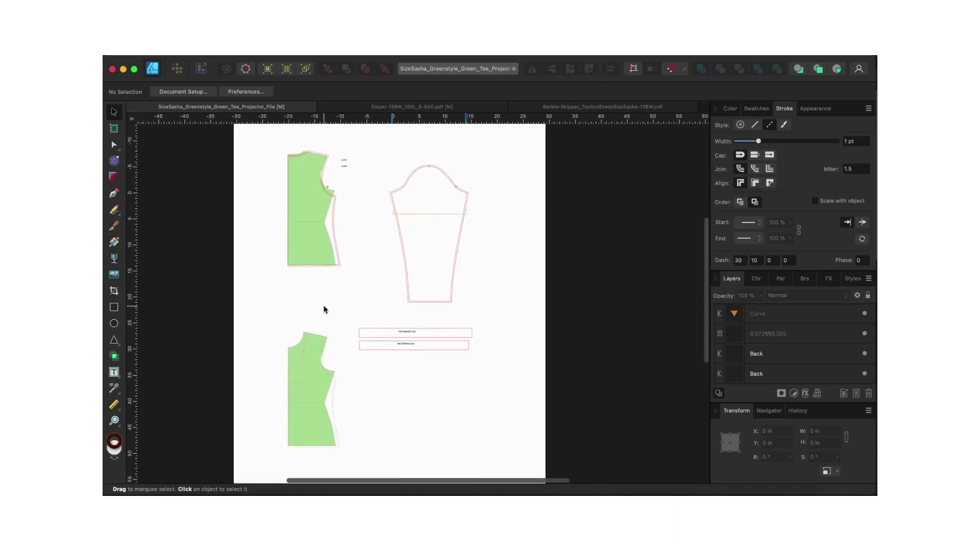
{"action": "scroll", "coordinate": [323, 309], "scroll_direction": "down", "scroll_amount": 2}
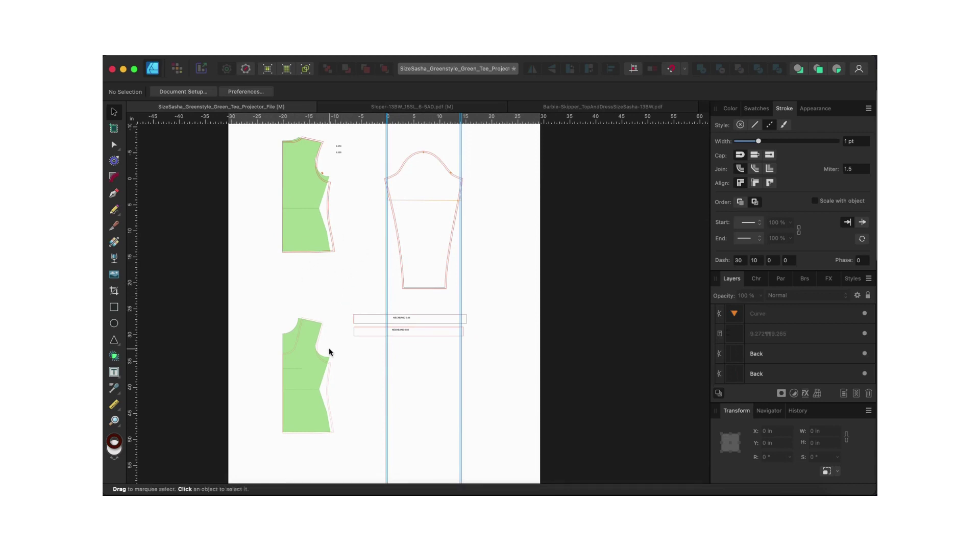
{"action": "scroll", "coordinate": [354, 327], "scroll_direction": "up", "scroll_amount": 3}
{"action": "scroll", "coordinate": [354, 331], "scroll_direction": "down", "scroll_amount": 5}
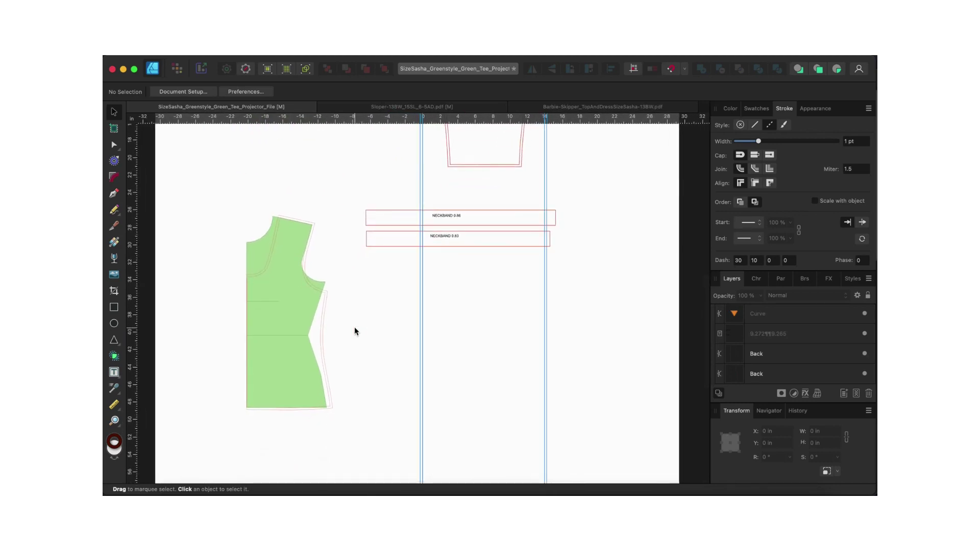
Step: Set the stroke width of the back piece's inner stitching outline to 1 pt and clear the selection
{"action": "scroll", "coordinate": [355, 331], "scroll_direction": "up", "scroll_amount": 5}
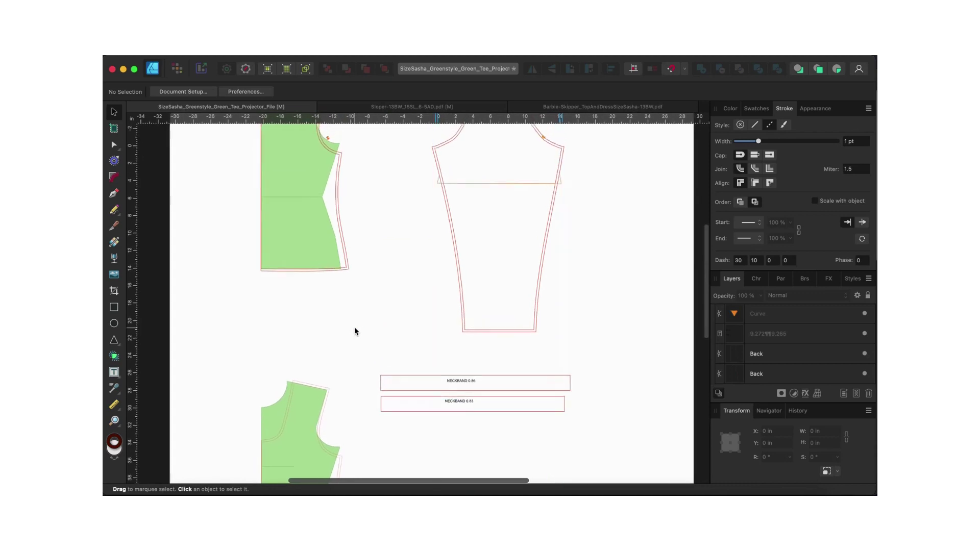
{"action": "scroll", "coordinate": [354, 330], "scroll_direction": "up", "scroll_amount": 3}
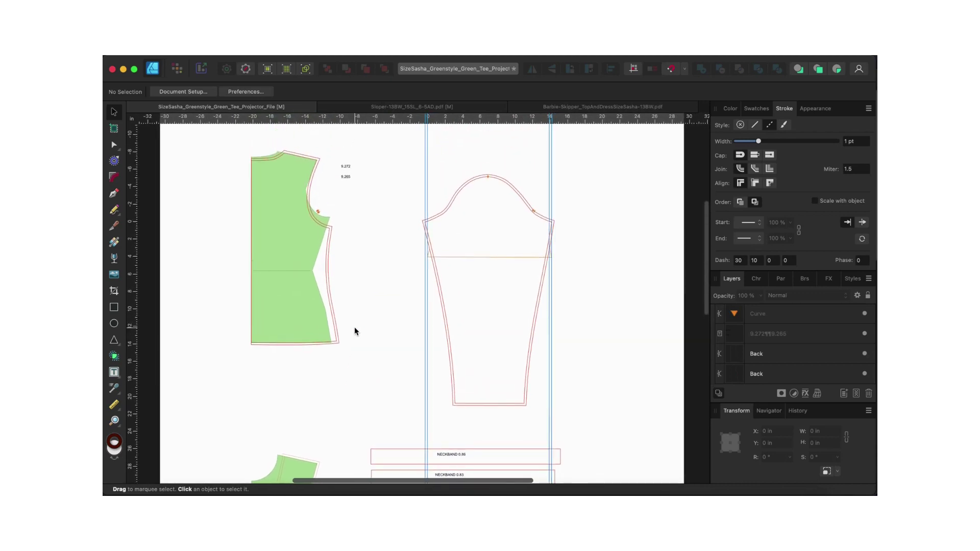
{"action": "scroll", "coordinate": [354, 331], "scroll_direction": "down", "scroll_amount": 5}
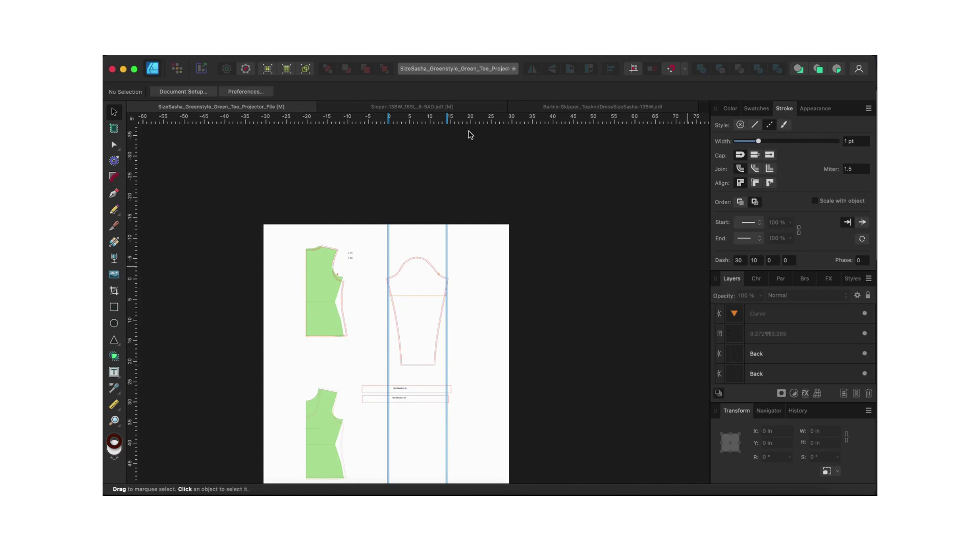
{"action": "scroll", "coordinate": [341, 345], "scroll_direction": "down", "scroll_amount": 2}
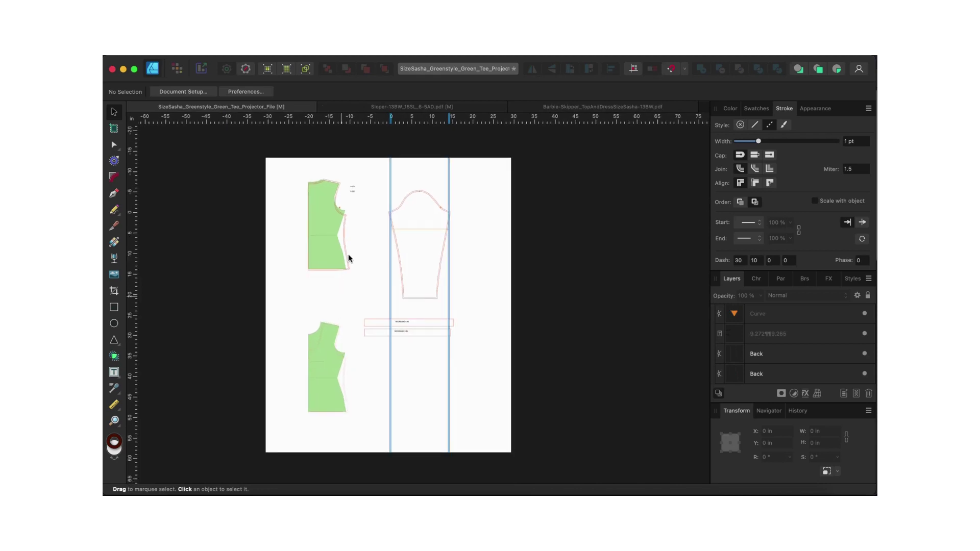
{"action": "scroll", "coordinate": [345, 247], "scroll_direction": "up", "scroll_amount": 5}
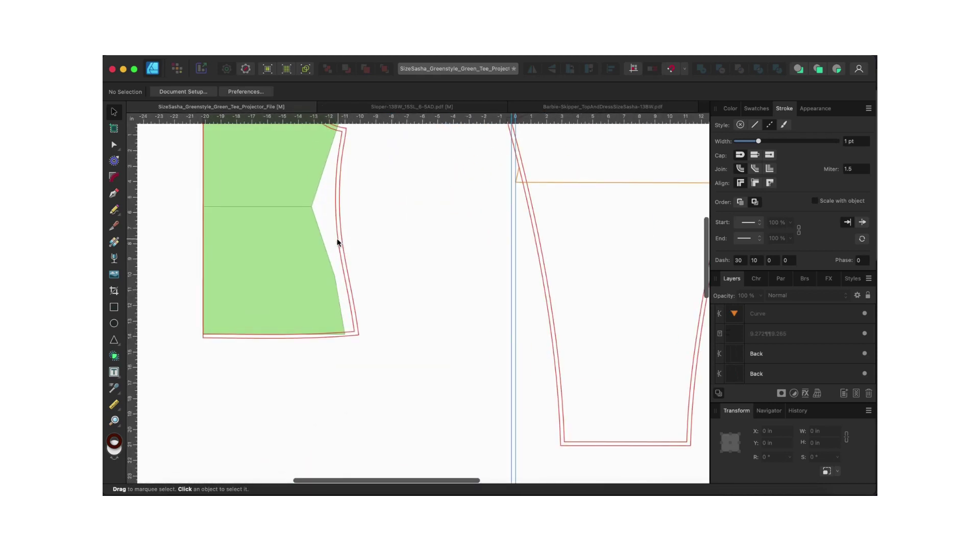
{"action": "left_click", "coordinate": [337, 242]}
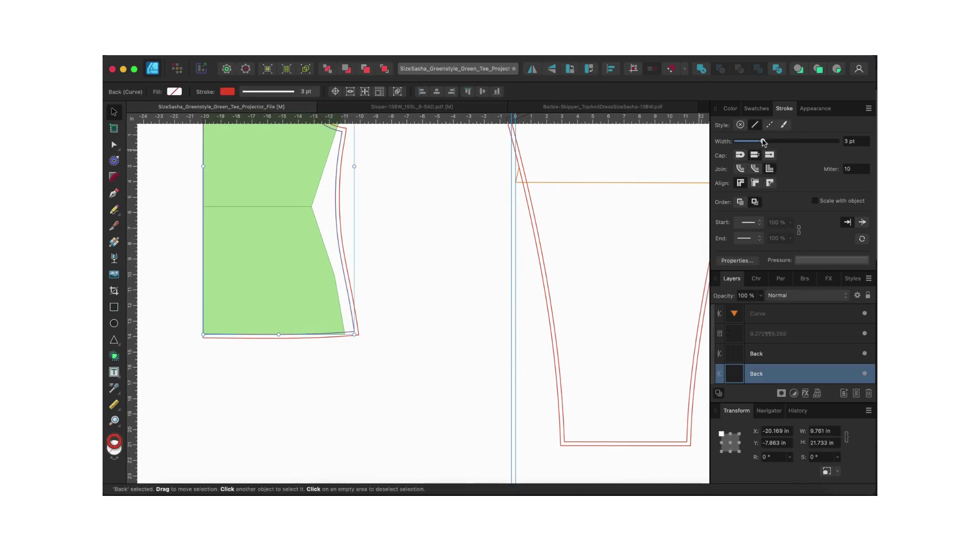
{"action": "left_click_drag", "start_coordinate": [763, 142], "coordinate": [759, 143]}
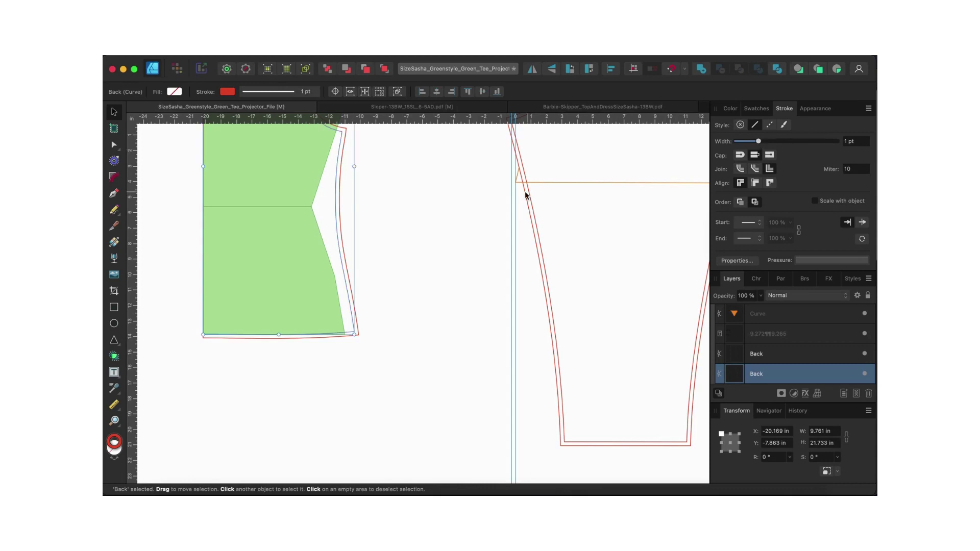
{"action": "left_click", "coordinate": [381, 226]}
Step: Set the stroke width of the front piece's outer seam allowance outline to 3 pt and clear the selection
{"action": "scroll", "coordinate": [393, 303], "scroll_direction": "down", "scroll_amount": 8}
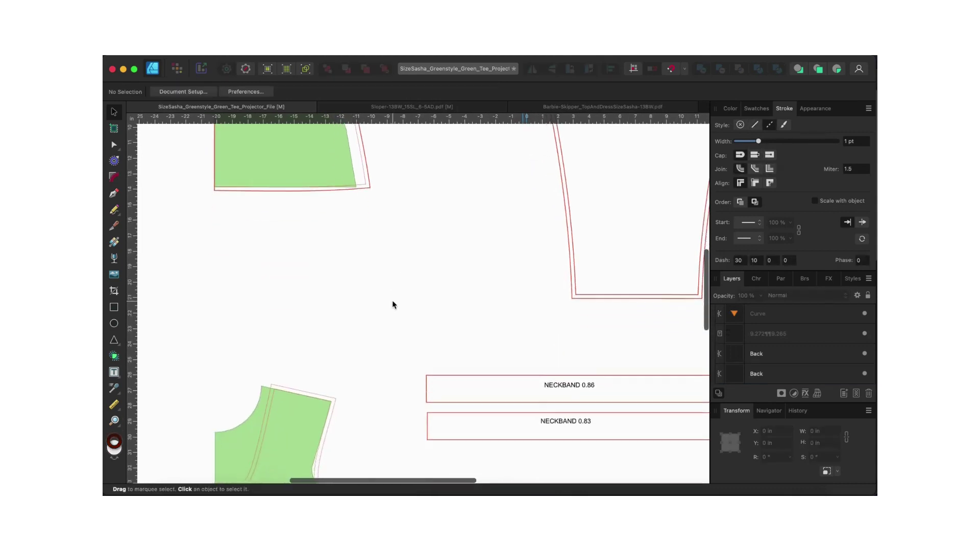
{"action": "left_click", "coordinate": [339, 325]}
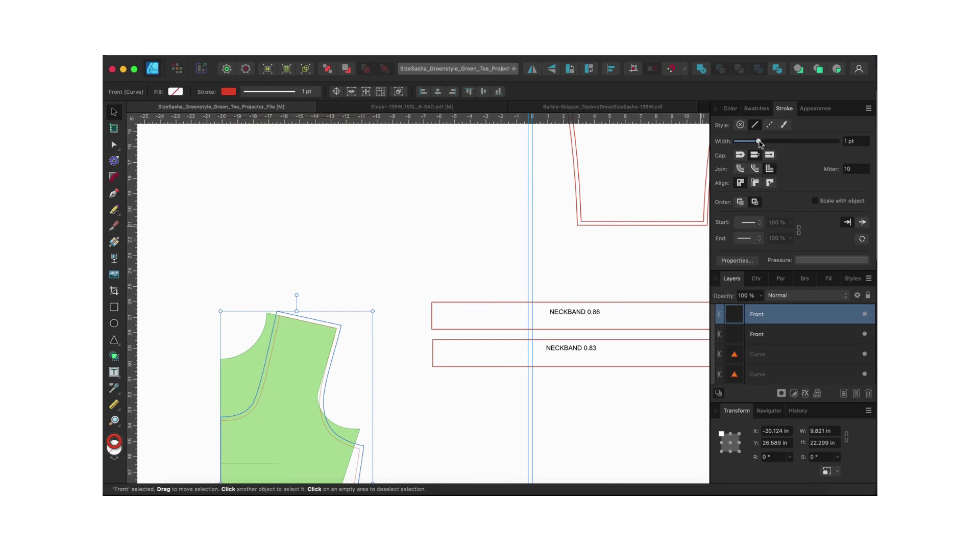
{"action": "left_click_drag", "start_coordinate": [760, 142], "coordinate": [764, 142]}
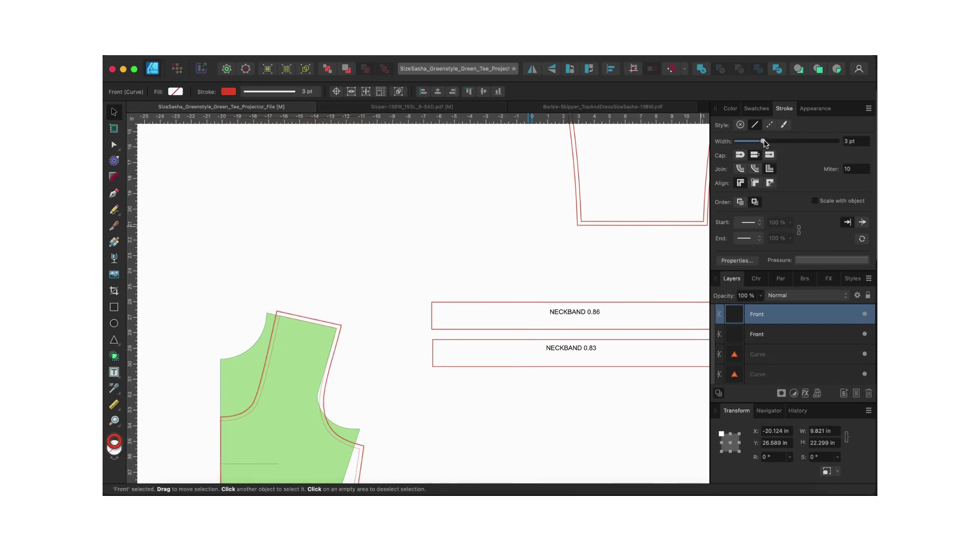
{"action": "left_click", "coordinate": [561, 289]}
Step: Check the line weights of the front, back, sleeve and neckband outlines across the page
{"action": "scroll", "coordinate": [396, 401], "scroll_direction": "down", "scroll_amount": 5}
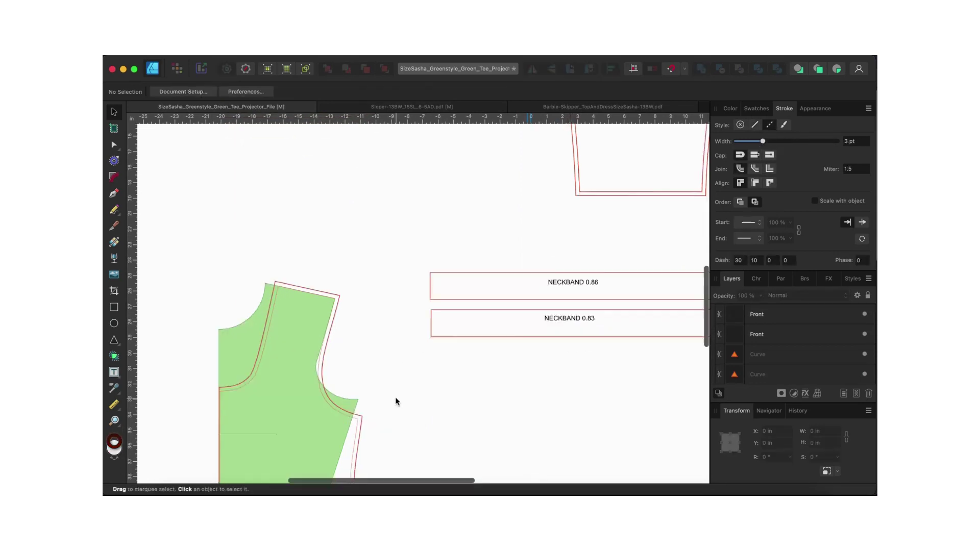
{"action": "scroll", "coordinate": [396, 402], "scroll_direction": "down", "scroll_amount": 3}
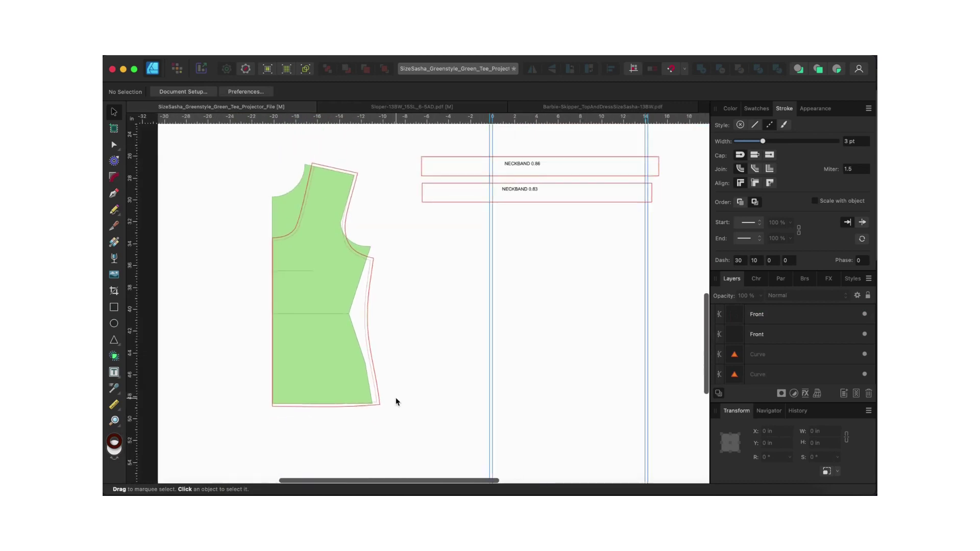
{"action": "scroll", "coordinate": [397, 402], "scroll_direction": "up", "scroll_amount": 10}
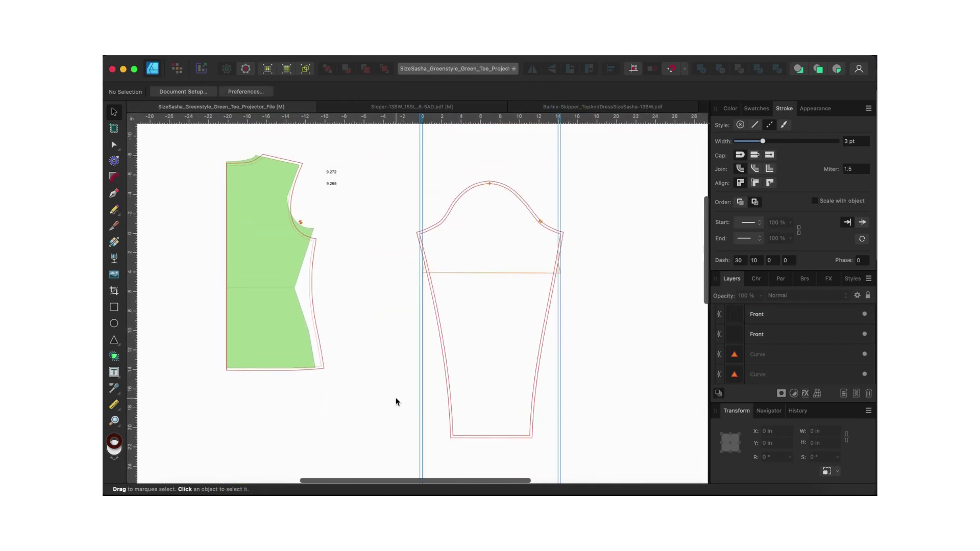
{"action": "scroll", "coordinate": [396, 402], "scroll_direction": "up", "scroll_amount": 2}
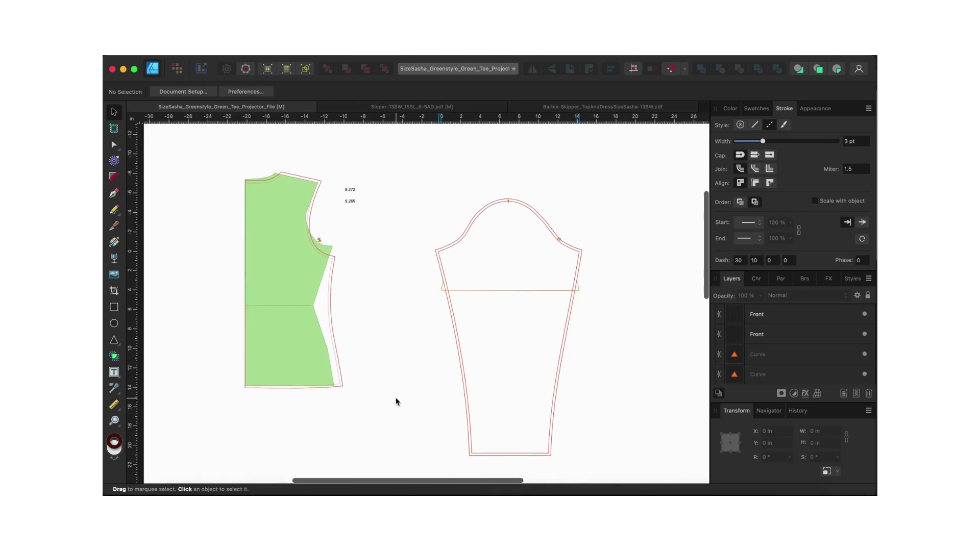
{"action": "scroll", "coordinate": [396, 402], "scroll_direction": "down", "scroll_amount": 2}
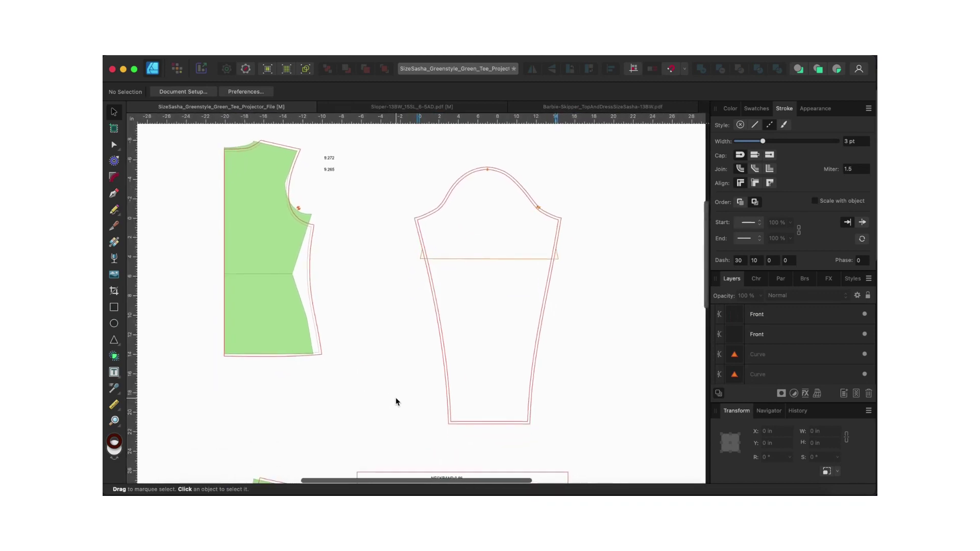
{"action": "scroll", "coordinate": [396, 402], "scroll_direction": "down", "scroll_amount": 5}
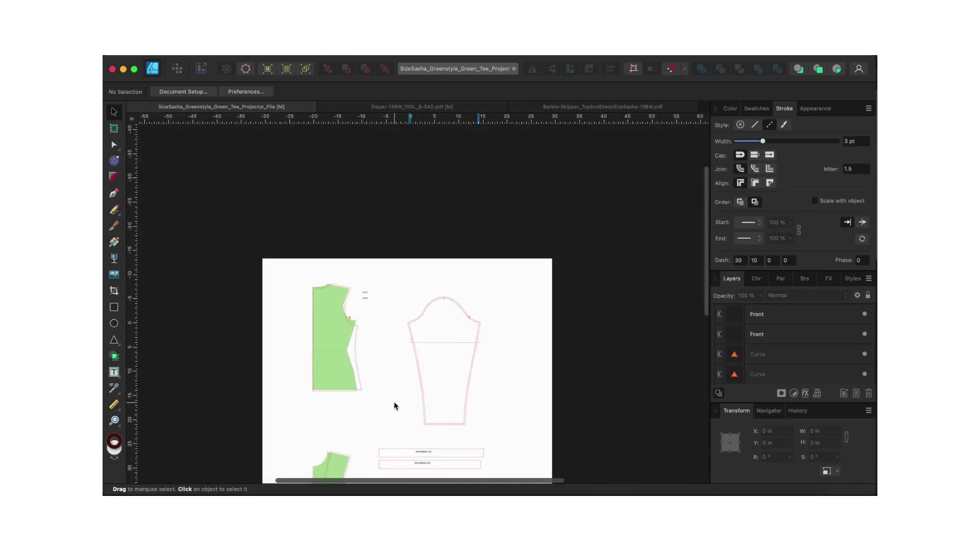
{"action": "scroll", "coordinate": [395, 406], "scroll_direction": "down", "scroll_amount": 2}
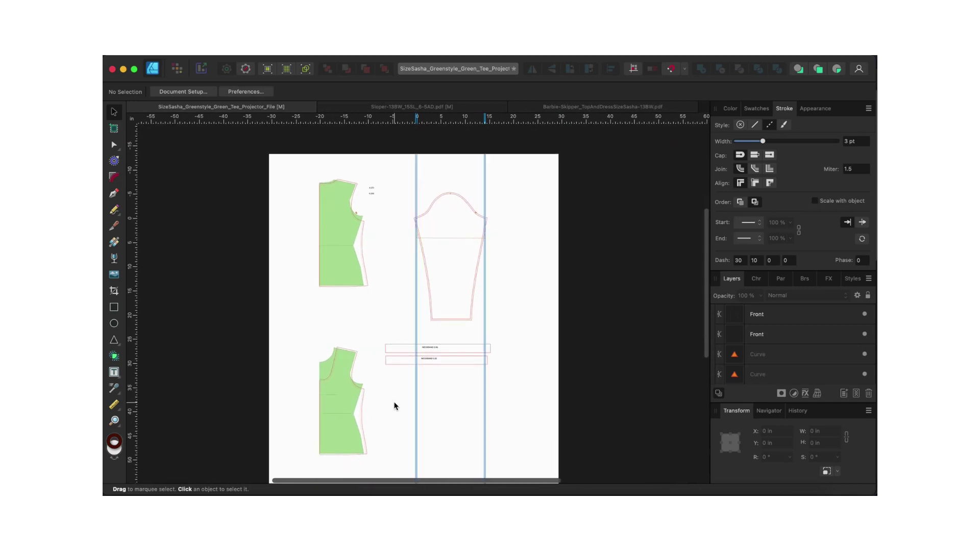
Step: Delete the measurement note text reading 9.272 and 9.265 beside the back piece's armhole
{"action": "left_click", "coordinate": [374, 191]}
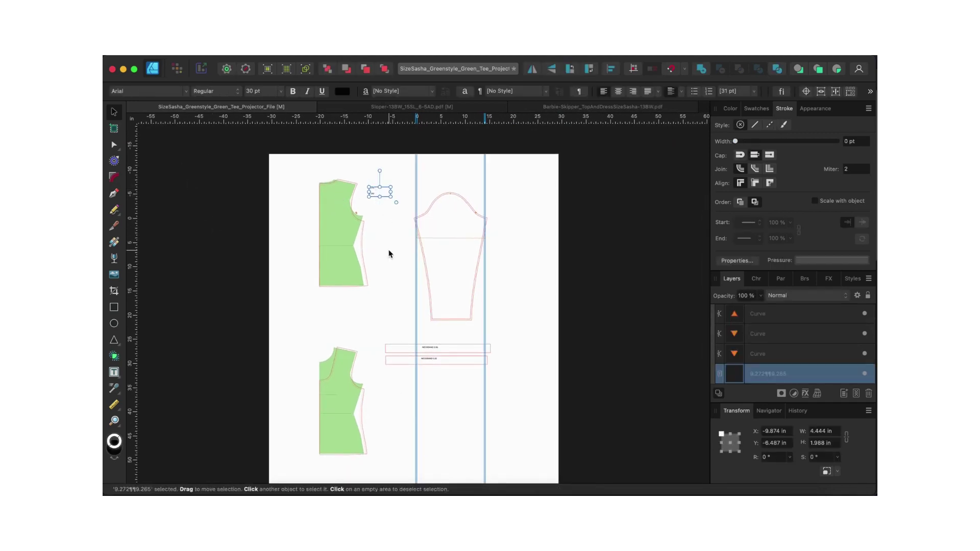
{"action": "key", "text": "alt+bracketright"}
{"action": "left_click", "coordinate": [397, 191]}
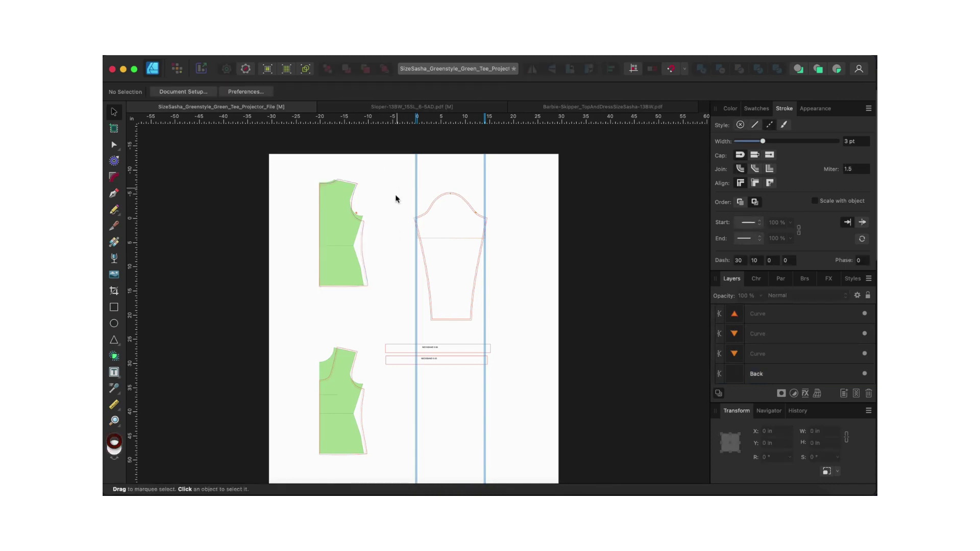
{"action": "scroll", "coordinate": [392, 256], "scroll_direction": "down", "scroll_amount": 2}
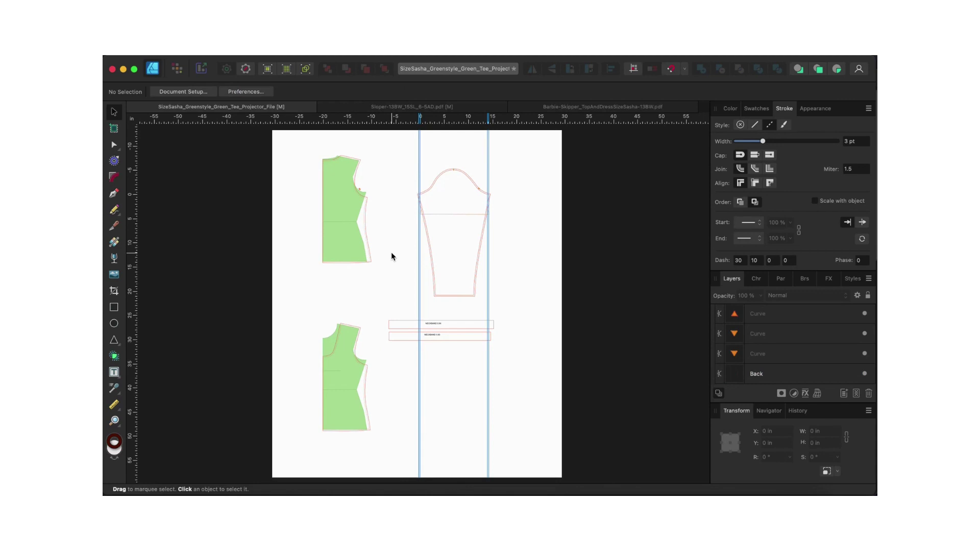
{"action": "scroll", "coordinate": [391, 257], "scroll_direction": "up", "scroll_amount": 1}
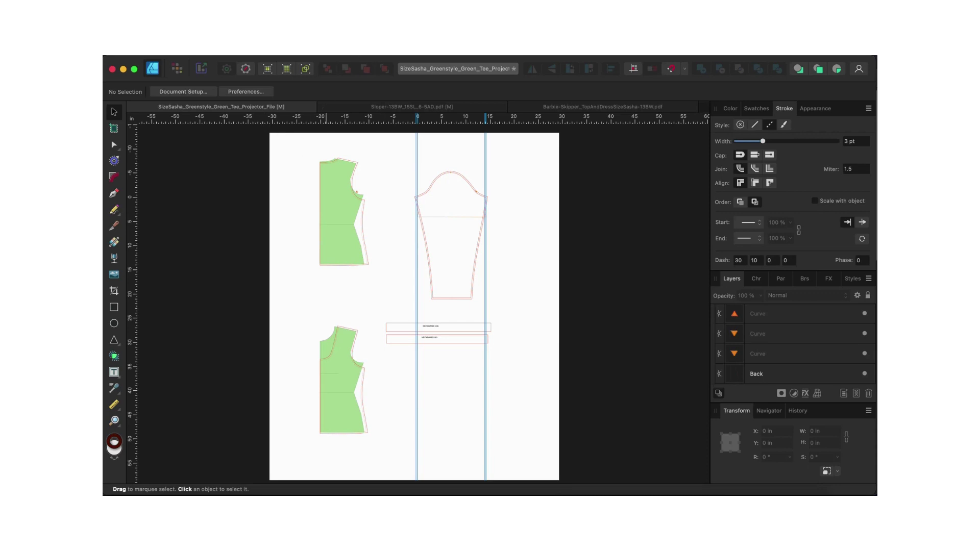
{"action": "right_click", "coordinate": [331, 139]}
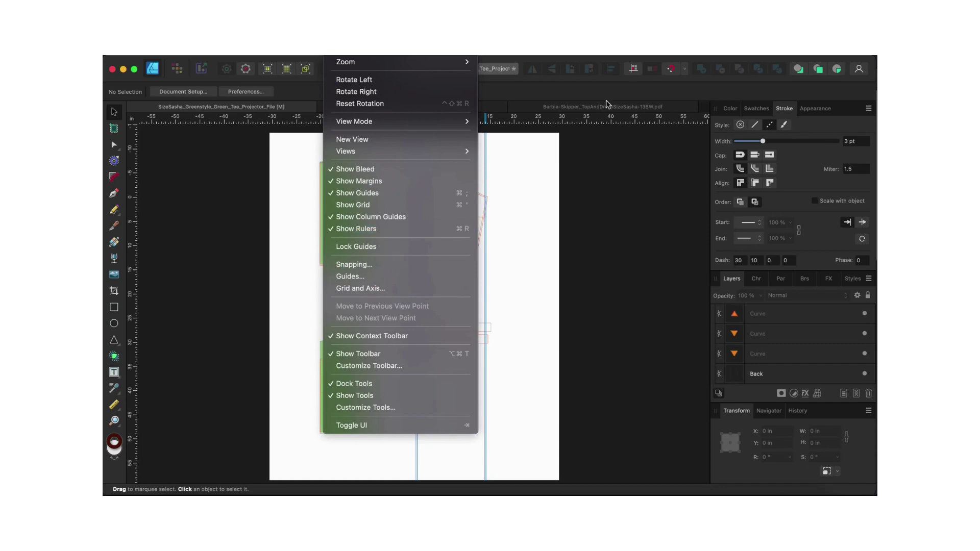
{"action": "left_click", "coordinate": [635, 55]}
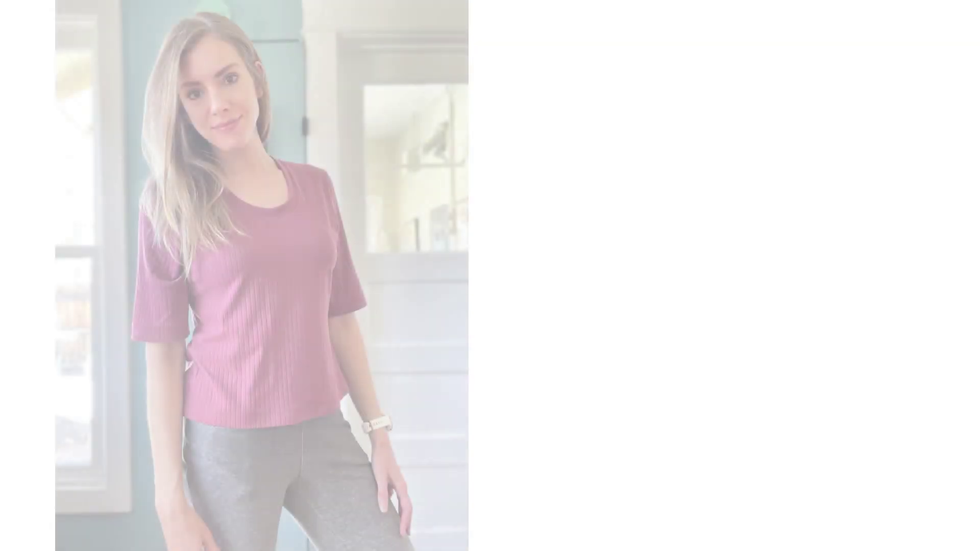